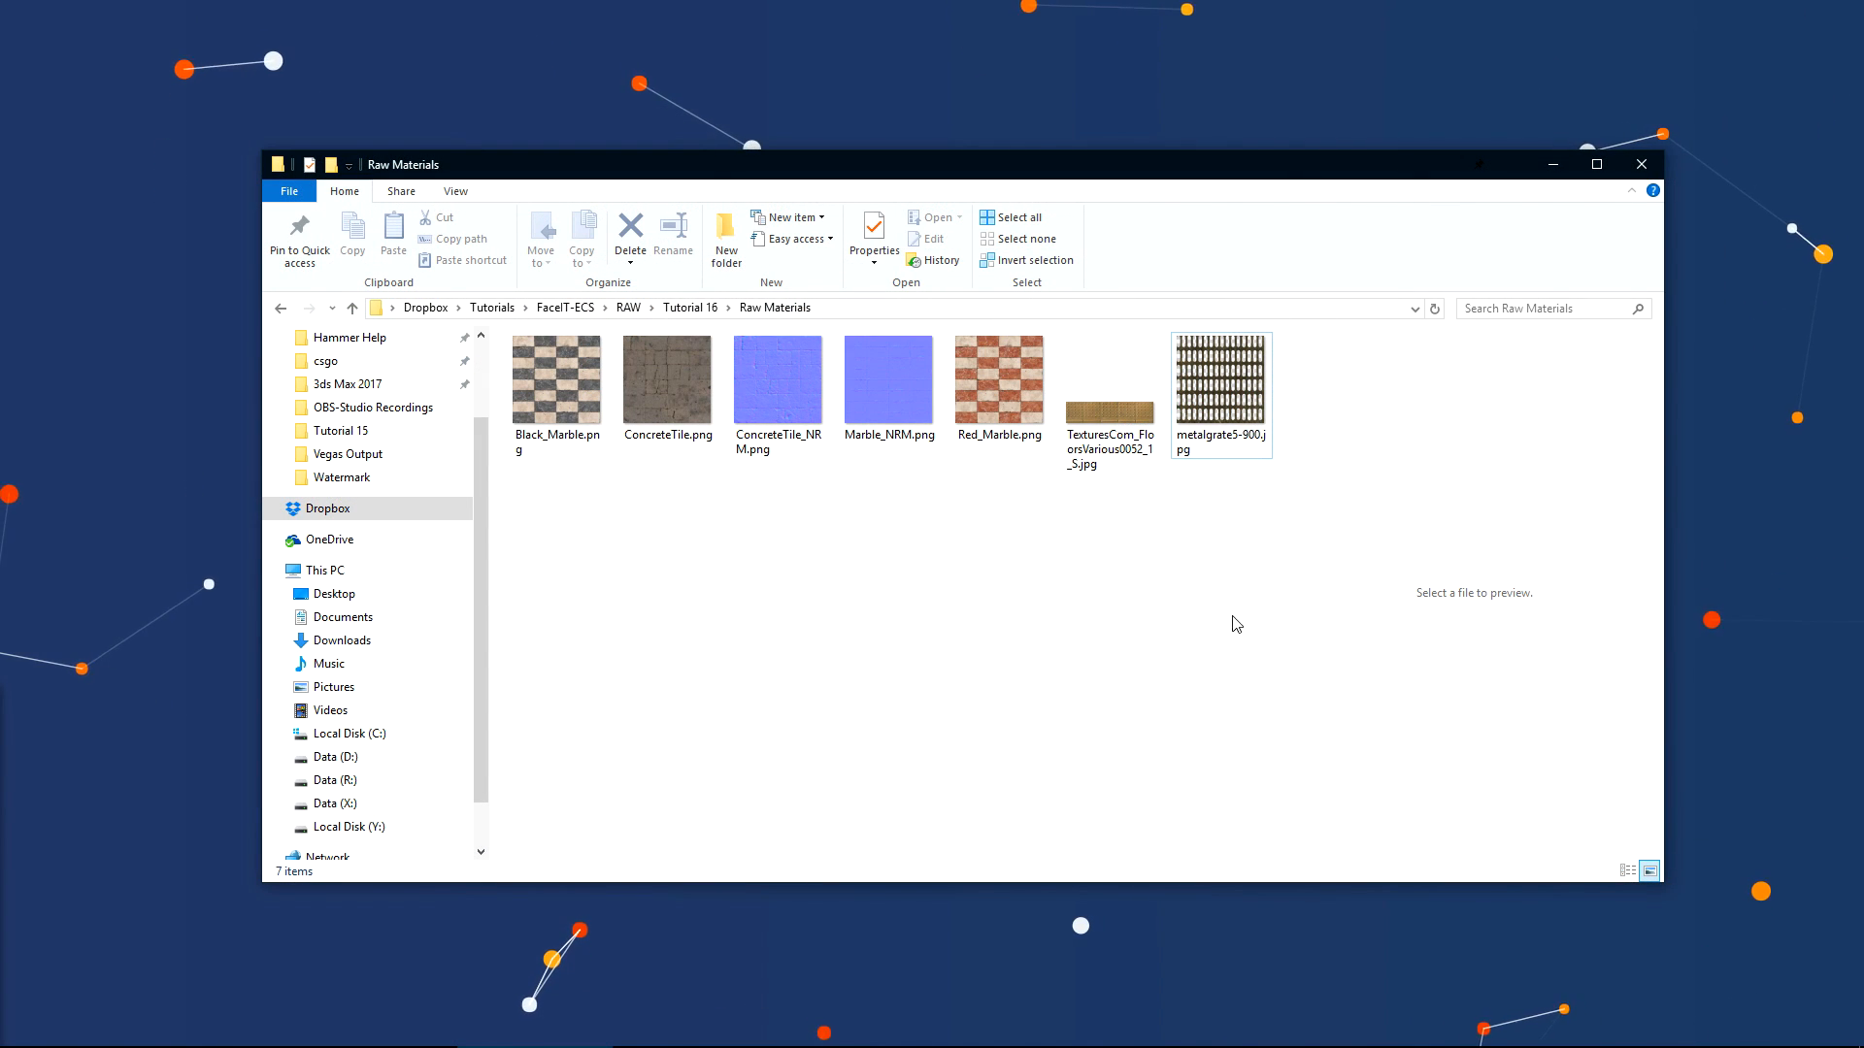
# - Examine the concrete, marble, wood floor and metal grate textures and the normal maps in the Raw Materials folder
pyautogui.moveTo(1257, 593); pyautogui.dragTo(507, 367)
pyautogui.click(702, 510)
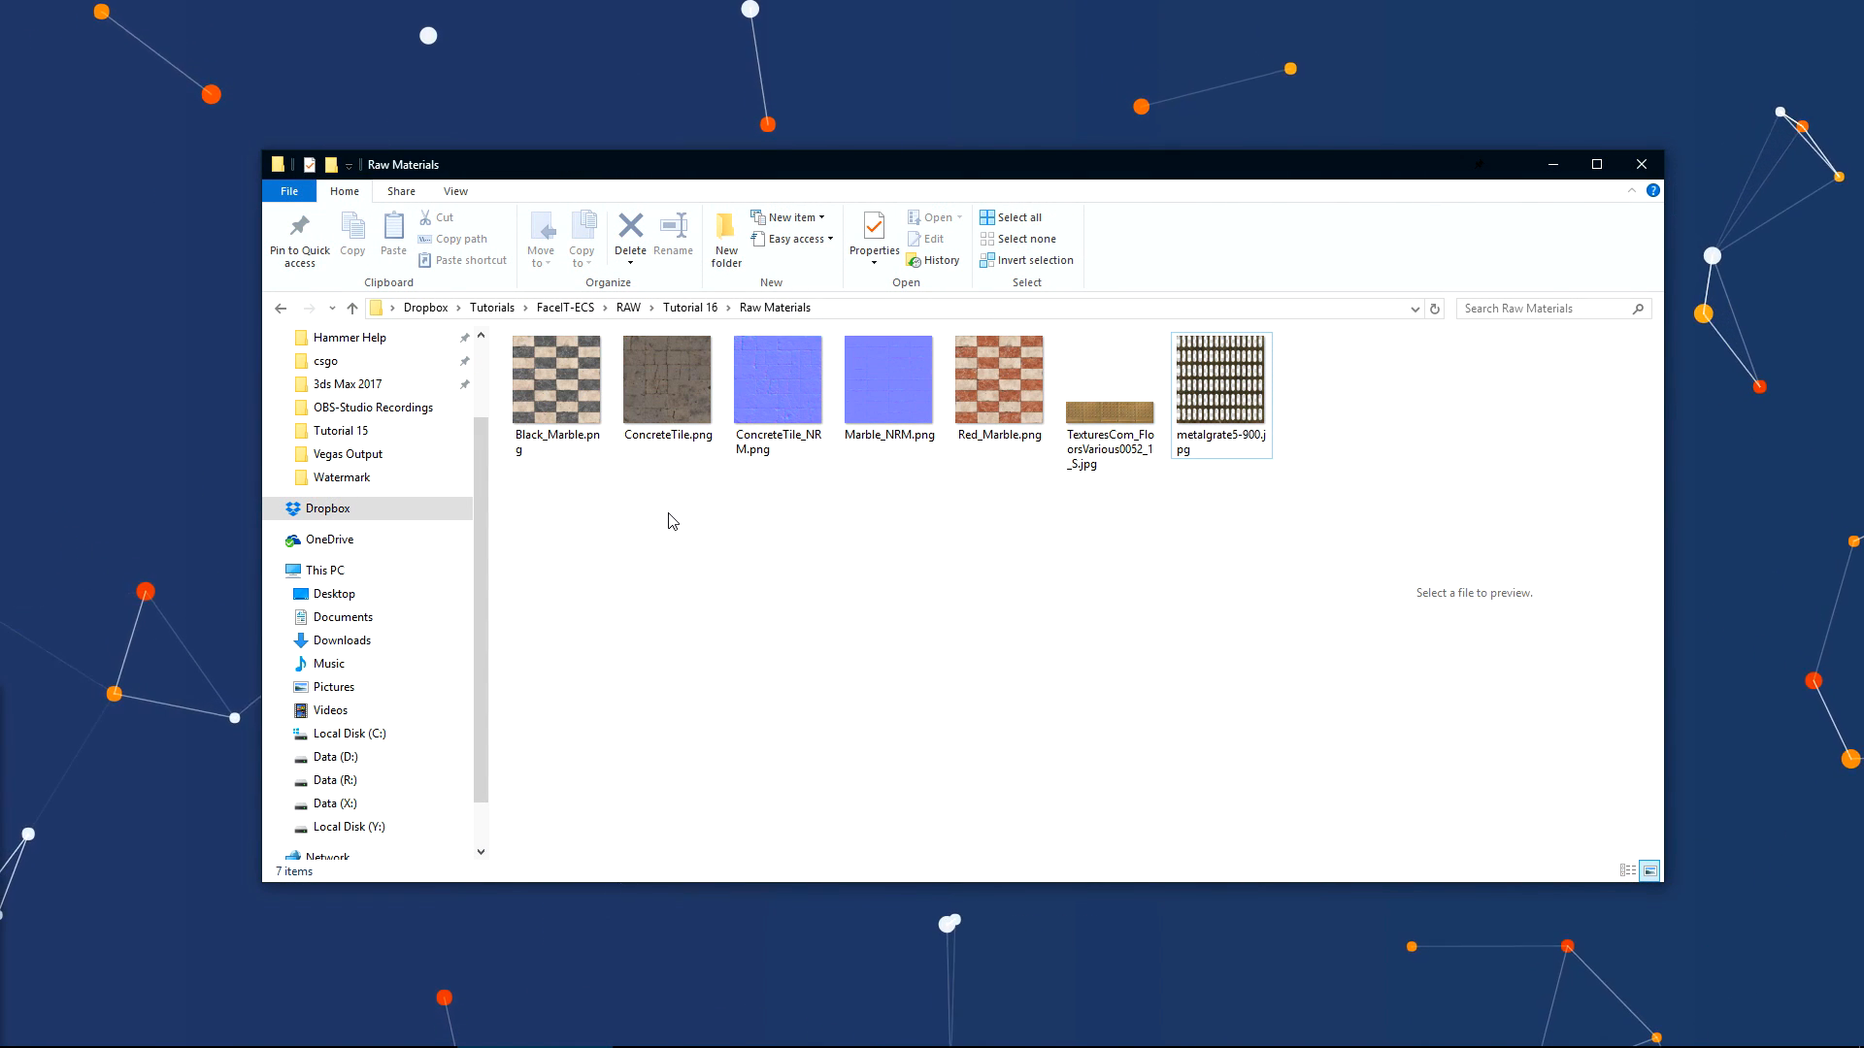
pyautogui.moveTo(533, 568); pyautogui.dragTo(1264, 399)
pyautogui.click(1147, 650)
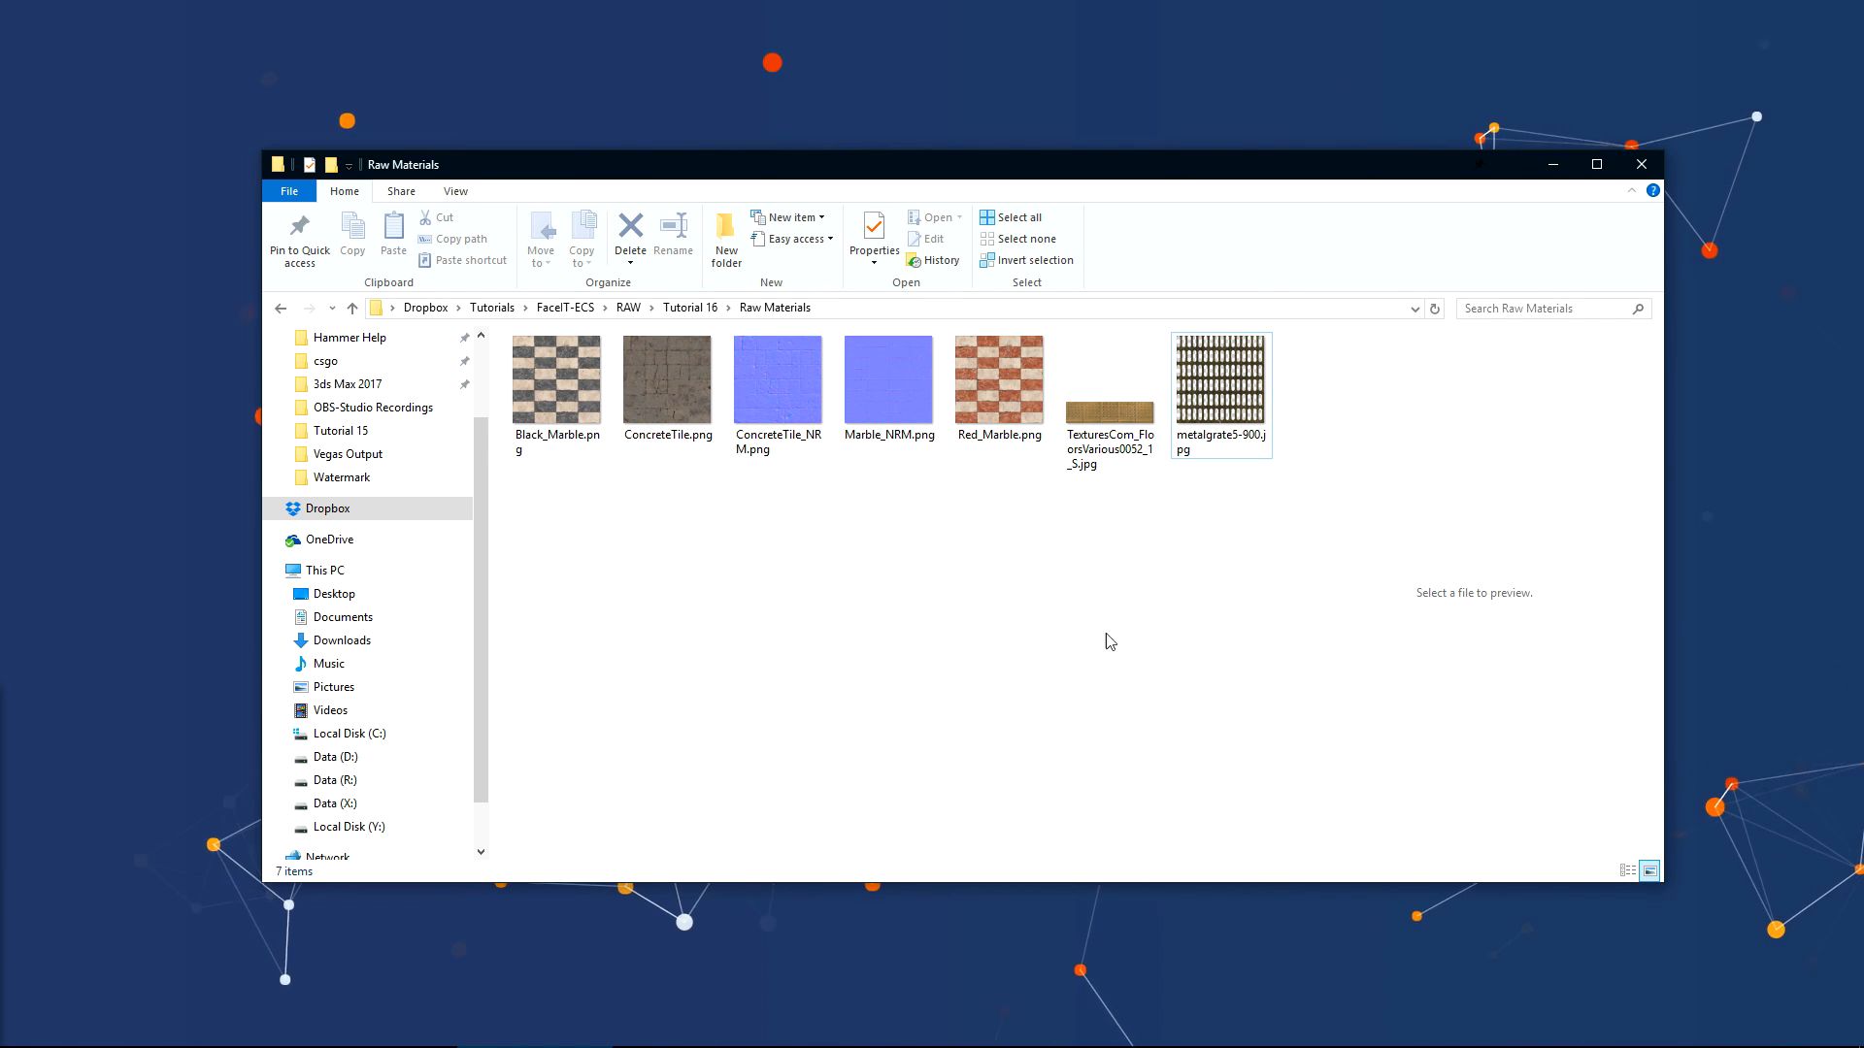
pyautogui.click(667, 388)
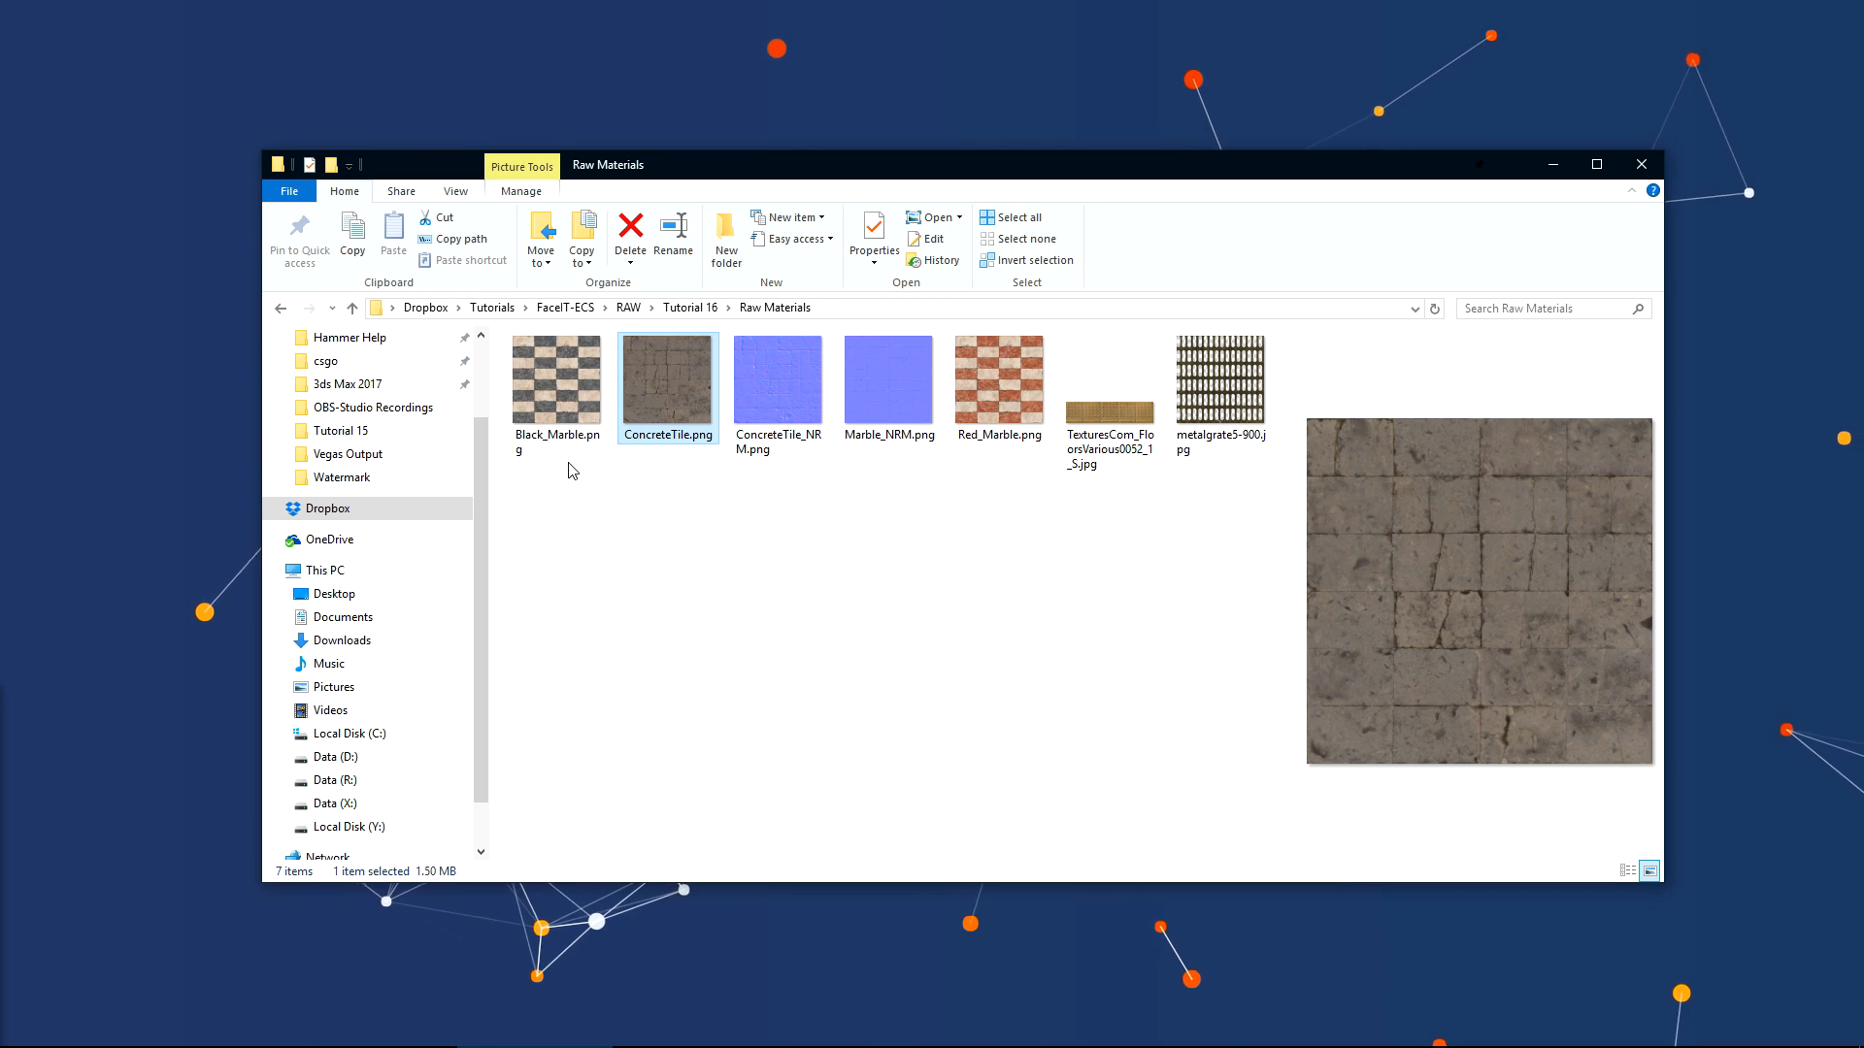
pyautogui.click(561, 418)
pyautogui.keyDown('ctrl'); pyautogui.click(990, 408); pyautogui.keyUp('ctrl')
pyautogui.click(1136, 604)
pyautogui.click(1109, 412)
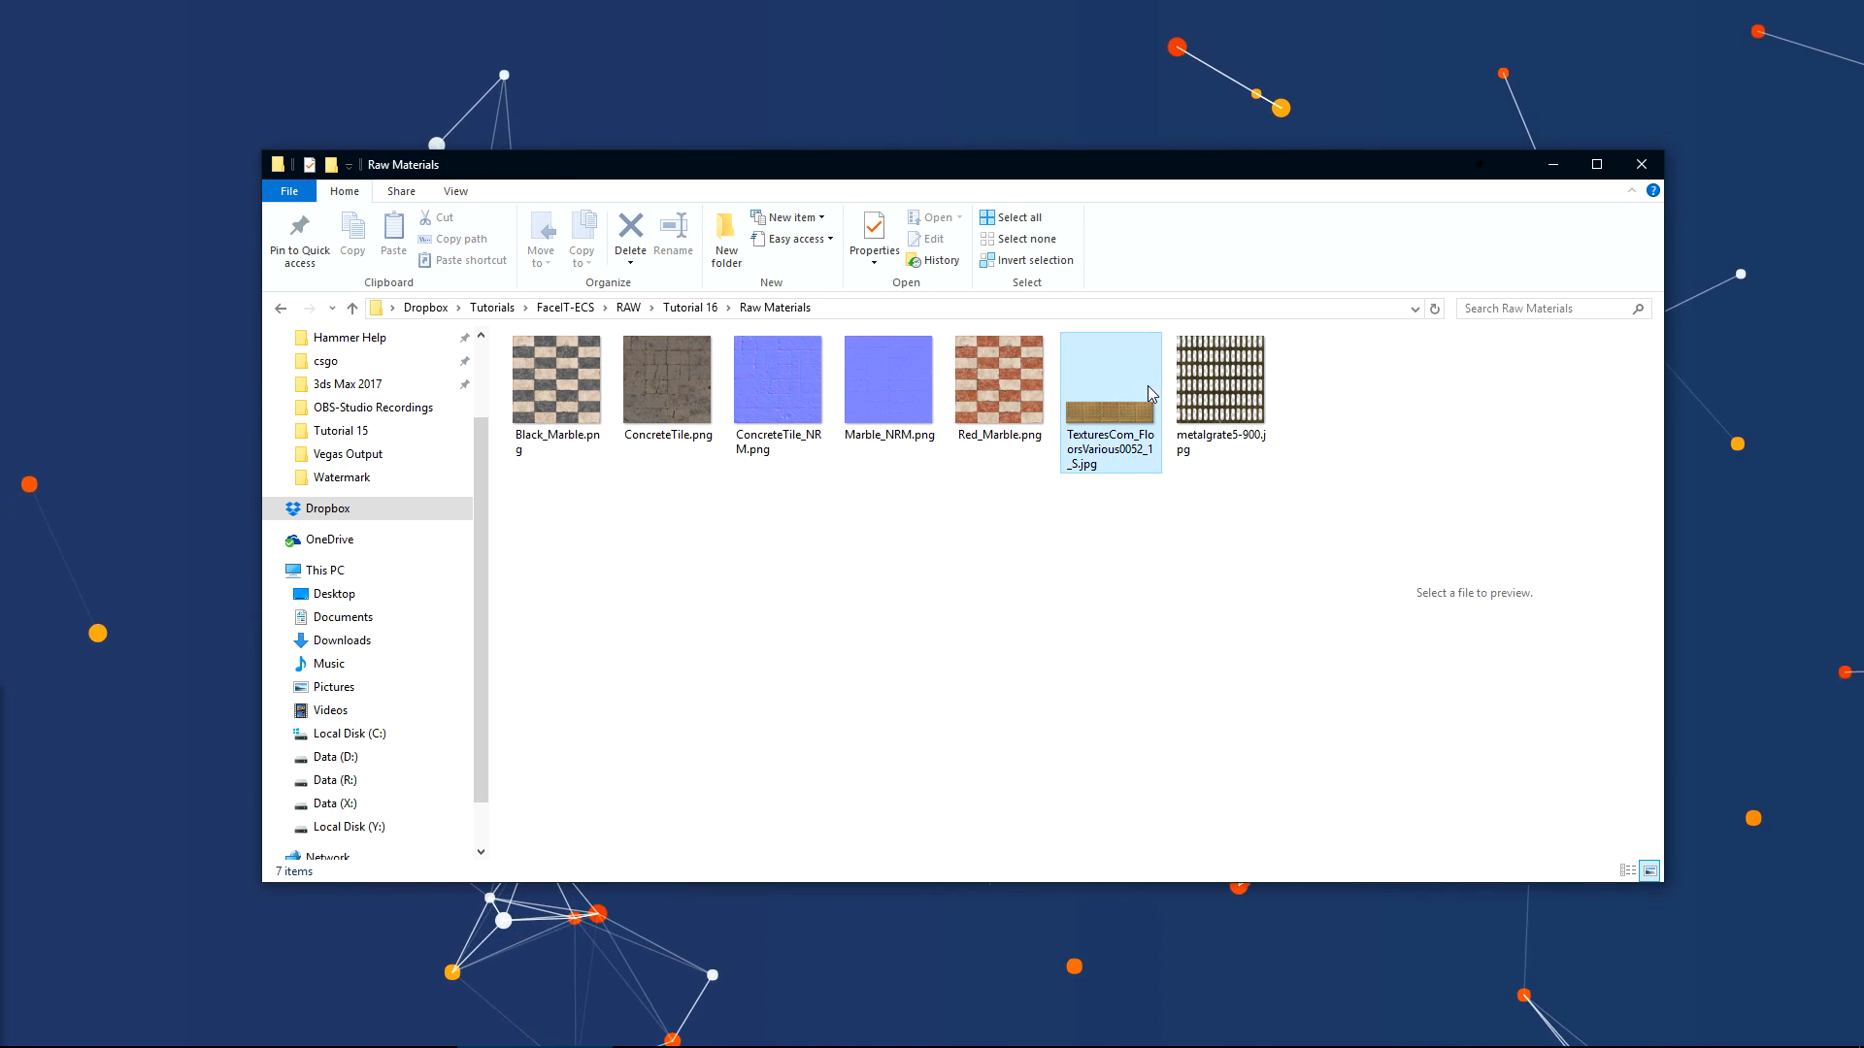
pyautogui.click(1196, 427)
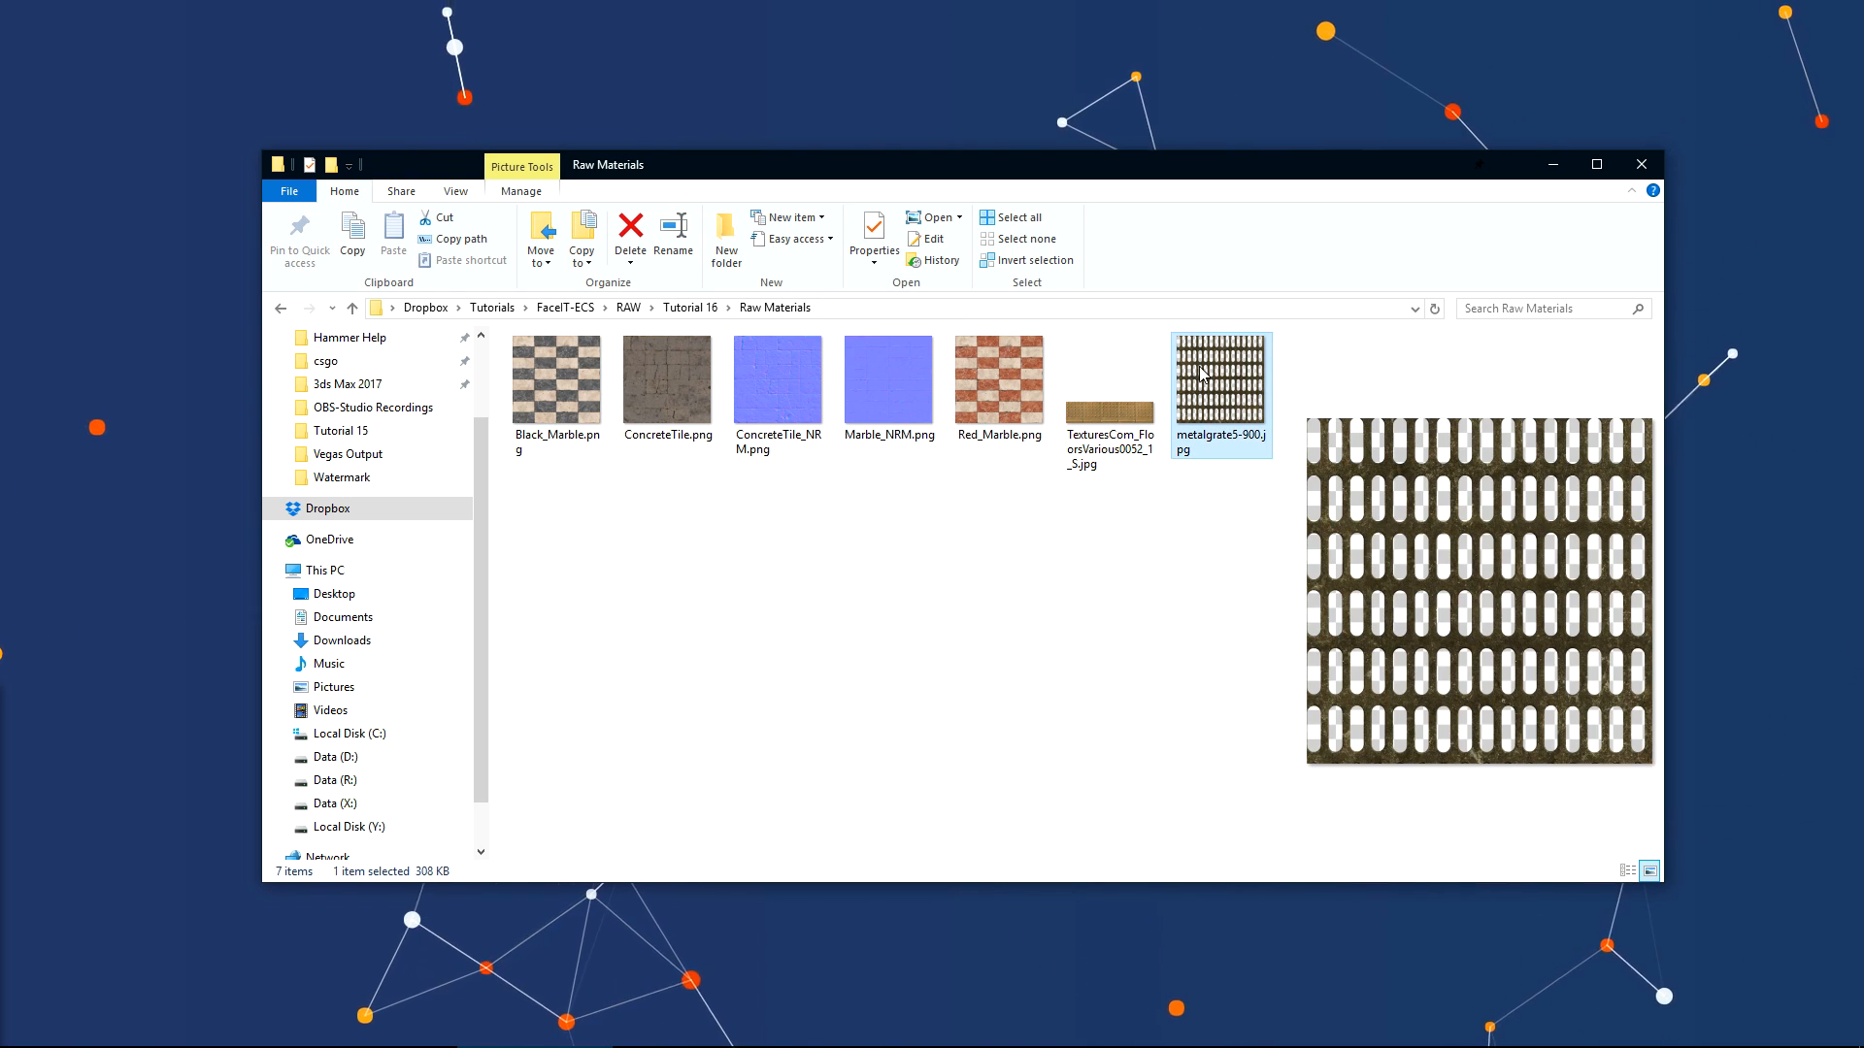
pyautogui.moveTo(717, 555); pyautogui.dragTo(912, 324)
pyautogui.click(932, 724)
pyautogui.click(556, 388)
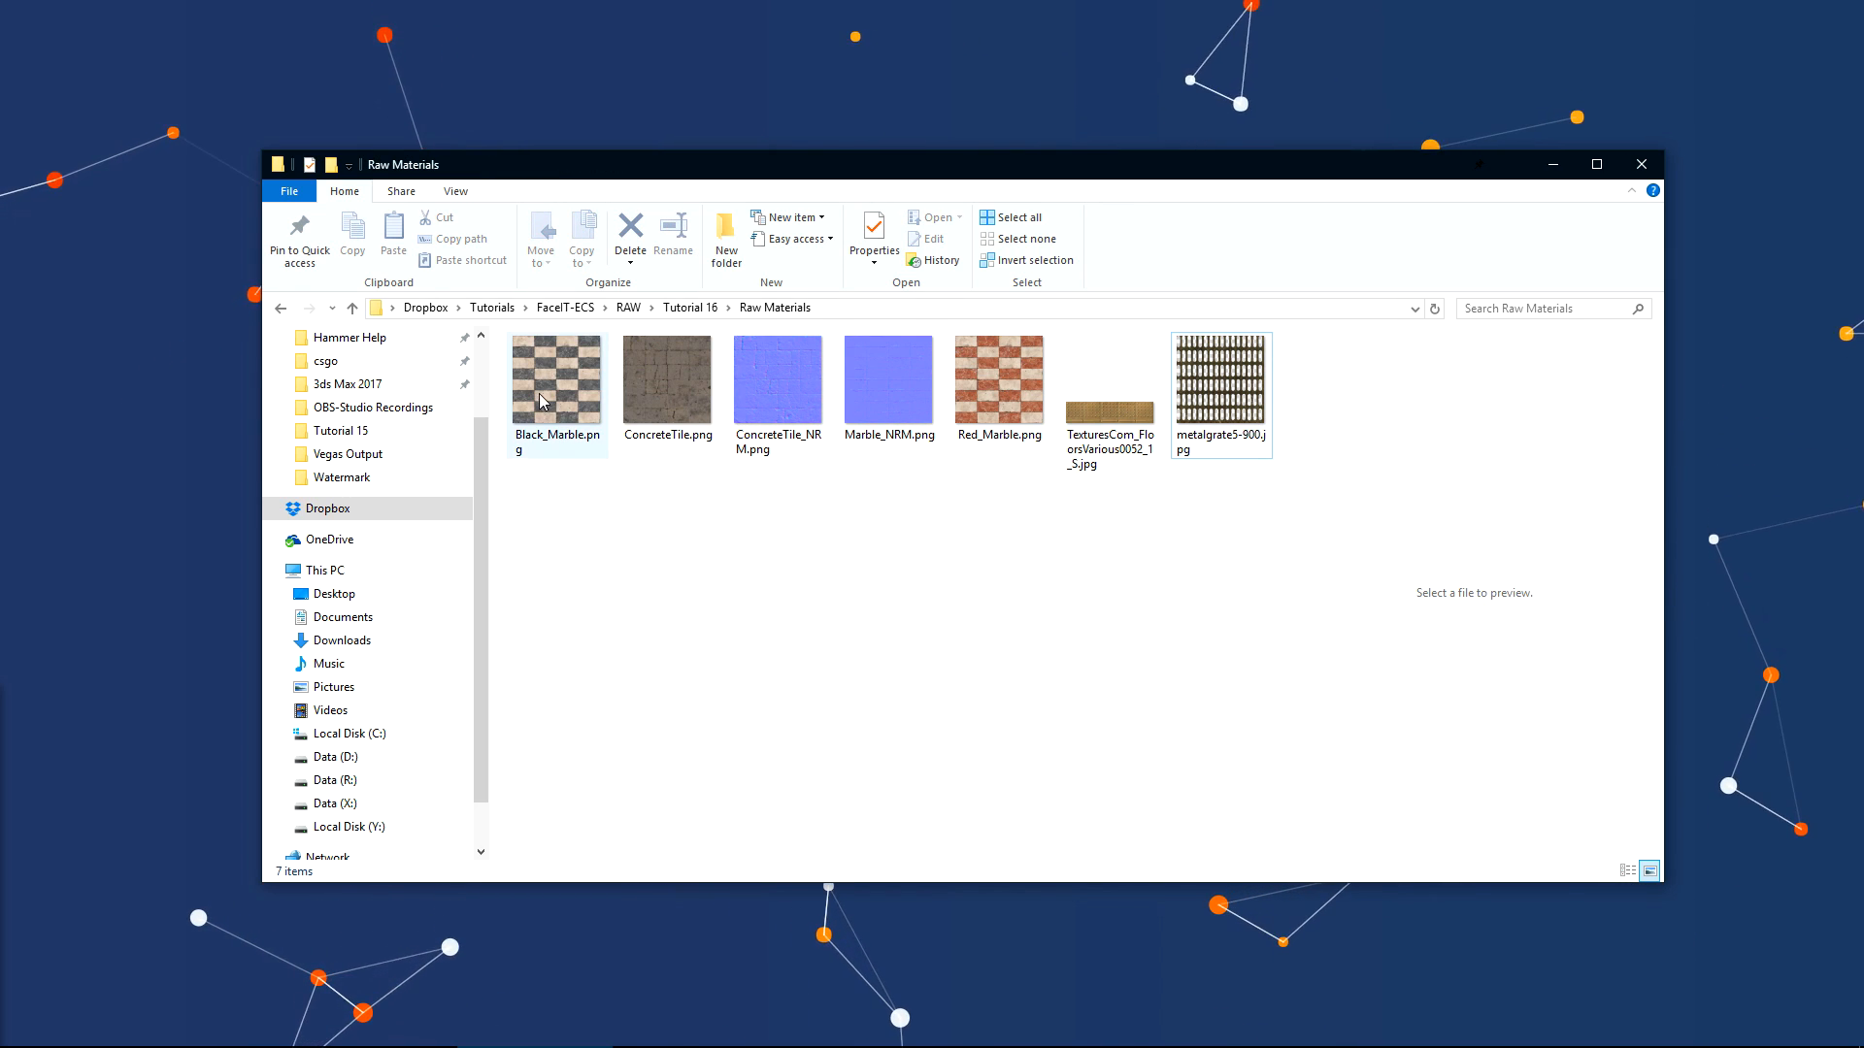
pyautogui.click(803, 587)
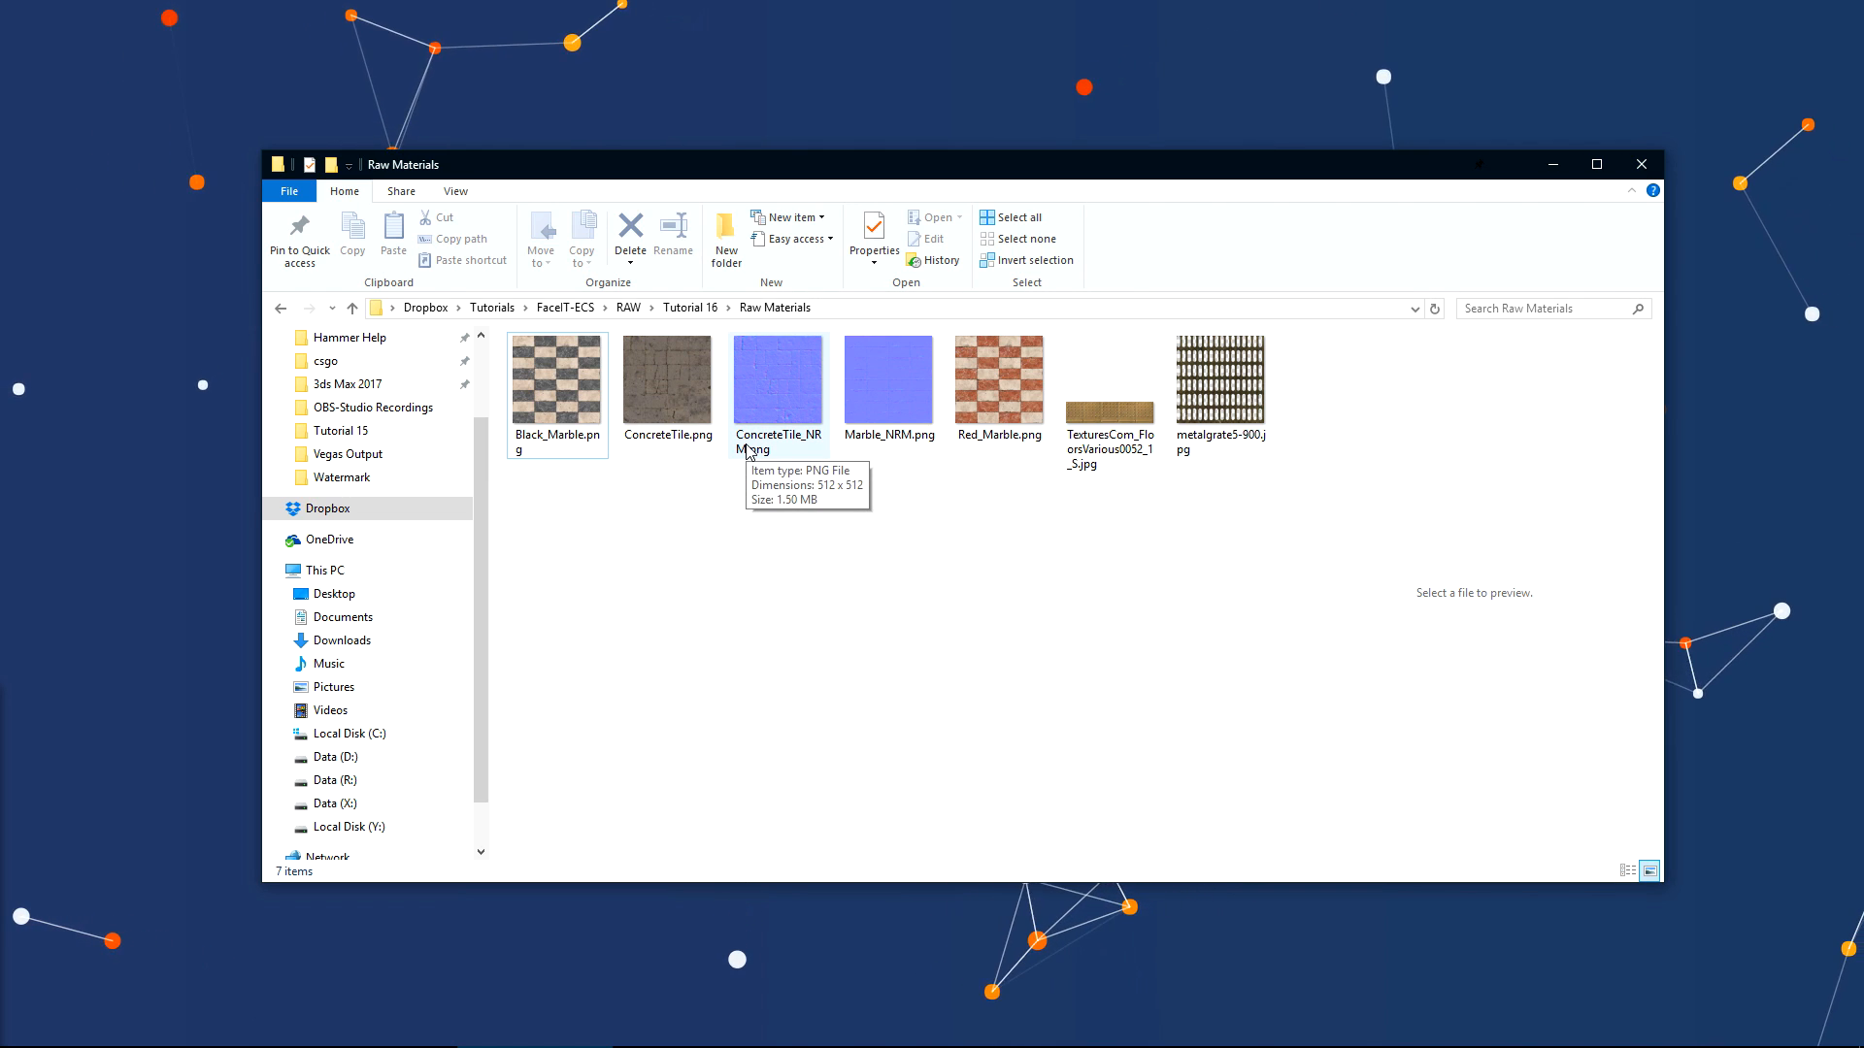
pyautogui.click(95, 653)
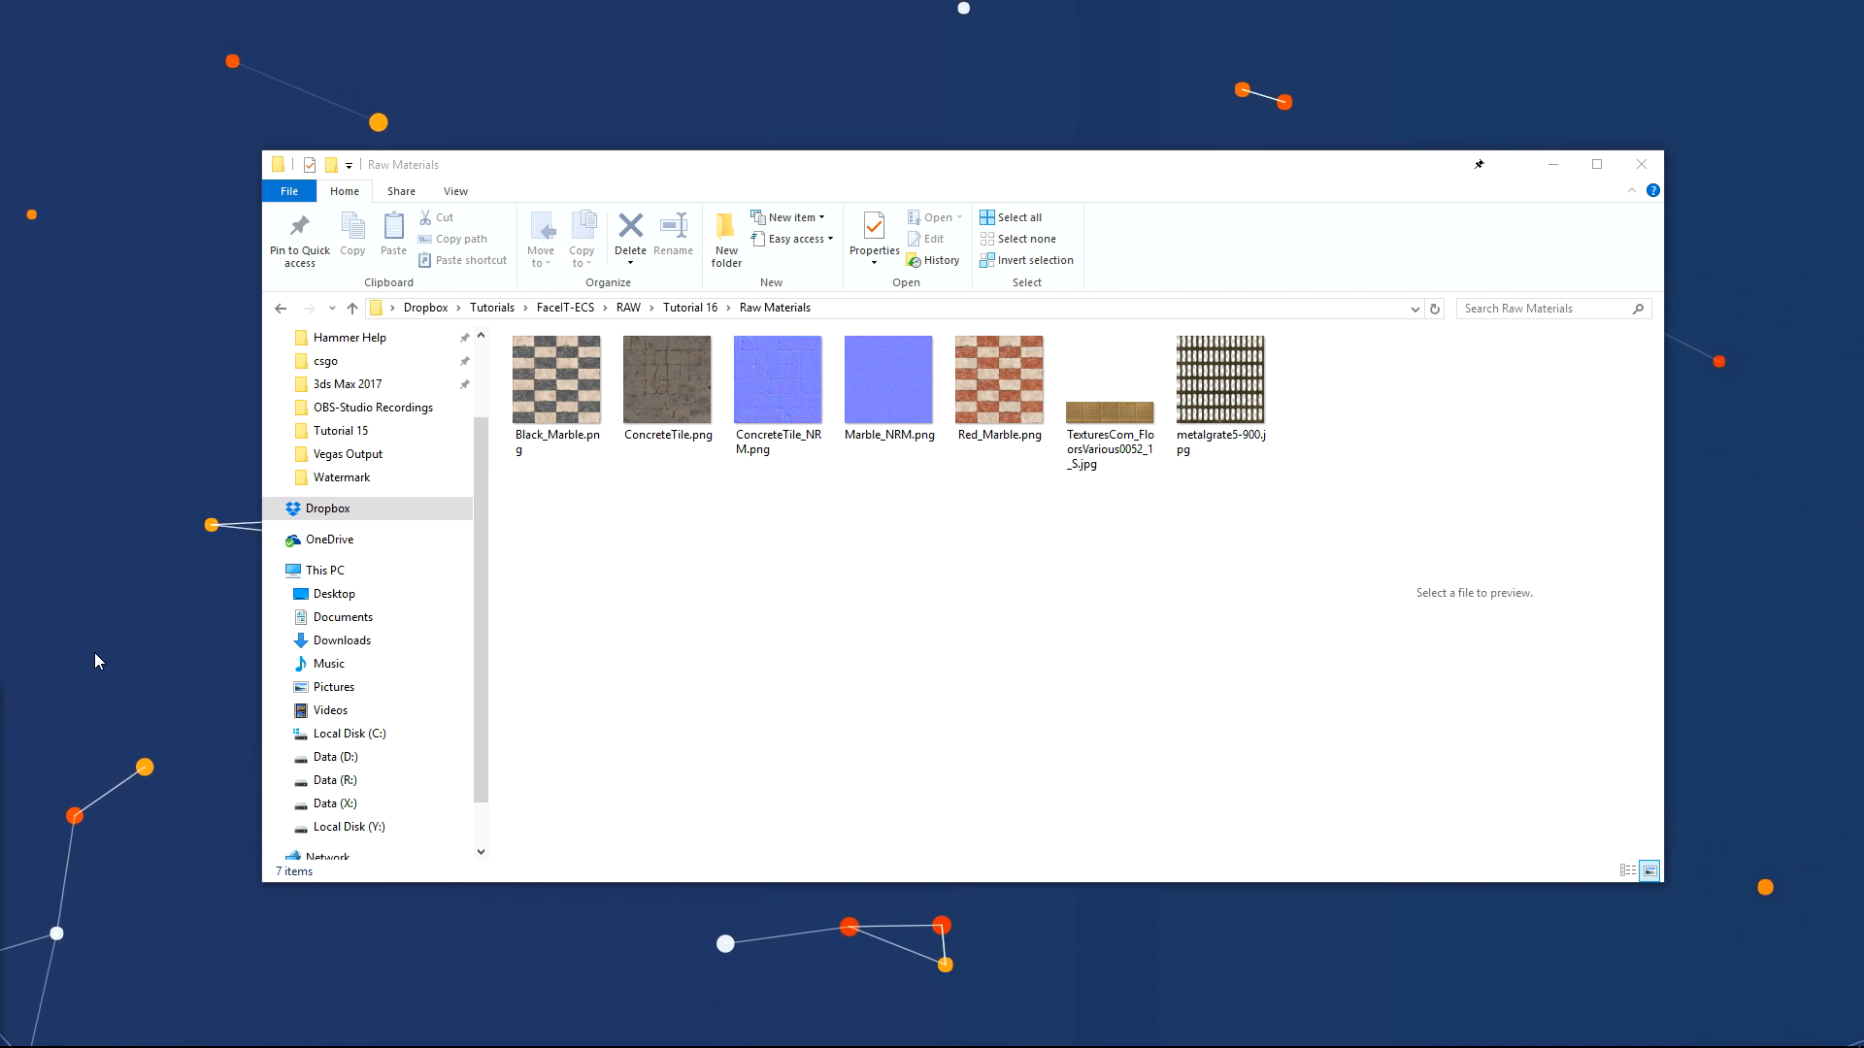
# - Switch to Chrome and open the tophattwaffle.com/downloads page
pyautogui.press('super+1')
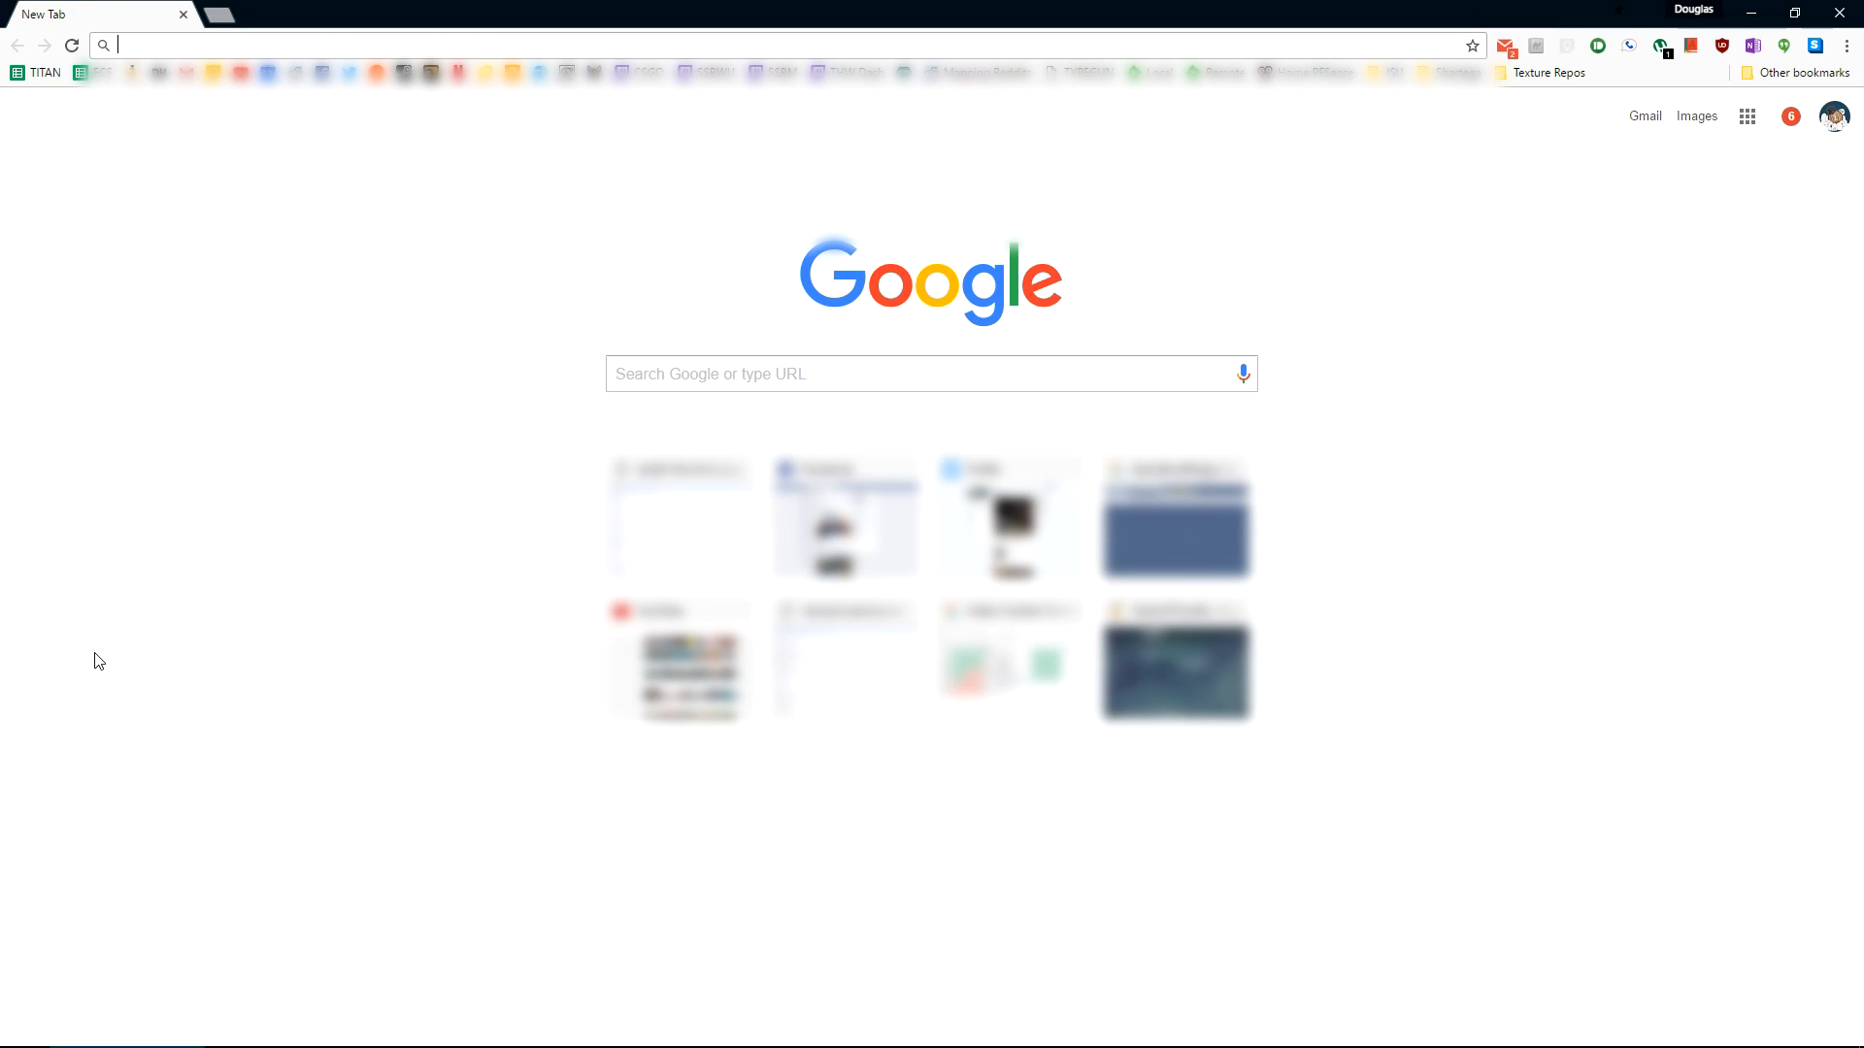
pyautogui.write('top')
pyautogui.press('End')
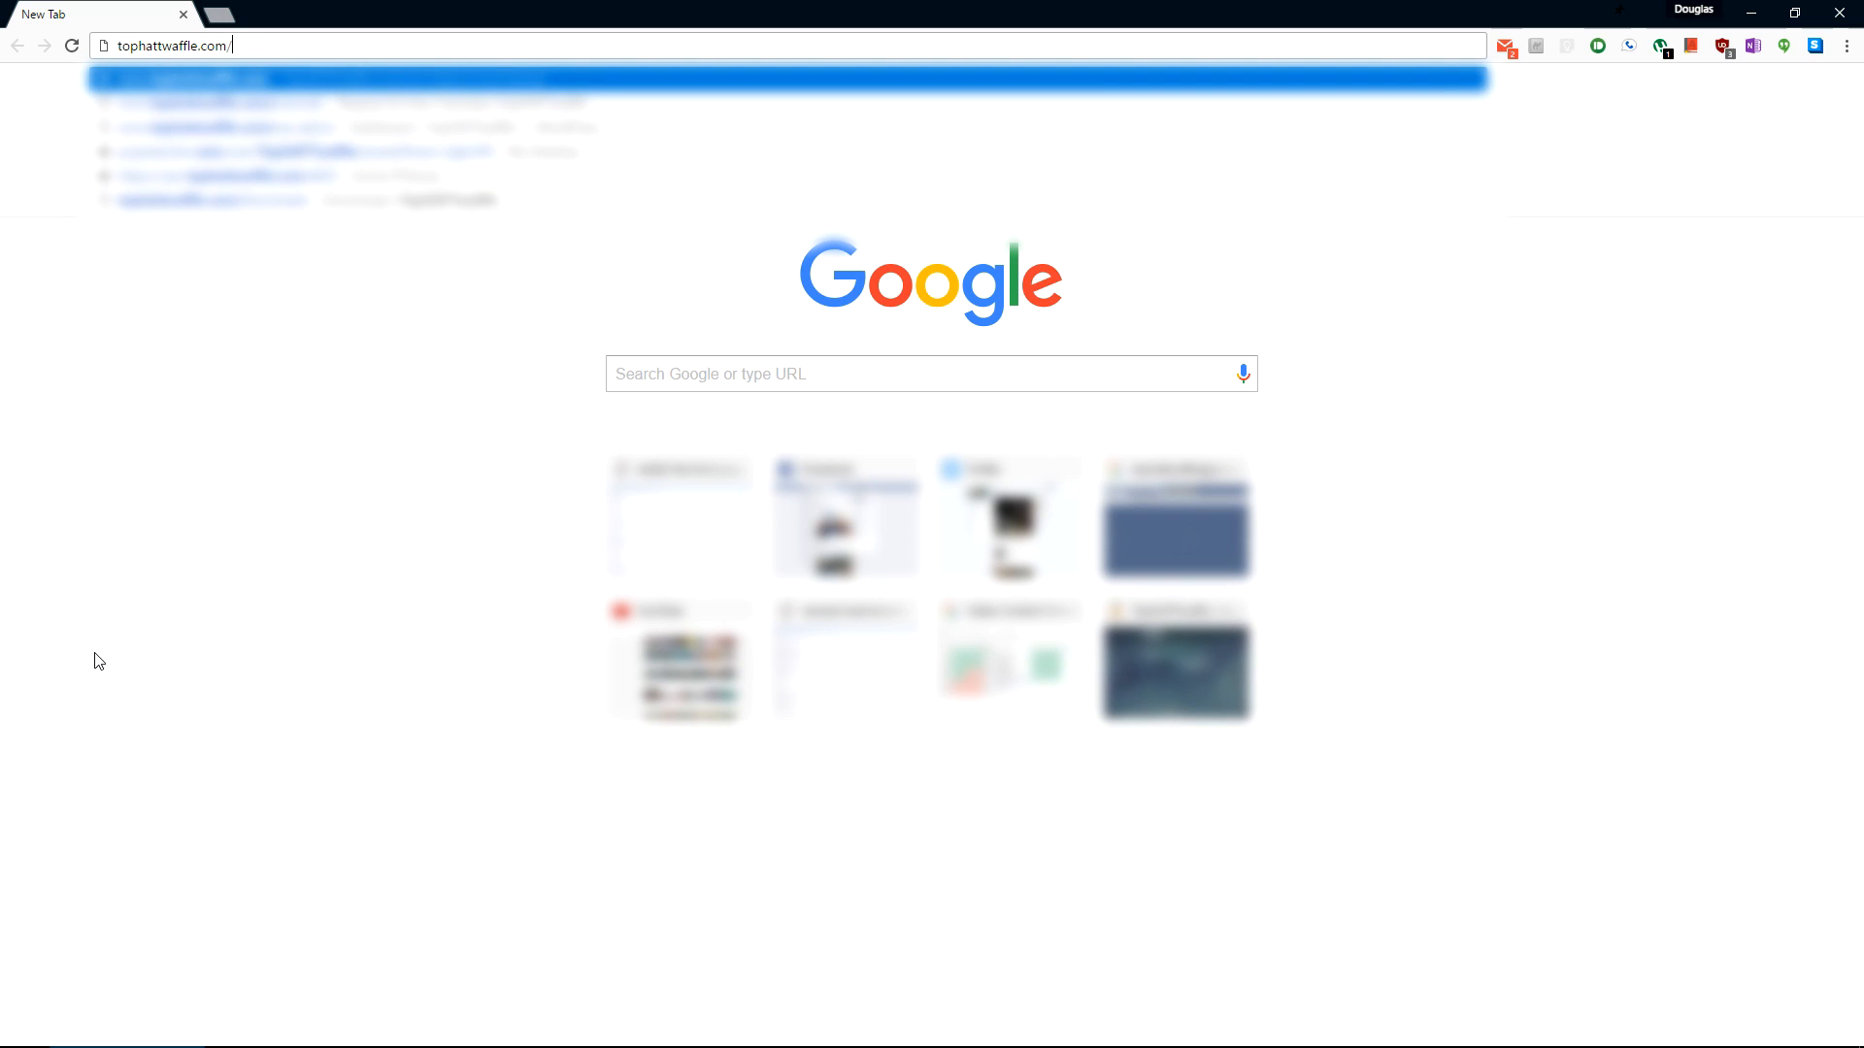
pyautogui.write('down')
pyautogui.press('Return')
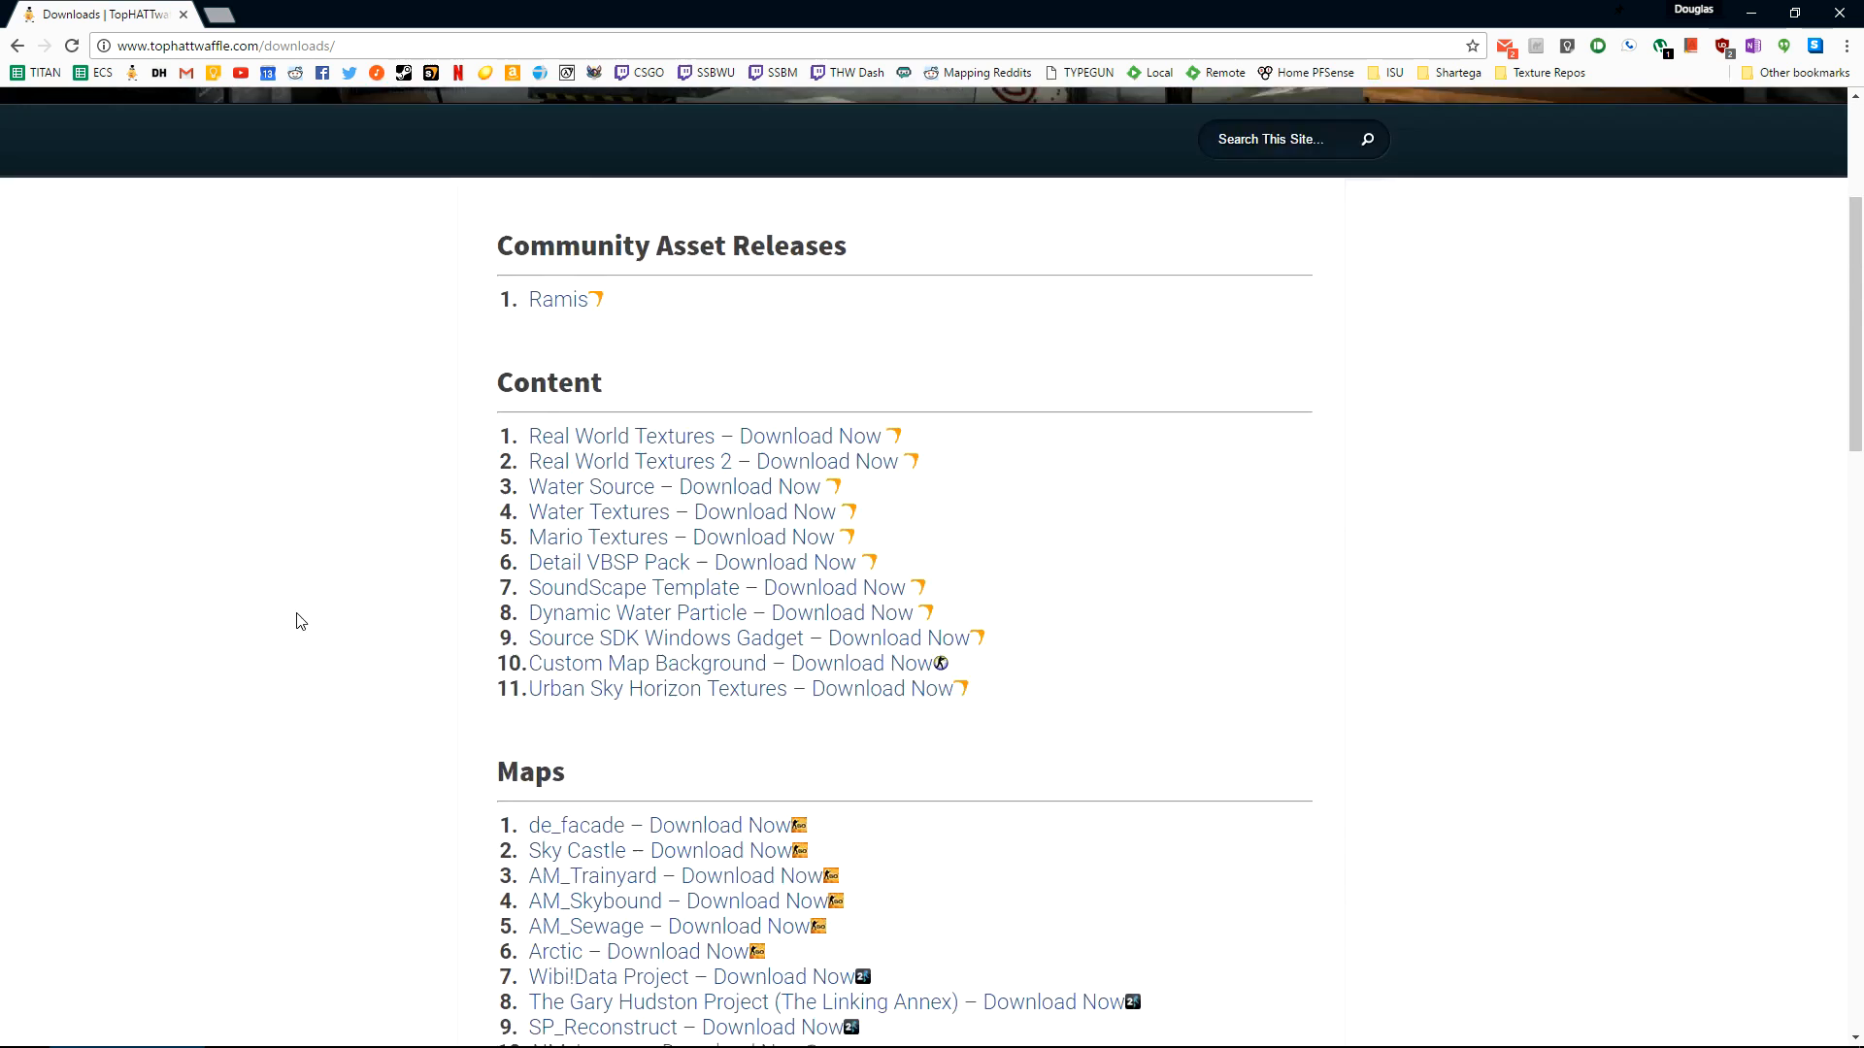
# - Download VTFEdit from the page's Texture Tools section and run the vtfedit132.exe installer
pyautogui.scroll(-20, 300, 617)
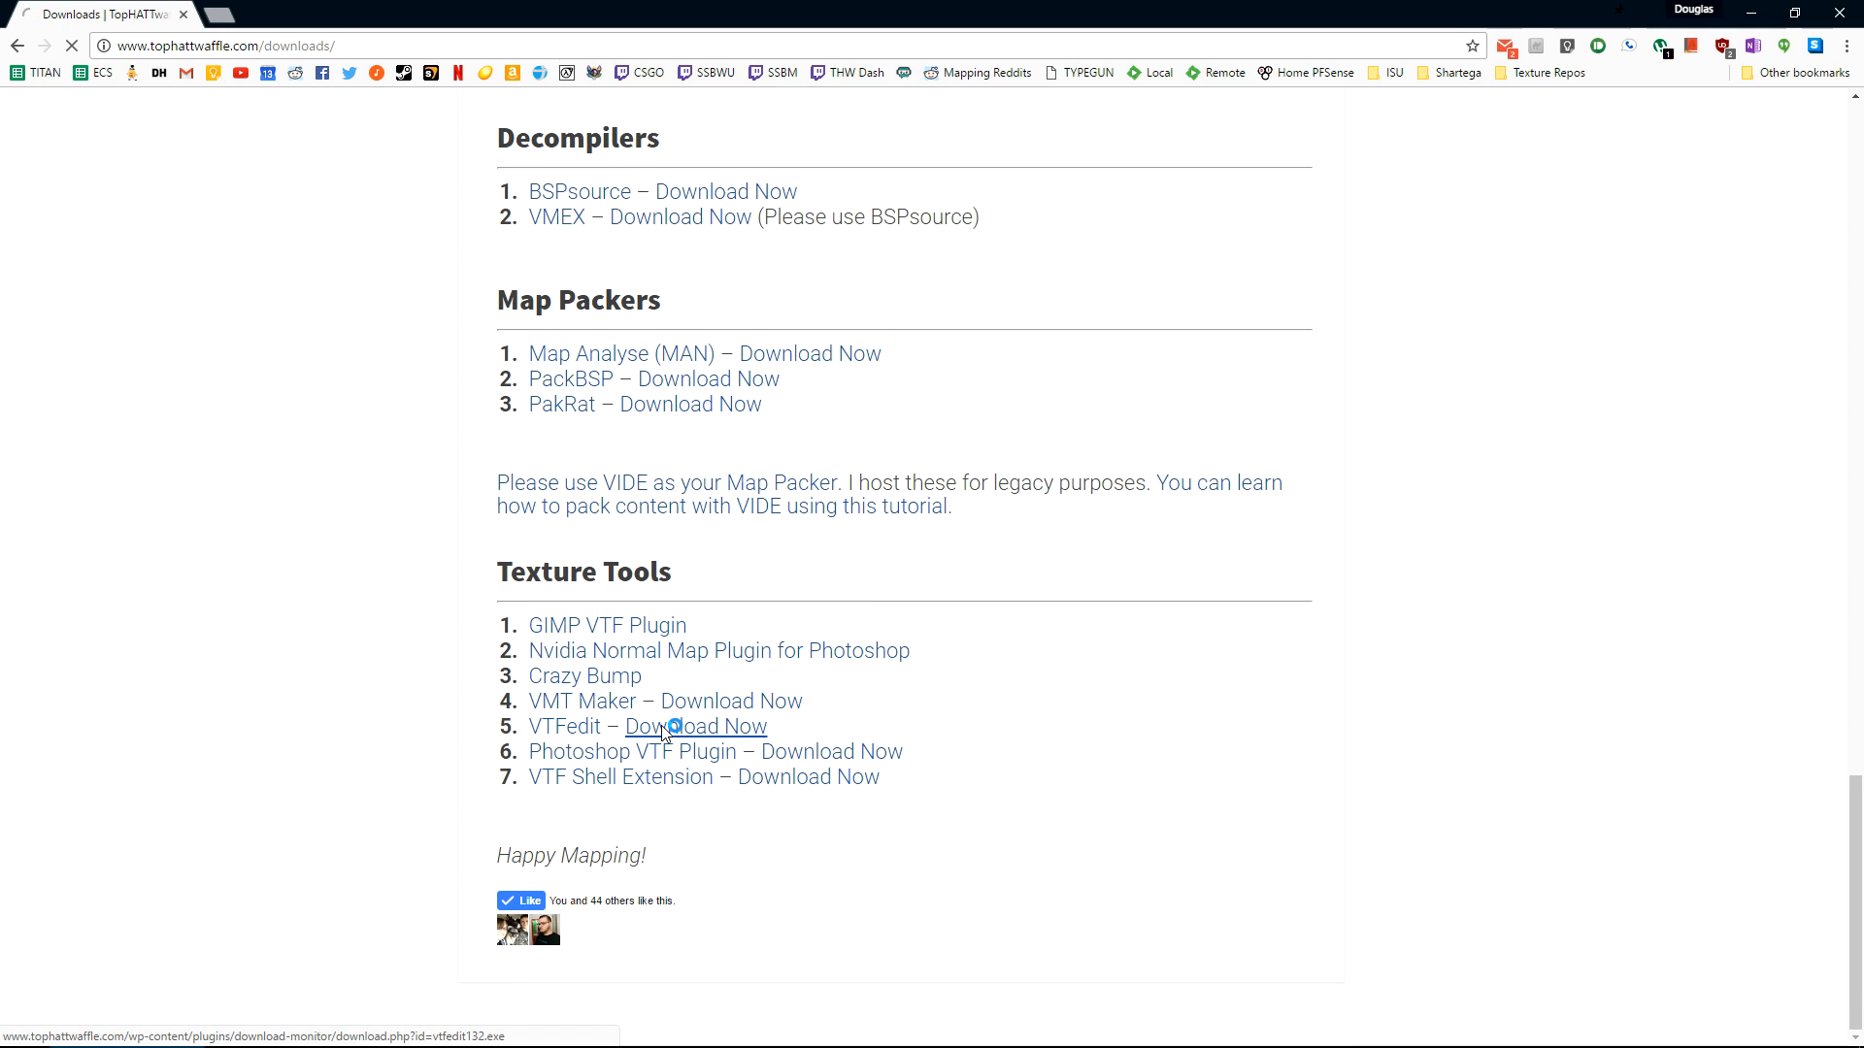
pyautogui.click(990, 664)
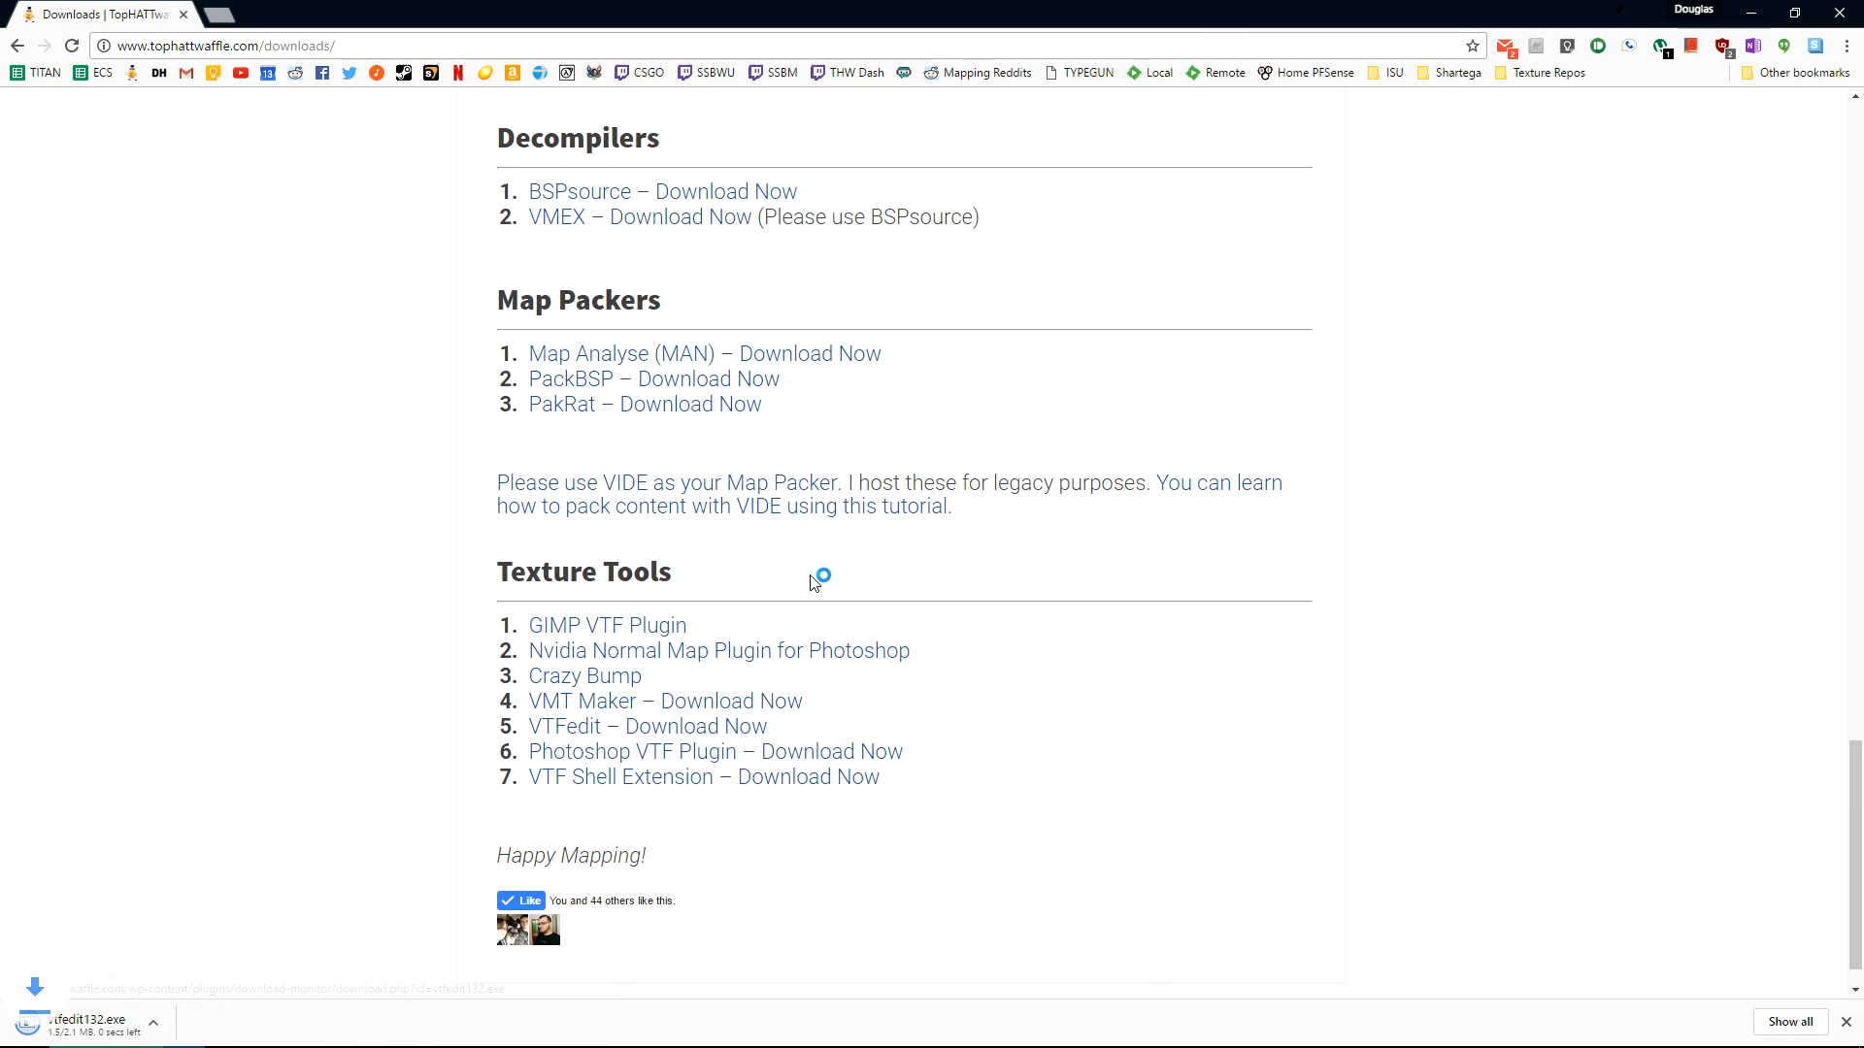
pyautogui.click(131, 1025)
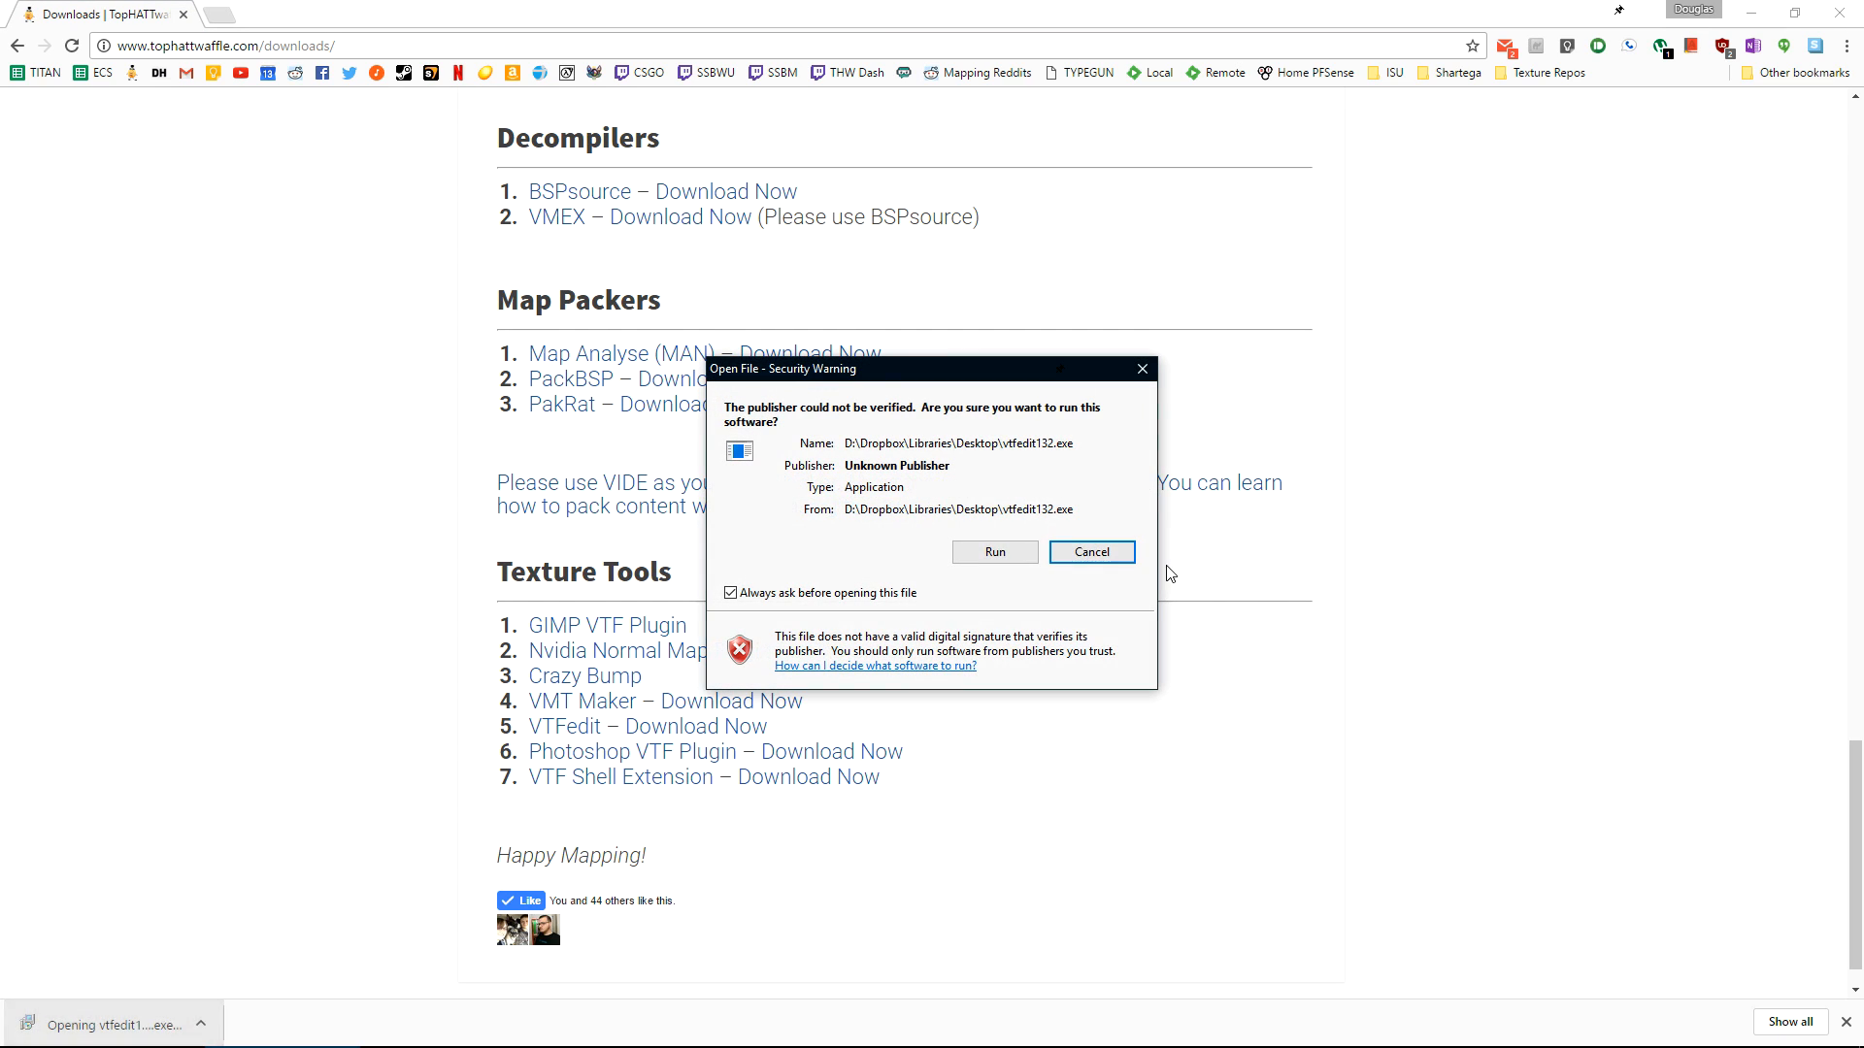
pyautogui.click(1000, 550)
# - Accept the licence agreement and install VTFEdit in its default location with only .vtf files associated
pyautogui.click(1053, 695)
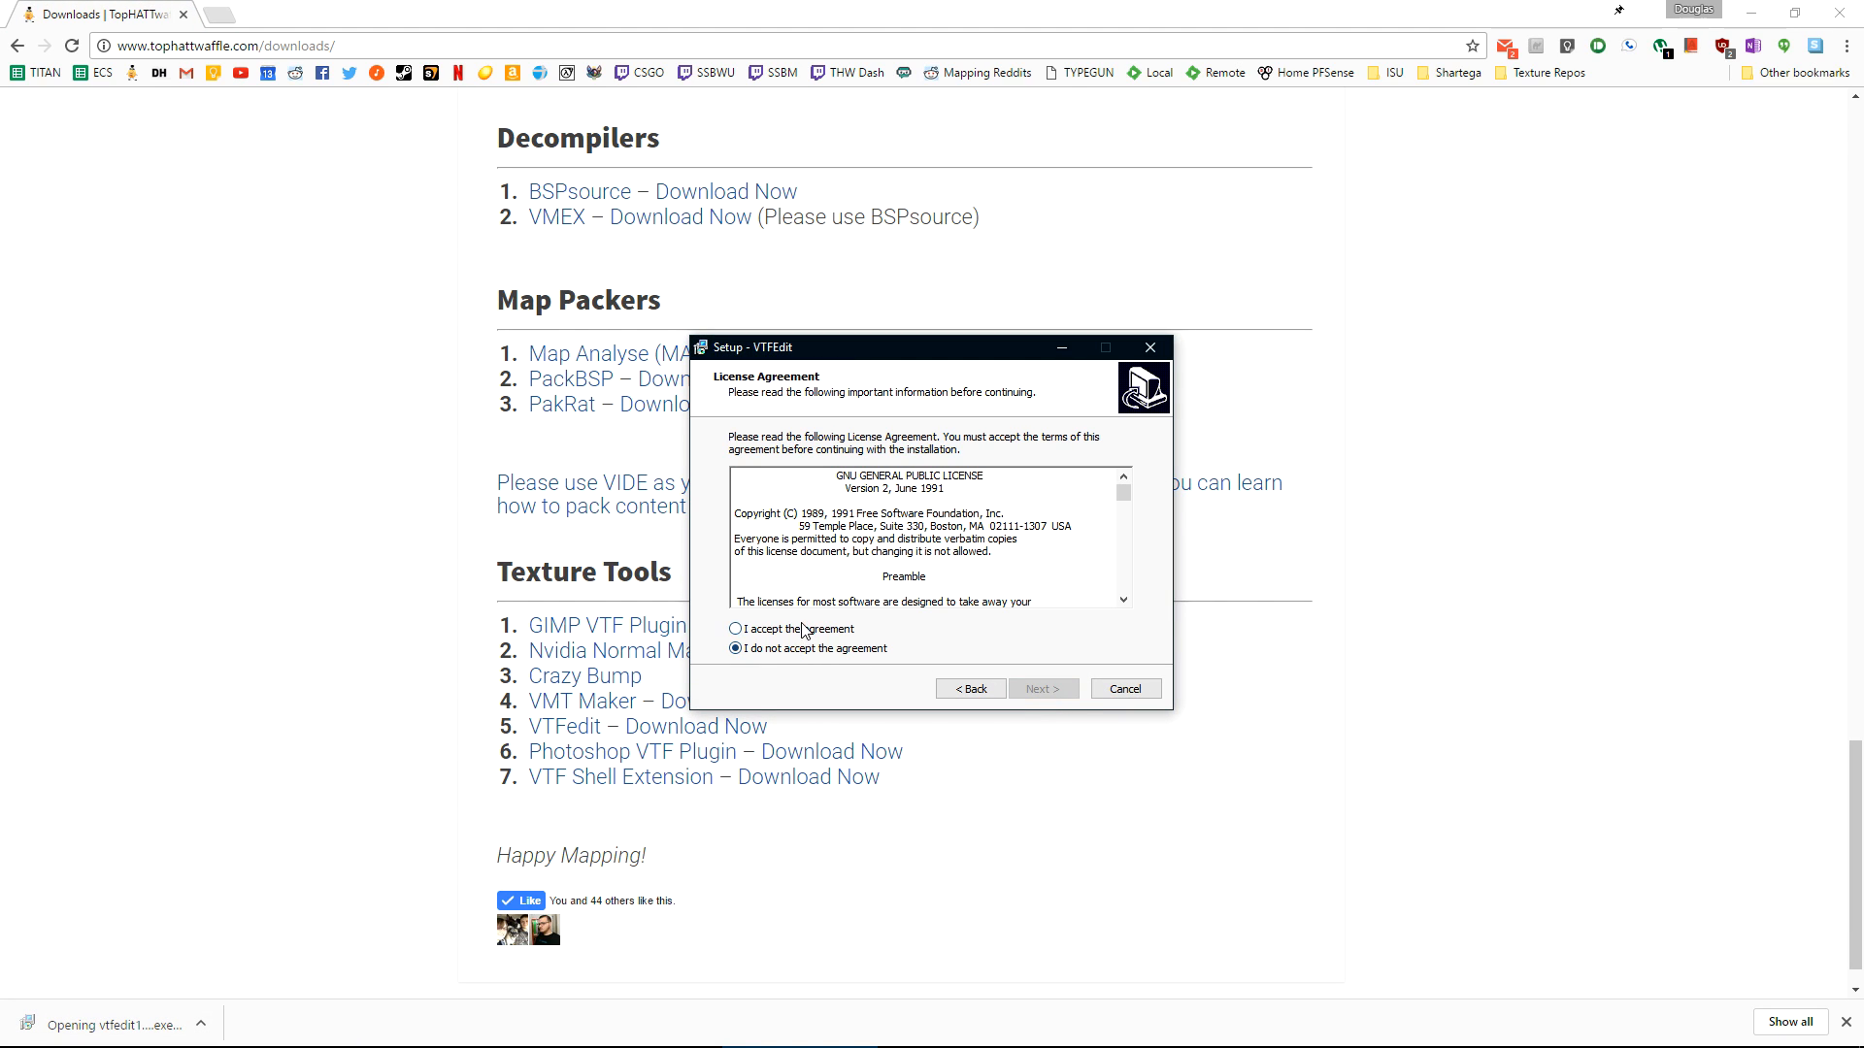
pyautogui.click(1045, 688)
pyautogui.click(1045, 688)
pyautogui.click(1045, 695)
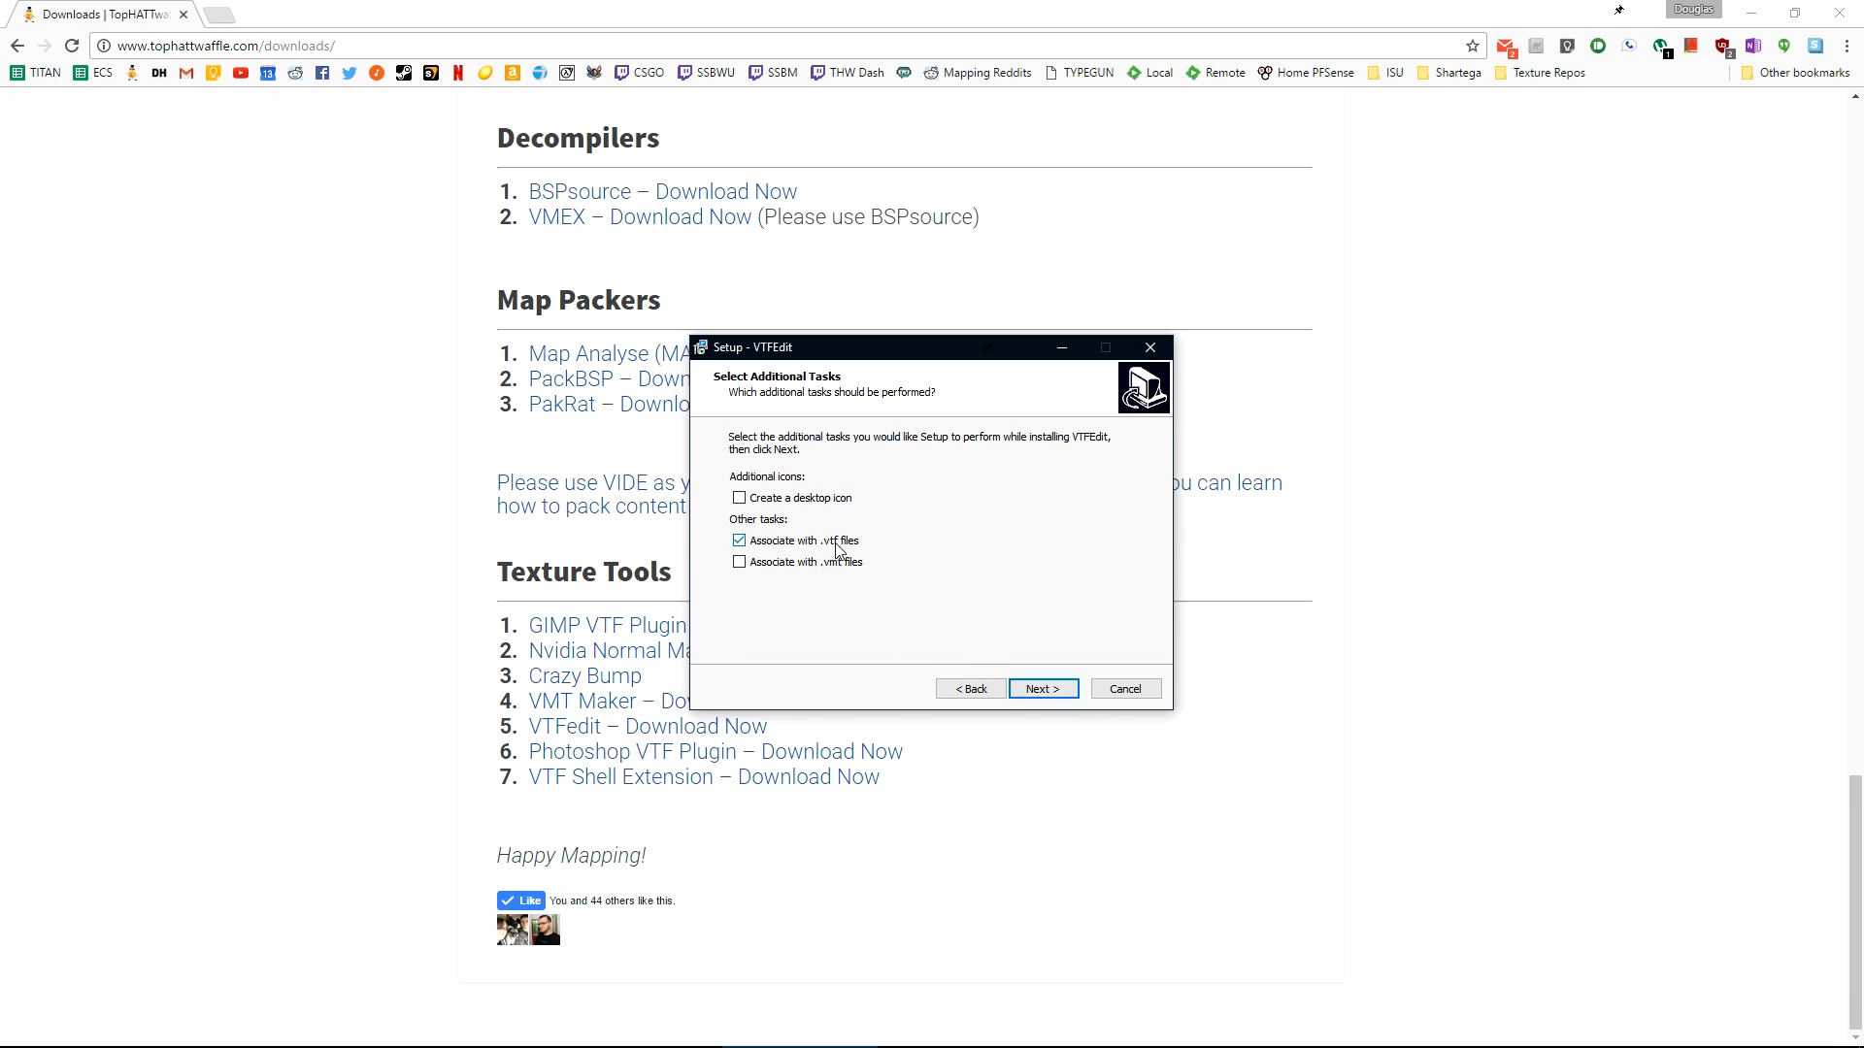
pyautogui.click(1063, 693)
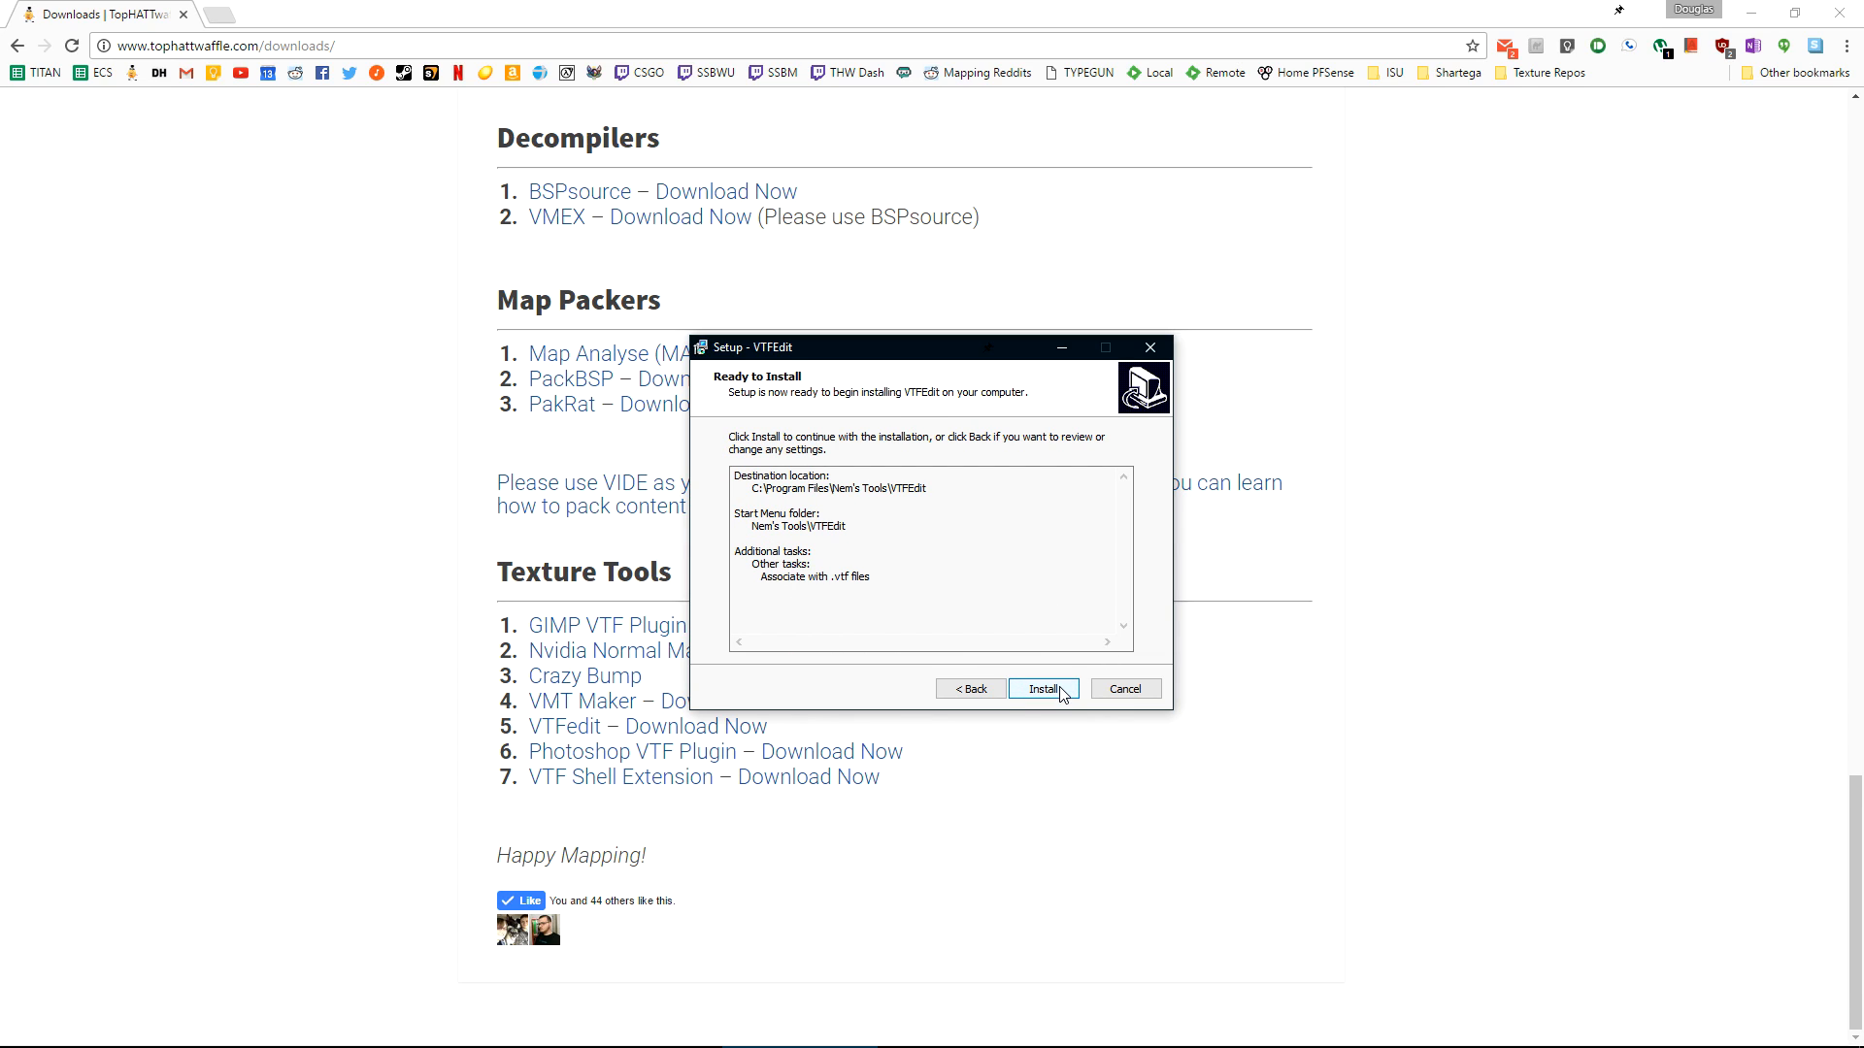
pyautogui.click(1063, 693)
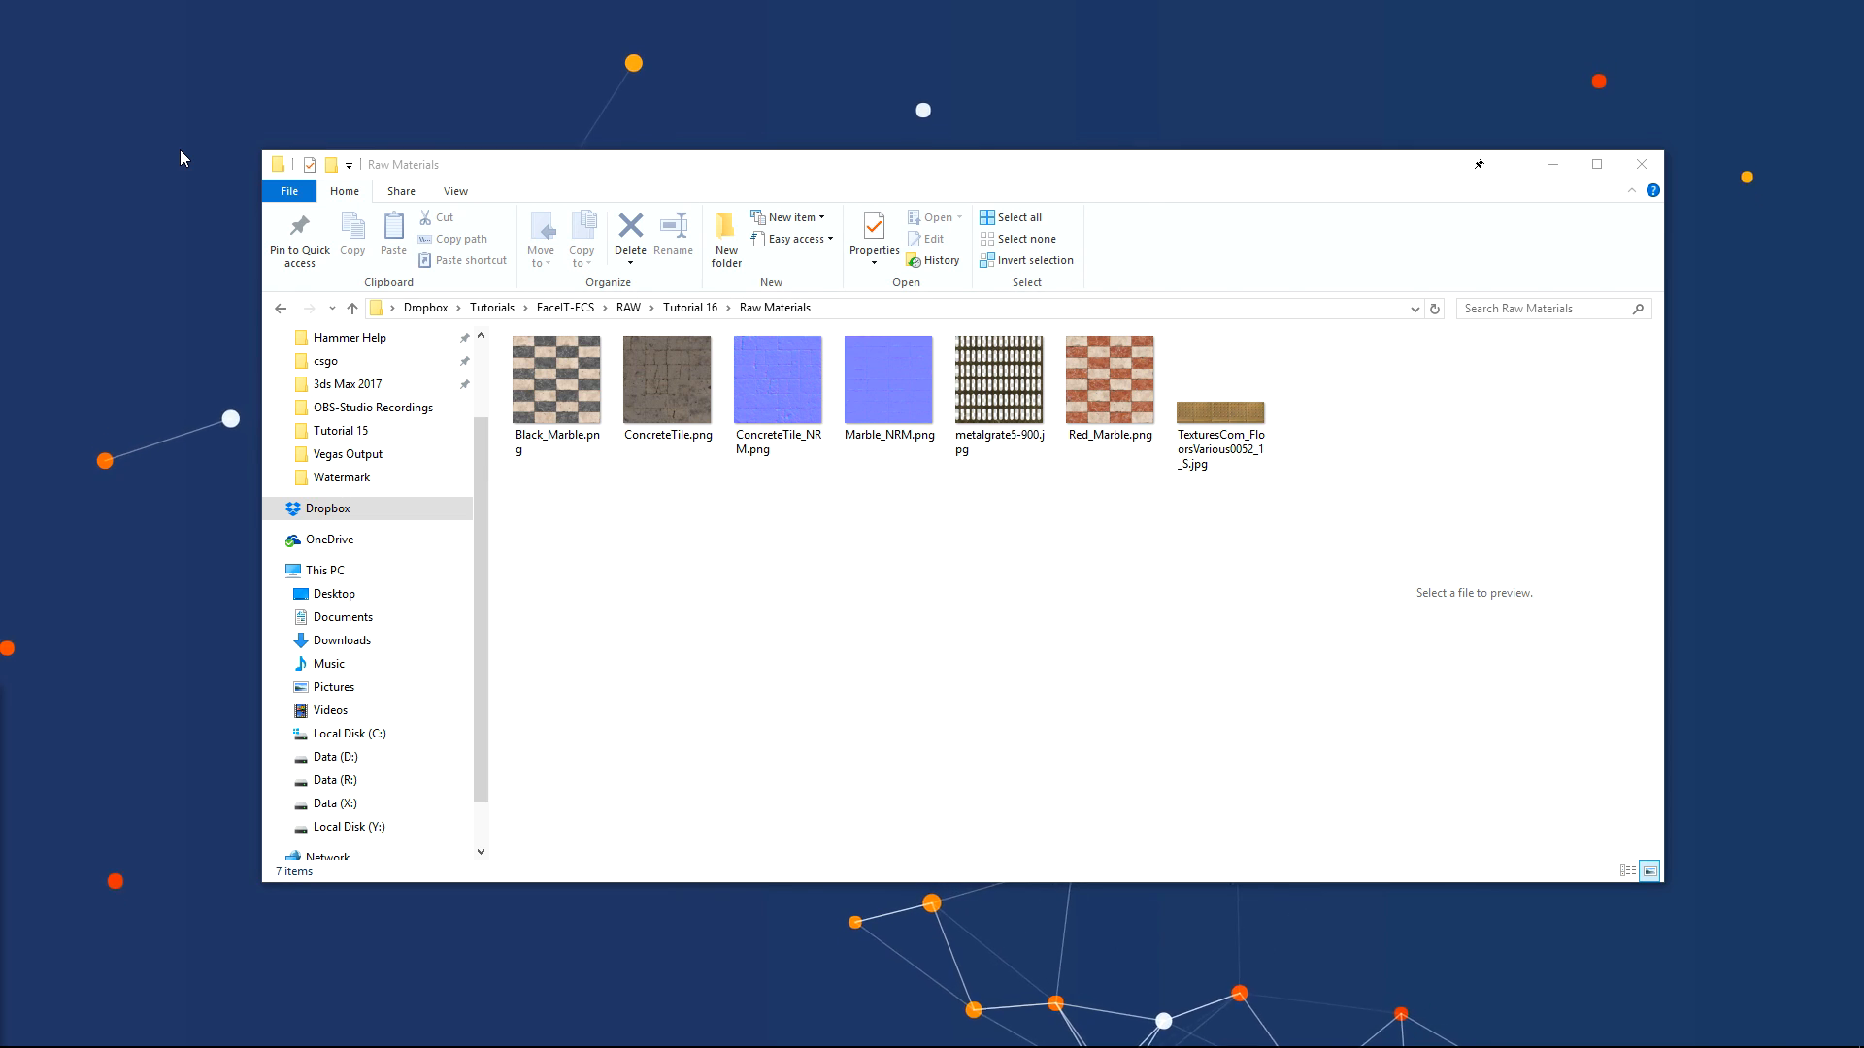
# - Launch VTFEdit by searching for it in Windows
pyautogui.press('super')
pyautogui.write('vtf')
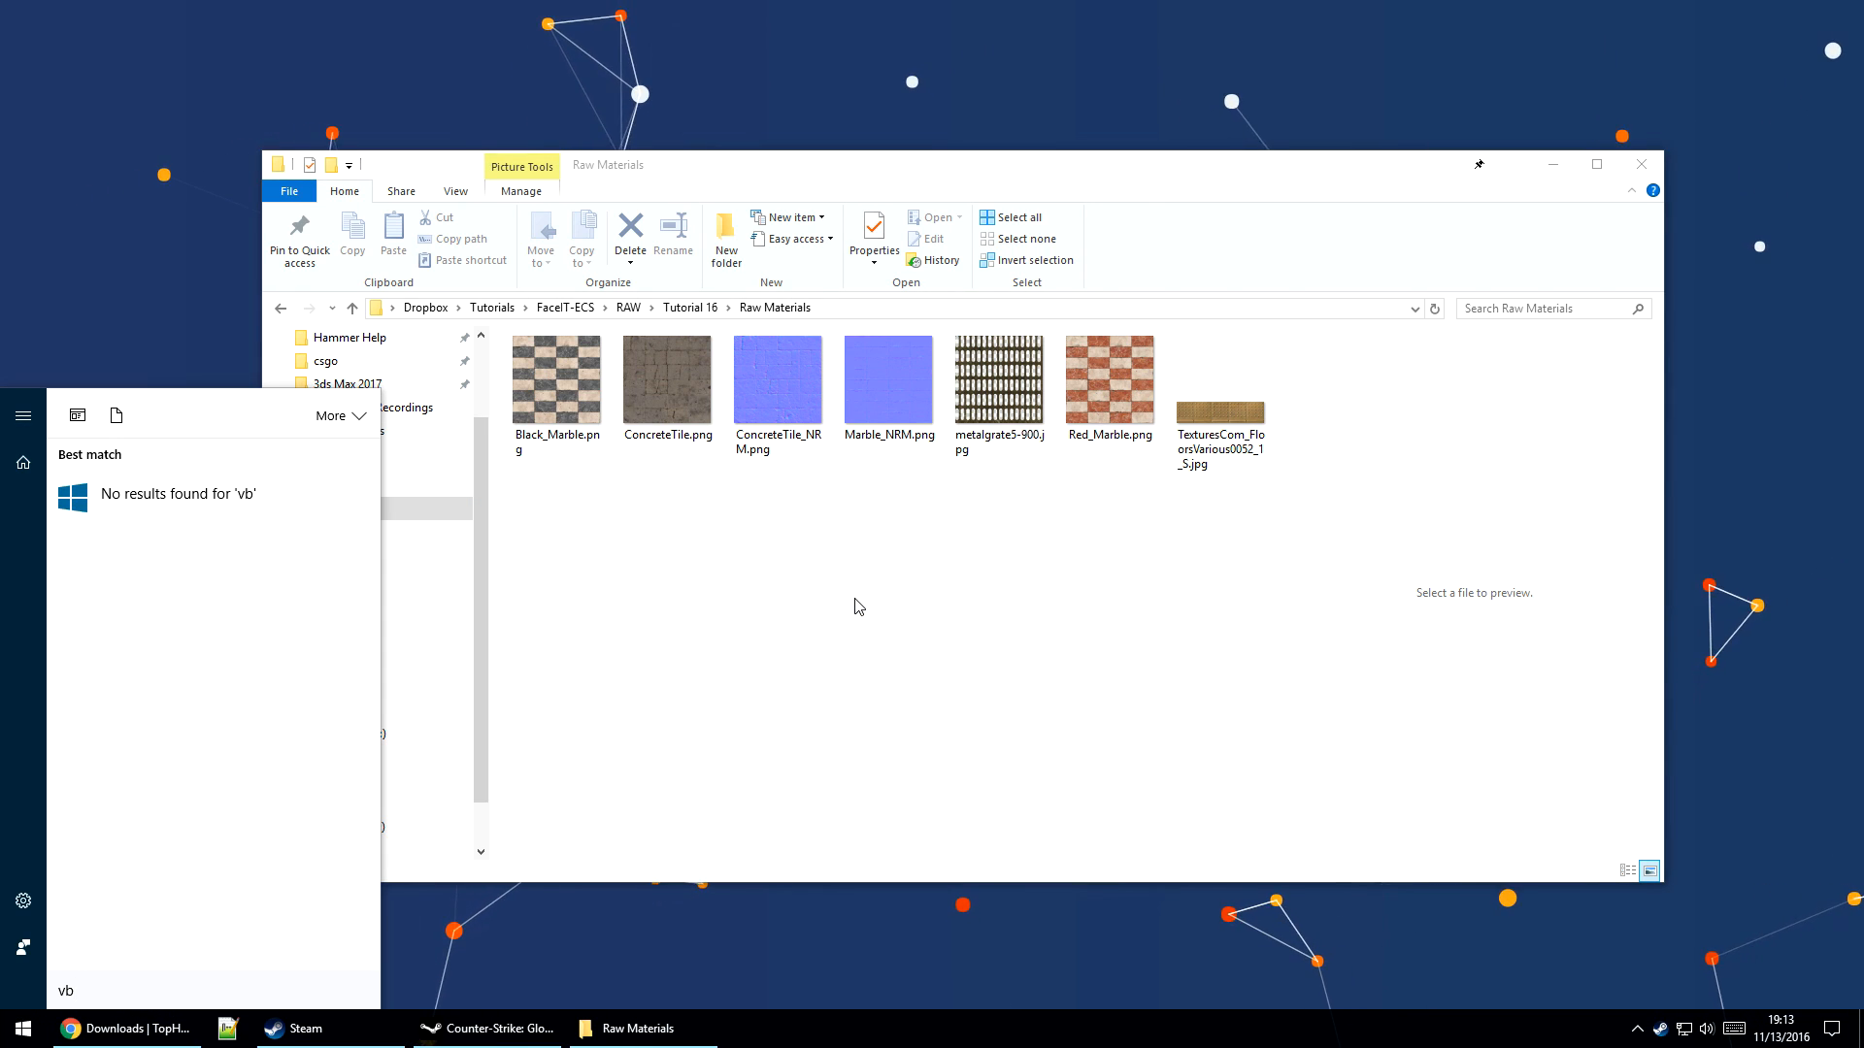
pyautogui.click(327, 495)
# - Import ConcreteTile.png from the Raw Materials folder, accepting the existing VTF options
pyautogui.click(218, 84)
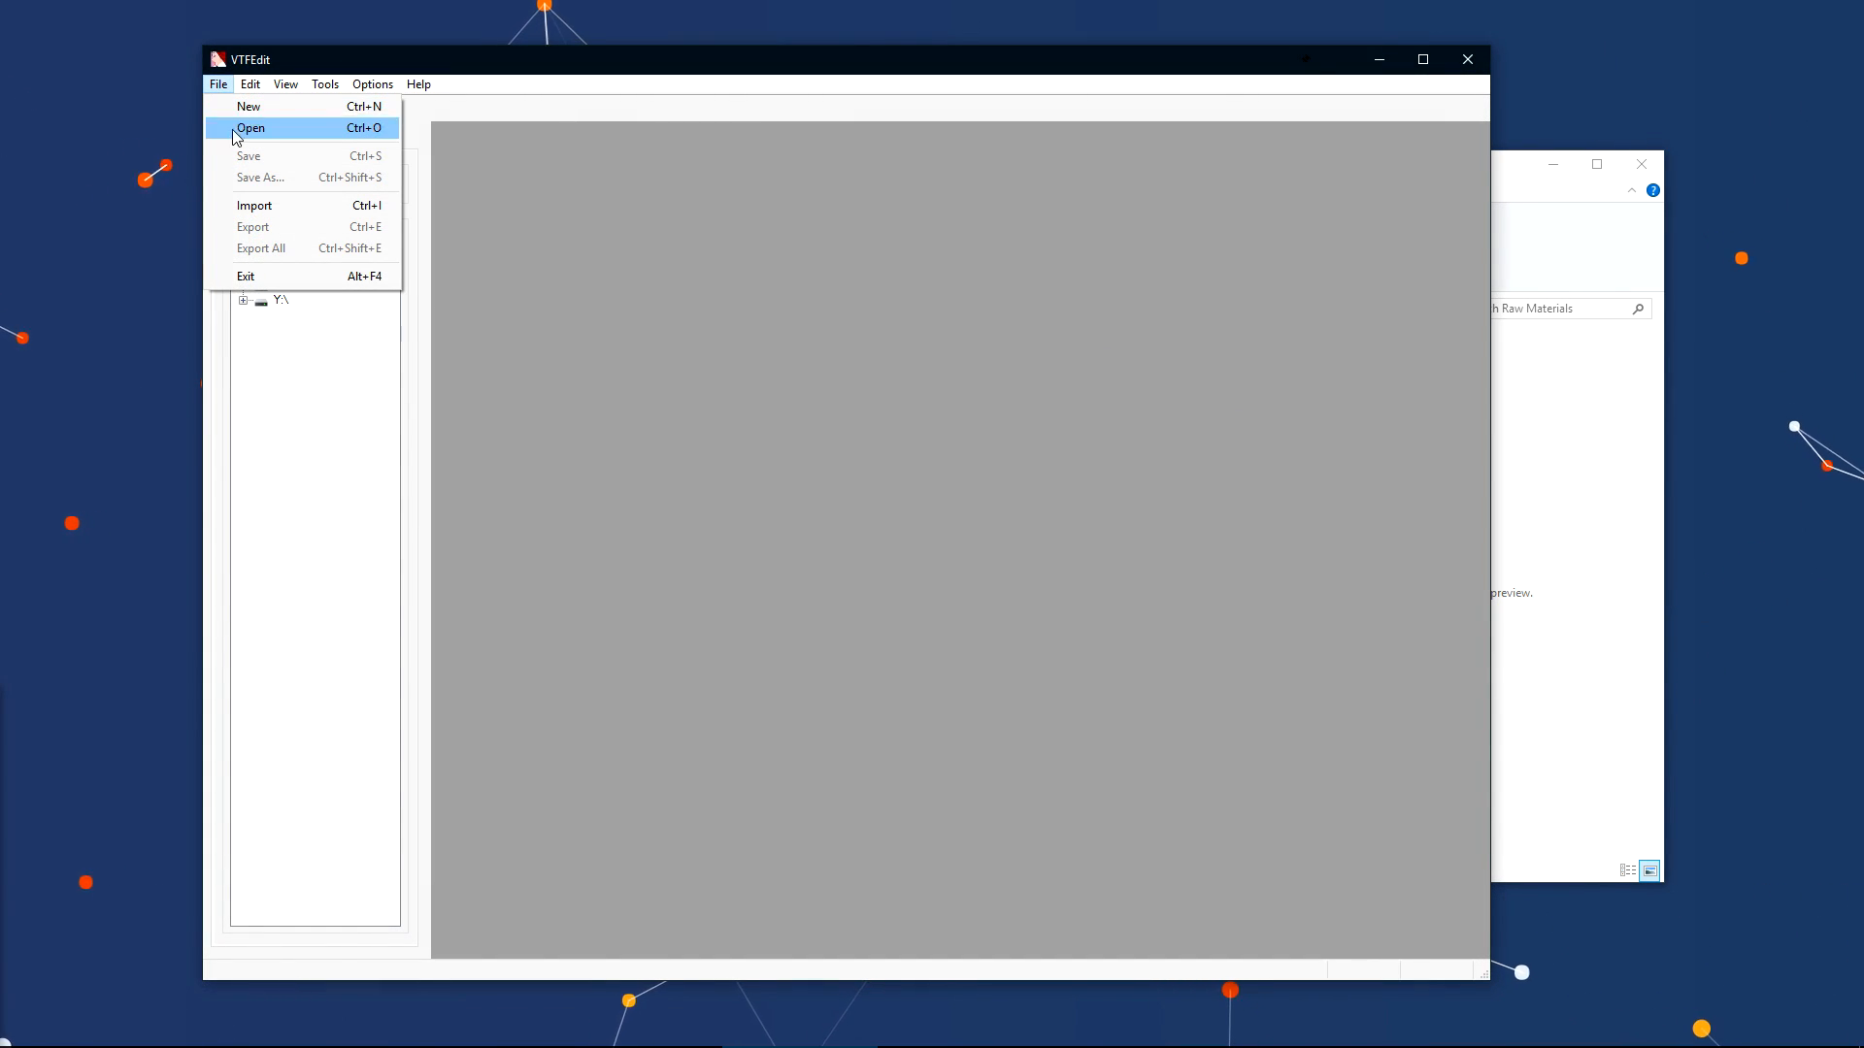
pyautogui.click(254, 202)
pyautogui.click(514, 264)
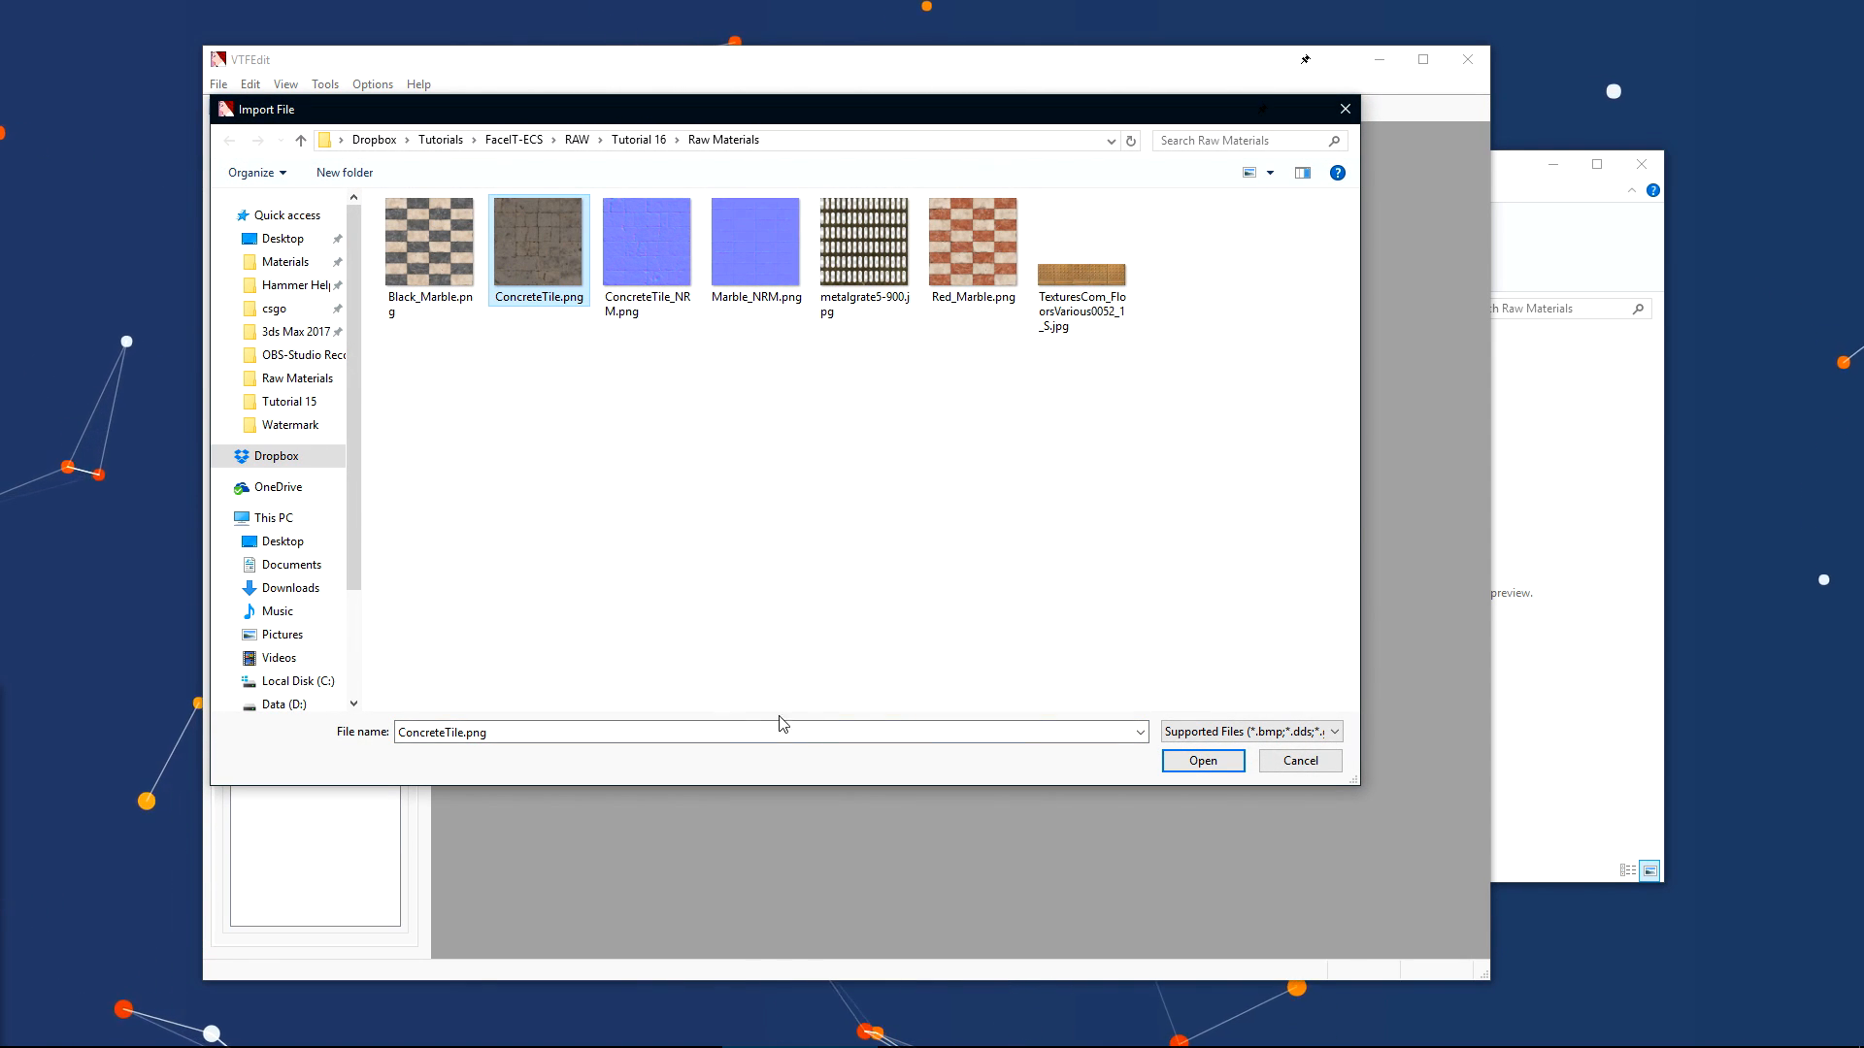
pyautogui.click(1203, 761)
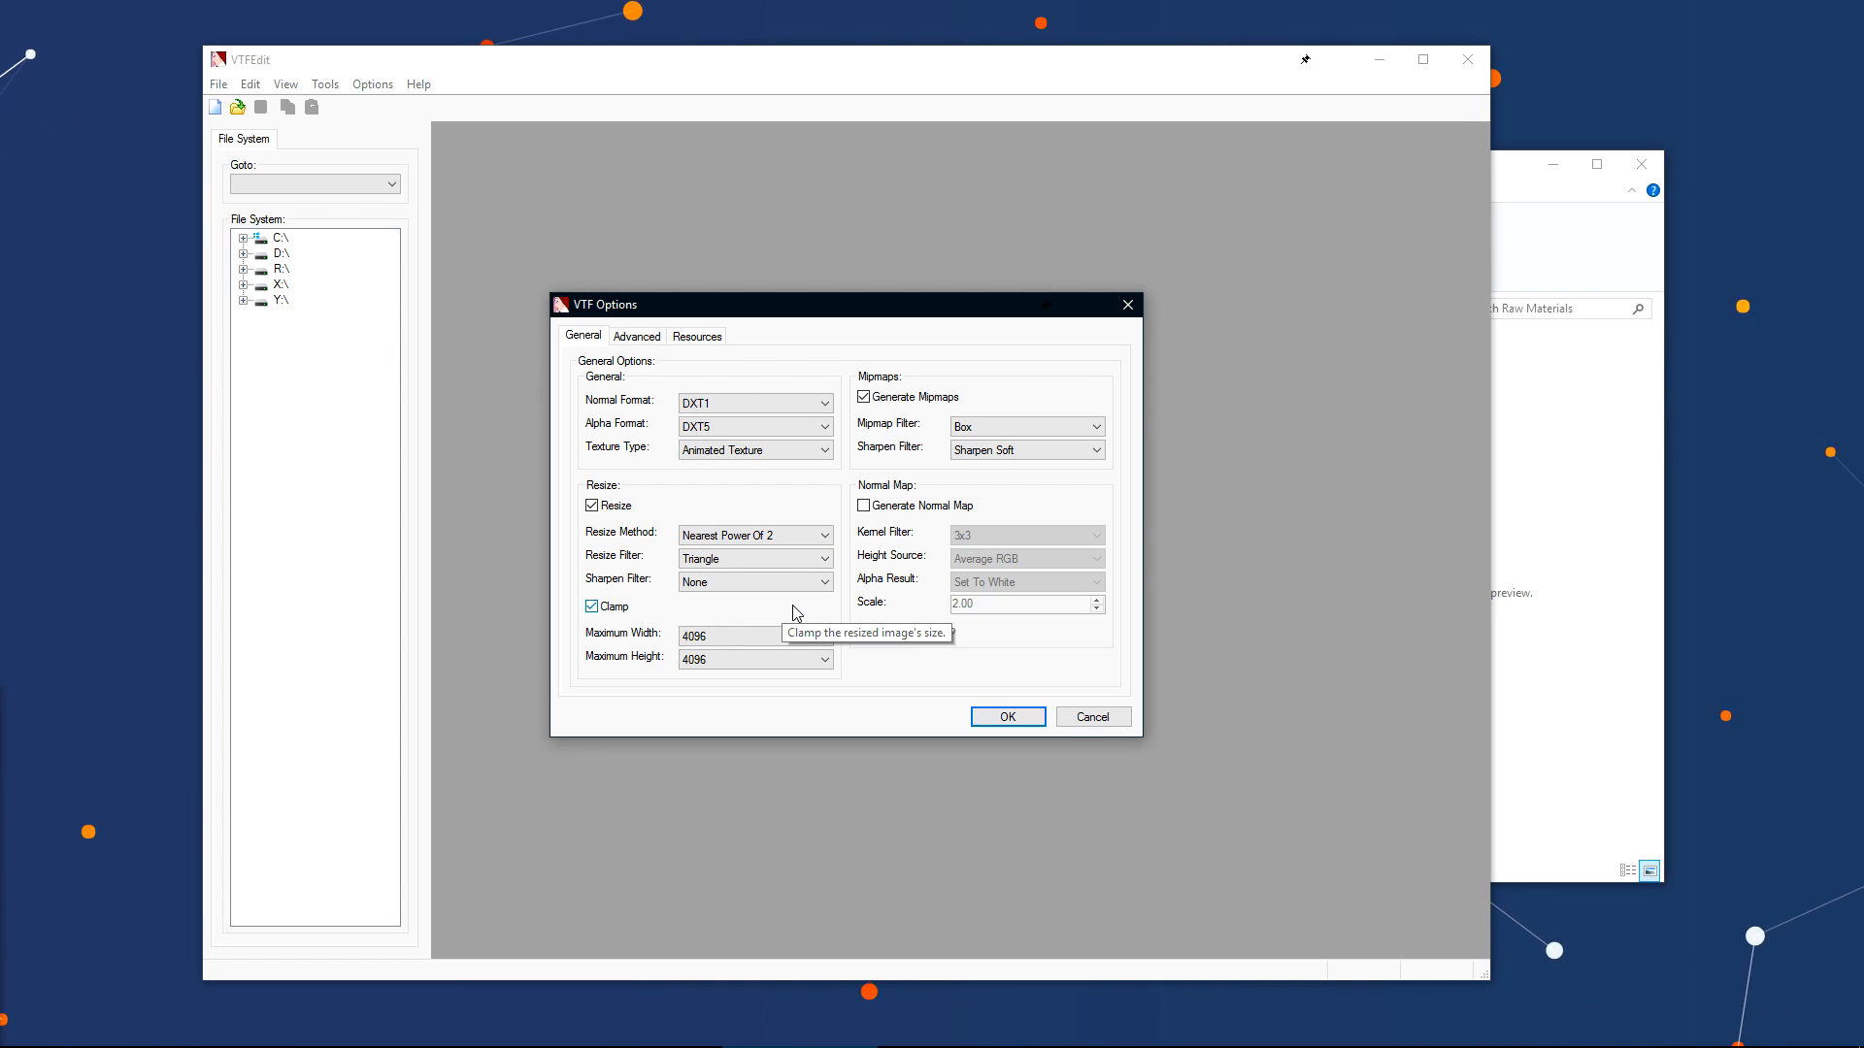
pyautogui.press('Return')
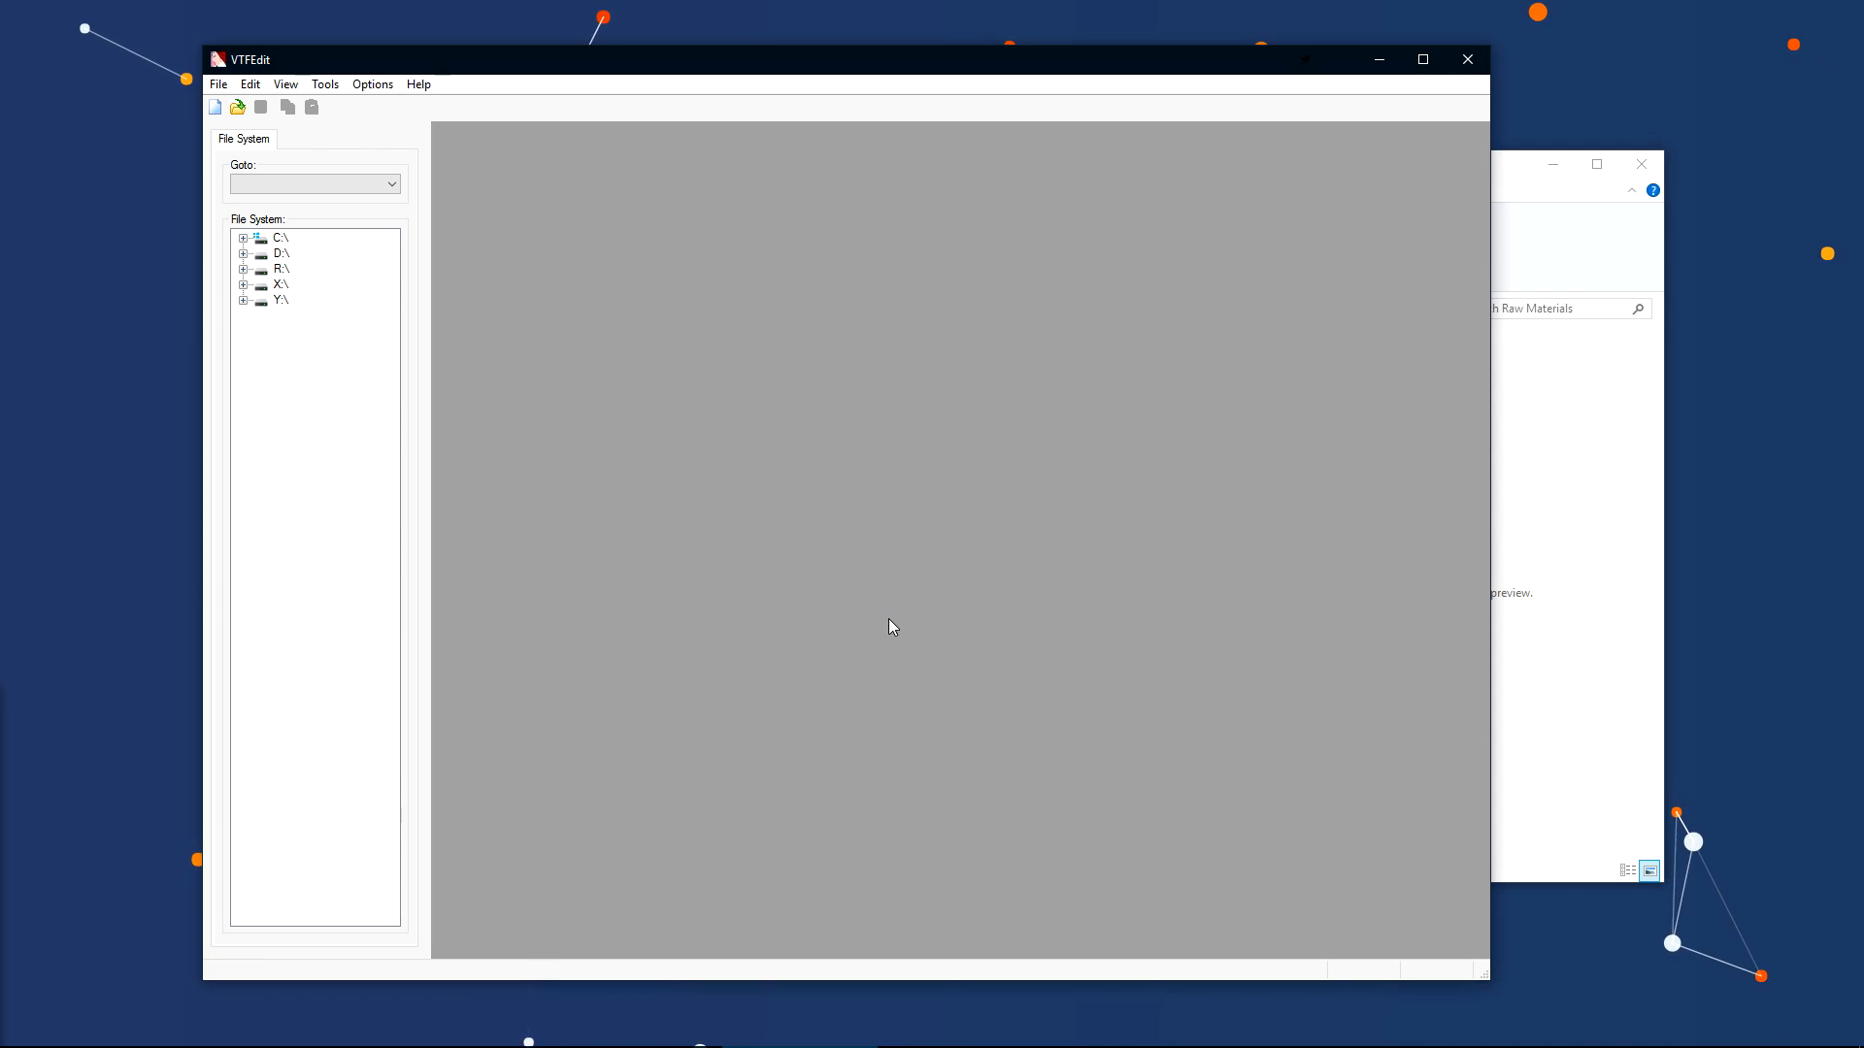
pyautogui.moveTo(1482, 163); pyautogui.dragTo(1495, 120)
# - Compare the concrete texture as a single image and tiled by toggling the tile view off and on
pyautogui.click(295, 87)
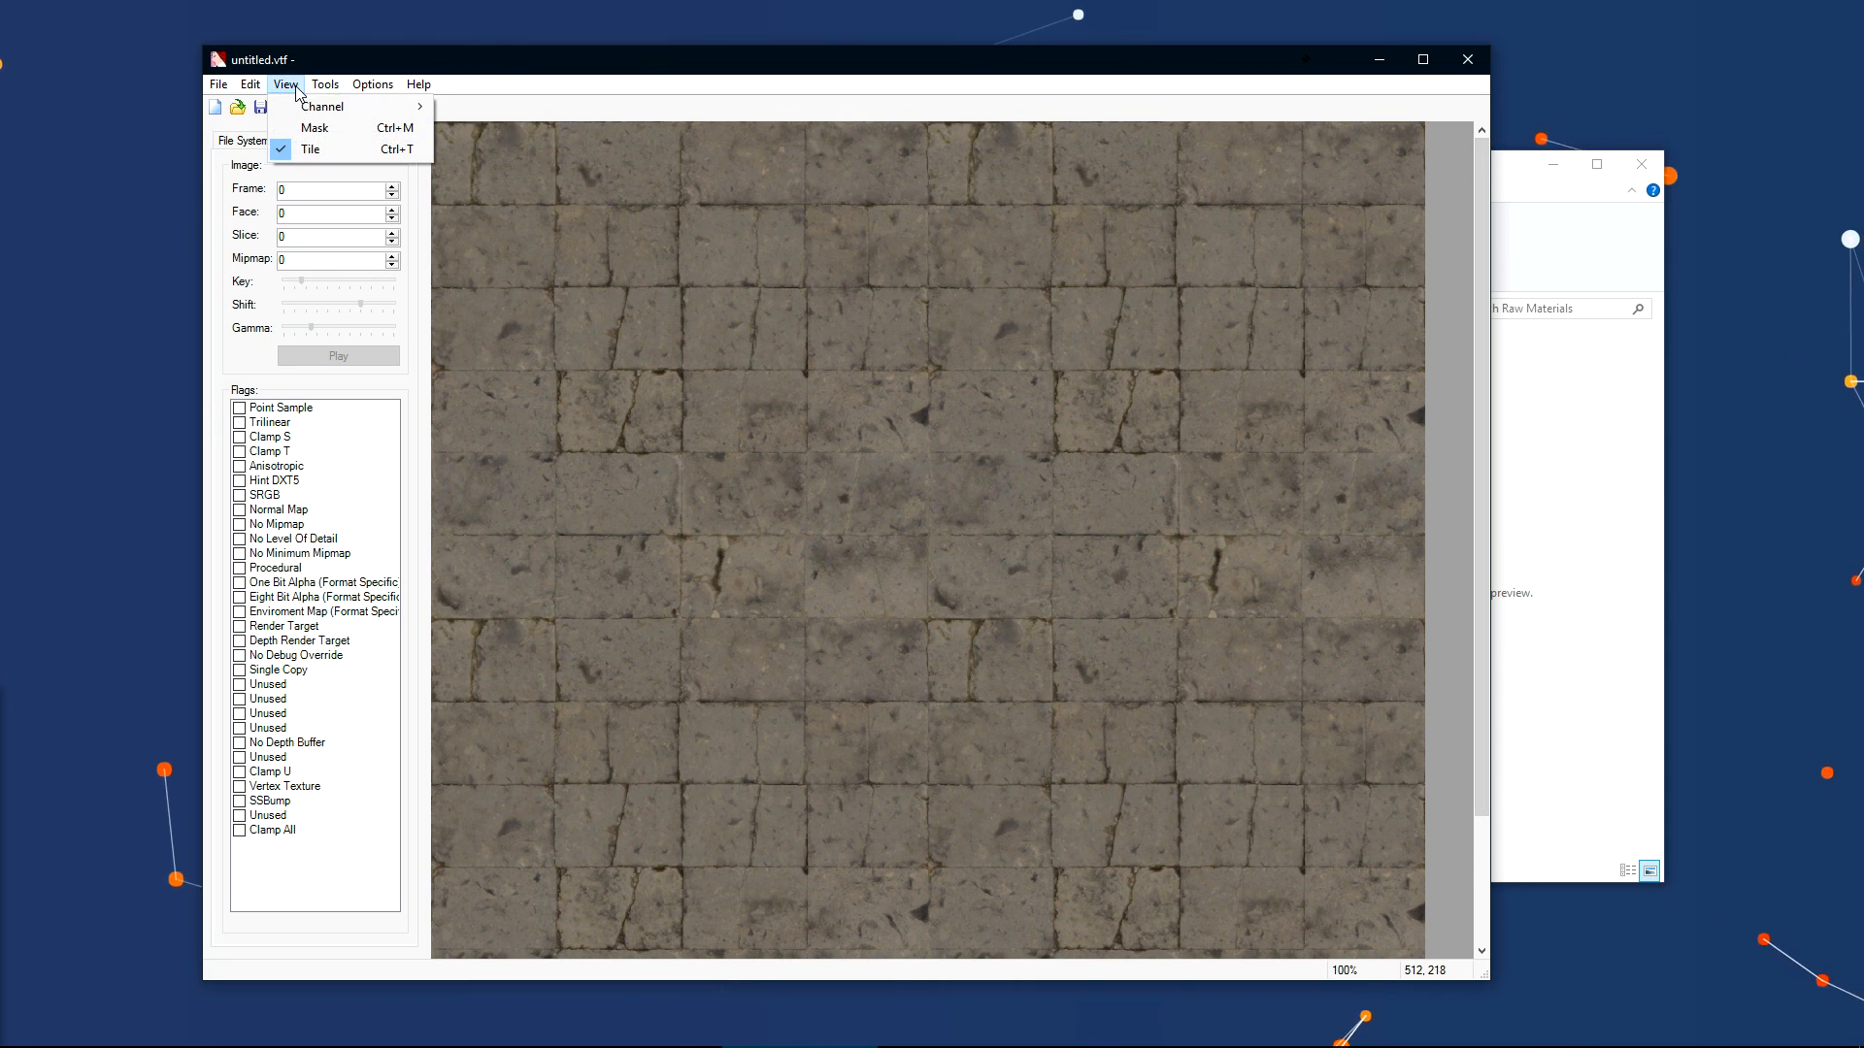
pyautogui.click(309, 150)
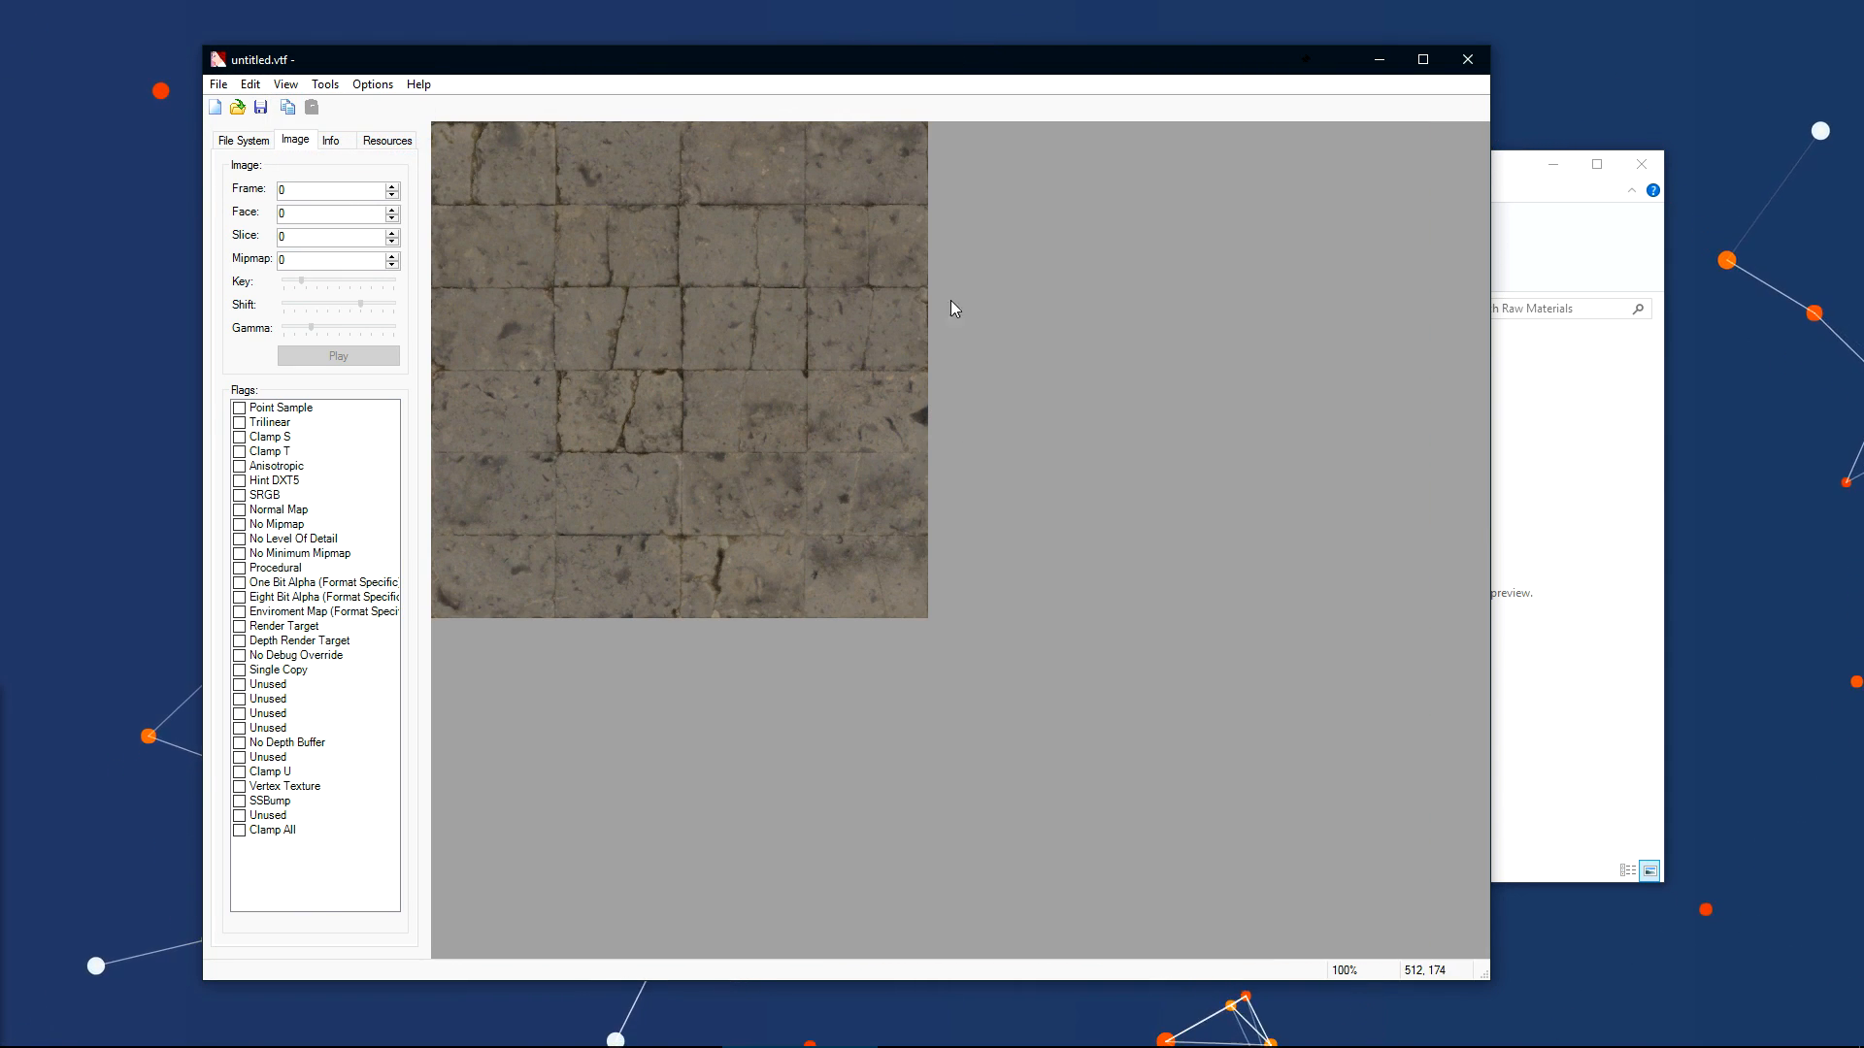
pyautogui.hotkey('ctrl', 't')
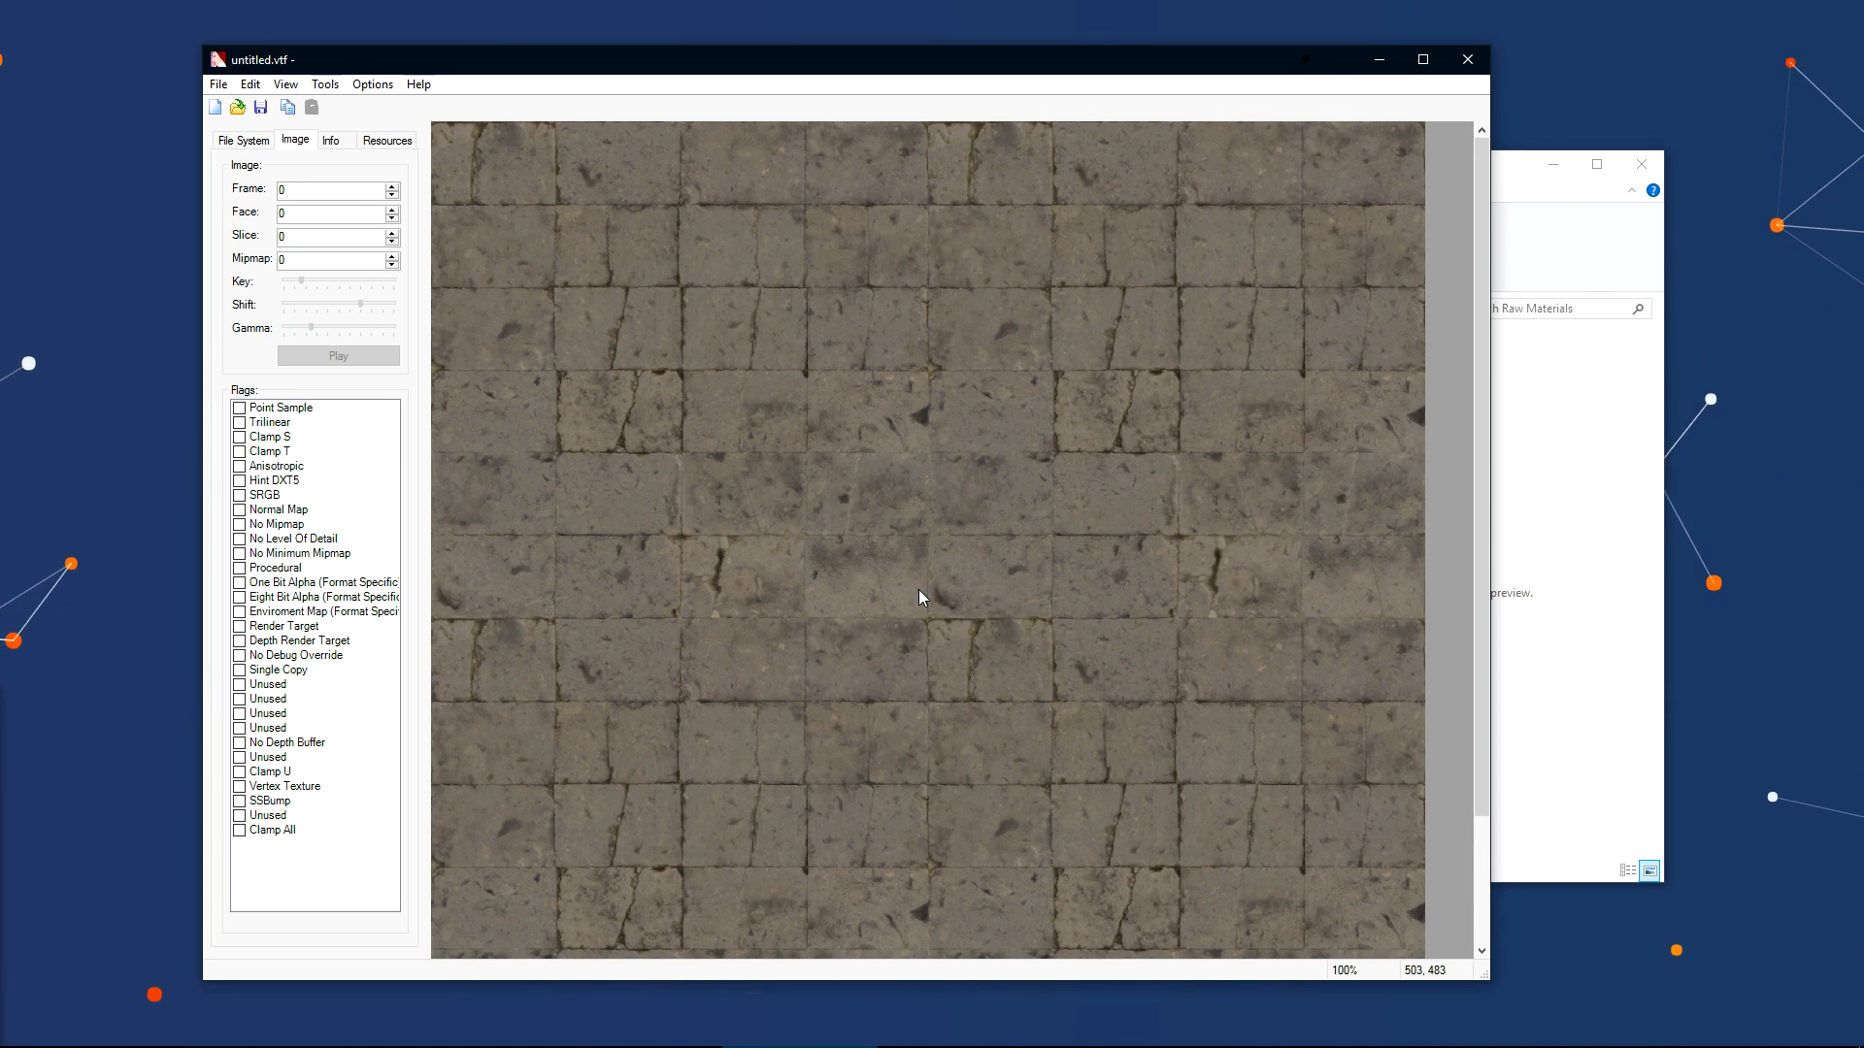
# - Save the concrete texture in the Raw Materials folder as the VTF file brick_01
pyautogui.click(212, 82)
pyautogui.click(243, 179)
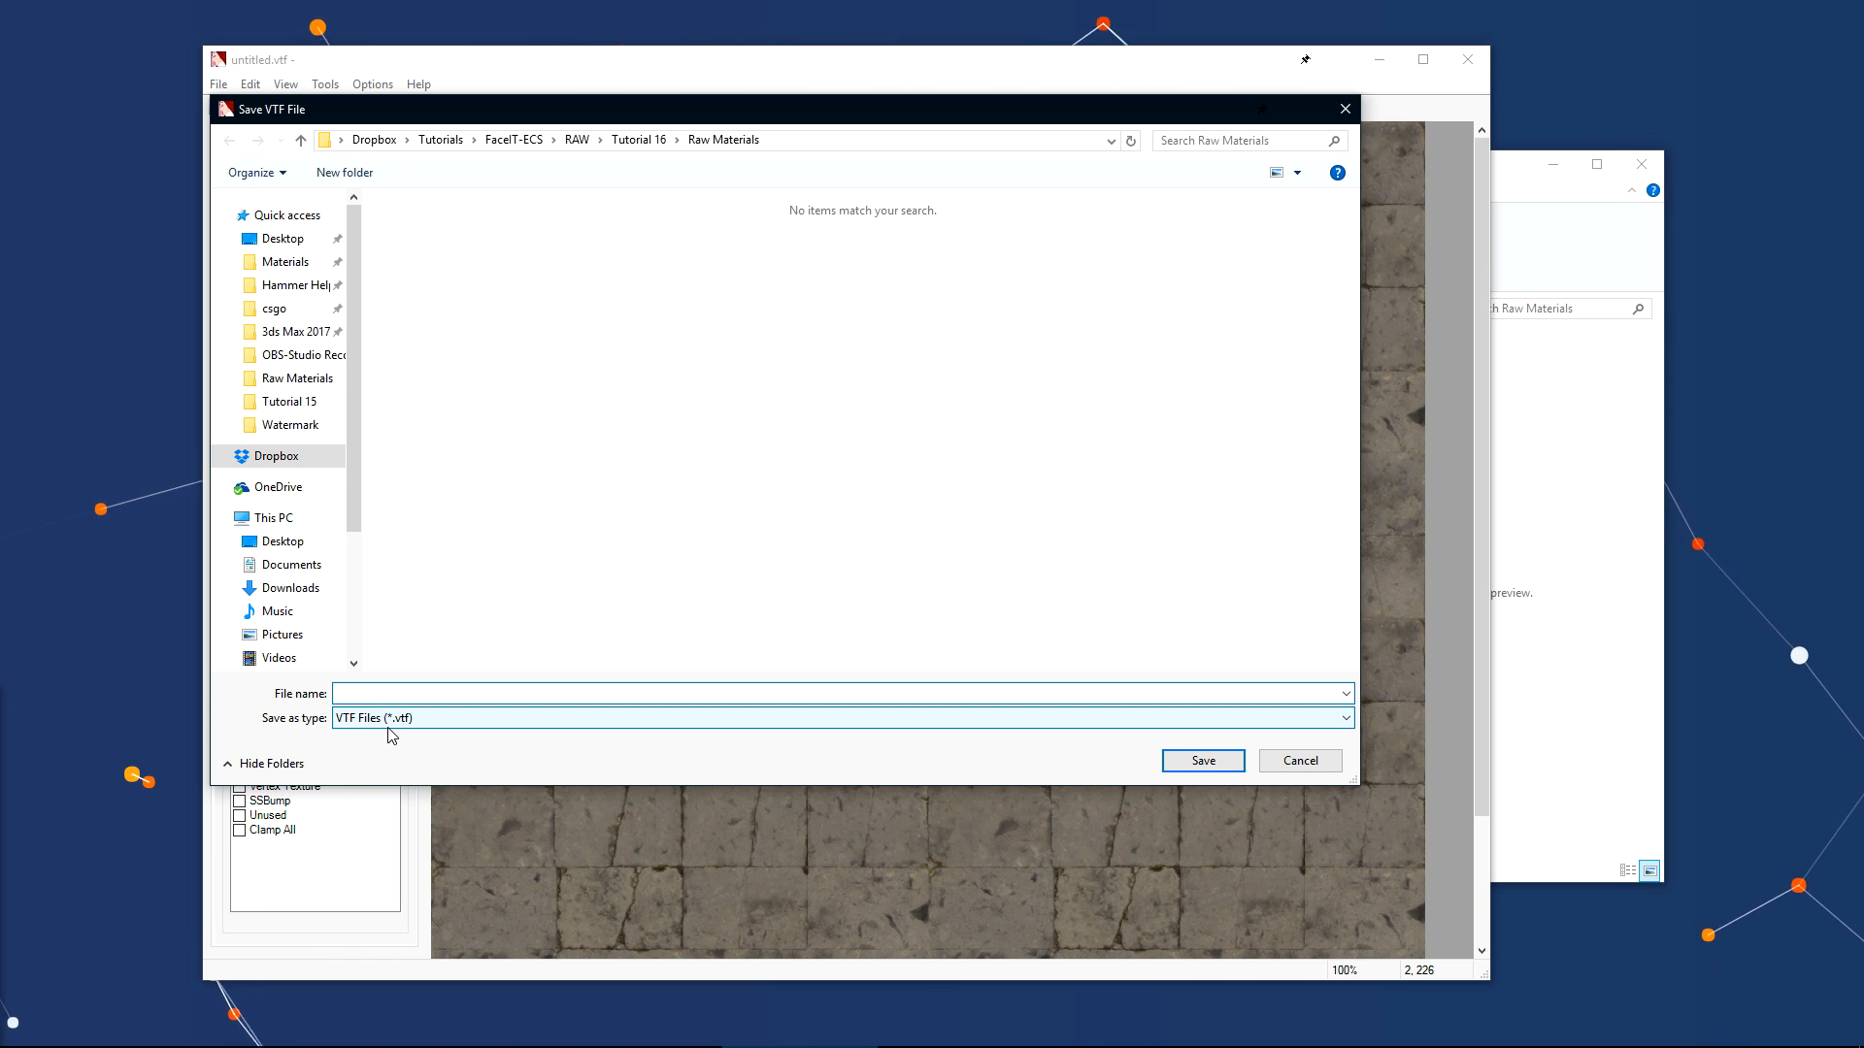
pyautogui.write('brick_01')
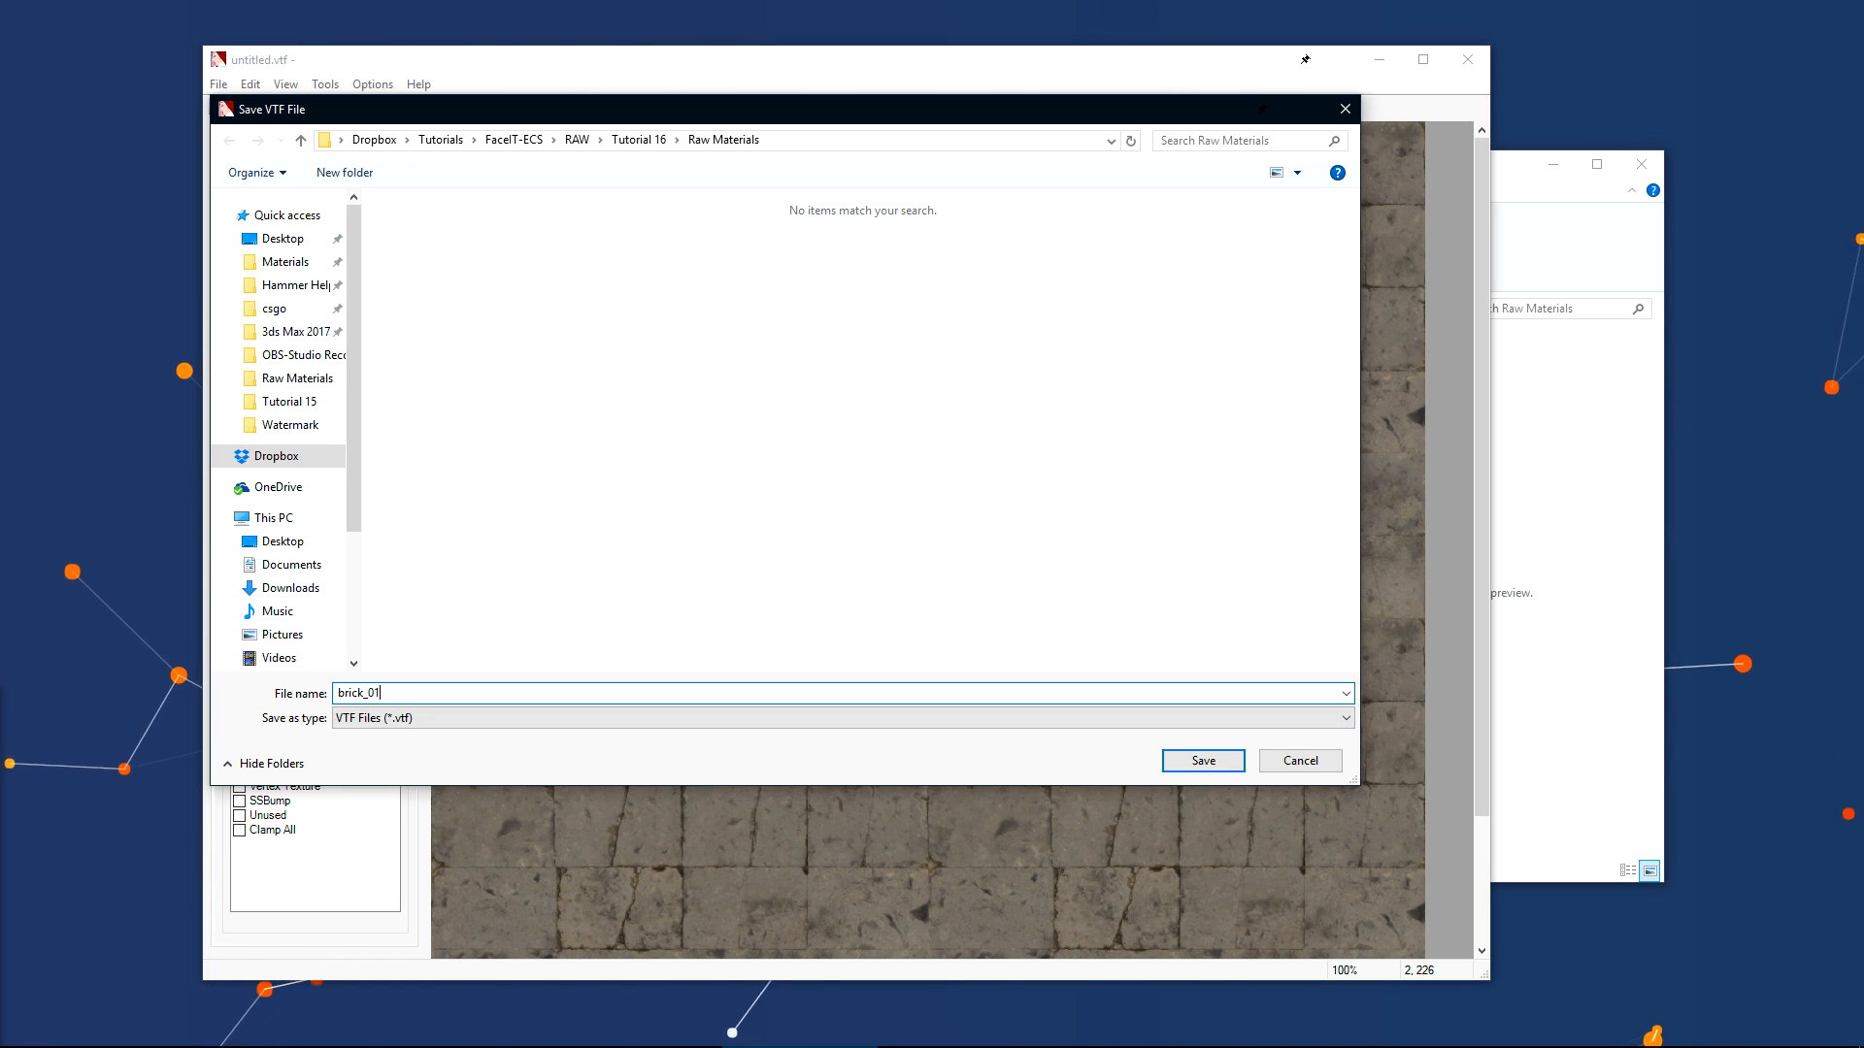
pyautogui.click(1214, 767)
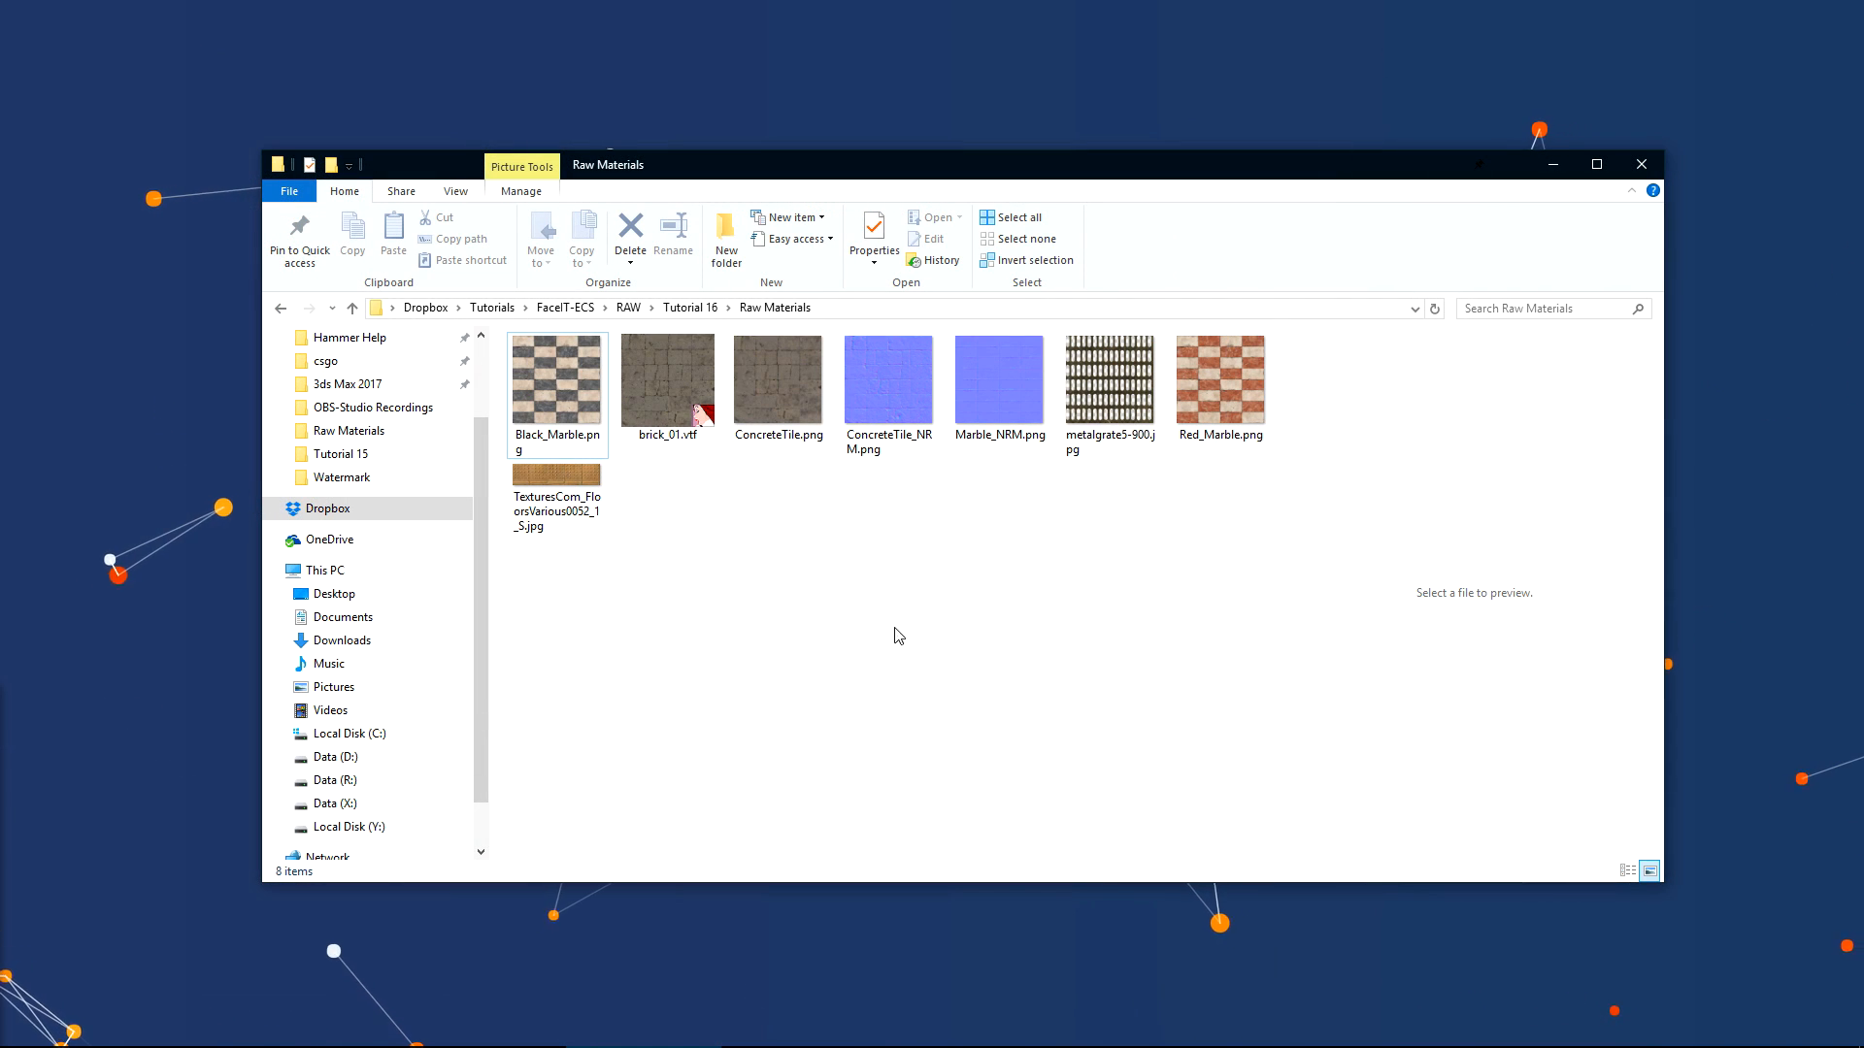
# - Select brick_01.vtf in File Explorer and open the csgo materials folder in a second window
pyautogui.click(698, 423)
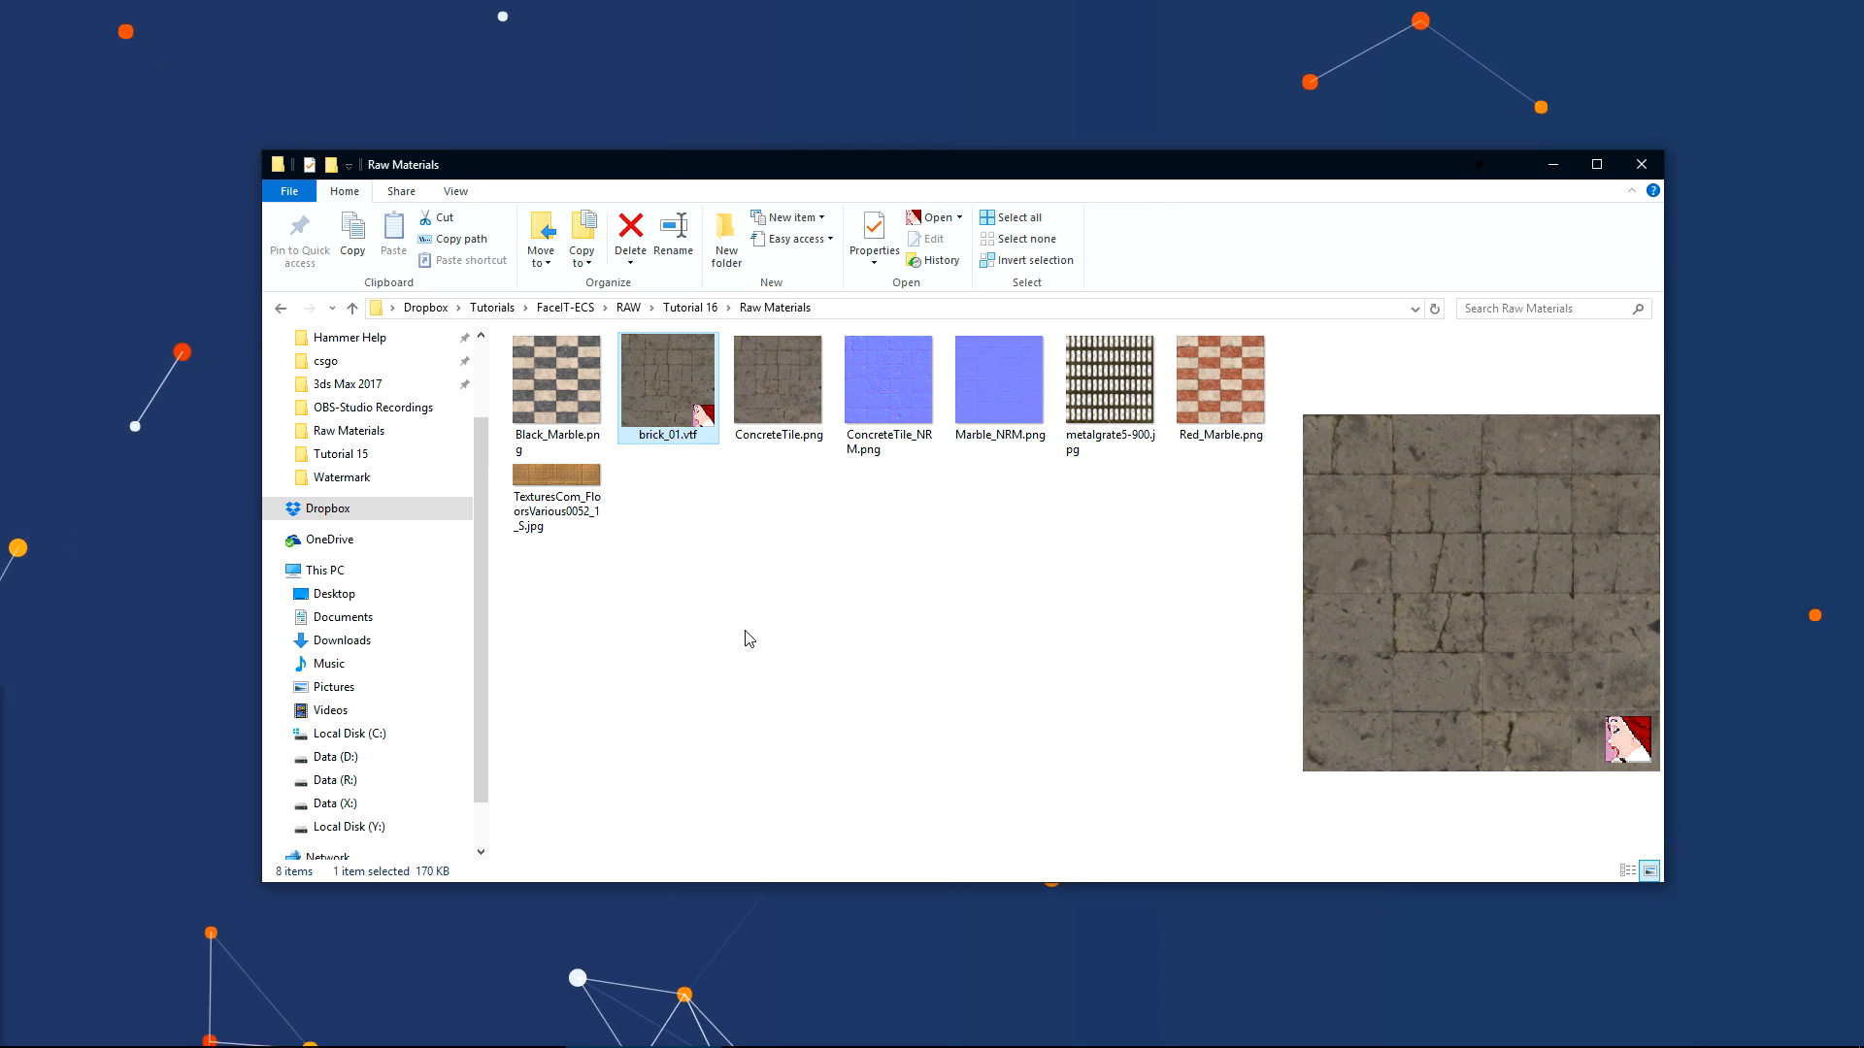
pyautogui.hotkey('ctrl', 'n')
pyautogui.click(456, 494)
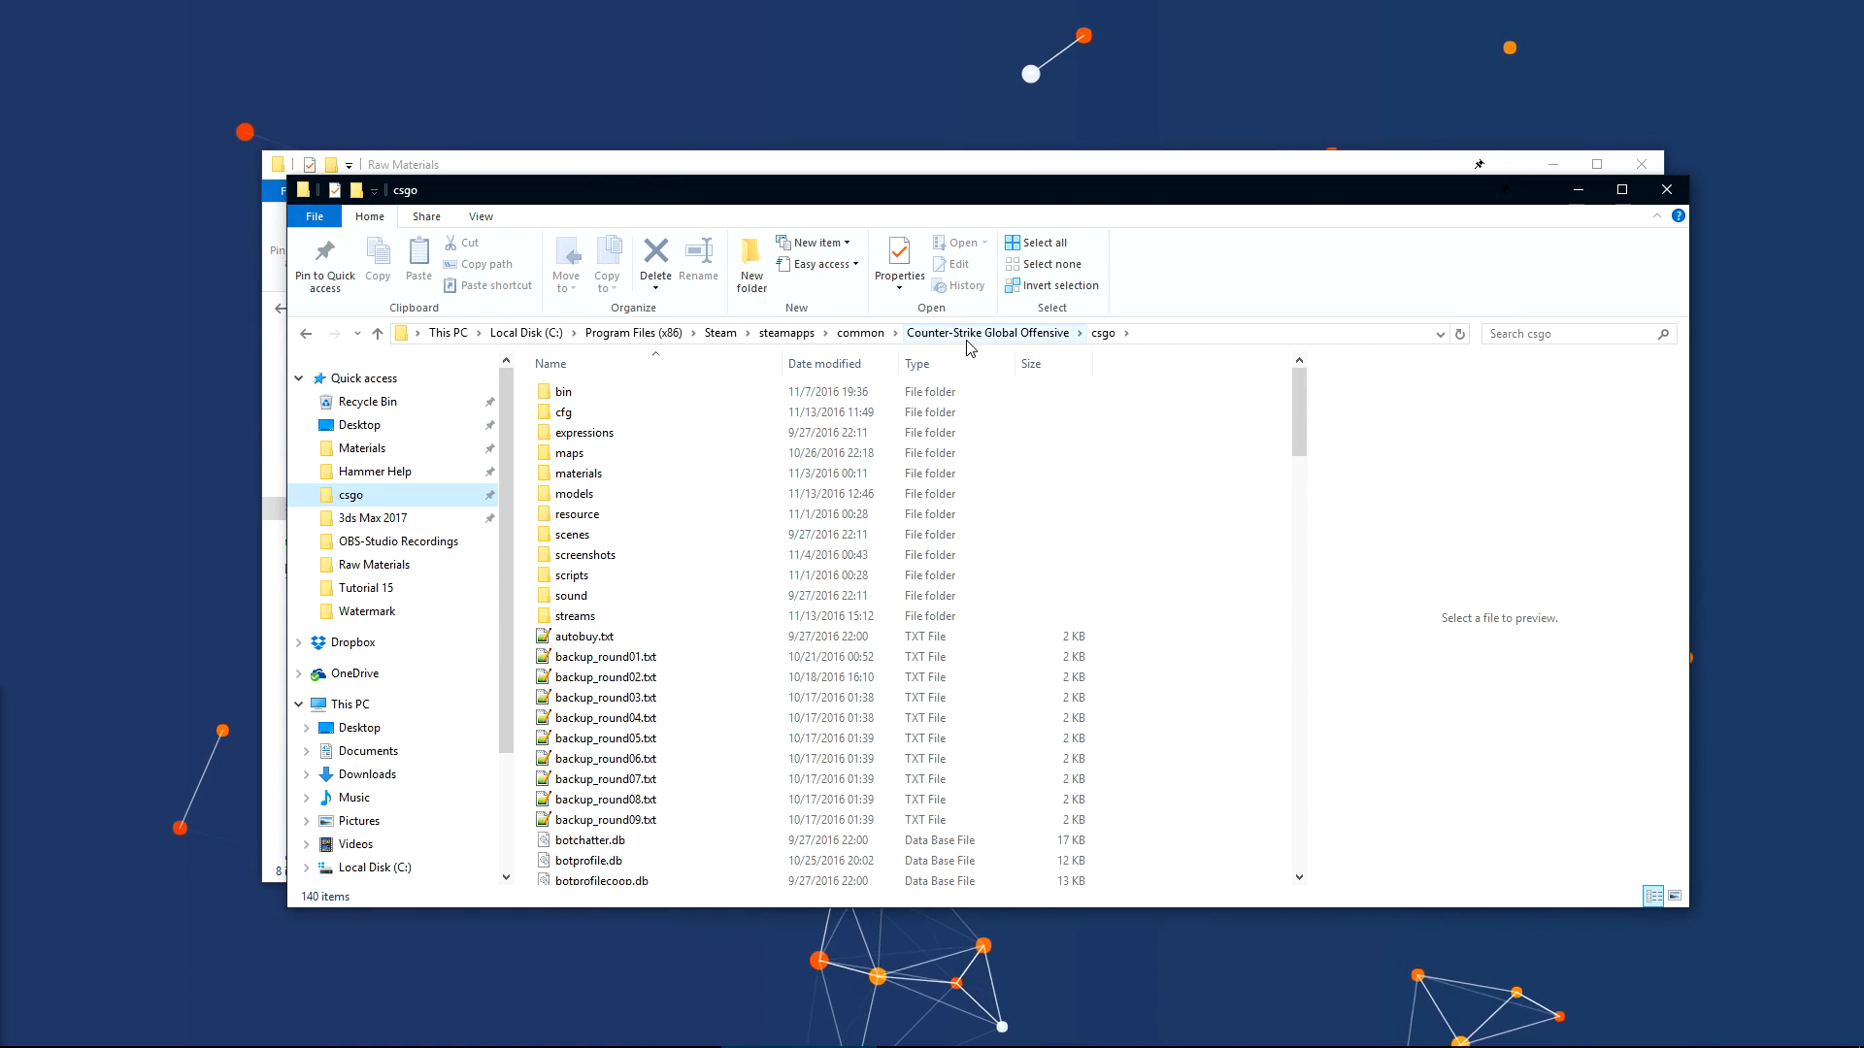
pyautogui.doubleClick(742, 474)
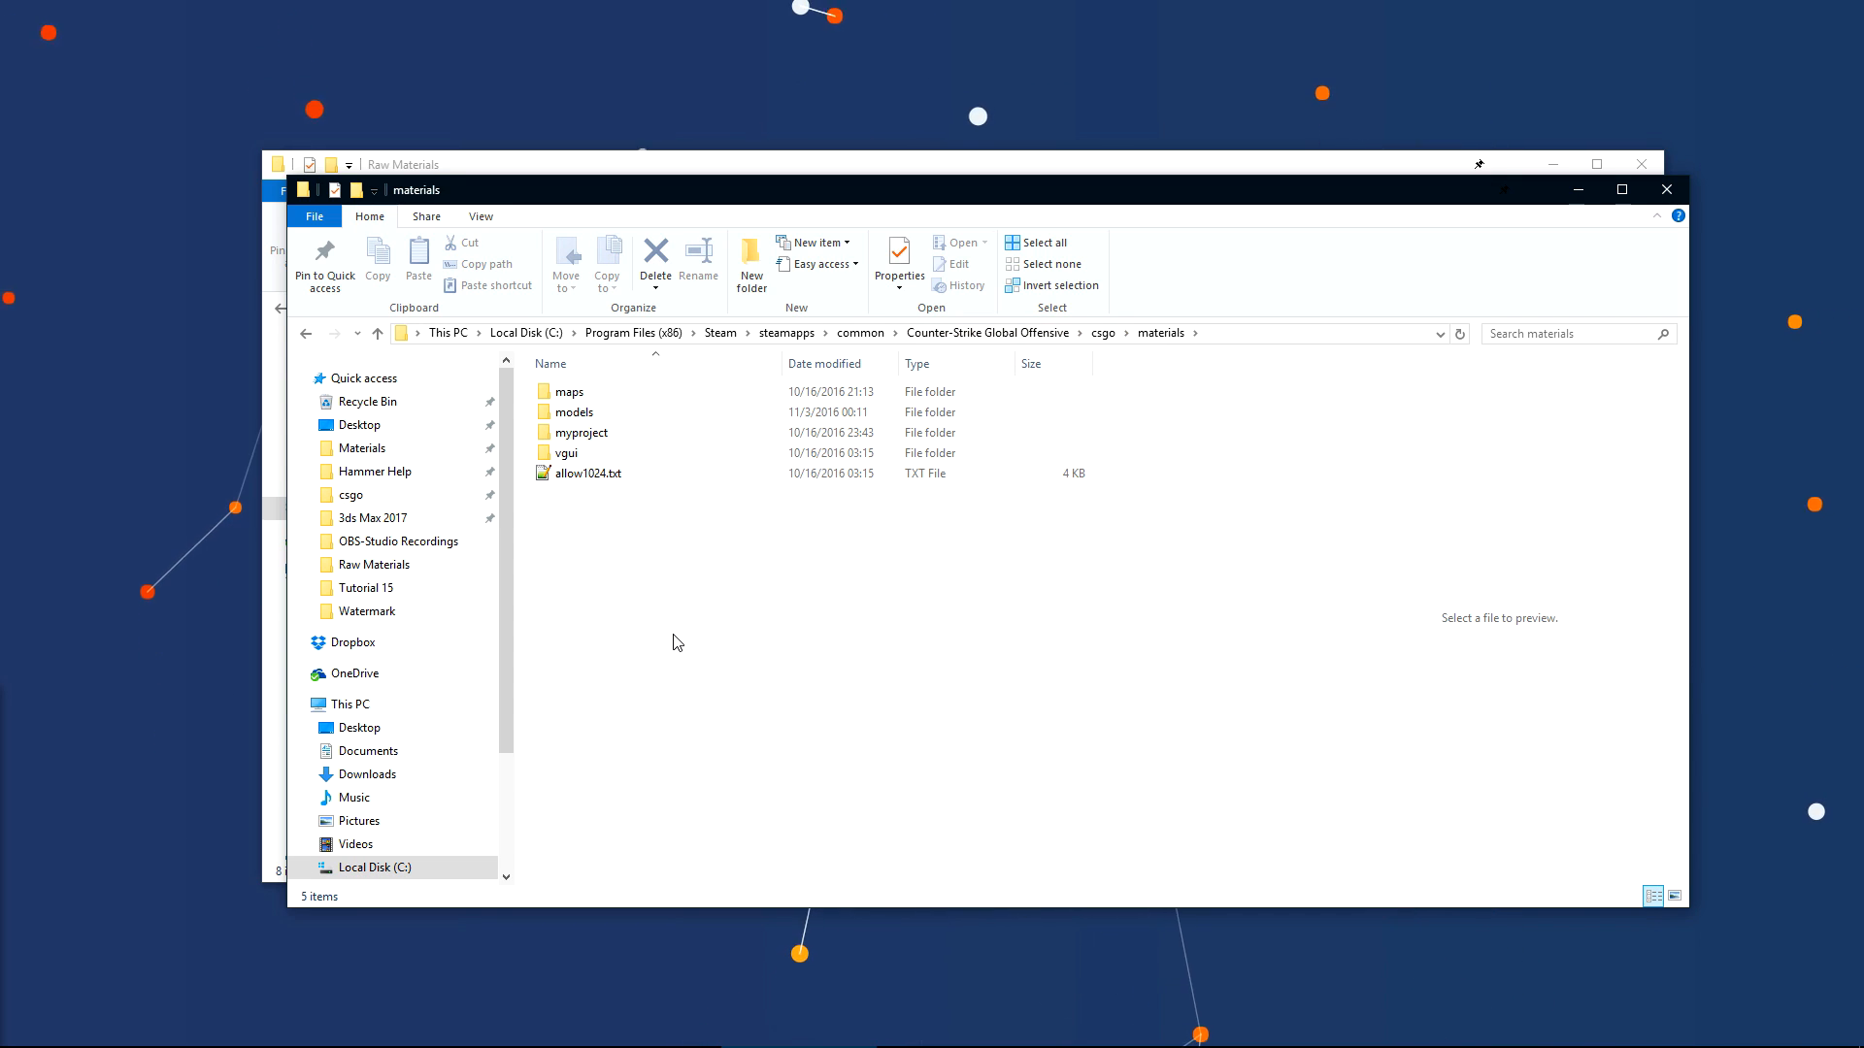
# - Create a folder named de_metro in the csgo materials folder and copy brick_01.vtf into it
pyautogui.hotkey('ctrl', 'shift', 'n')
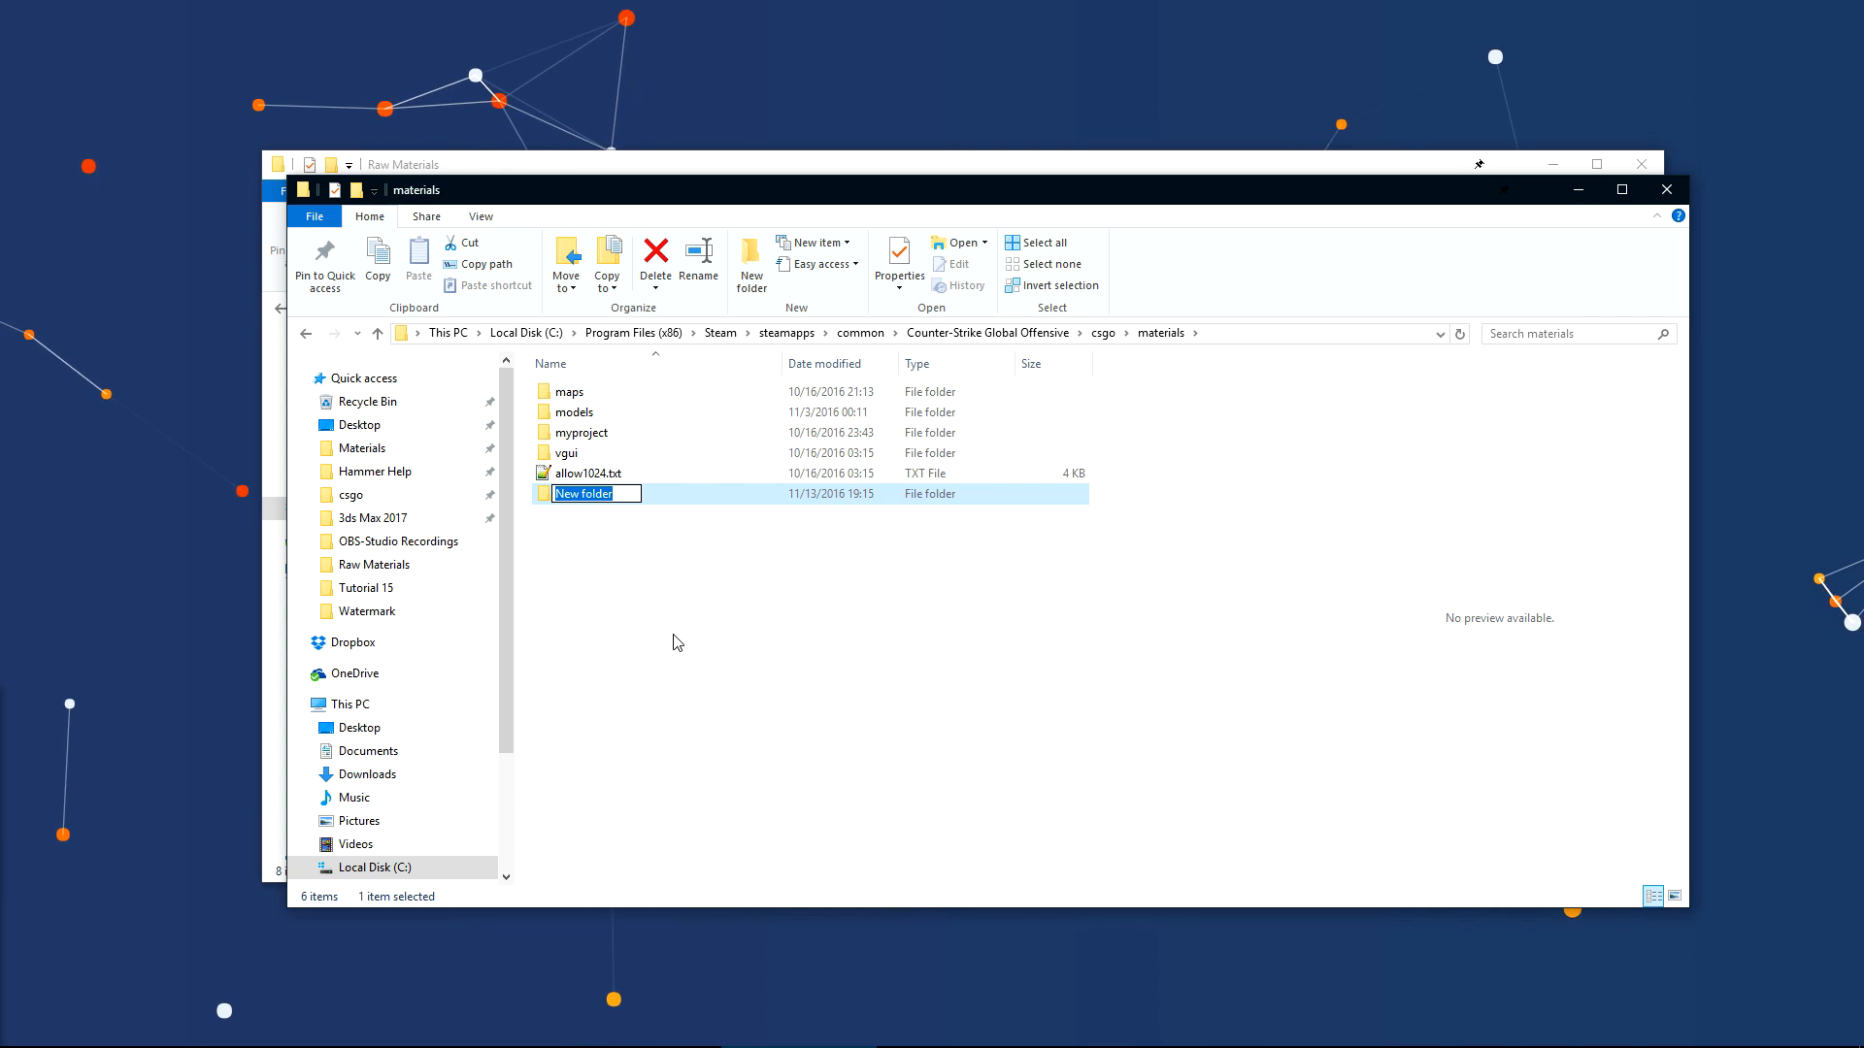
pyautogui.write('de_metro')
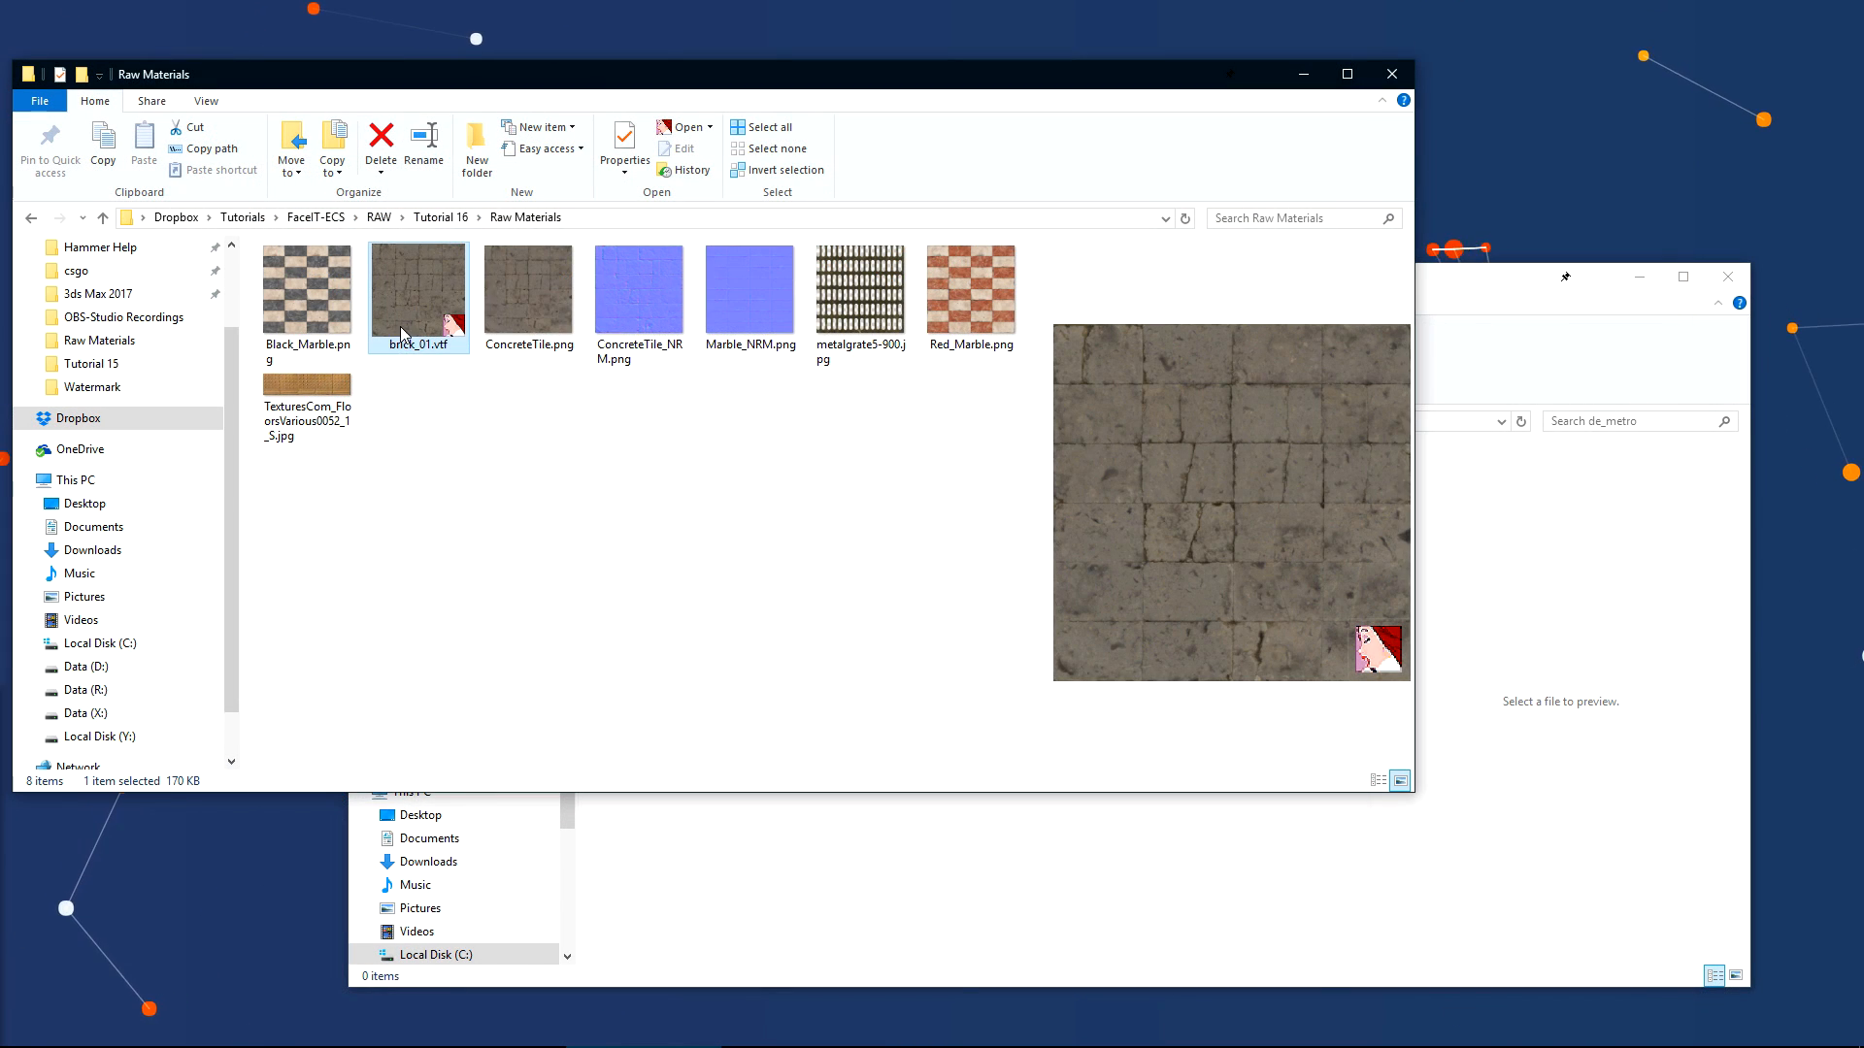
pyautogui.moveTo(399, 326); pyautogui.dragTo(798, 861)
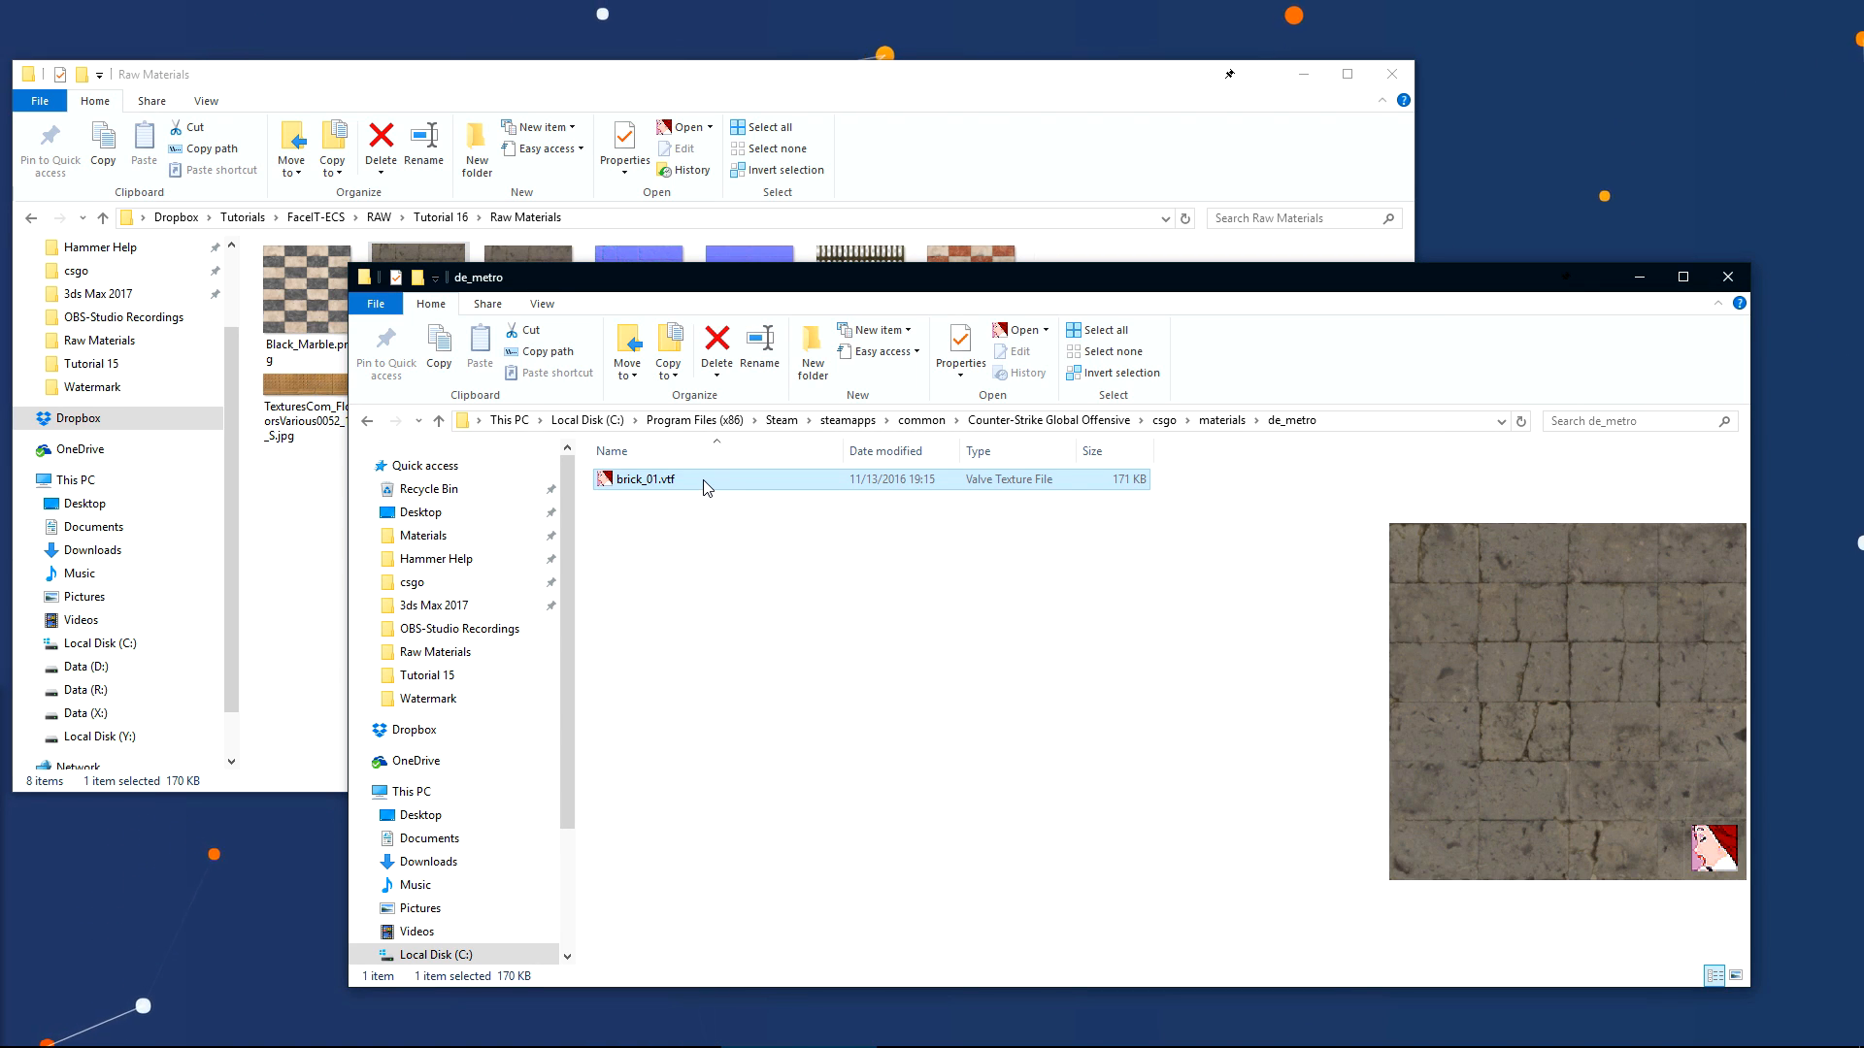
# - Open brick_01.vtf from the de_metro folder in VTFEdit and start a VMT file with base texture de_metro/brick_01
pyautogui.doubleClick(646, 479)
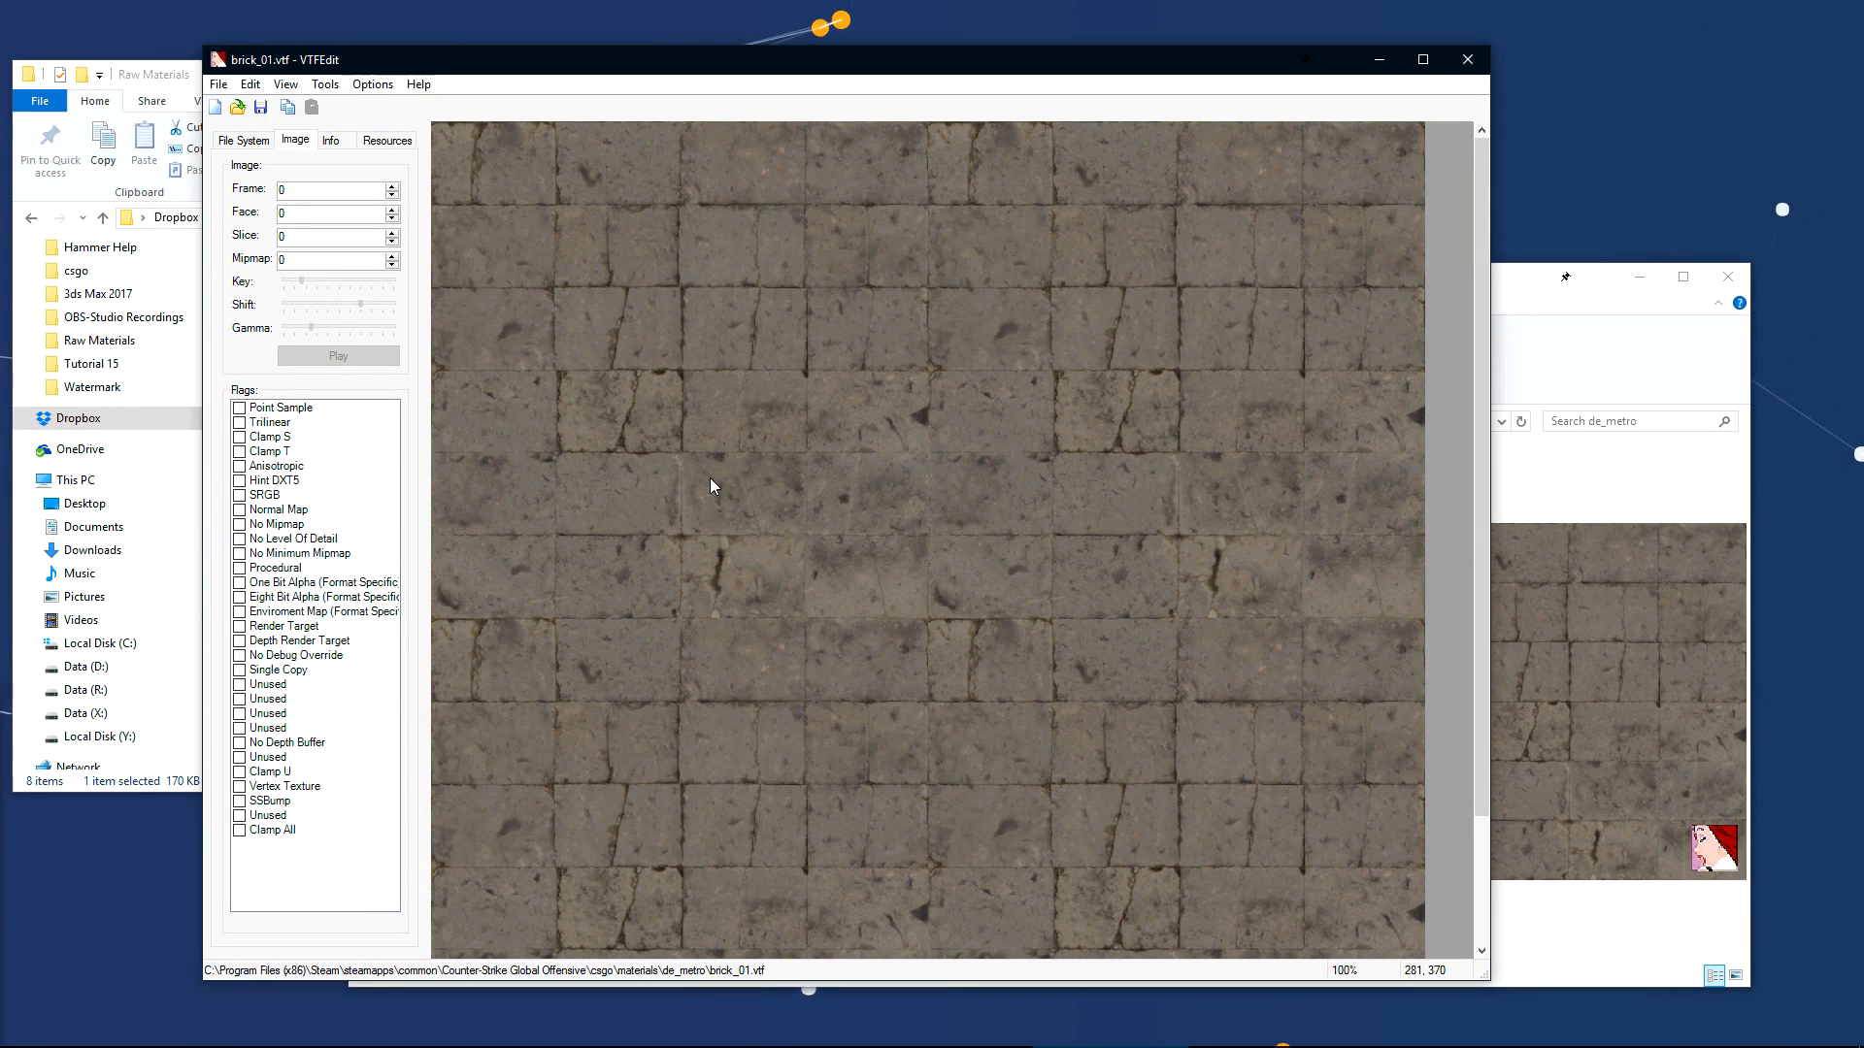
pyautogui.click(325, 85)
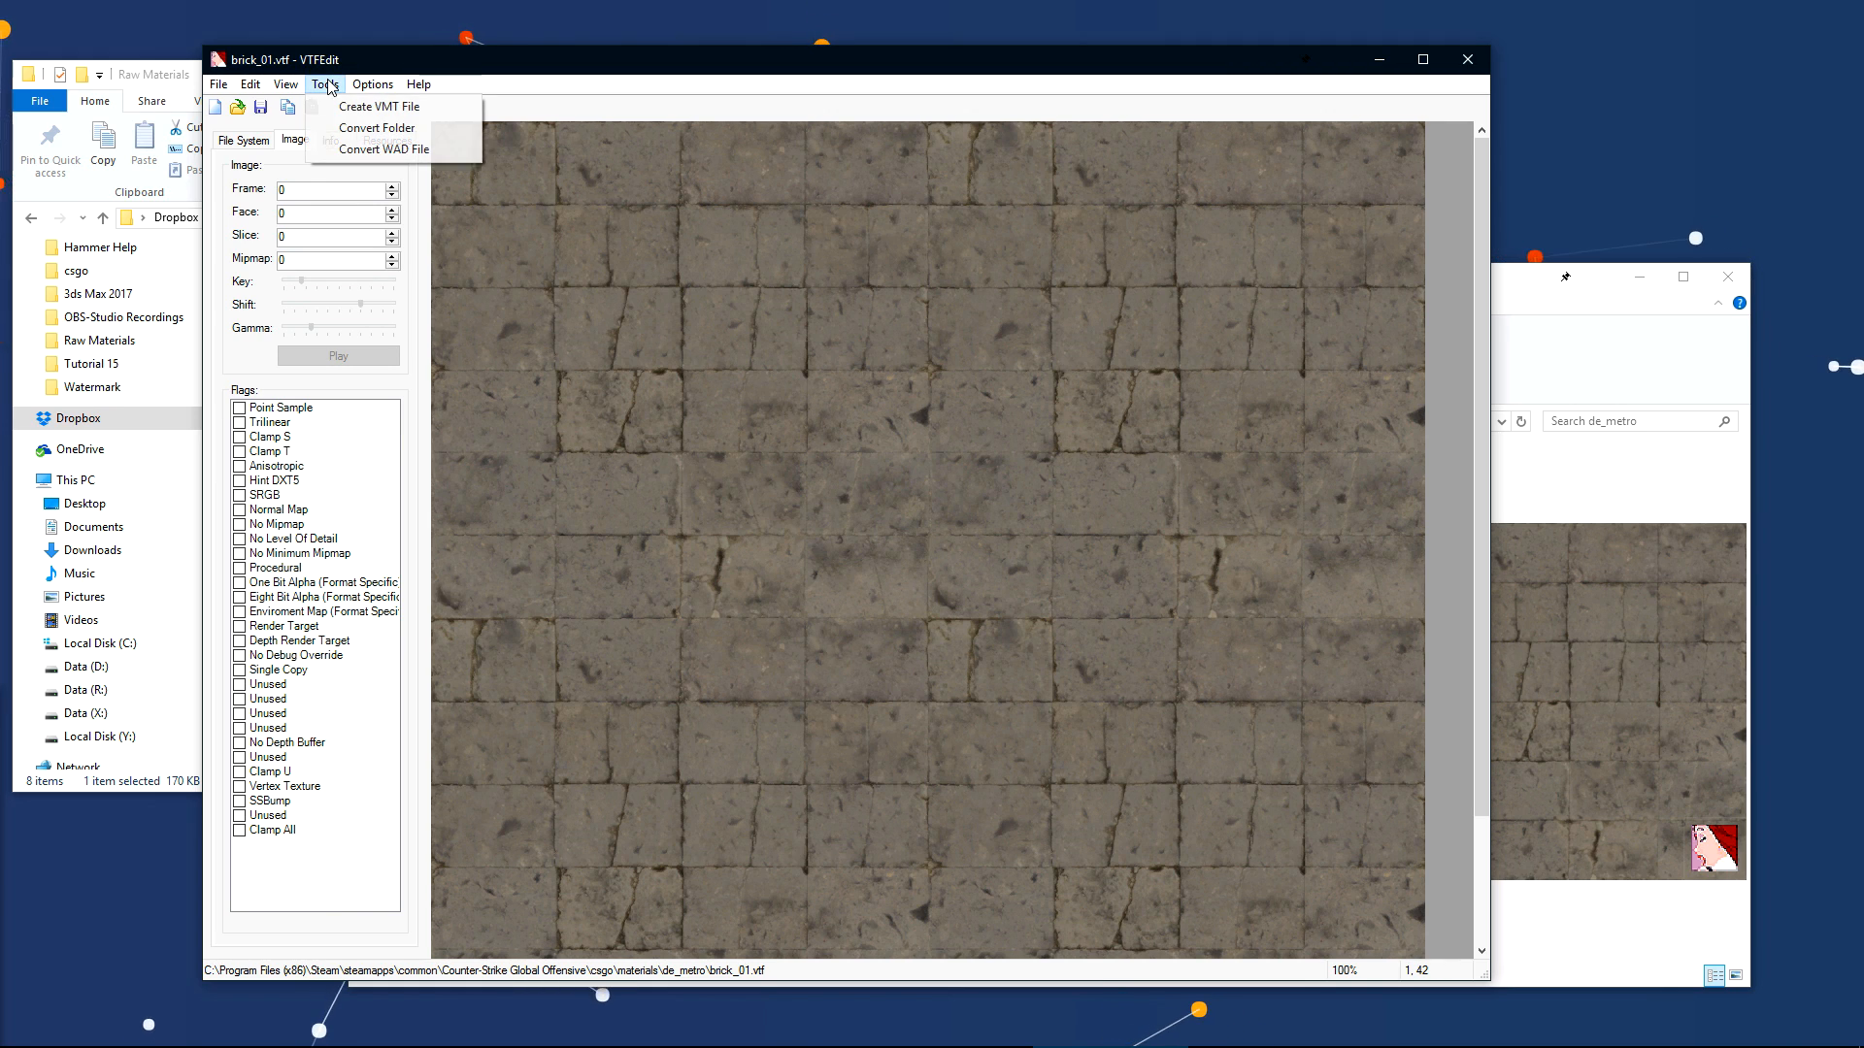
pyautogui.click(353, 107)
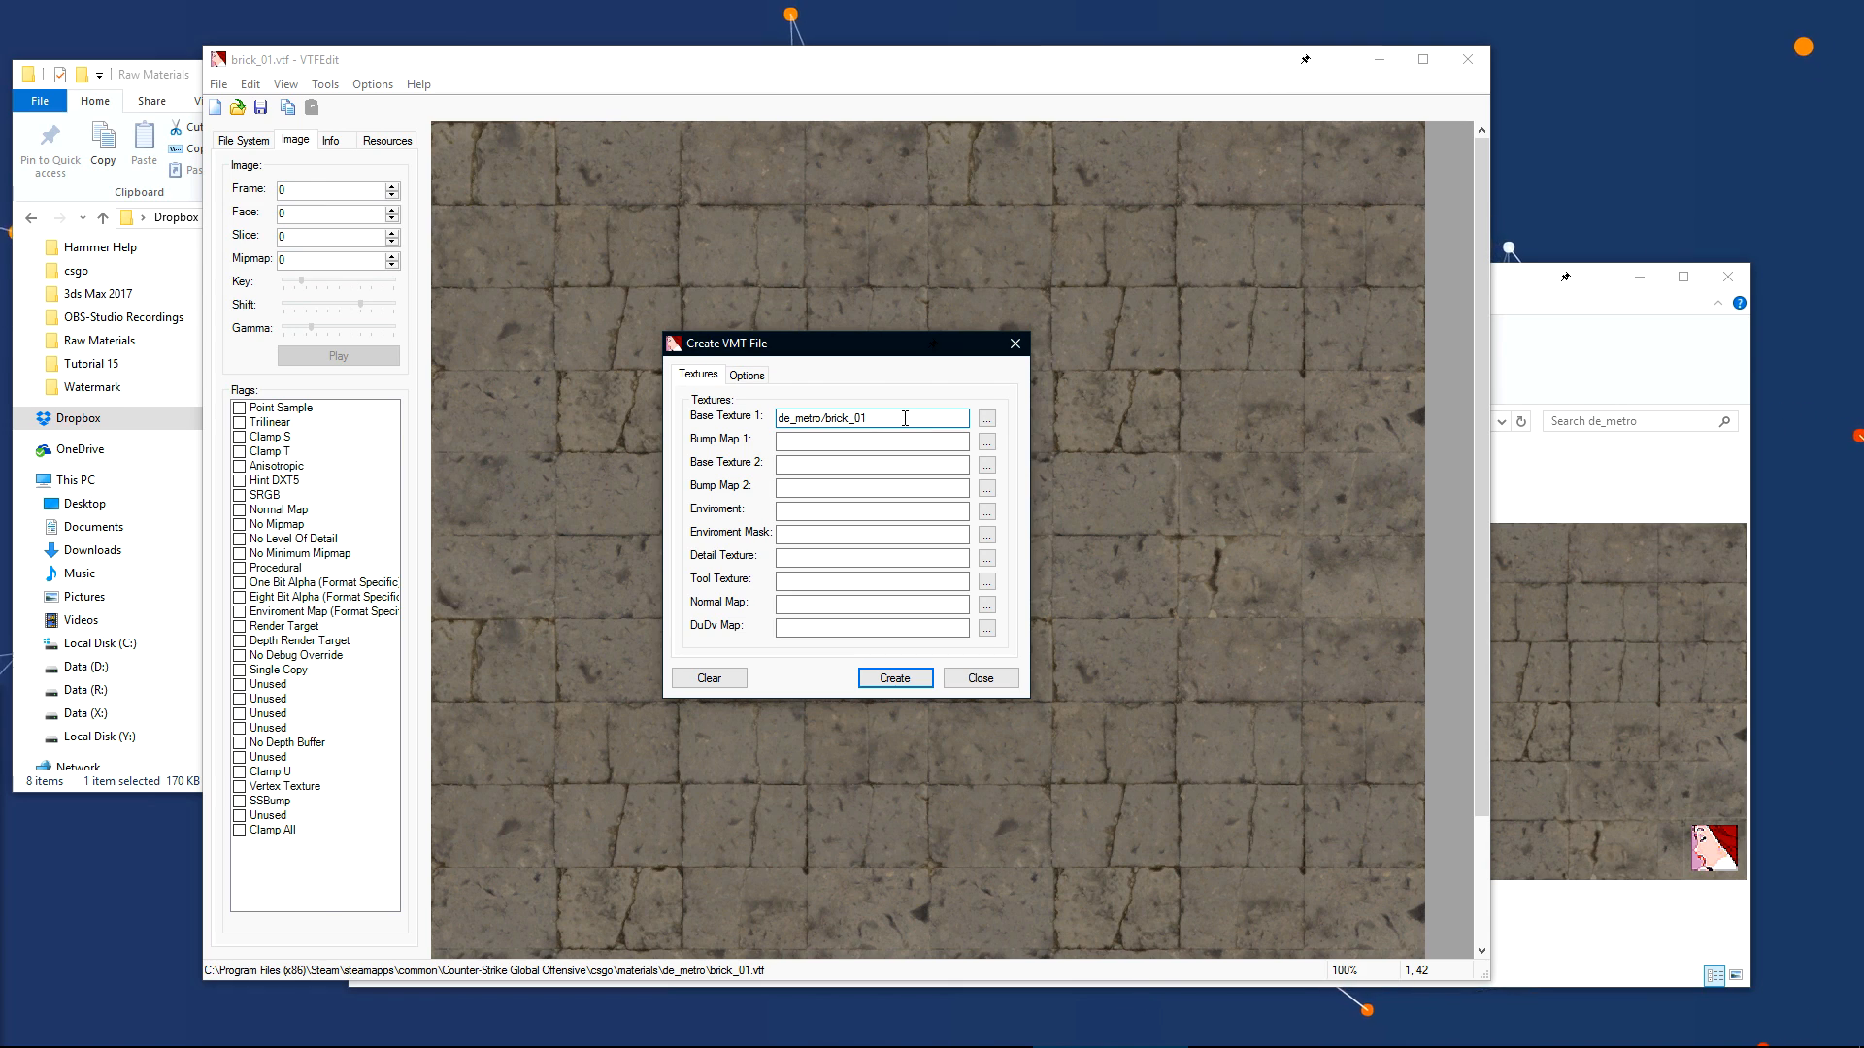
# - Keep LightmappedGeneric as the VMT's shader and set its Surface 1 material to Concrete
pyautogui.click(748, 376)
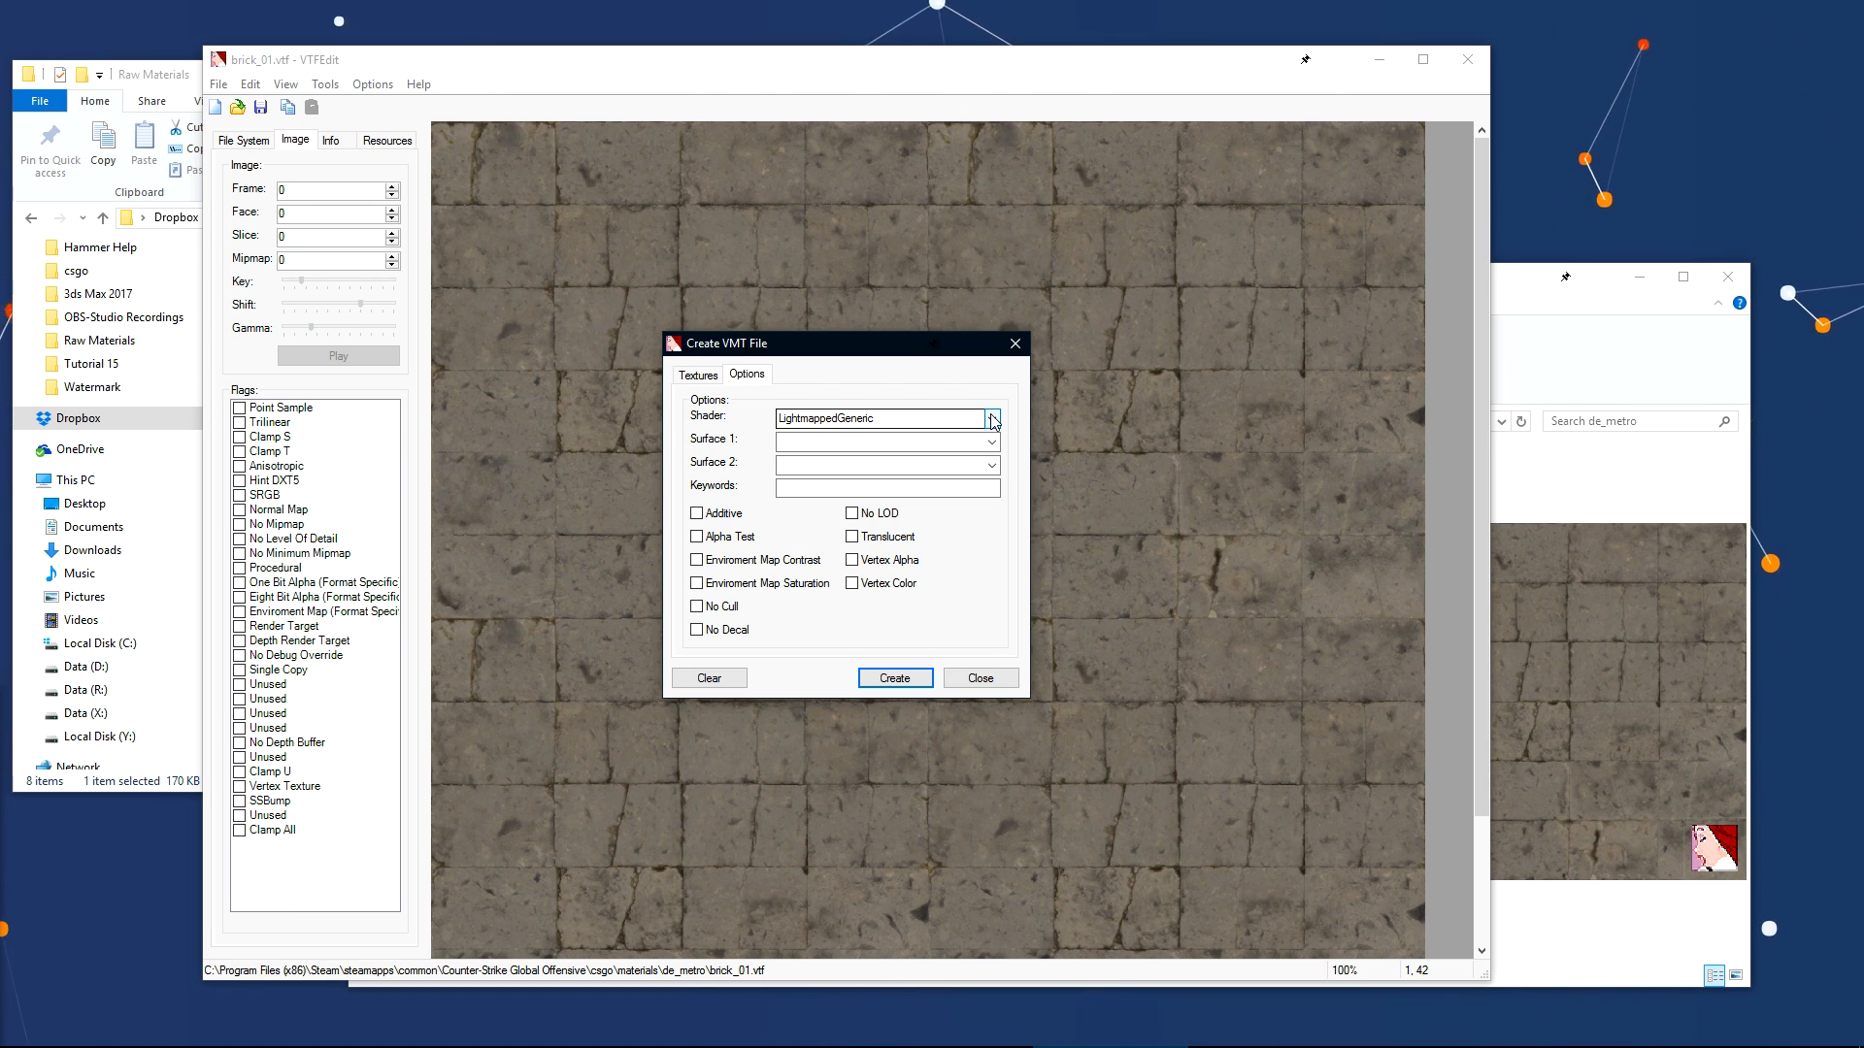
pyautogui.click(925, 422)
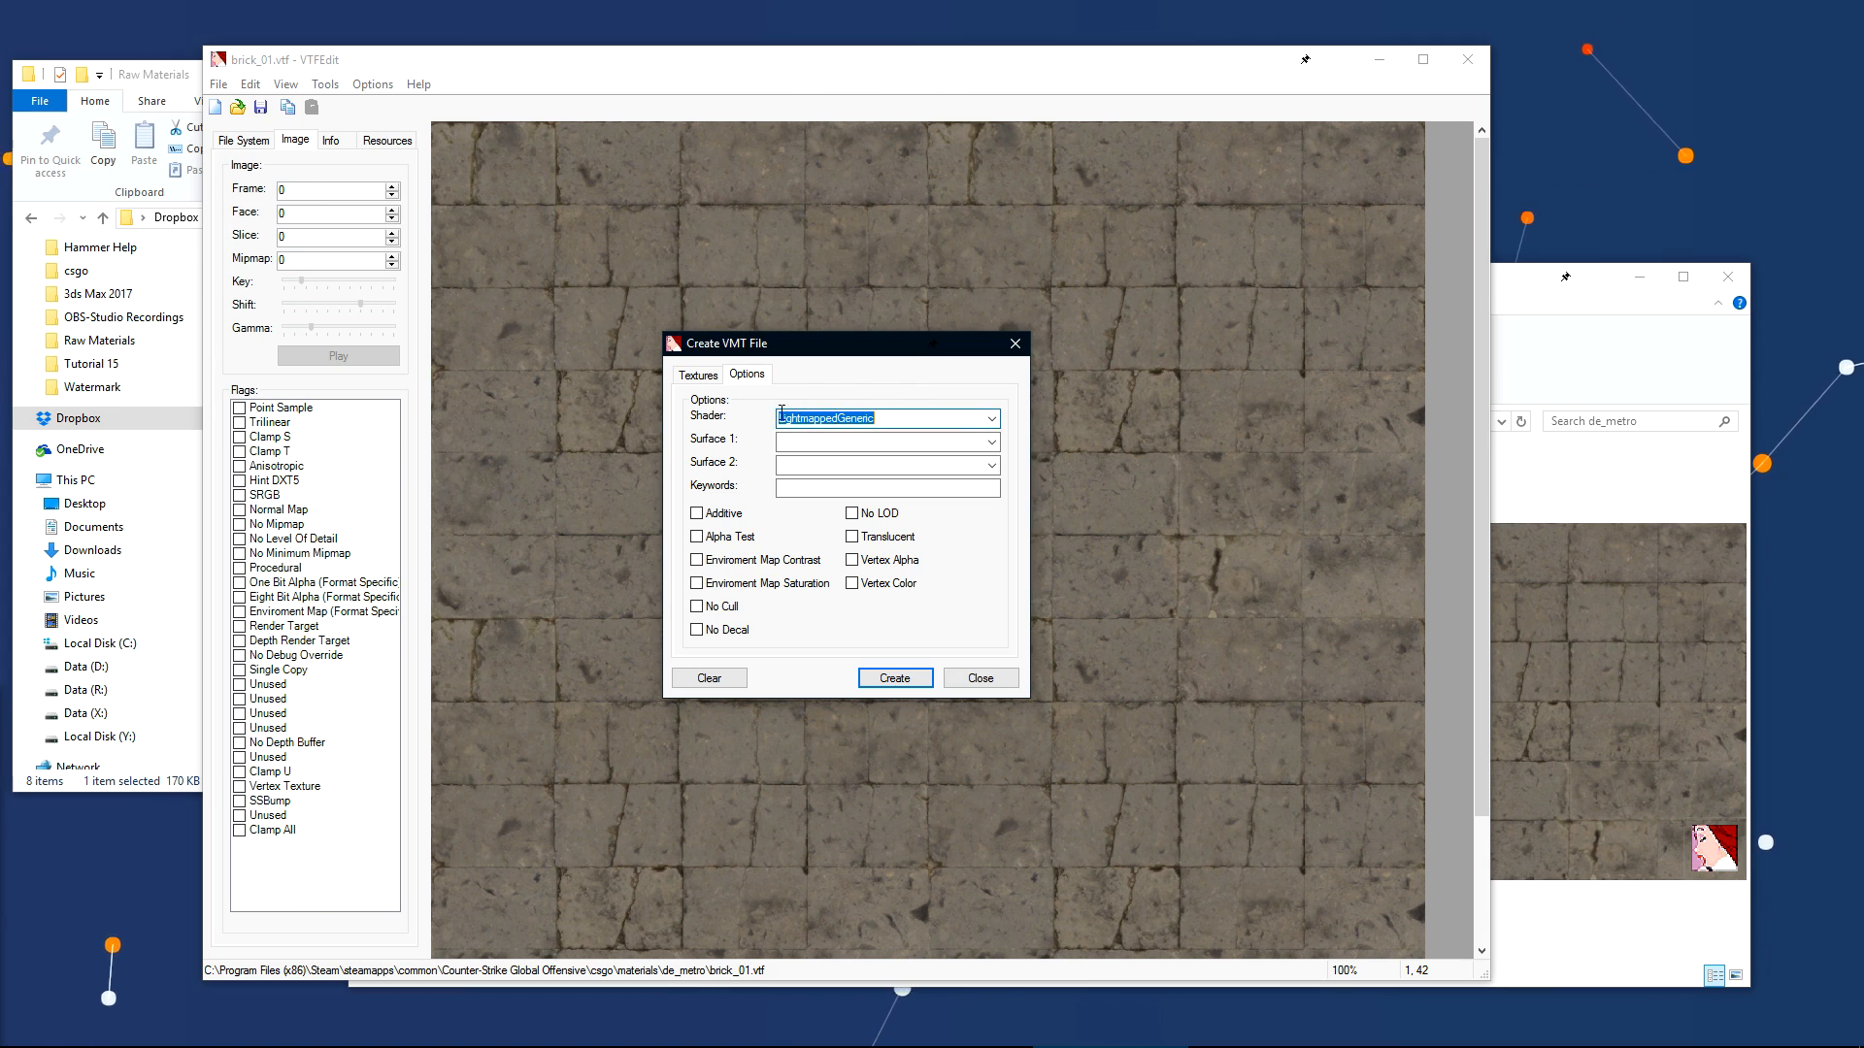
pyautogui.click(924, 423)
pyautogui.click(924, 439)
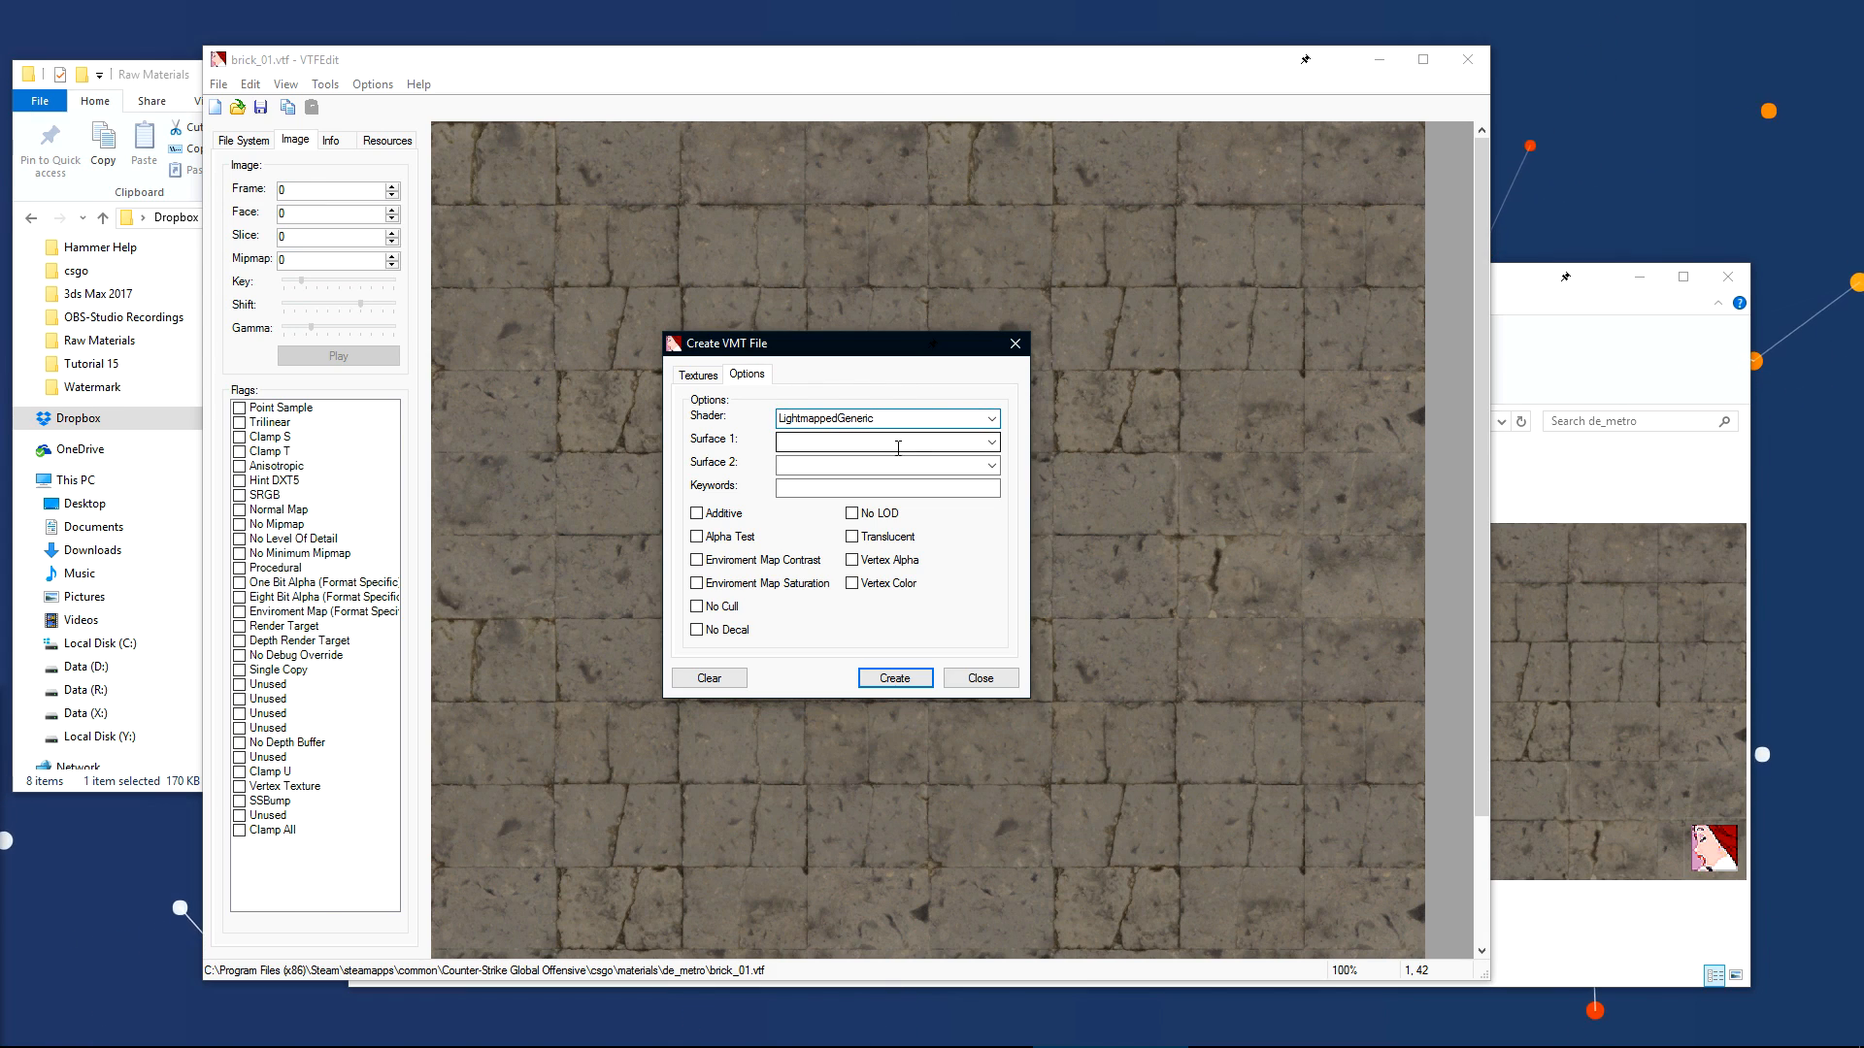
pyautogui.click(989, 443)
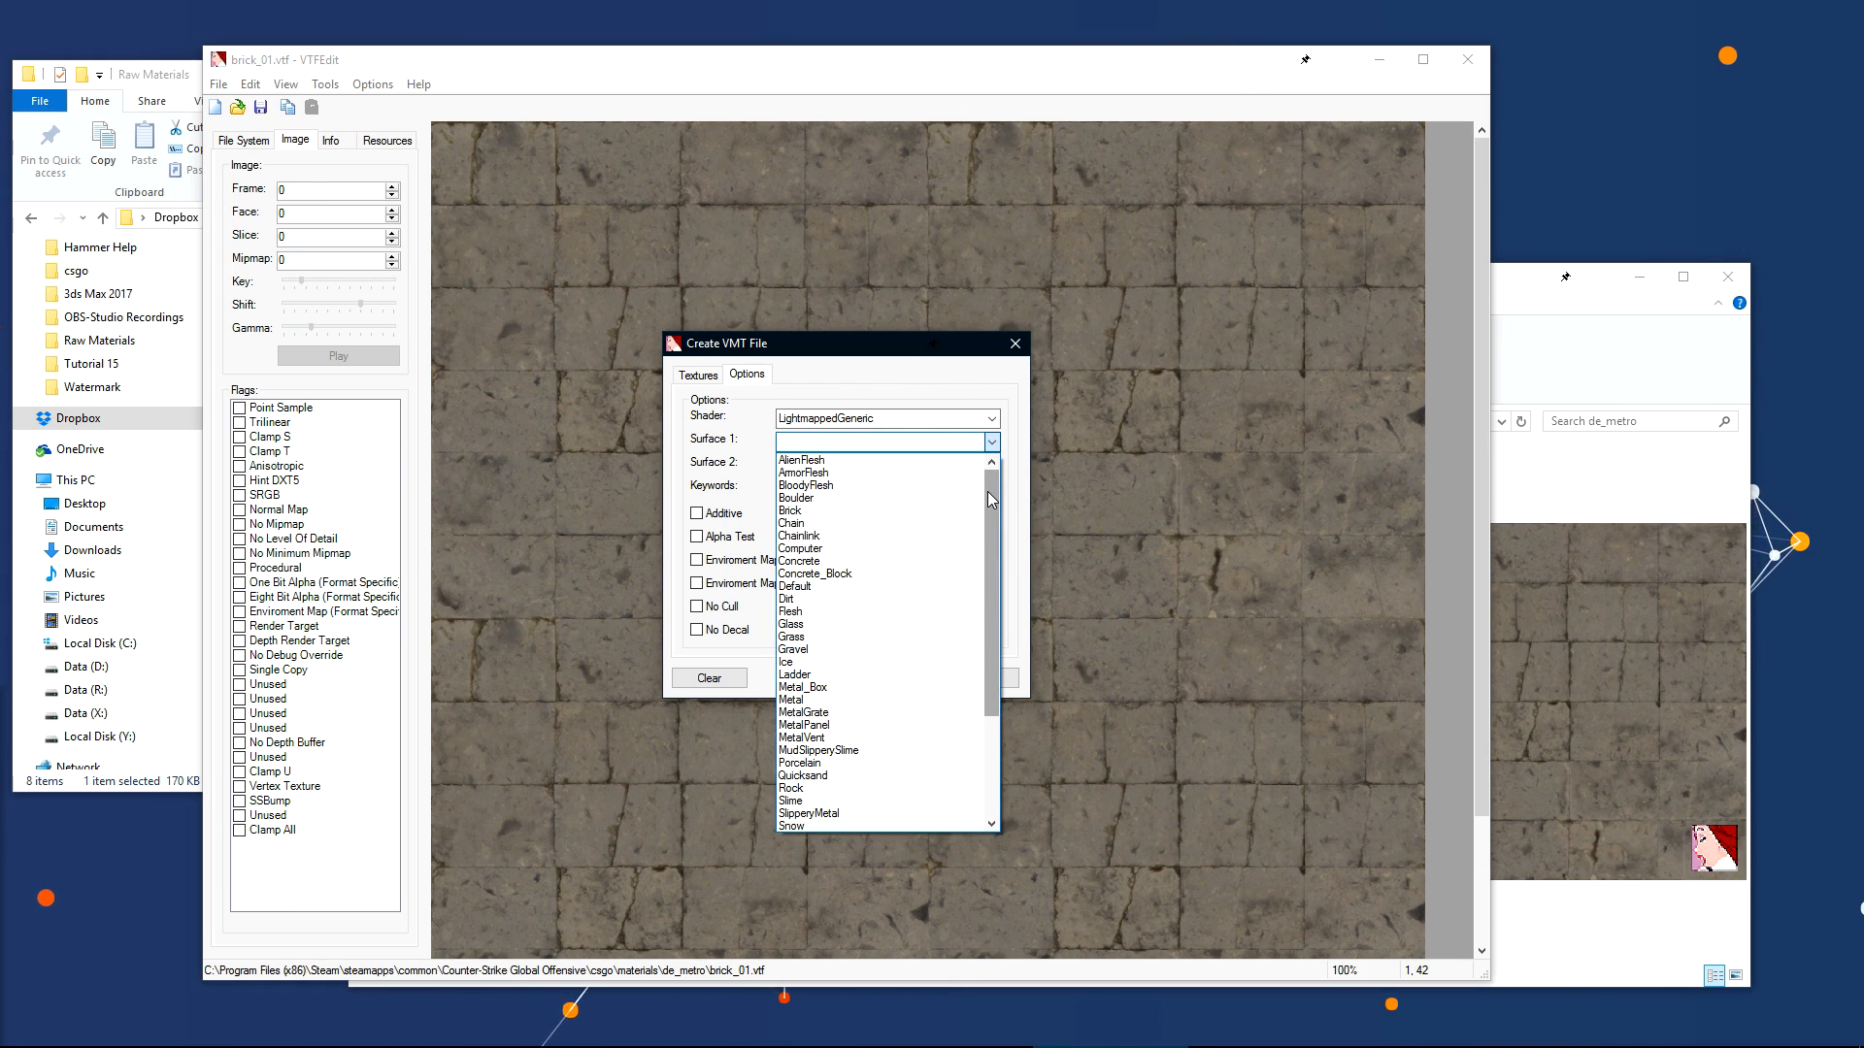
pyautogui.click(852, 561)
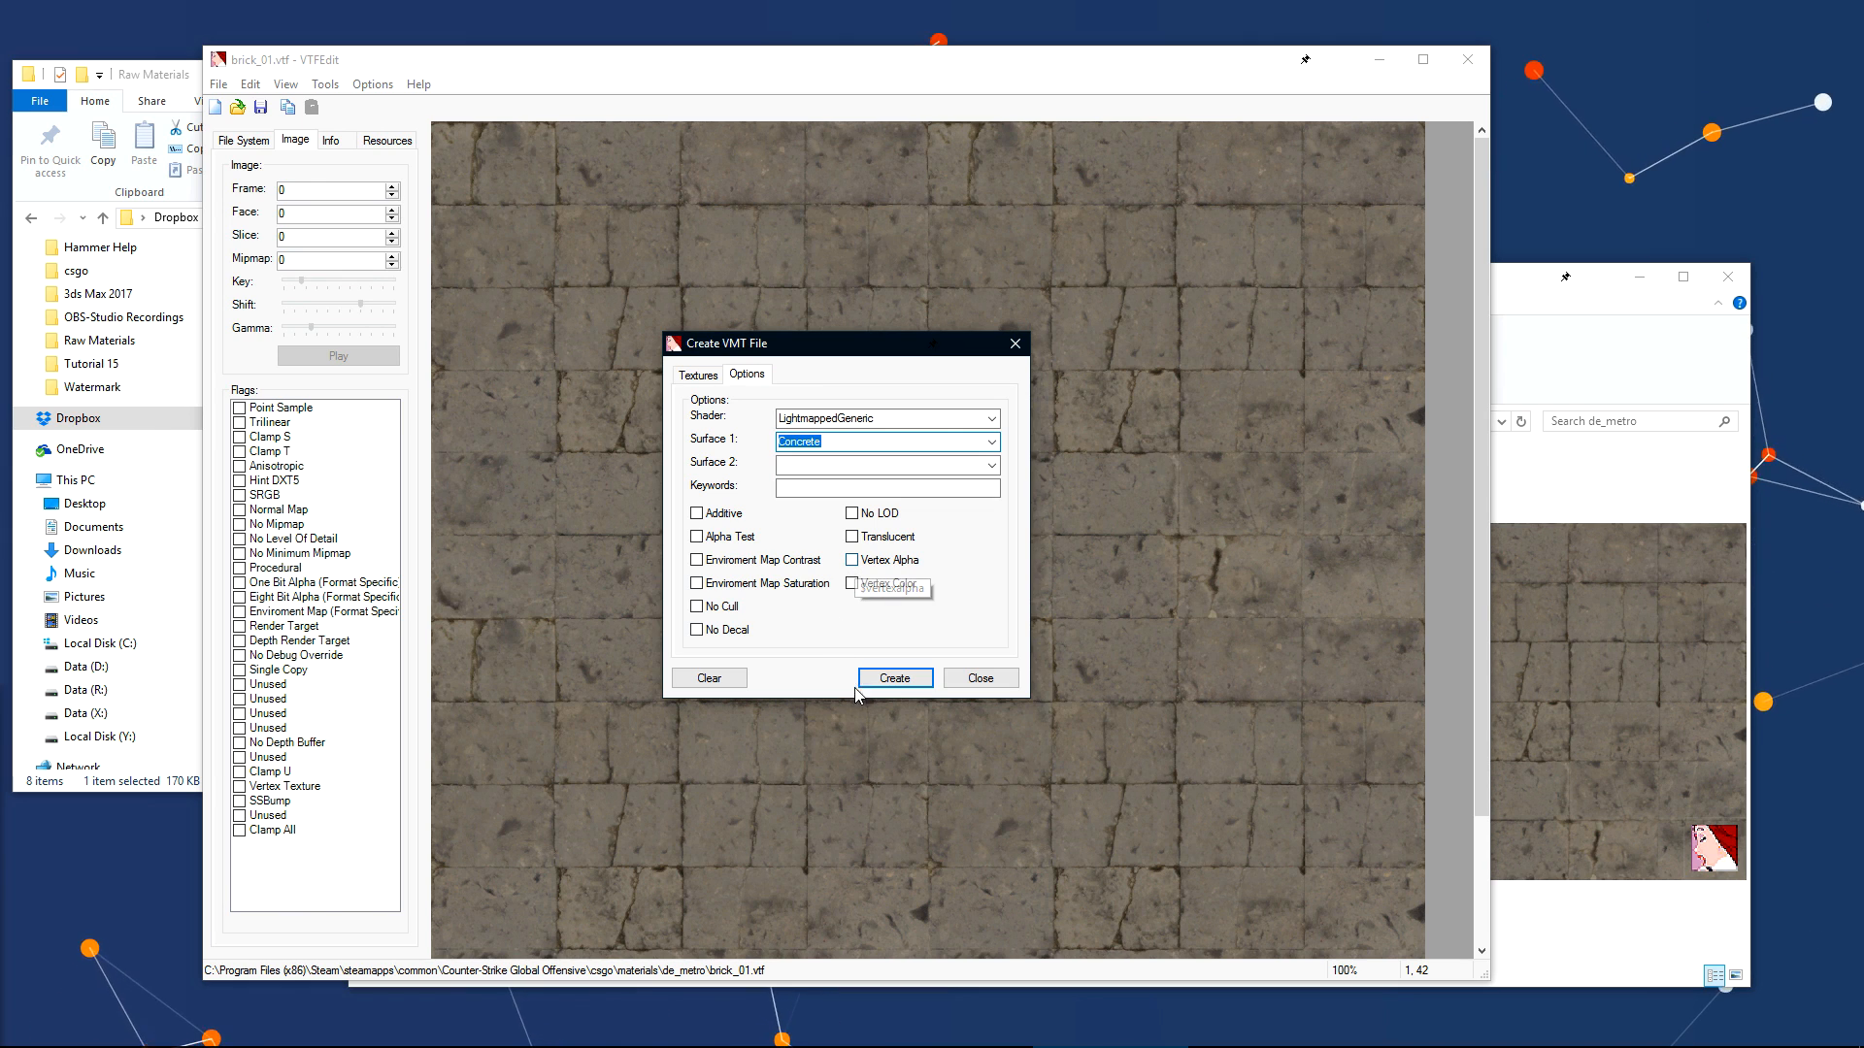
# - Create the VMT file and save it as brick_01.vmt in the csgo materials\de_metro folder, reusing that folder's copied path
pyautogui.click(894, 678)
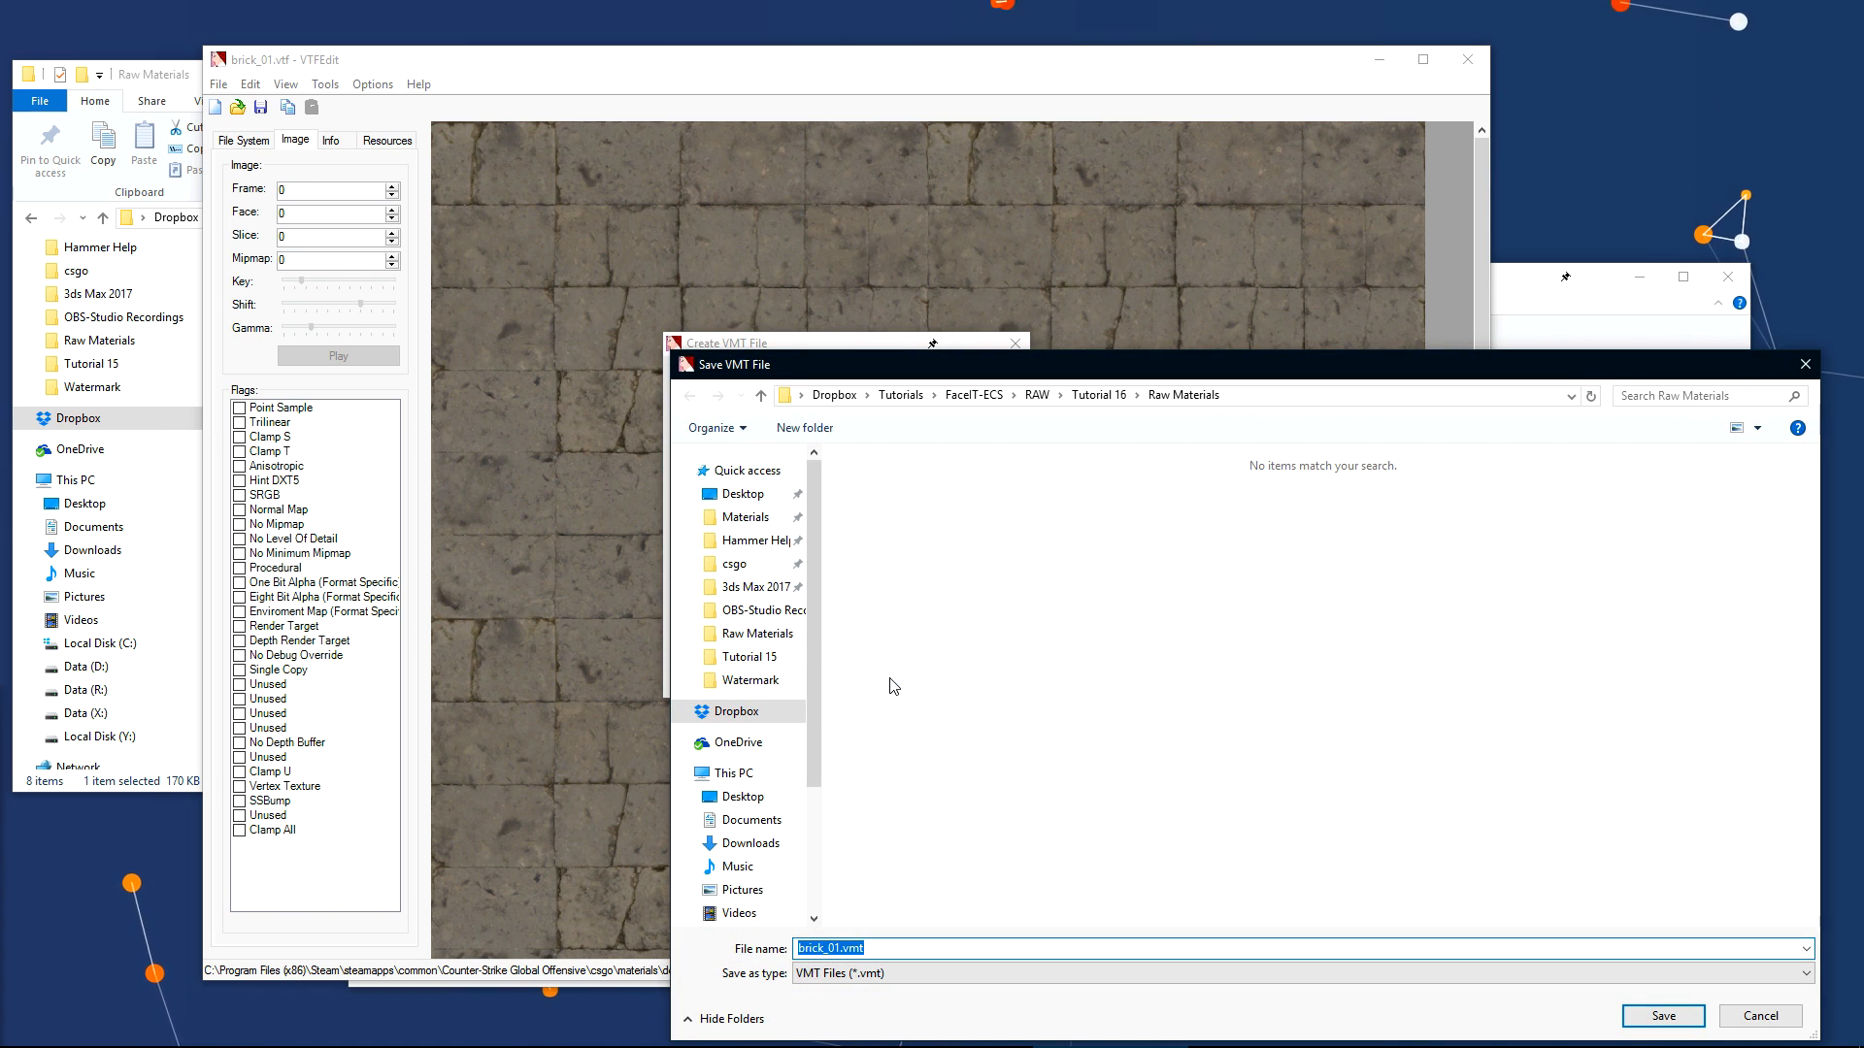
pyautogui.click(1514, 283)
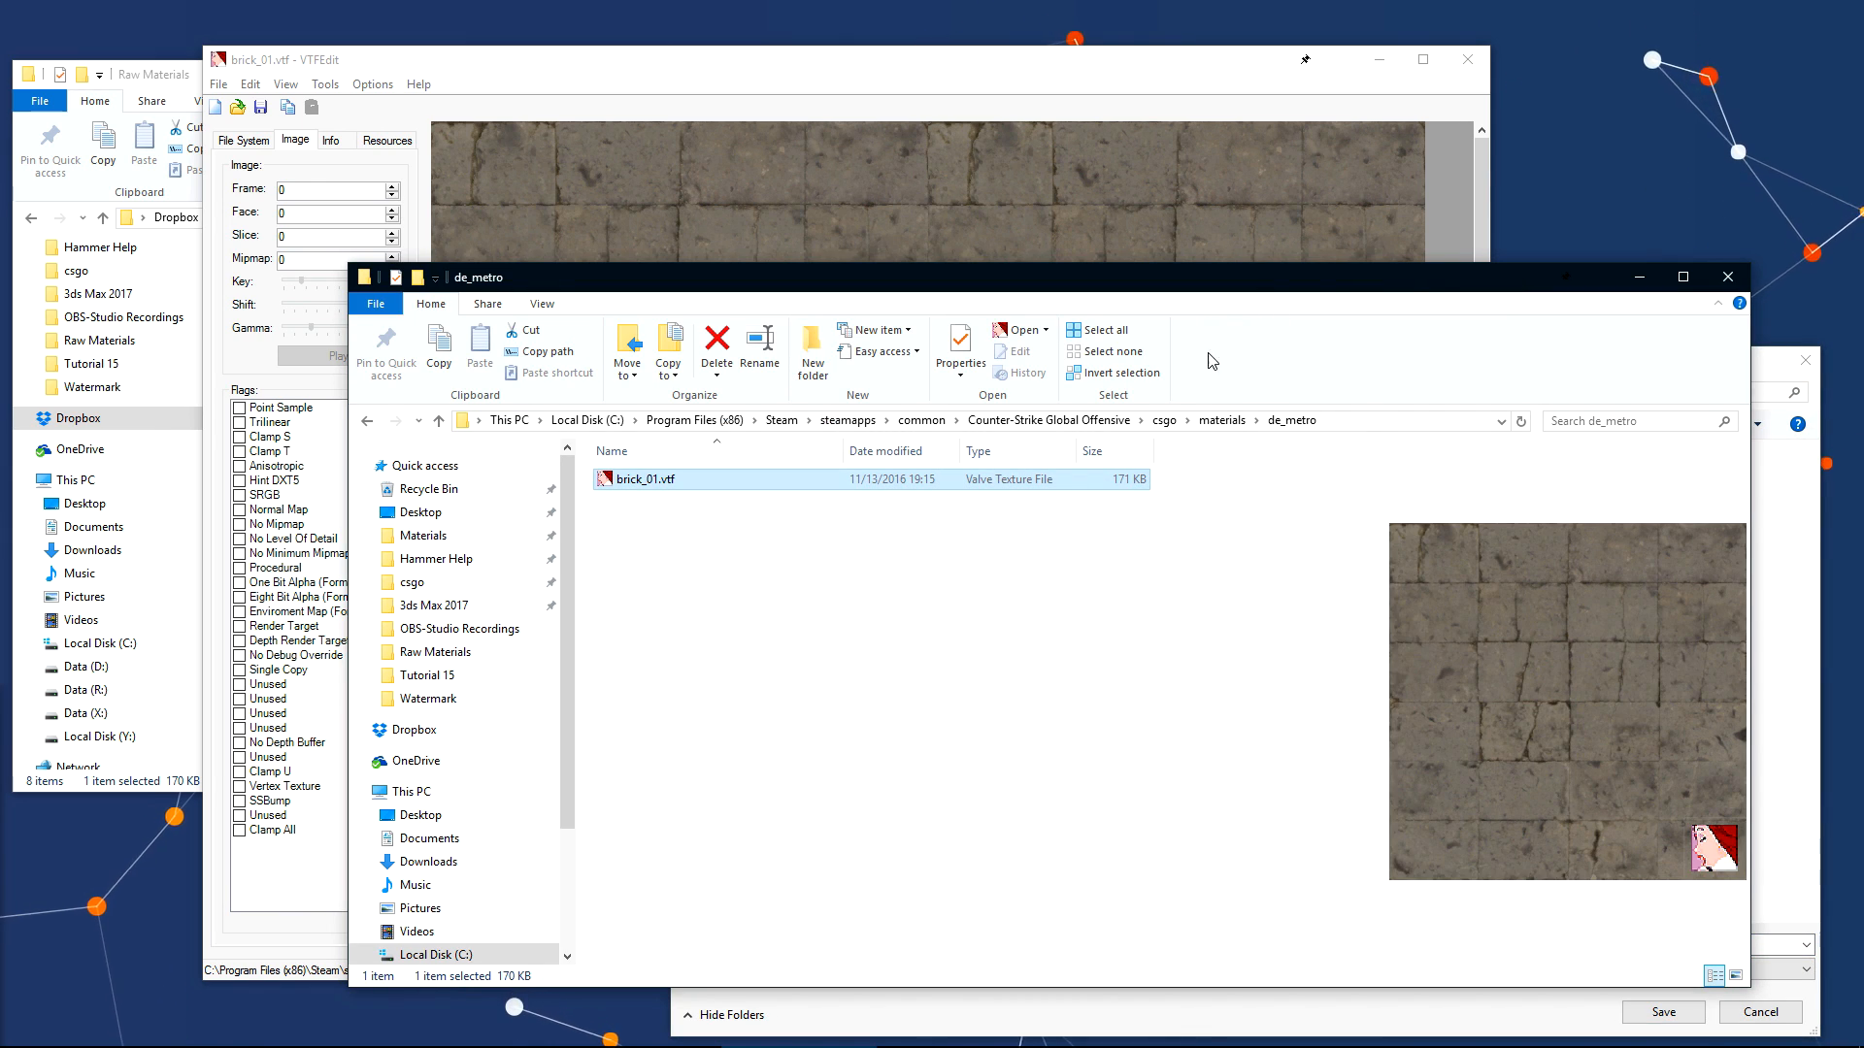
pyautogui.click(1375, 421)
pyautogui.hotkey('ctrl', 'c')
pyautogui.click(1786, 476)
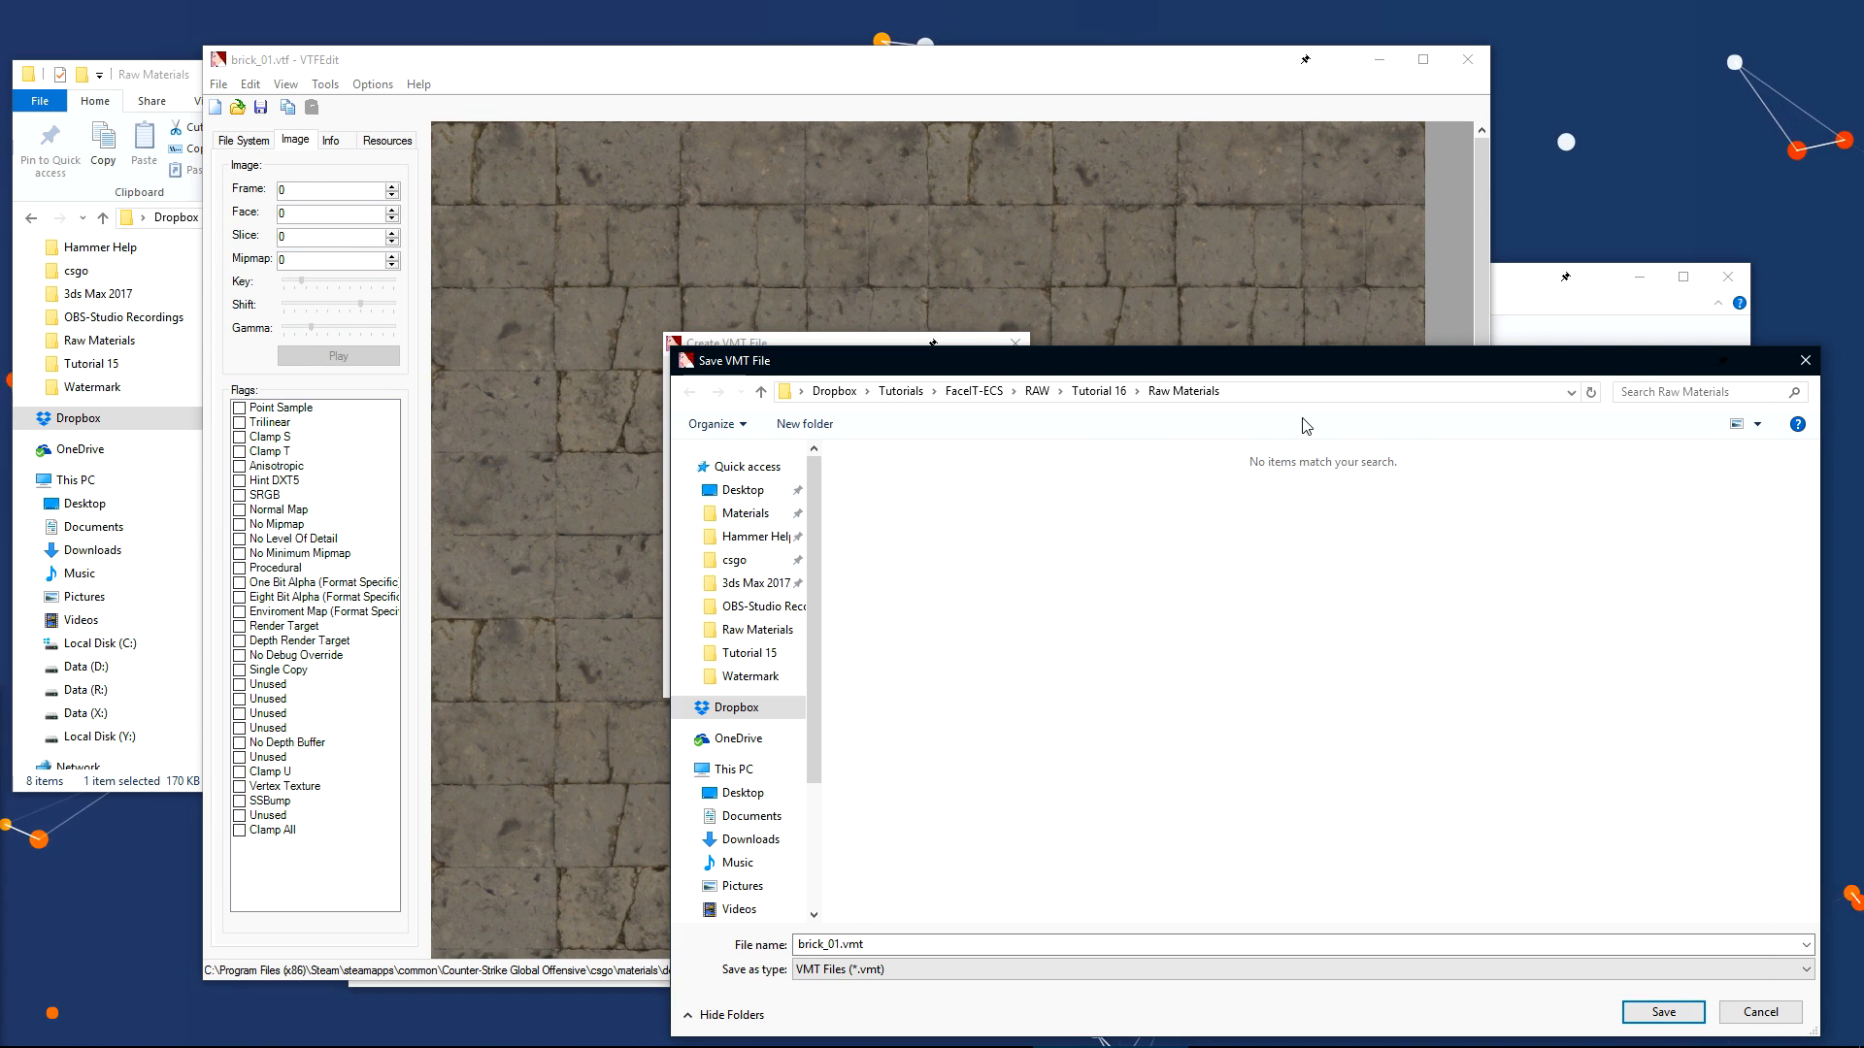
pyautogui.click(1301, 394)
pyautogui.hotkey('ctrl', 'v')
pyautogui.press('Return')
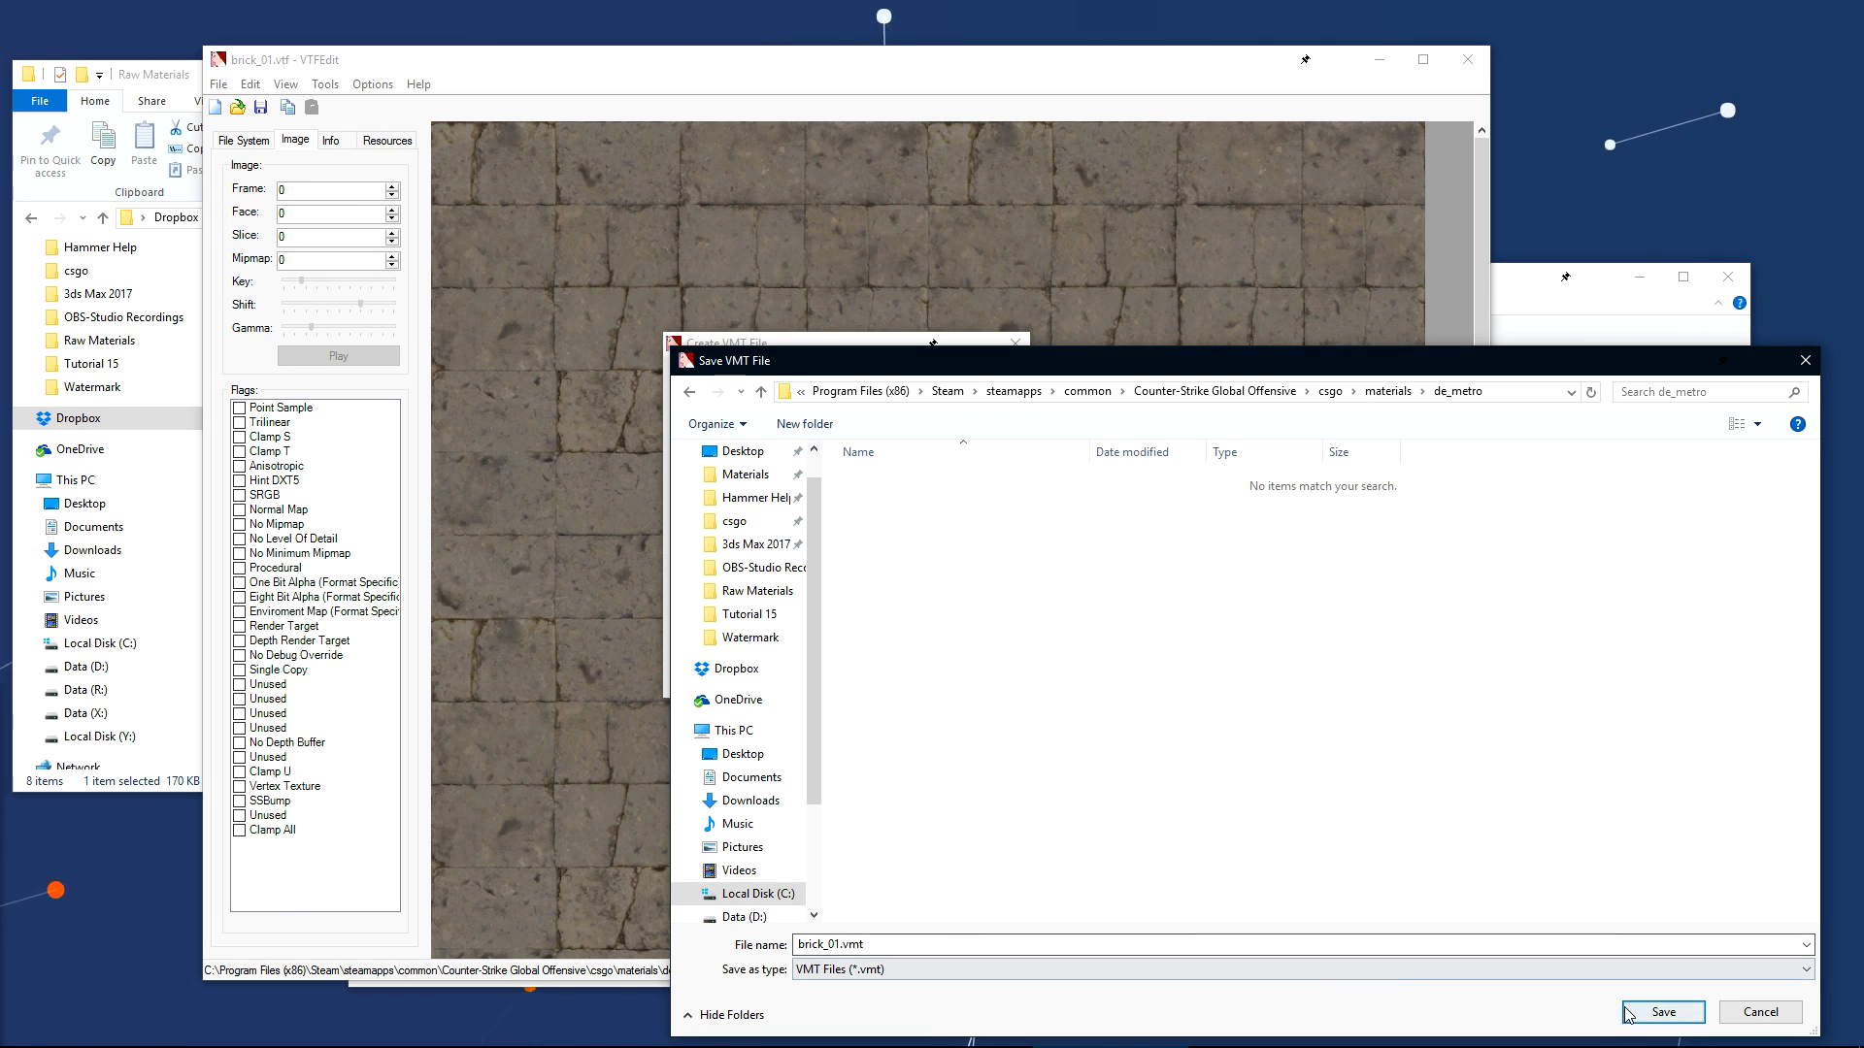
pyautogui.click(1661, 1011)
pyautogui.click(1641, 975)
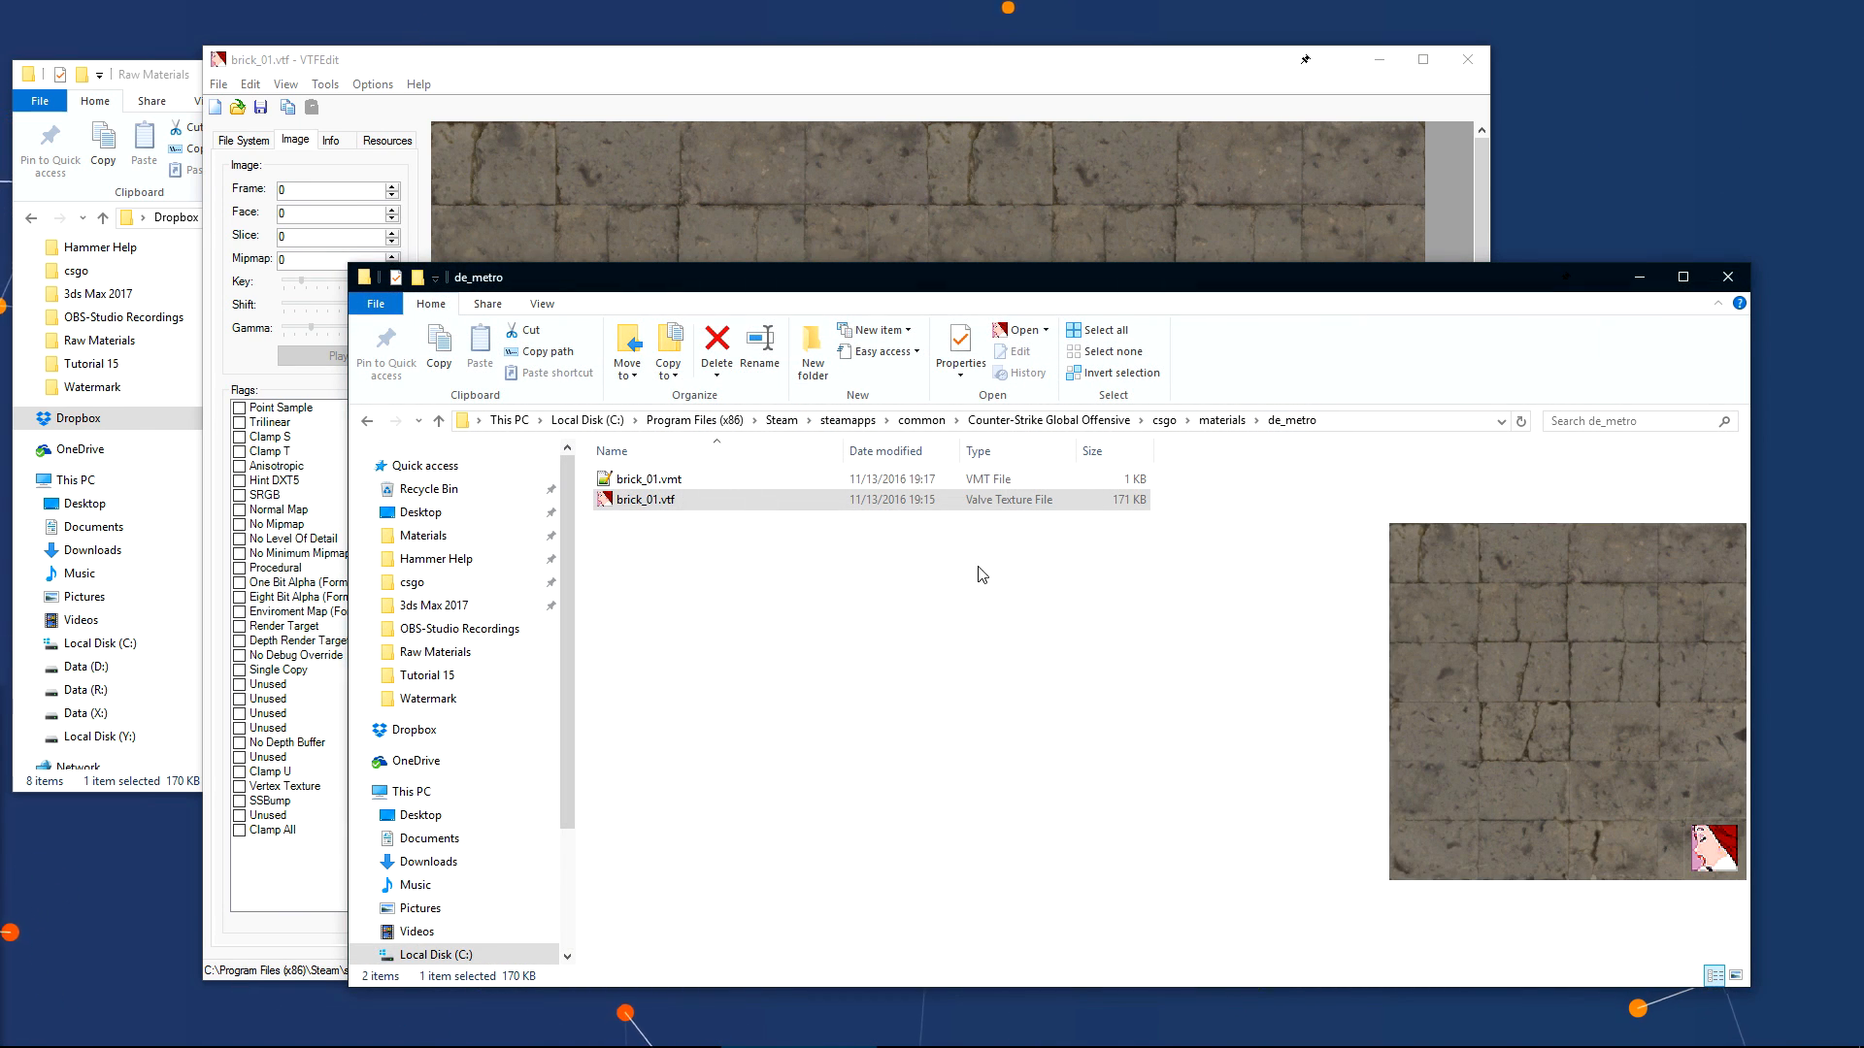
# - Open brick_01.vmt in Notepad++ and review its shader, base texture and surface property lines
pyautogui.doubleClick(679, 478)
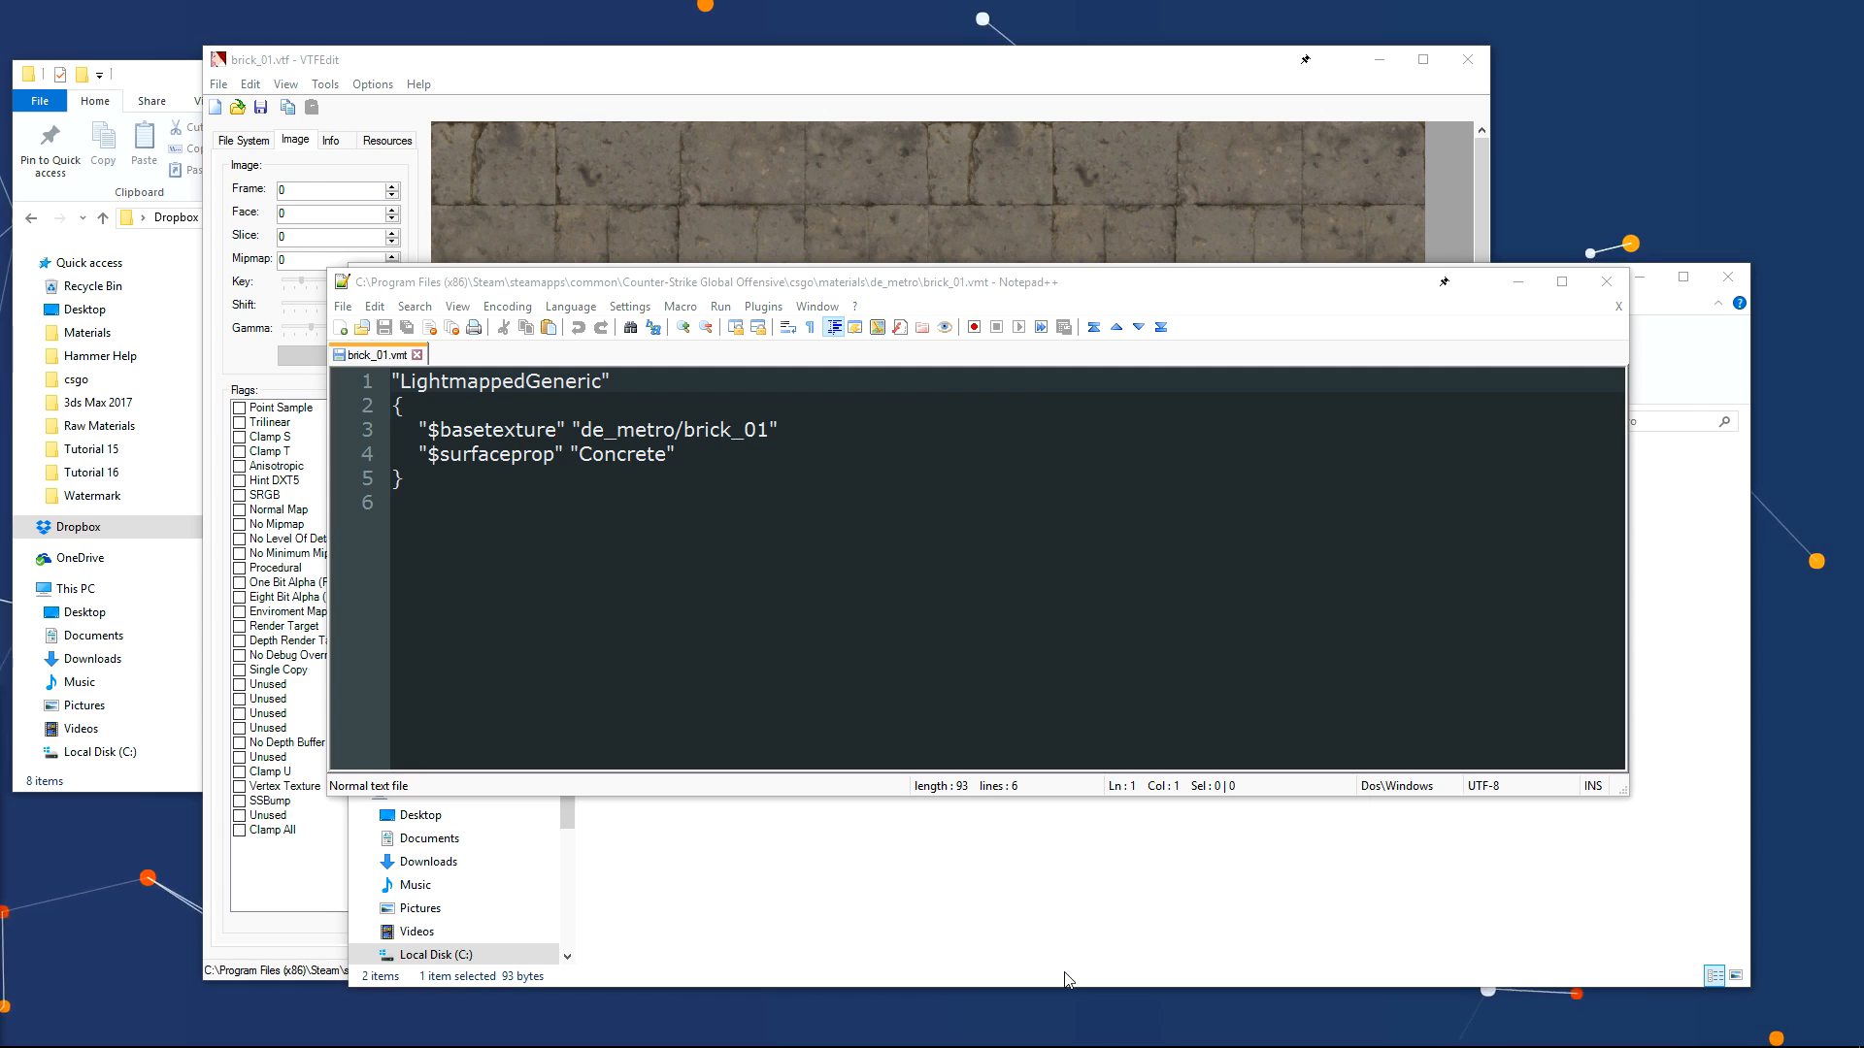
pyautogui.click(1054, 924)
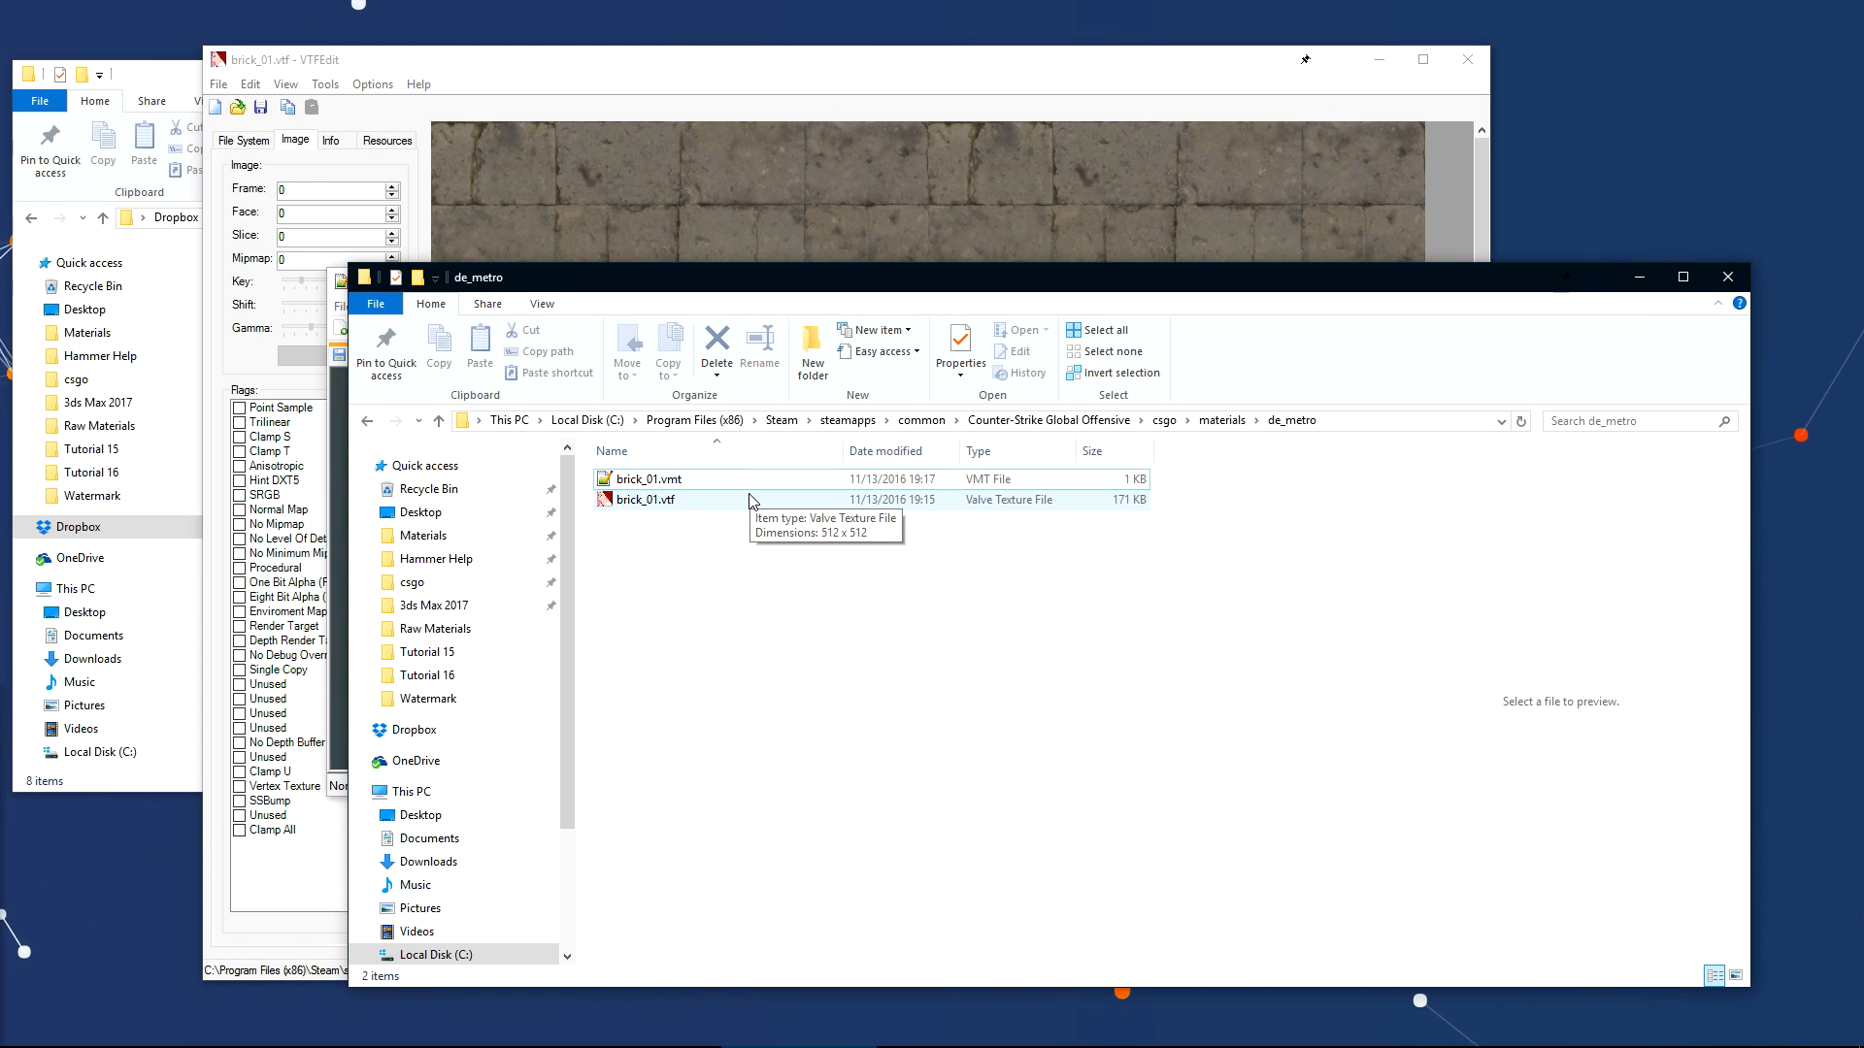
# - Switch to Hammer World Editor and choose de_metro/brick_01 as the Face Edit Sheet's current texture, filtering the texture browser by de_metro
pyautogui.moveTo(733, 1046)
pyautogui.click(485, 1028)
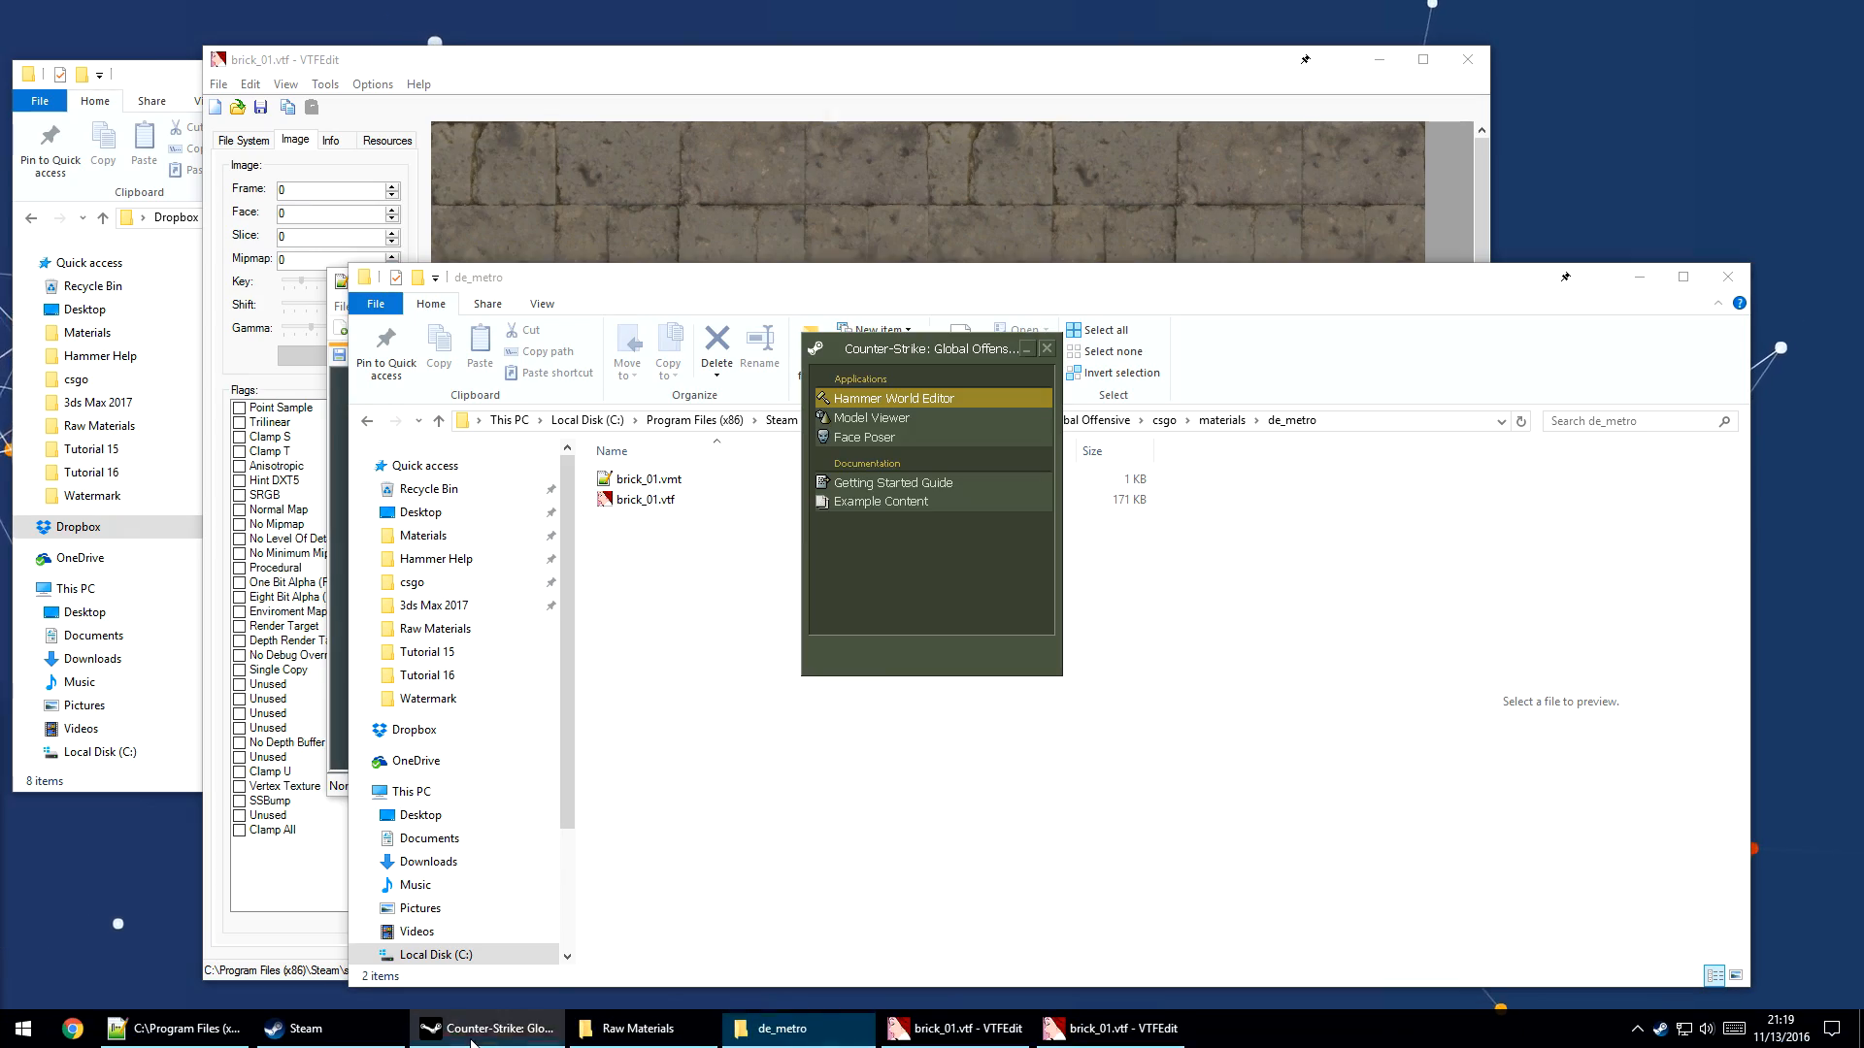
pyautogui.doubleClick(902, 350)
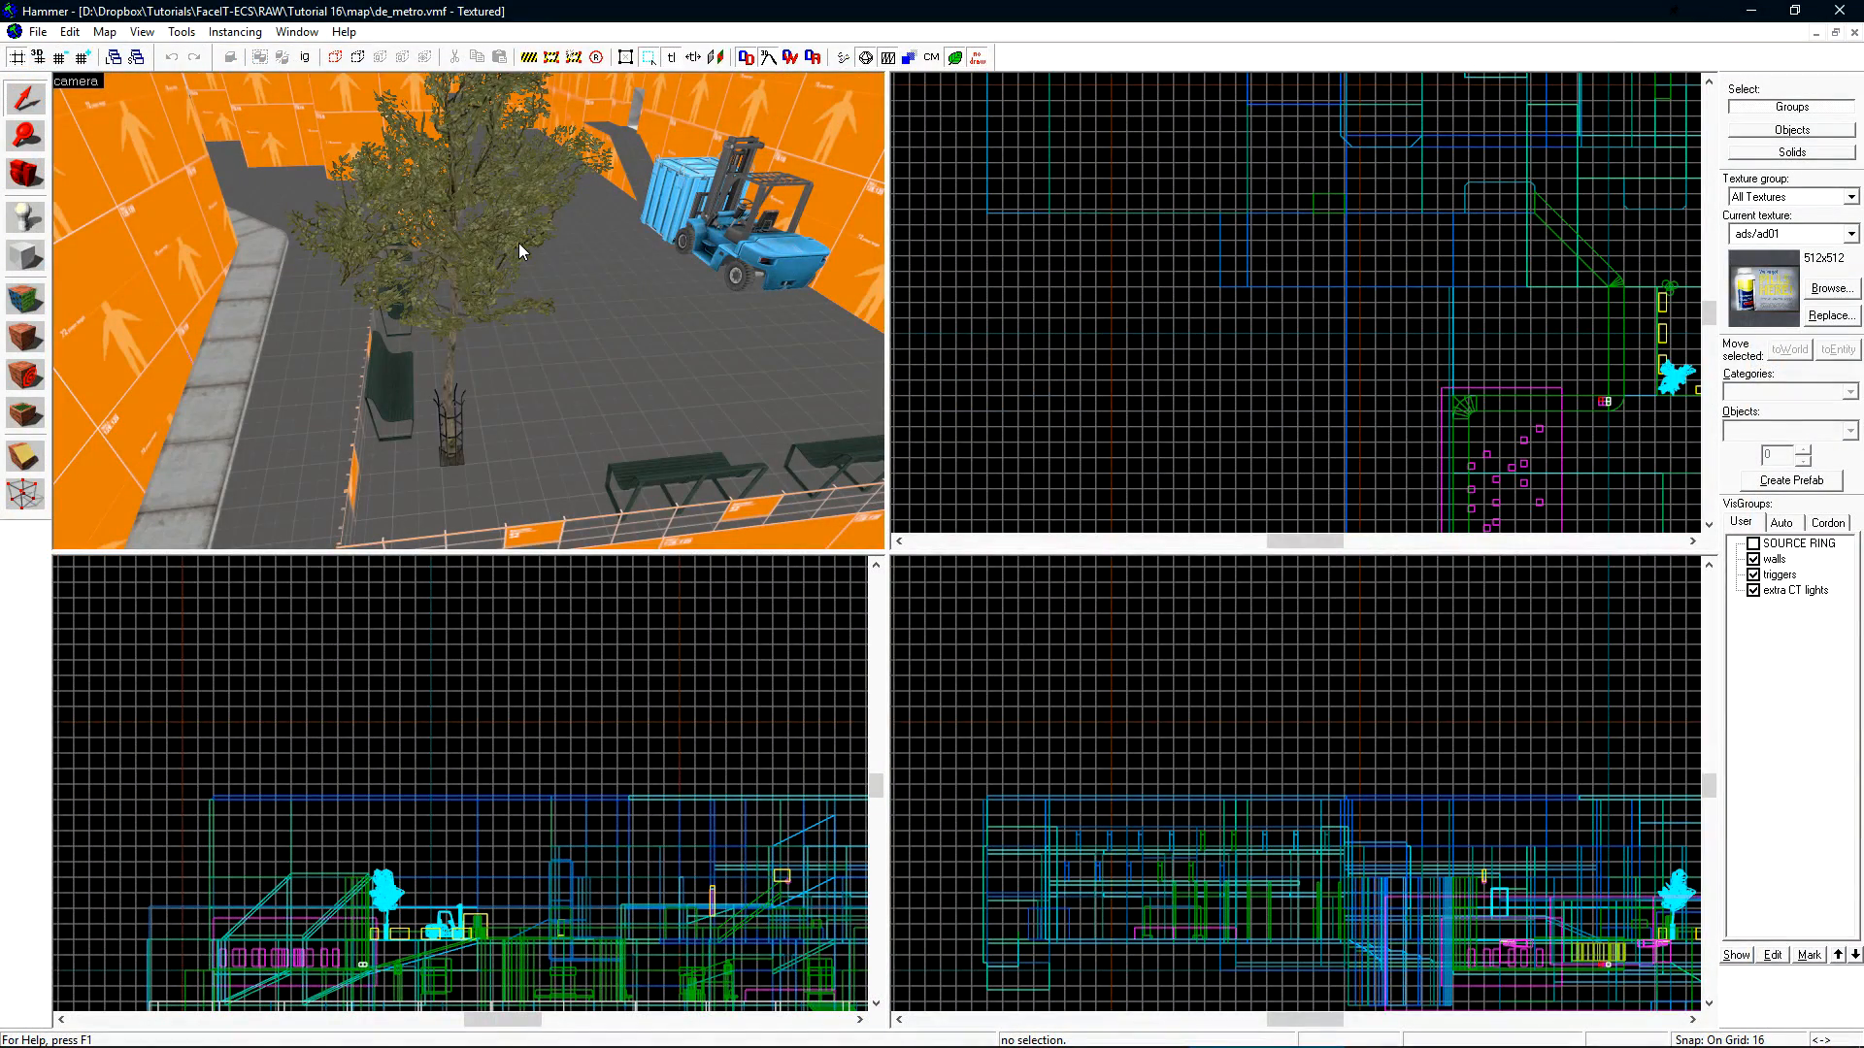
pyautogui.press('w')
pyautogui.press('d')
pyautogui.hotkey('shift', 'a')
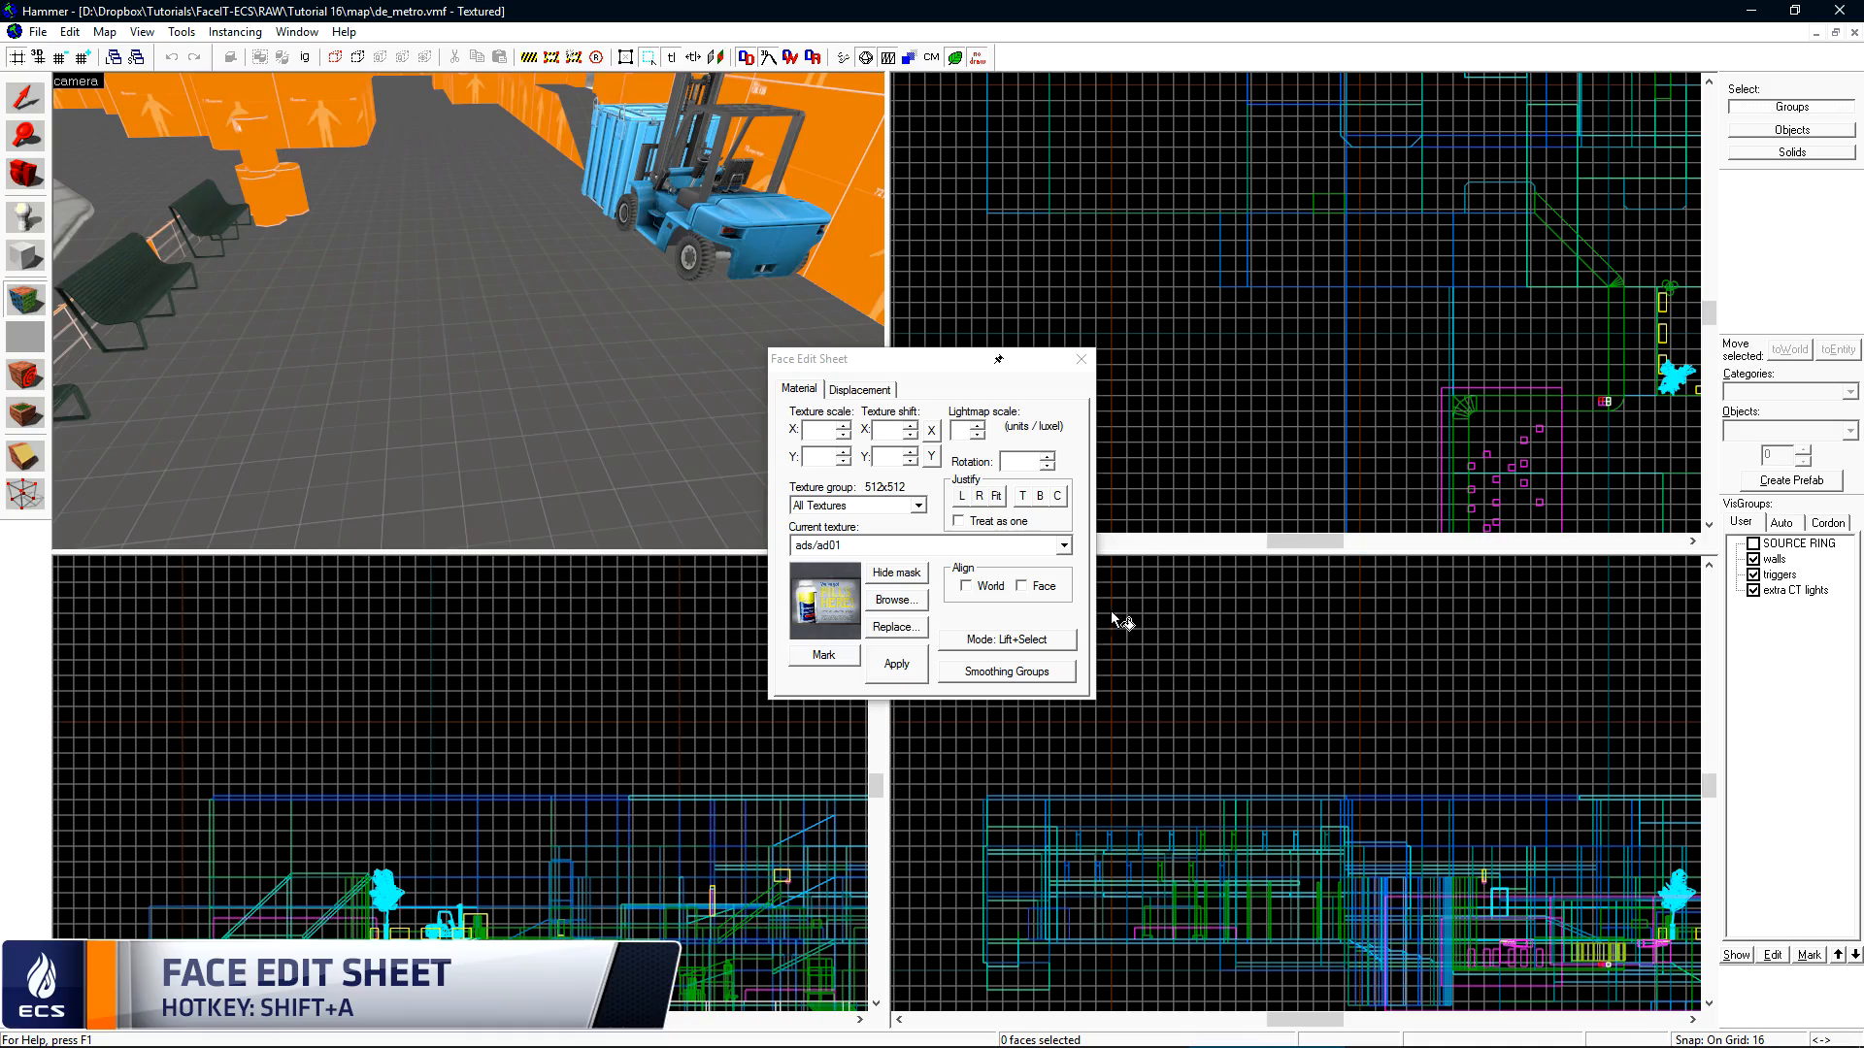
pyautogui.click(893, 599)
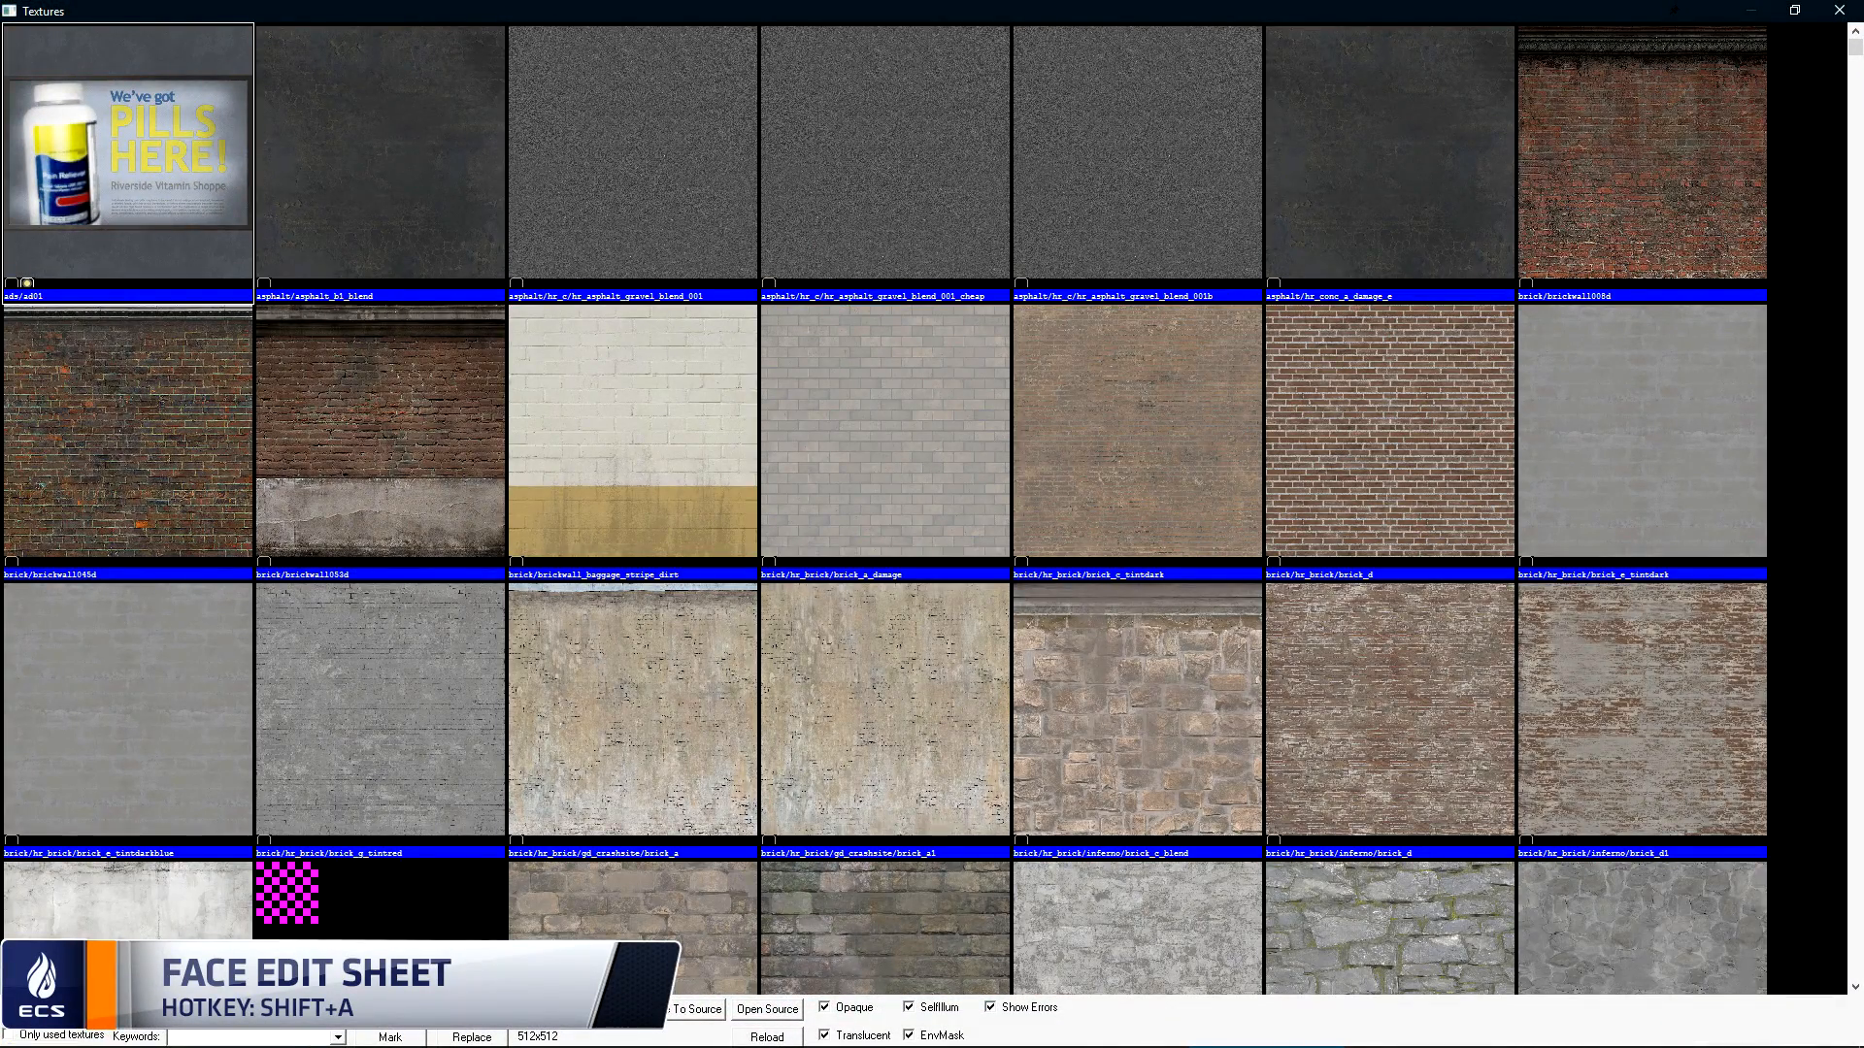
pyautogui.write('de_metro')
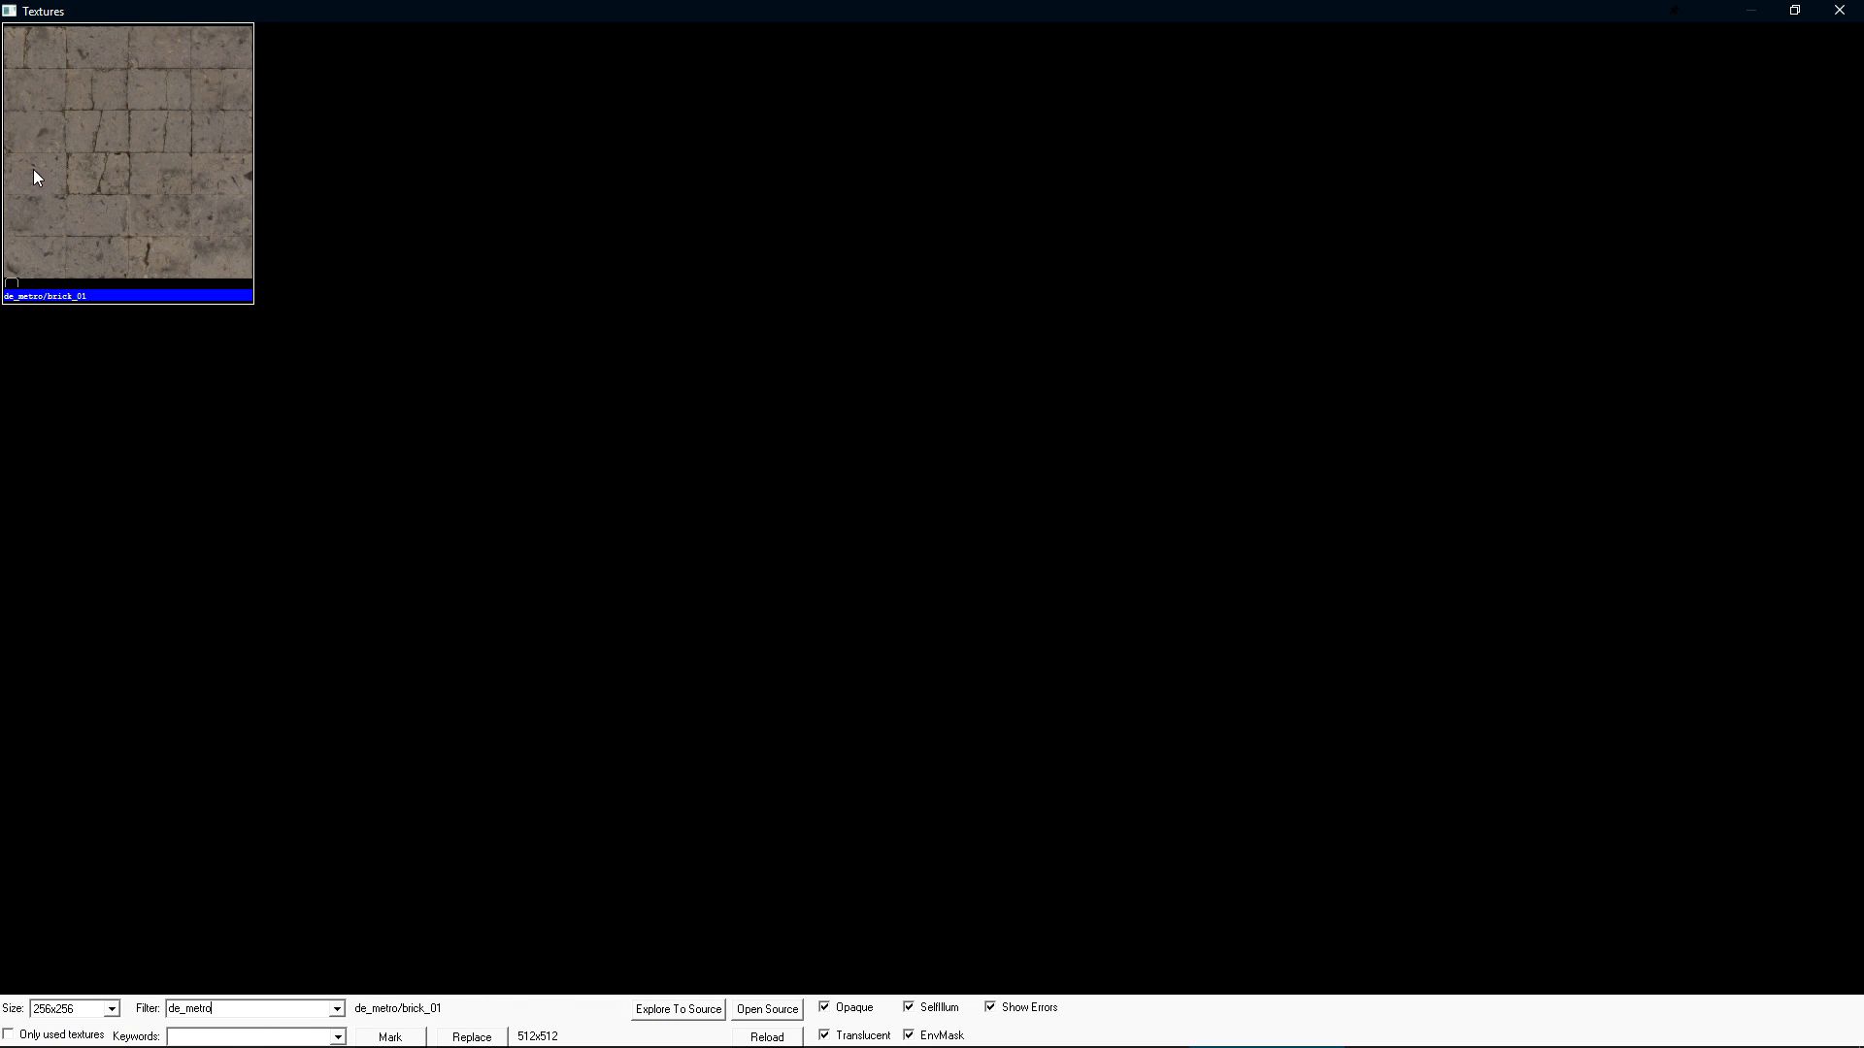
pyautogui.doubleClick(126, 173)
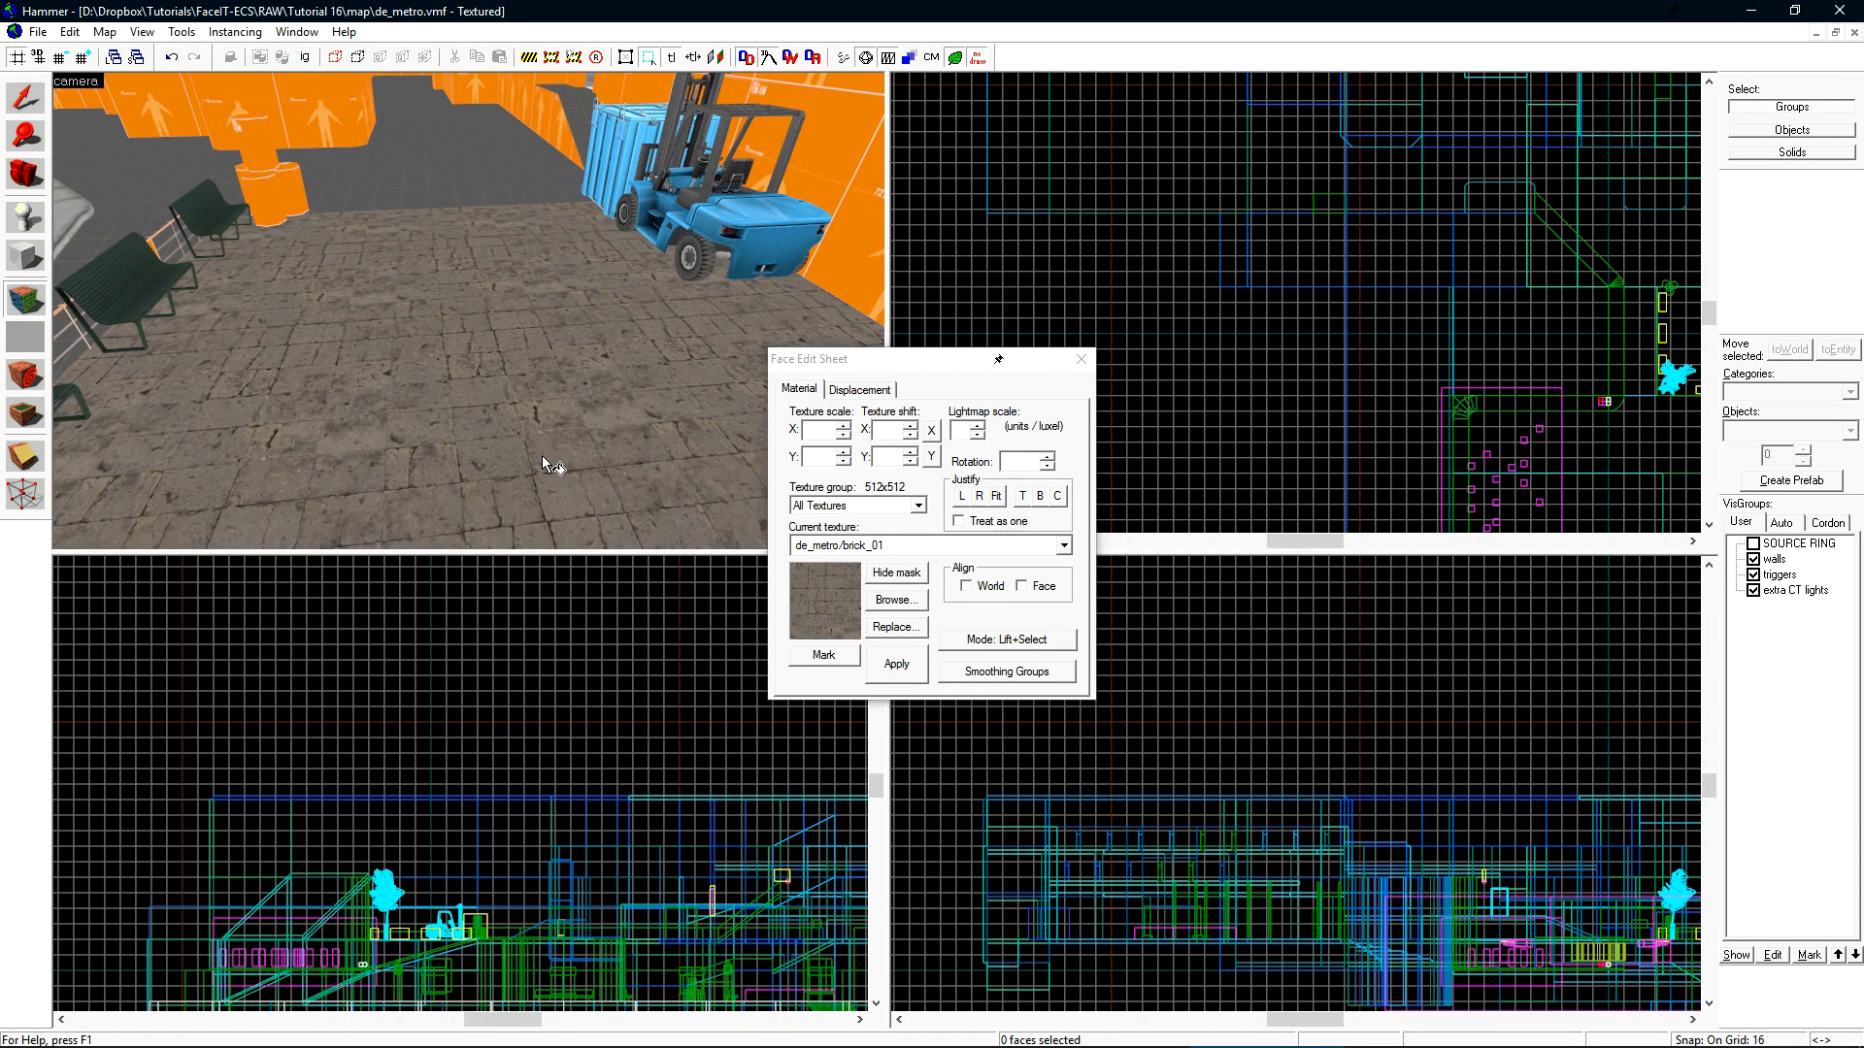
# - Apply the de_metro/brick_01 texture to the remaining grey floor faces around the benches and walkway, and return to the Selection tool
pyautogui.rightClick(435, 159)
pyautogui.press('a')
pyautogui.rightClick(438, 295)
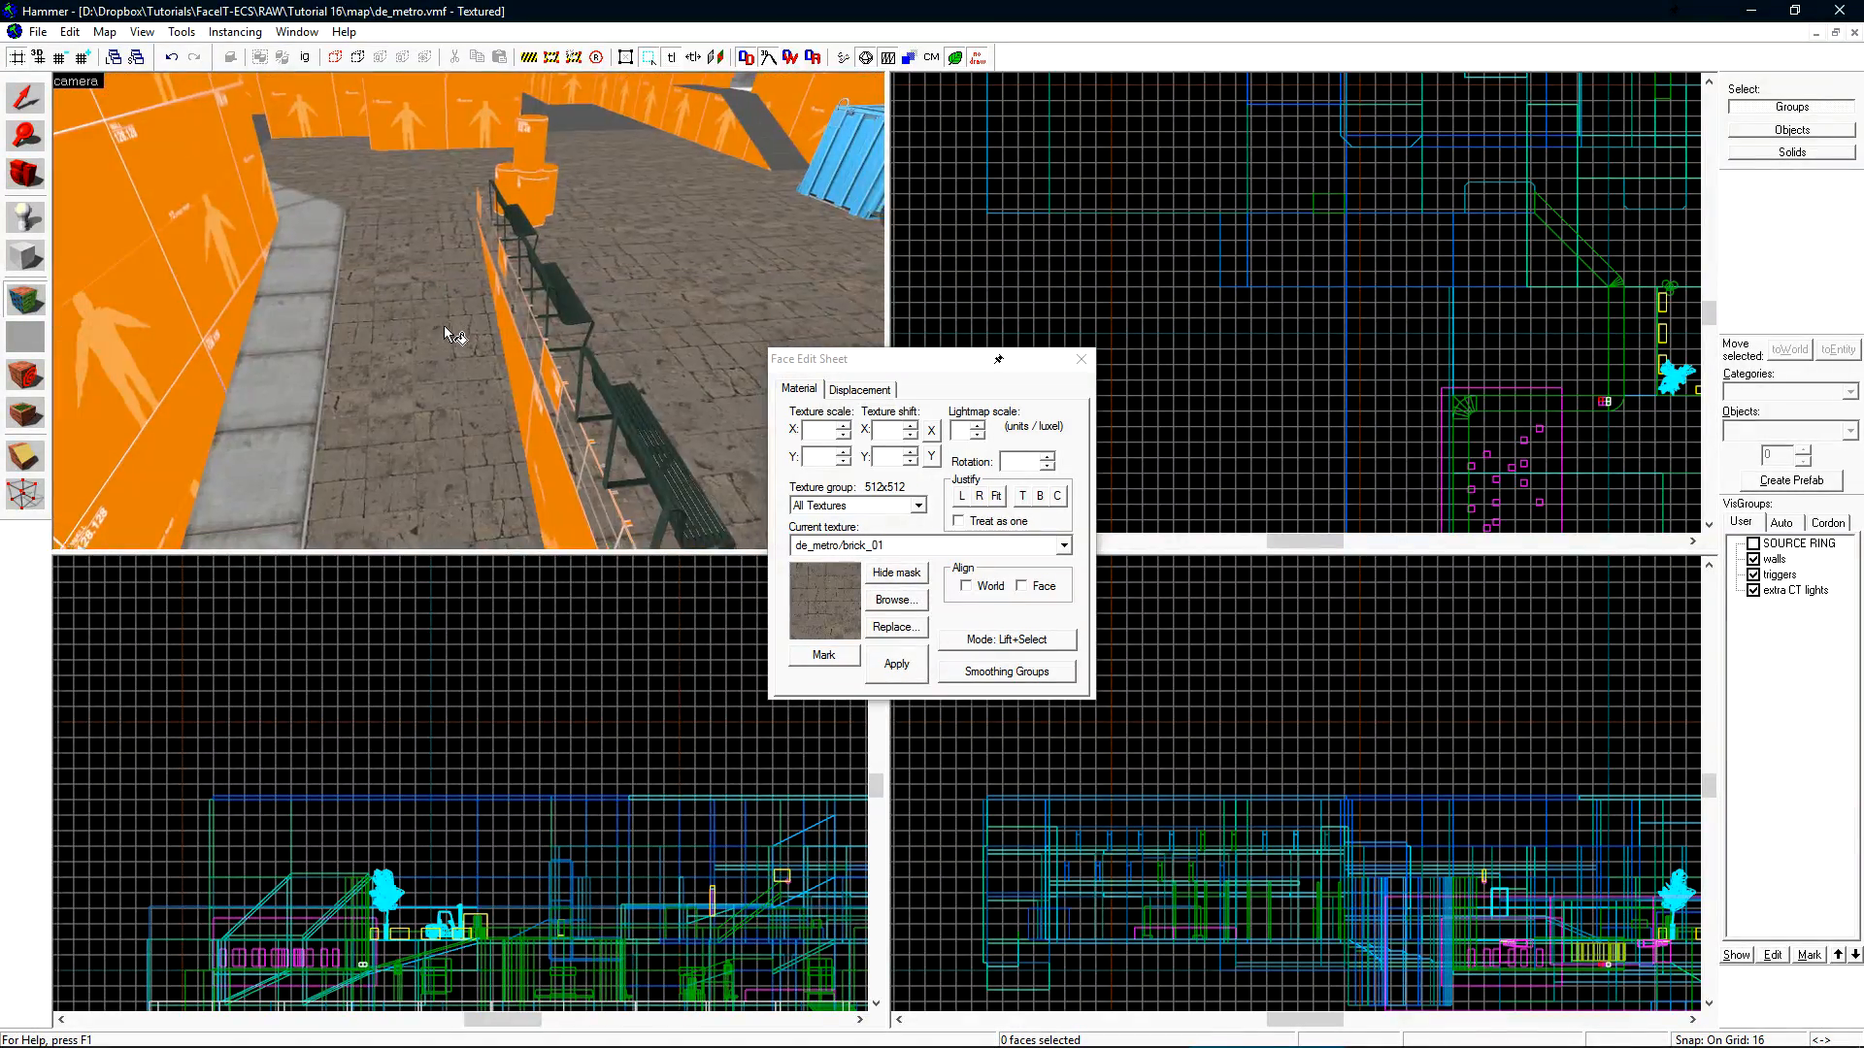
pyautogui.press('z')
pyautogui.press('w')
pyautogui.press('z')
pyautogui.hotkey('shift', 's')
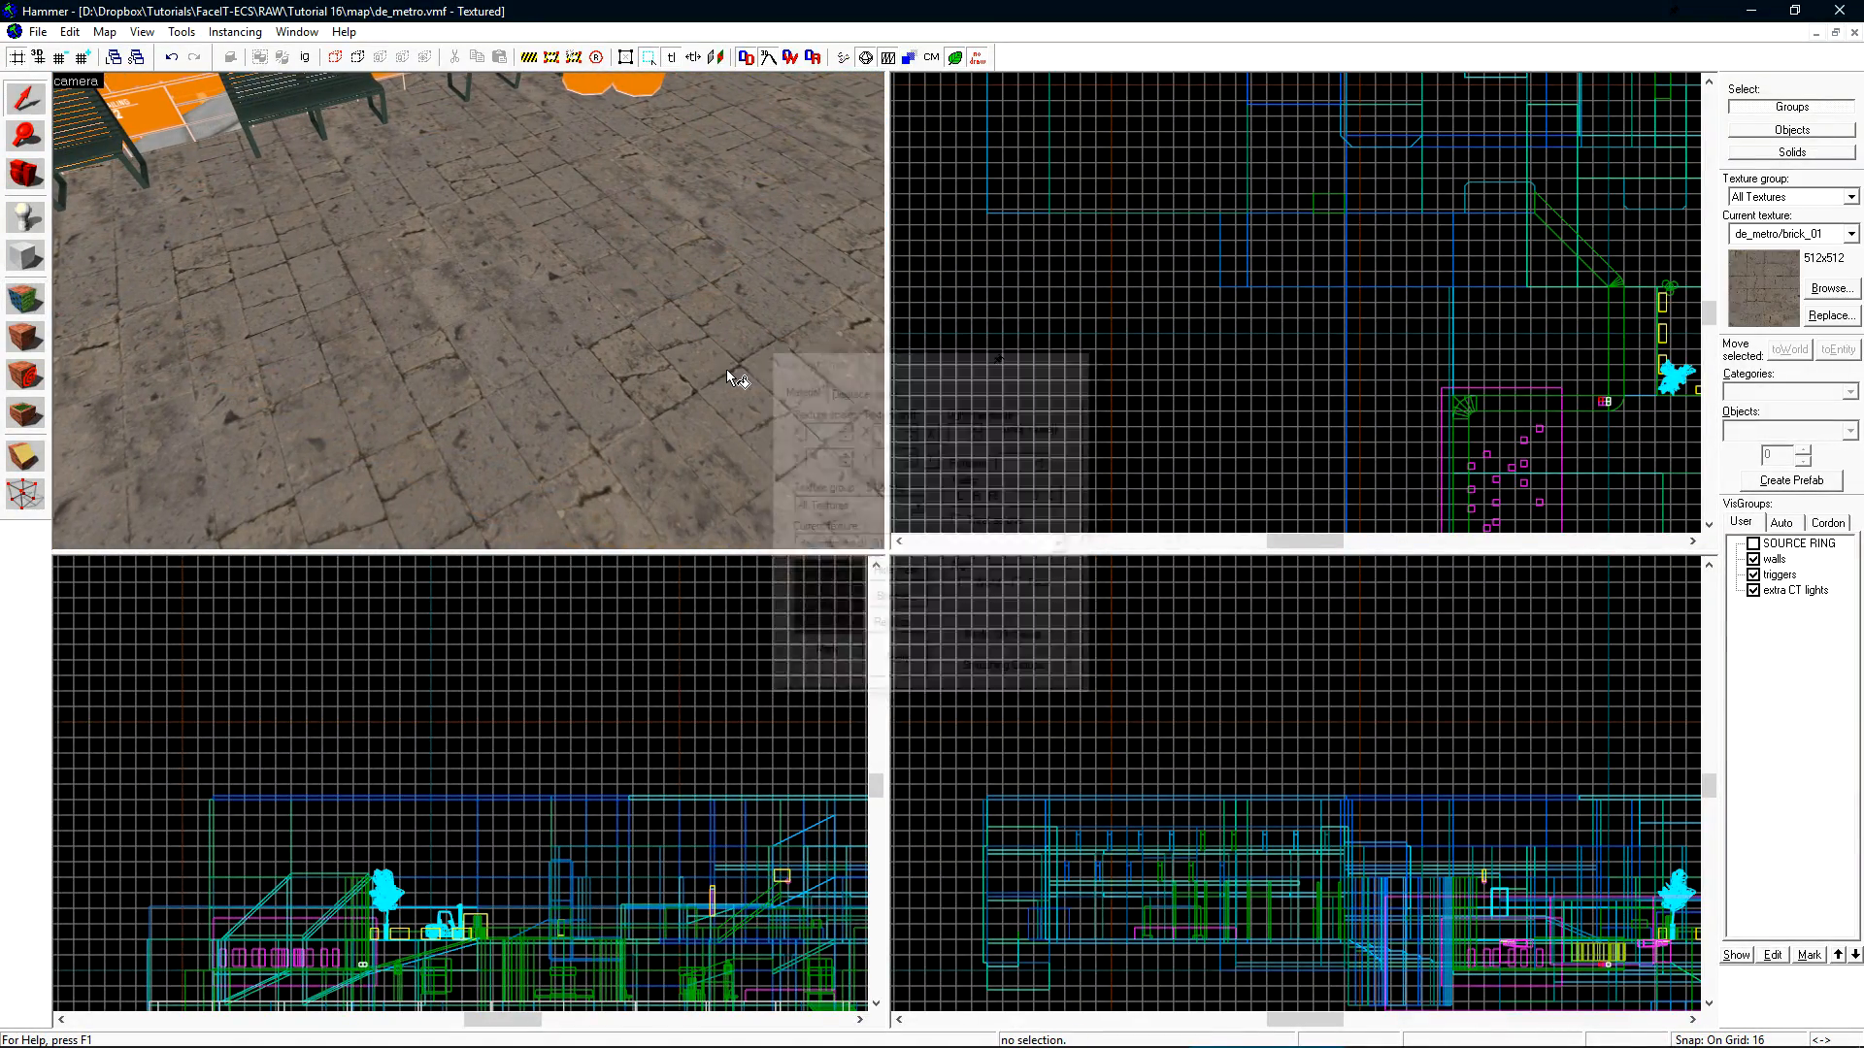
# - Compile and run de_metro in CS:GO and inspect the textured floor in game, querying its material with the mat_crosshair console command
pyautogui.press('F9')
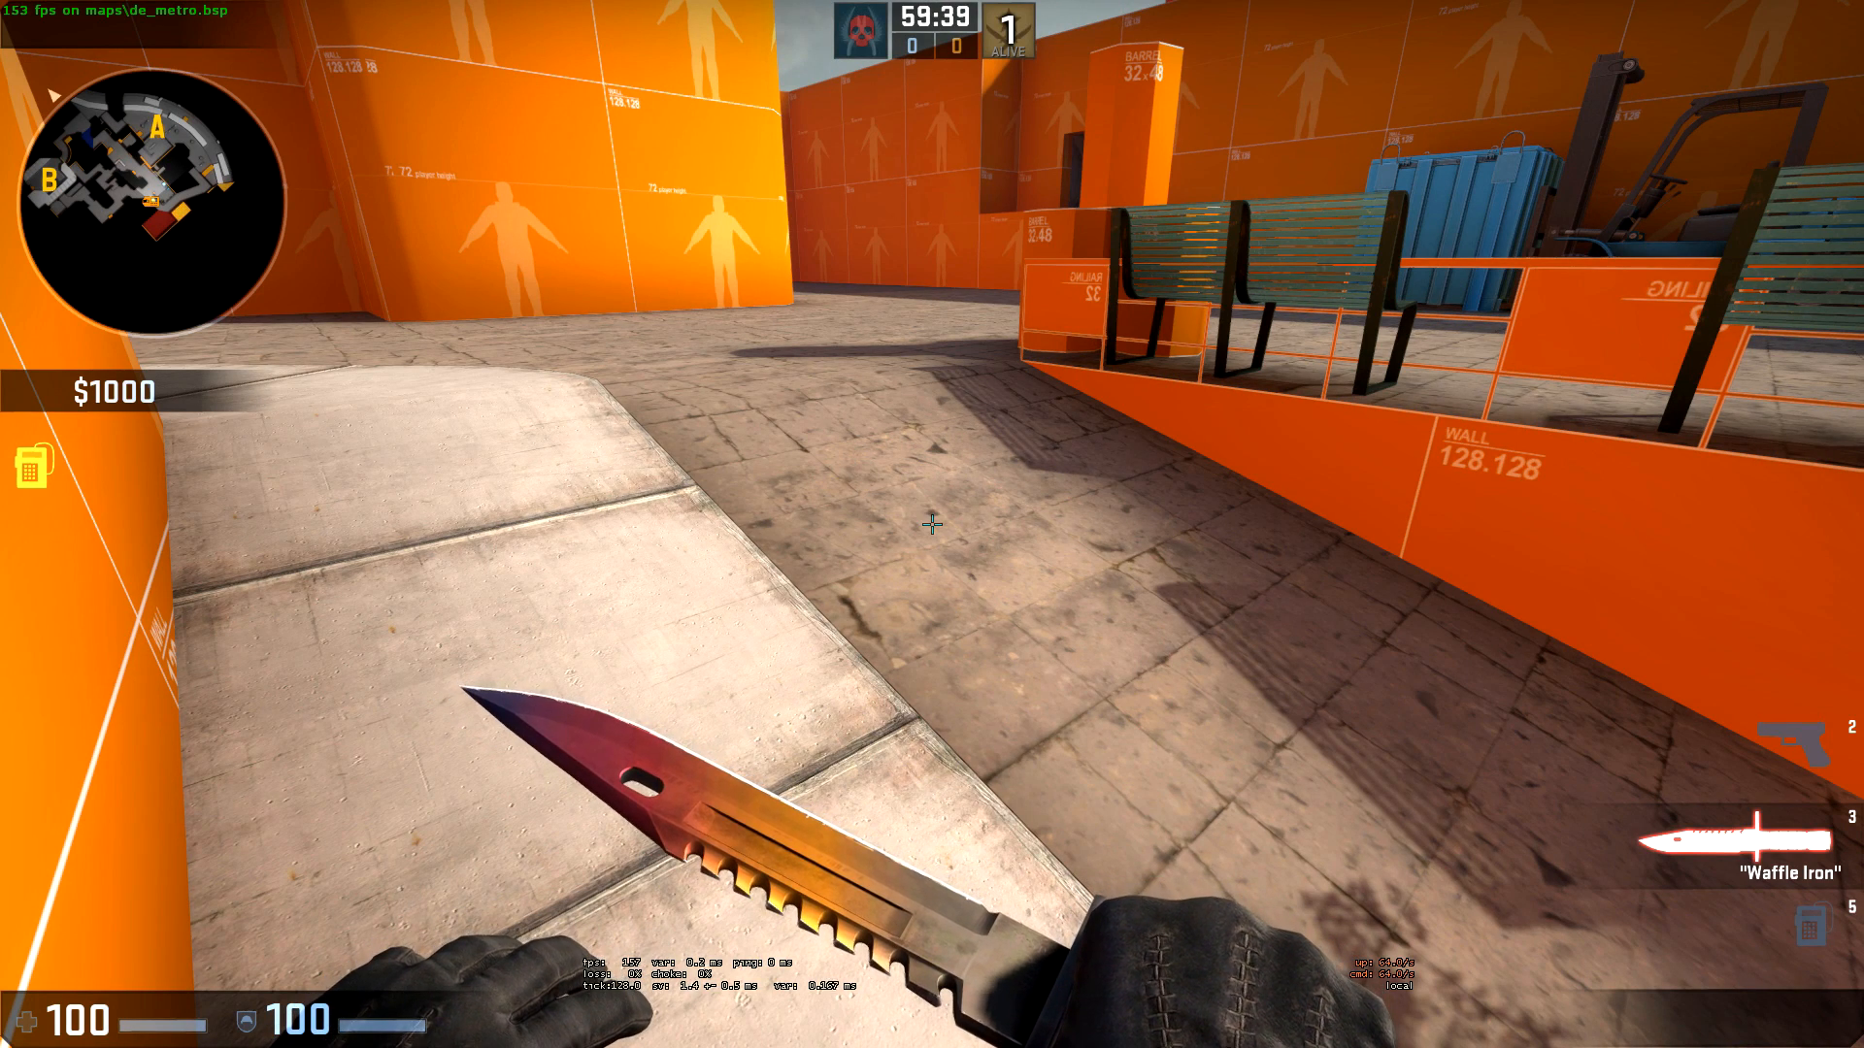
pyautogui.press('`')
pyautogui.write('mat_crosshair')
pyautogui.press('Return')
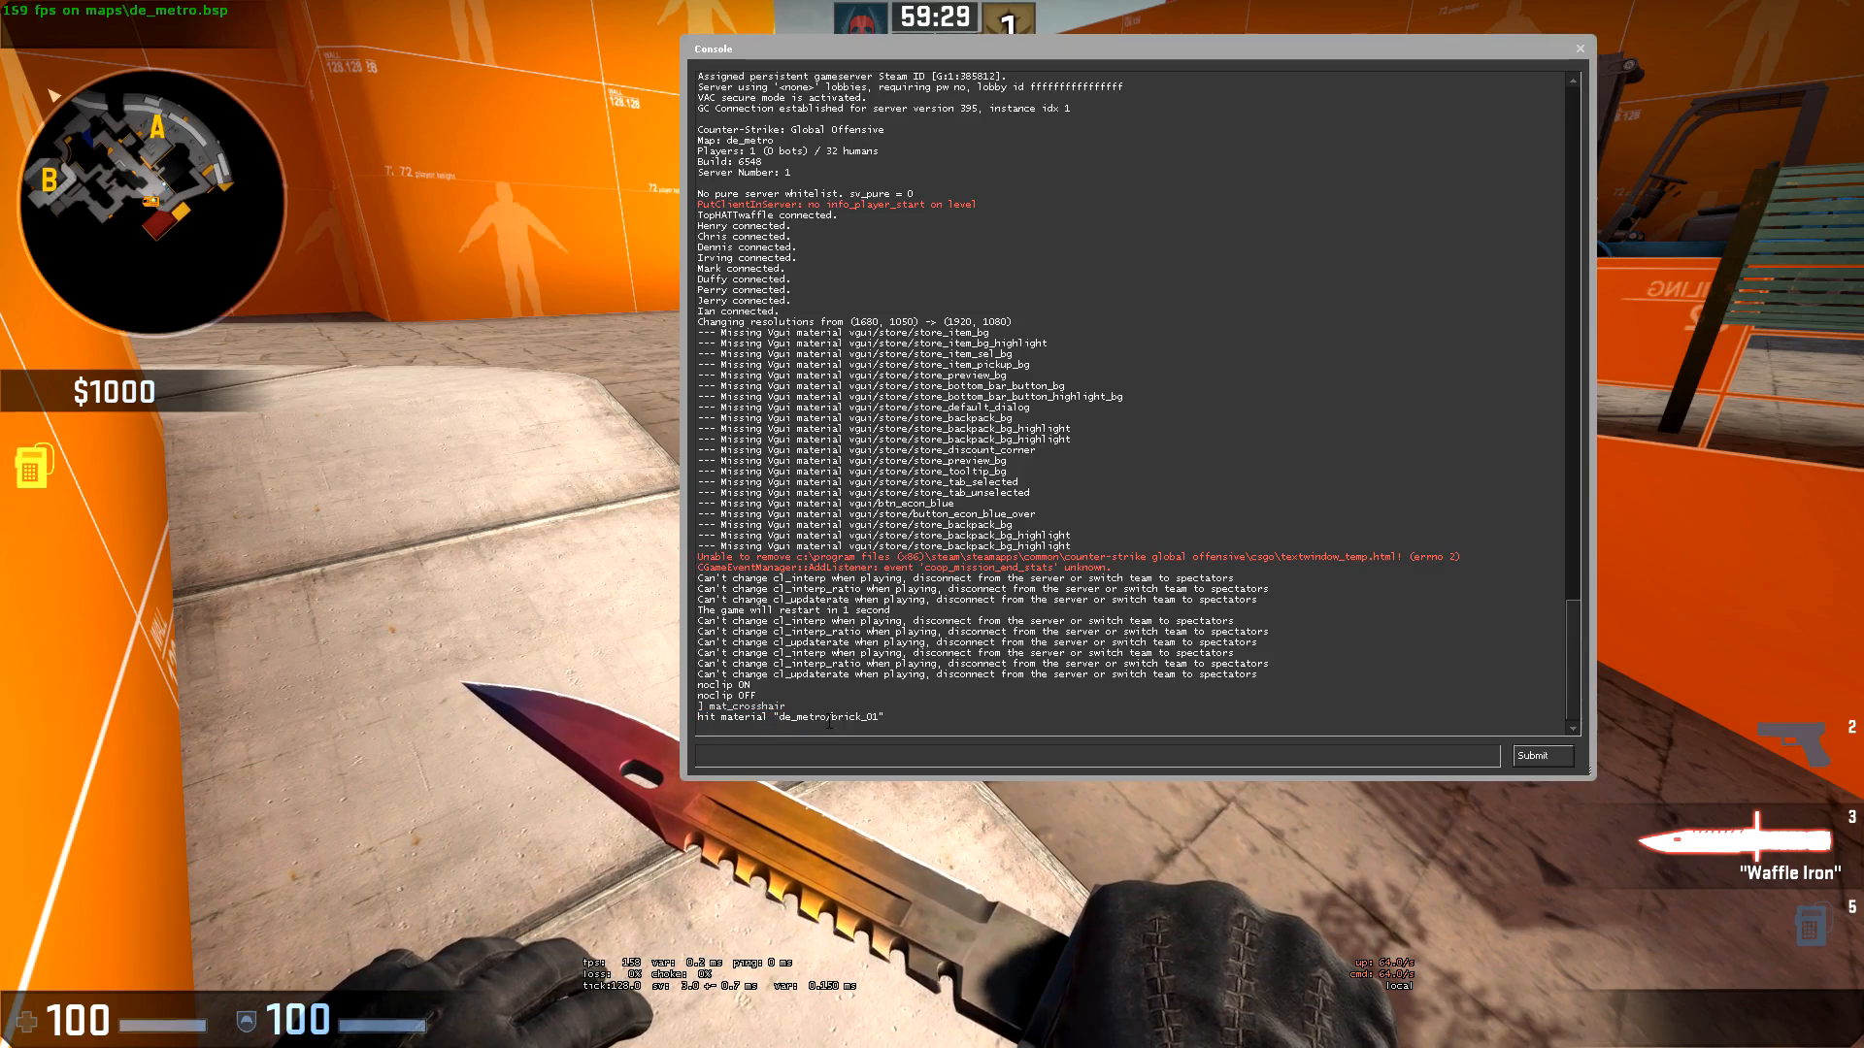
pyautogui.press('`')
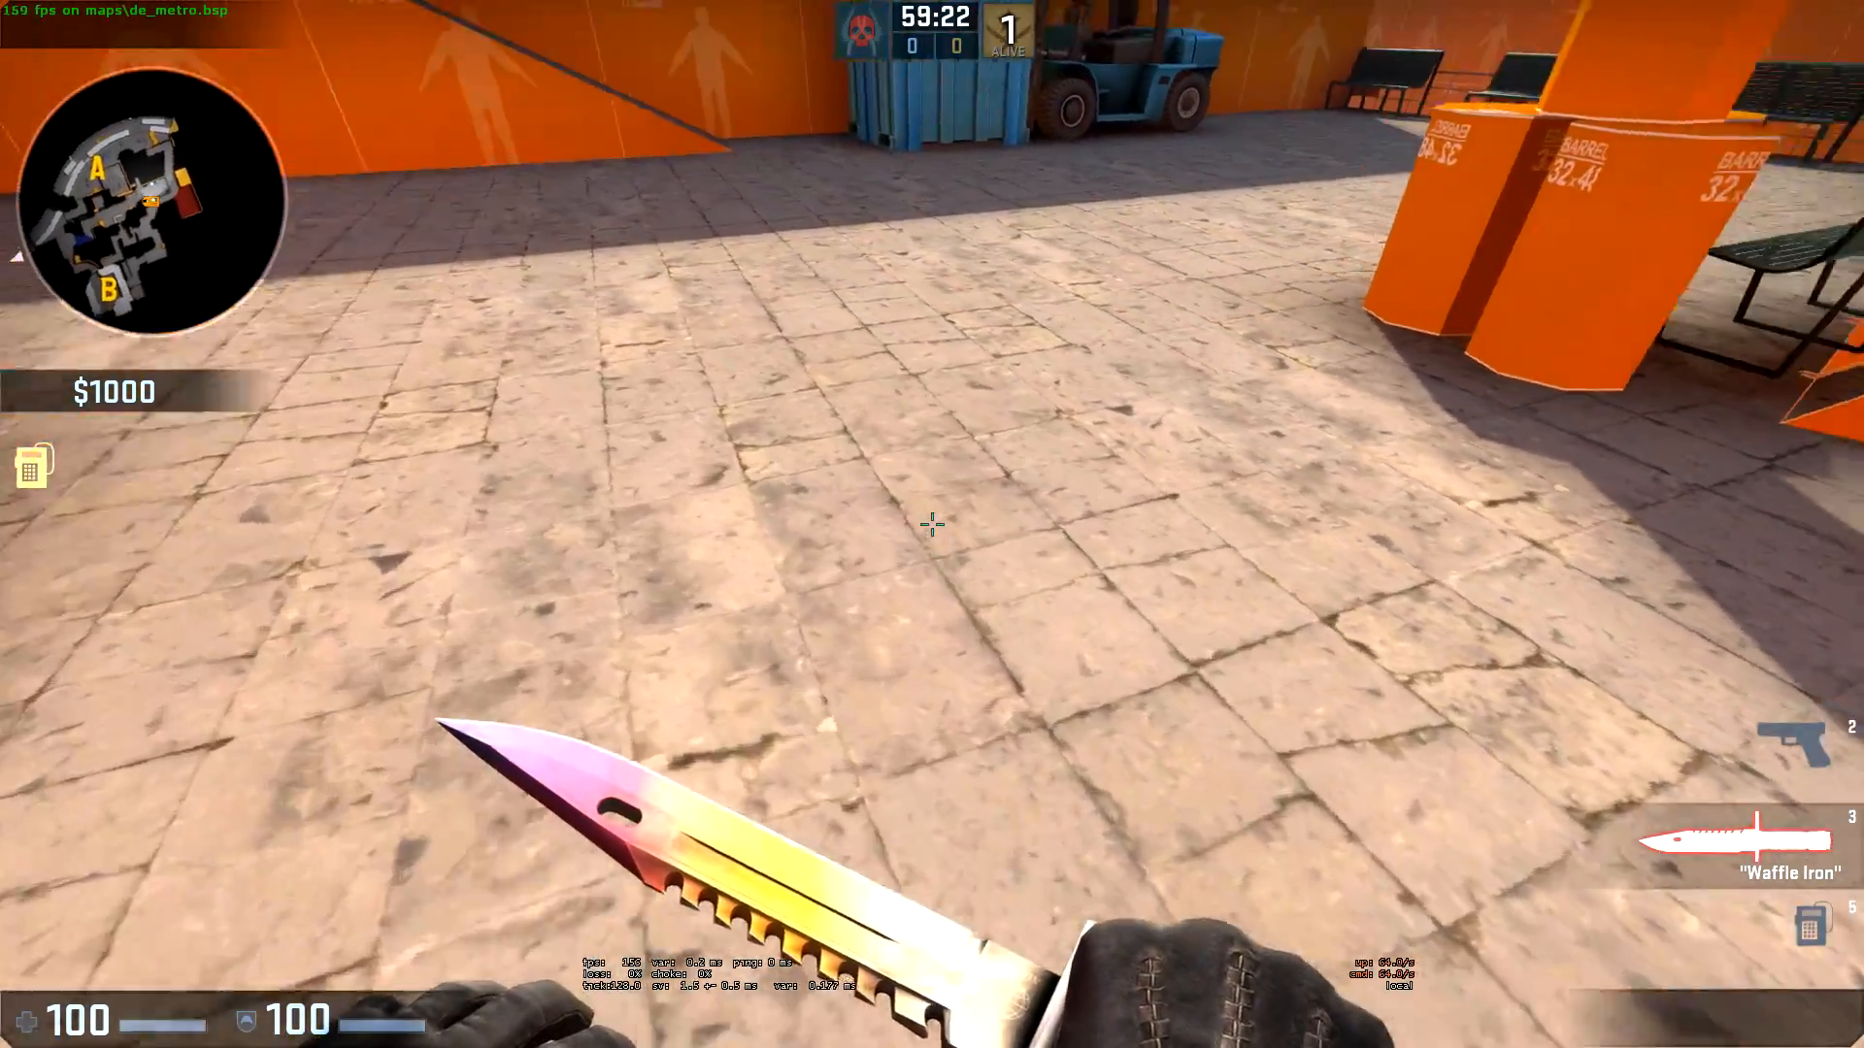
pyautogui.press('a')
pyautogui.click(932, 525)
pyautogui.press('f')
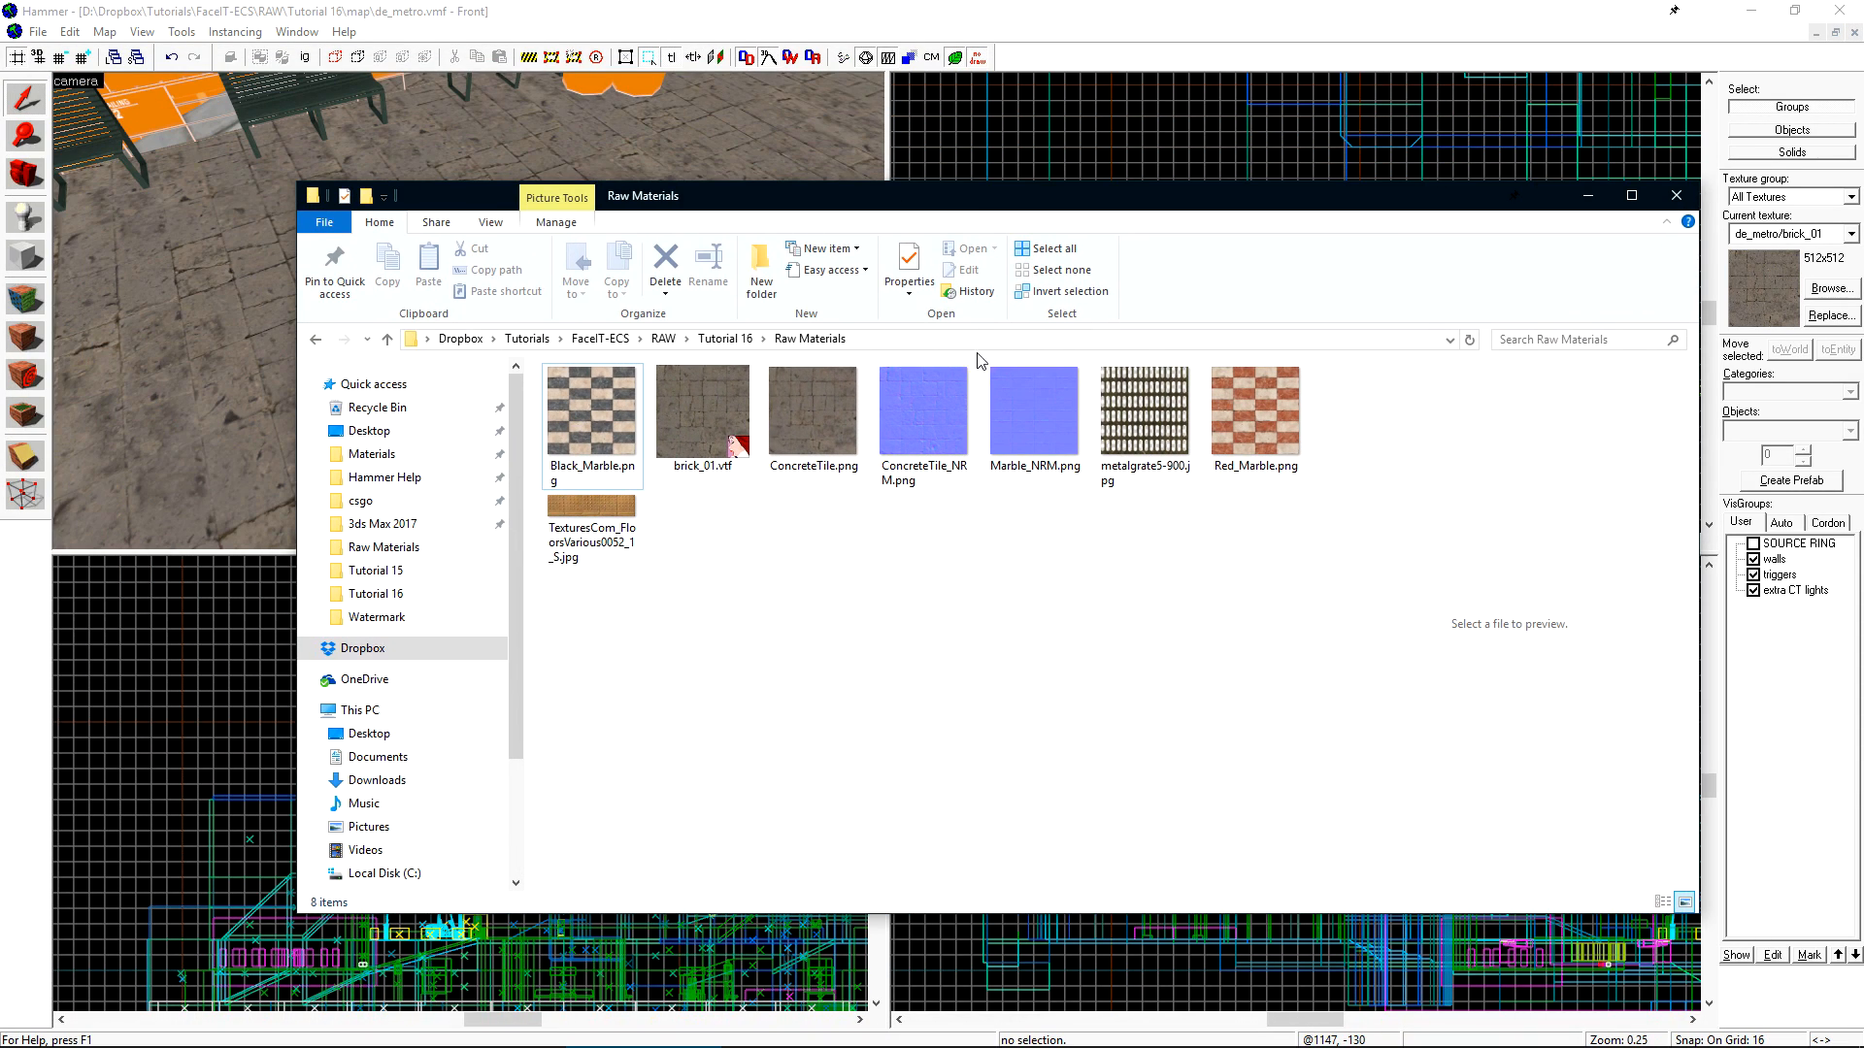
# - Open ConcreteTile_NRM.png from the Raw Materials folder in Windows Photo Viewer and examine the tile normal map
pyautogui.click(893, 474)
pyautogui.doubleClick(893, 474)
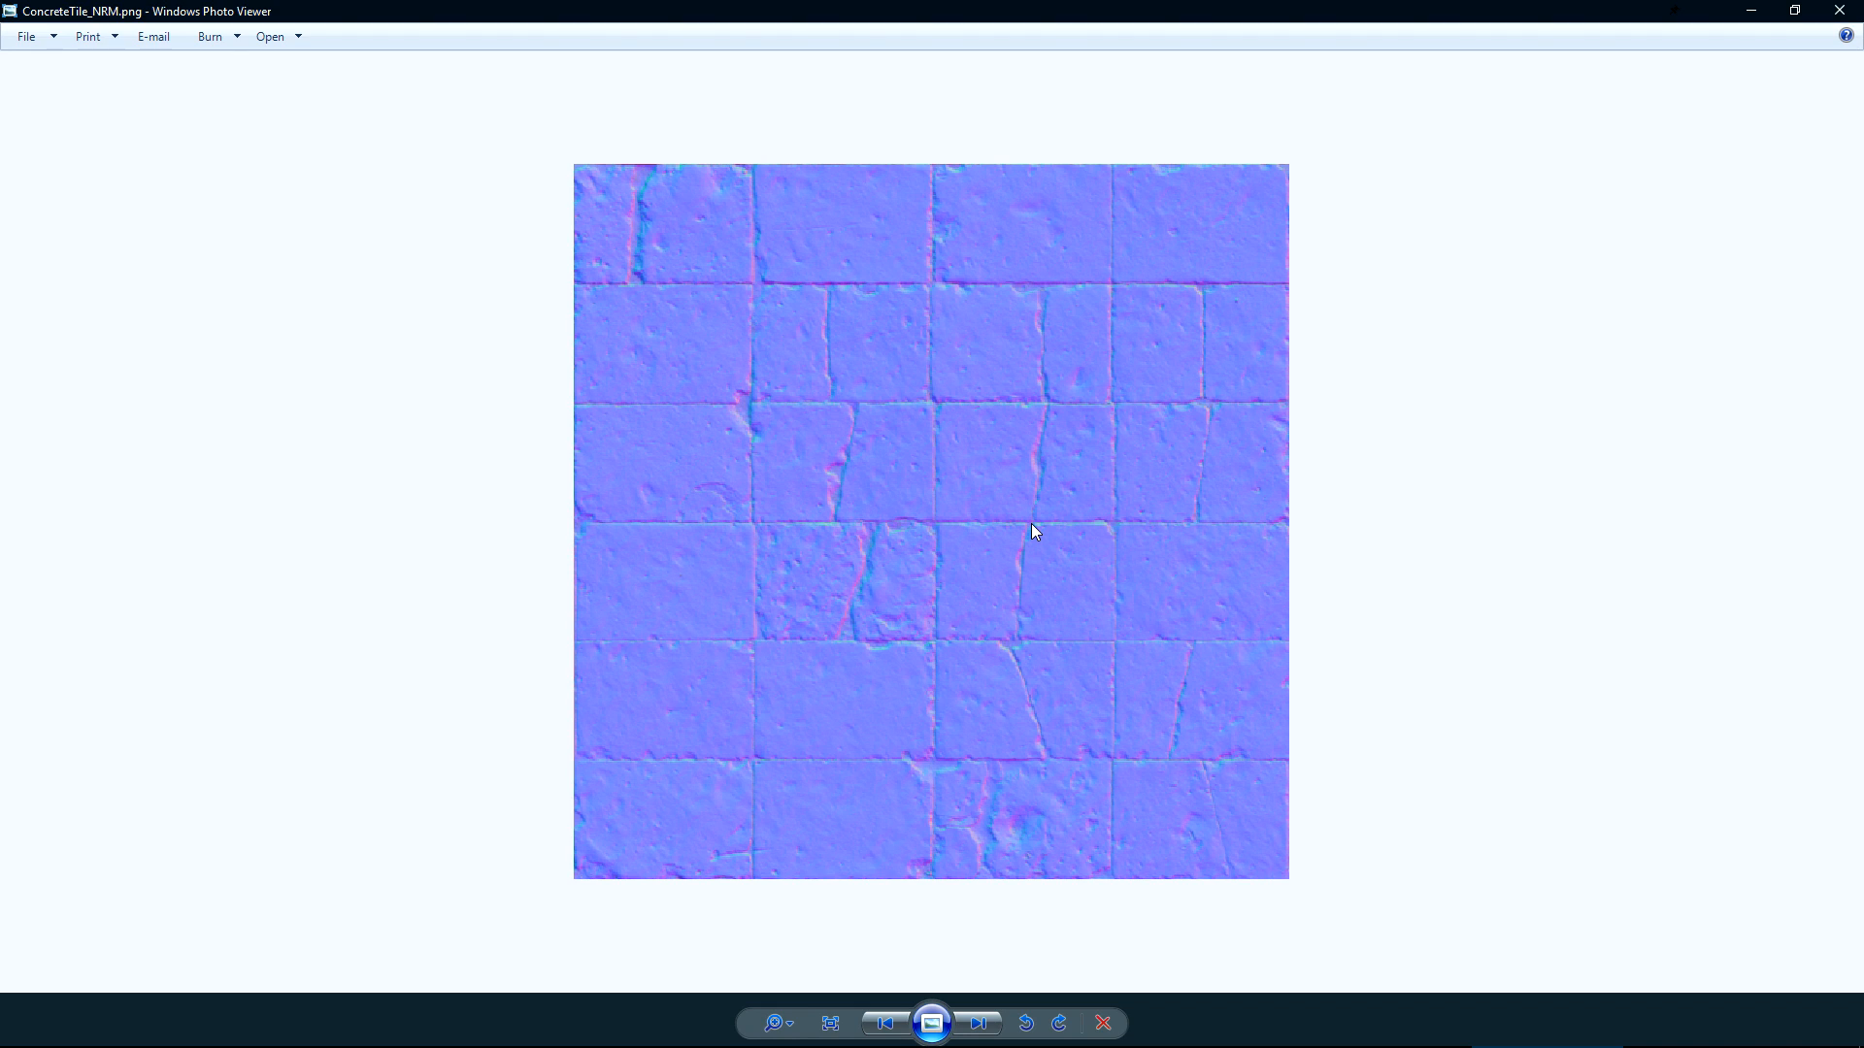
pyautogui.scroll(-2, 1031, 523)
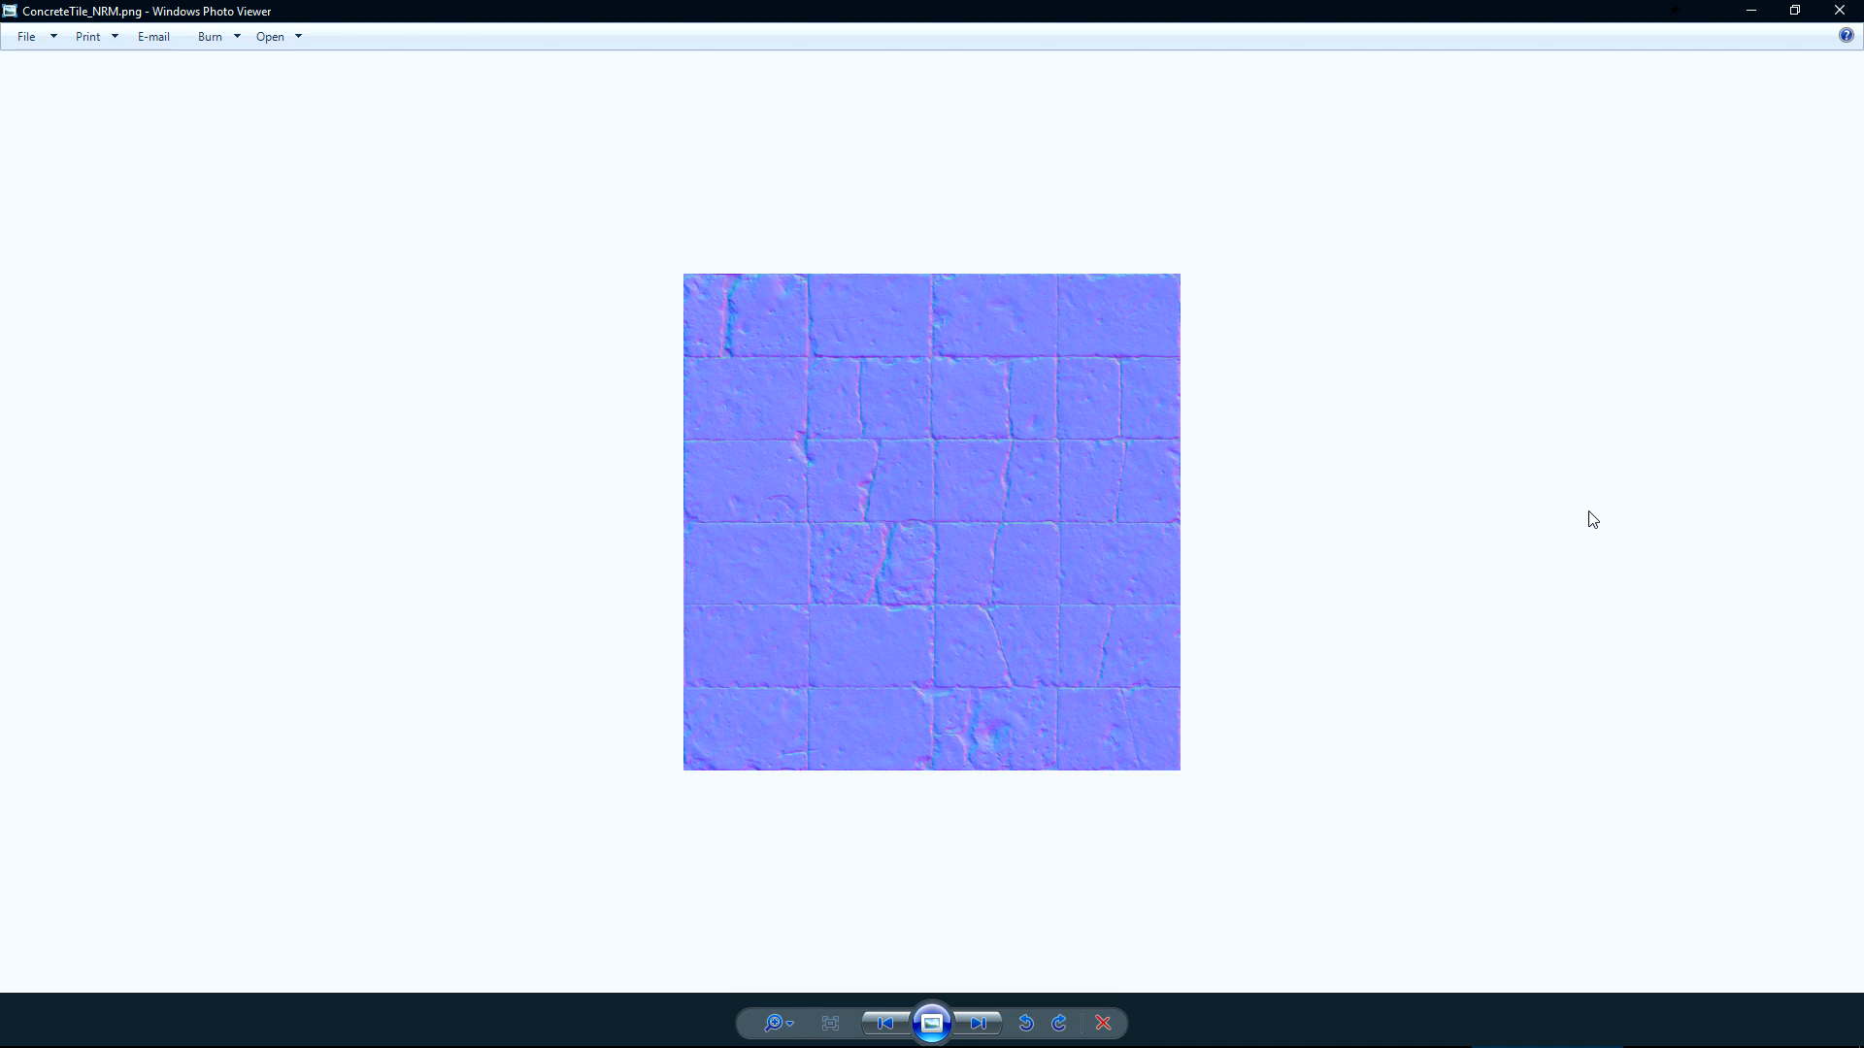
pyautogui.click(1752, 8)
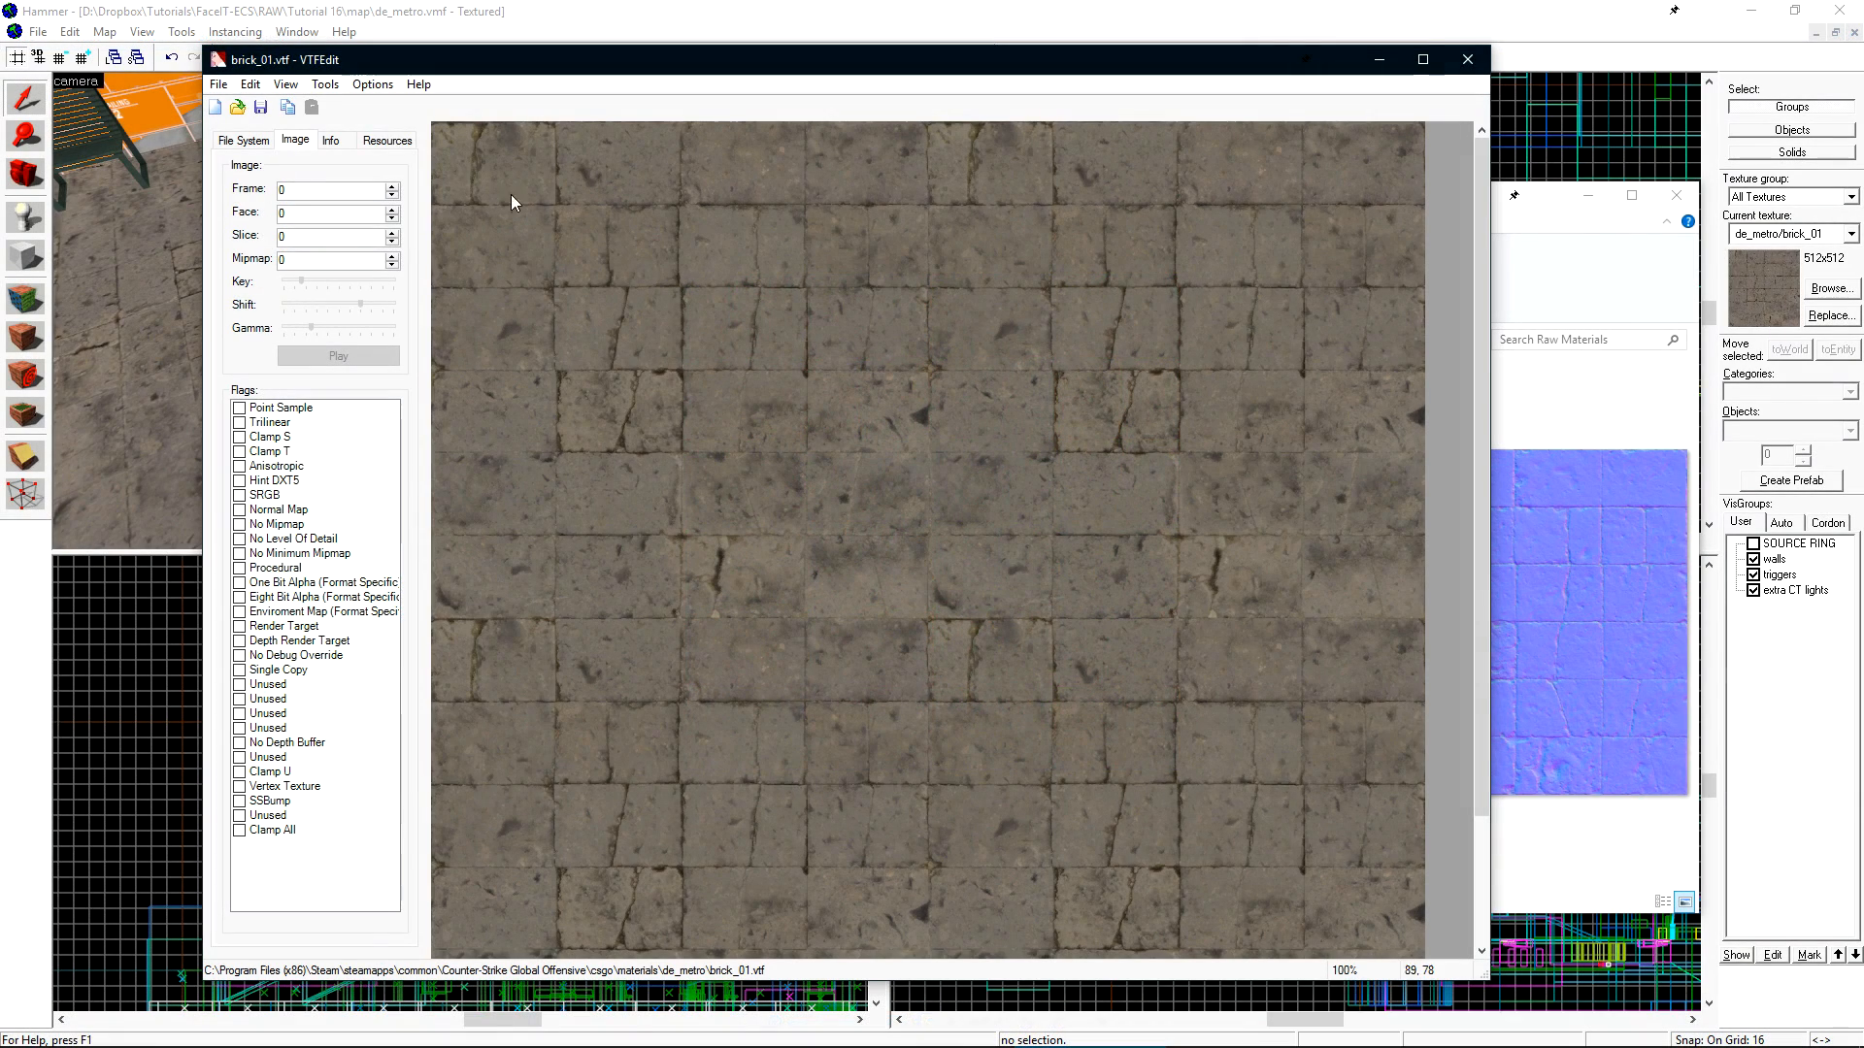
# - Import ConcreteTile_NRM.png from the Tutorial 16 Raw Materials folder into VTFEdit, accepting the existing VTF options
pyautogui.click(218, 84)
pyautogui.click(282, 206)
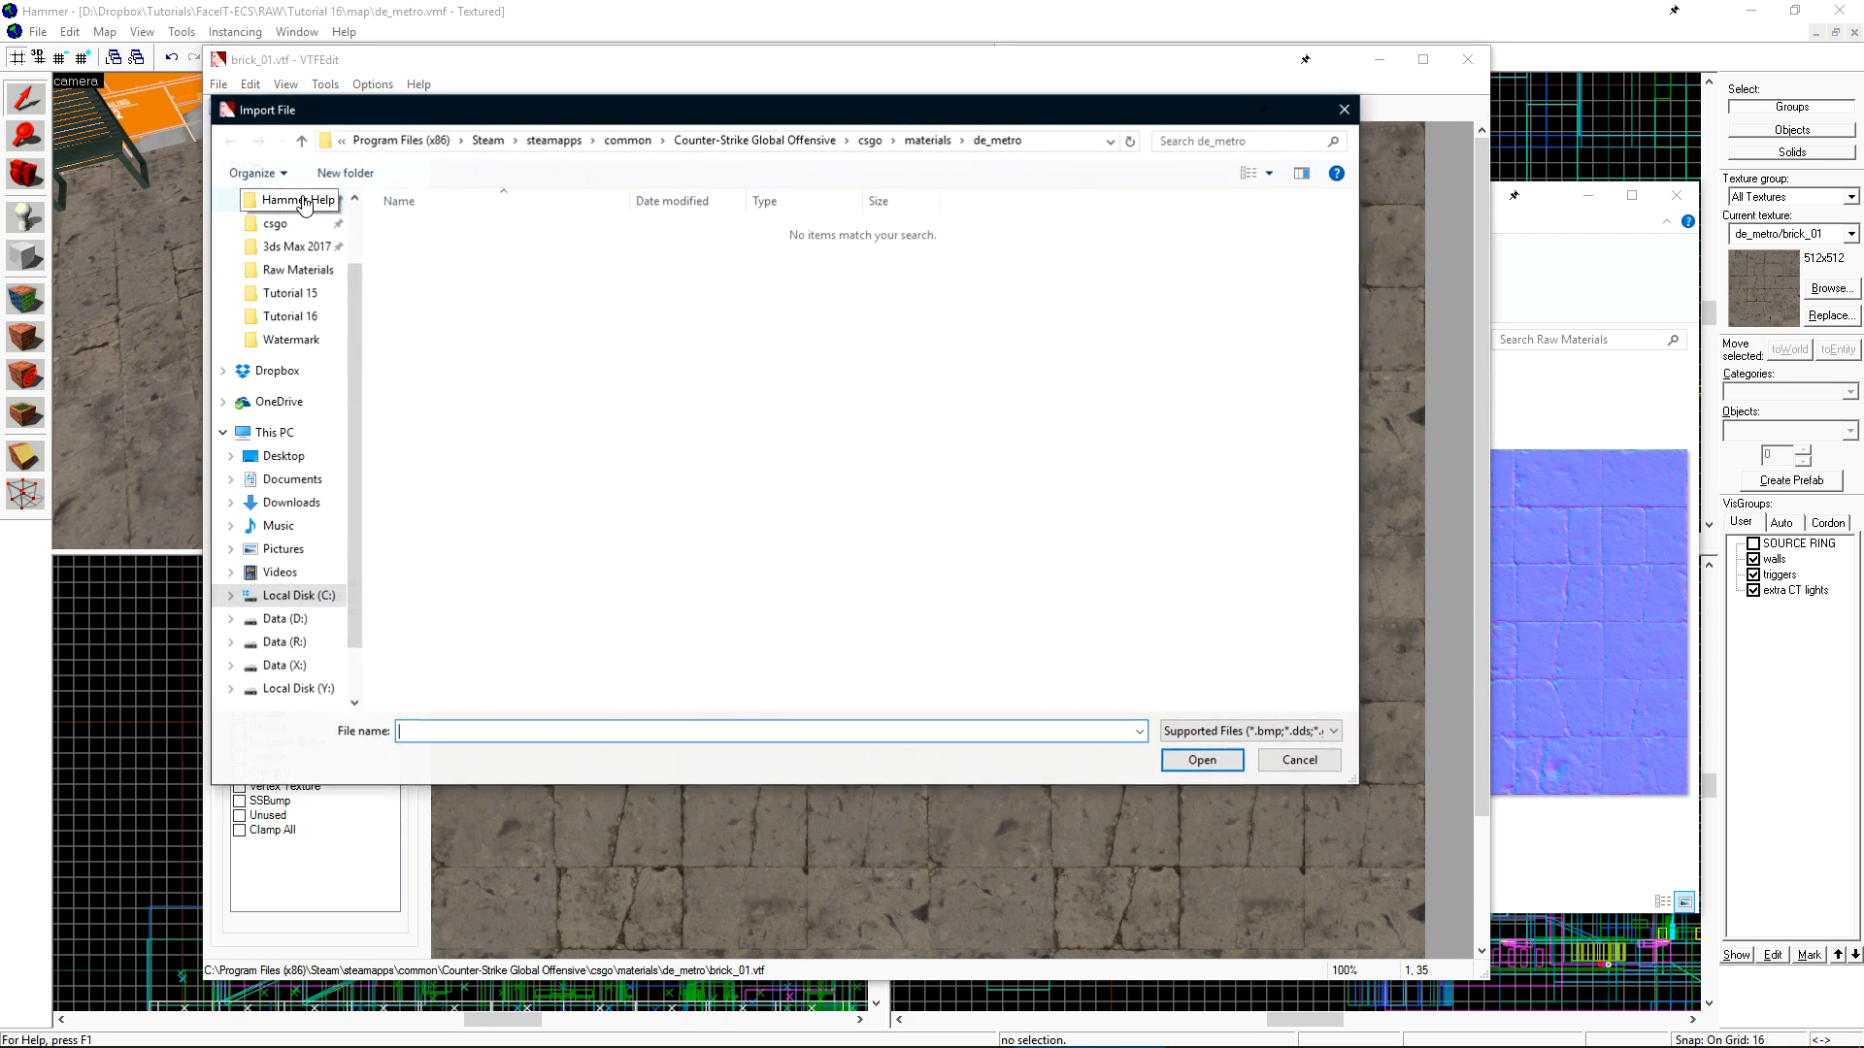
pyautogui.click(1055, 148)
pyautogui.write('D:\\Dropbox\\Tutorials\\FaceIT-ECS\\RAW\\Tutorial 16\\Raw Materials')
pyautogui.press('Return')
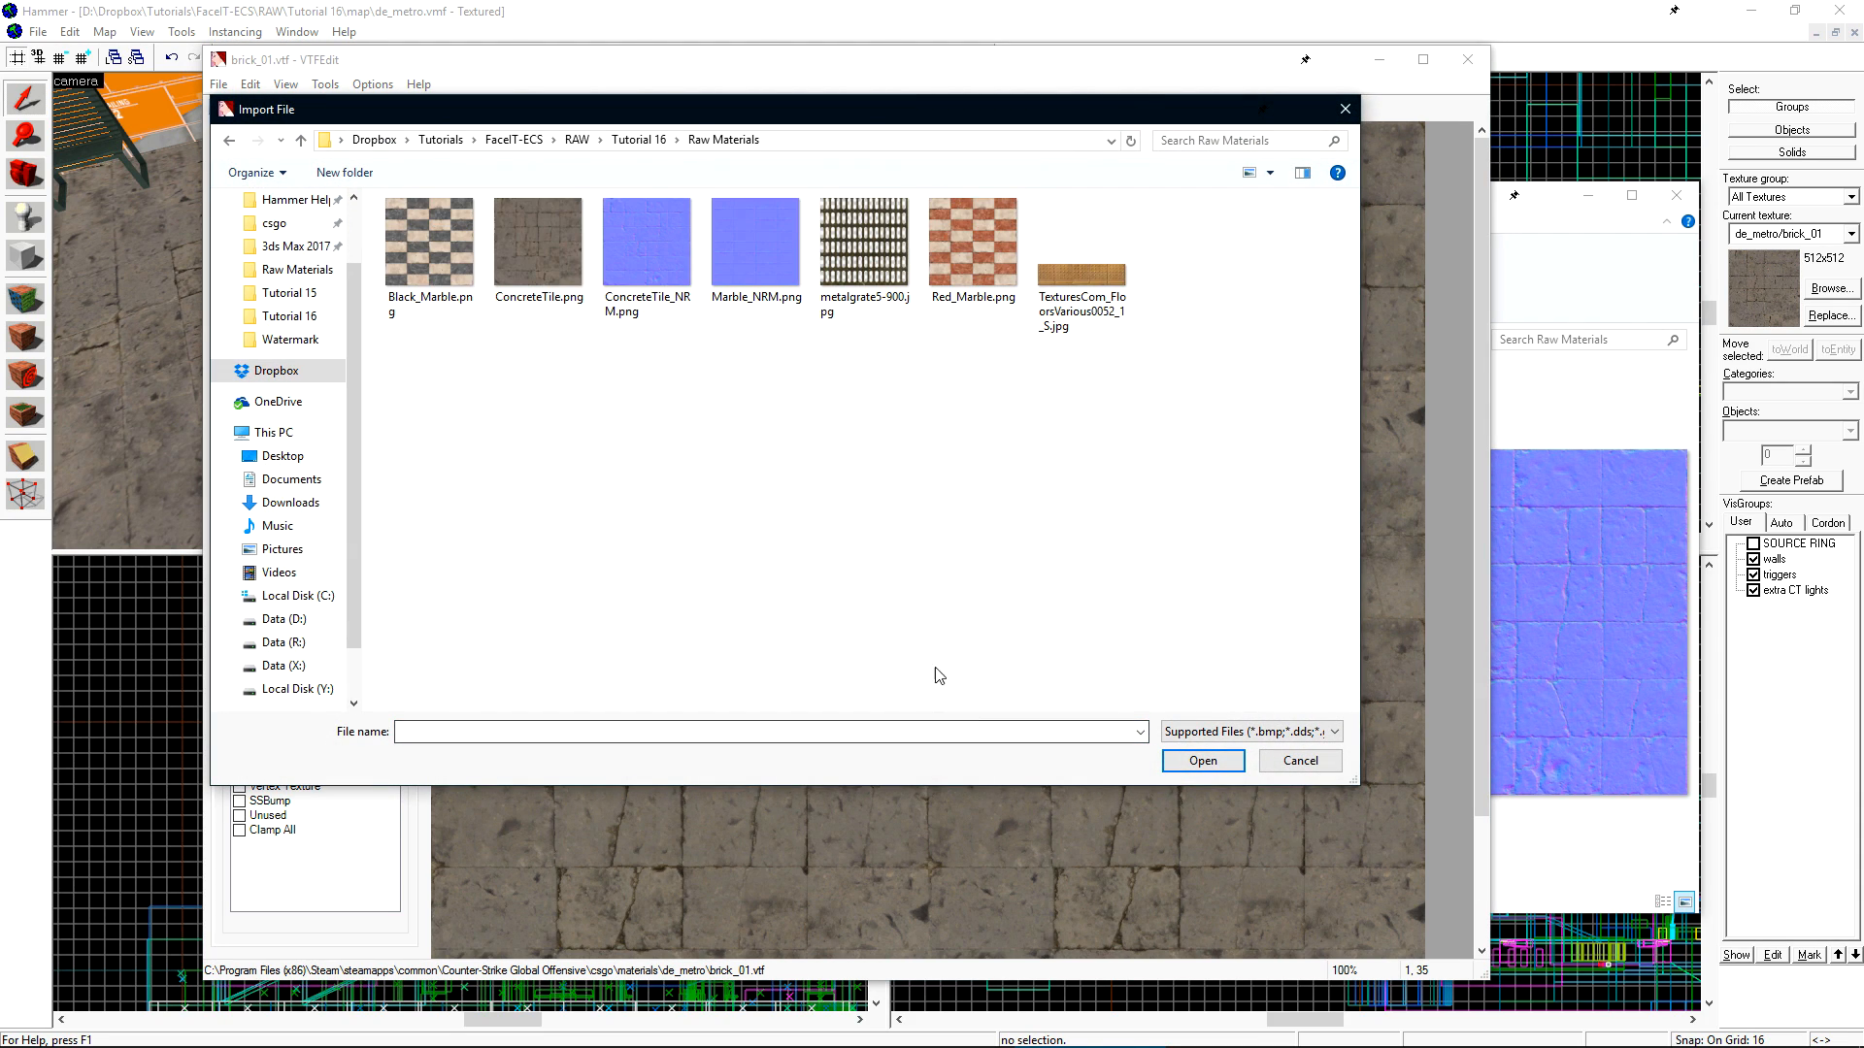
pyautogui.click(631, 258)
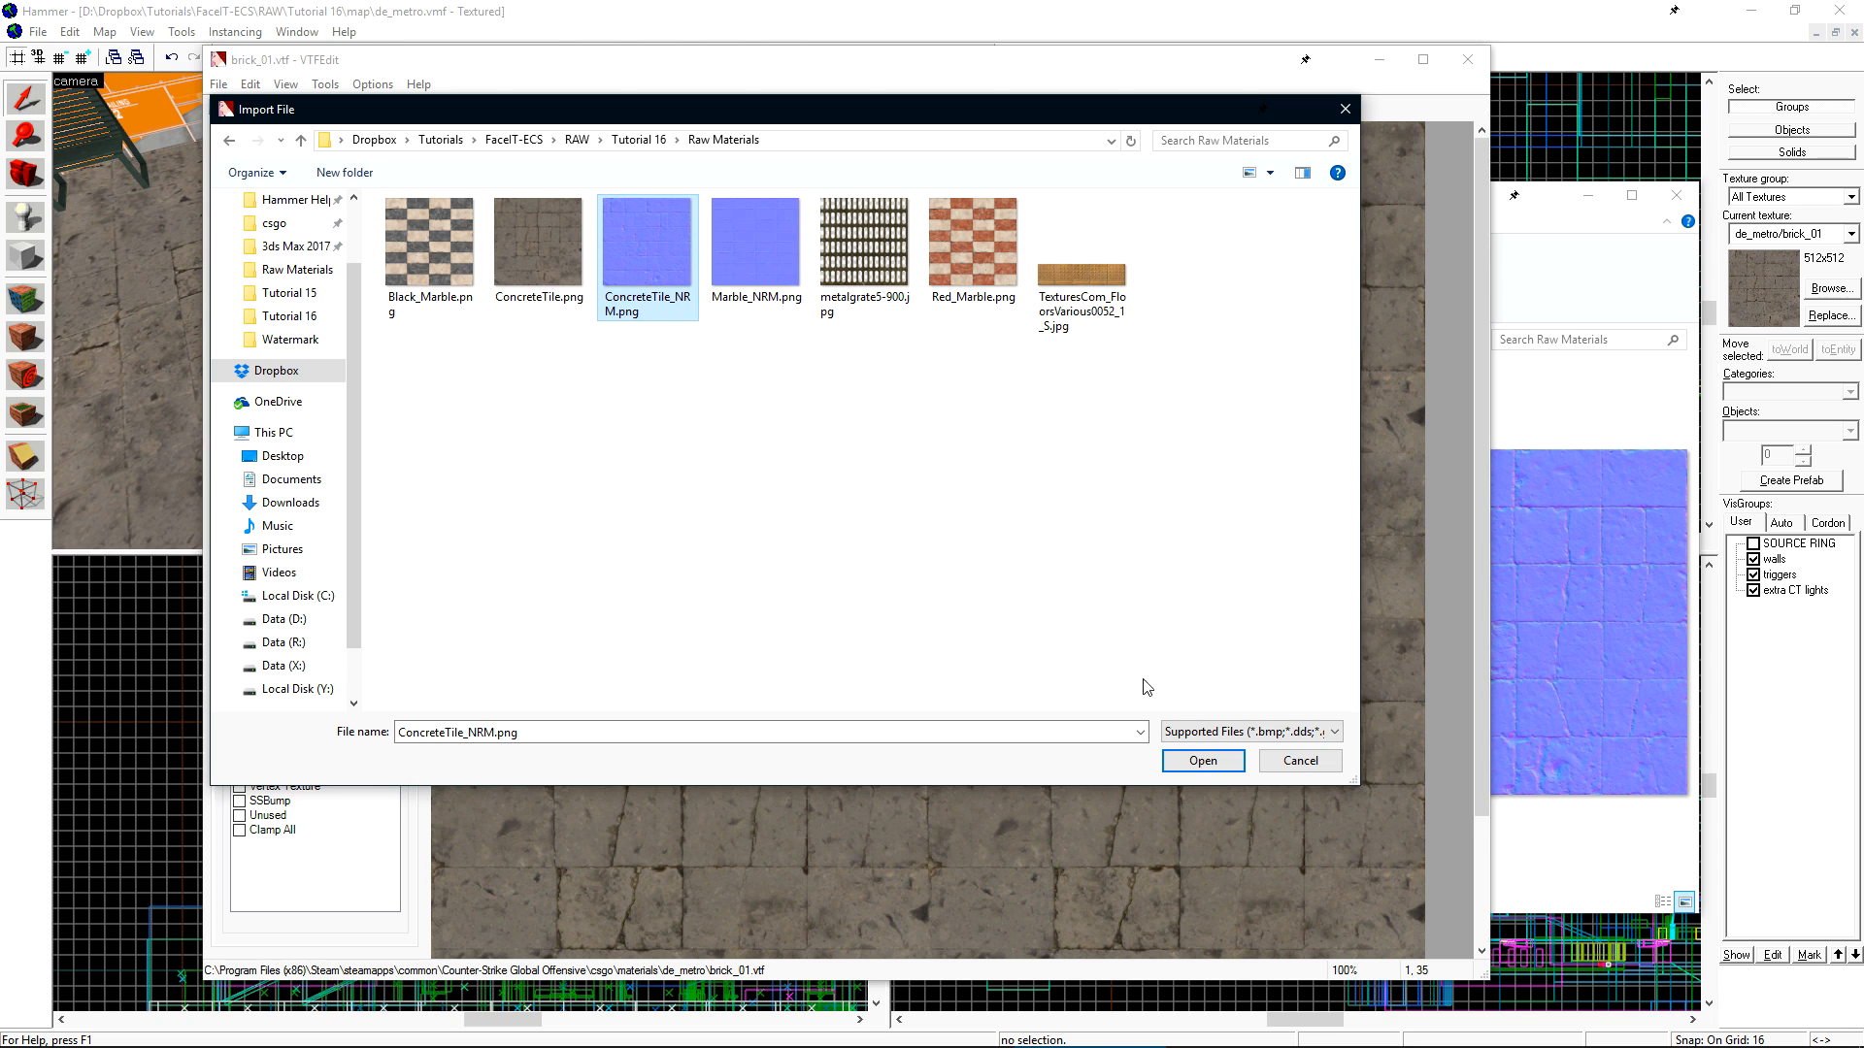
pyautogui.click(1215, 764)
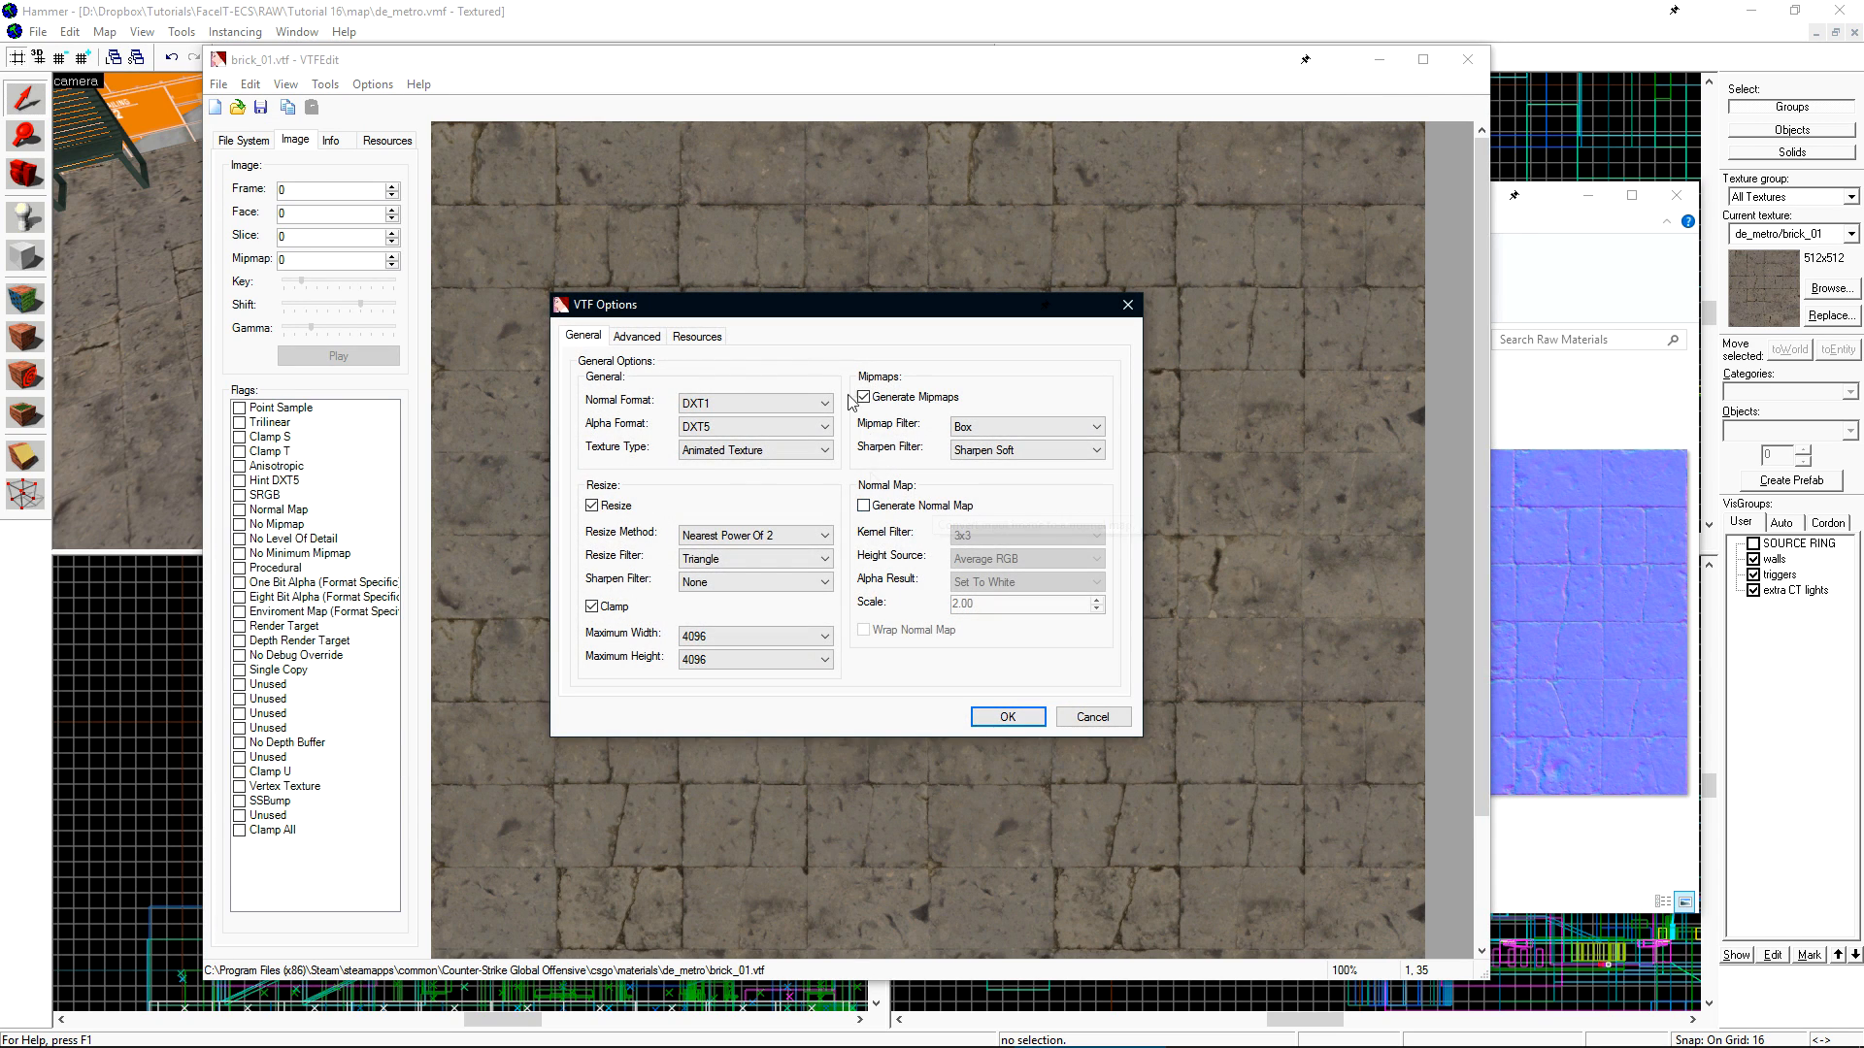
pyautogui.click(1006, 715)
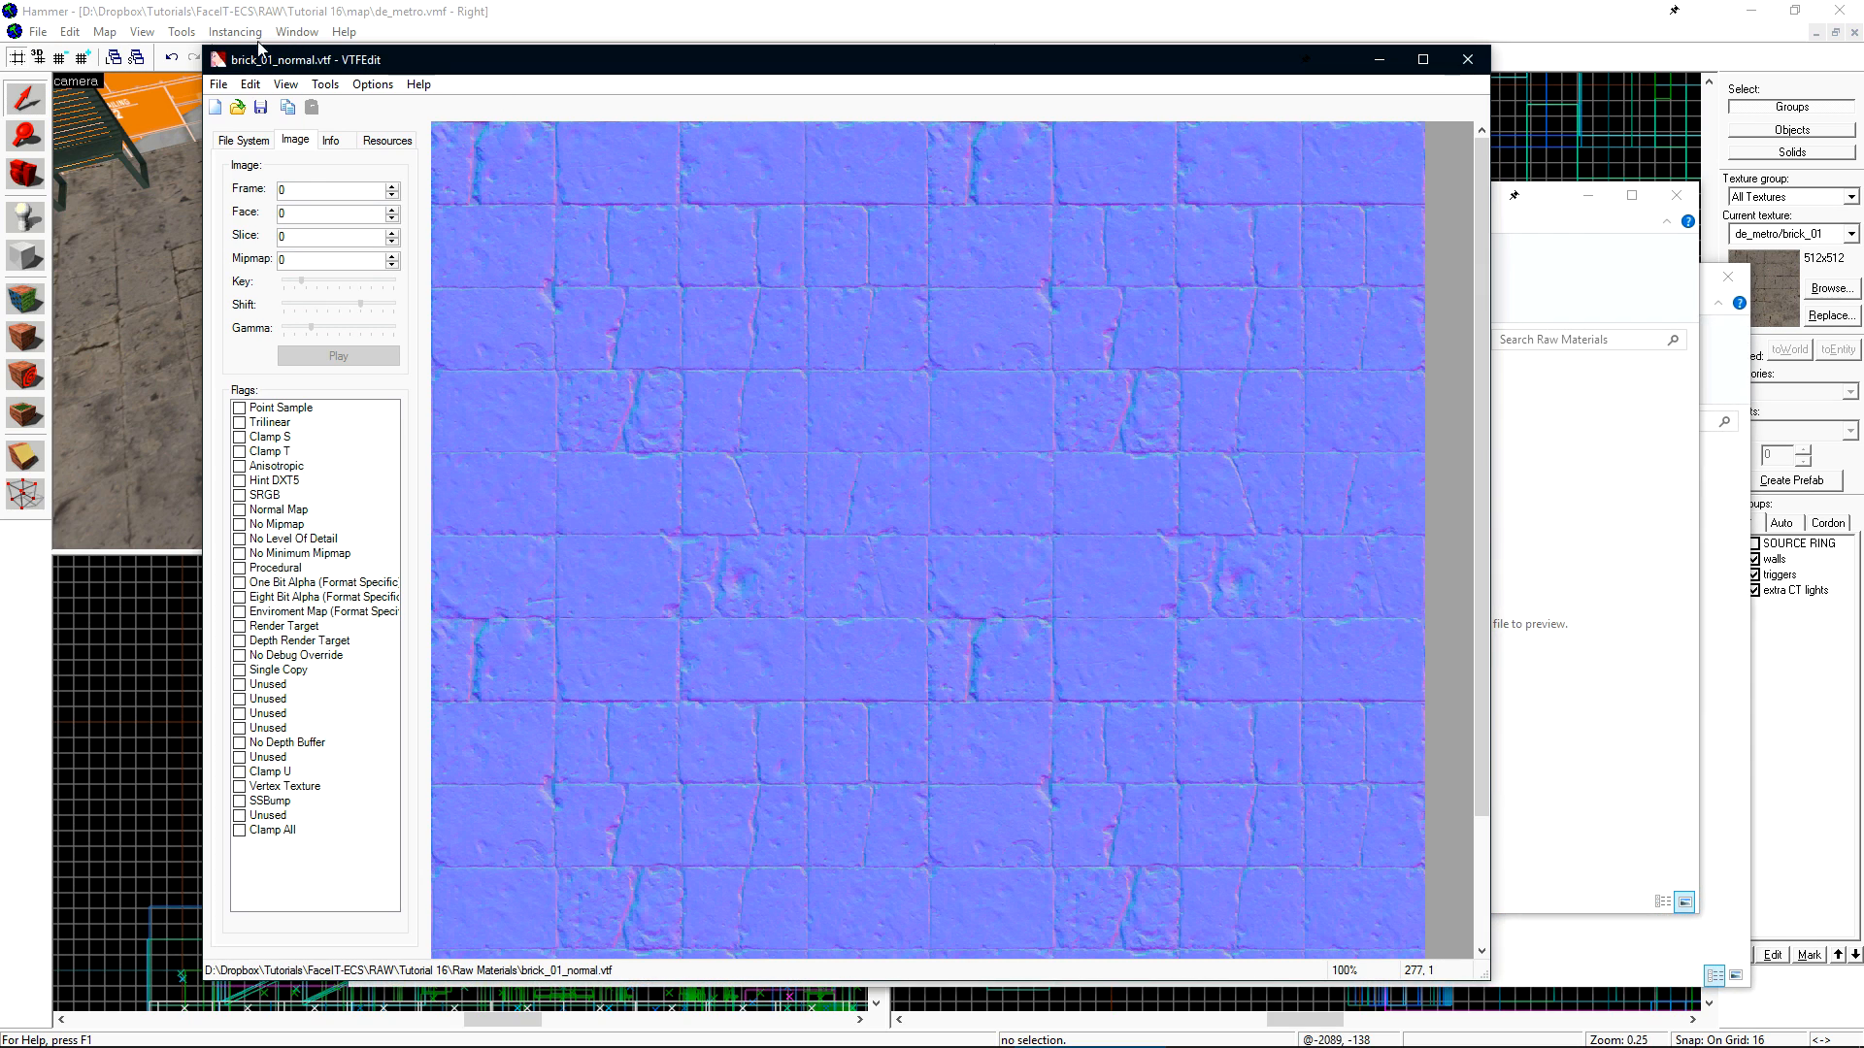
# - Start saving the brick normal map as a new VTF and set the destination to the csgo\materials\de_metro folder
pyautogui.click(219, 85)
pyautogui.click(341, 174)
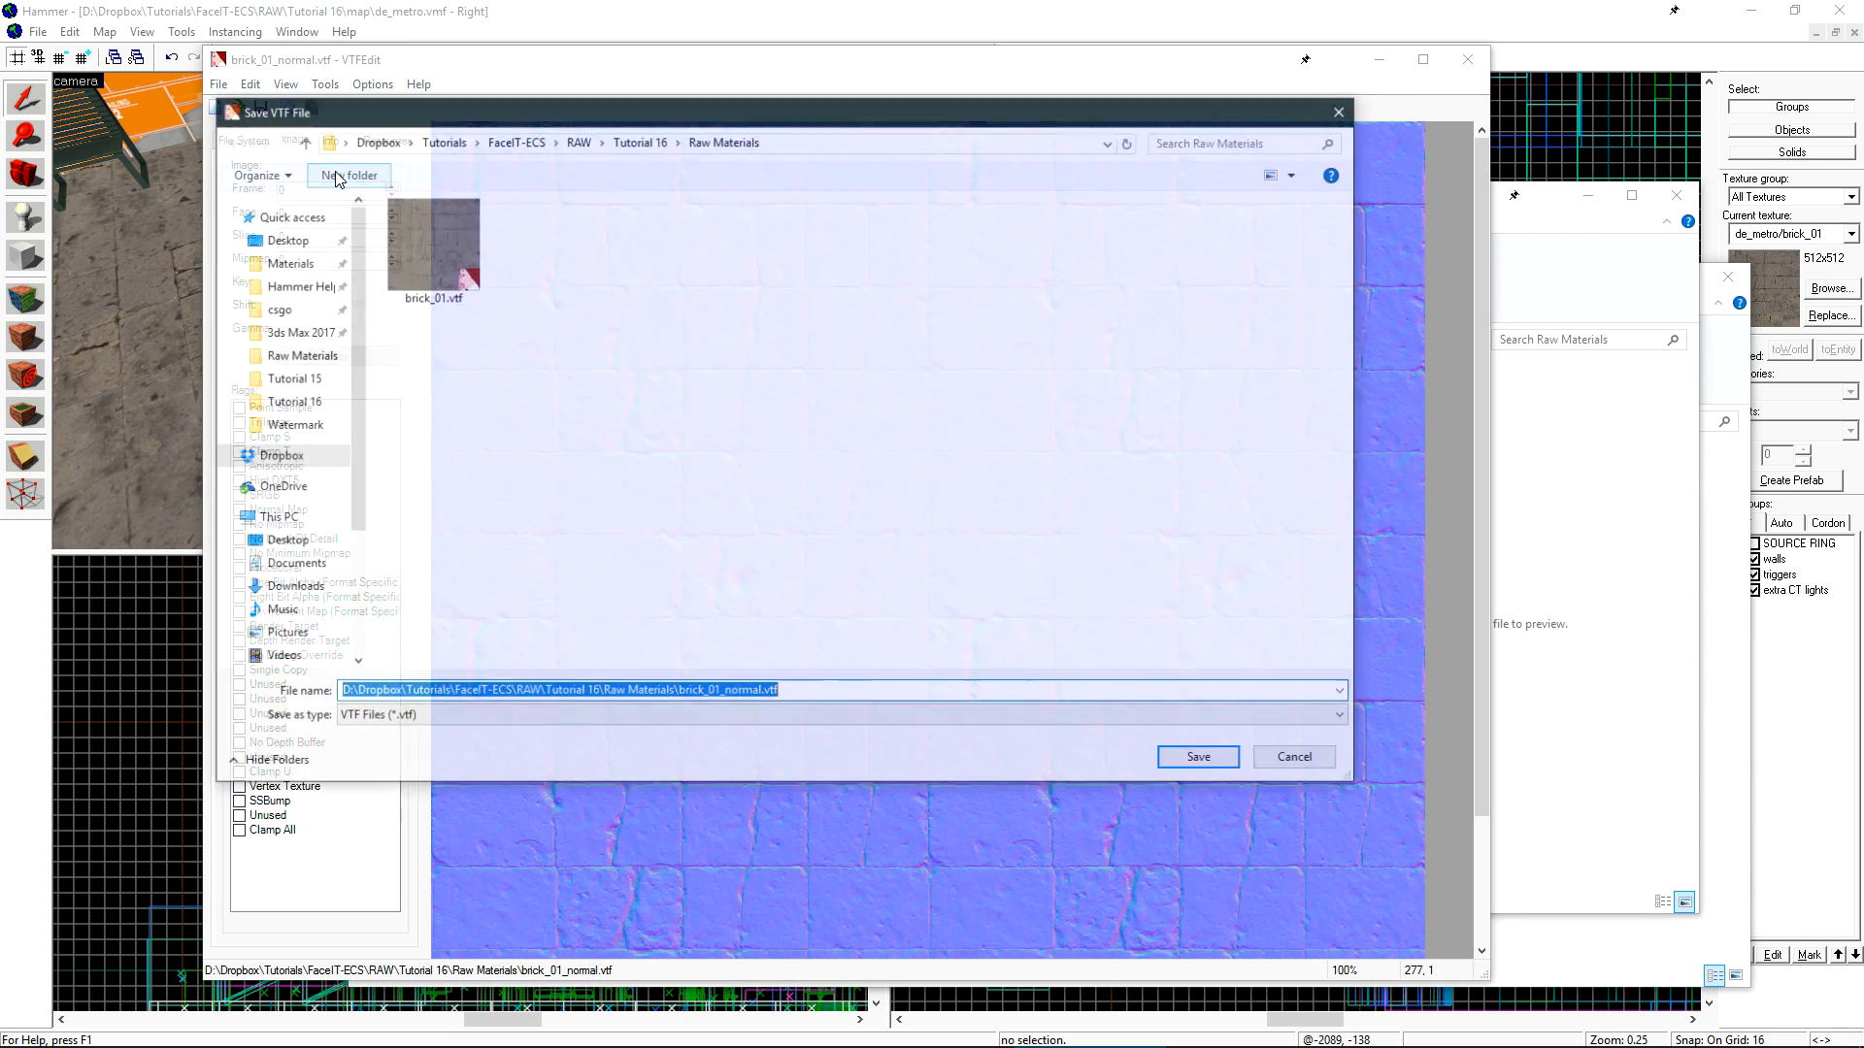
pyautogui.click(1739, 504)
pyautogui.click(1355, 422)
pyautogui.hotkey('ctrl', 'c')
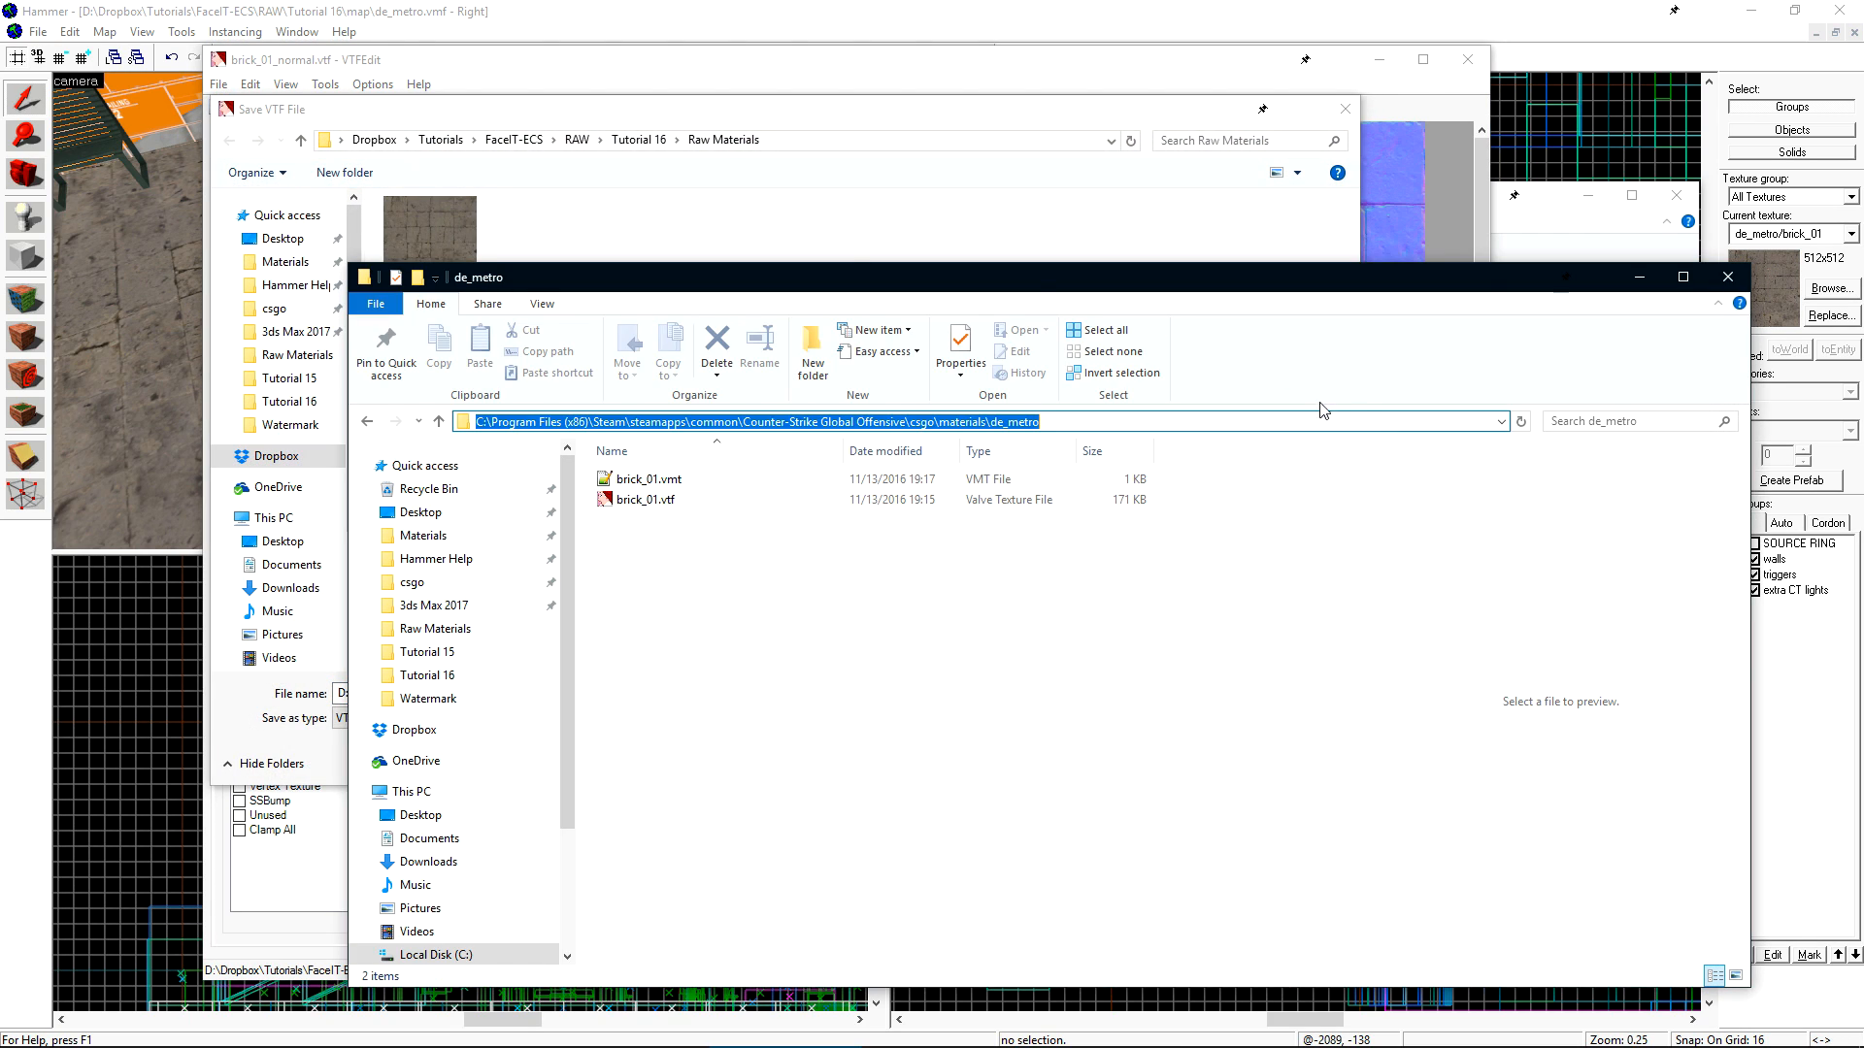
pyautogui.click(843, 147)
pyautogui.hotkey('ctrl', 'v')
pyautogui.press('Return')
# - Name the normal map file brick_01_normal.vtf and save it
pyautogui.click(432, 228)
pyautogui.doubleClick(378, 693)
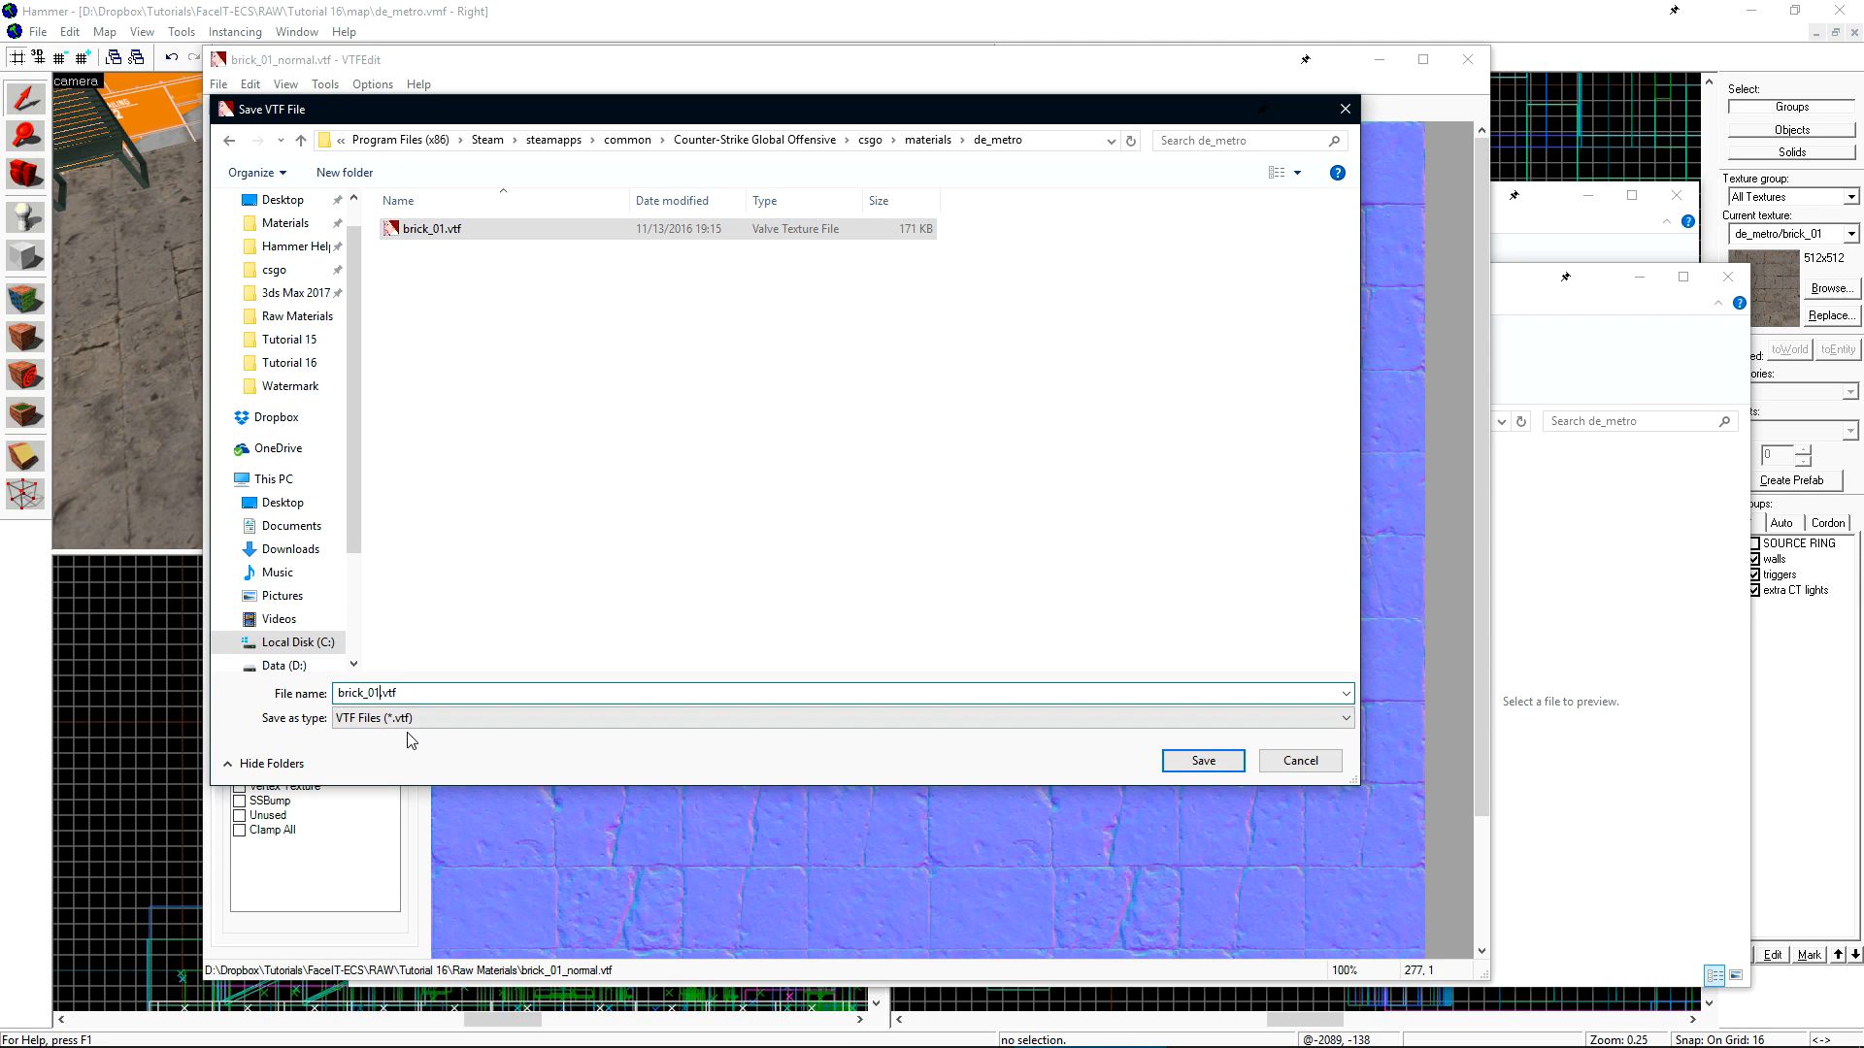
pyautogui.write('_norm')
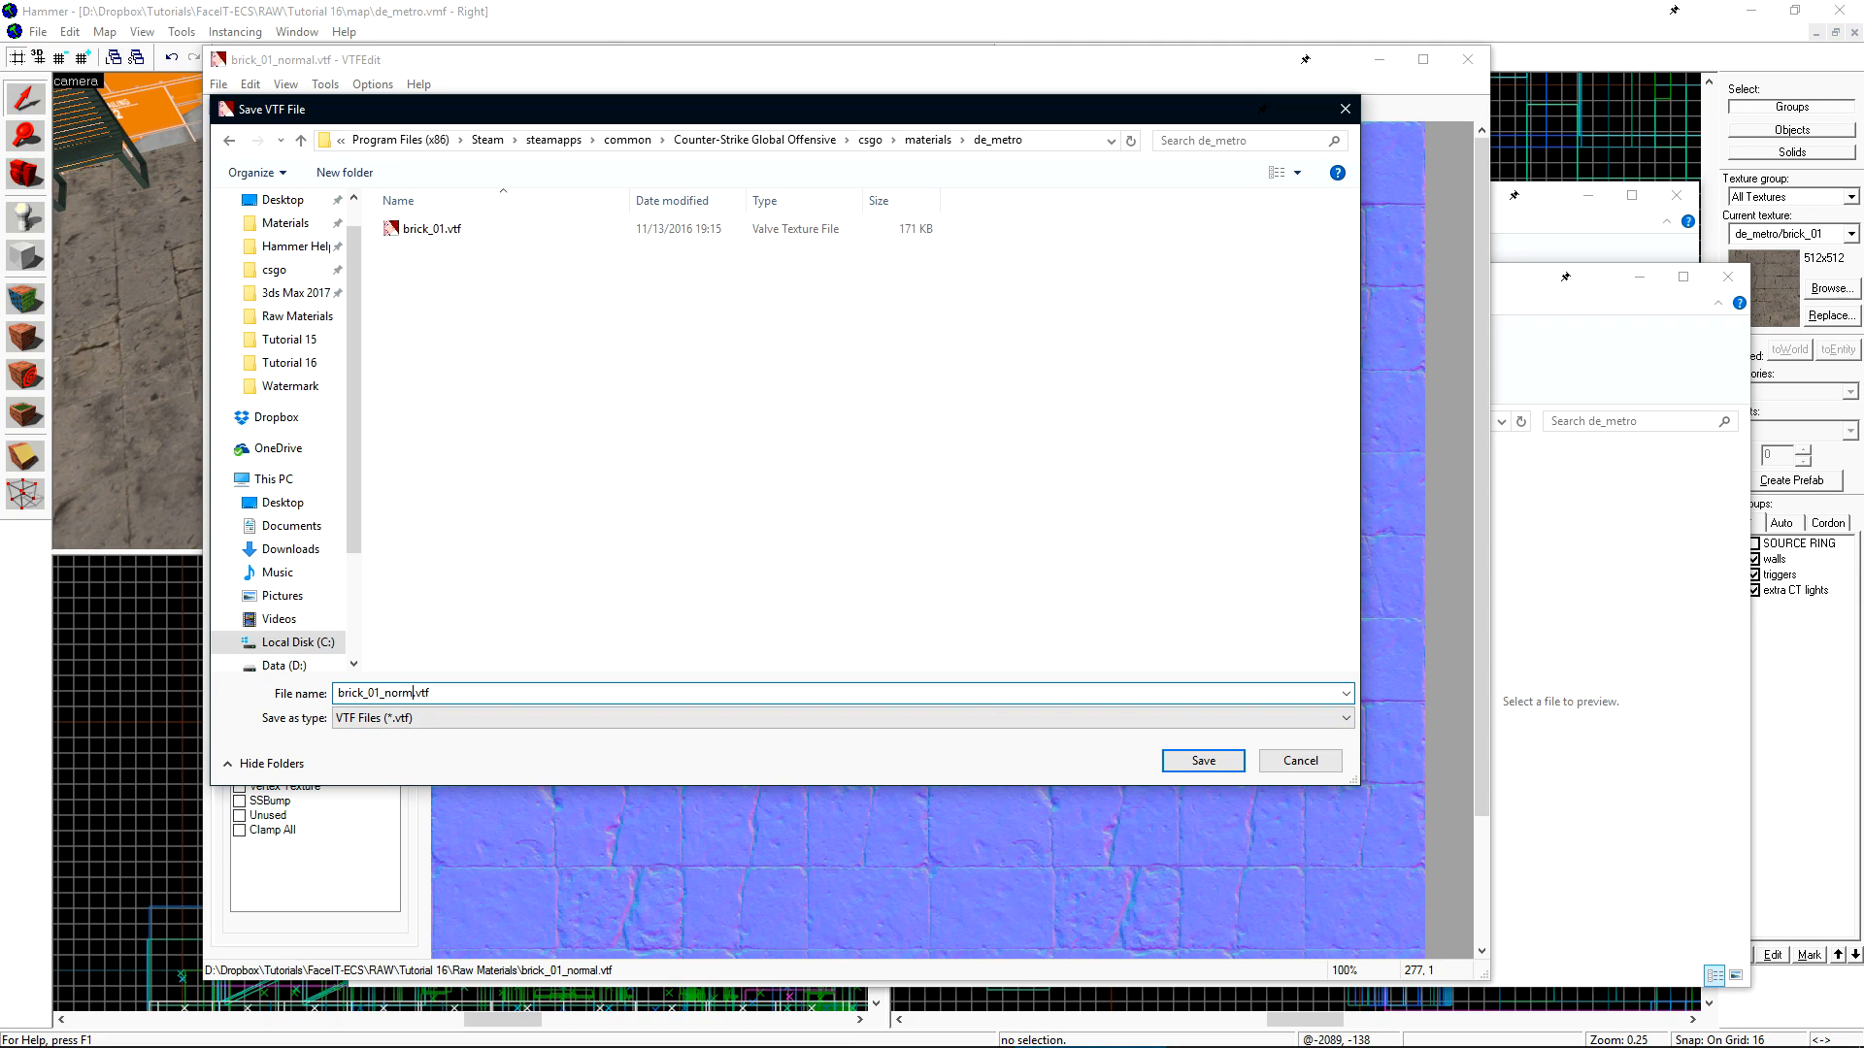
pyautogui.write('al')
pyautogui.press('Return')
# - Duplicate brick_01.vmt in the de_metro materials folder and rename the copy brick_01_bumped.vmt
pyautogui.hotkey('alt', 'Tab')
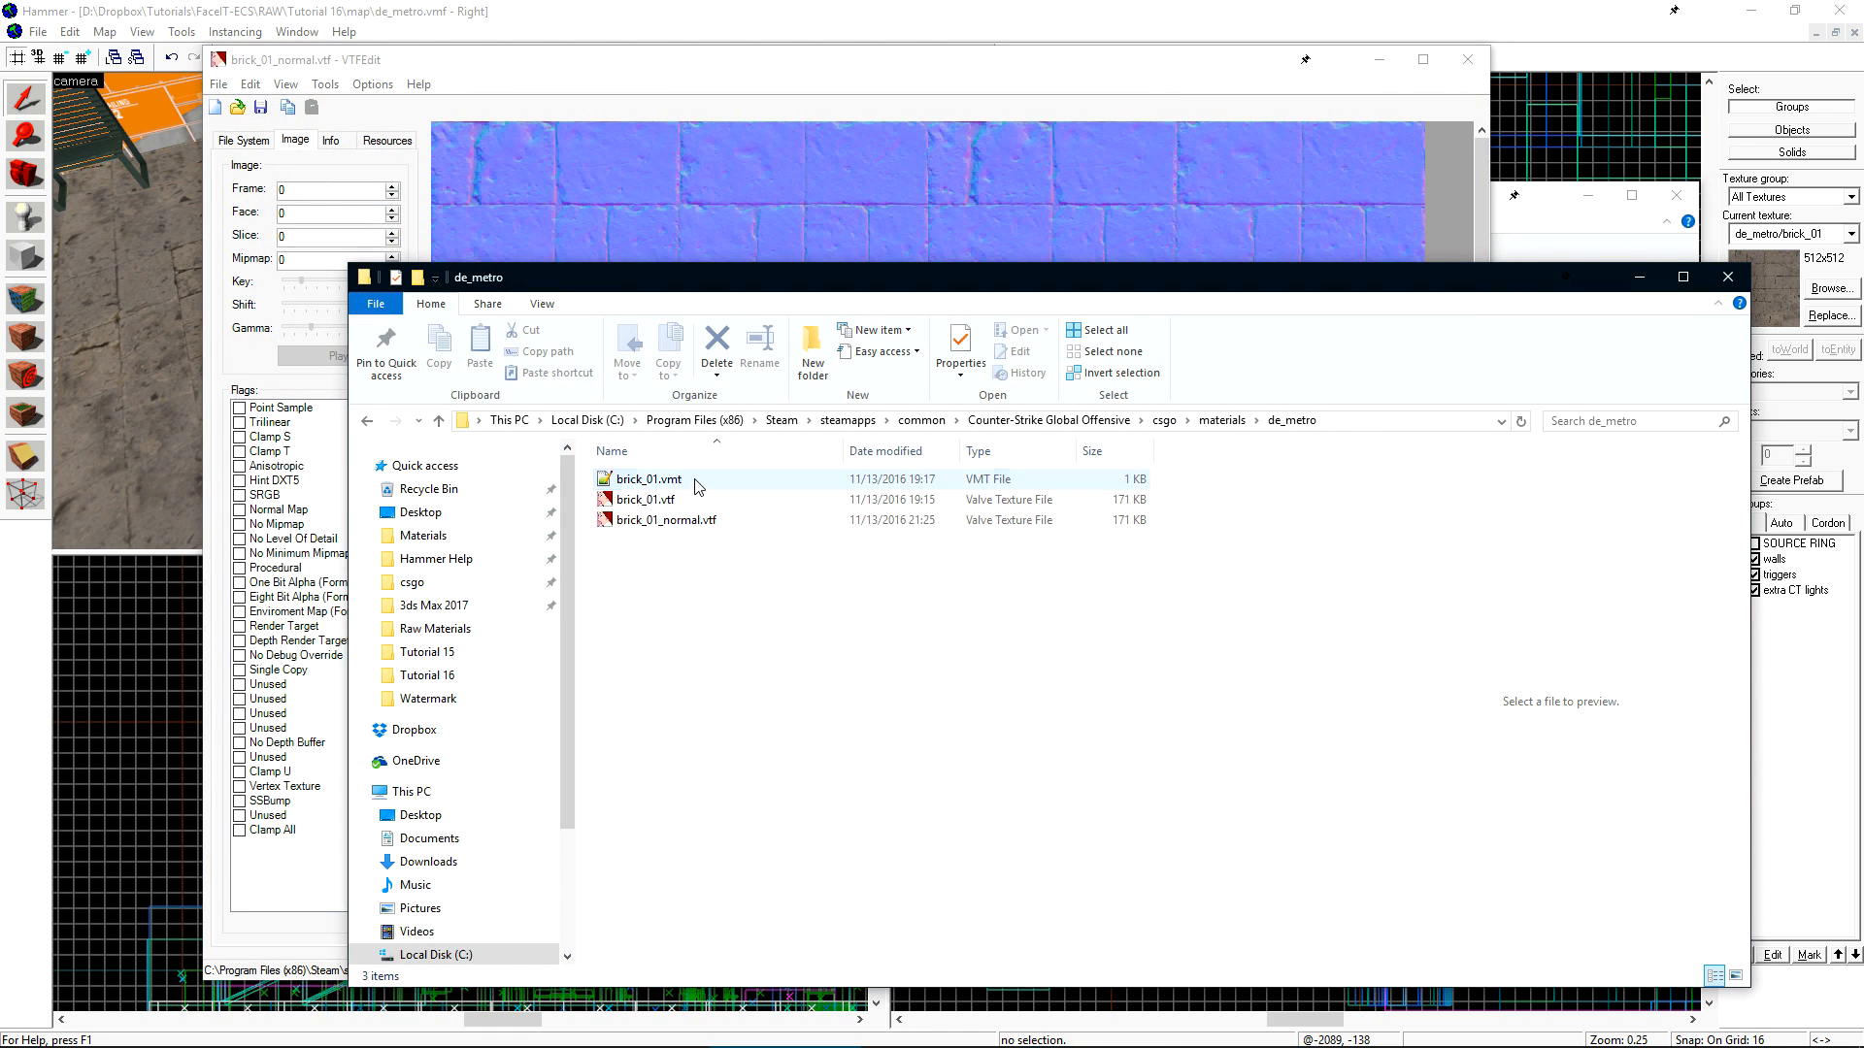
pyautogui.moveTo(715, 482)
pyautogui.mouseDown()
pyautogui.moveTo(1007, 624)
pyautogui.moveTo(723, 497)
pyautogui.mouseUp()
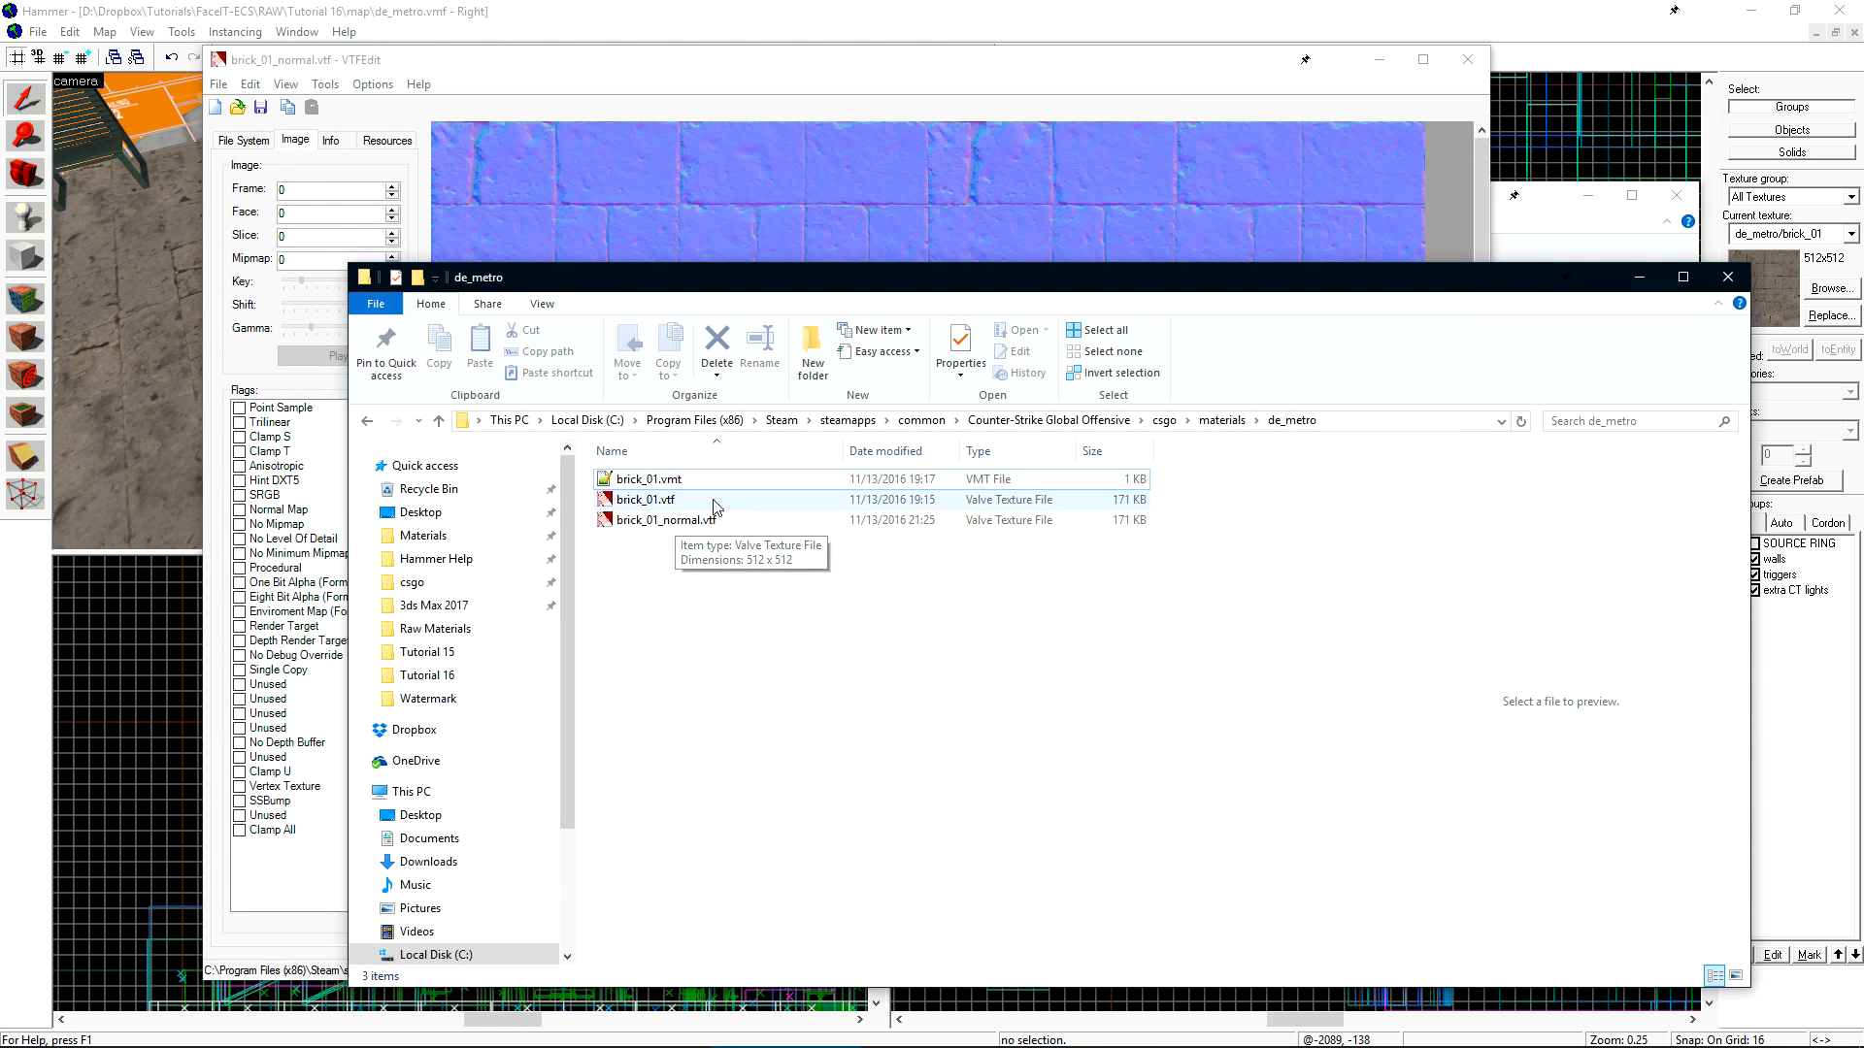
pyautogui.press('space')
pyautogui.hotkey('ctrl', 'c')
pyautogui.hotkey('ctrl', 'v')
pyautogui.press('F2')
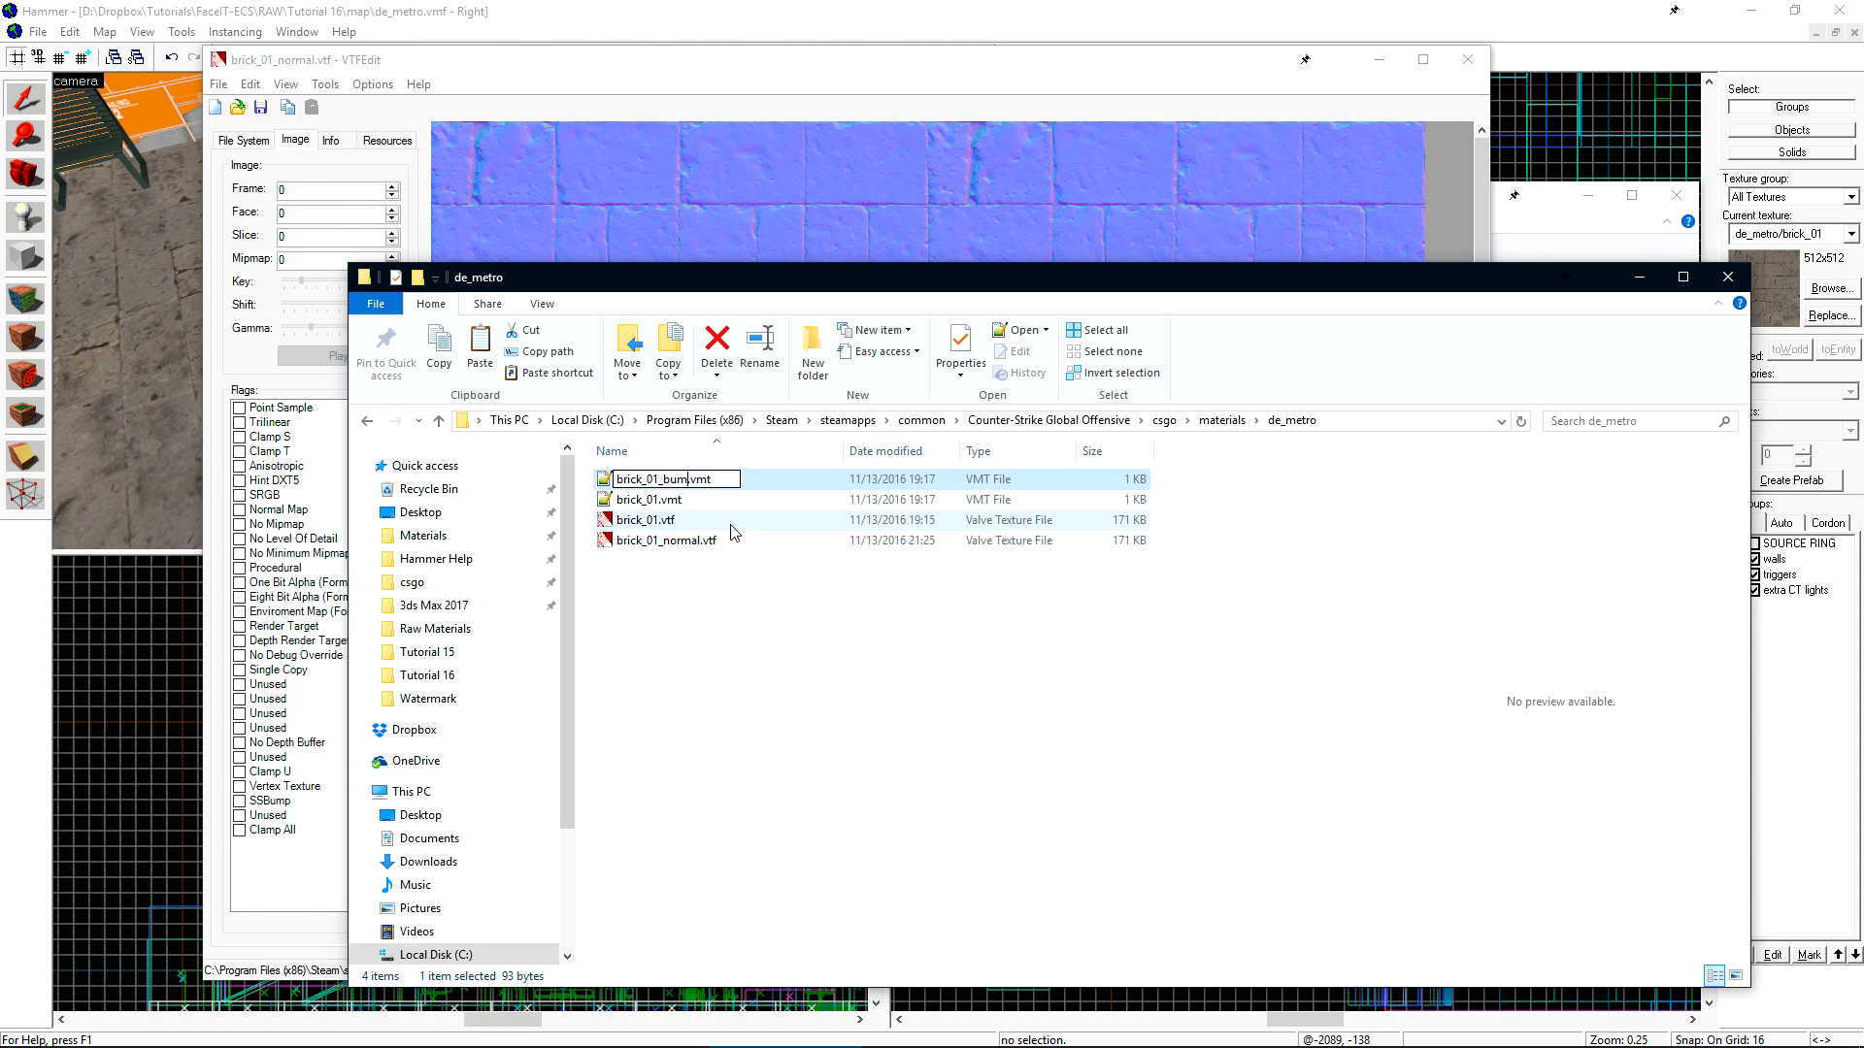
pyautogui.write('brick_01_bumped')
pyautogui.press('Return')
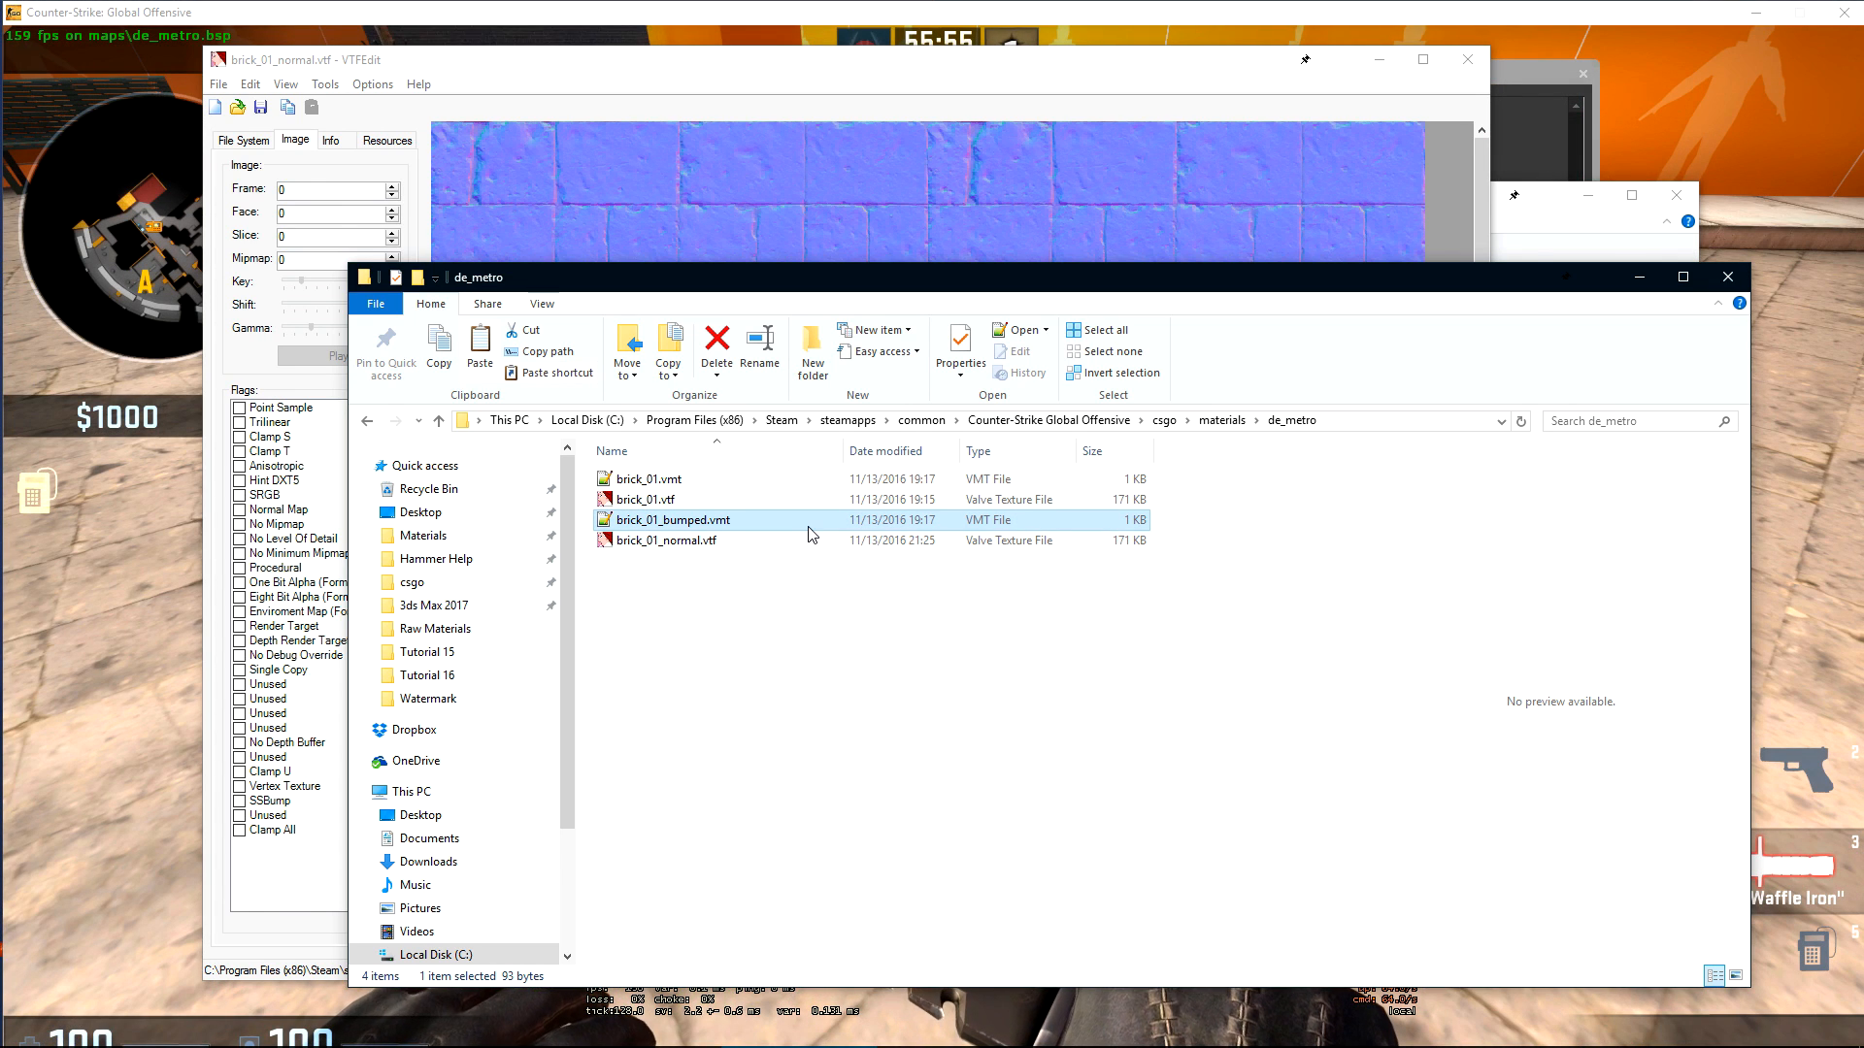
# - Open brick_01_bumped.vmt in Notepad++ and add a "$bumpmap" line below "$surfaceprop", reusing the de_metro/brick_01 path from "$basetexture"
pyautogui.doubleClick(804, 528)
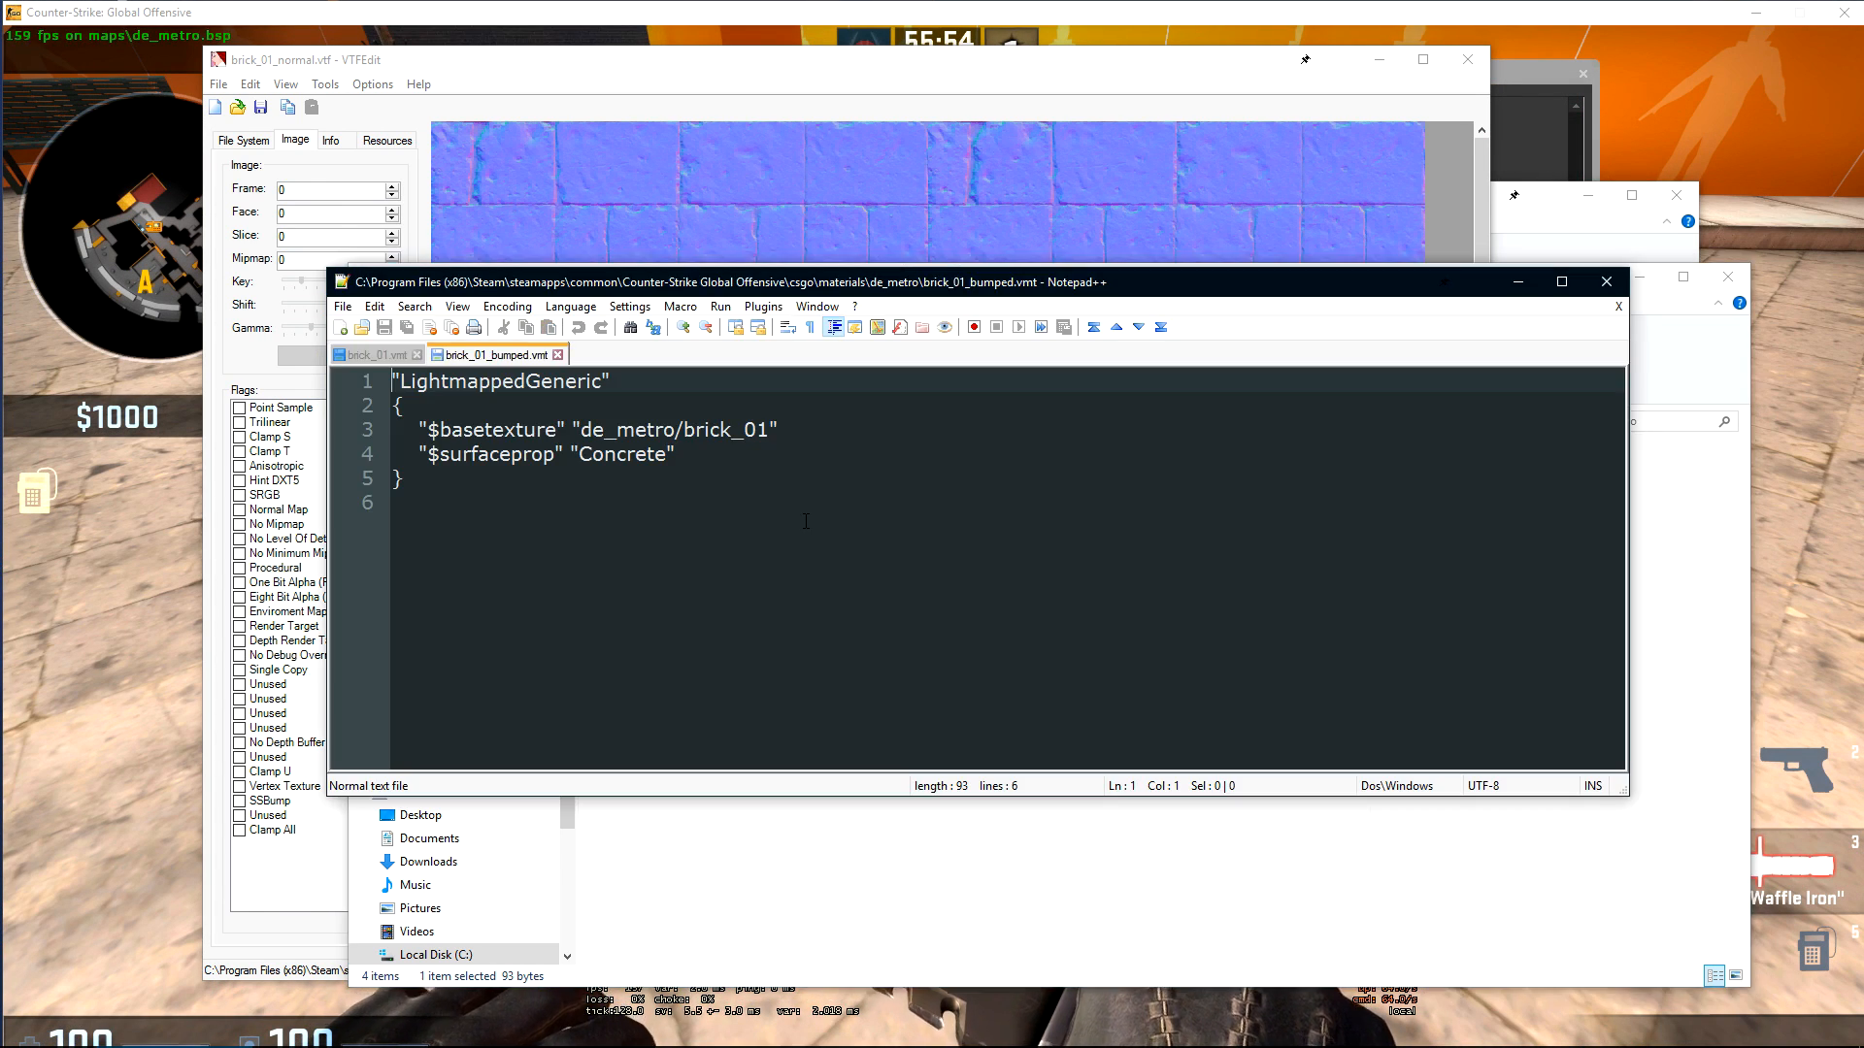
pyautogui.click(735, 447)
pyautogui.press('Return')
pyautogui.write('"')
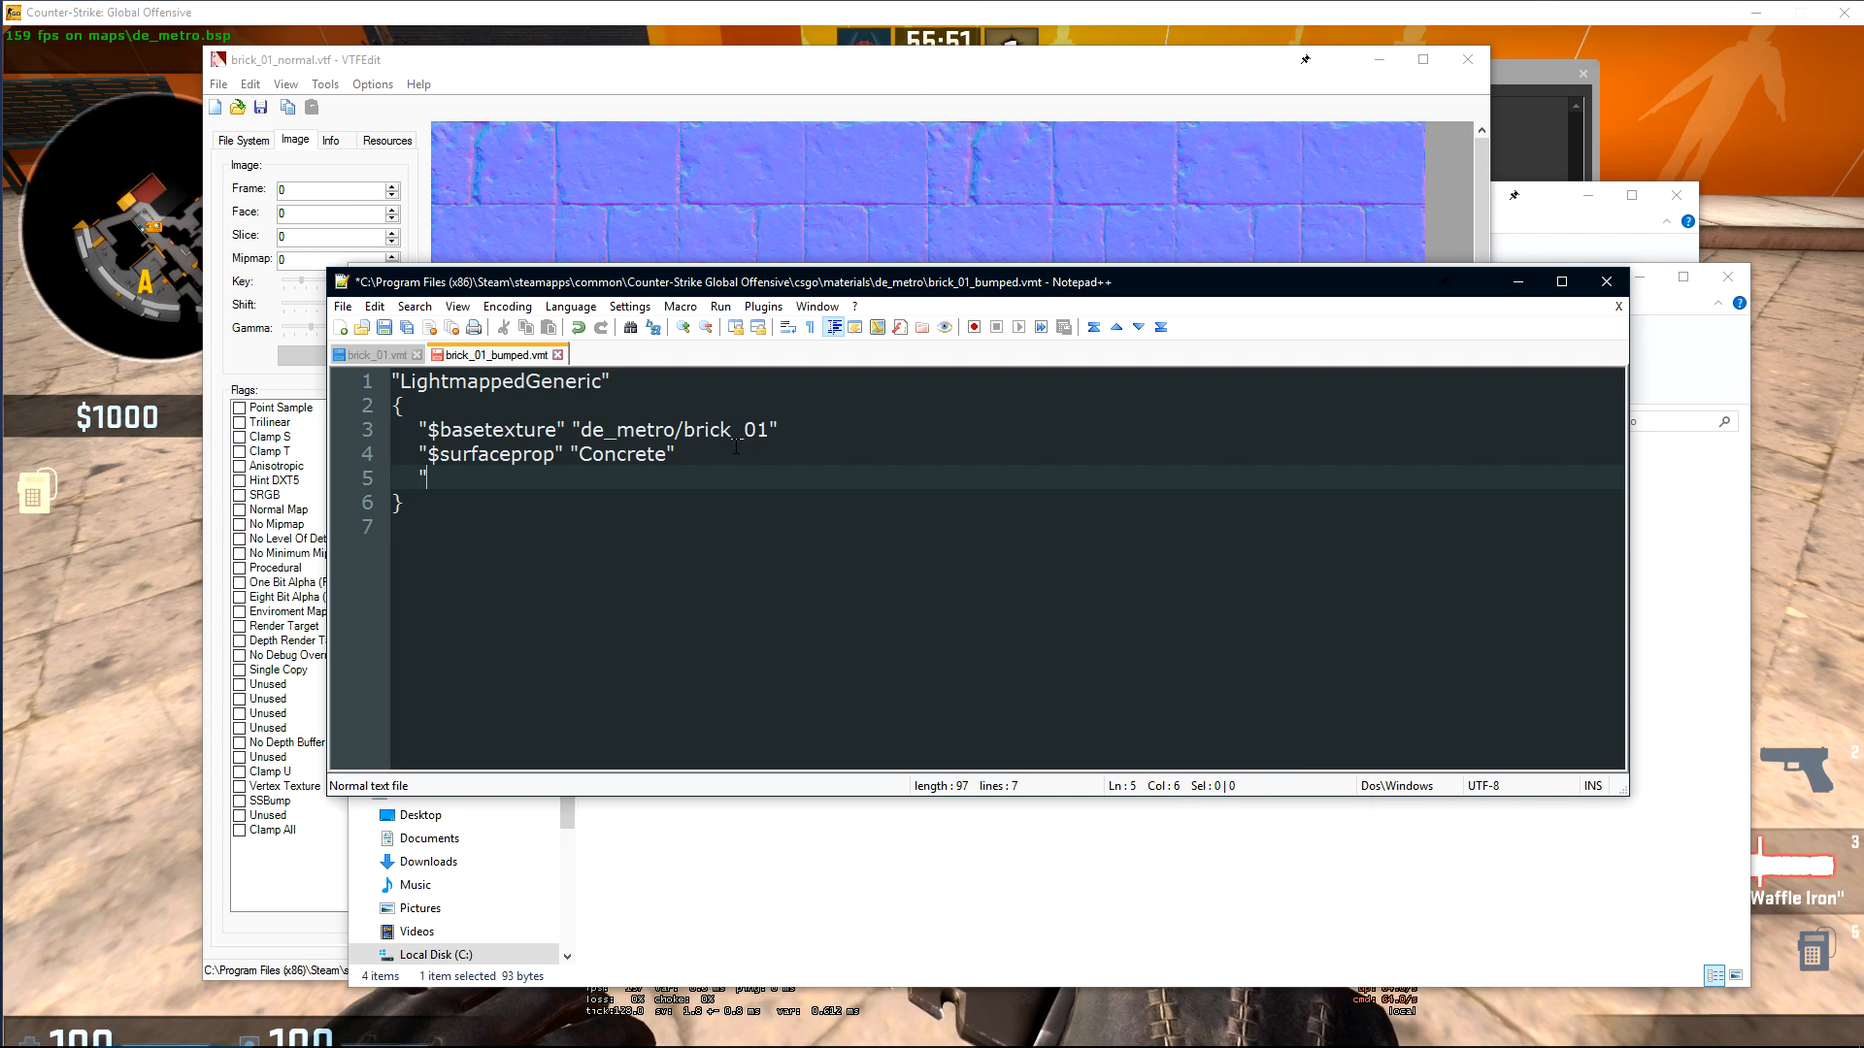
pyautogui.write('$bumpmap"')
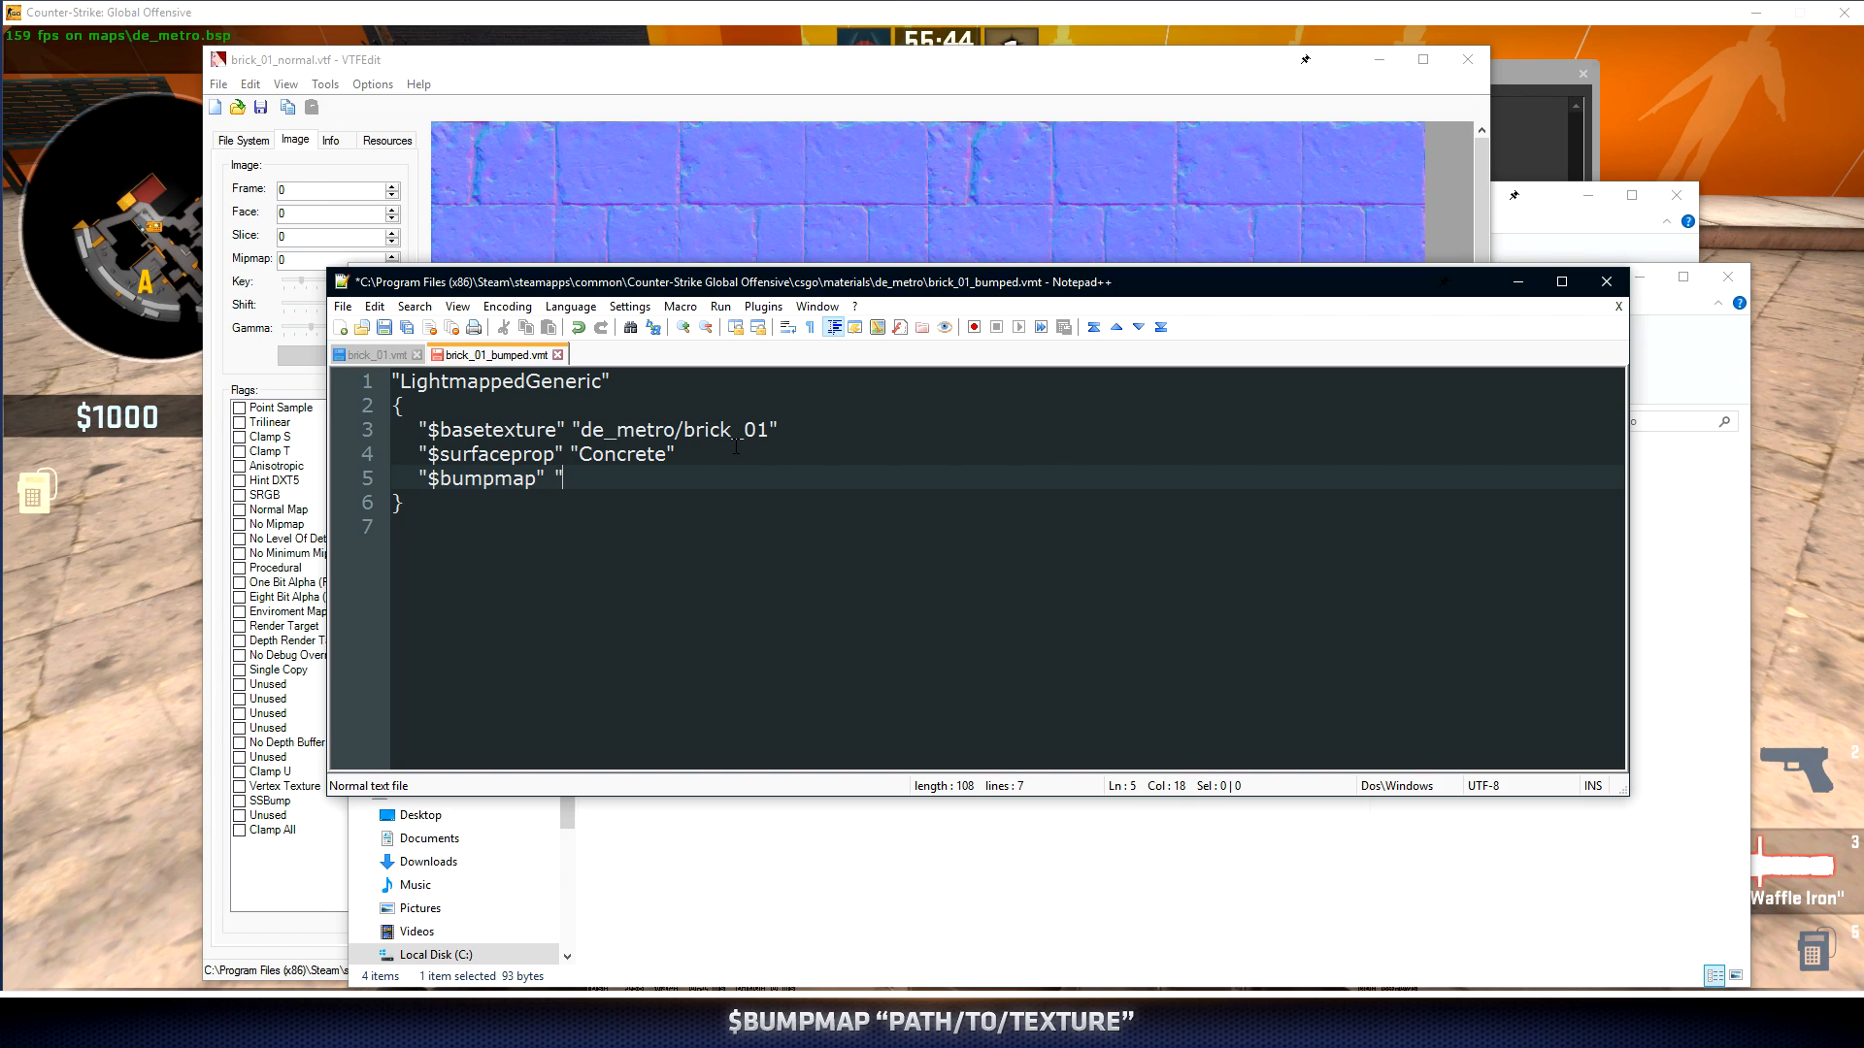
pyautogui.moveTo(581, 429); pyautogui.dragTo(684, 429)
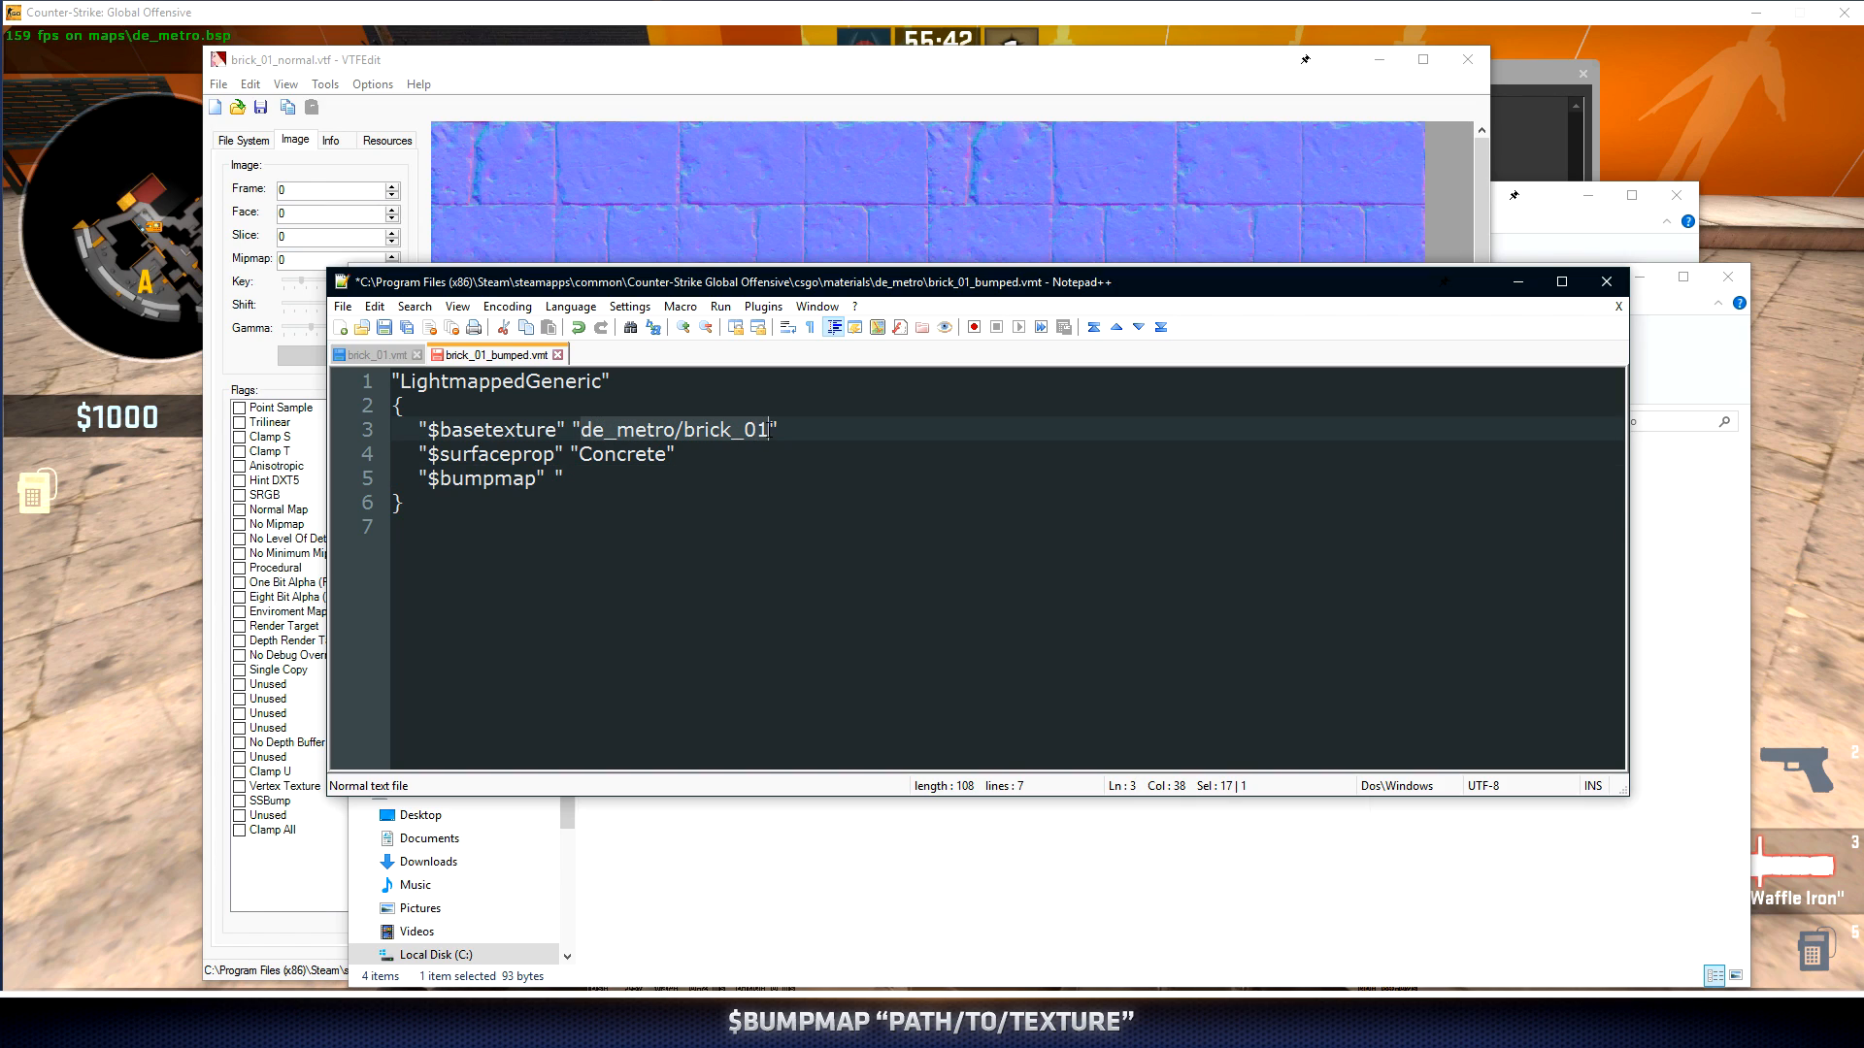
pyautogui.click(659, 475)
pyautogui.hotkey('ctrl', 'v')
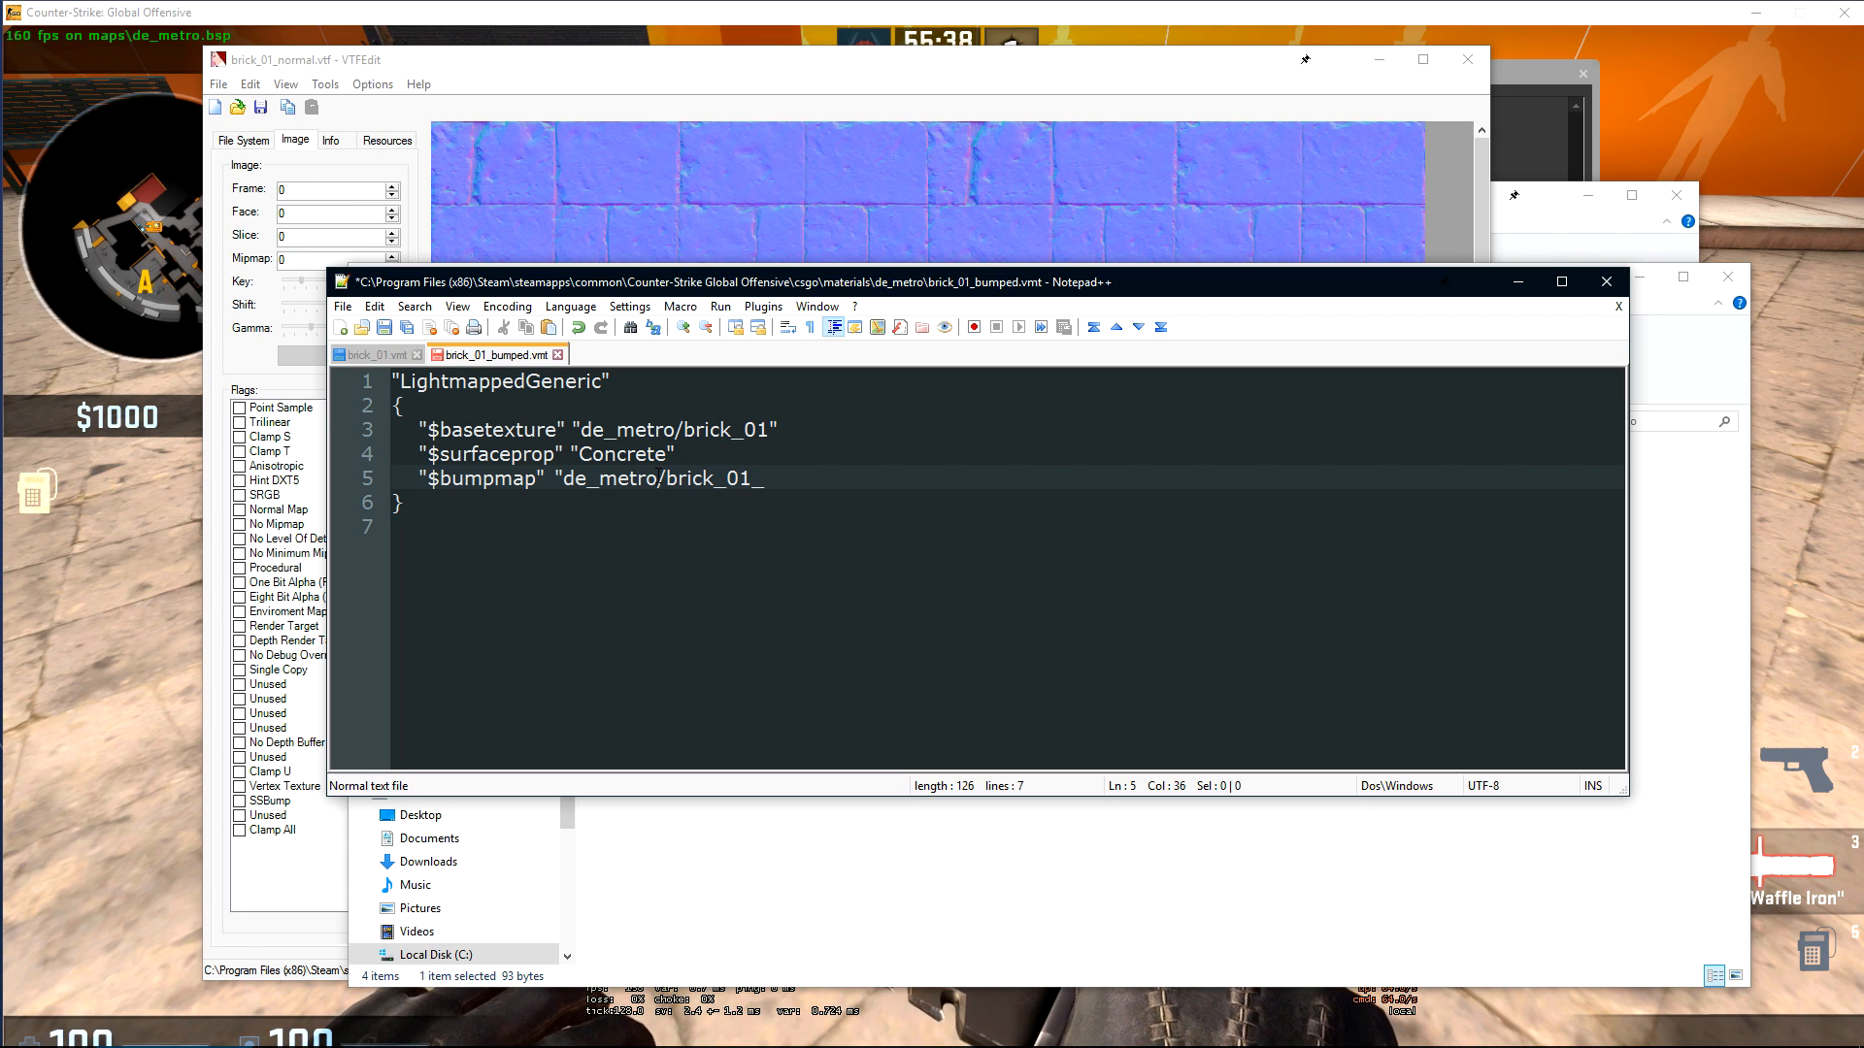
pyautogui.moveTo(840, 485); pyautogui.dragTo(393, 381)
pyautogui.click(907, 445)
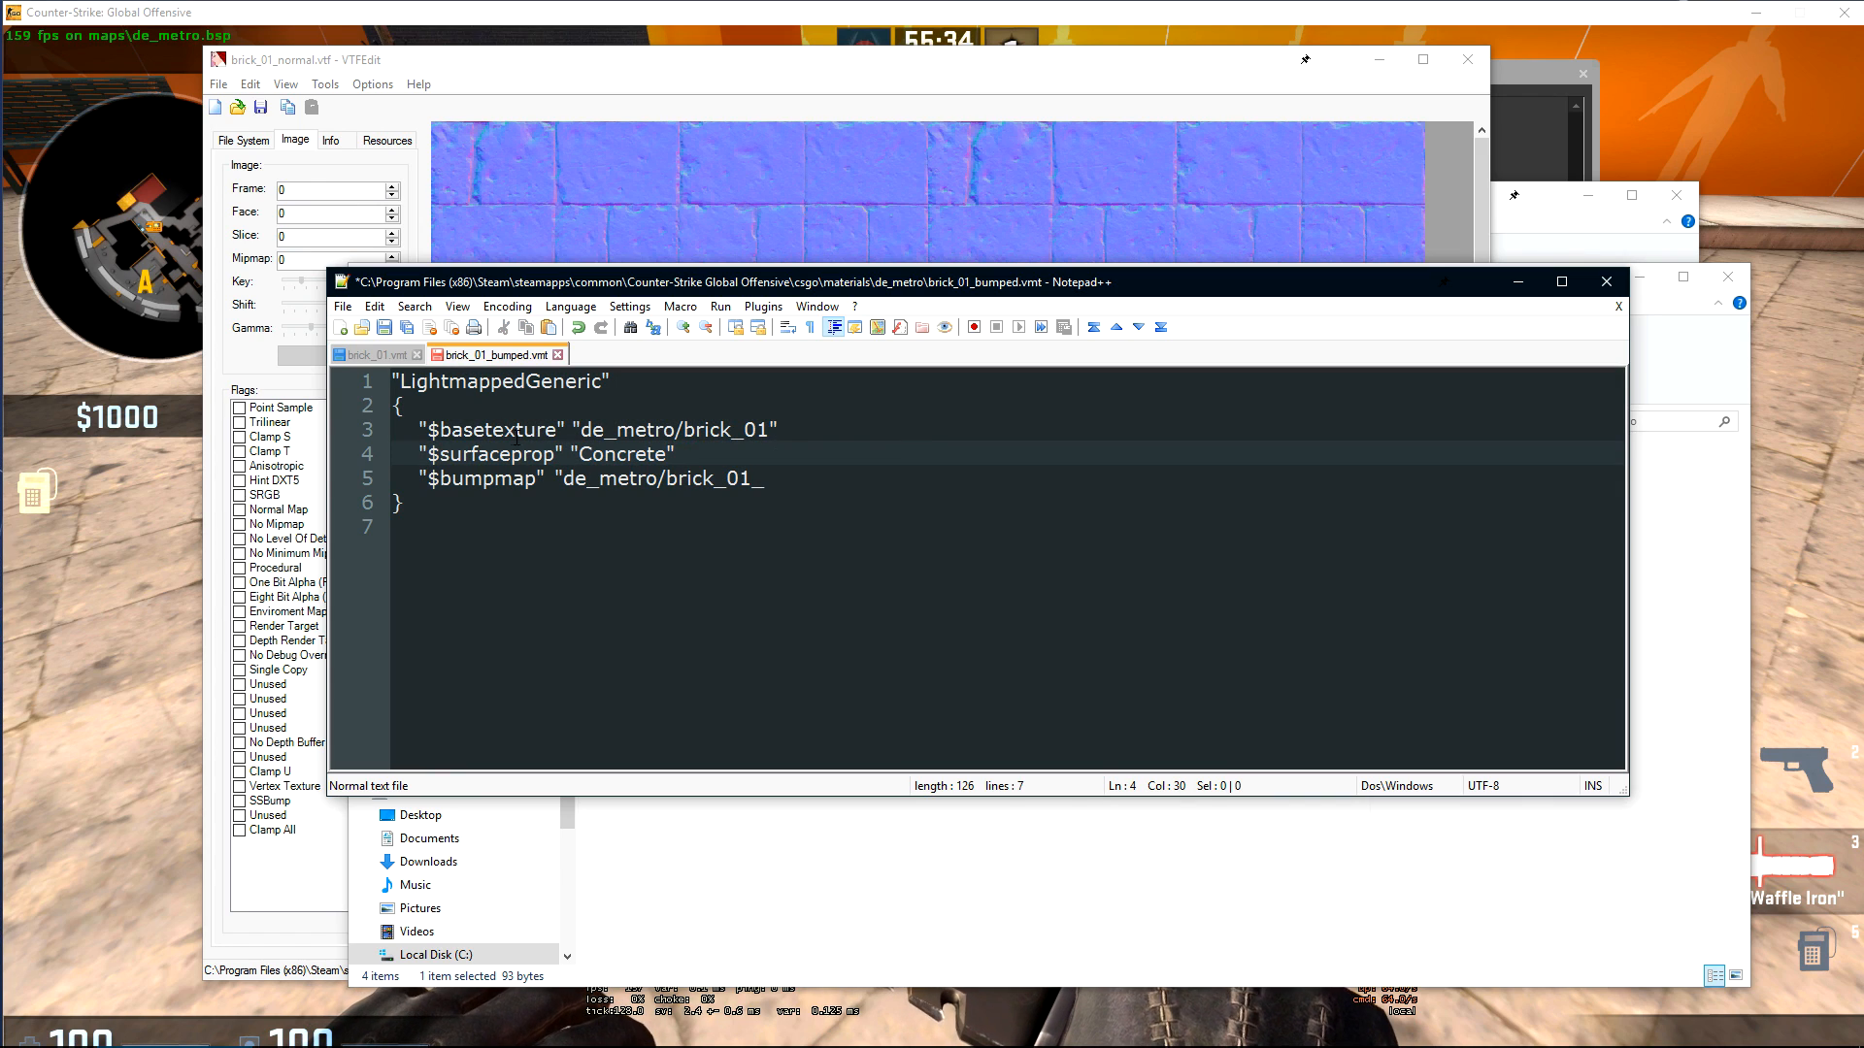
pyautogui.moveTo(573, 429); pyautogui.dragTo(787, 423)
pyautogui.moveTo(677, 454); pyautogui.dragTo(419, 453)
pyautogui.click(677, 454)
pyautogui.moveTo(765, 478); pyautogui.dragTo(420, 478)
pyautogui.click(794, 486)
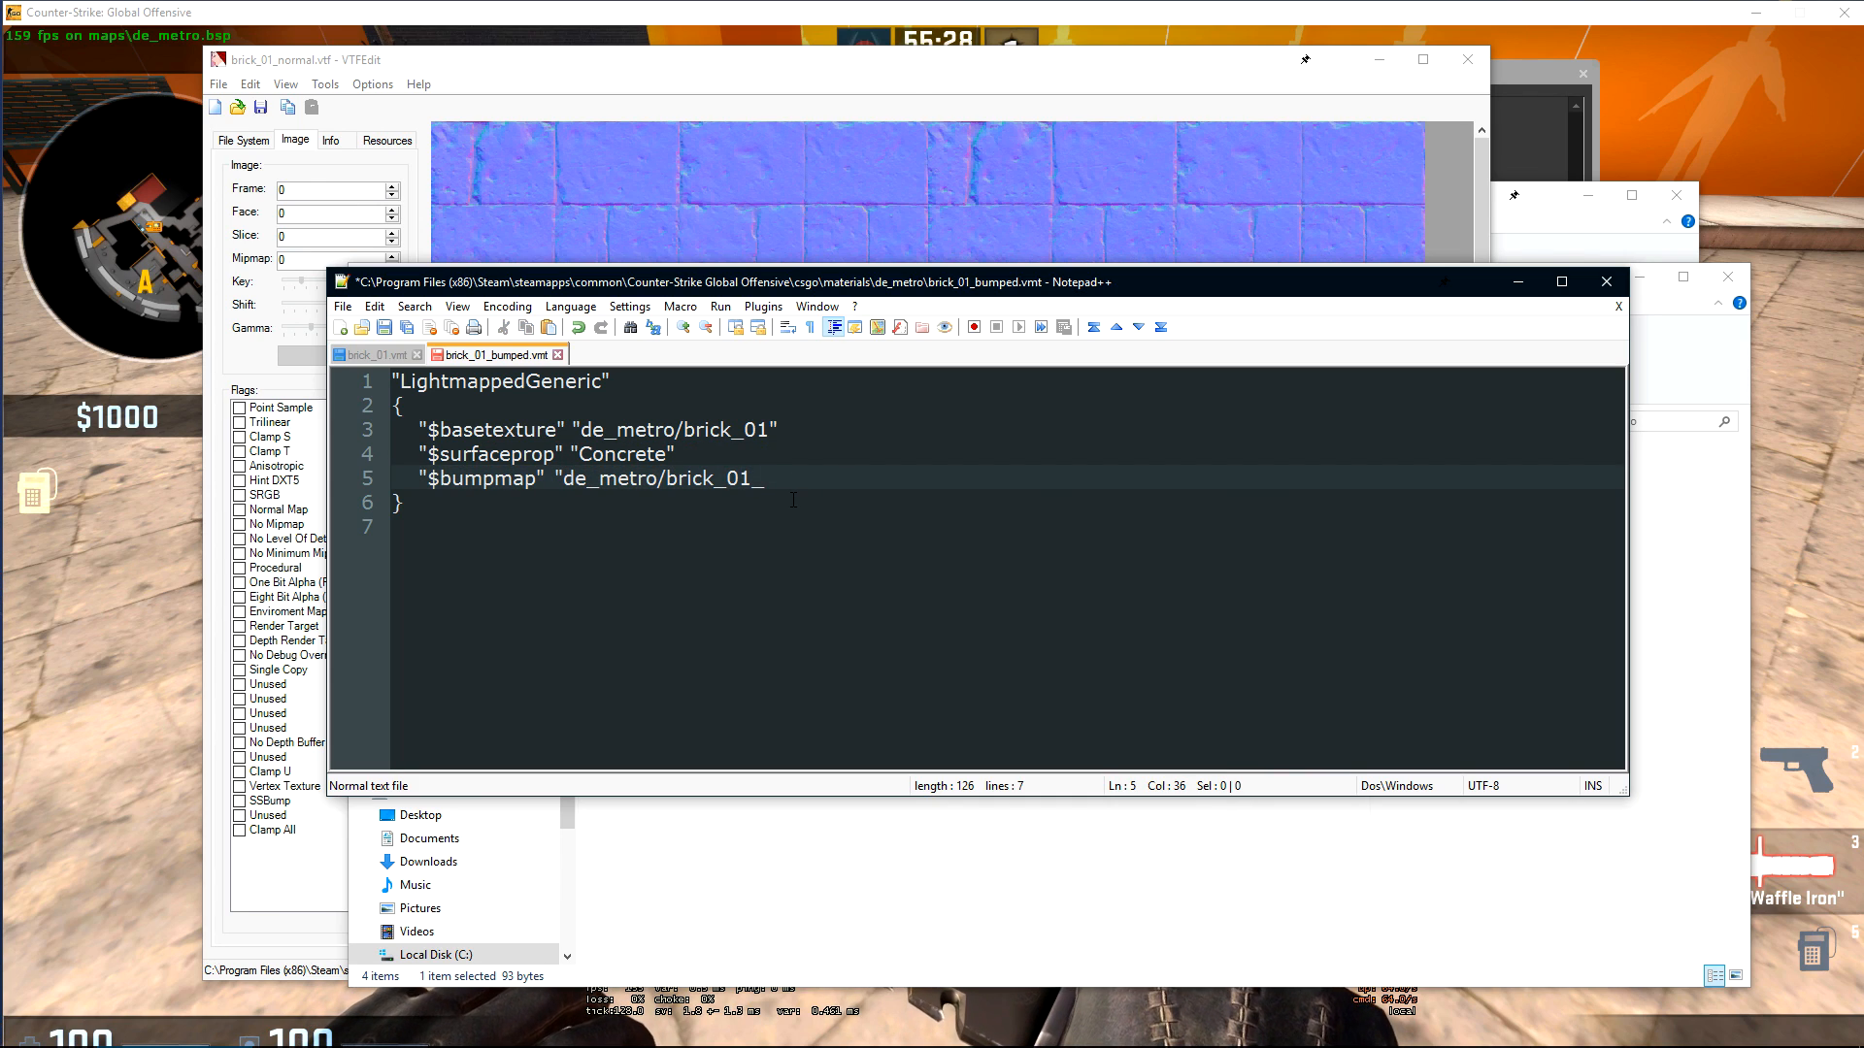
# - Complete the "$bumpmap" path as de_metro/brick_01_normal with a closing quotation mark
pyautogui.write('normal"')
pyautogui.click(900, 400)
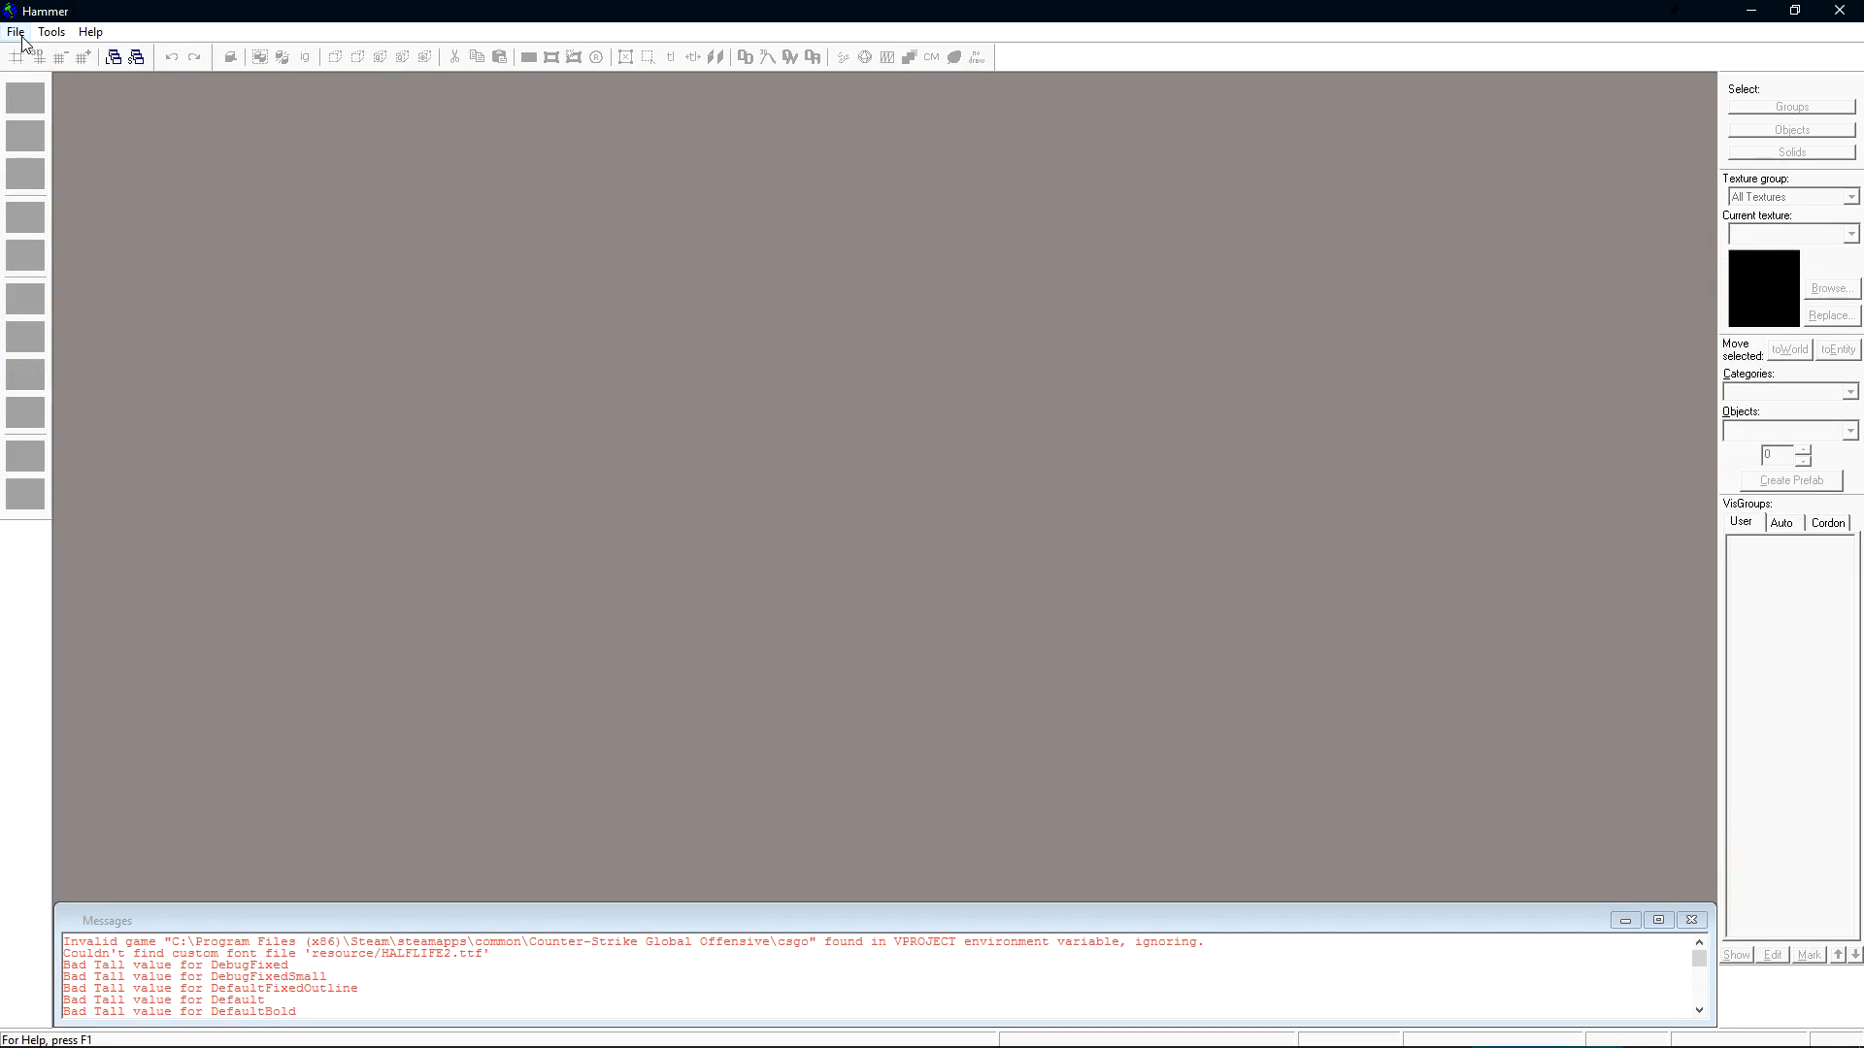
# - Switch to the restarted Hammer and open the de_metro.vmf map
pyautogui.click(17, 32)
pyautogui.click(88, 107)
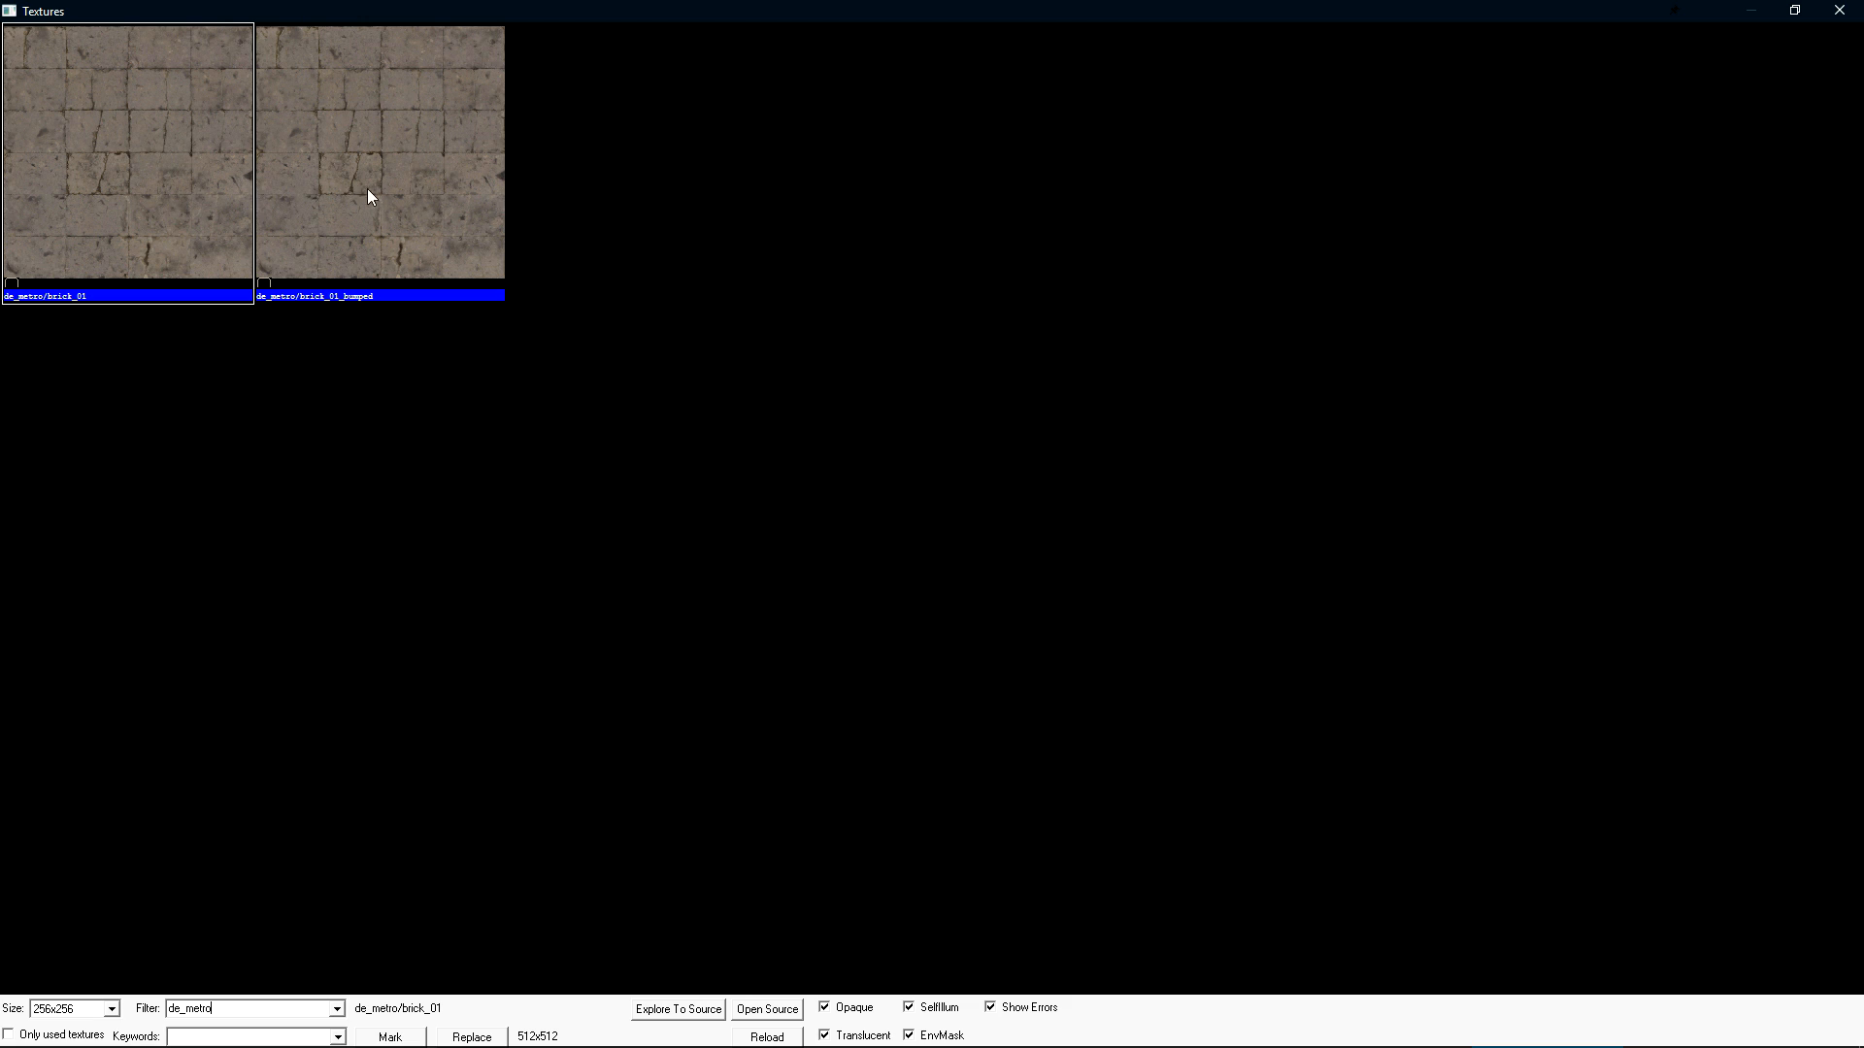
# - Choose the de_metro/brick_01_bumped texture for the floor face beside the forklift and select the adjoining brick_01 face for comparison
pyautogui.click(352, 305)
pyautogui.doubleClick(361, 135)
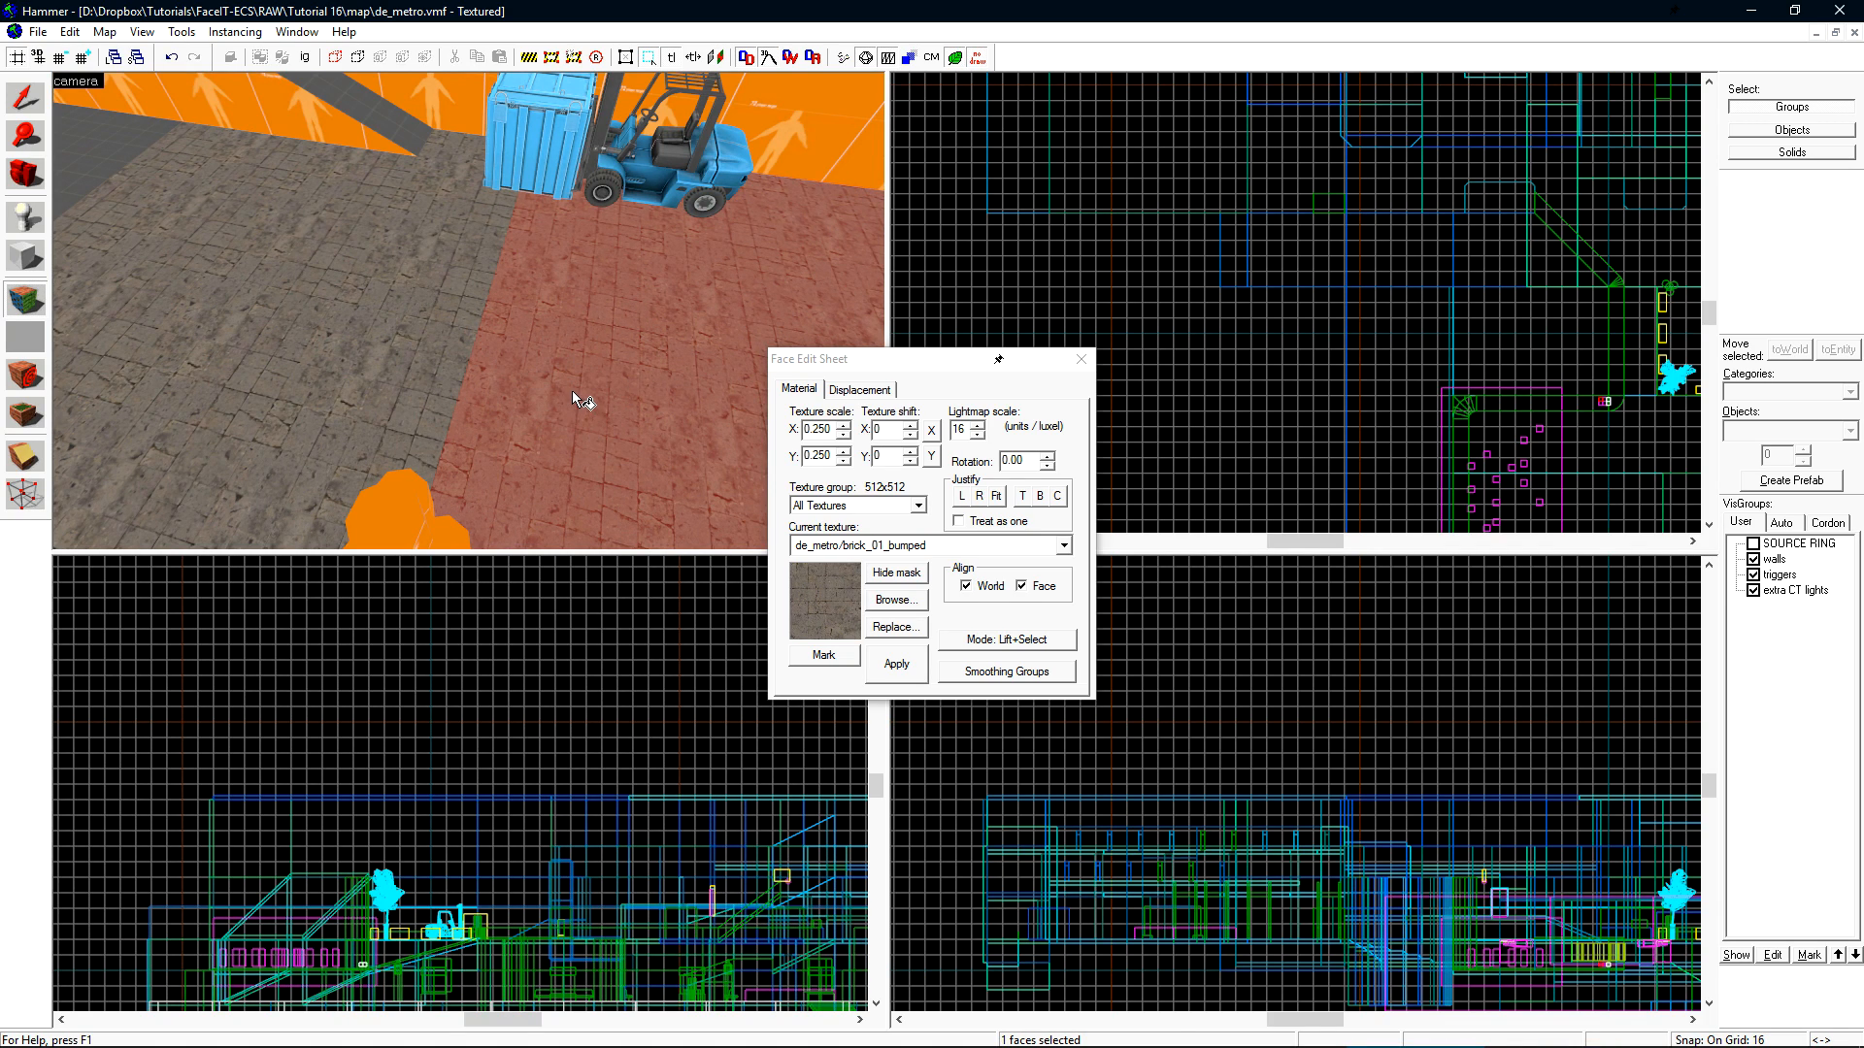
pyautogui.click(444, 352)
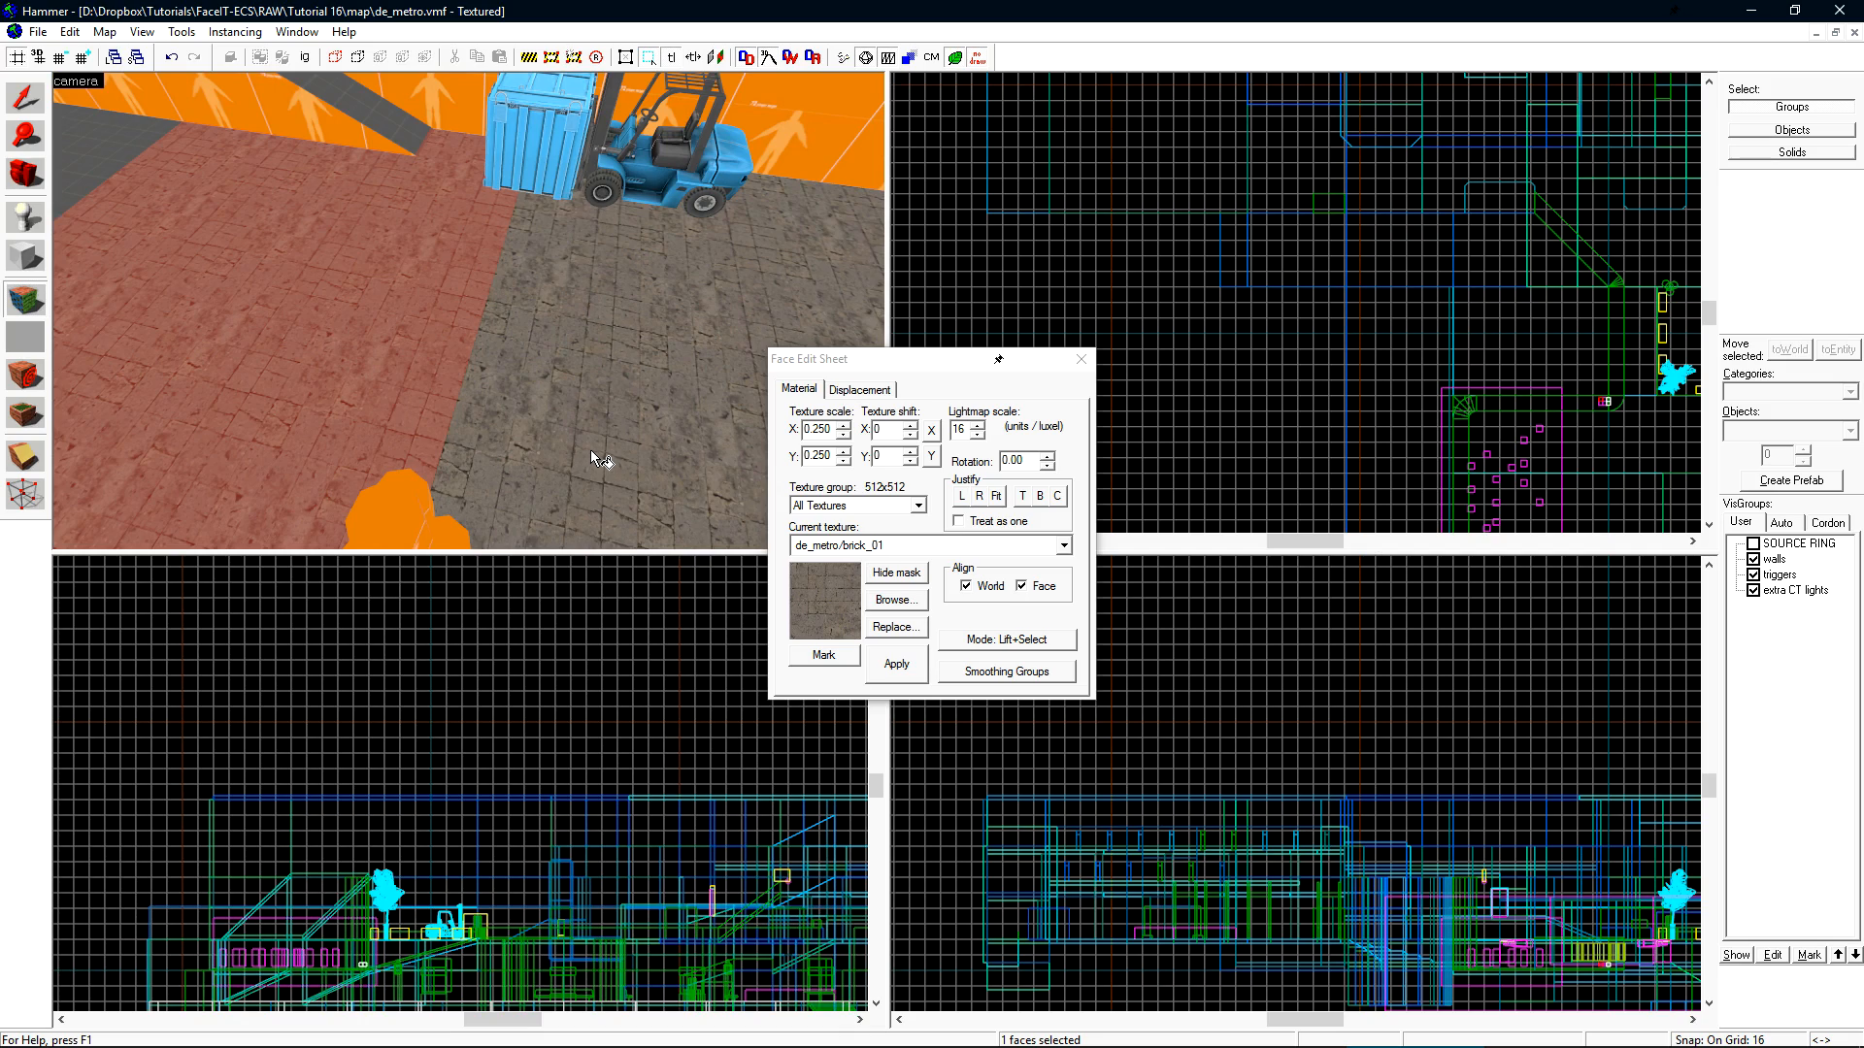
pyautogui.click(847, 53)
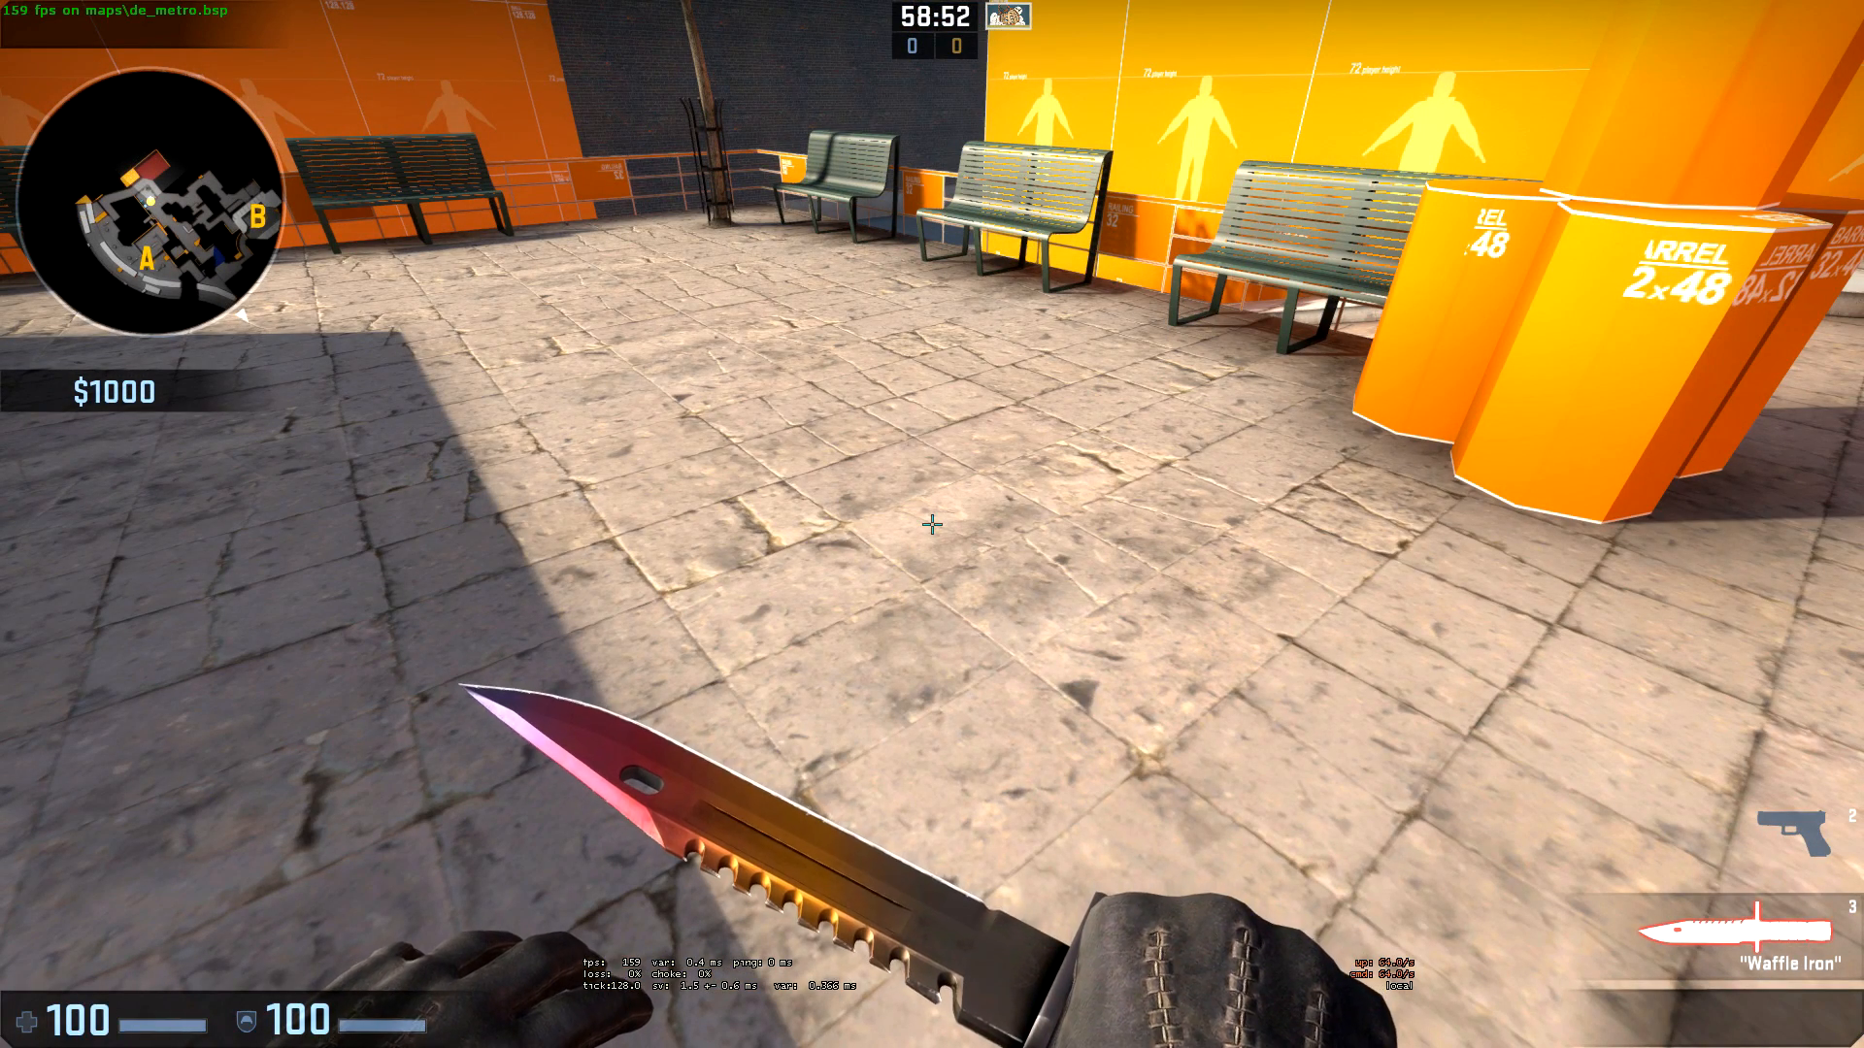
# - Run mat_fullbright 2 in the CS:GO console and inspect the bump-mapped floor without its base textures
pyautogui.press('`')
pyautogui.write('ma')
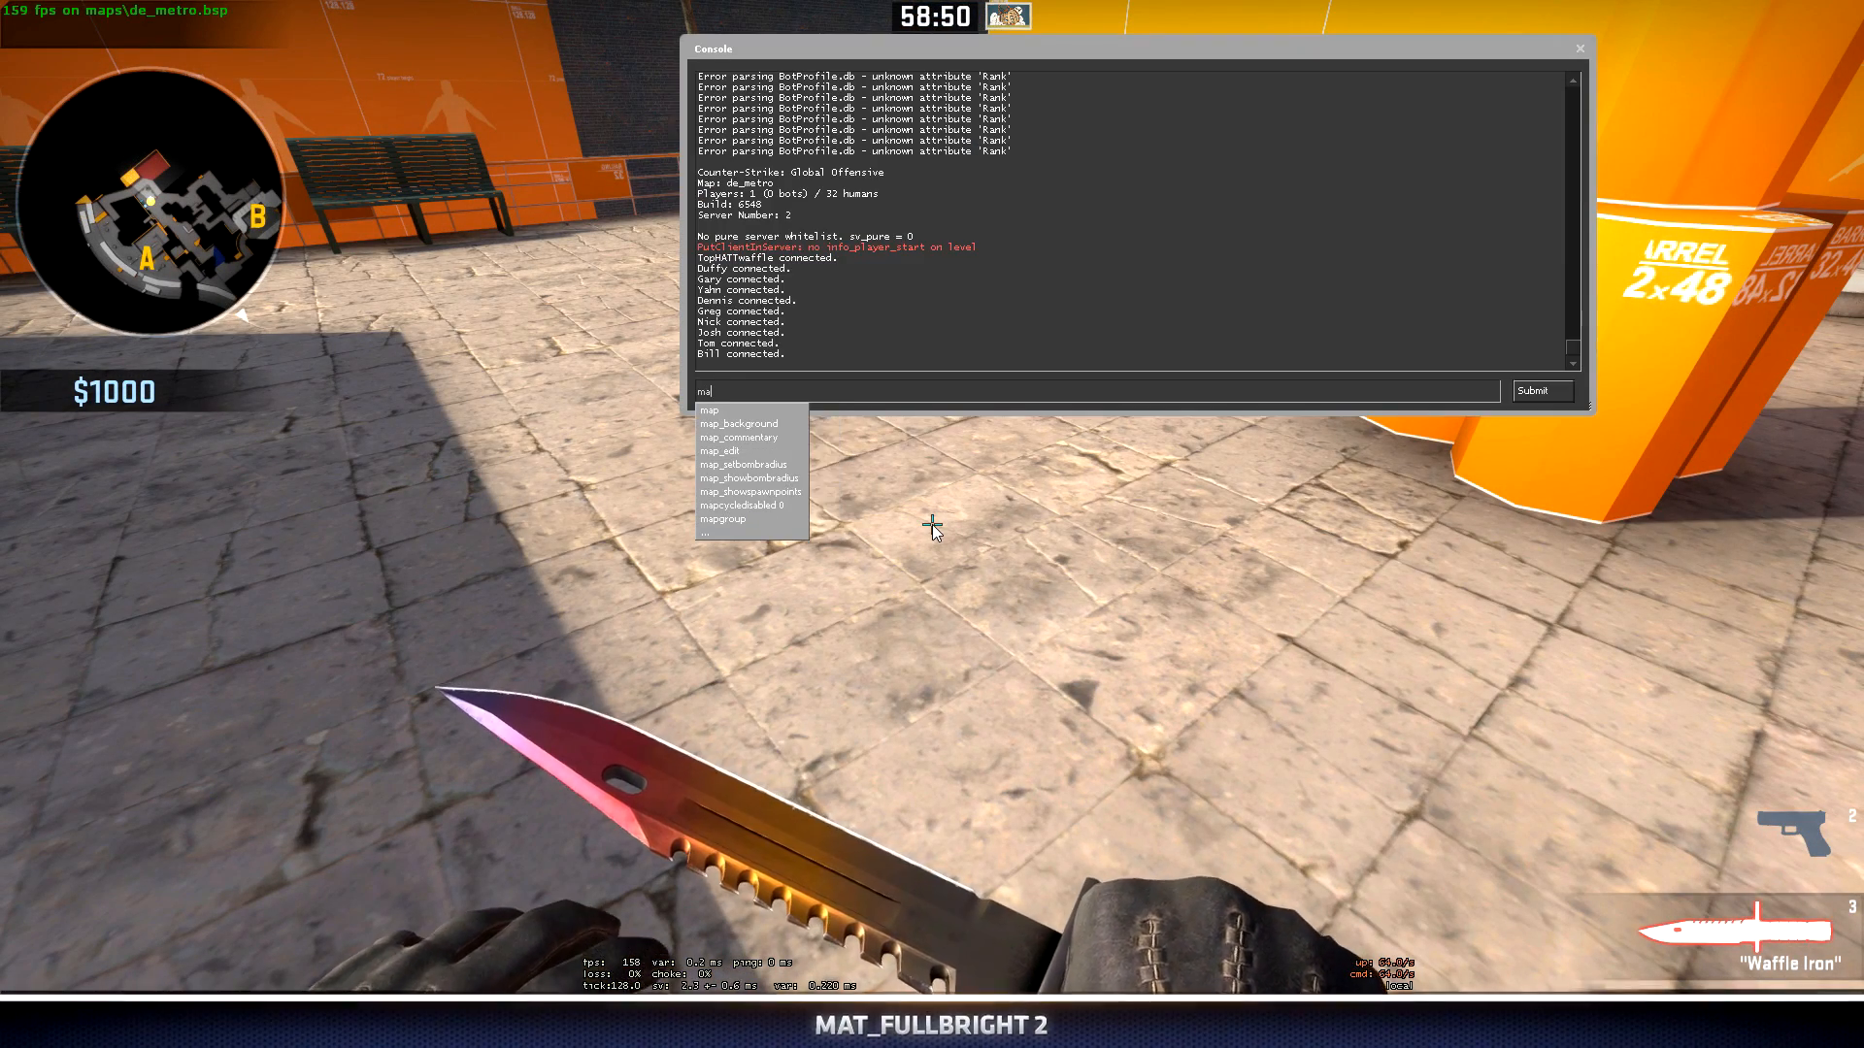
pyautogui.write('t_fullbright 2')
pyautogui.press('Return')
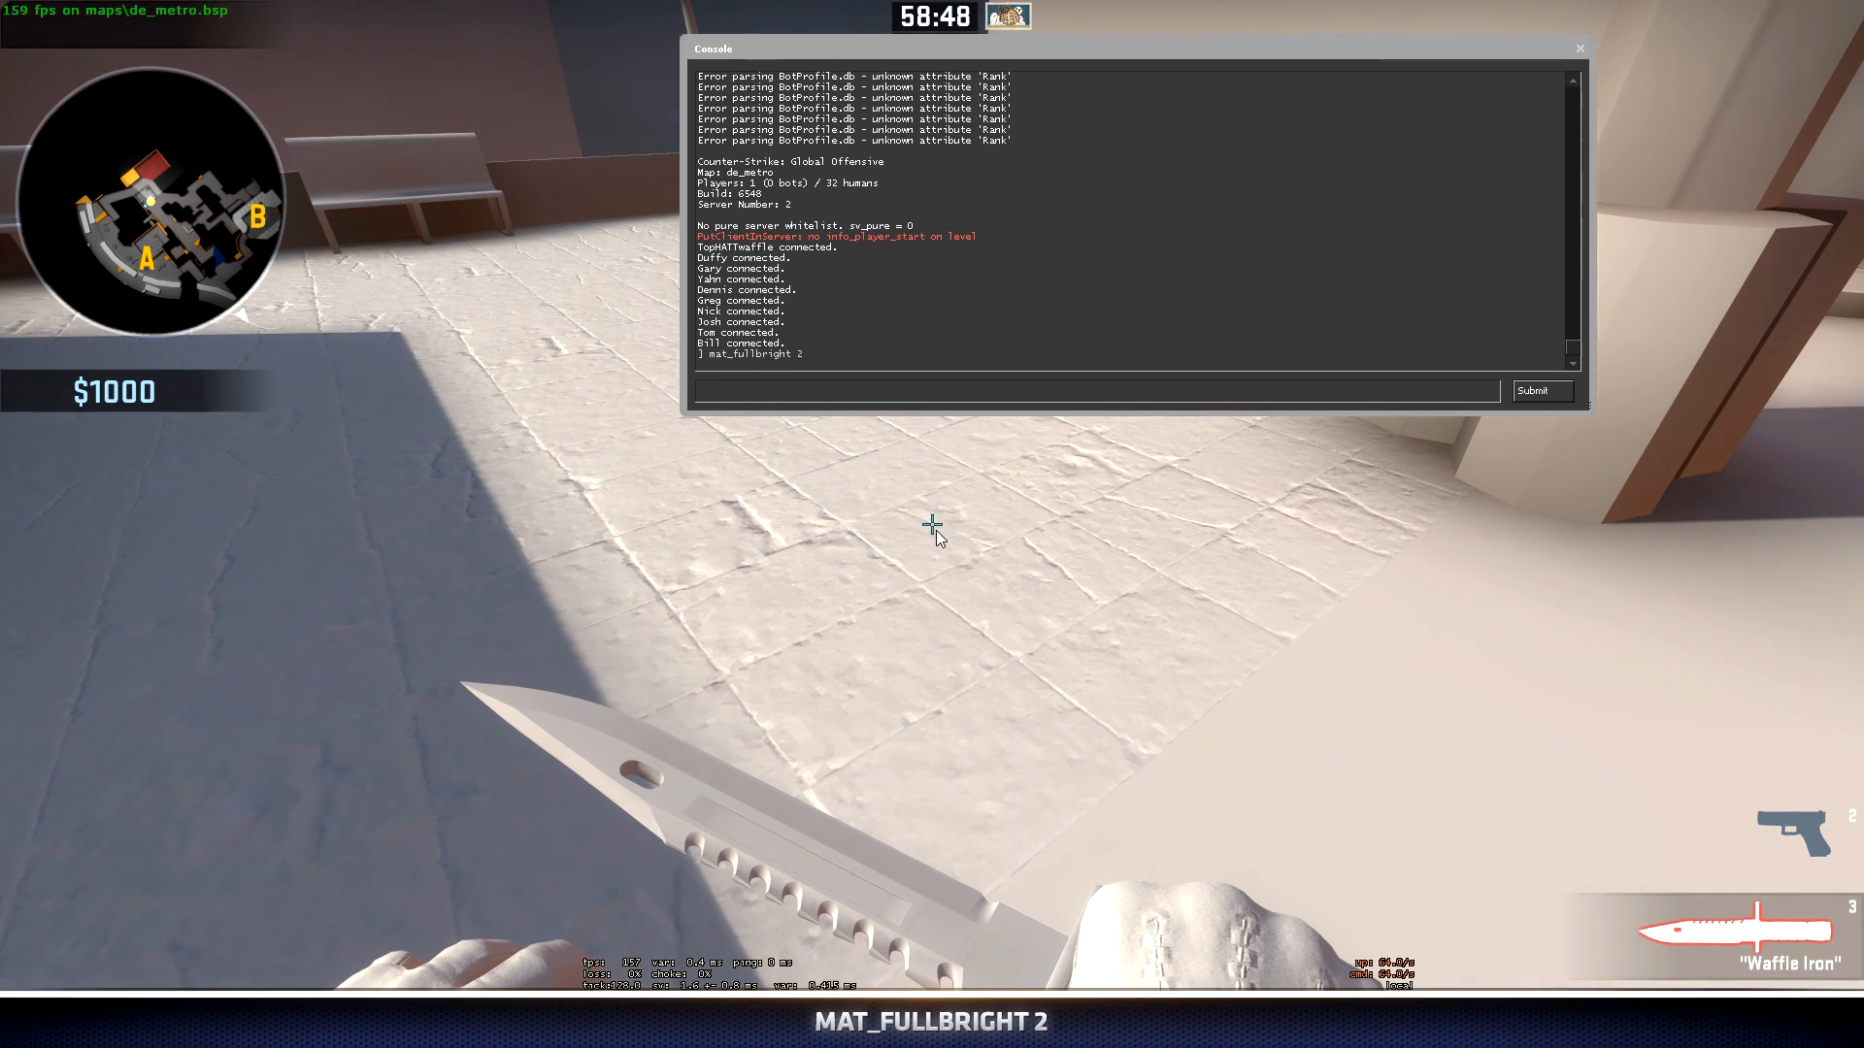
pyautogui.press('`')
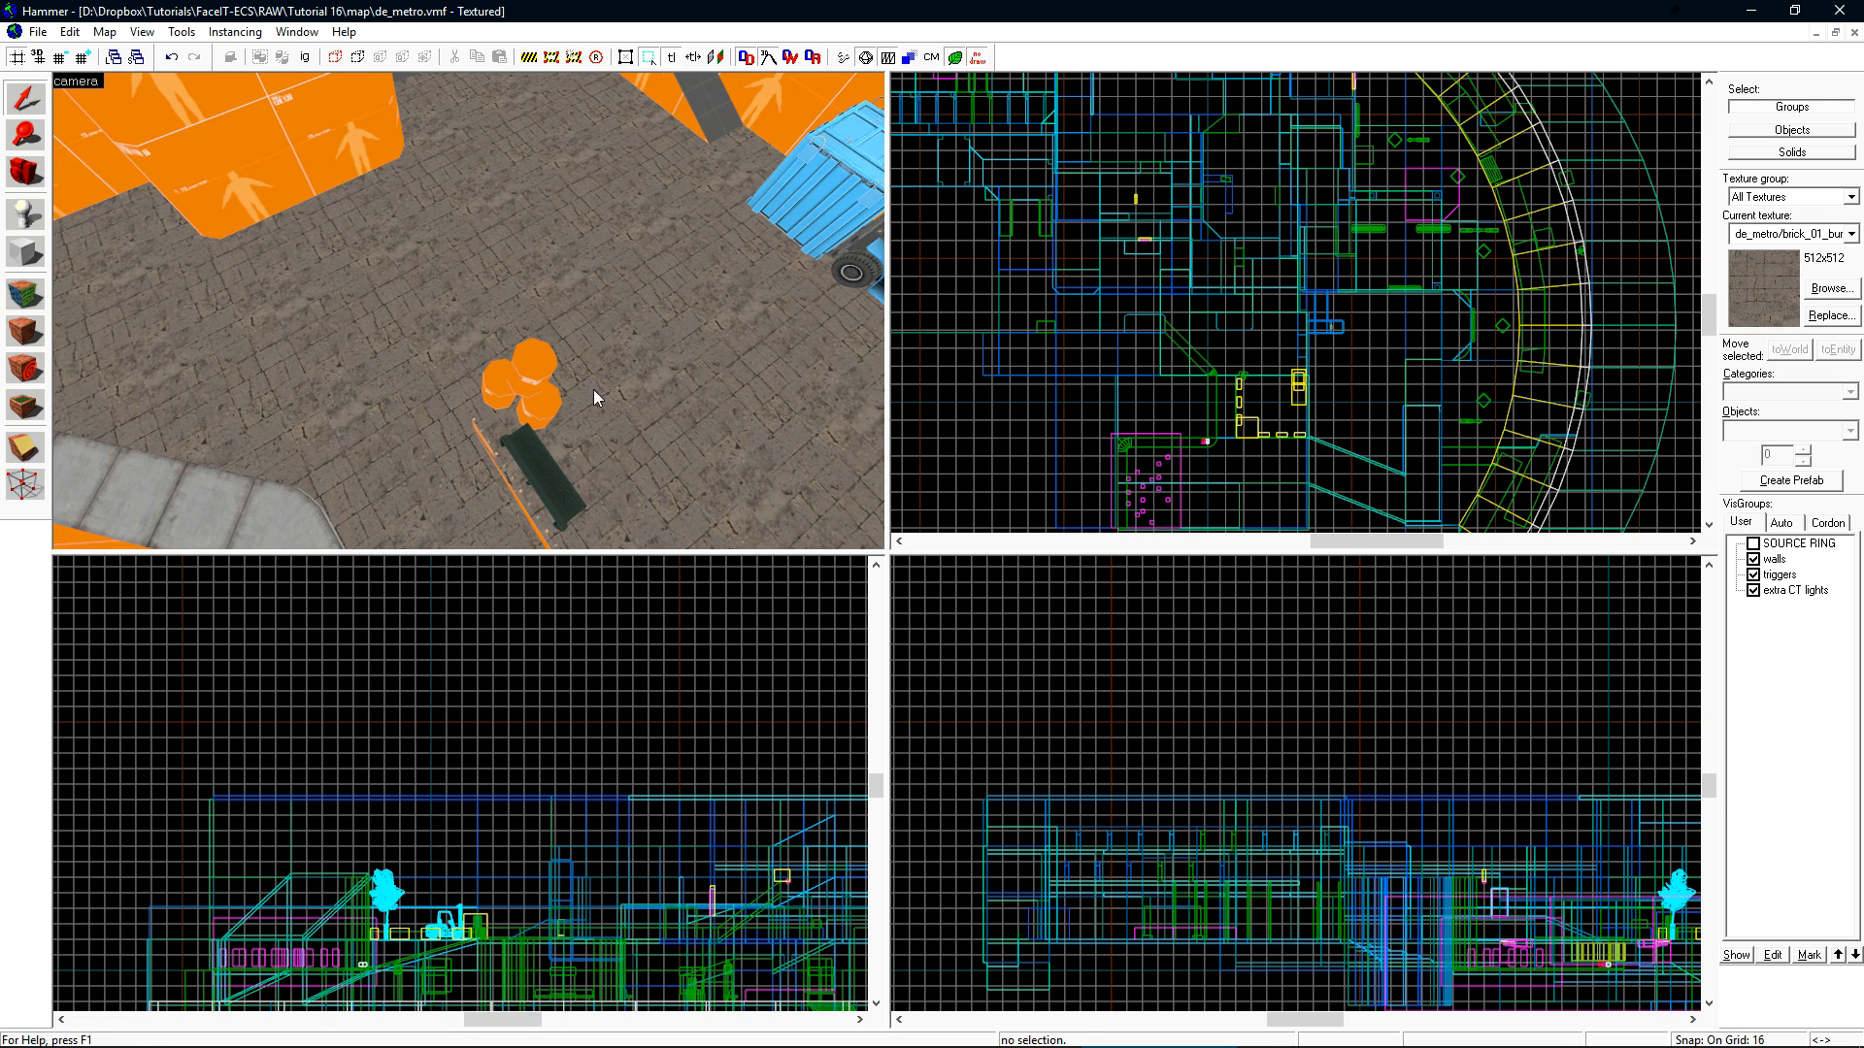
# - Switch to VTFEdit and import metalgrate5-900.png from the Raw Materials folder, accepting the existing VTF options
pyautogui.moveTo(1004, 1029)
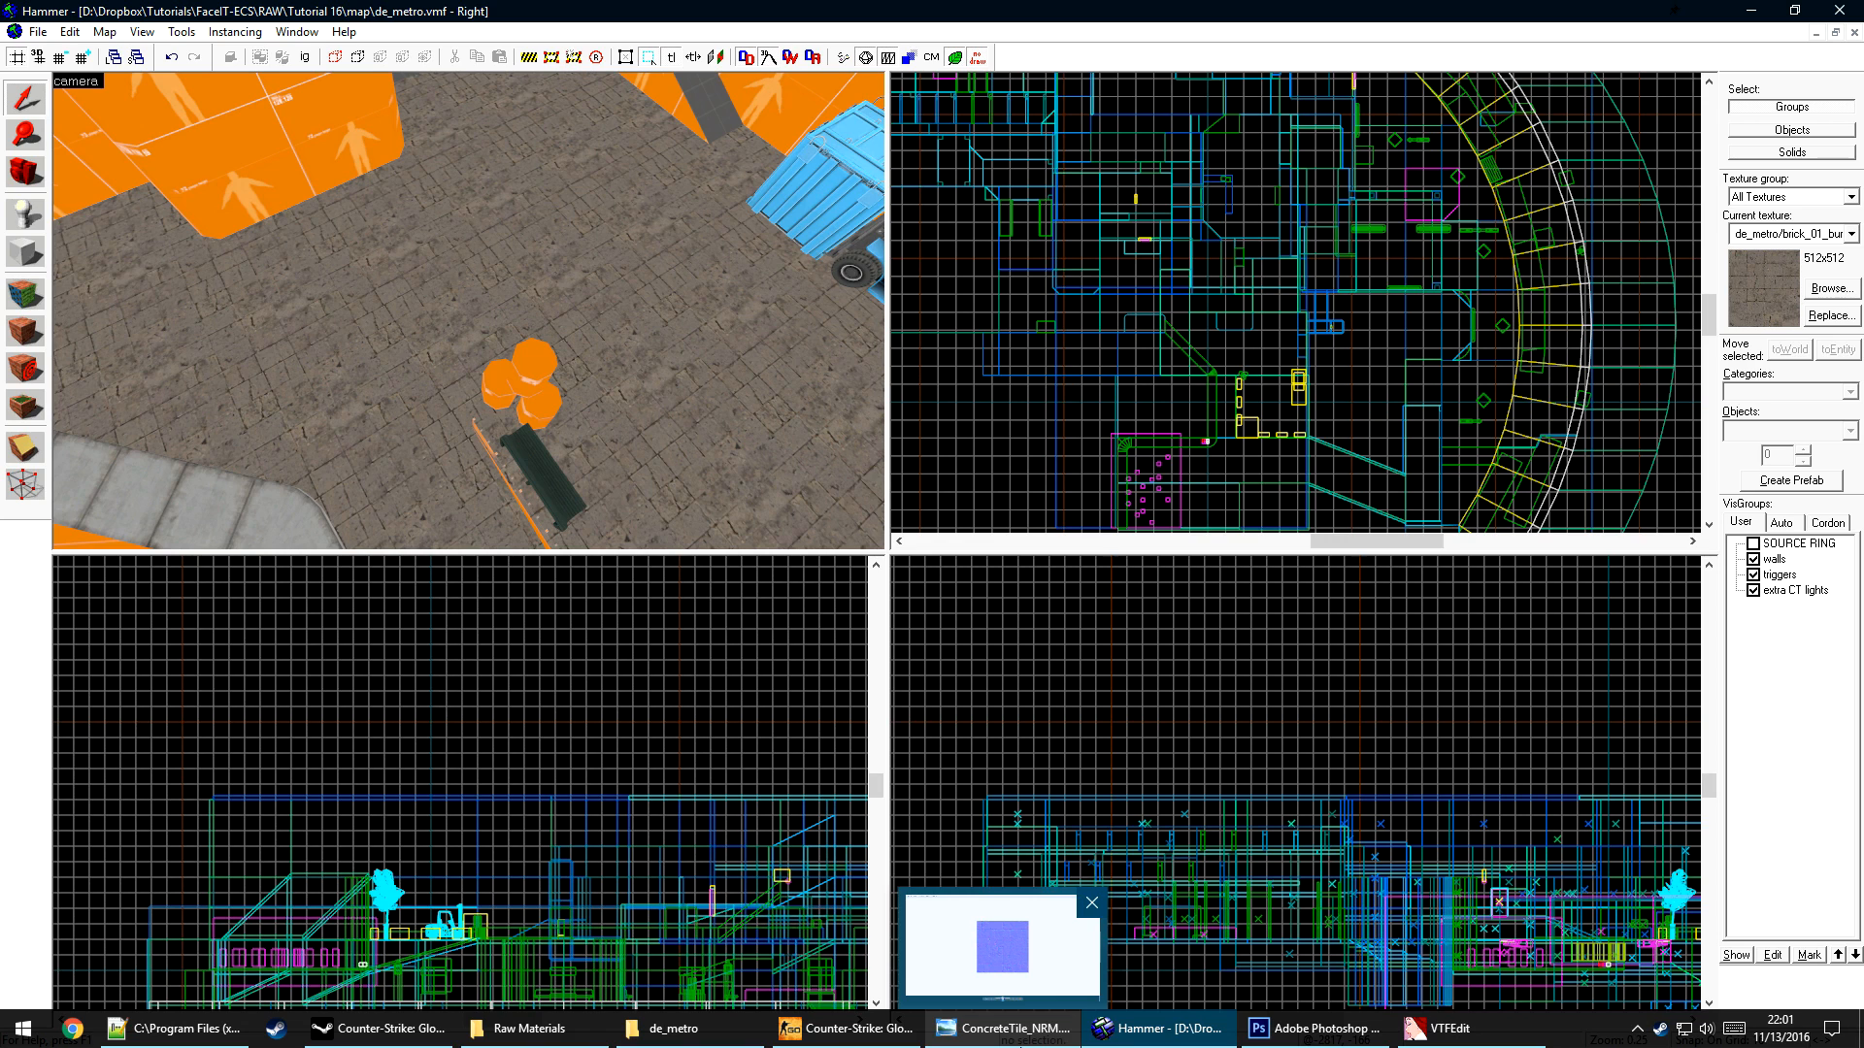
pyautogui.click(1449, 1028)
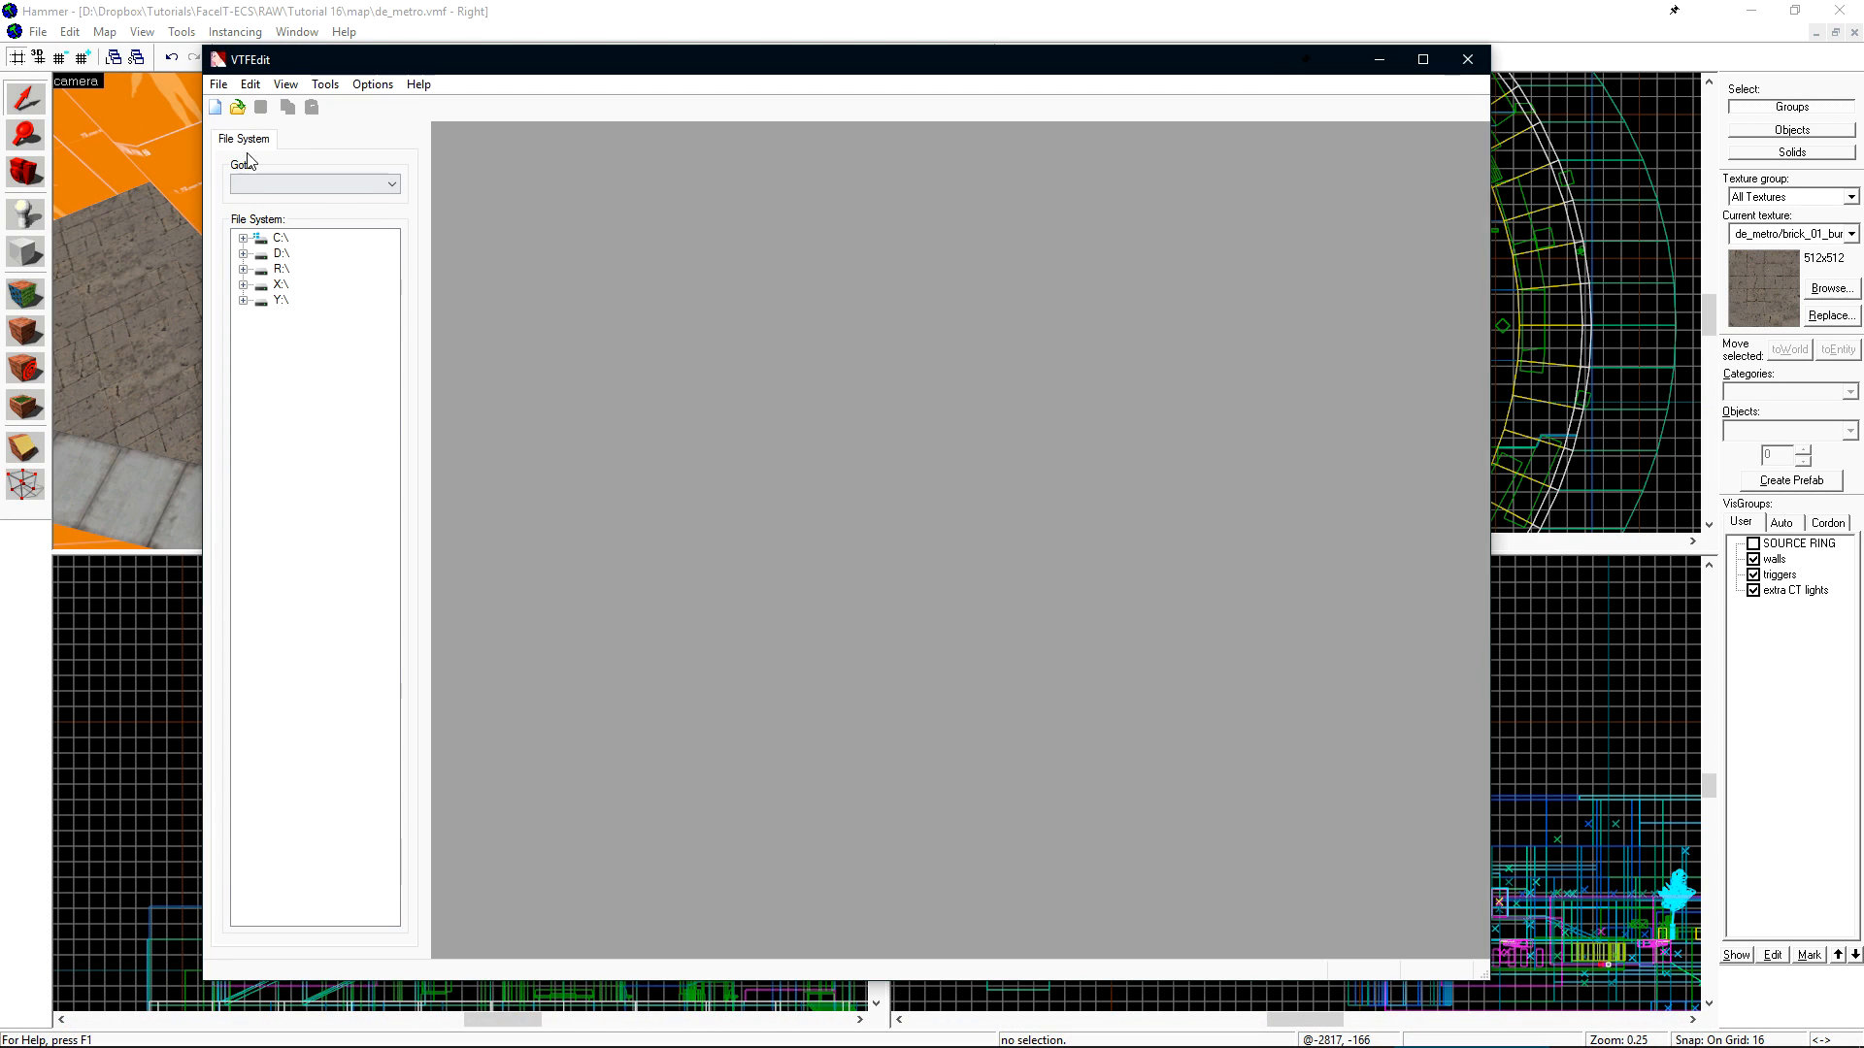
pyautogui.click(219, 85)
pyautogui.click(254, 206)
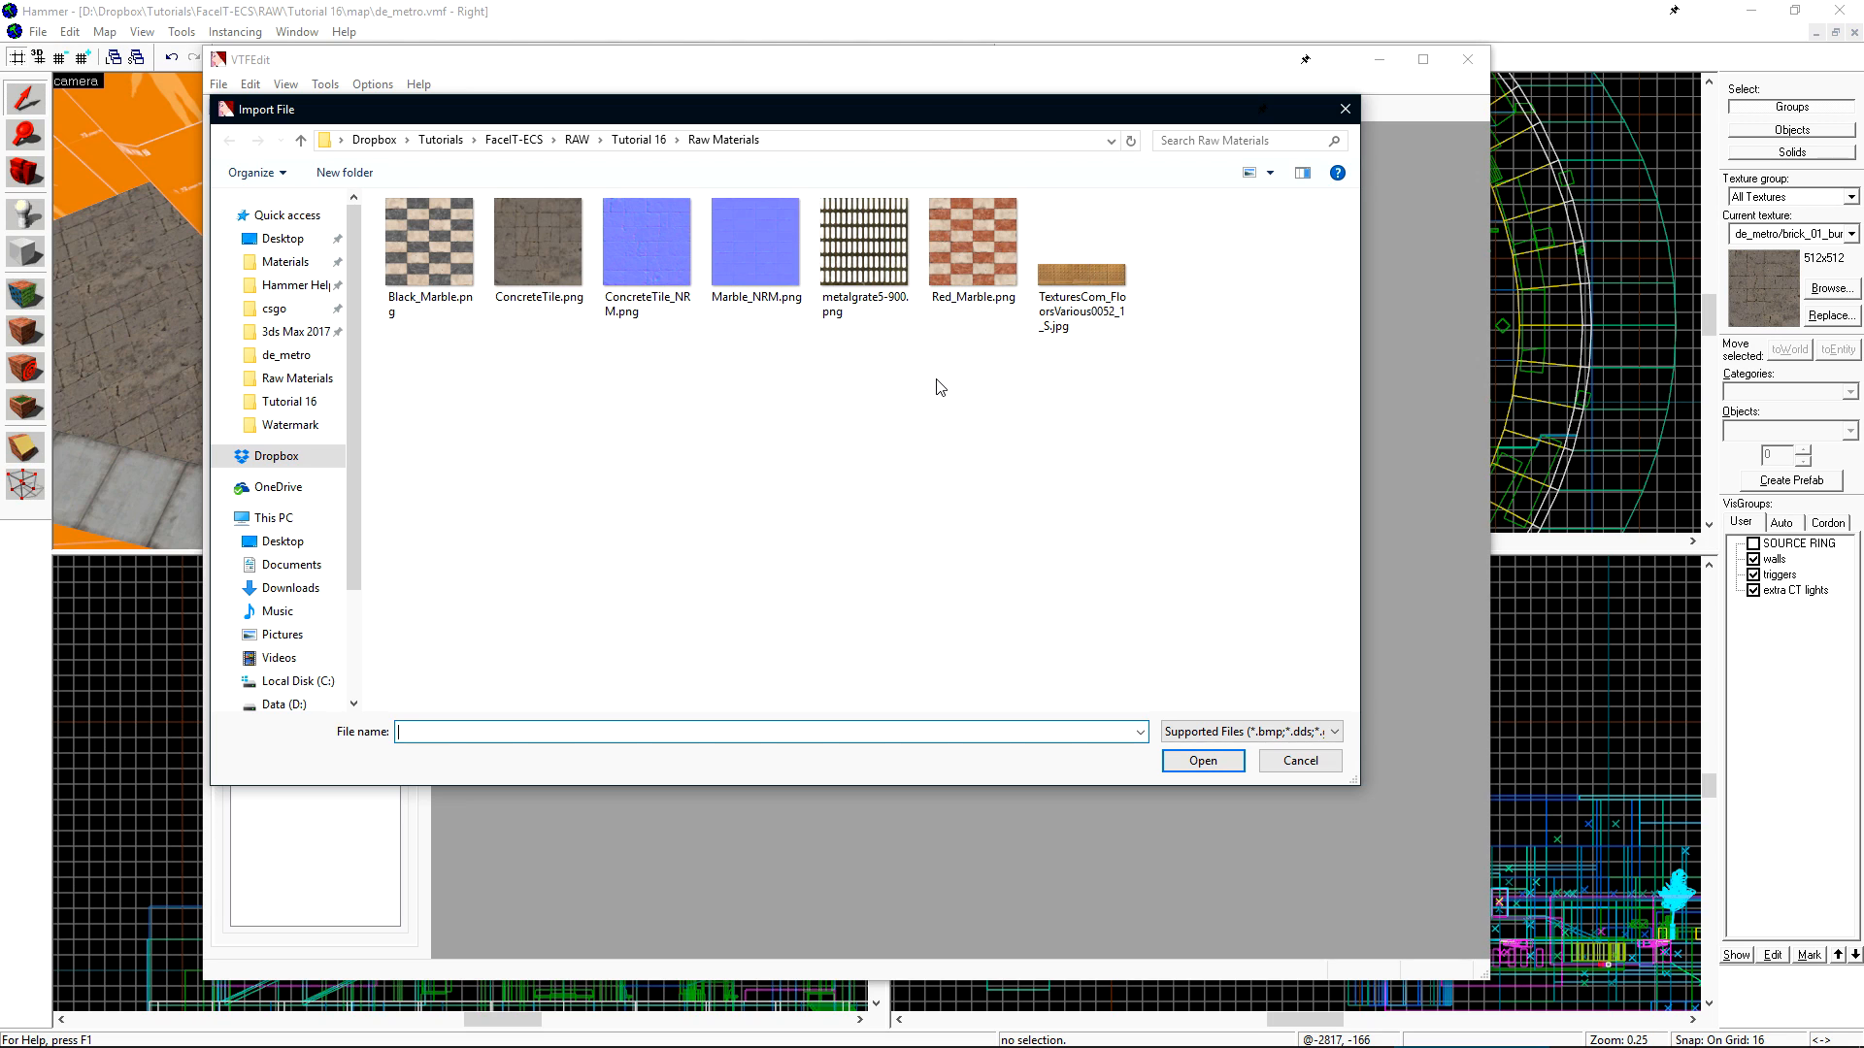
pyautogui.doubleClick(889, 289)
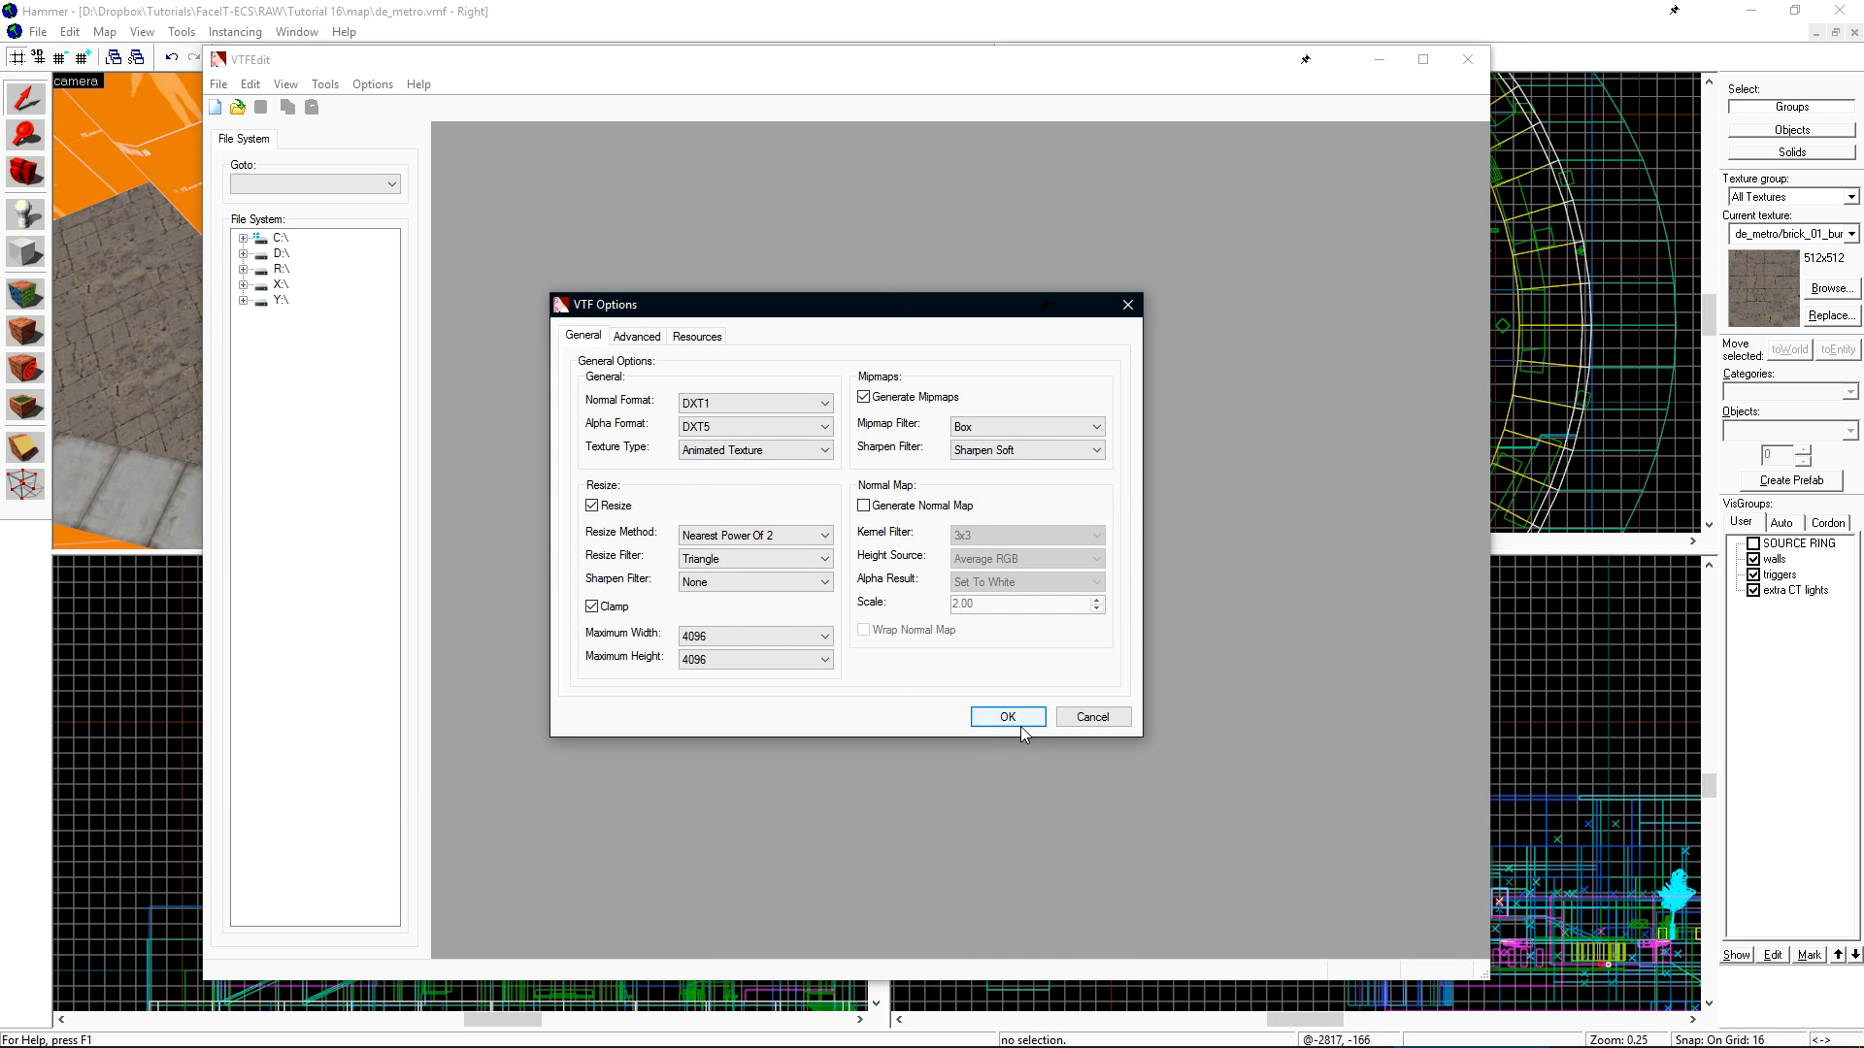
pyautogui.click(1007, 717)
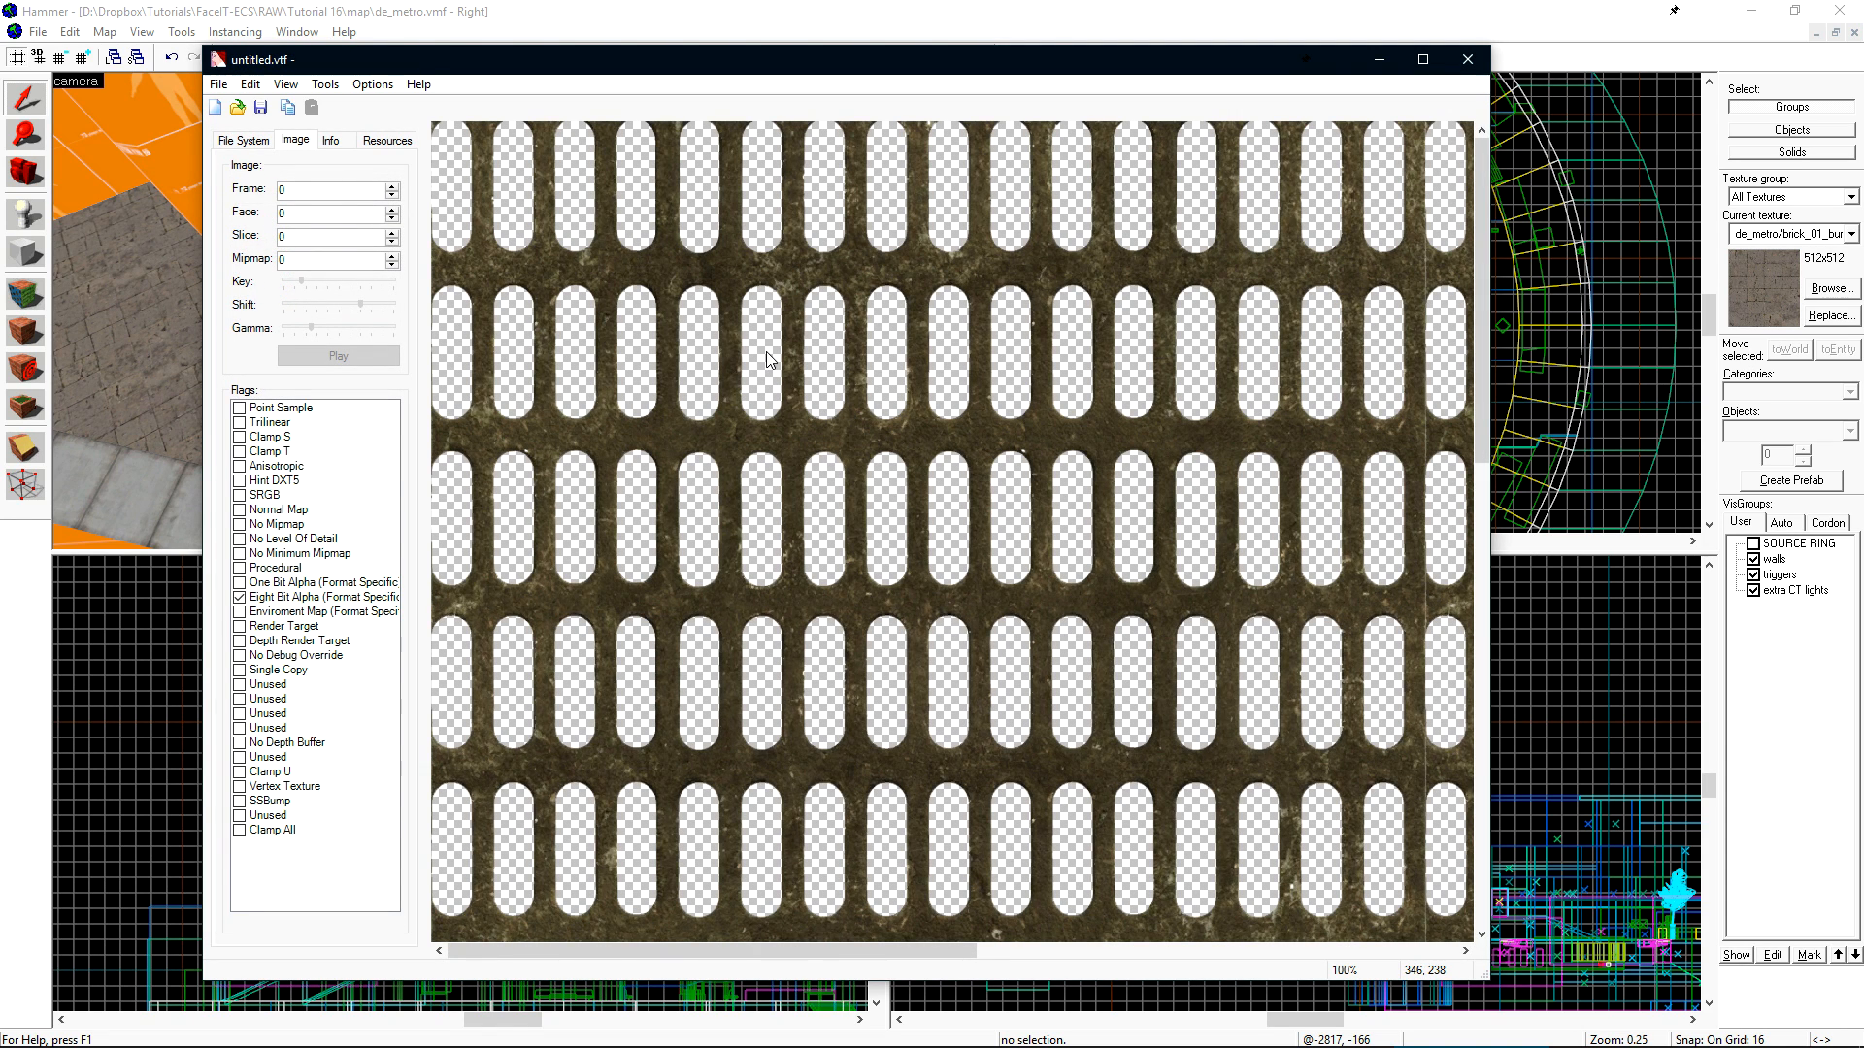
# - Turn off the transparency display in the metal grate's preview, examine the image, and minimize VTFEdit
pyautogui.click(296, 85)
pyautogui.click(315, 127)
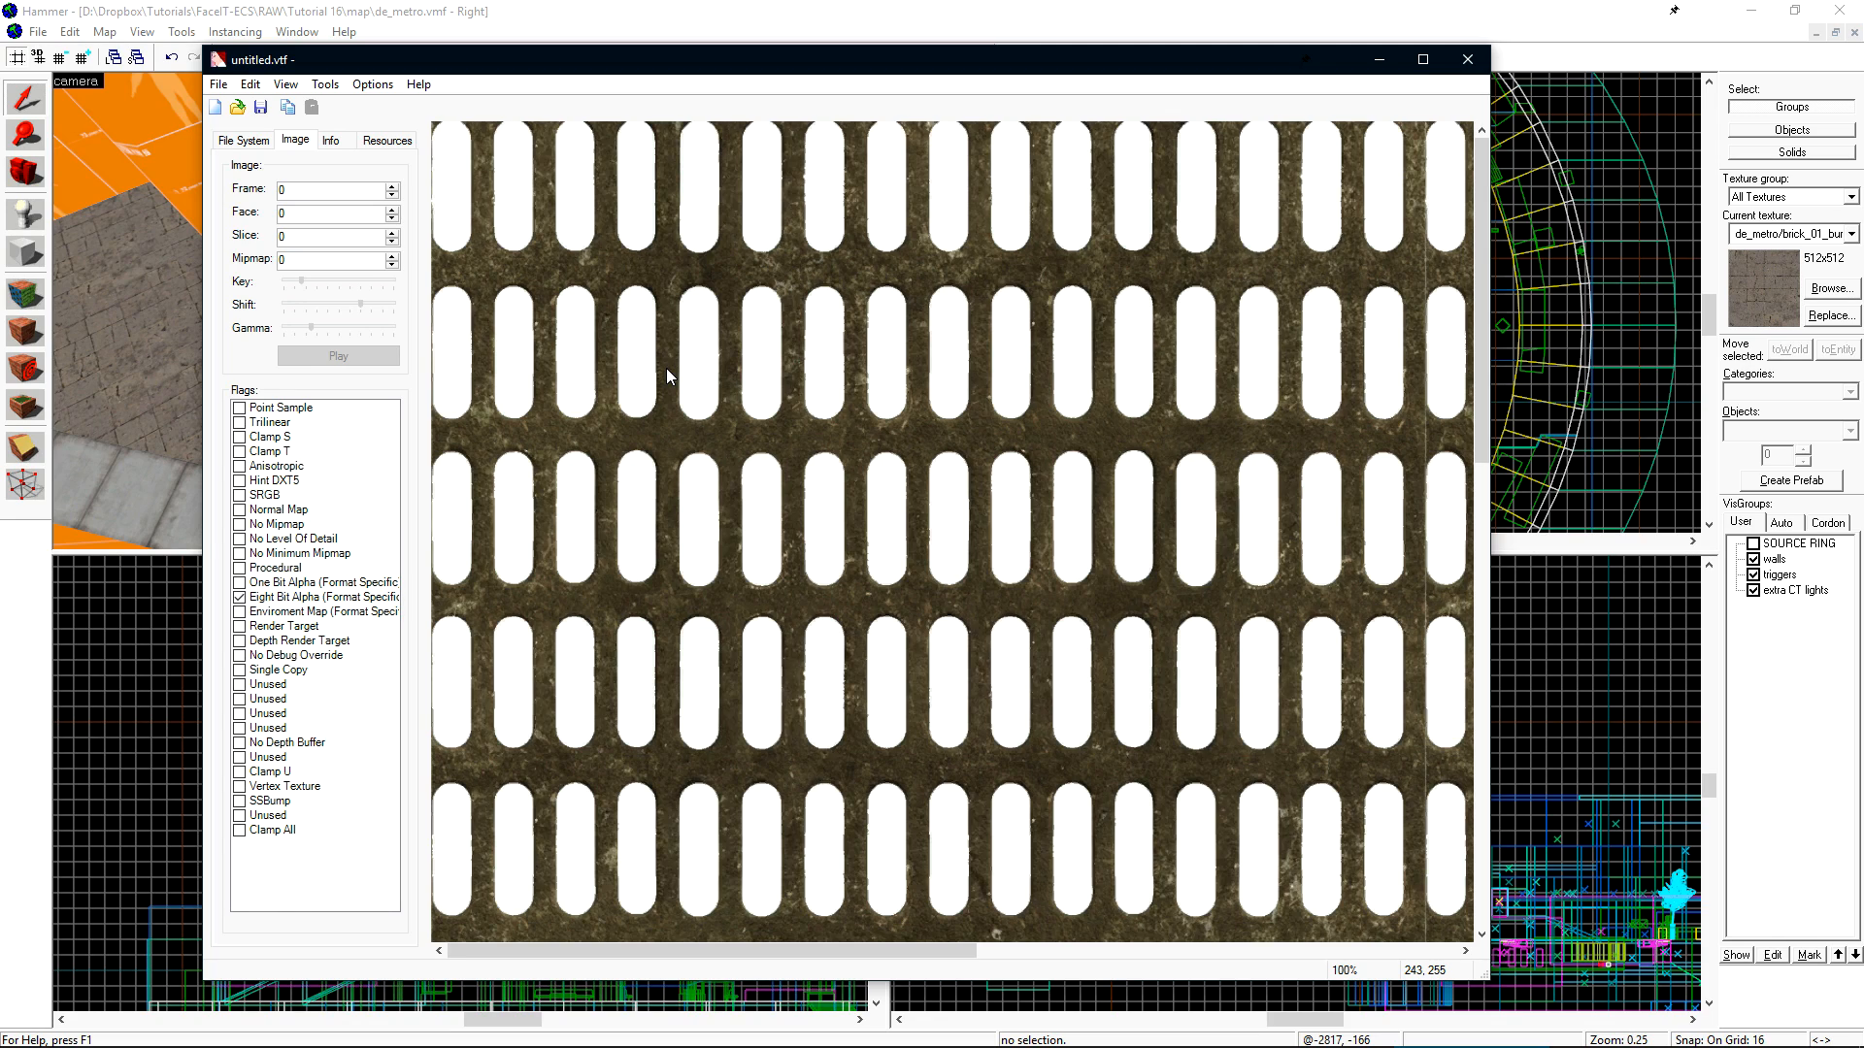
pyautogui.click(1378, 59)
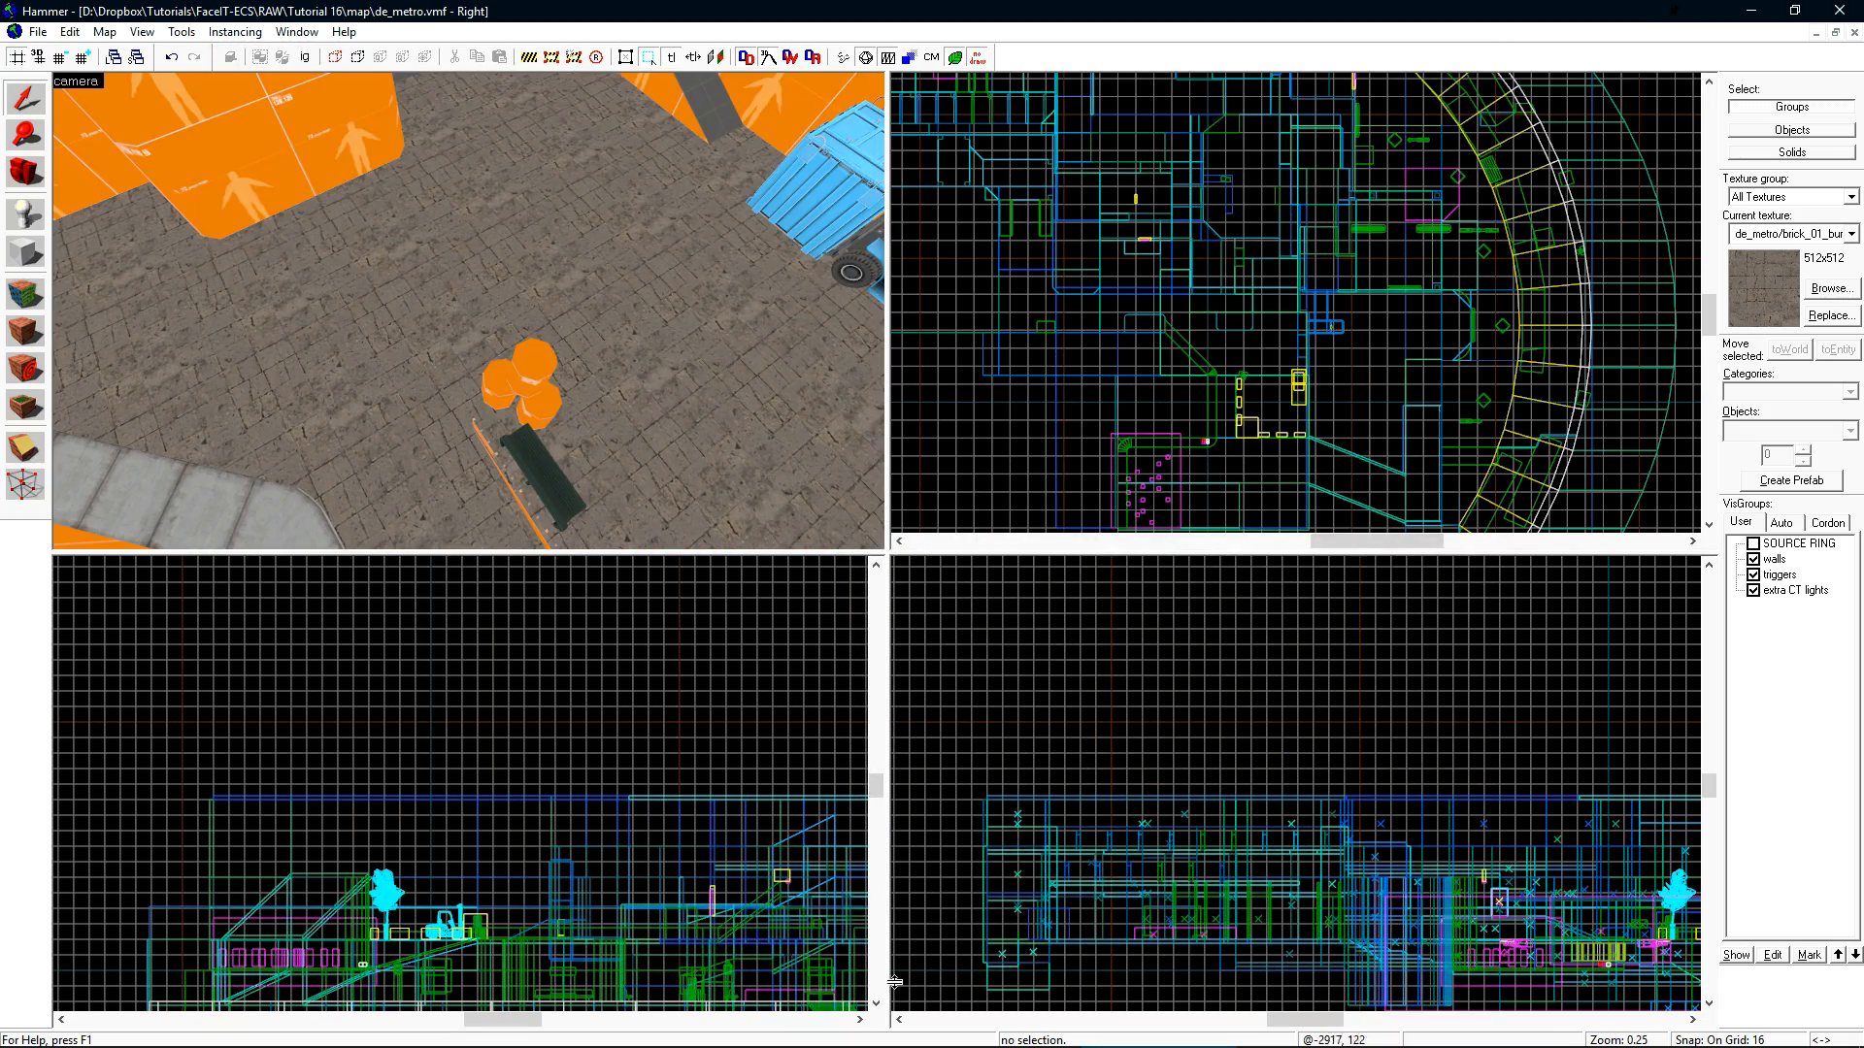
# - Open metalgrate5-900.png from the Raw Materials folder in Photoshop
pyautogui.click(1160, 1028)
pyautogui.click(529, 1028)
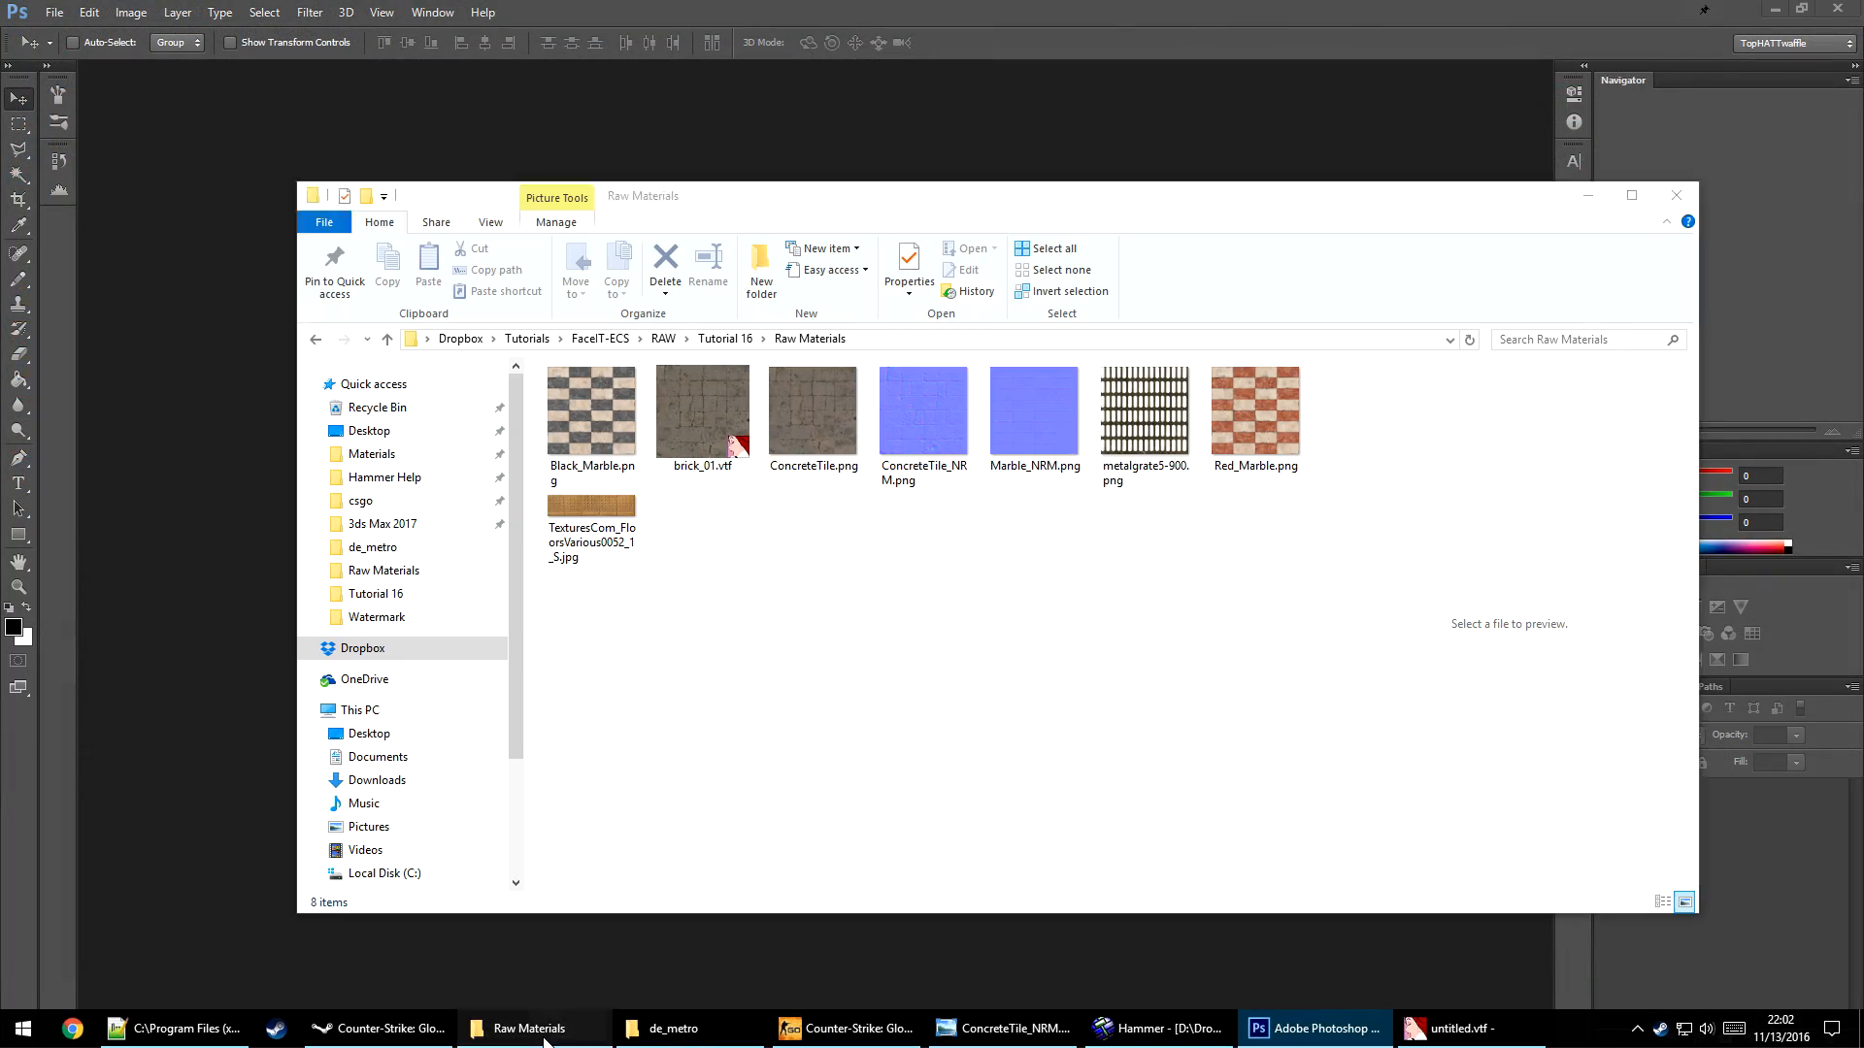
pyautogui.moveTo(1145, 413); pyautogui.dragTo(829, 132)
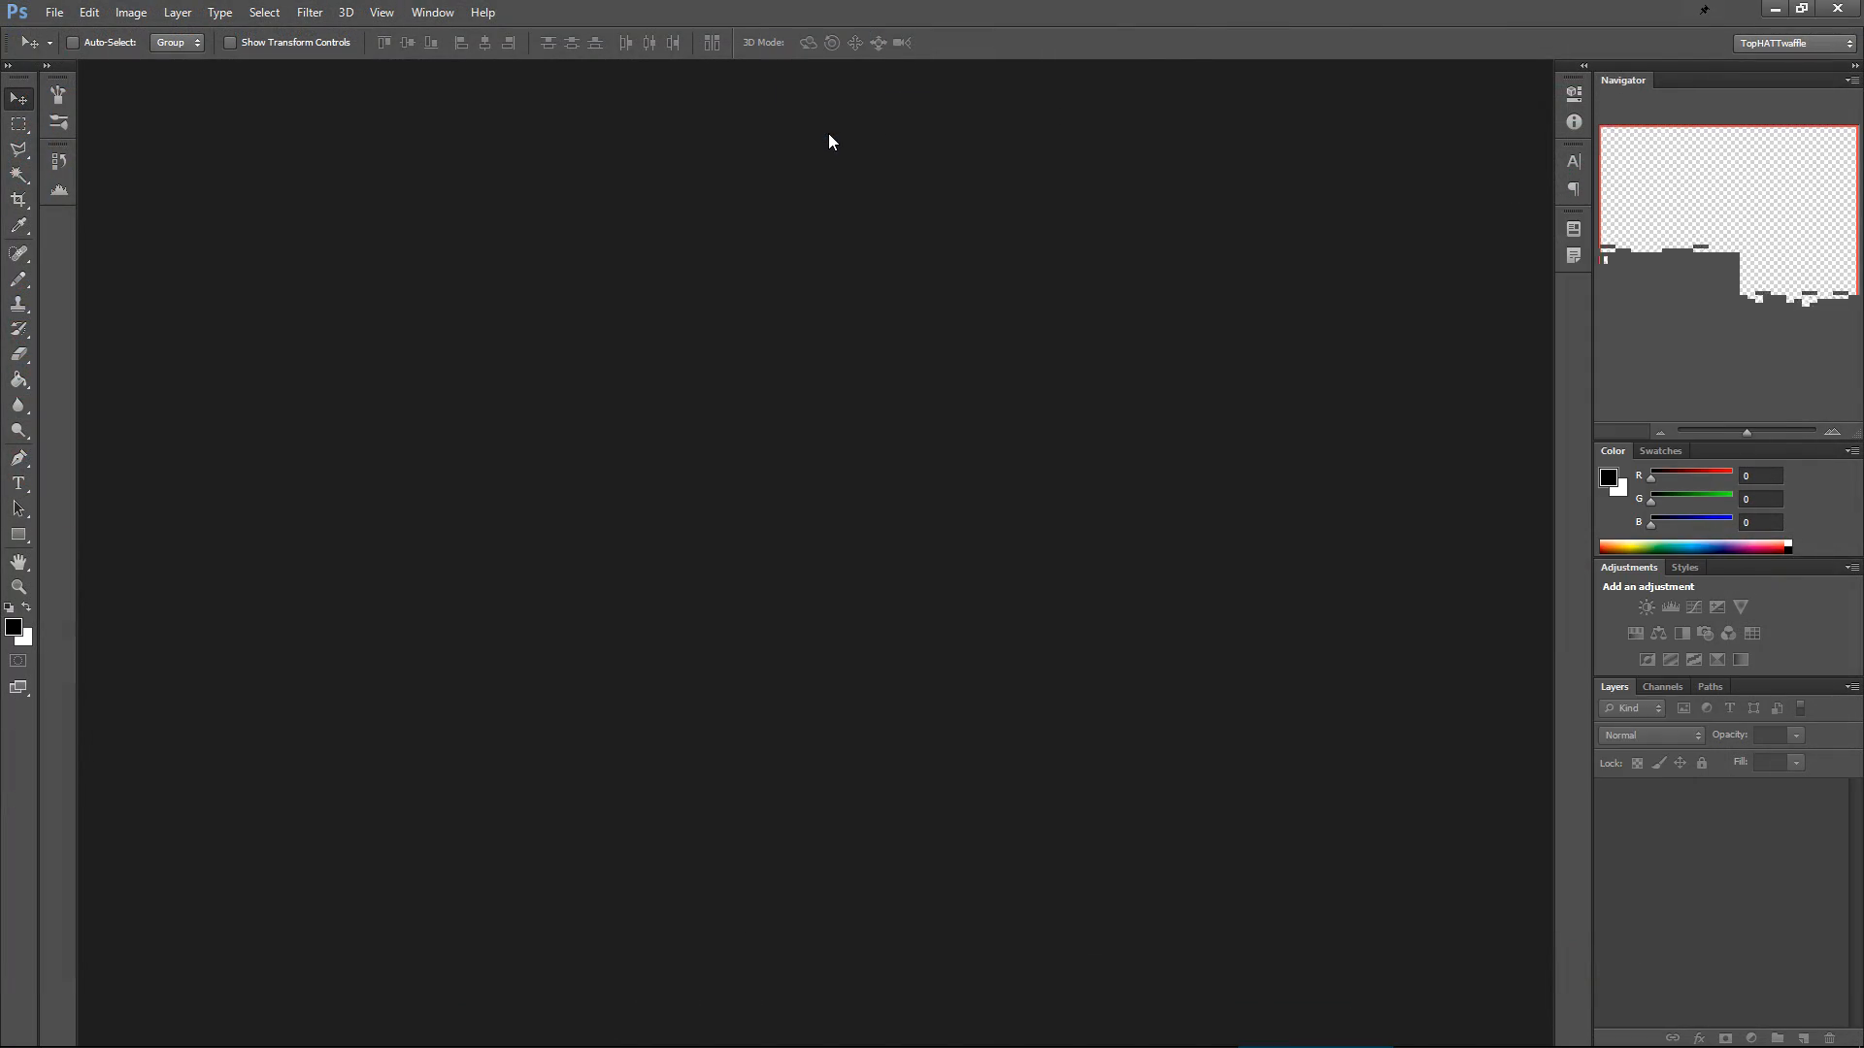
# - Load the grate layer's content as a selection, save it as a new alpha channel, and display that channel alone
pyautogui.keyDown('ctrl'); pyautogui.click(1641, 798); pyautogui.keyUp('ctrl')
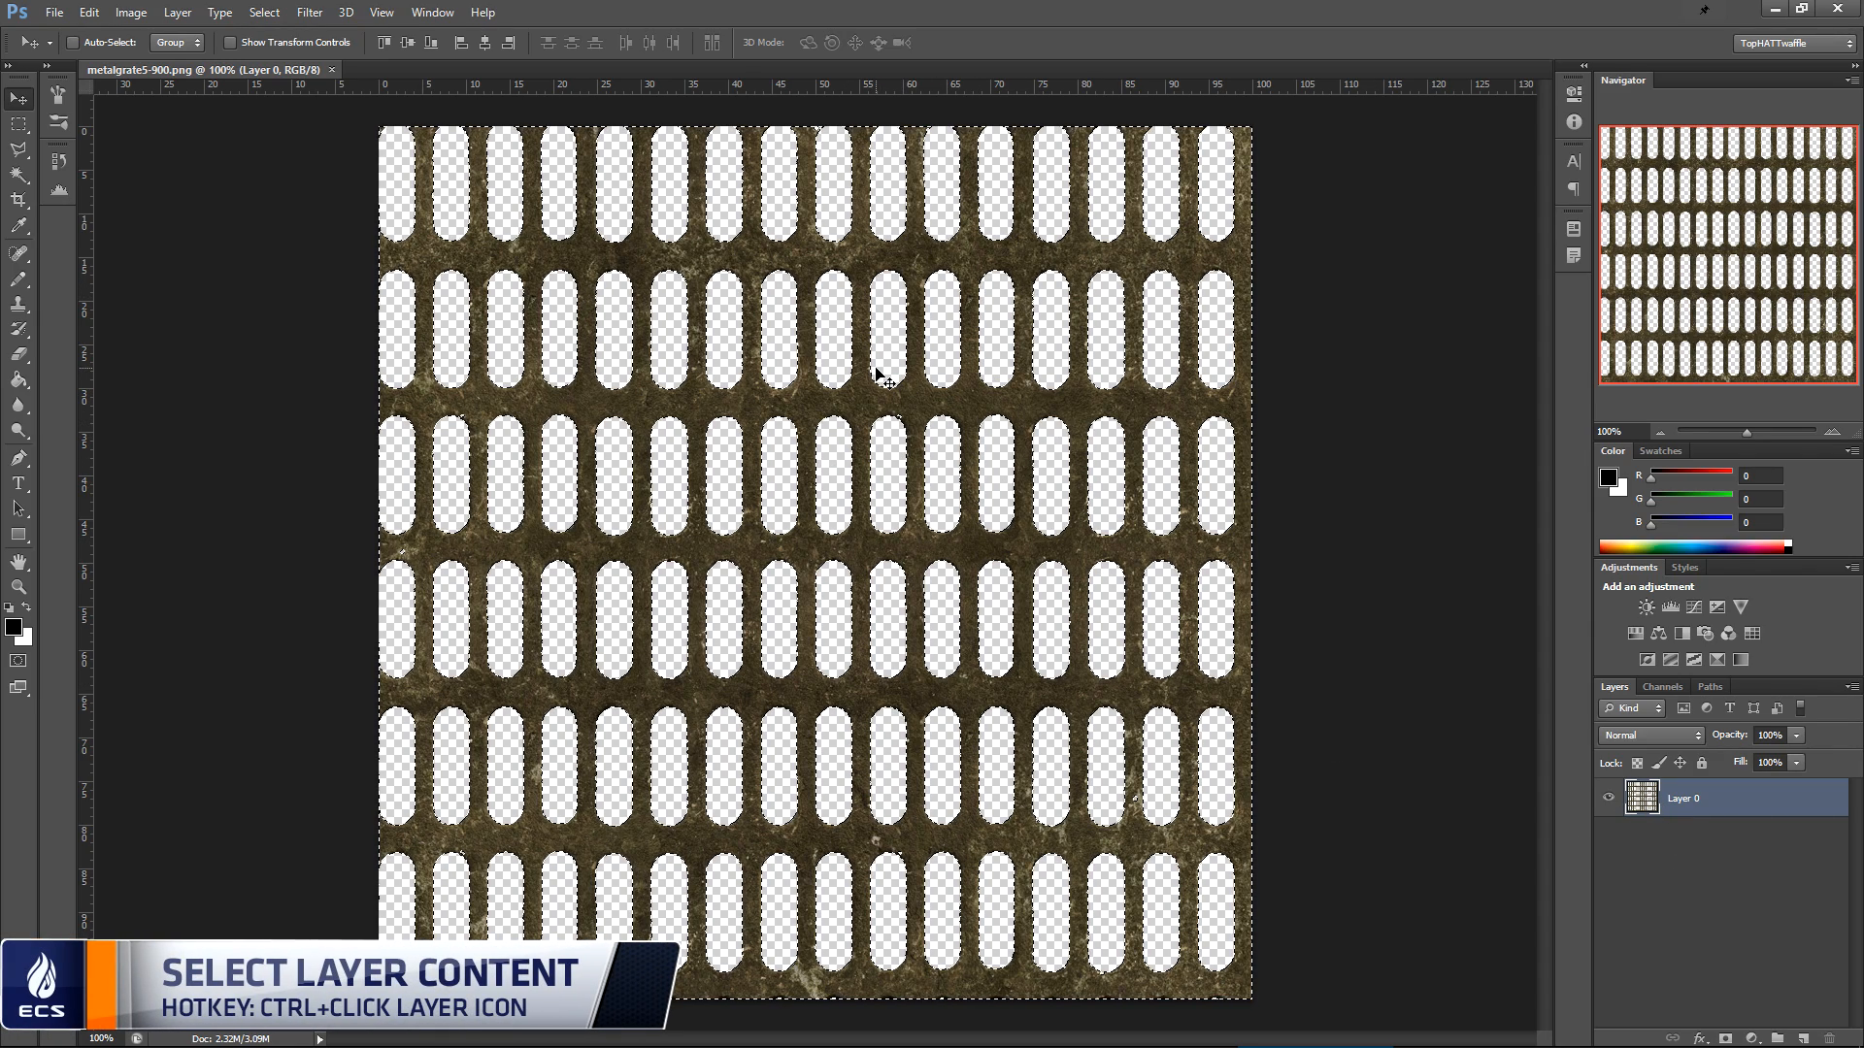
pyautogui.click(1664, 687)
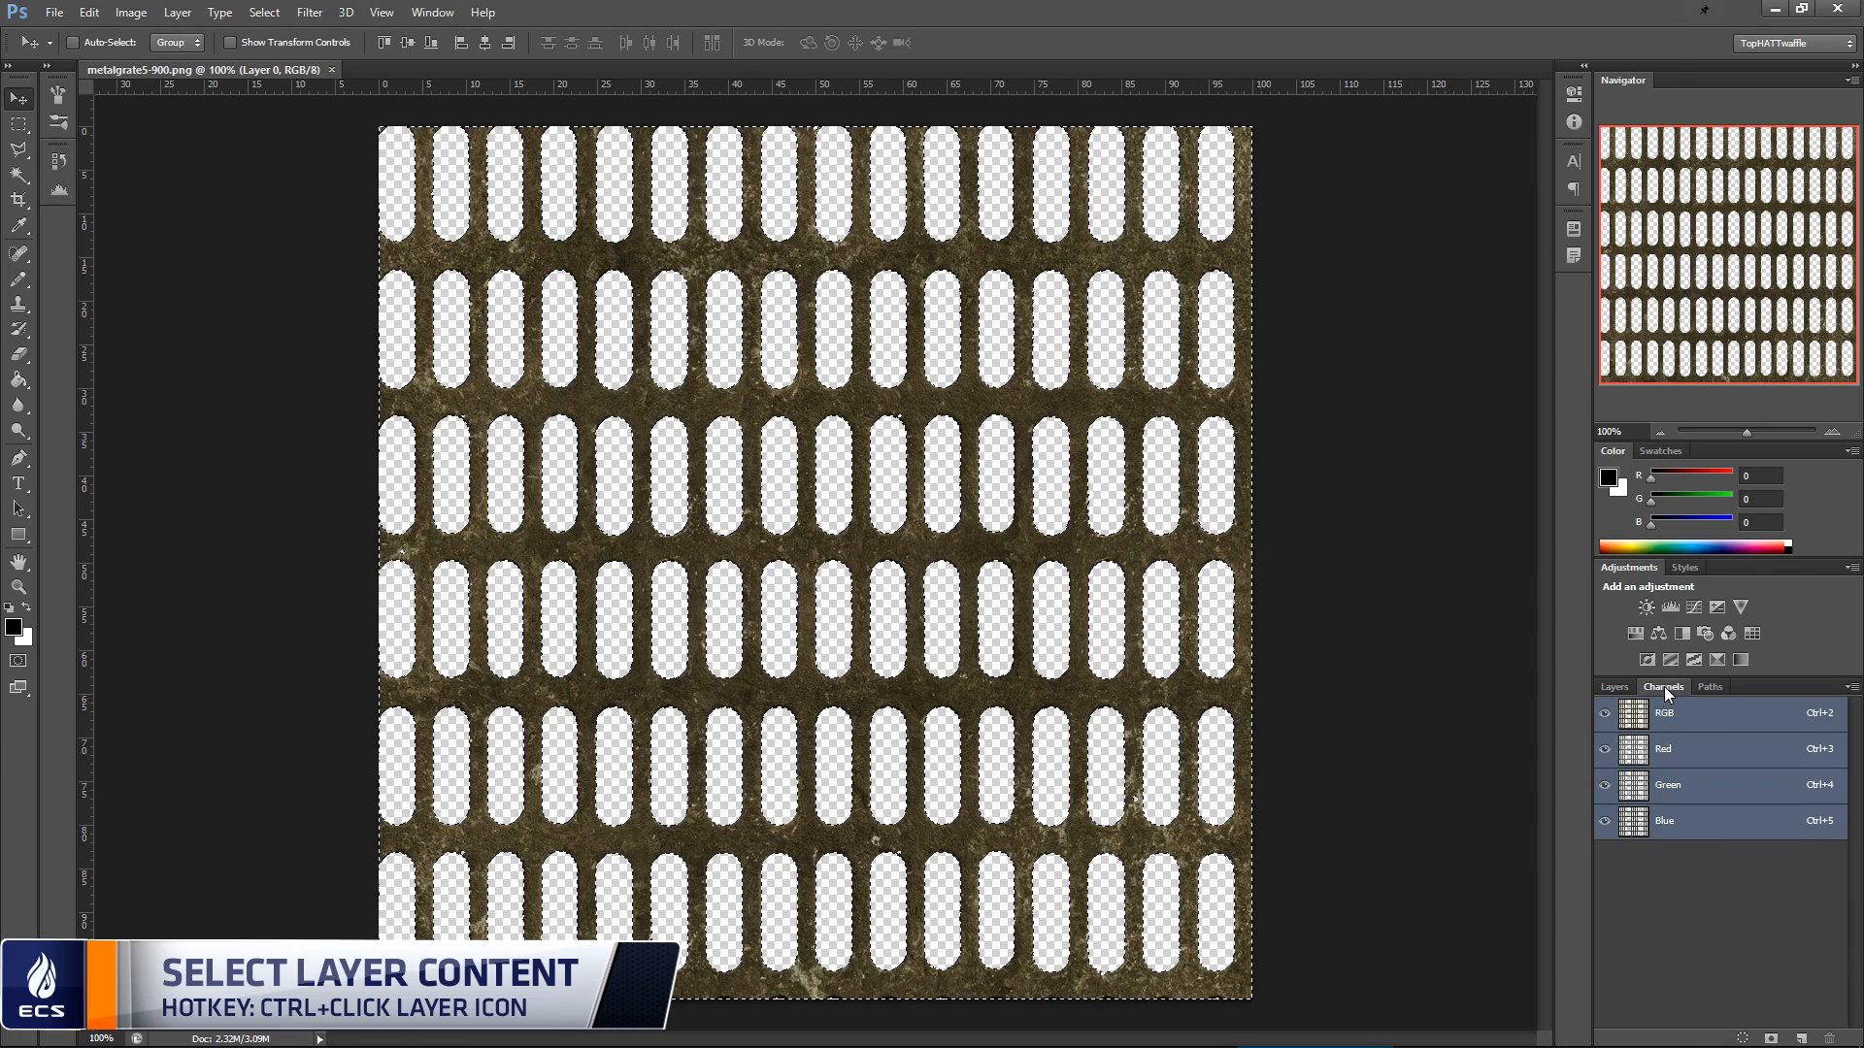
pyautogui.click(1771, 1037)
pyautogui.click(1670, 856)
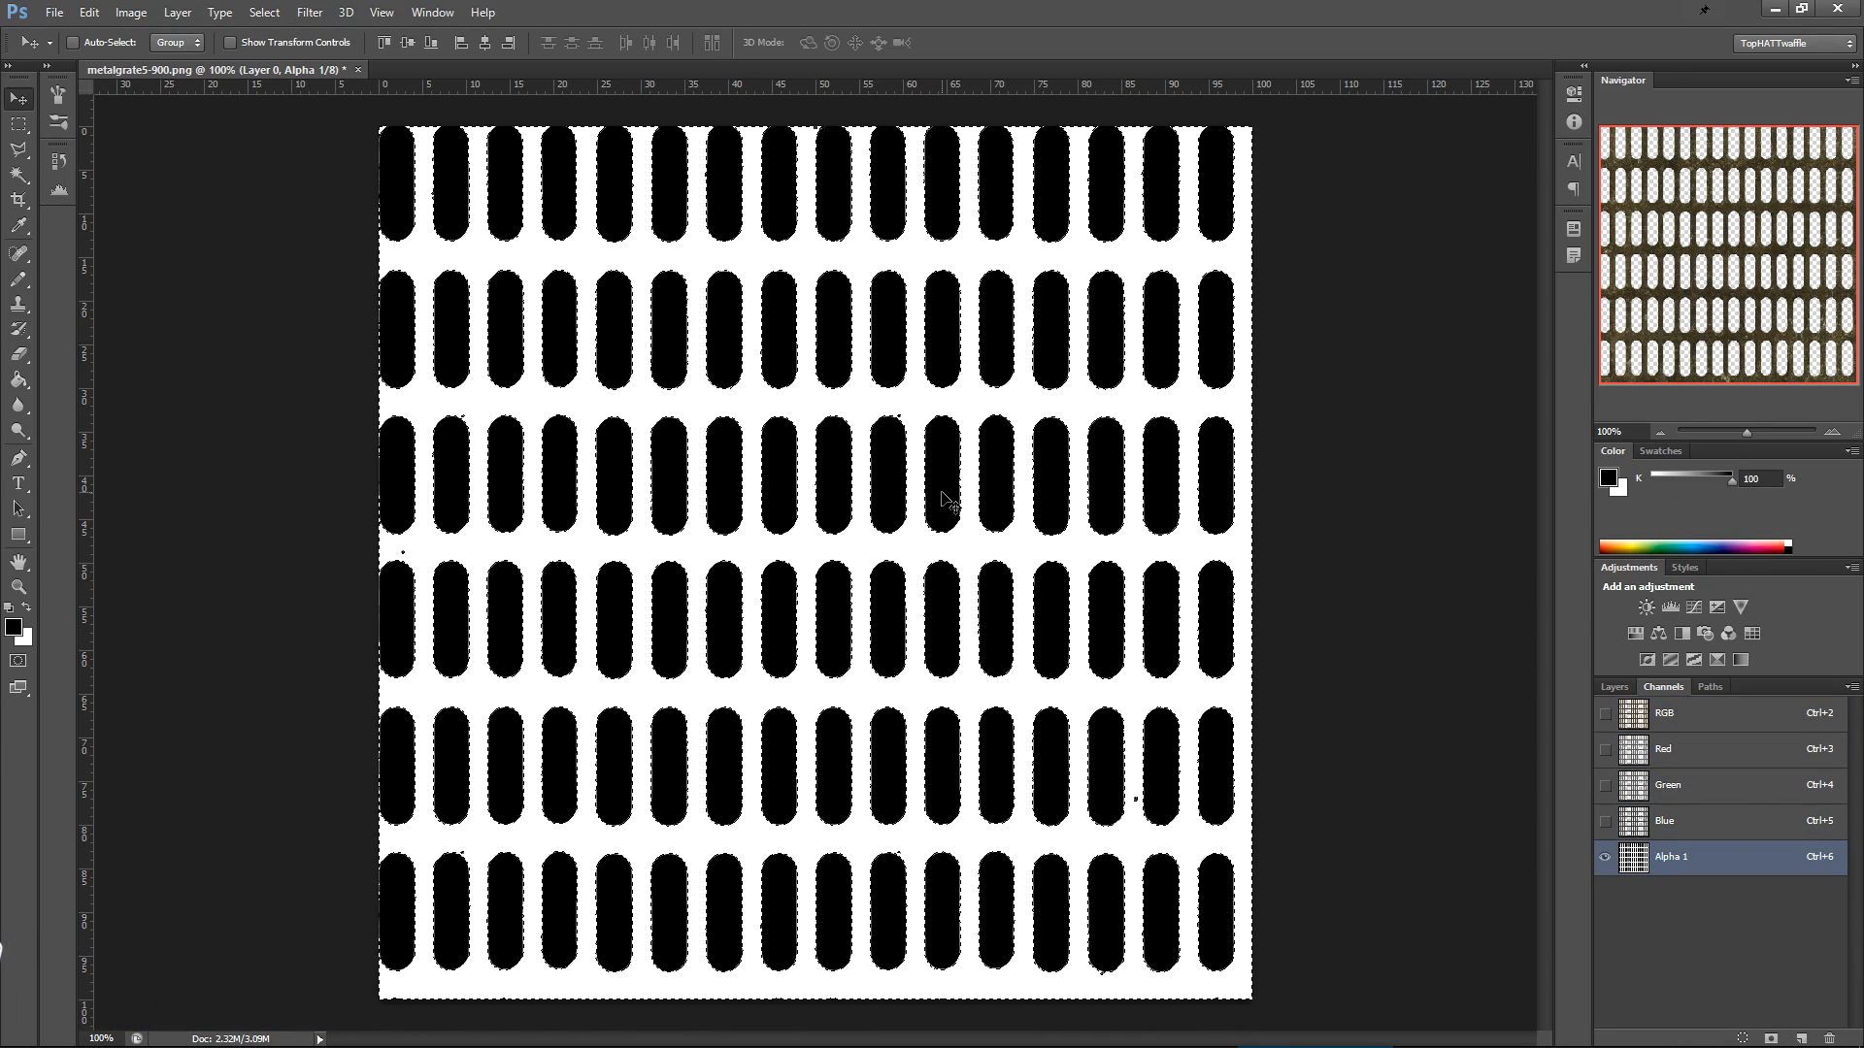
# - Clear the selection, make the RGB channels visible again, and return to the document's layers
pyautogui.hotkey('ctrl', 'd')
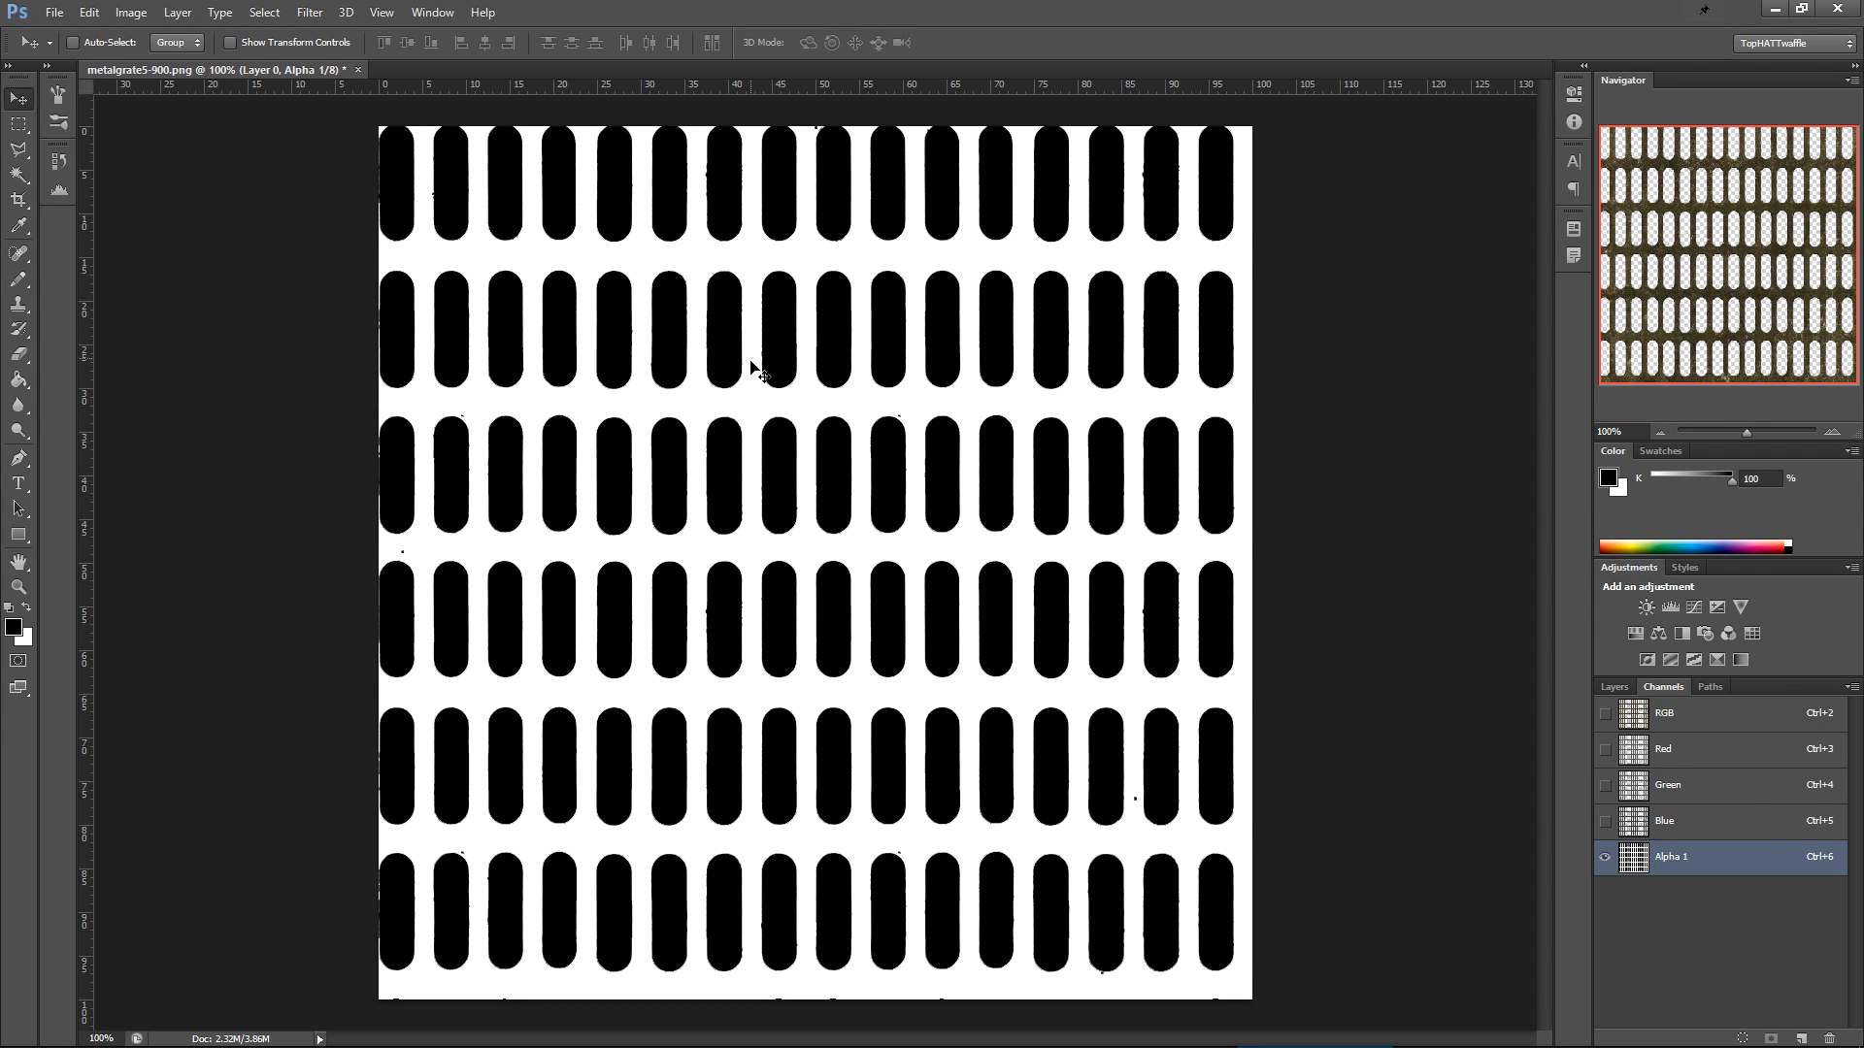
pyautogui.click(1604, 712)
pyautogui.click(1613, 686)
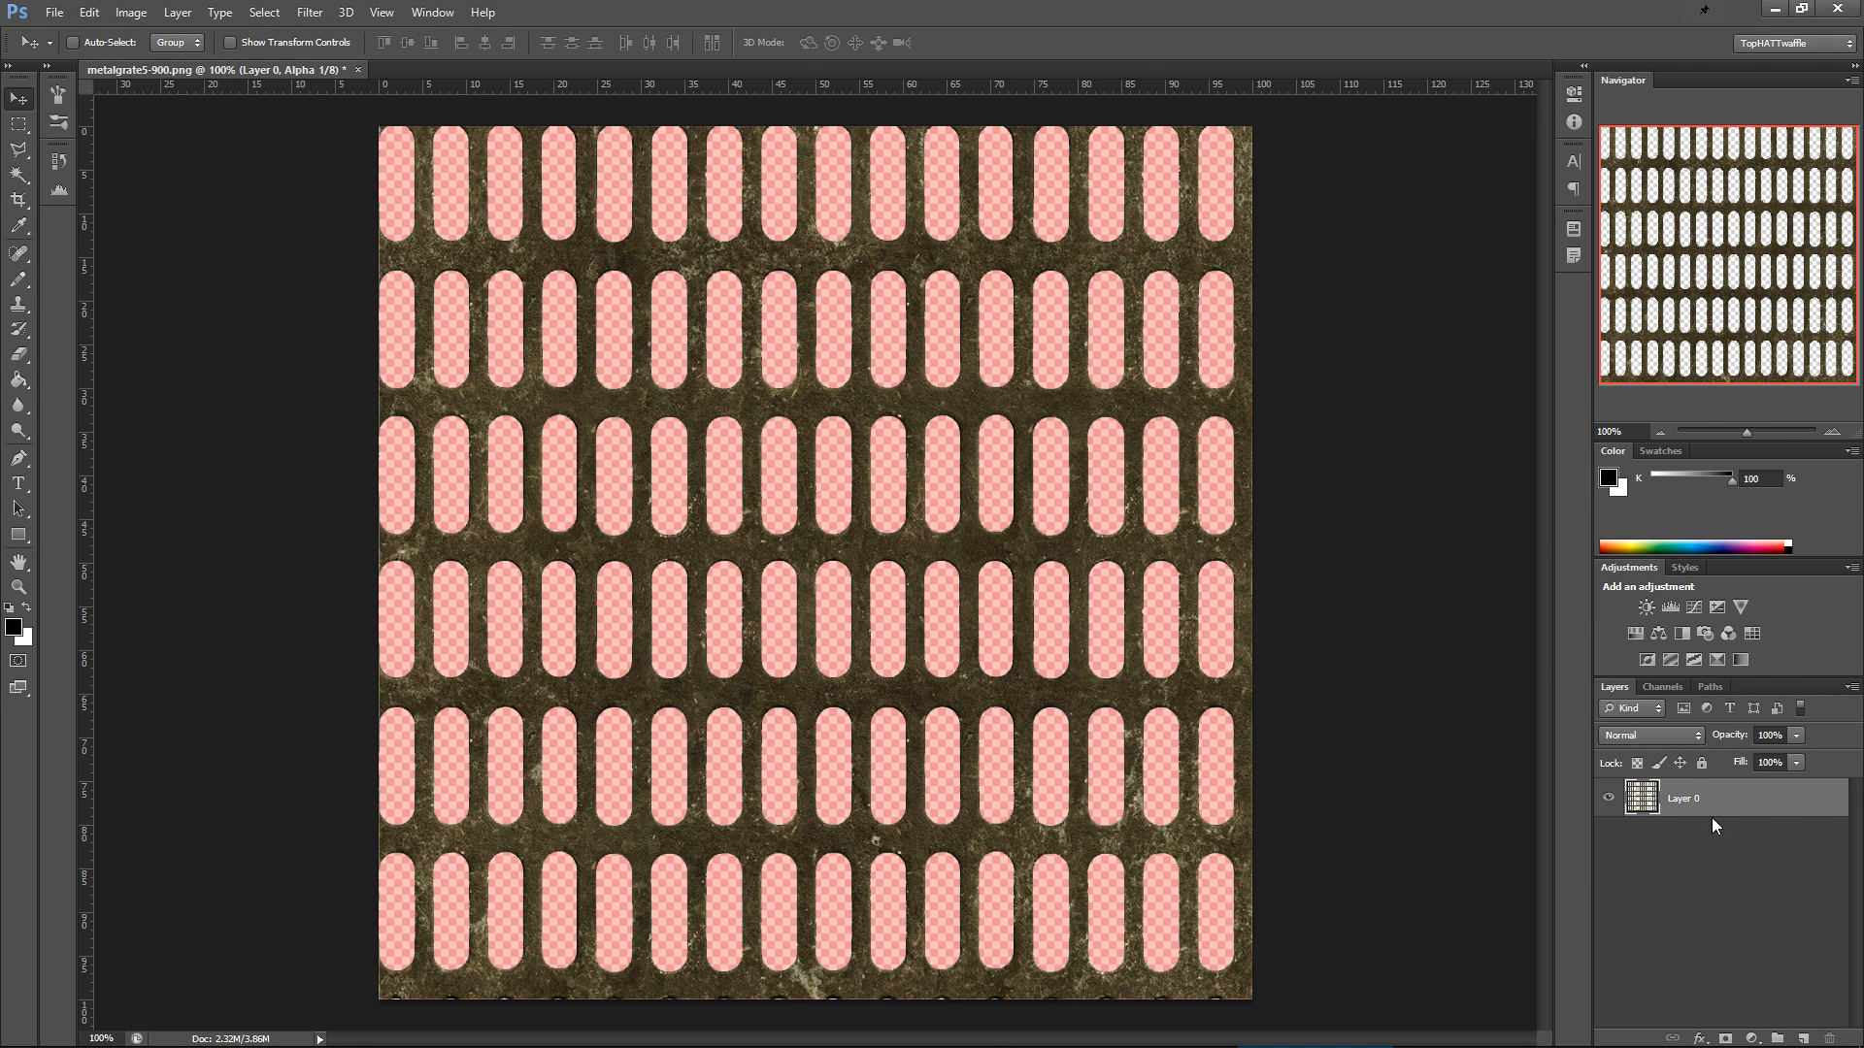
# - Add a new layer beneath the grate layer and fill it with a brown sampled from the metal (RGB 74, 67, 48)
pyautogui.click(1803, 1036)
pyautogui.moveTo(1708, 797); pyautogui.dragTo(1737, 868)
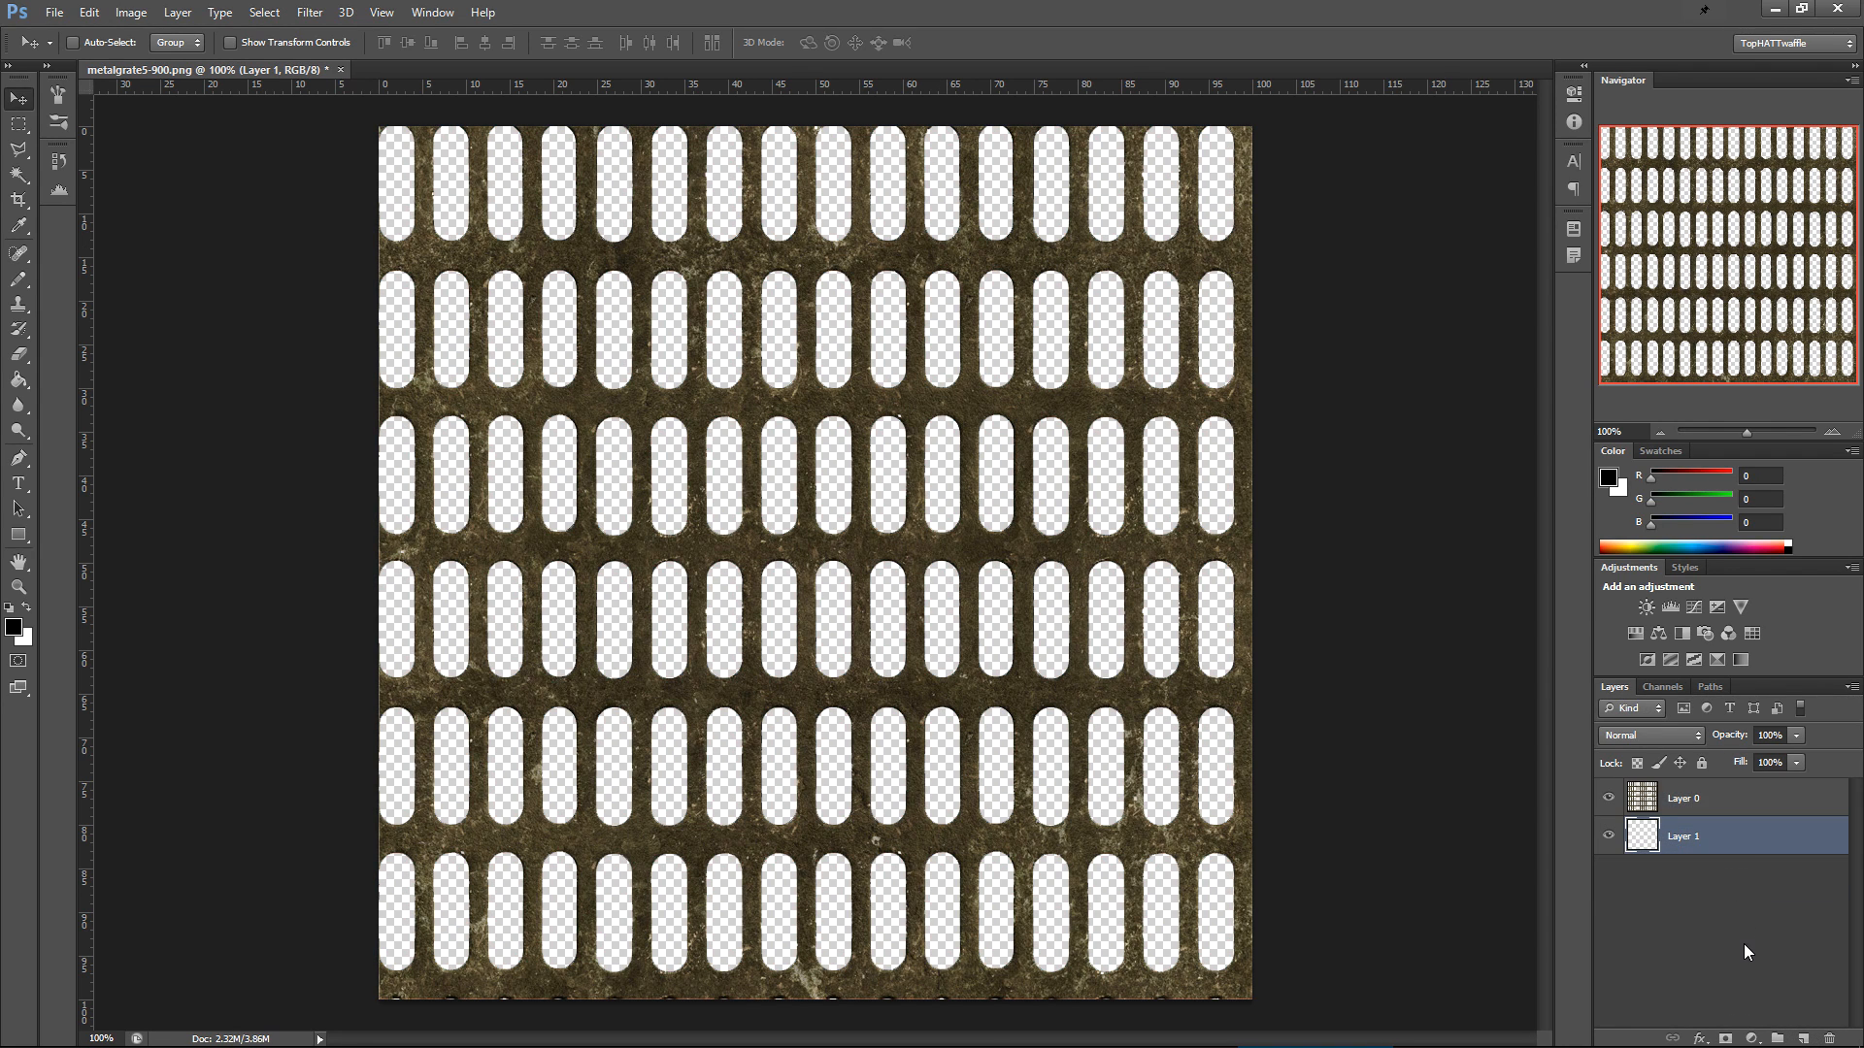
pyautogui.press('i')
pyautogui.click(619, 389)
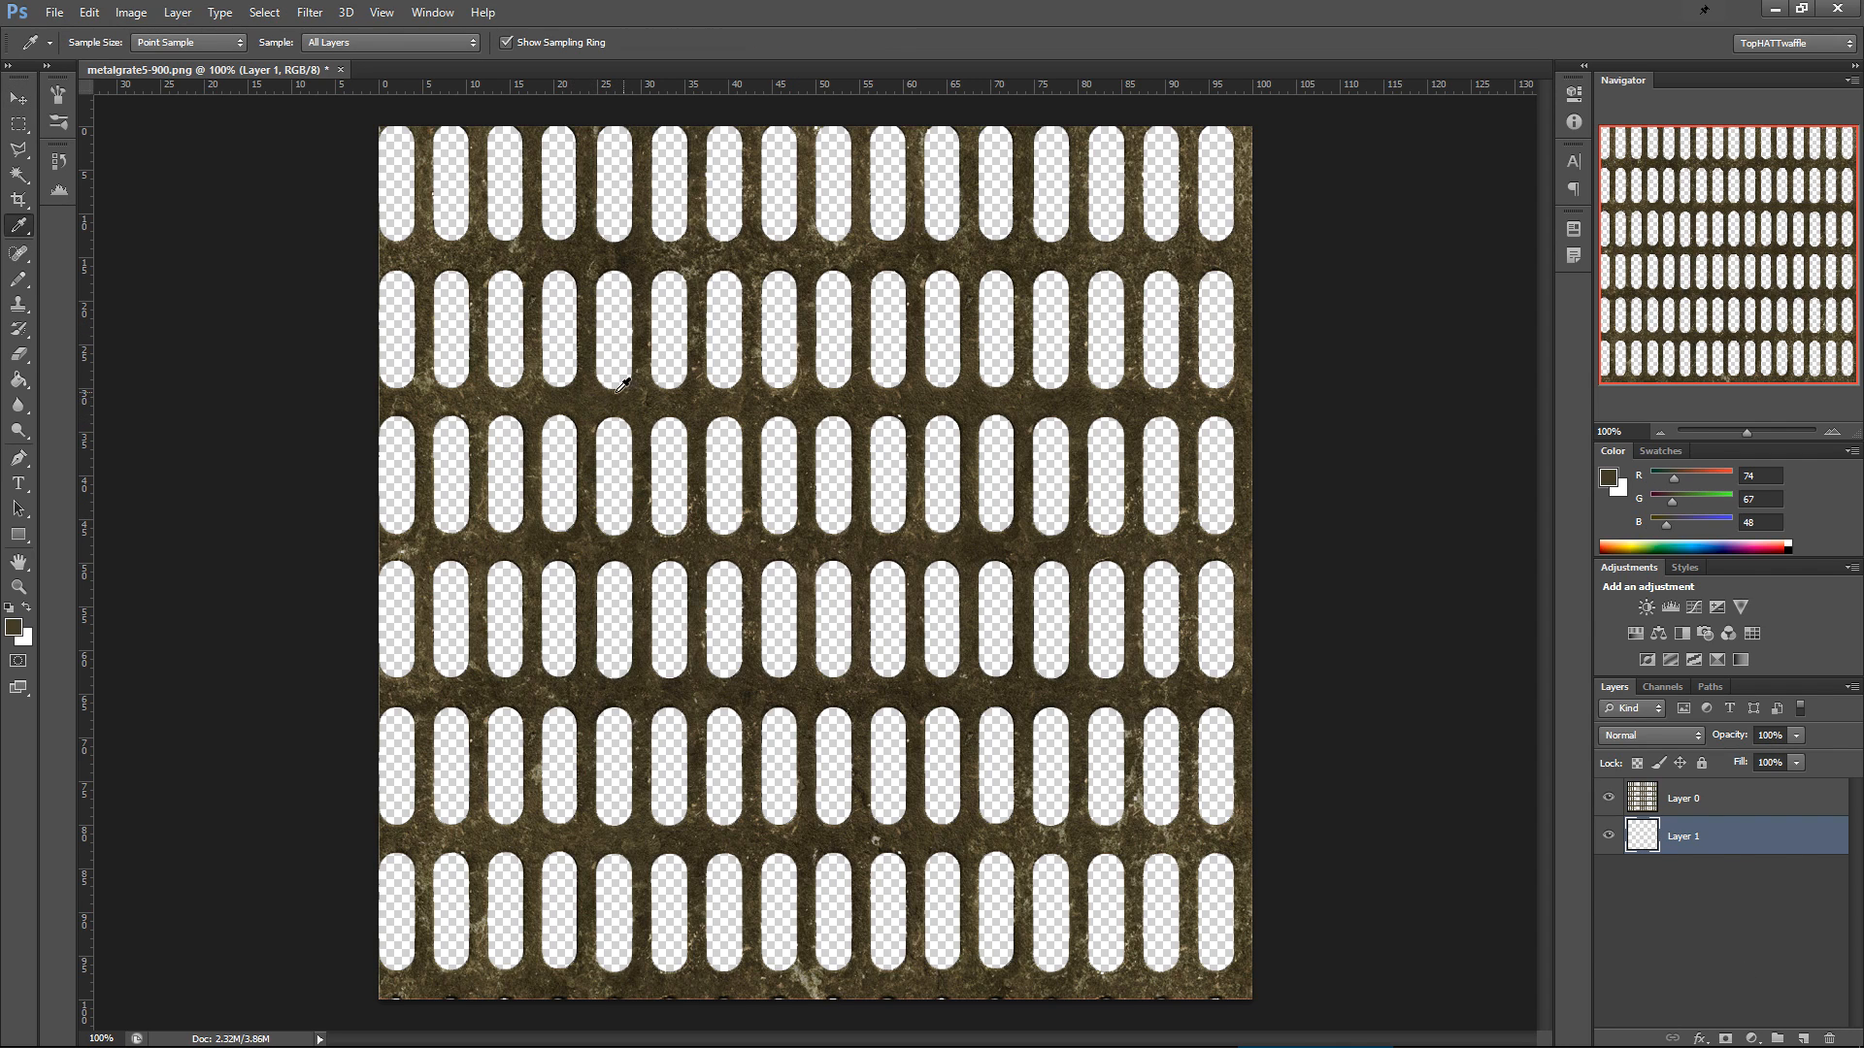
pyautogui.click(28, 383)
pyautogui.click(730, 378)
pyautogui.press('v')
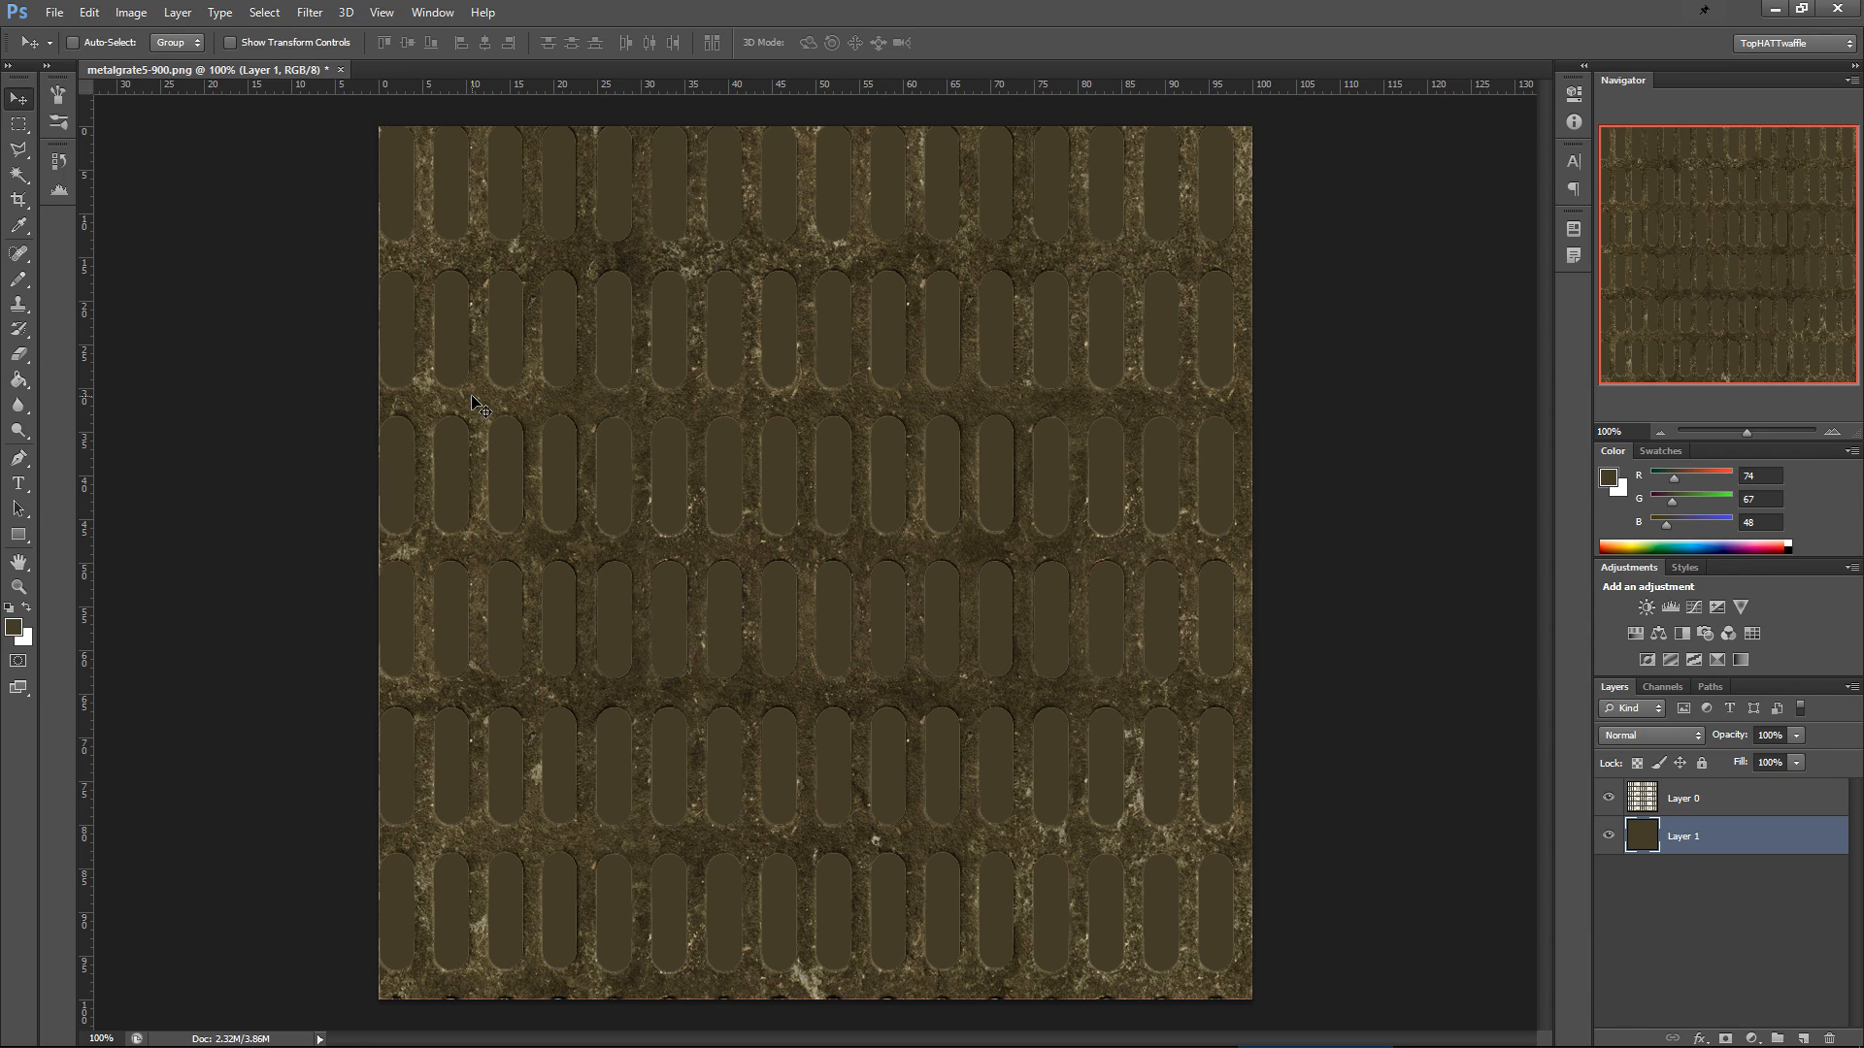
# - Check the channels, and save the image with its alpha channel as a 32 bits/pixel Targa file named metalgrate5-900 in Raw Materials
pyautogui.click(1662, 686)
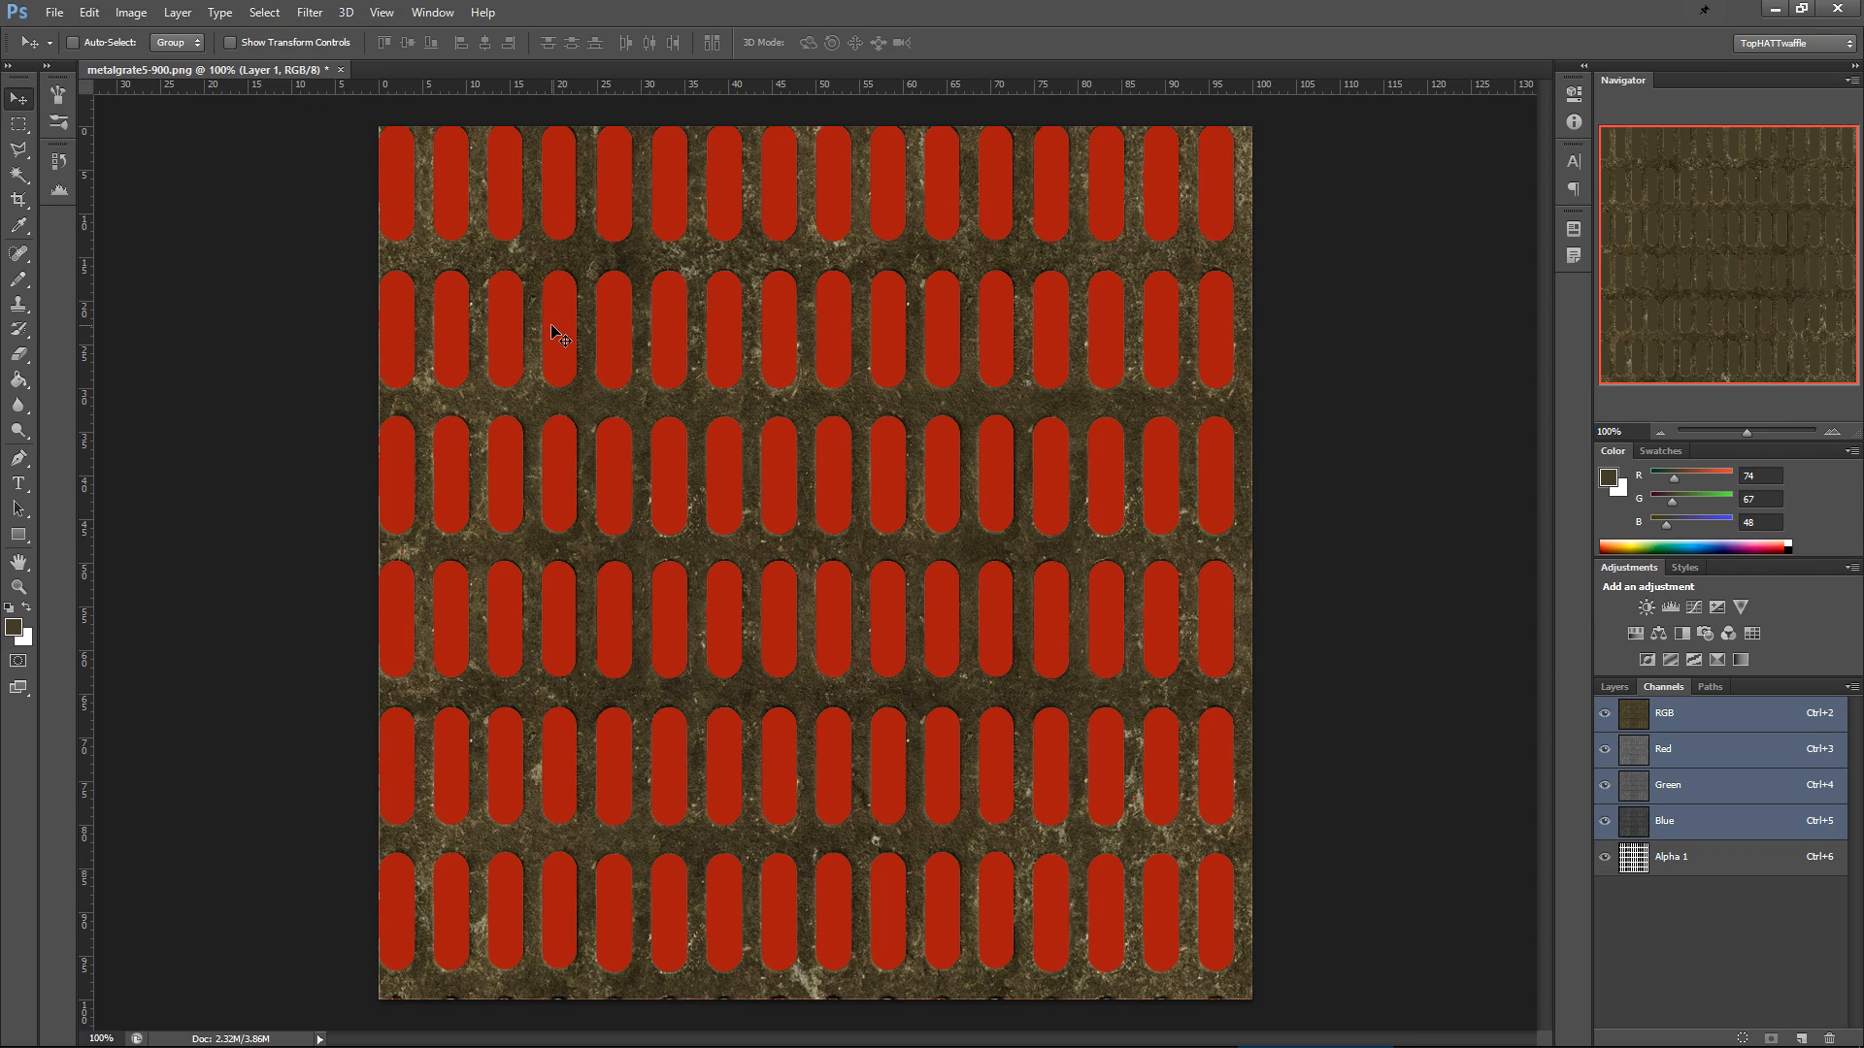
pyautogui.click(1615, 686)
pyautogui.click(54, 11)
pyautogui.click(138, 245)
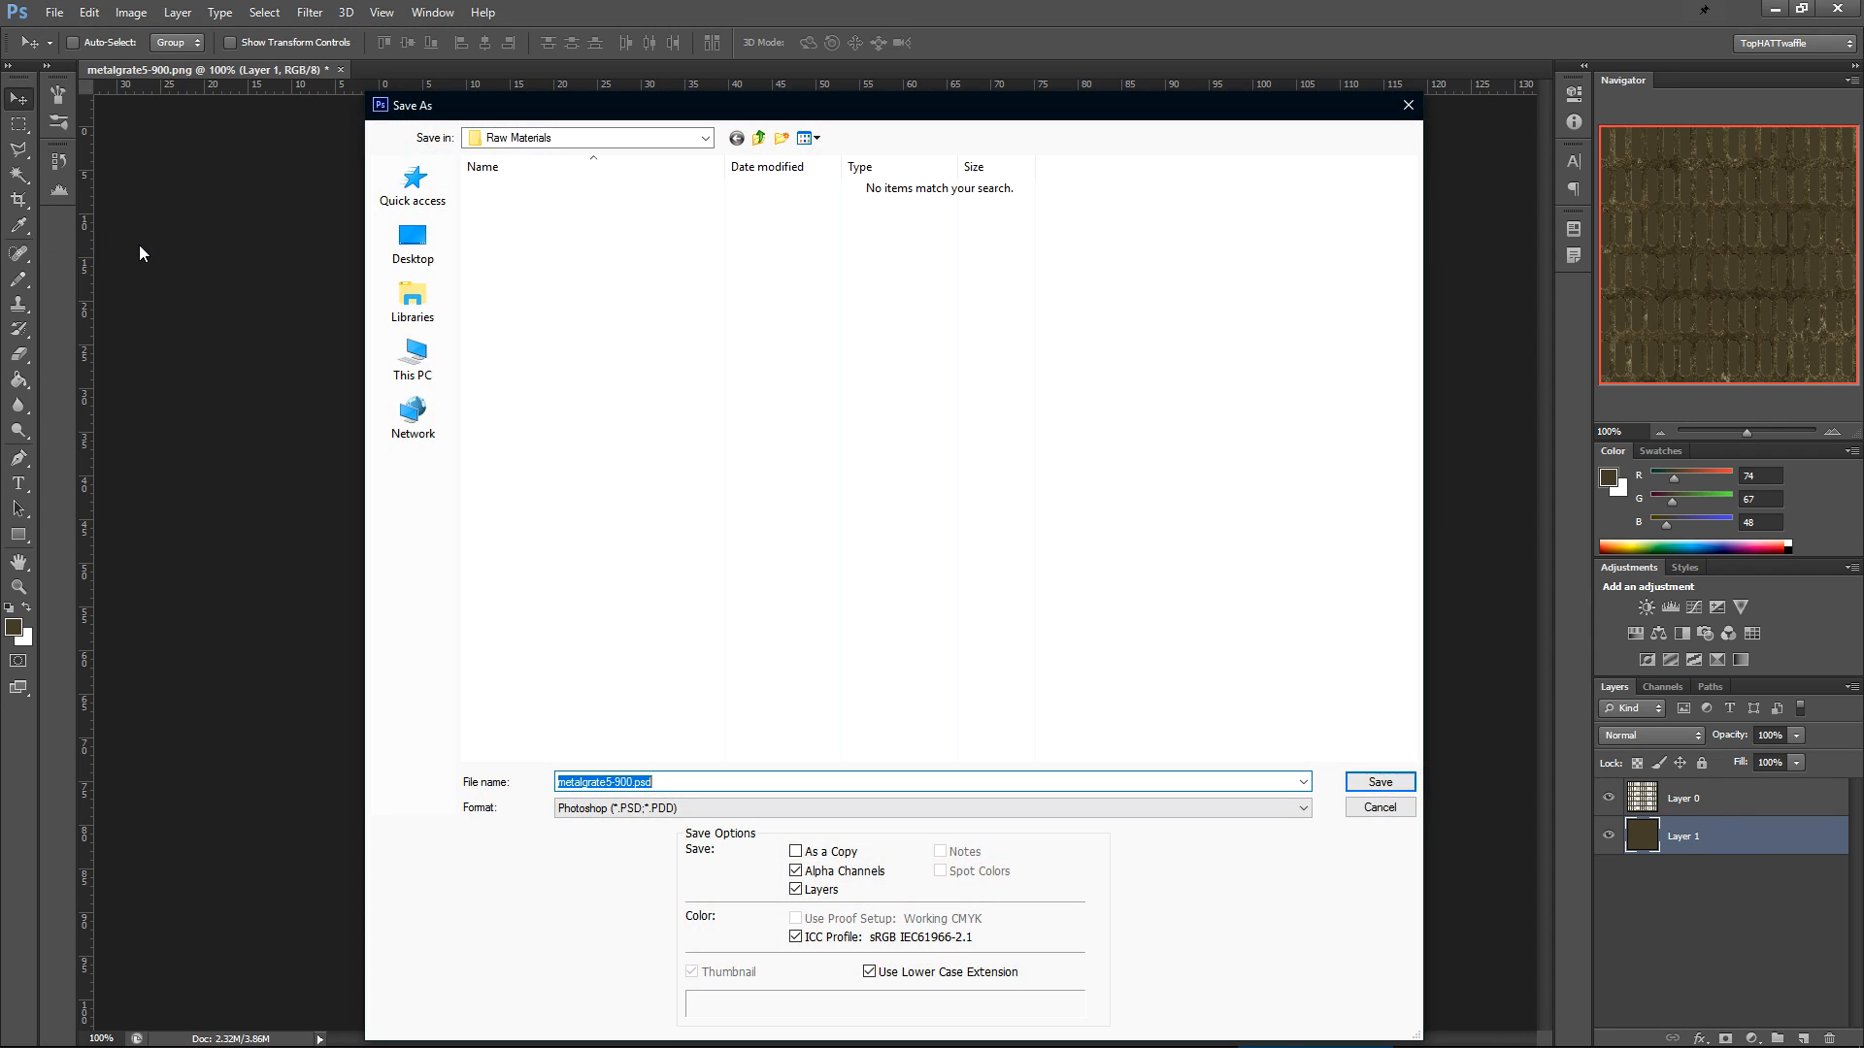
pyautogui.click(657, 808)
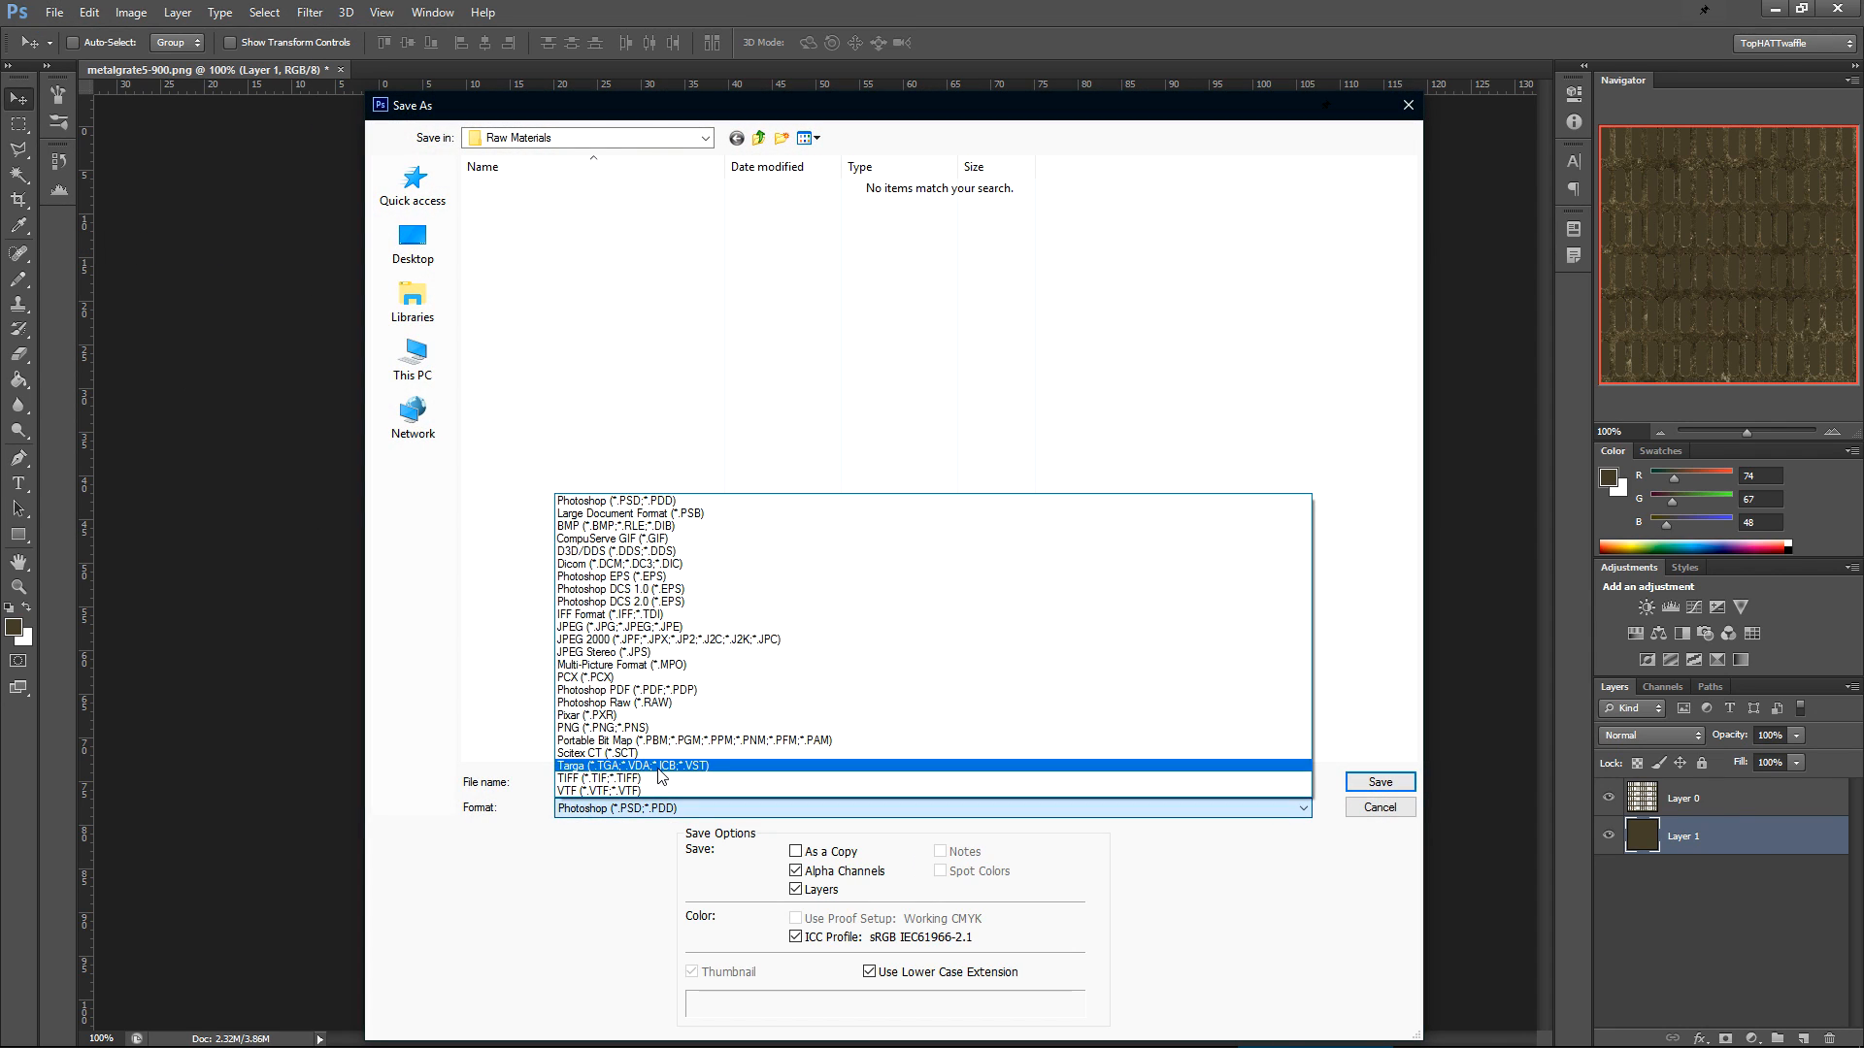
pyautogui.click(656, 772)
pyautogui.click(1388, 783)
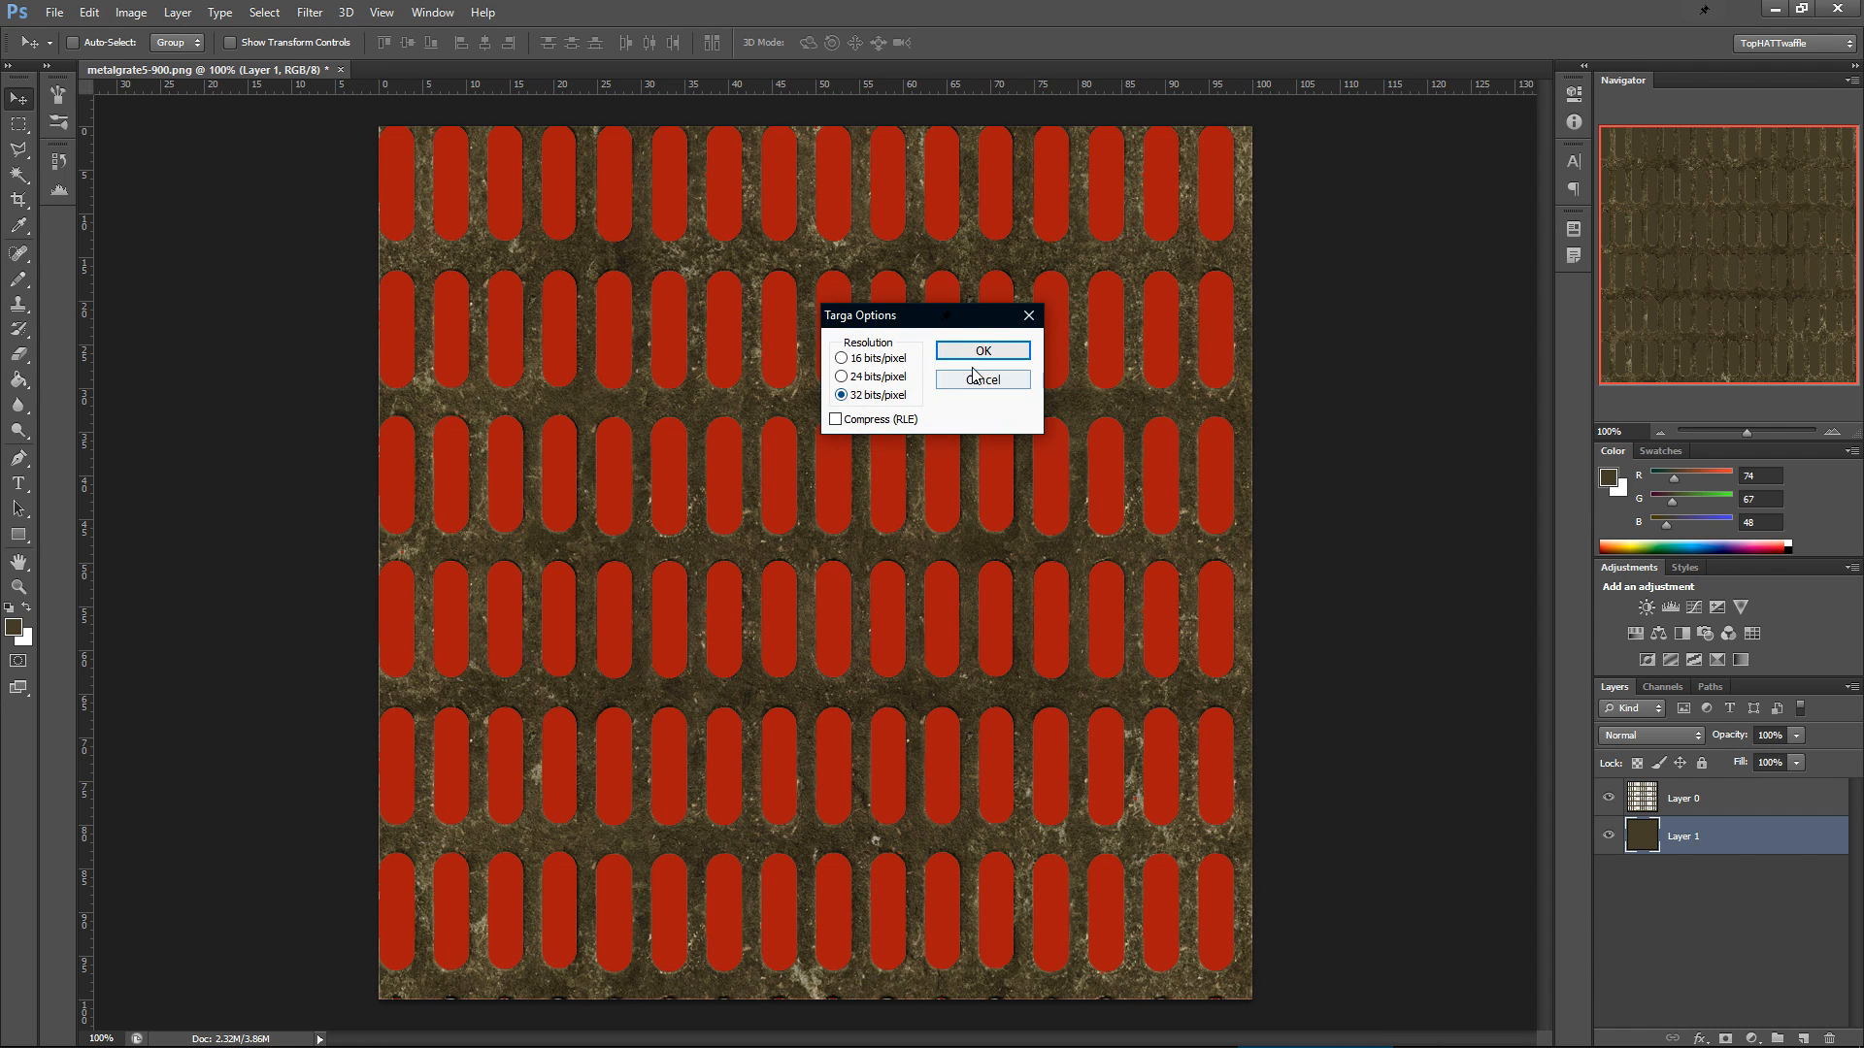
pyautogui.click(983, 351)
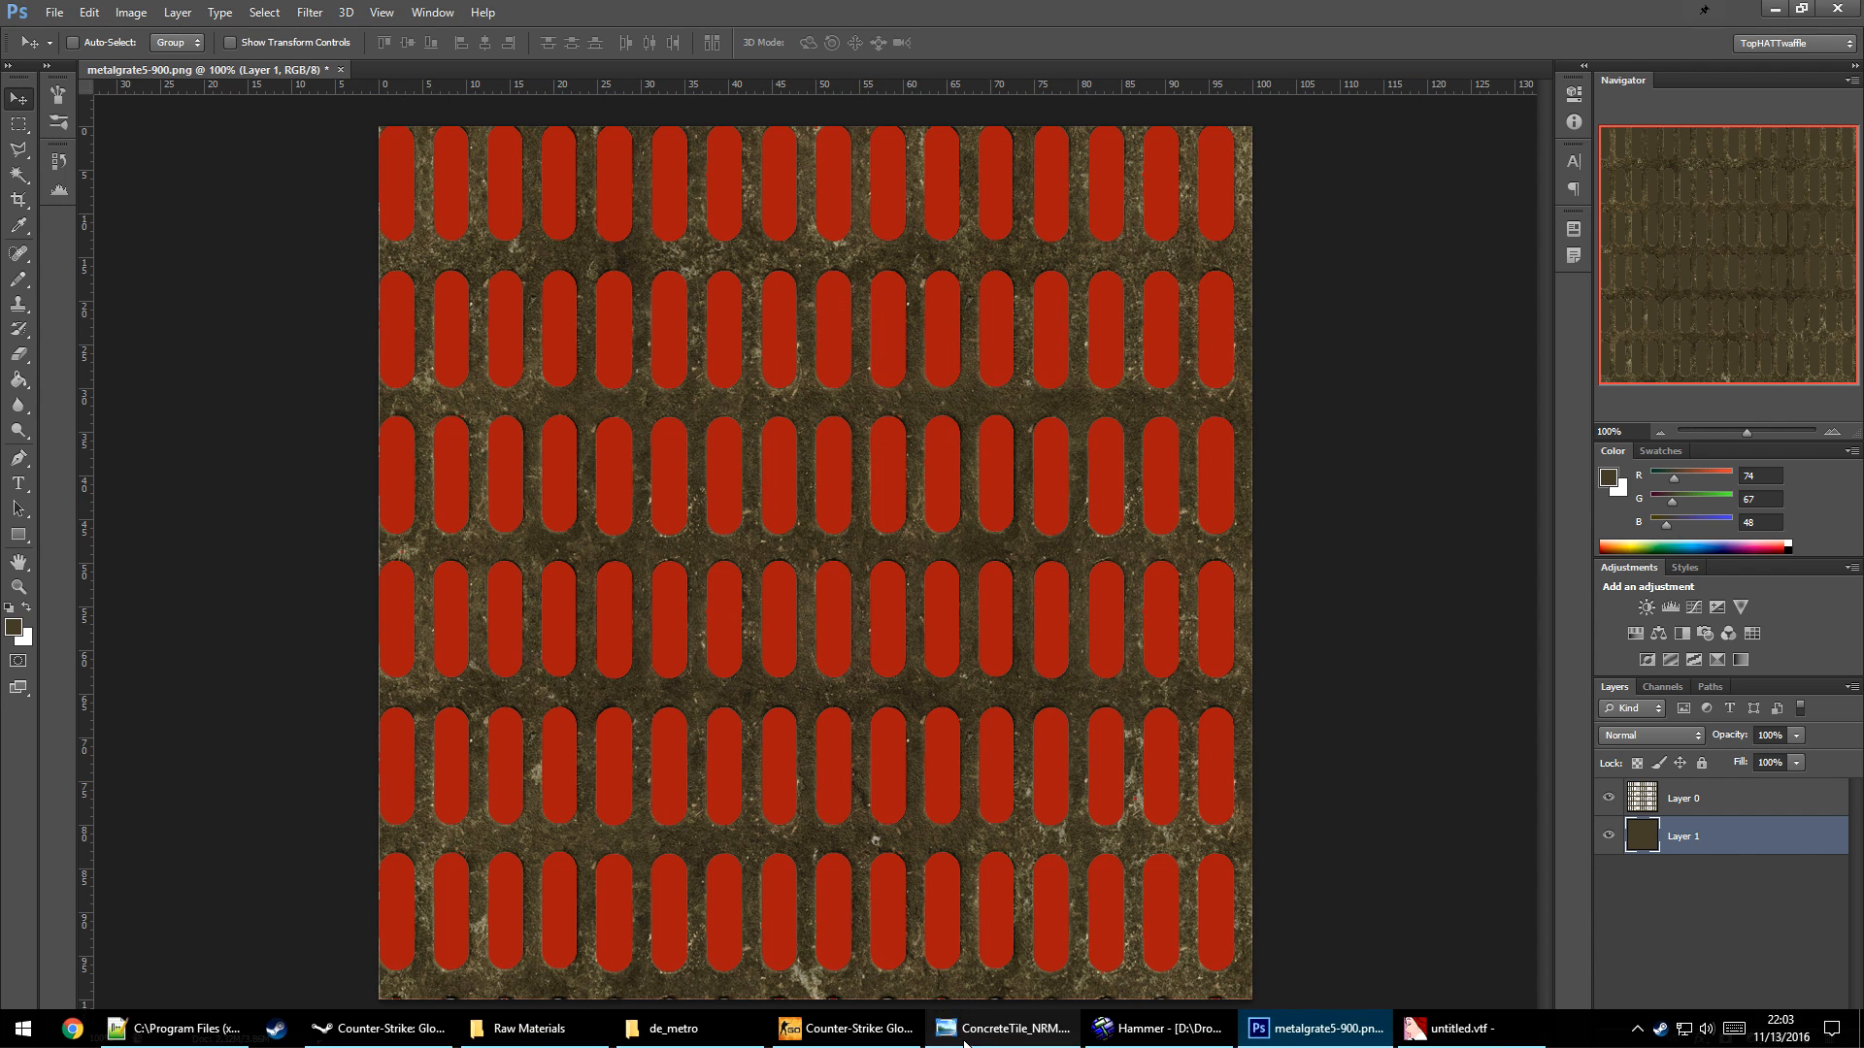
# - Switch to VTFEdit and import metalgrate5-900.tga from the Raw Materials folder, accepting the existing VTF options
pyautogui.click(1437, 1031)
pyautogui.click(219, 84)
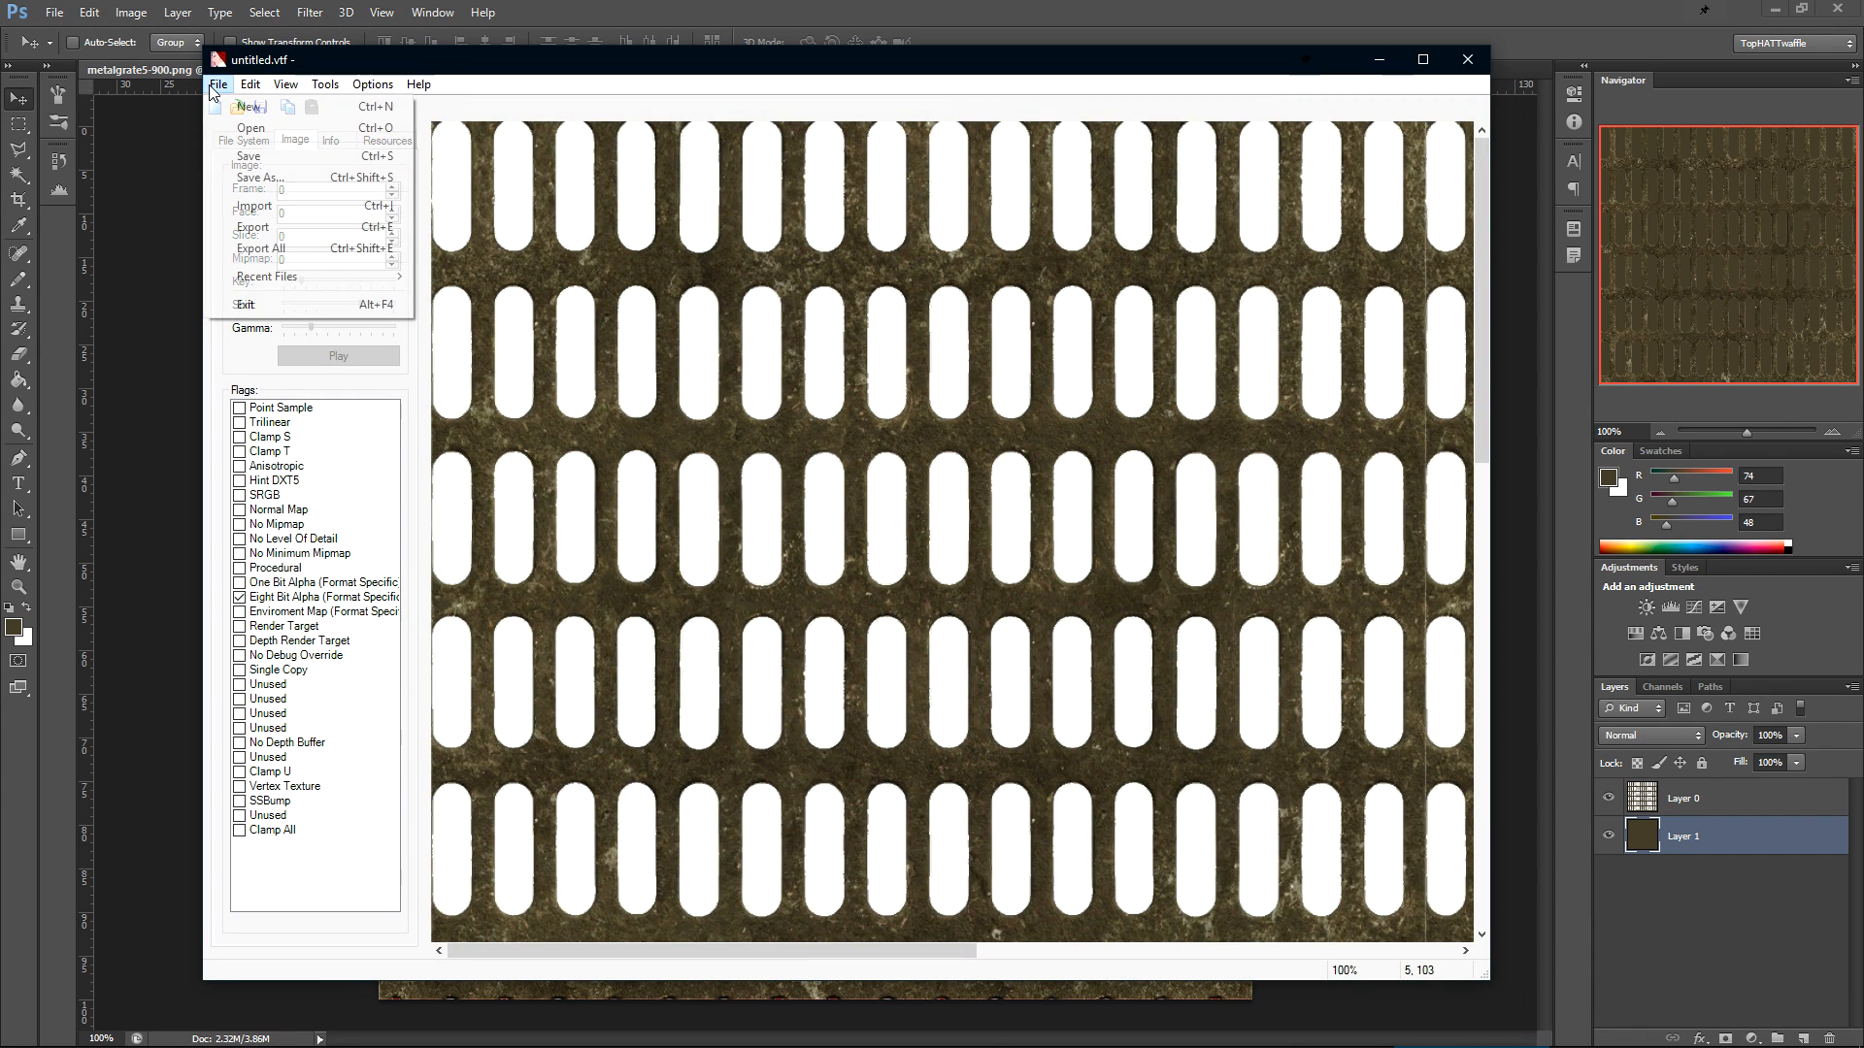
pyautogui.click(258, 206)
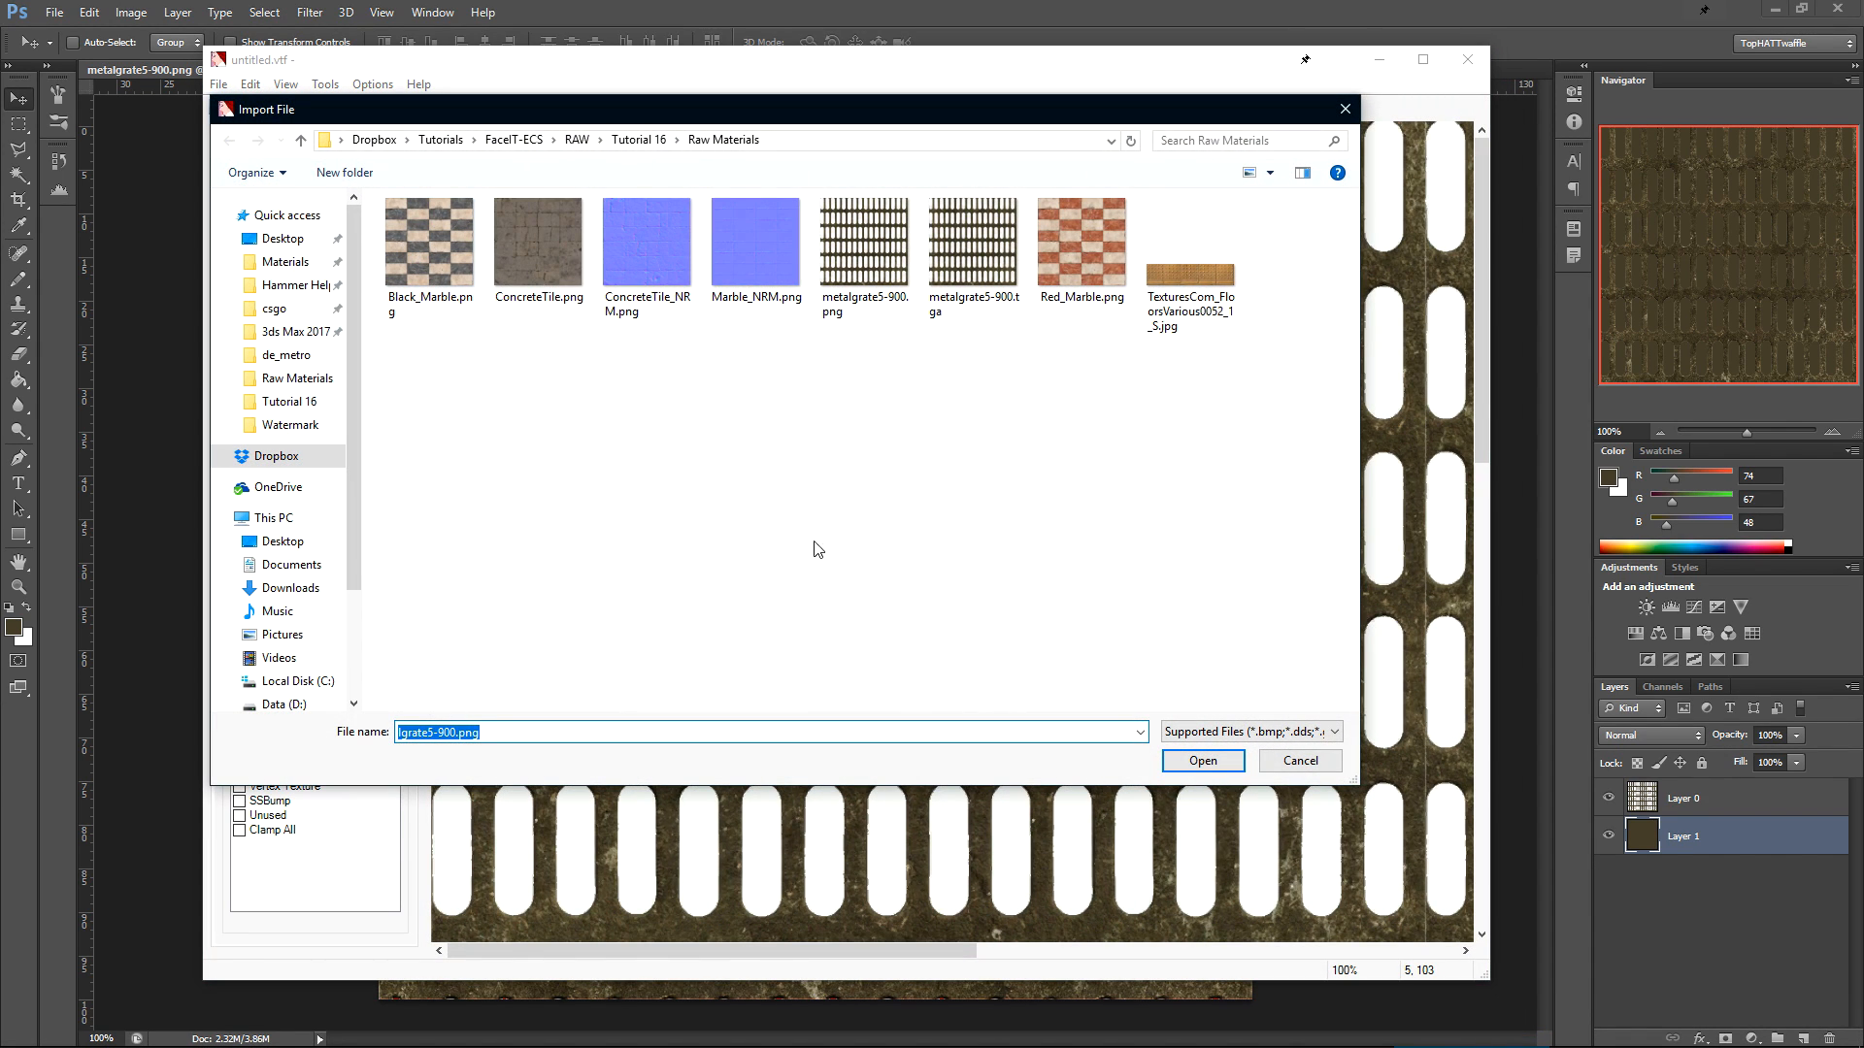
pyautogui.click(973, 247)
pyautogui.click(1233, 760)
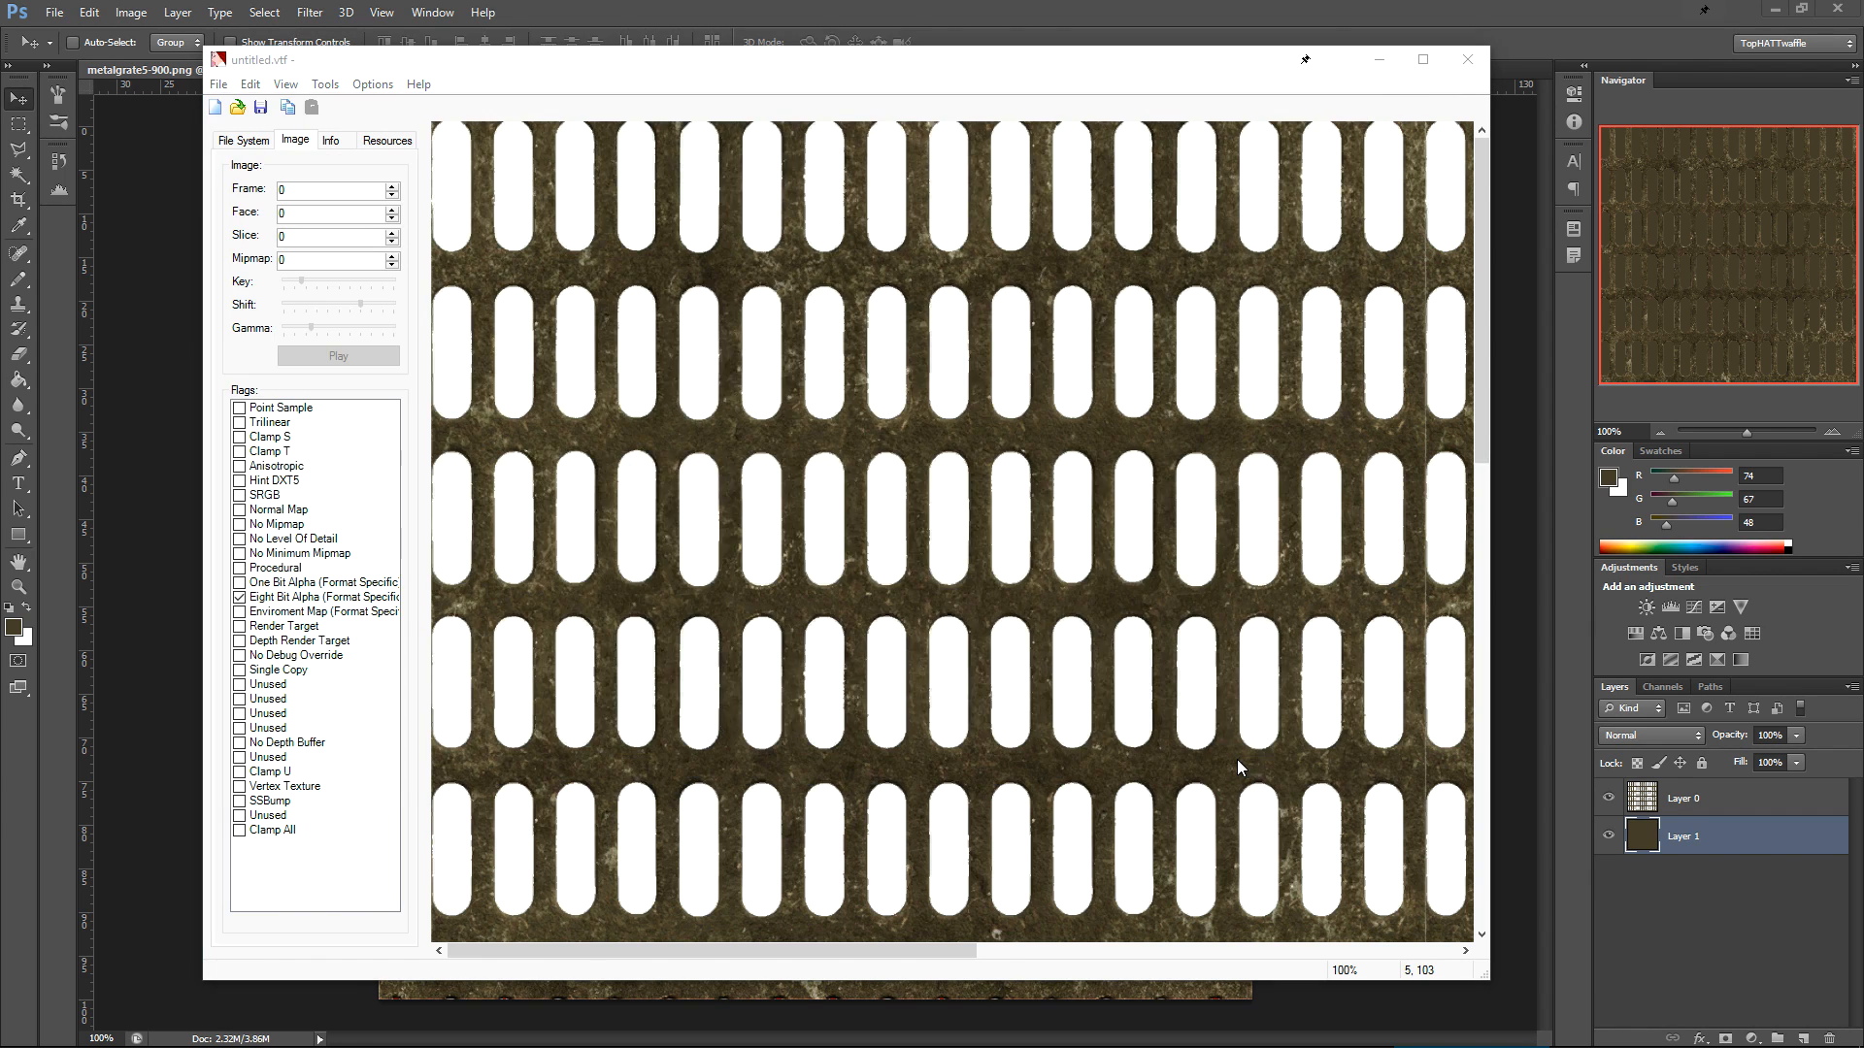
pyautogui.click(1010, 719)
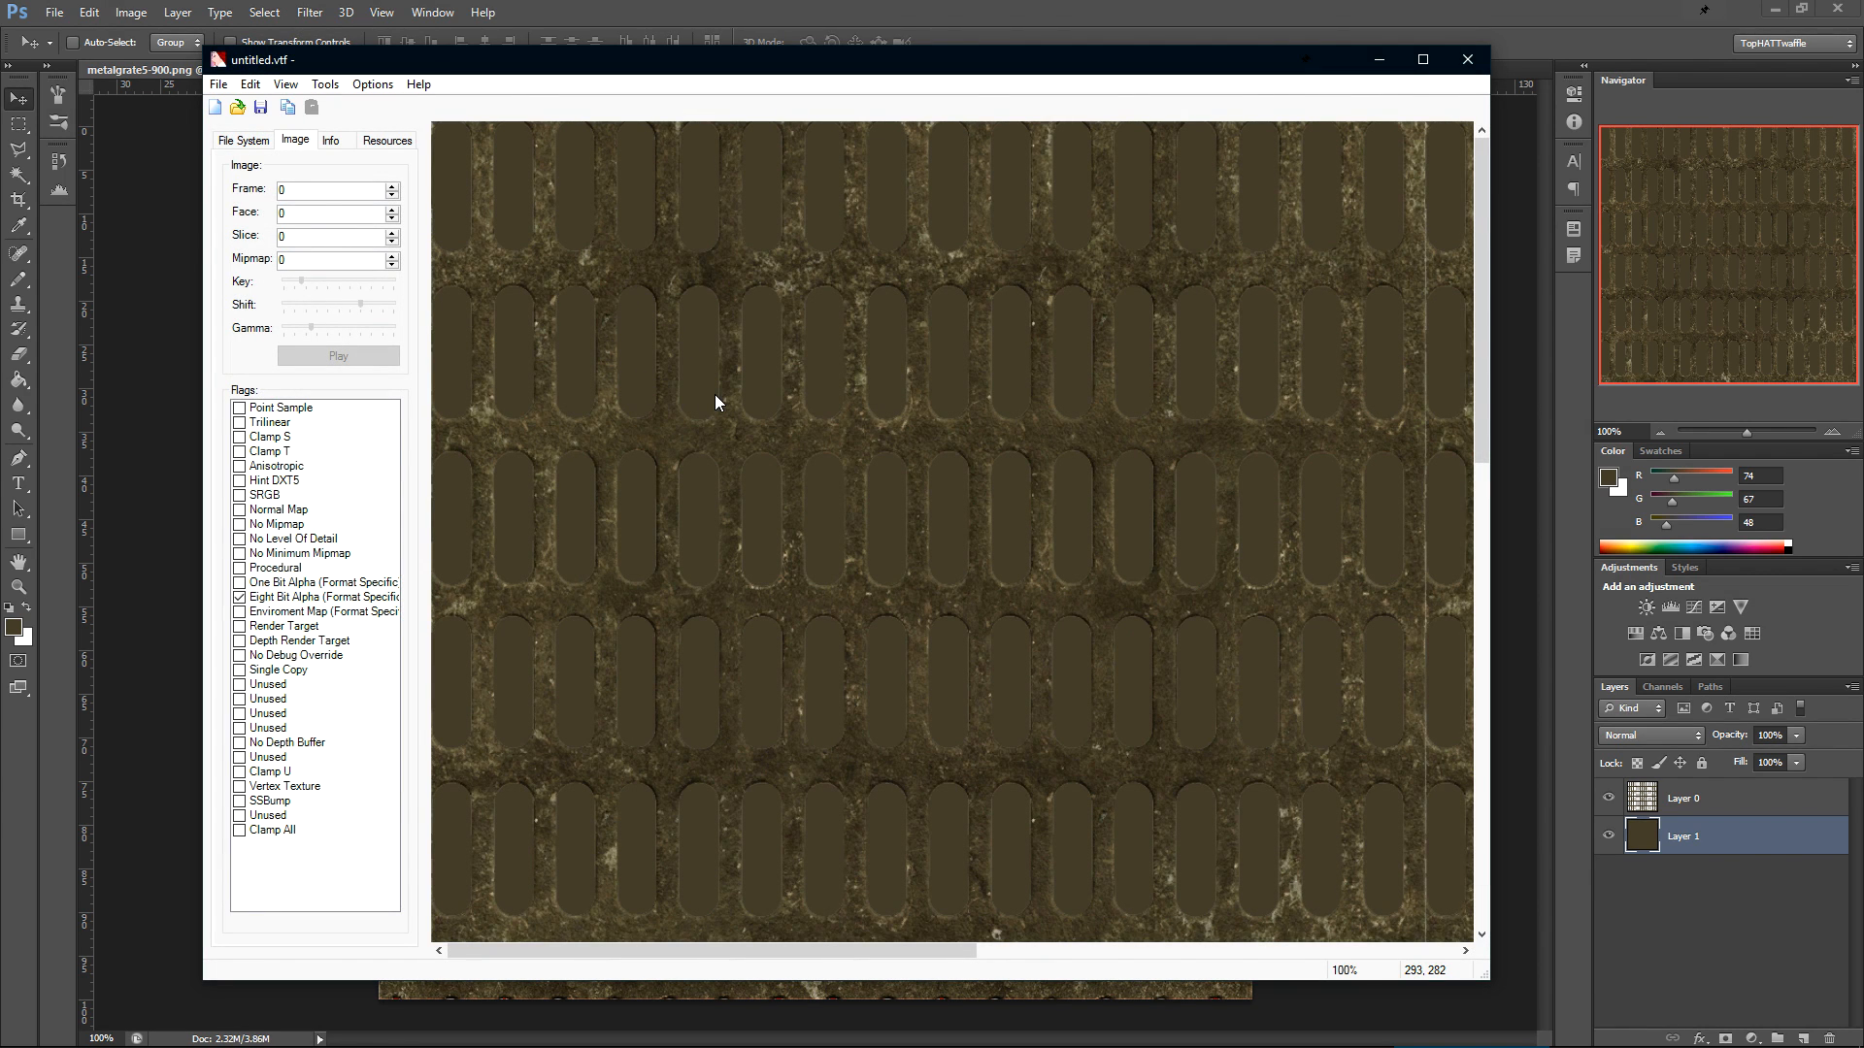
# - Turn on the transparency display in the grate's preview and save the texture as metal_grate_01.vtf in Raw Materials
pyautogui.hotkey('ctrl', 'm')
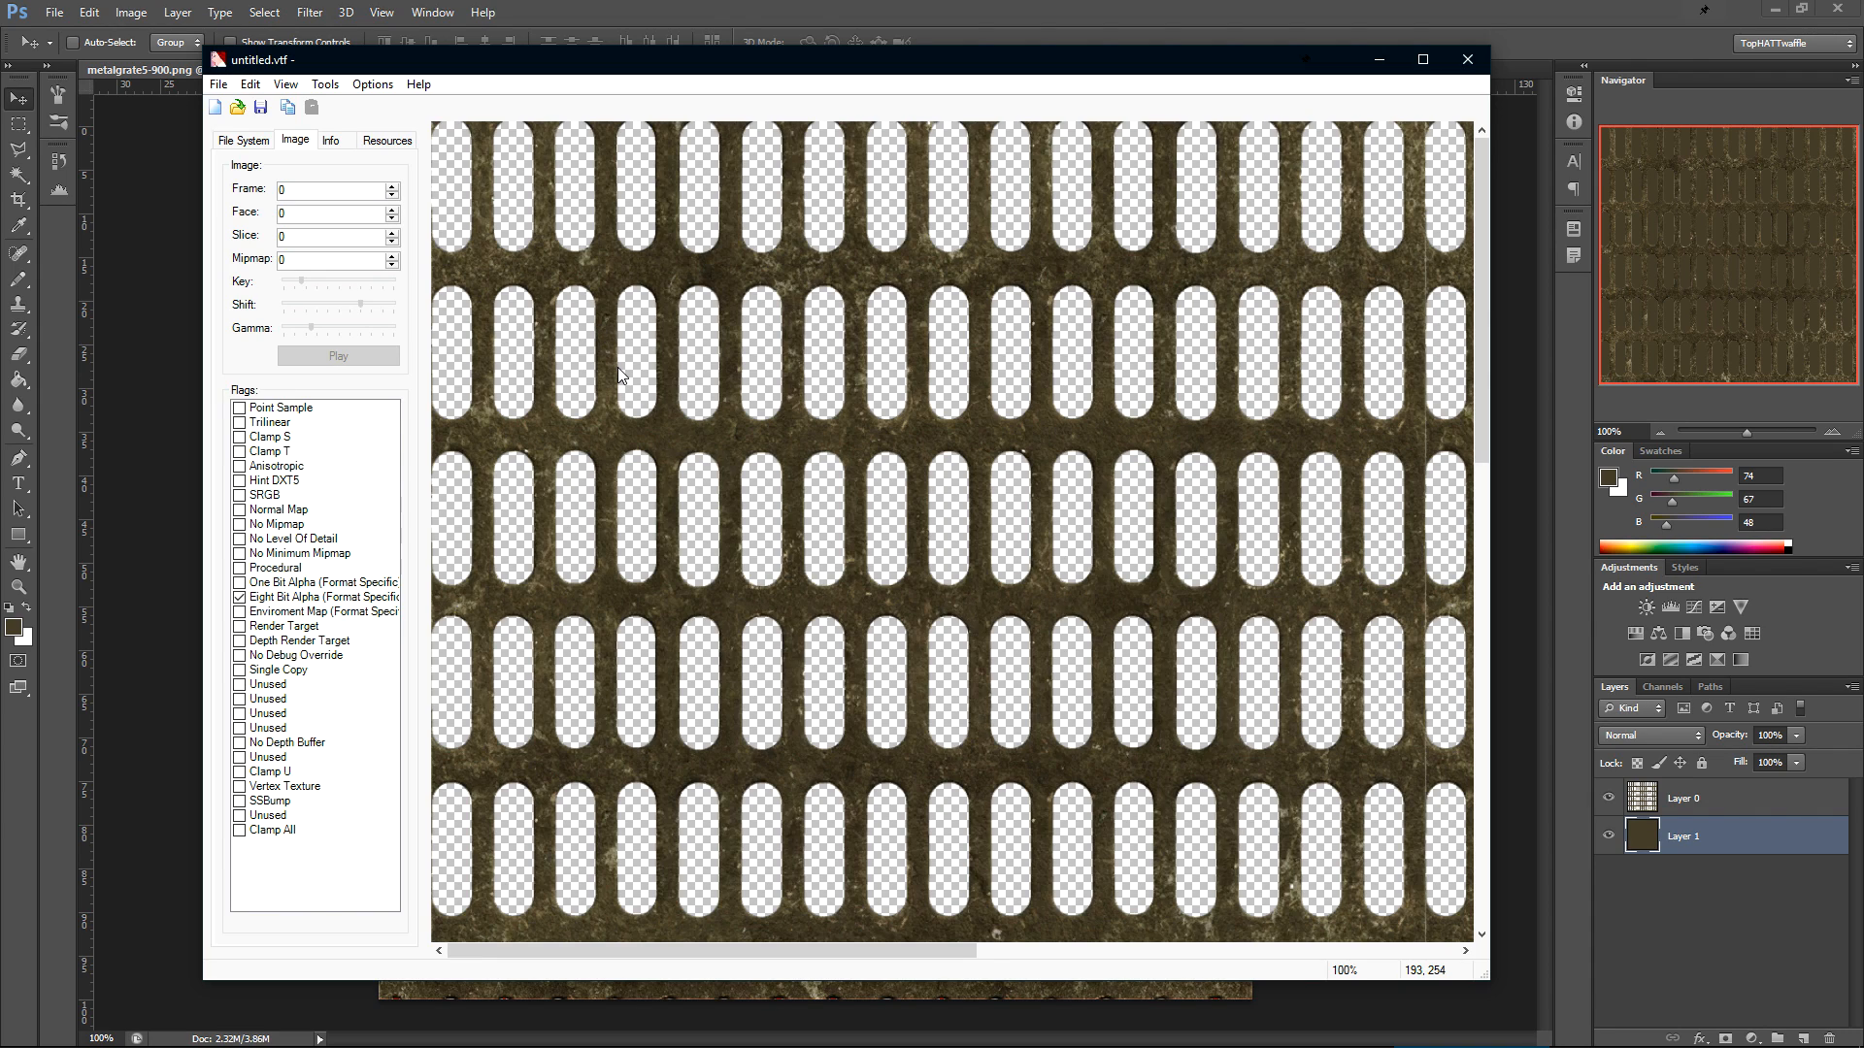
pyautogui.click(219, 84)
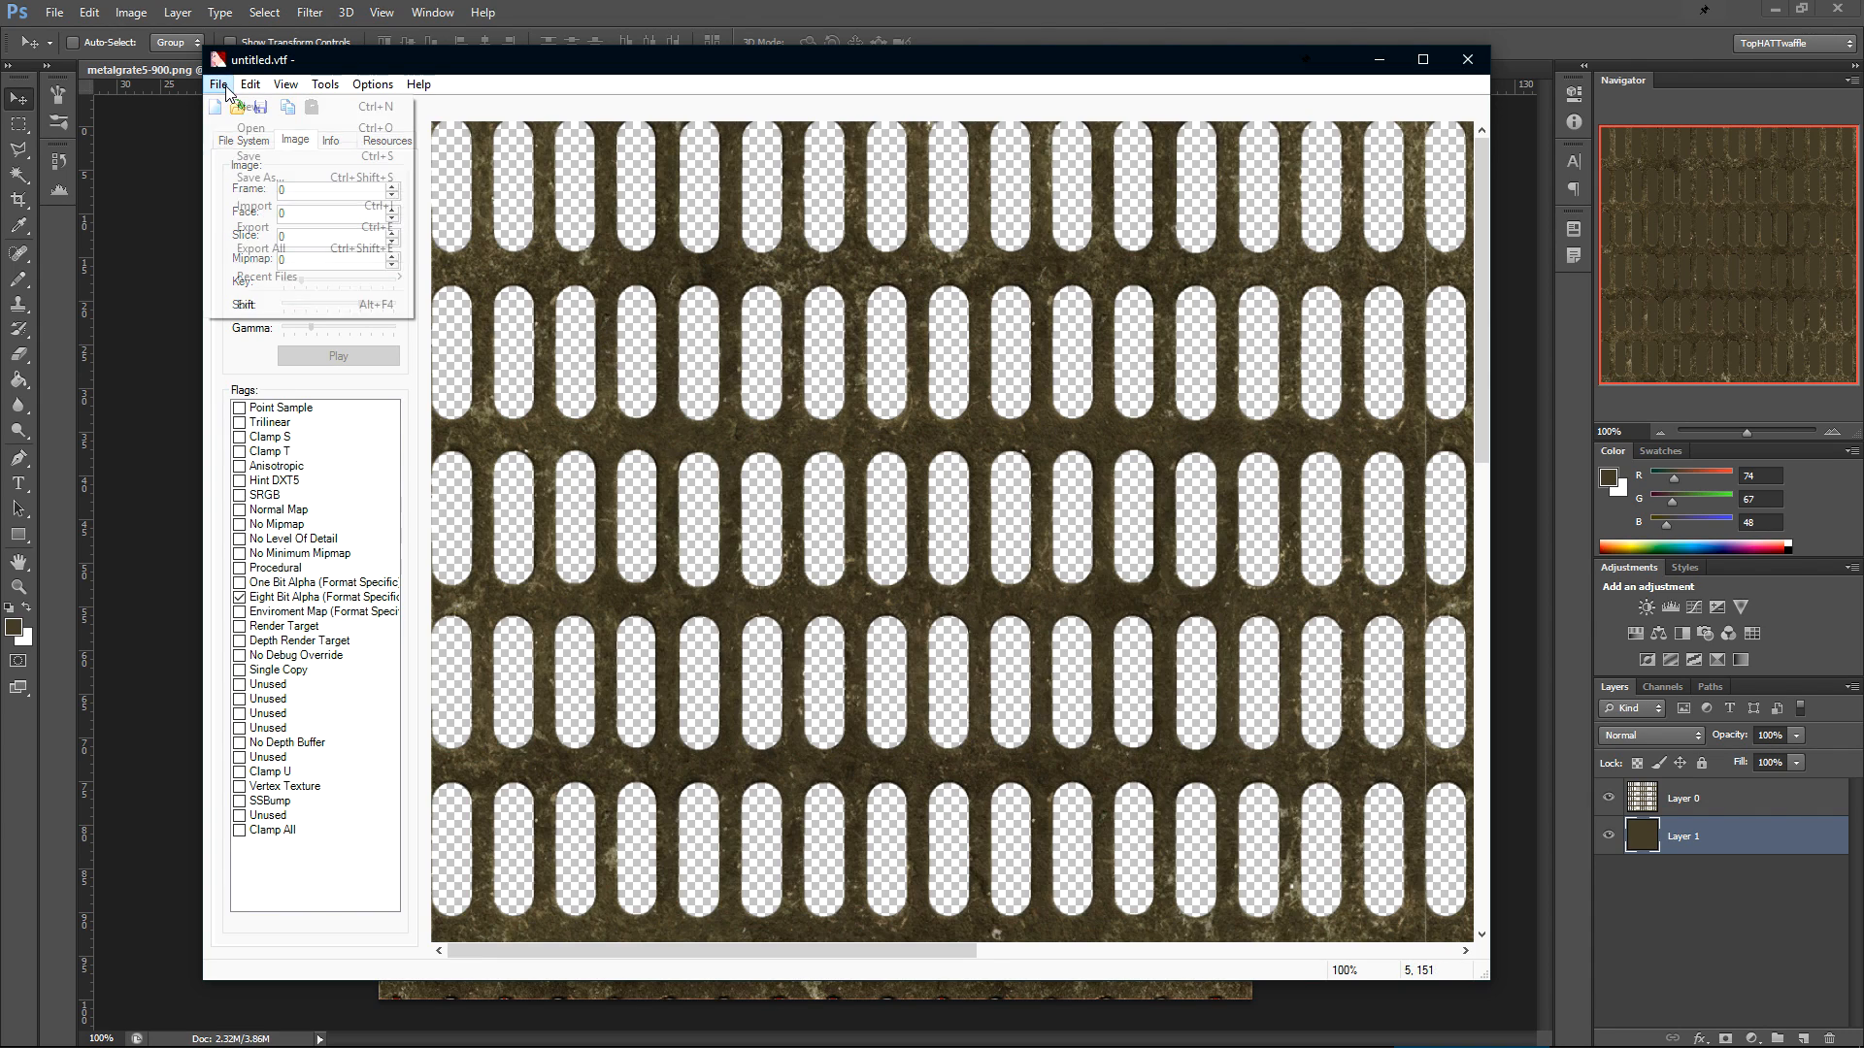
pyautogui.click(261, 178)
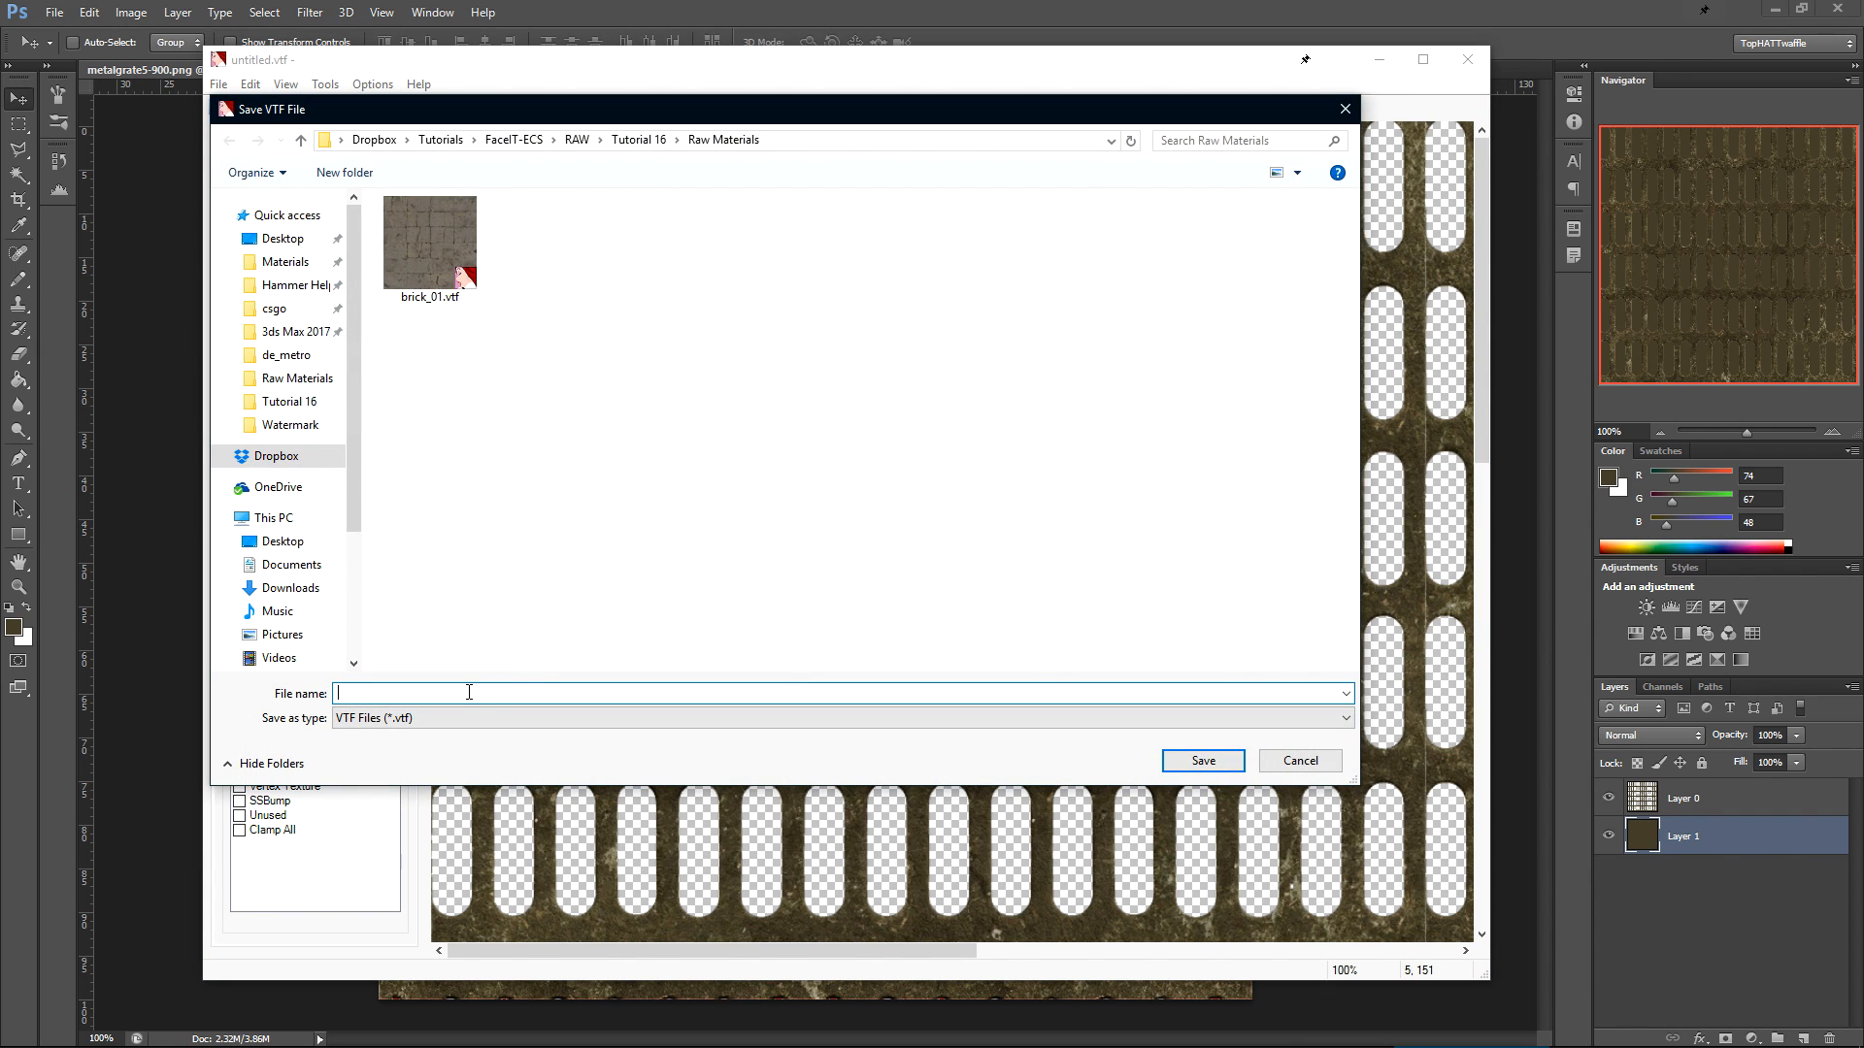
pyautogui.write('metal_grate_01')
pyautogui.click(1225, 764)
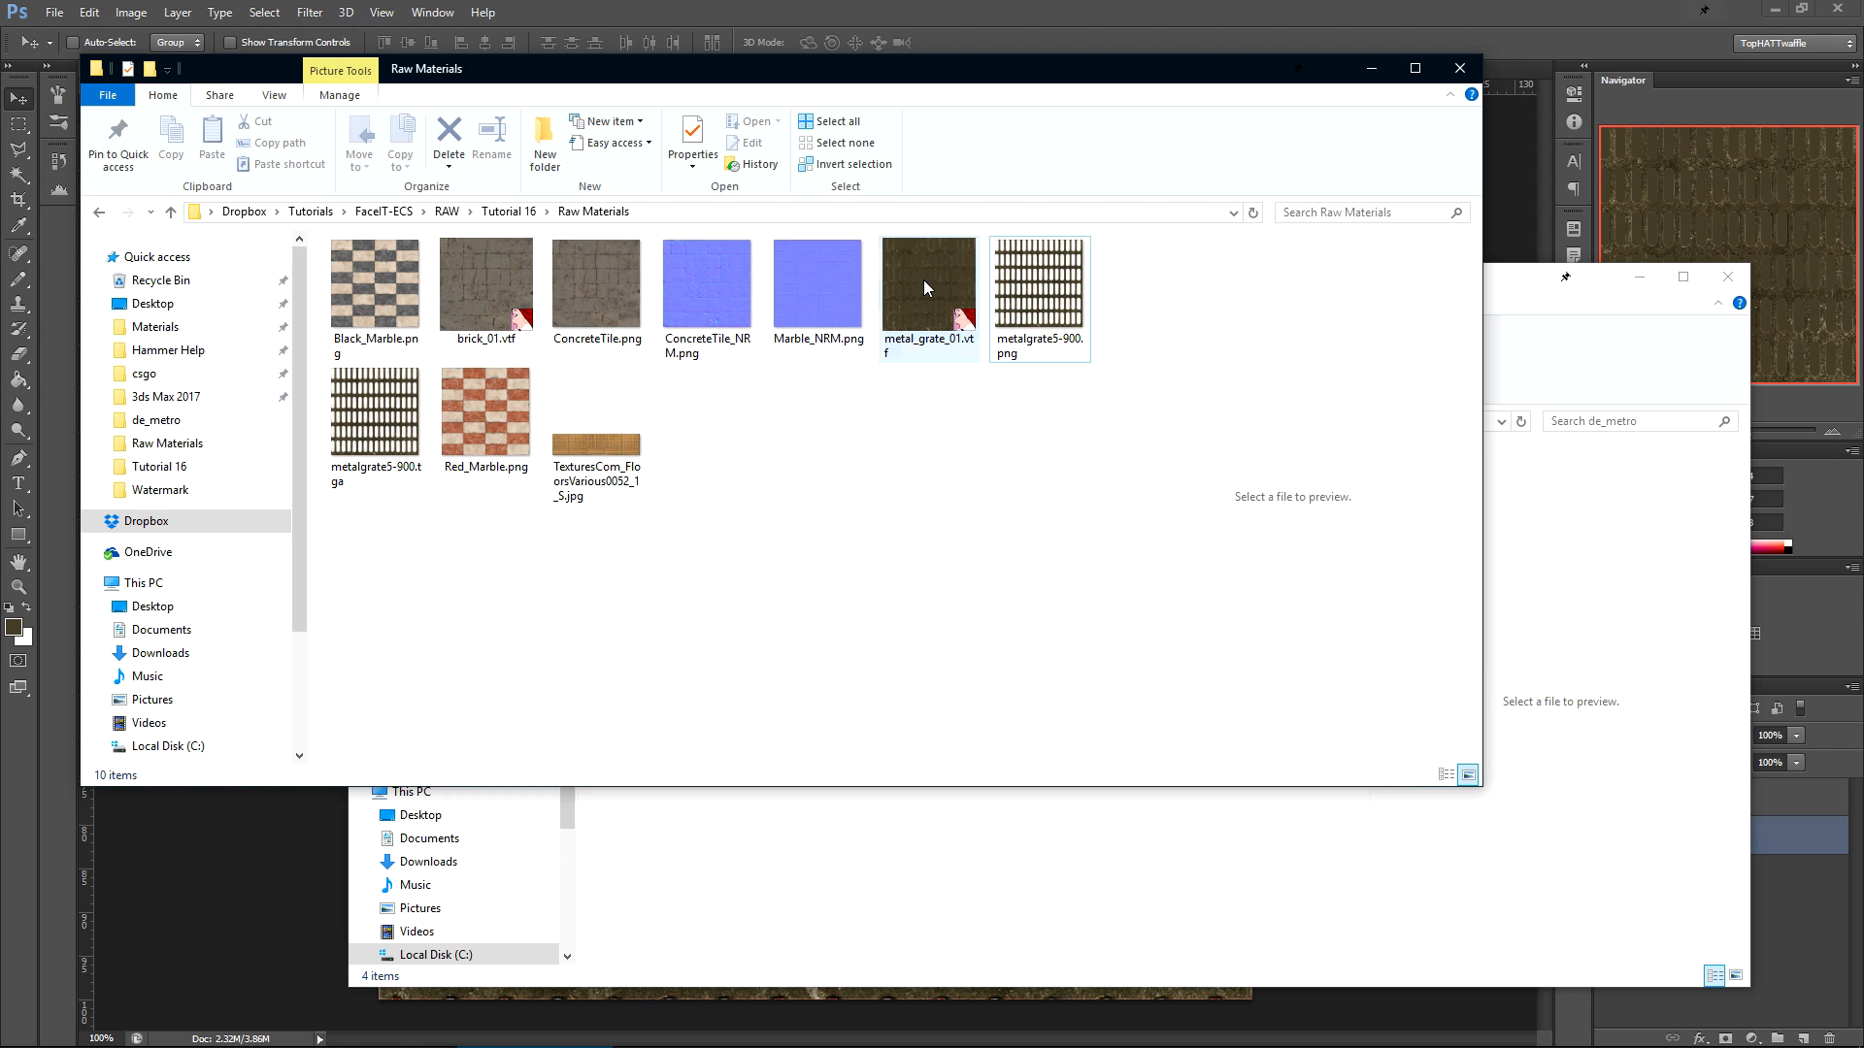
# - Copy metal_grate_01.vtf from the Raw Materials folder into the game's csgo/materials/de_metro folder
pyautogui.moveTo(924, 282); pyautogui.dragTo(894, 900)
pyautogui.hotkey('ctrl', 'v')
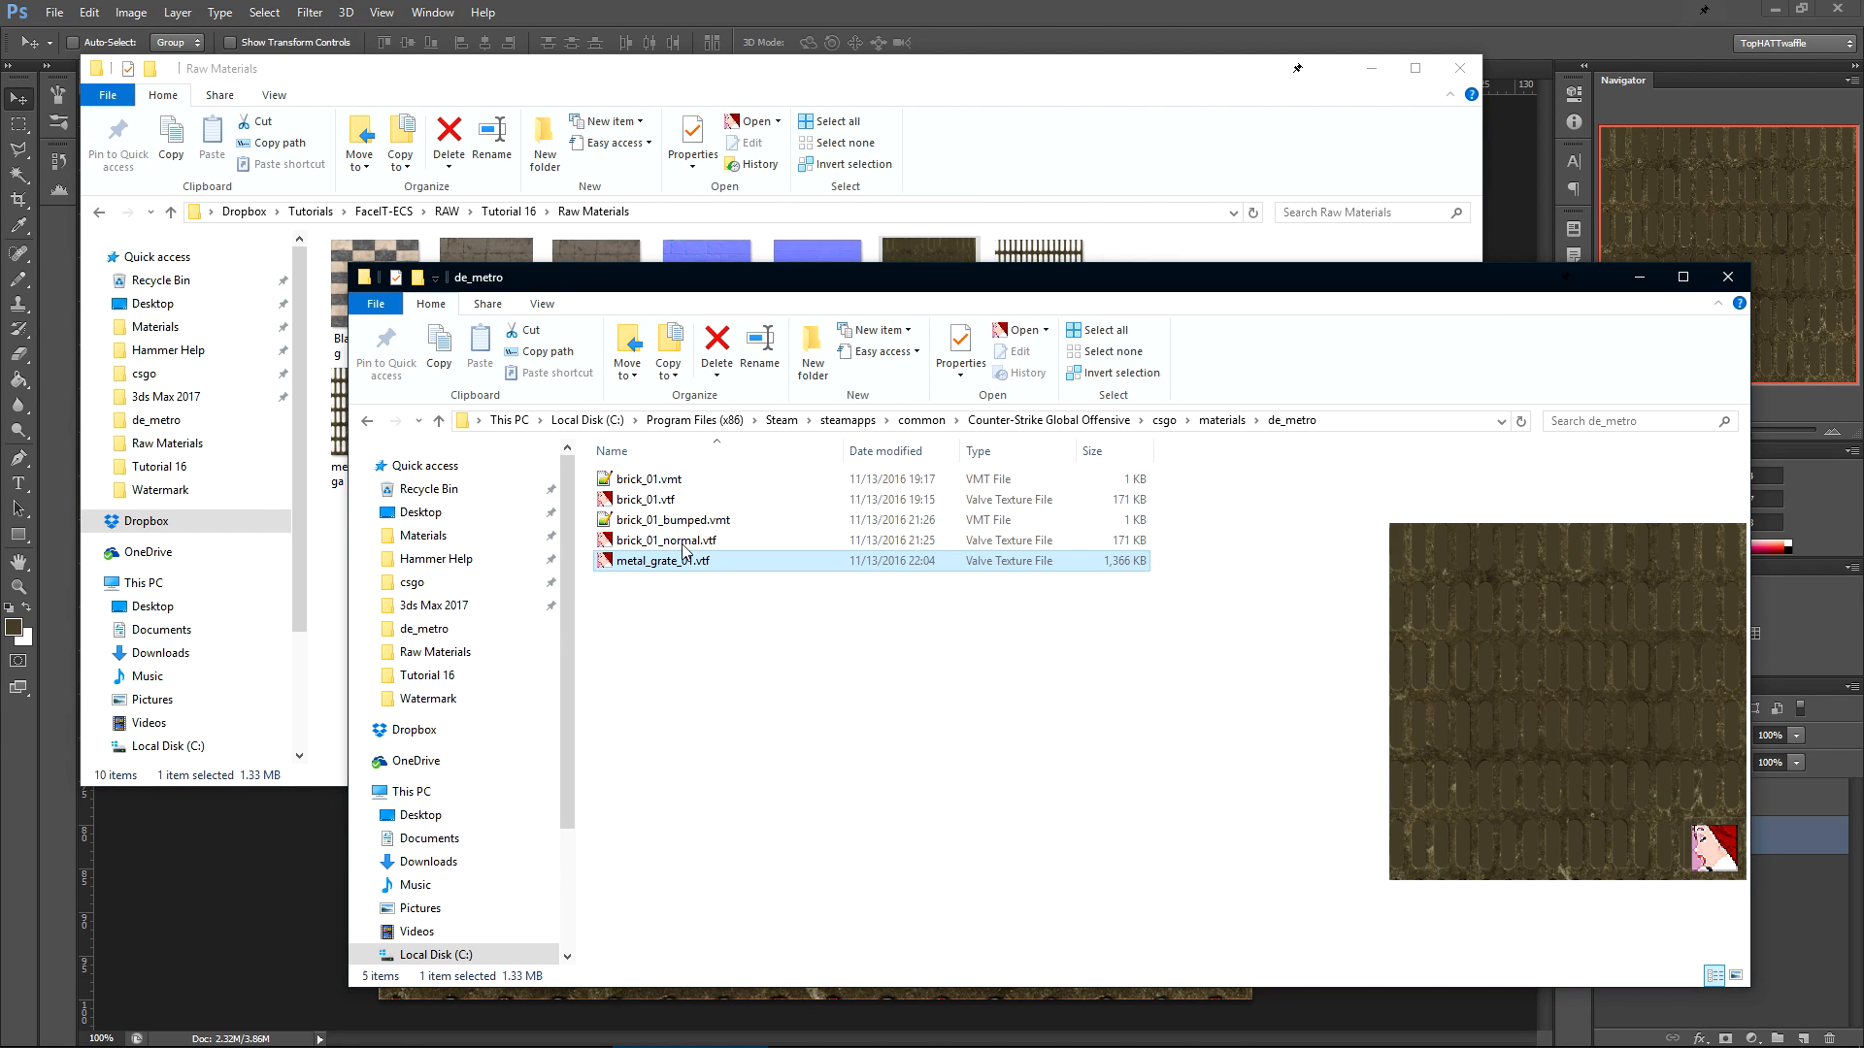
pyautogui.click(898, 786)
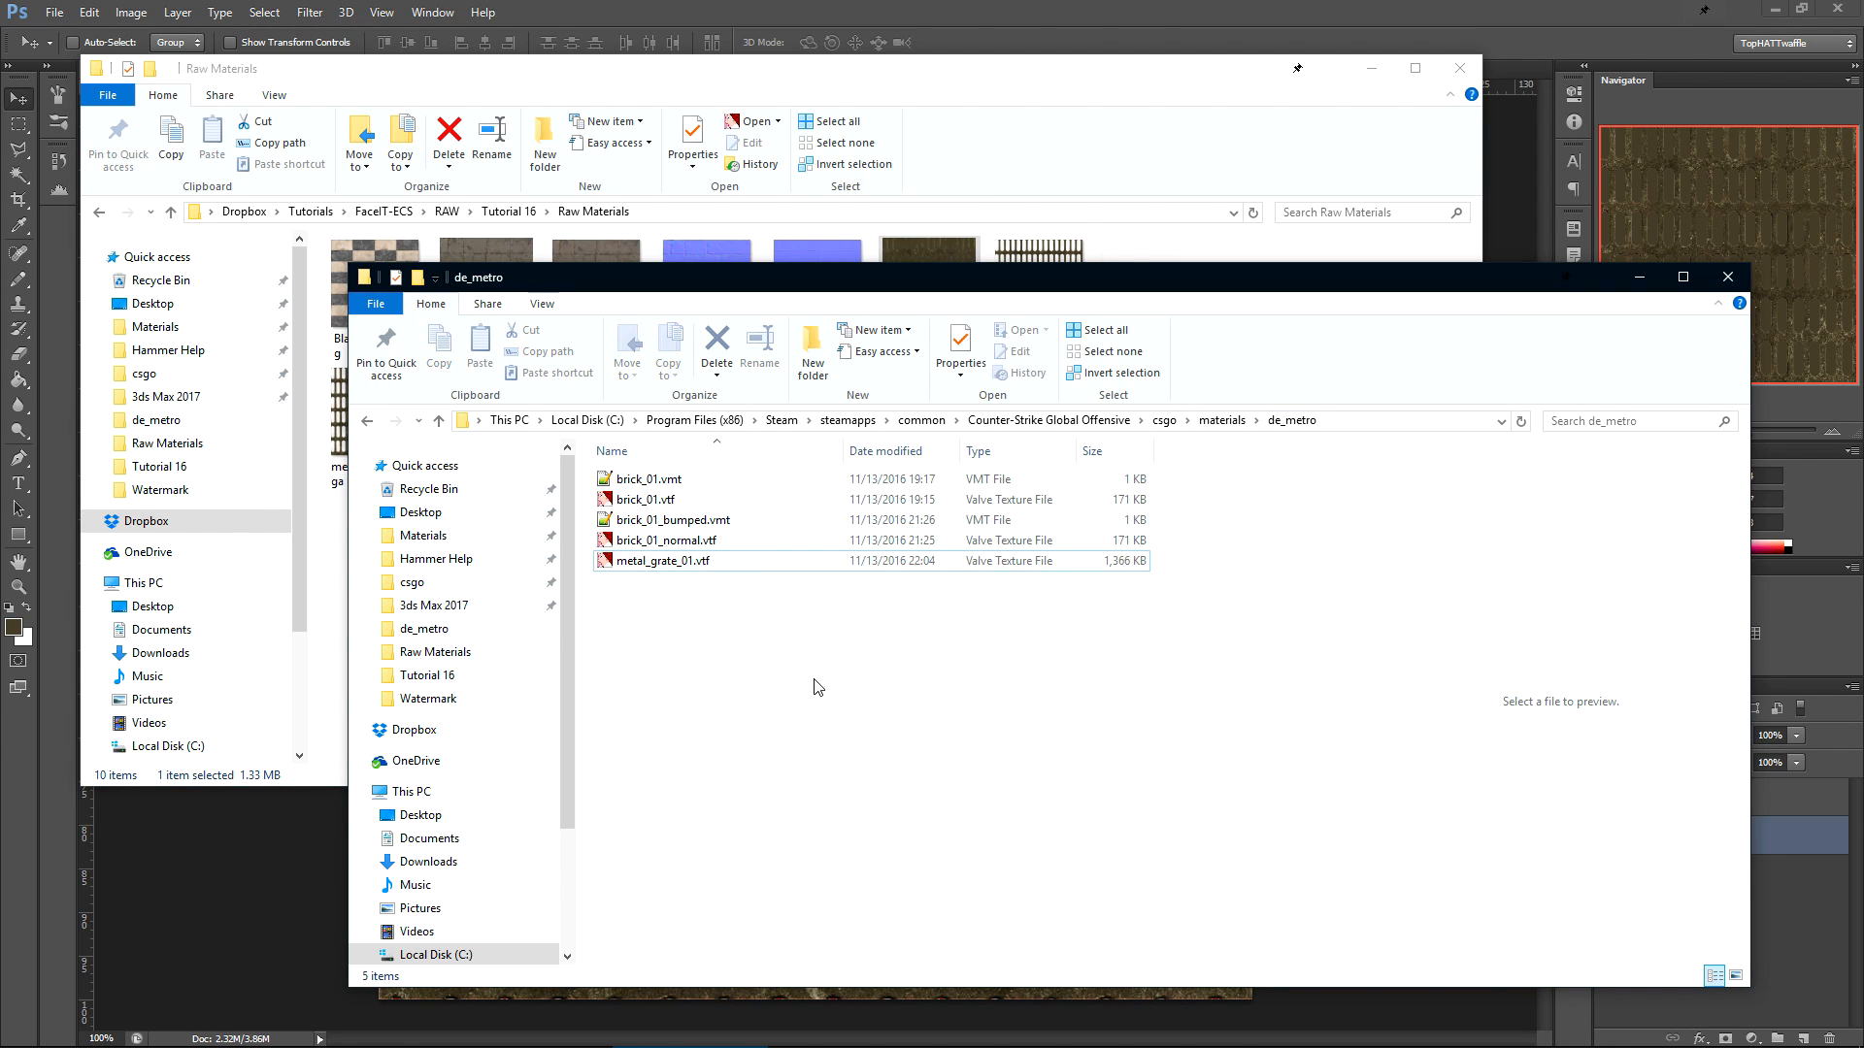
# - Open the de_metro copy of metal_grate_01.vtf in VTFEdit and set up a VMT file for it with Metal as Surface 1
pyautogui.click(750, 568)
pyautogui.doubleClick(750, 568)
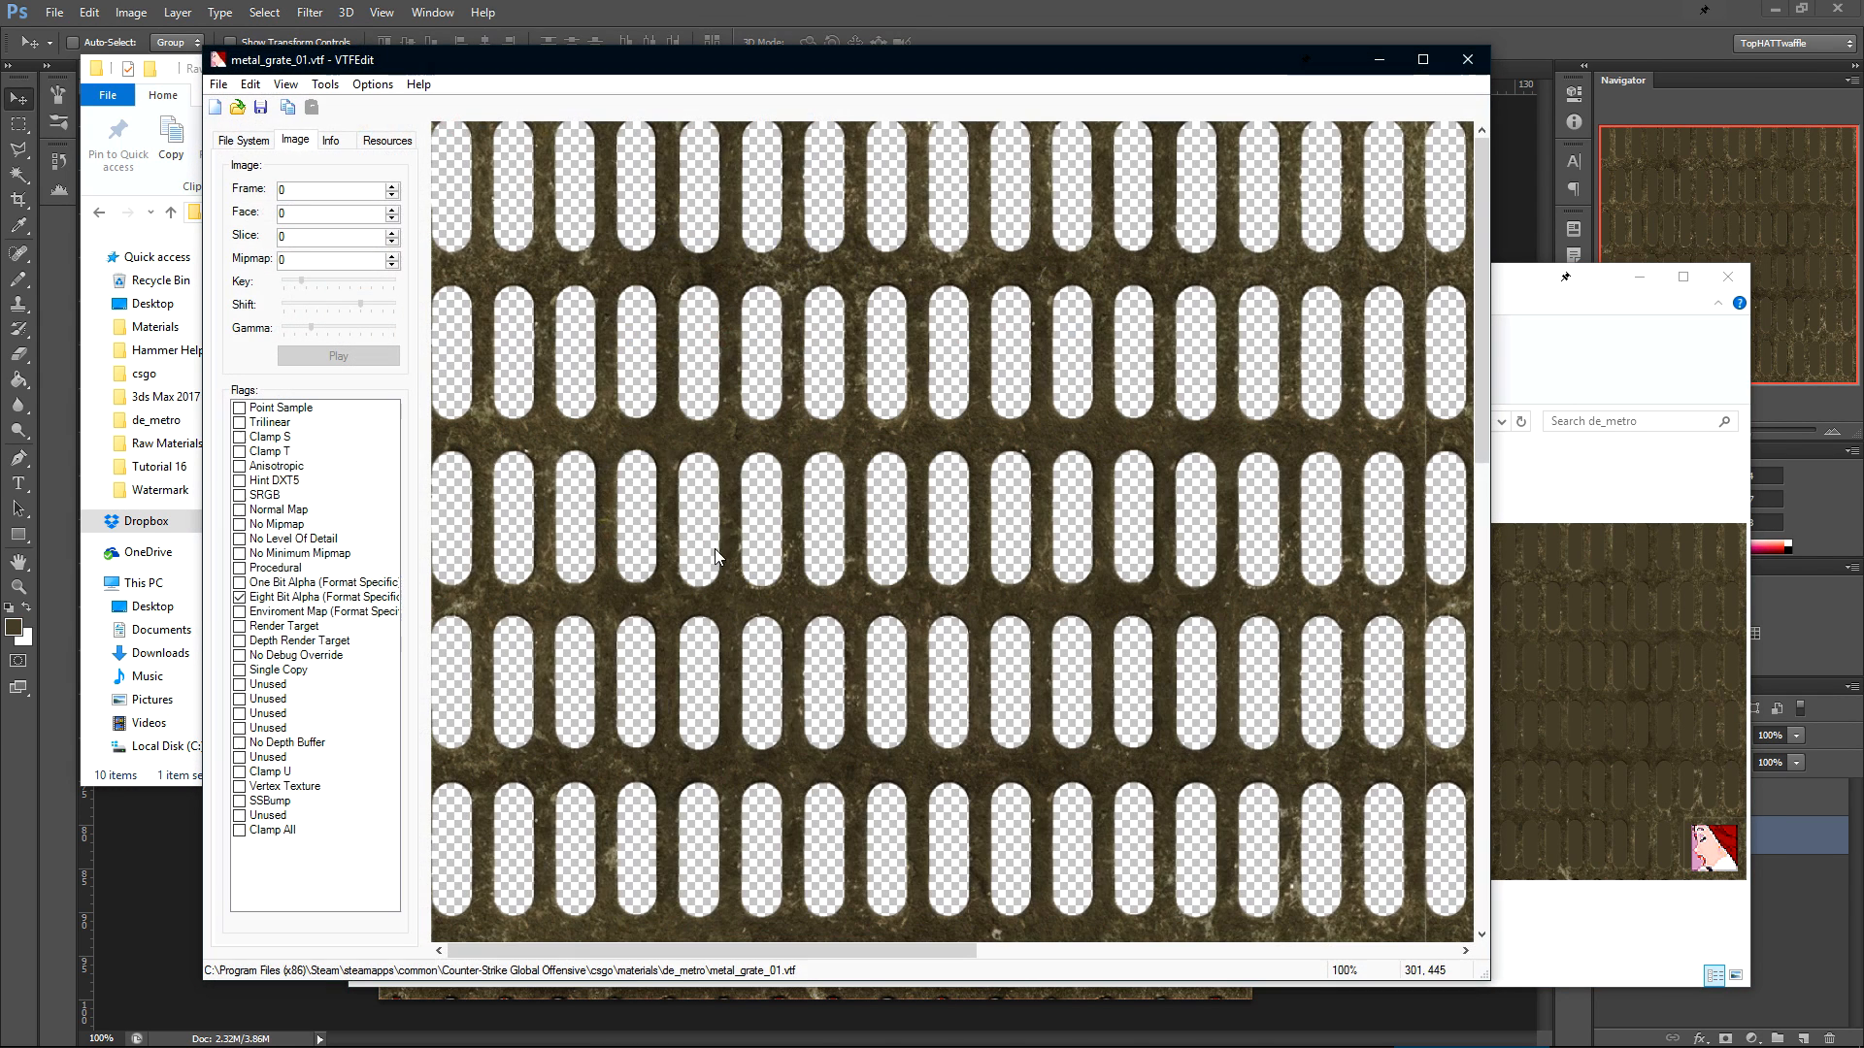
pyautogui.click(326, 85)
pyautogui.click(342, 109)
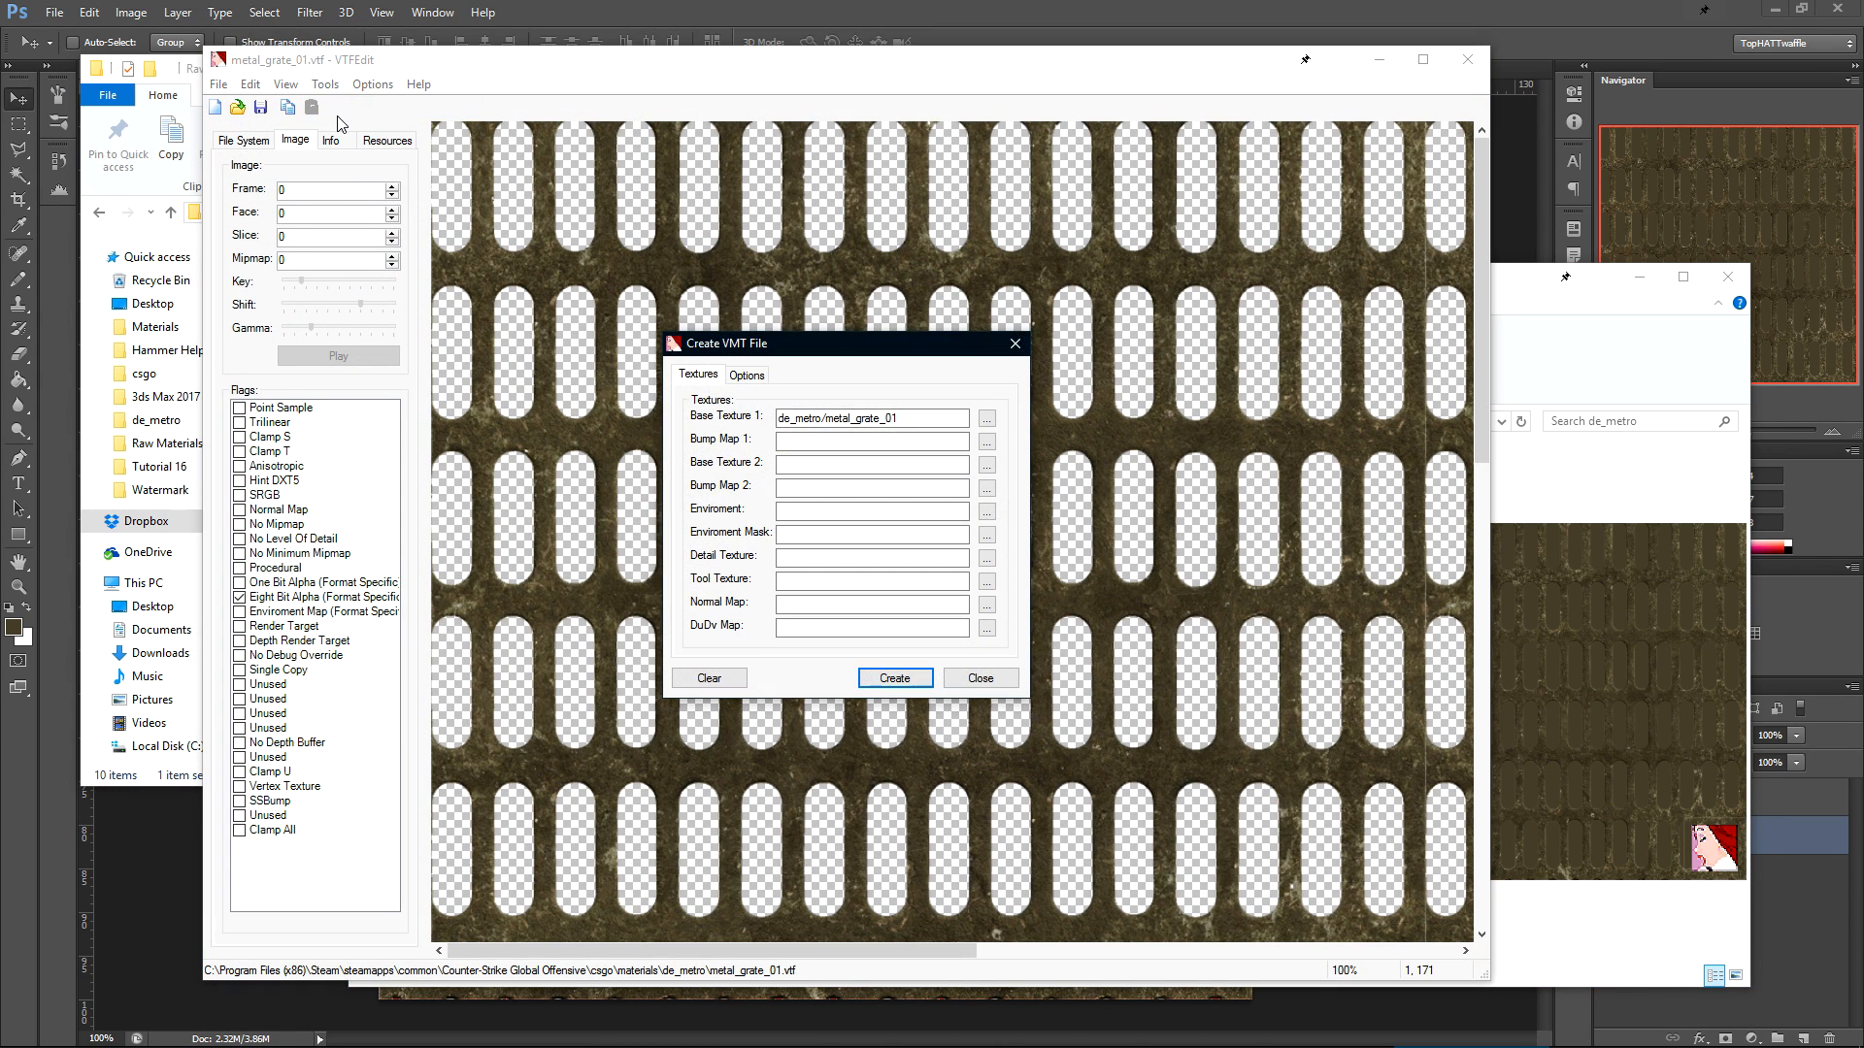
pyautogui.click(746, 375)
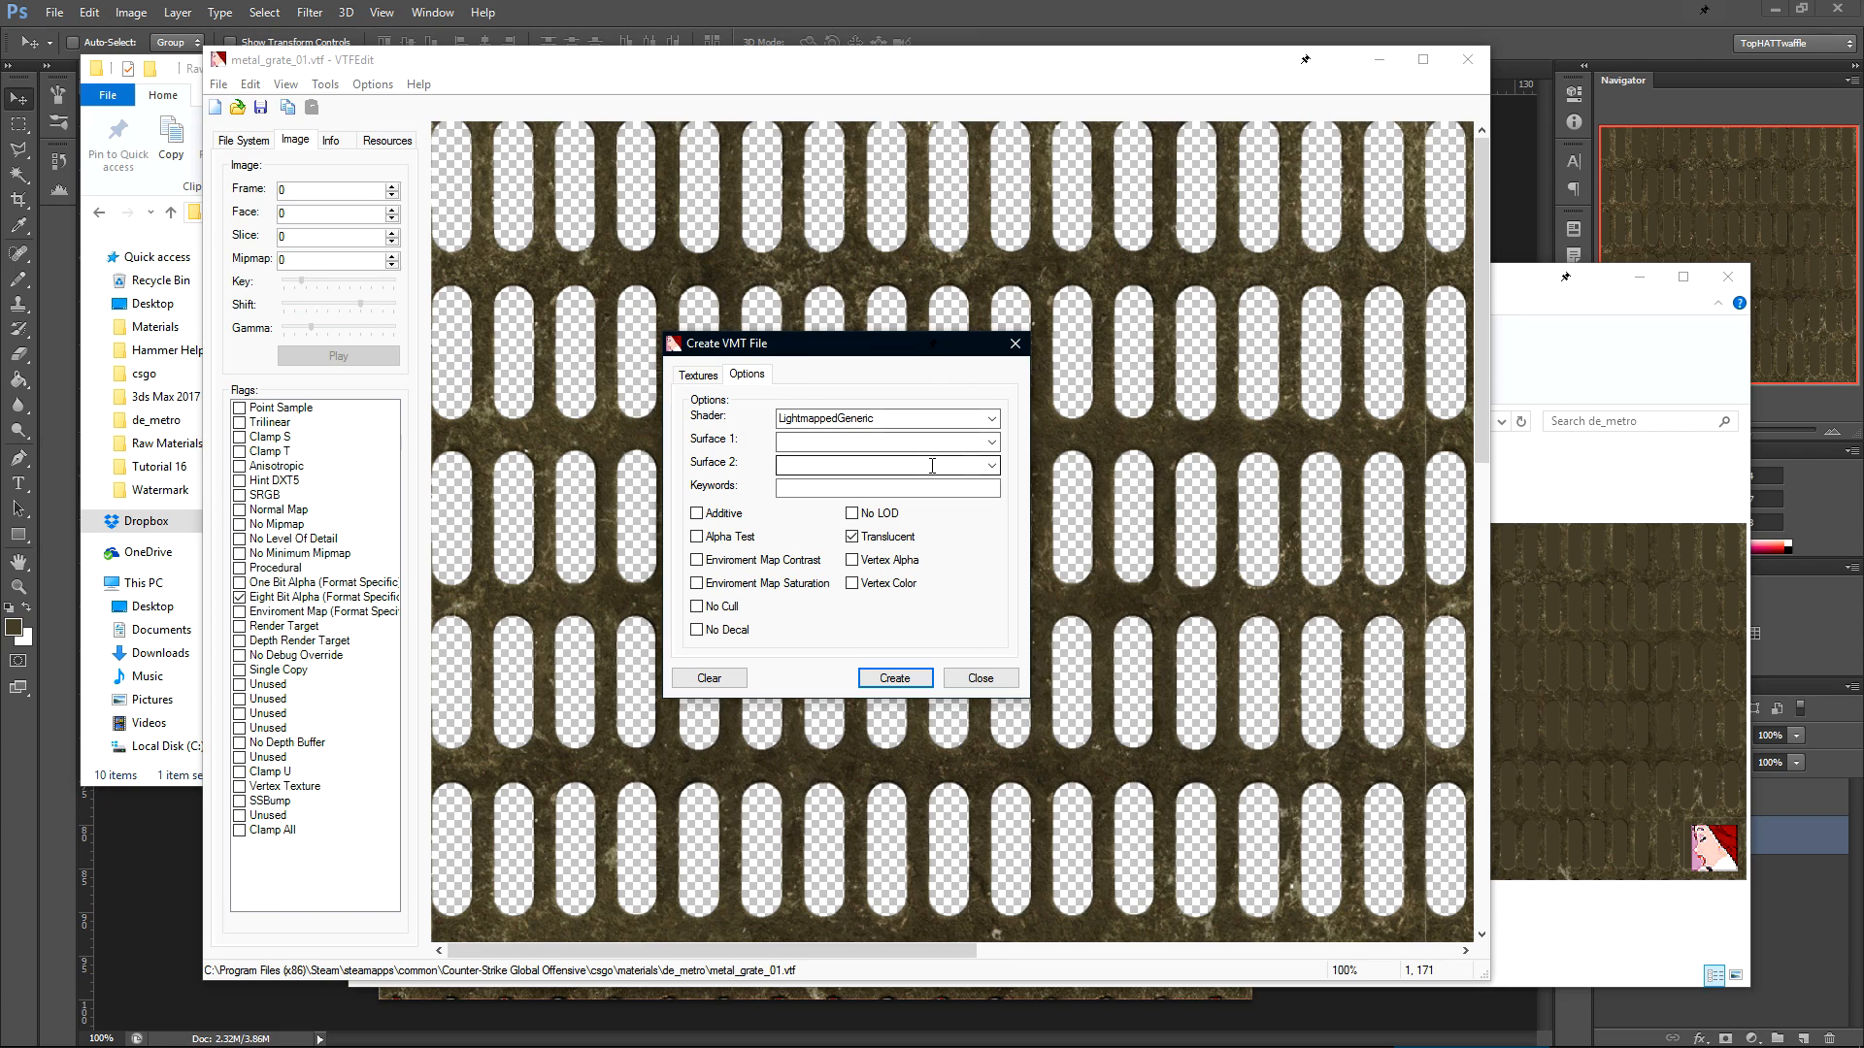
pyautogui.click(991, 441)
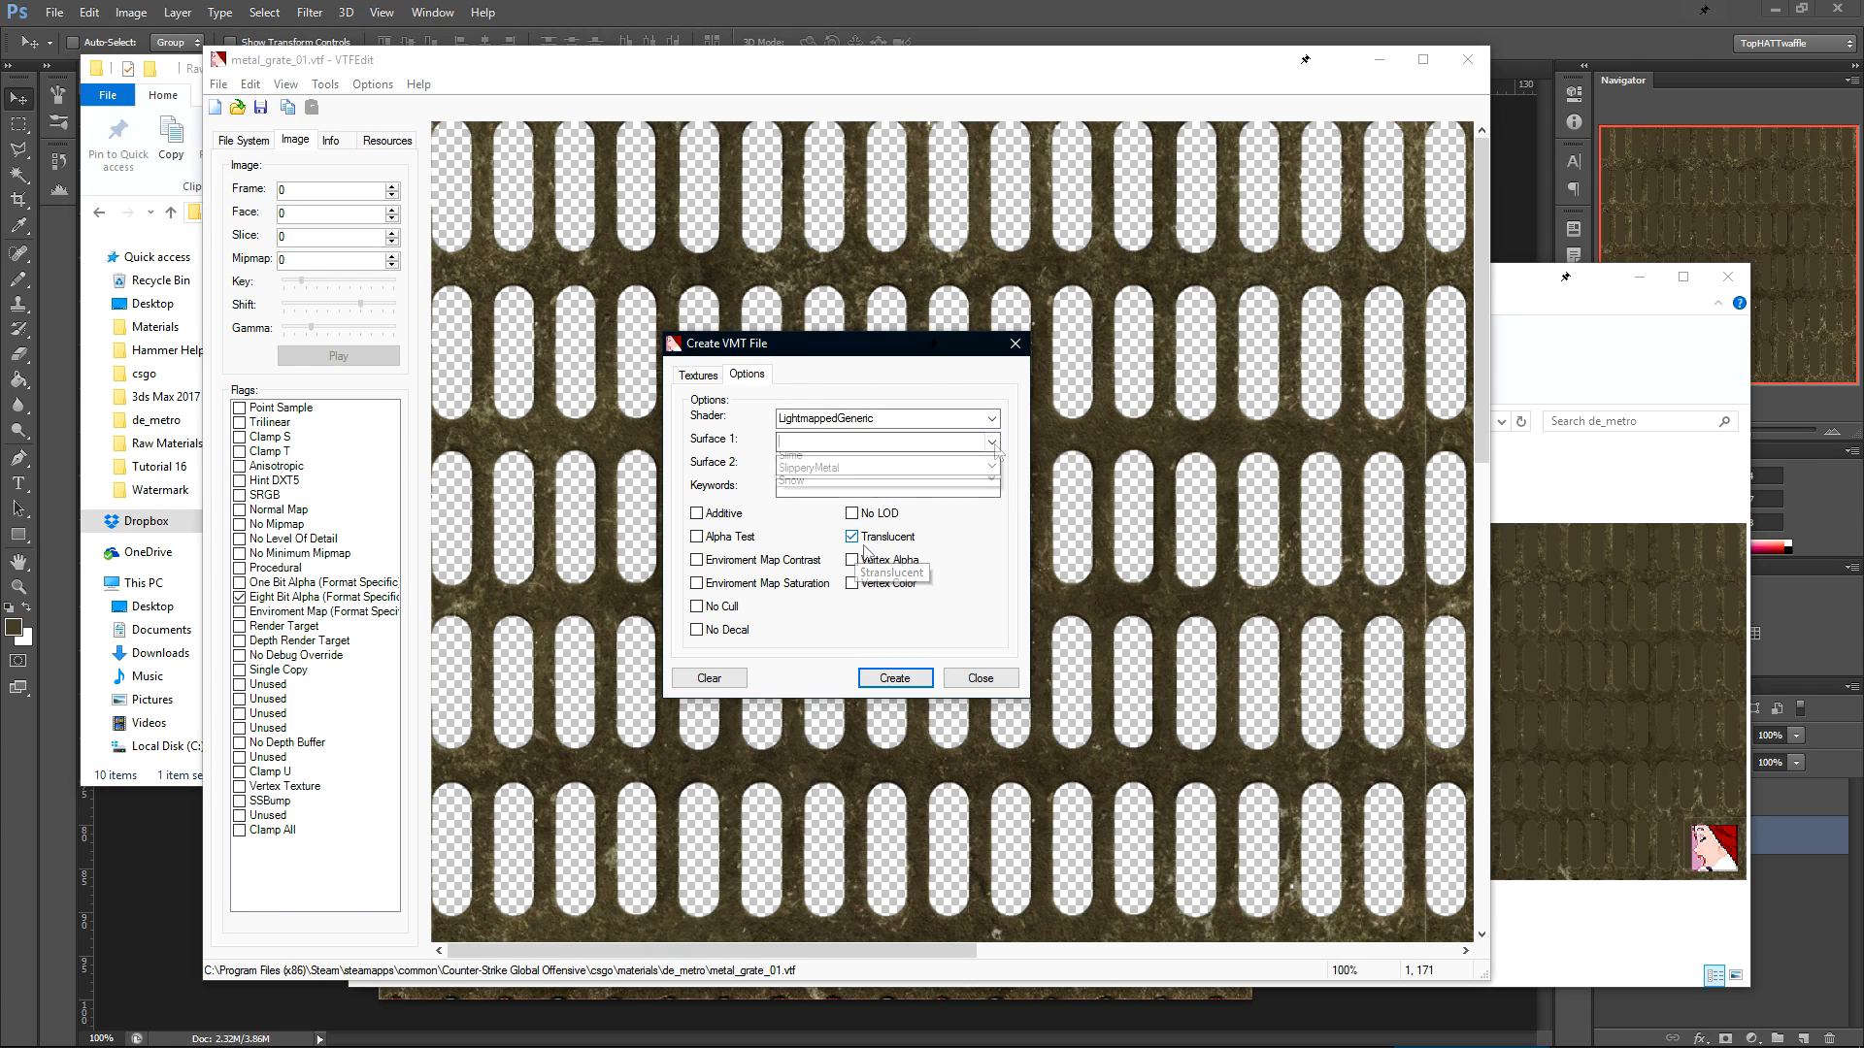
pyautogui.click(854, 695)
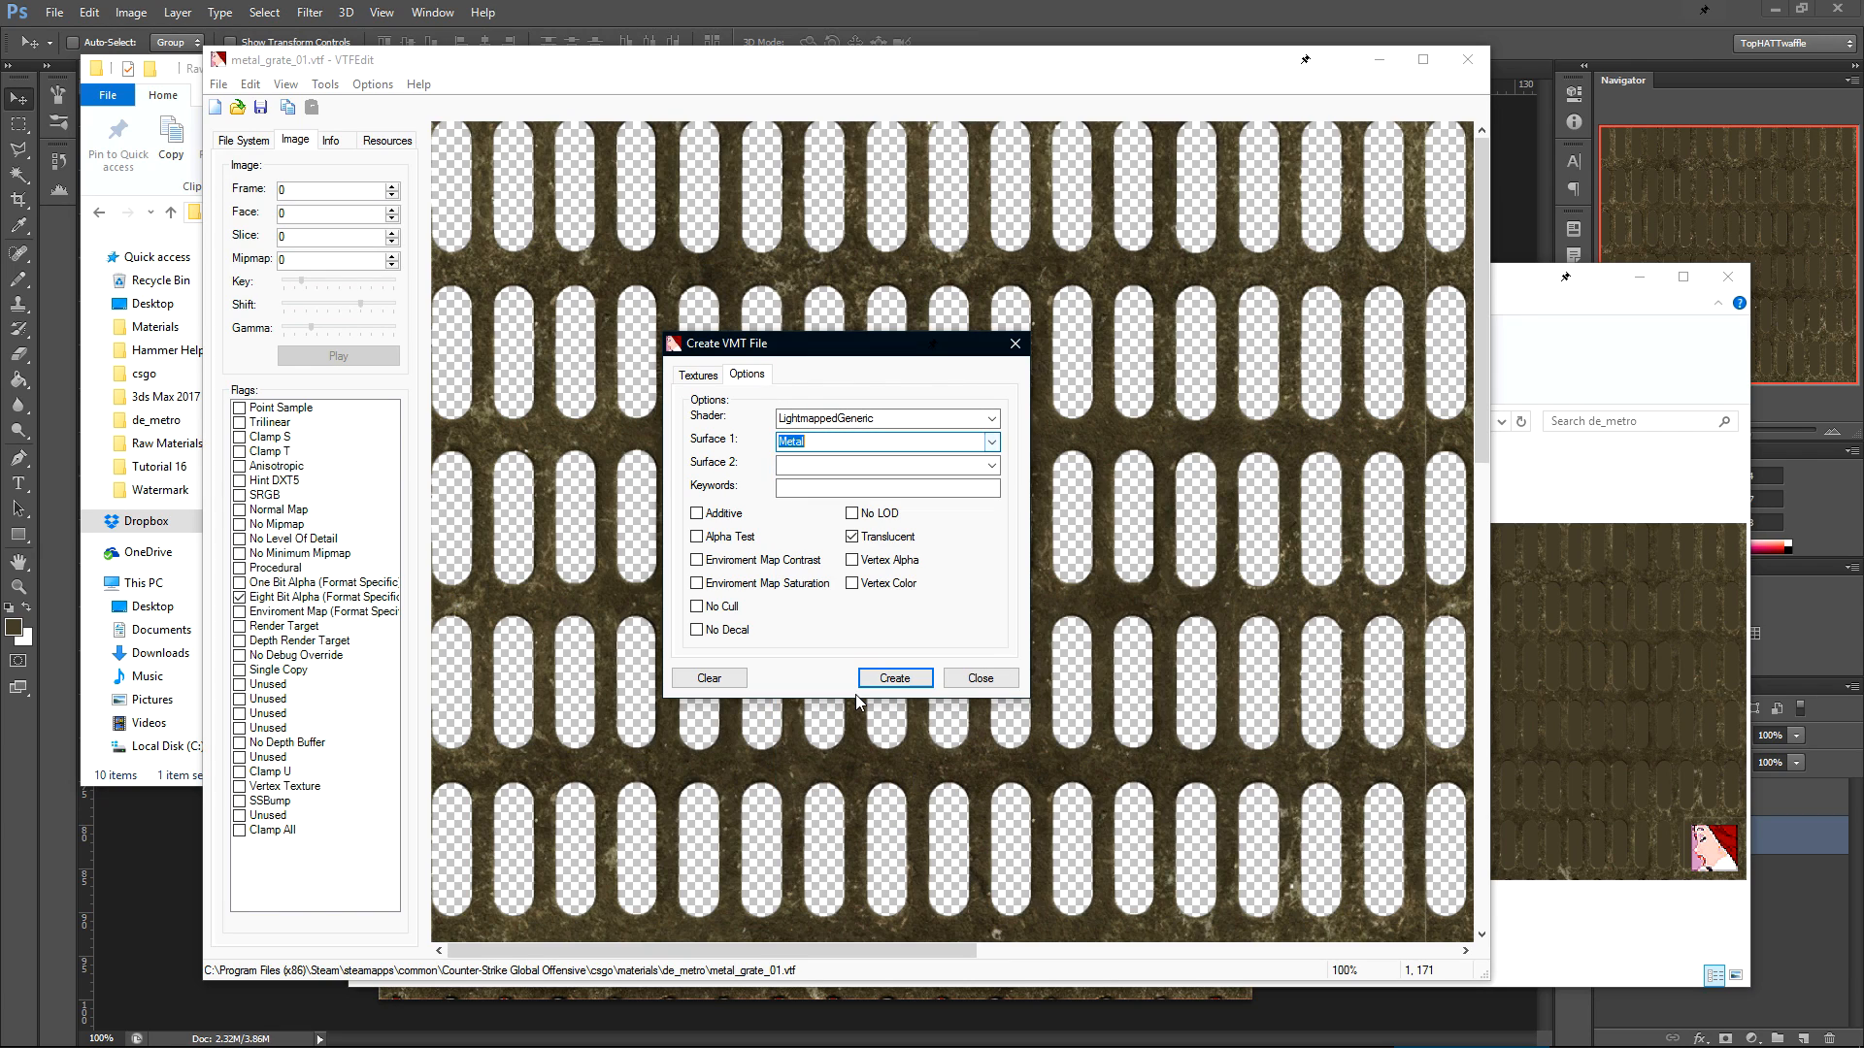
# - Create the VMT as metal_grate_01.vmt in the de_metro materials folder and review its parameters in Notepad++
pyautogui.click(894, 677)
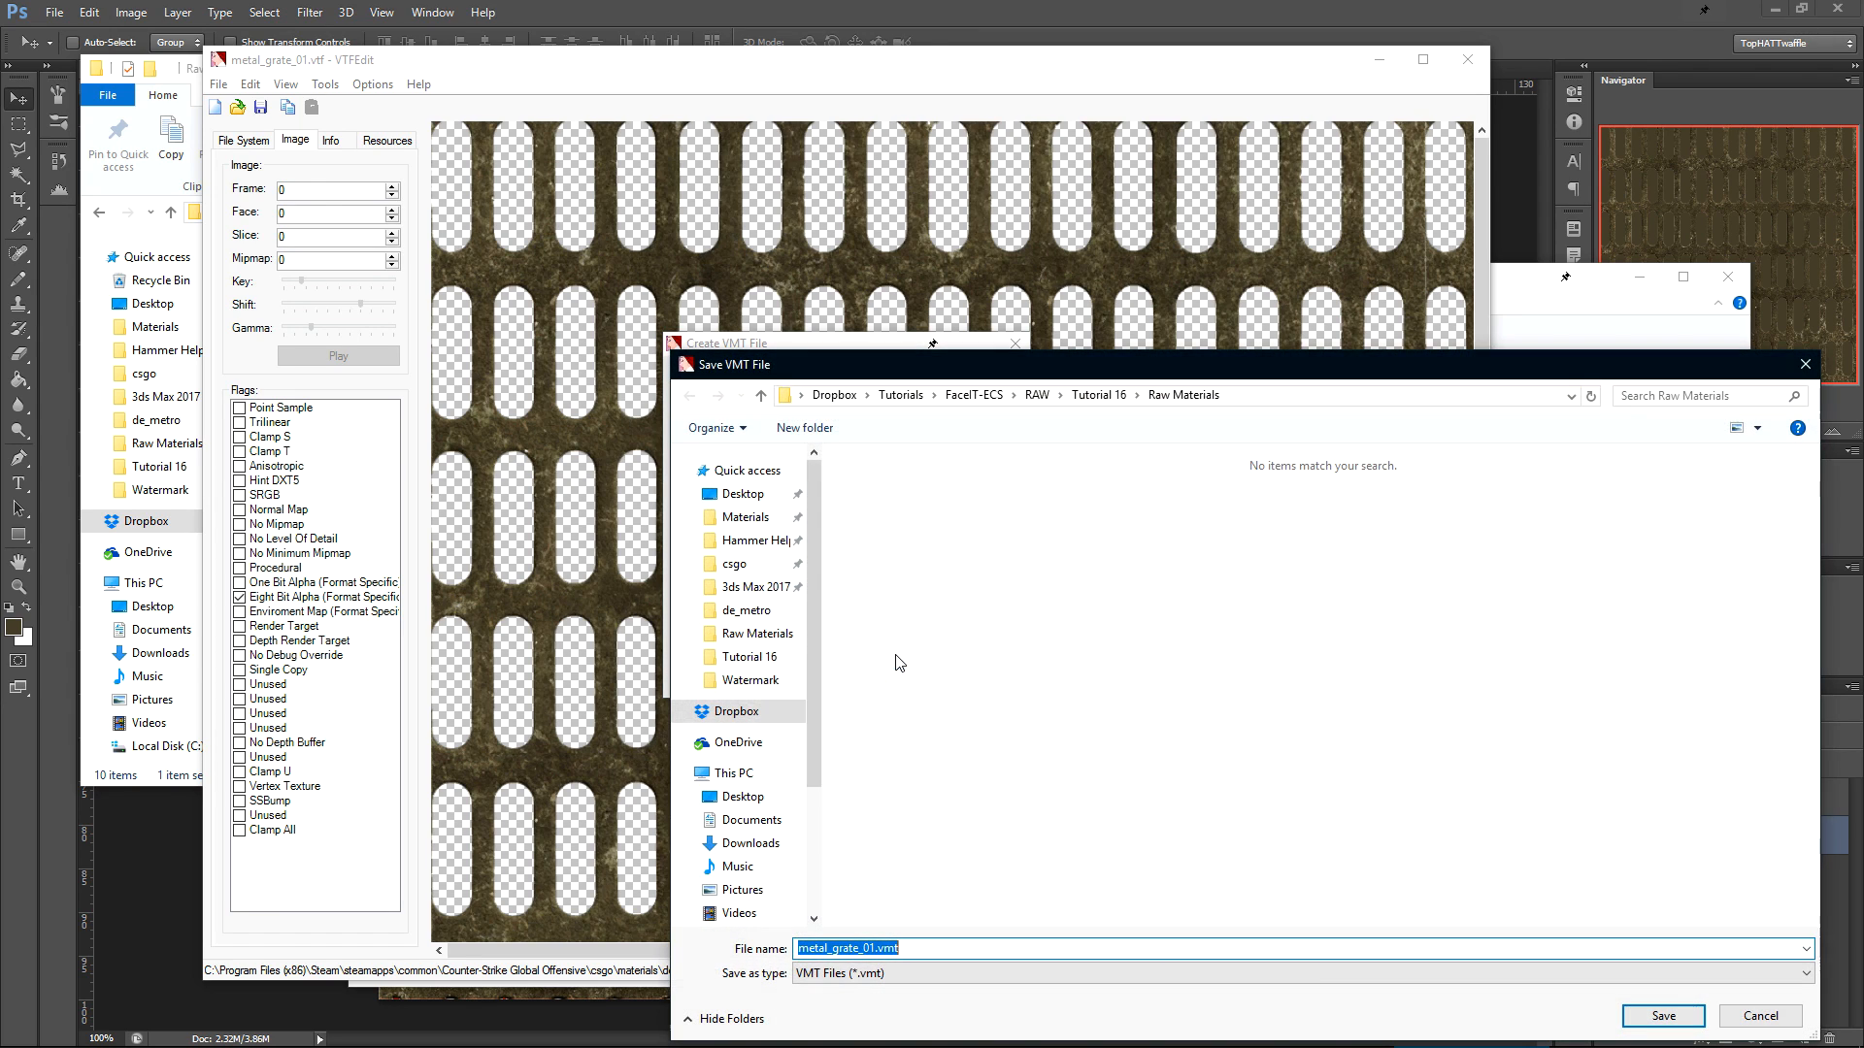
pyautogui.press('Return')
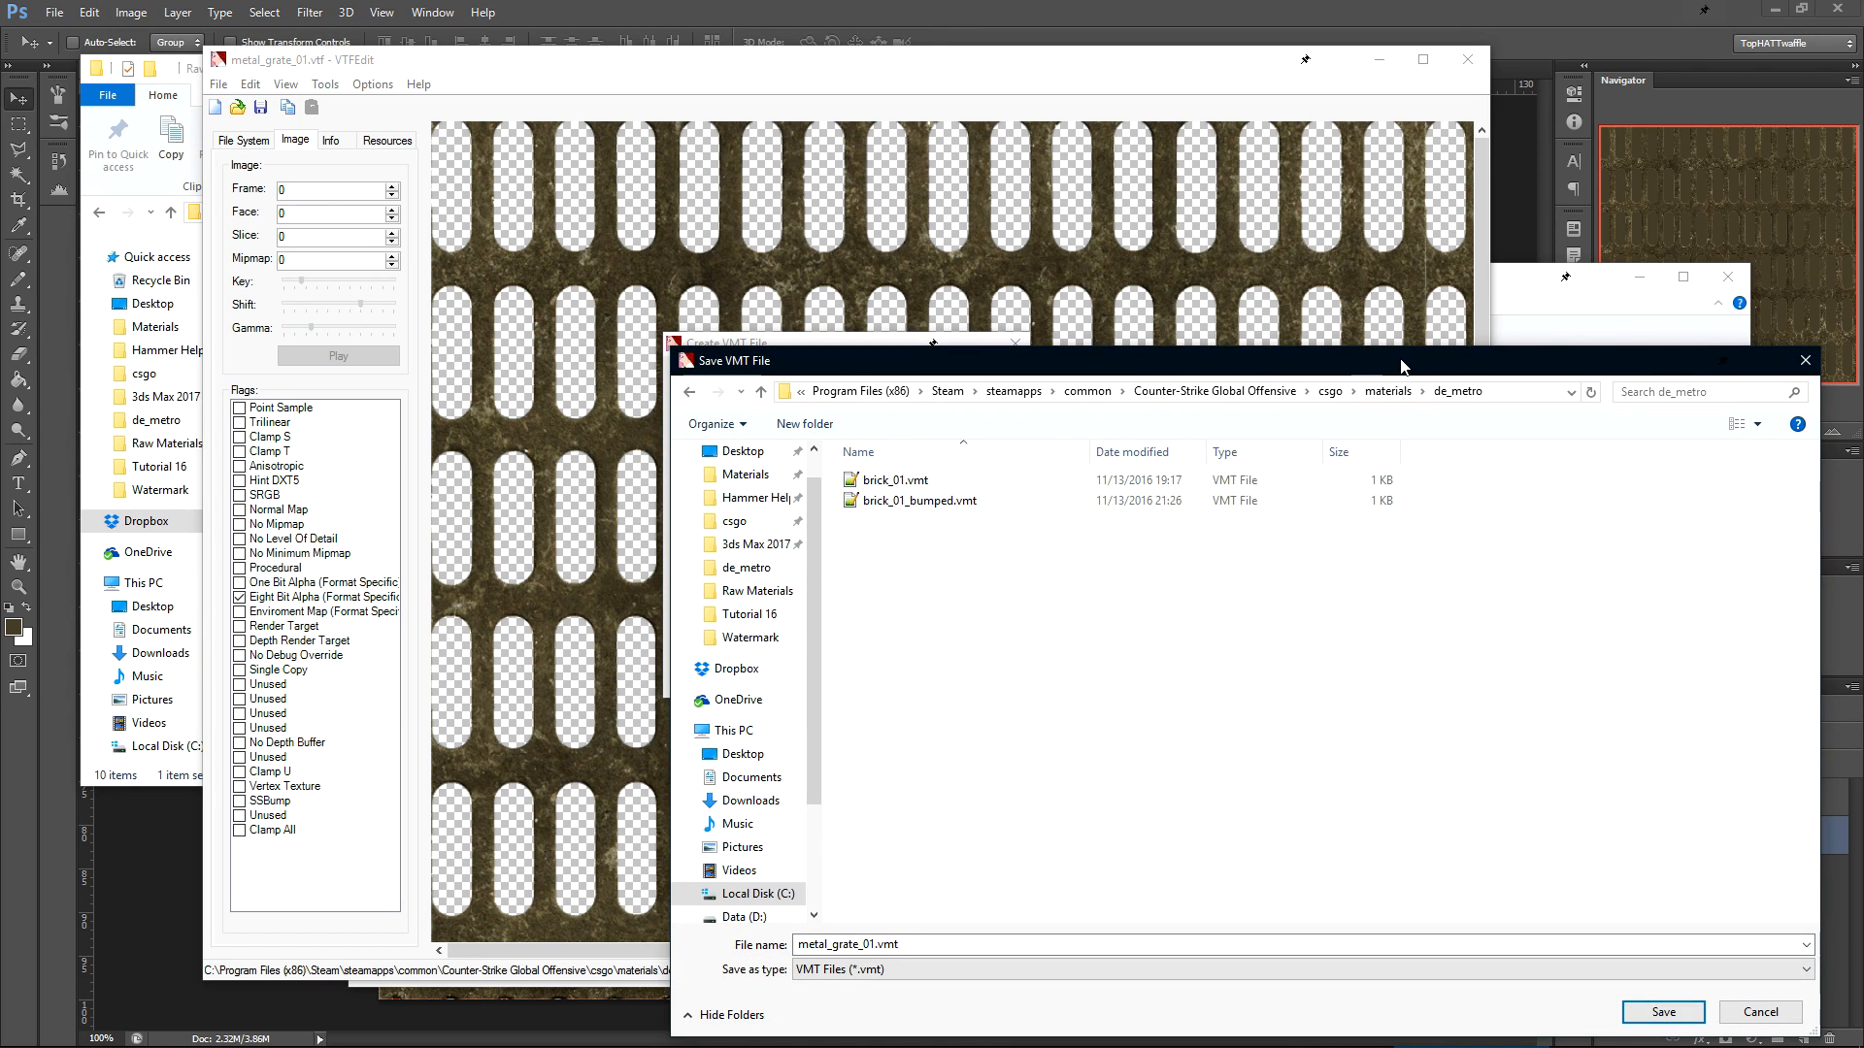
pyautogui.moveTo(1400, 367); pyautogui.dragTo(1283, 285)
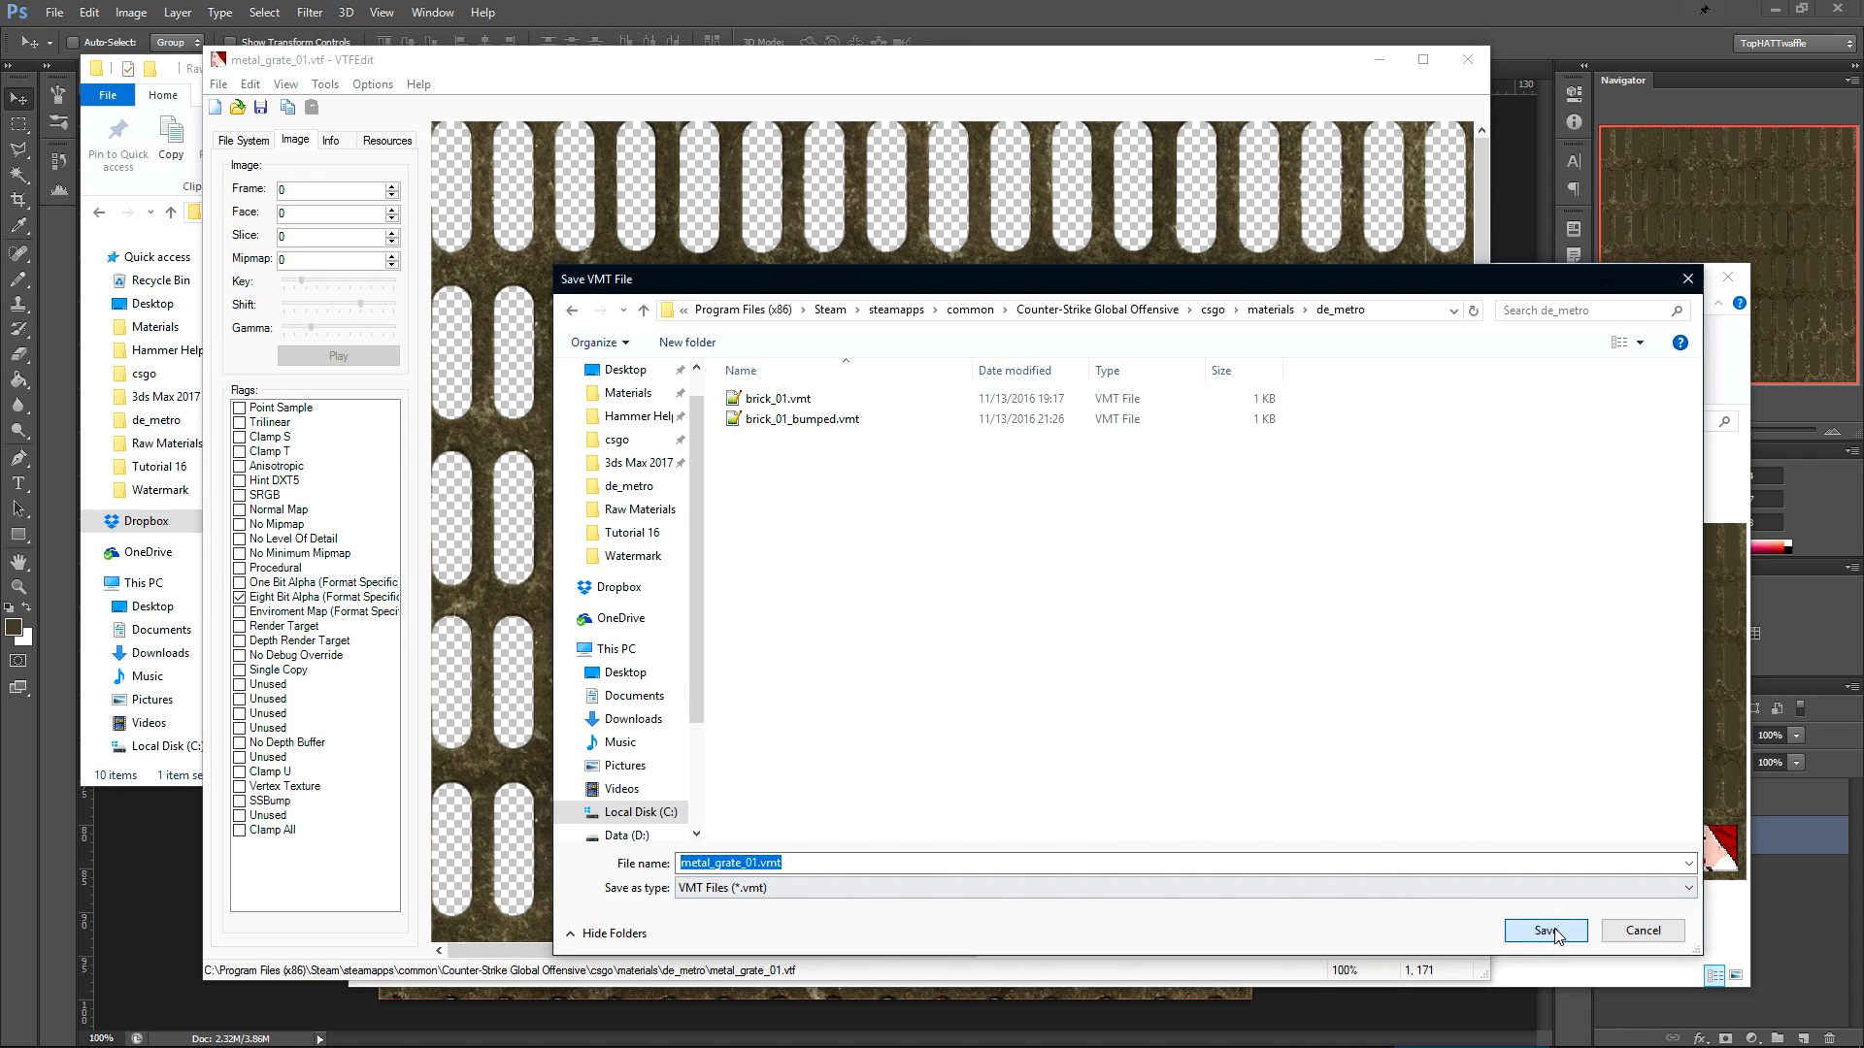
pyautogui.click(1549, 932)
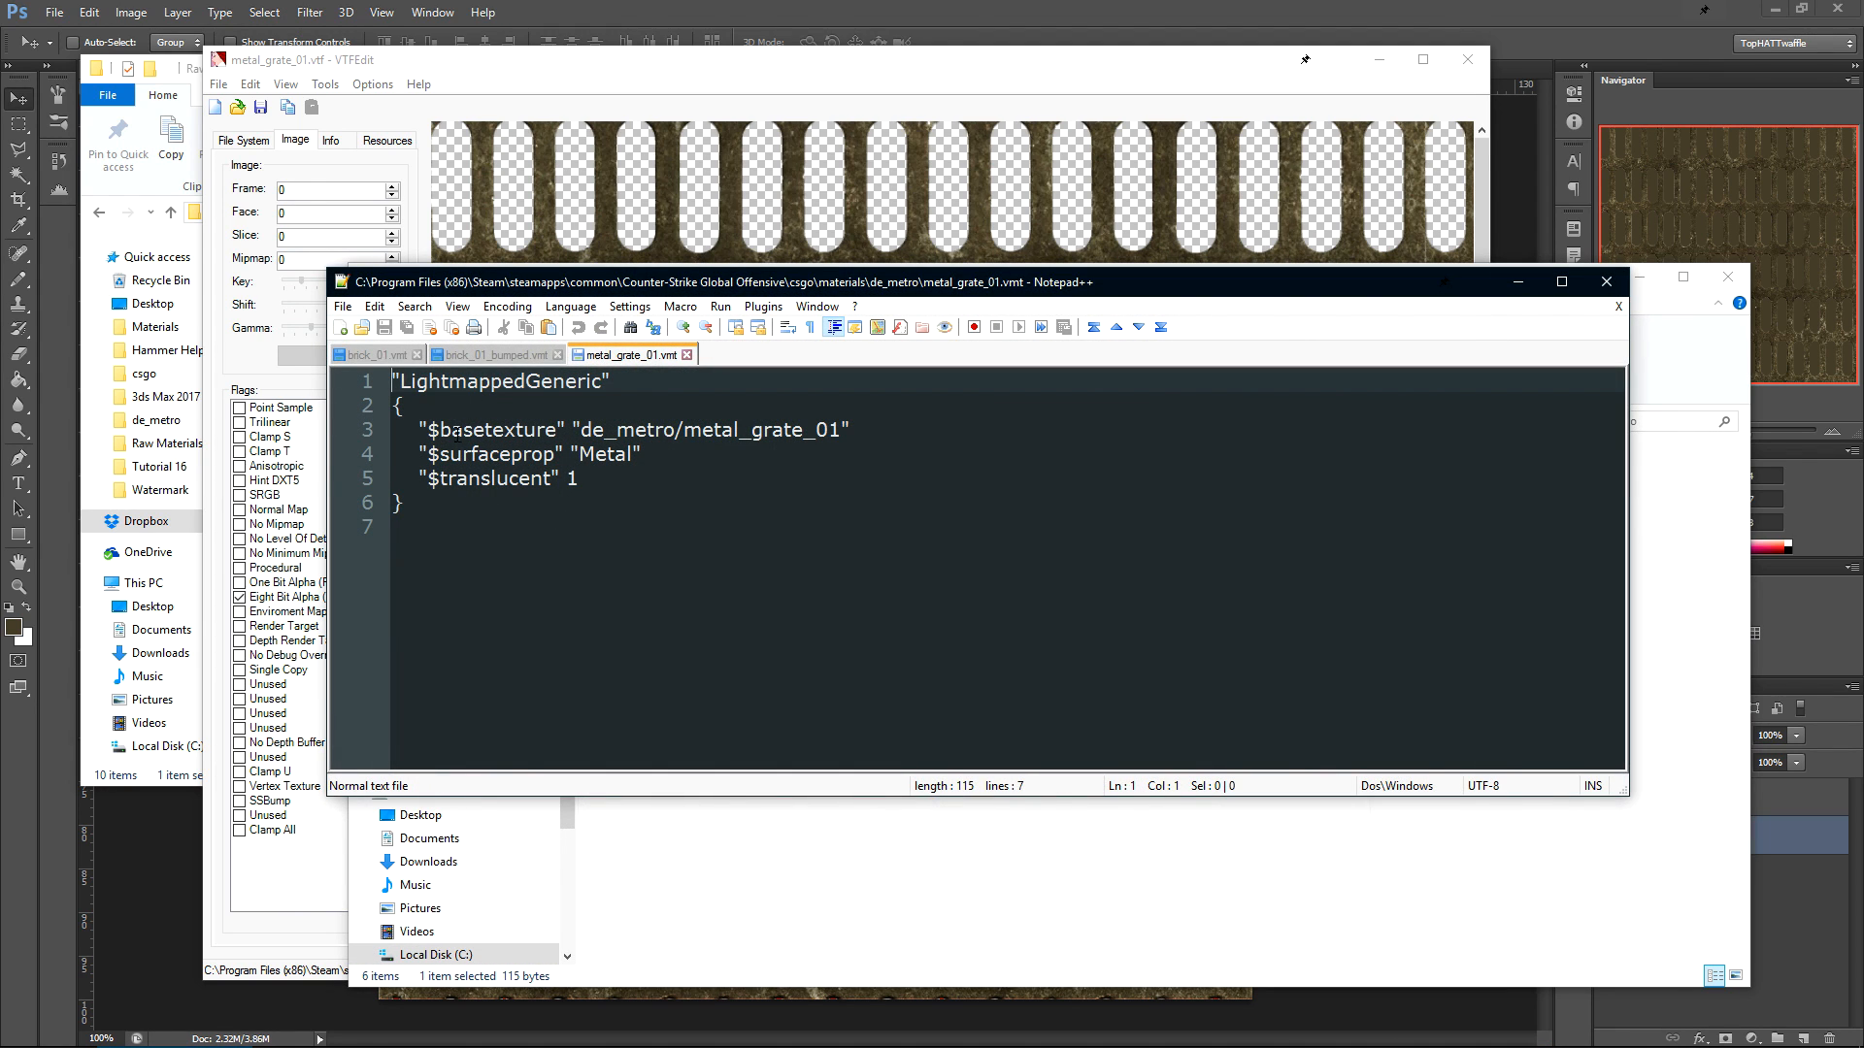
pyautogui.moveTo(432, 430); pyautogui.dragTo(841, 430)
pyautogui.moveTo(427, 454)
pyautogui.mouseDown()
pyautogui.moveTo(641, 454)
pyautogui.moveTo(580, 480)
pyautogui.moveTo(419, 478)
pyautogui.mouseUp()
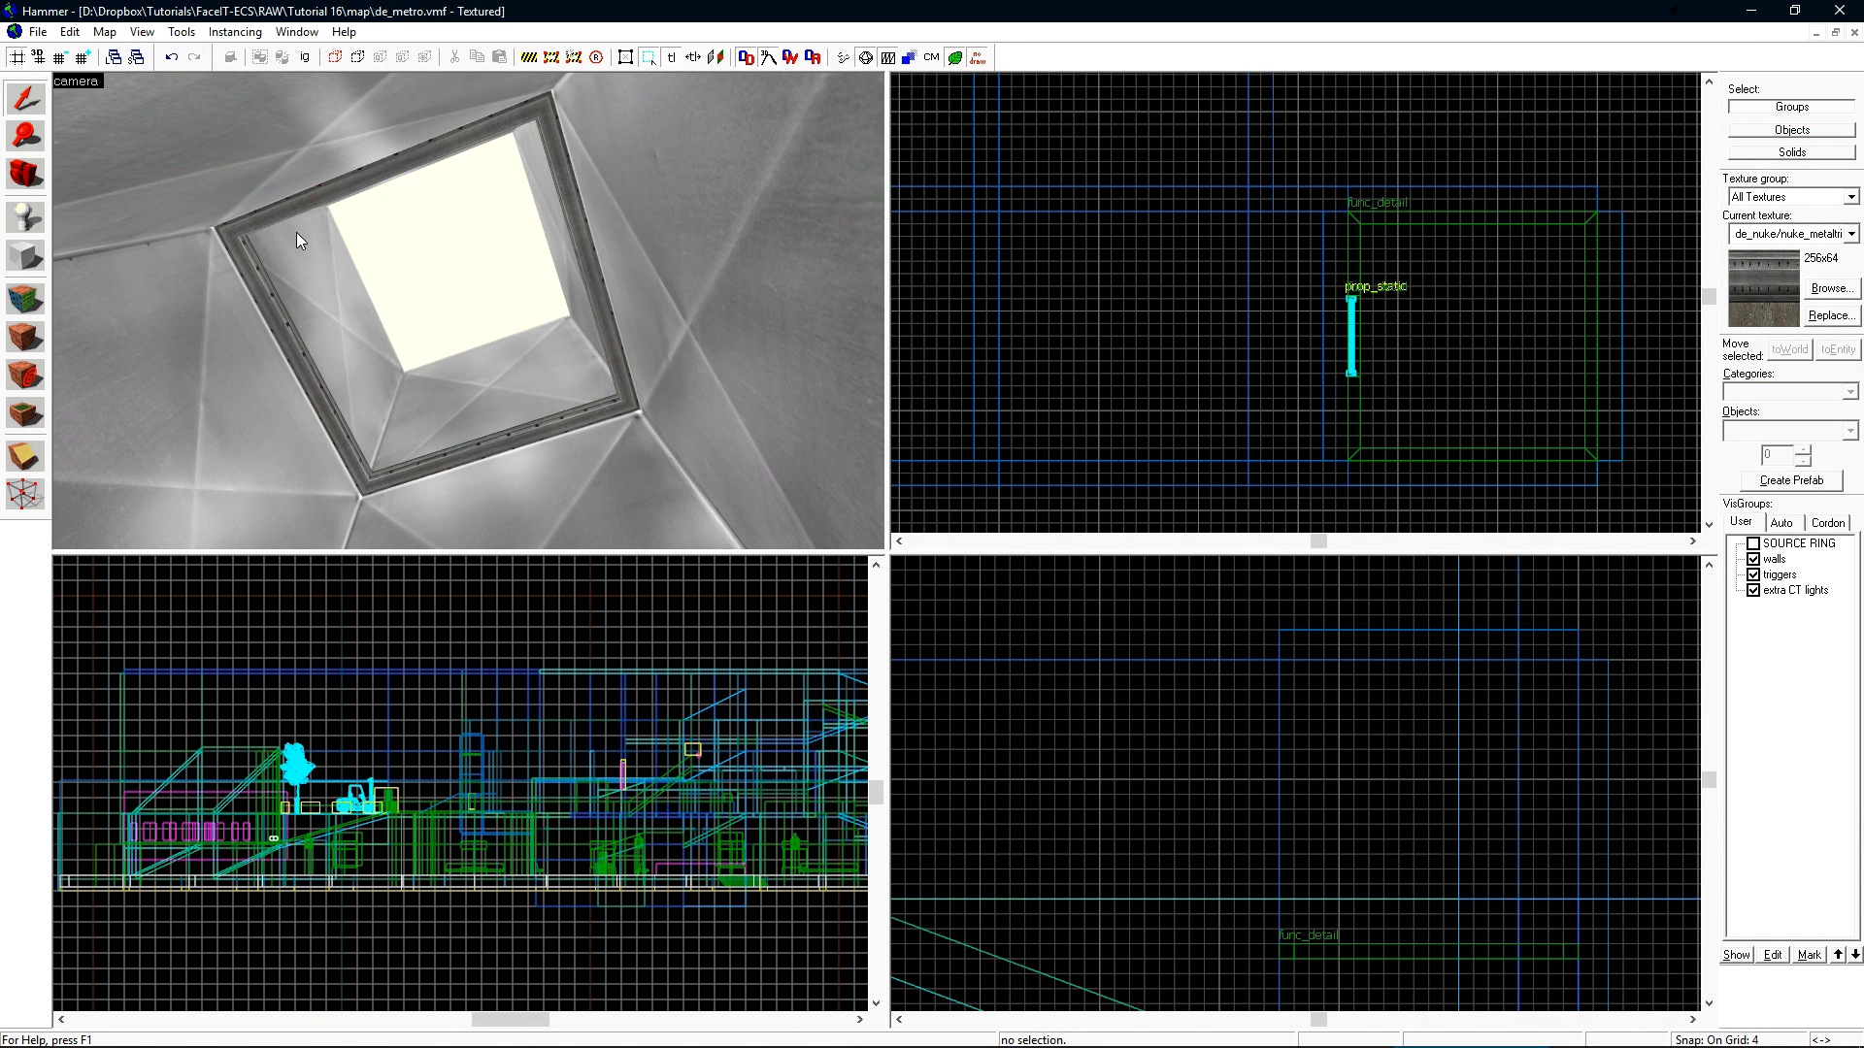
# - Switch to Hammer, build an 80 × 80 × 4 unit nodraw block across the ceiling opening's frame, and tie it to func_detail
pyautogui.click(249, 261)
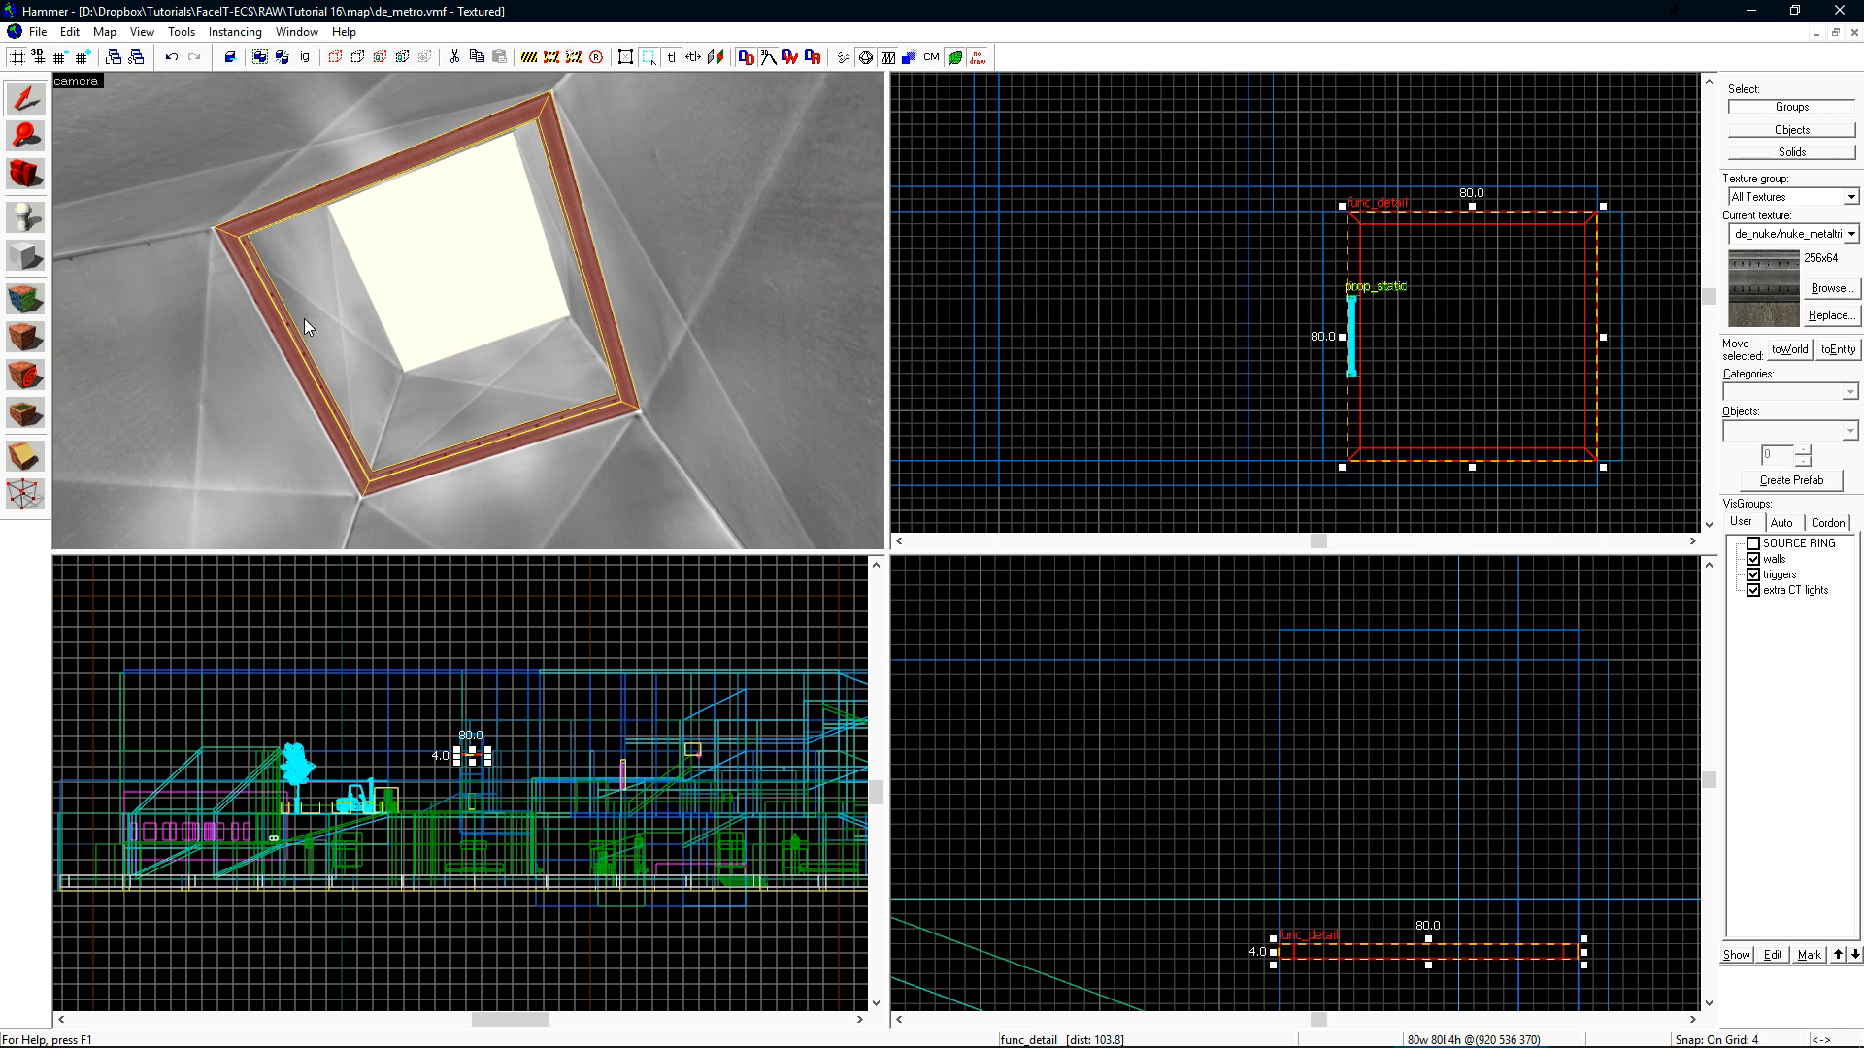
pyautogui.click(1796, 234)
pyautogui.click(1781, 430)
pyautogui.hotkey('shift', 'b')
pyautogui.moveTo(1349, 214); pyautogui.dragTo(1603, 467)
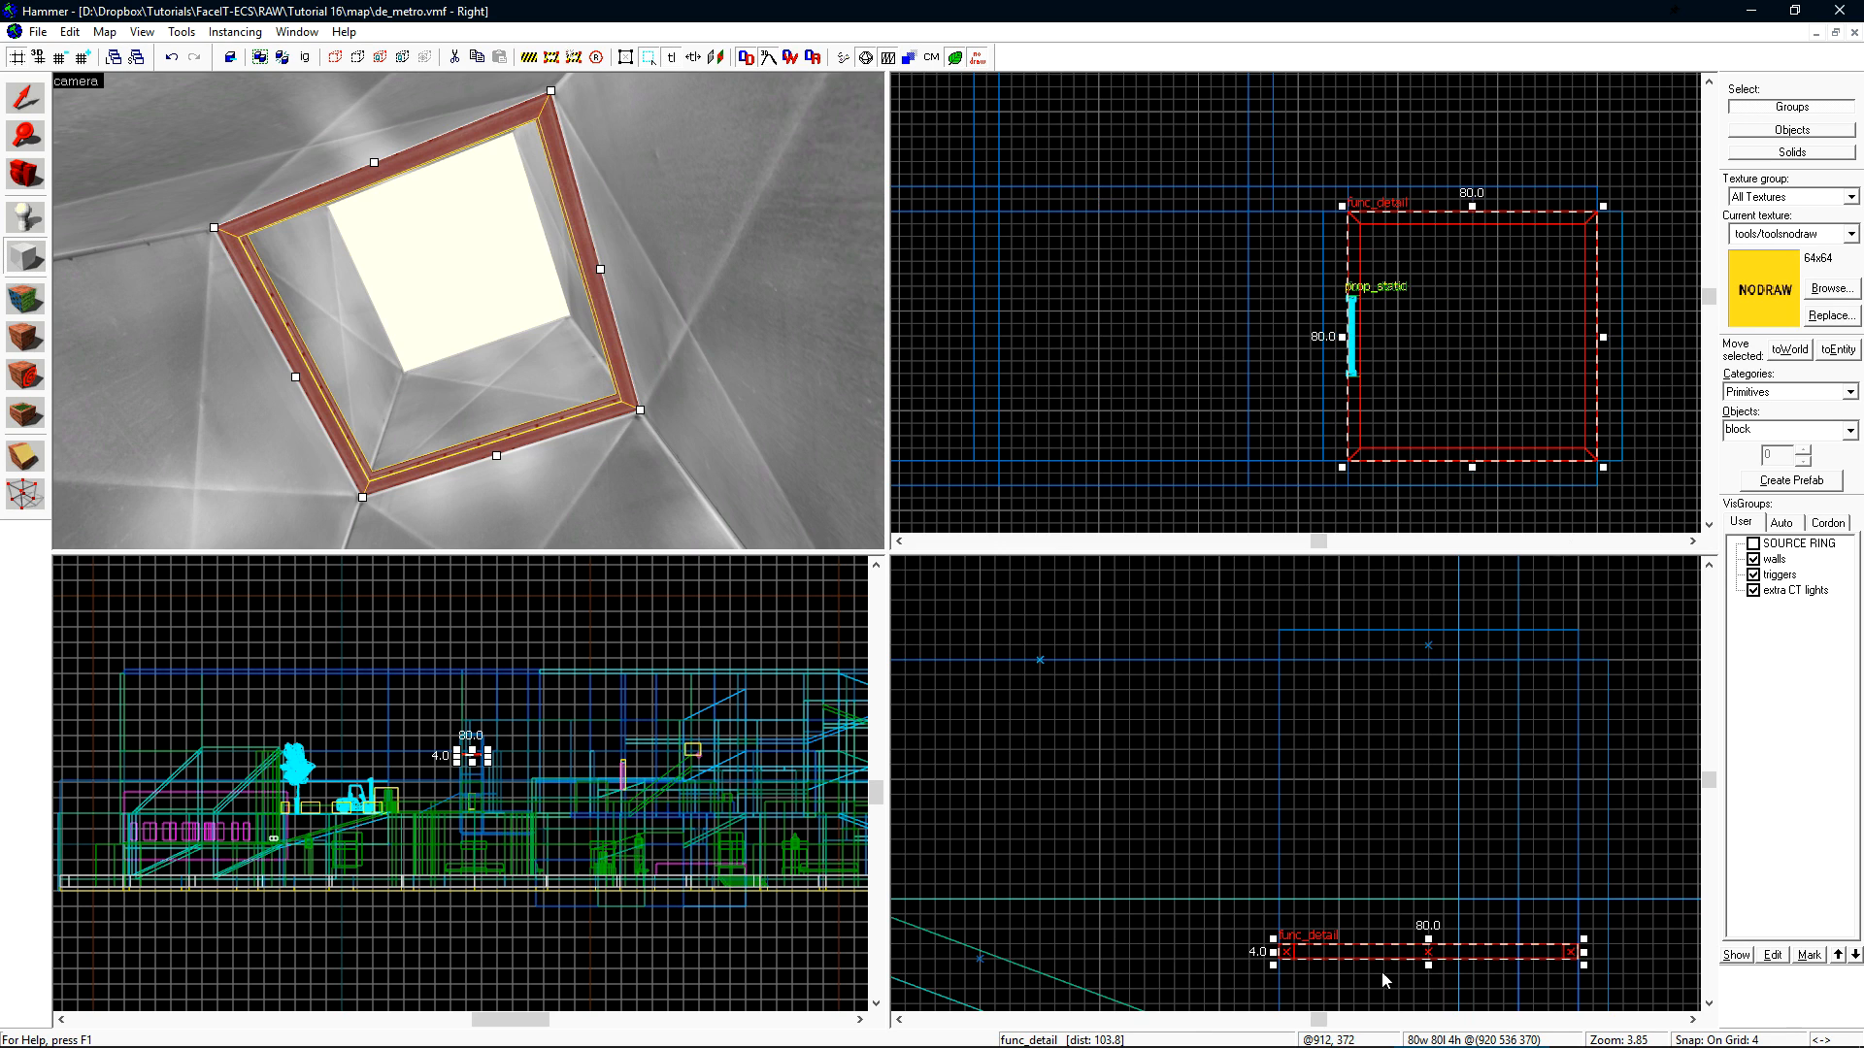
pyautogui.press('Return')
pyautogui.hotkey('ctrl', 't')
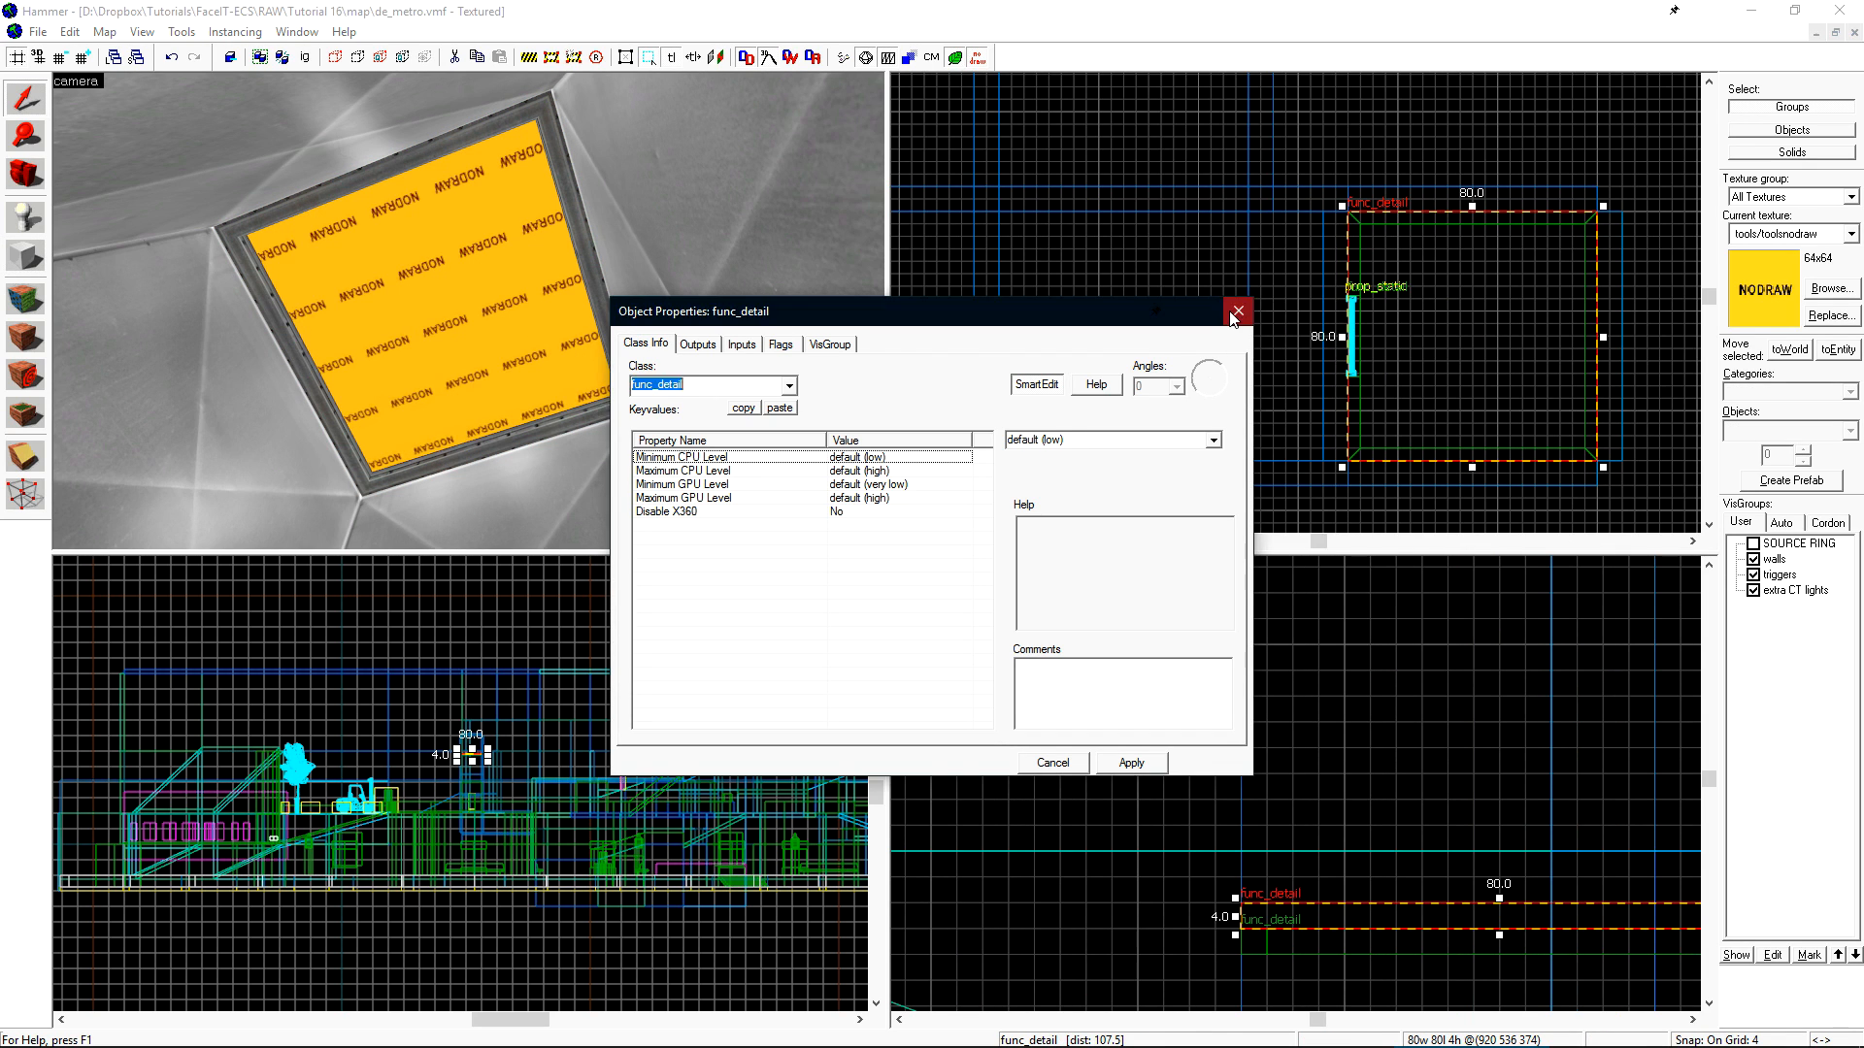
pyautogui.press('Escape')
# - Find the de_metro/metal_grate_01 material in the texture browser and apply it to all faces of the new block
pyautogui.hotkey('shift', 'a')
pyautogui.click(895, 599)
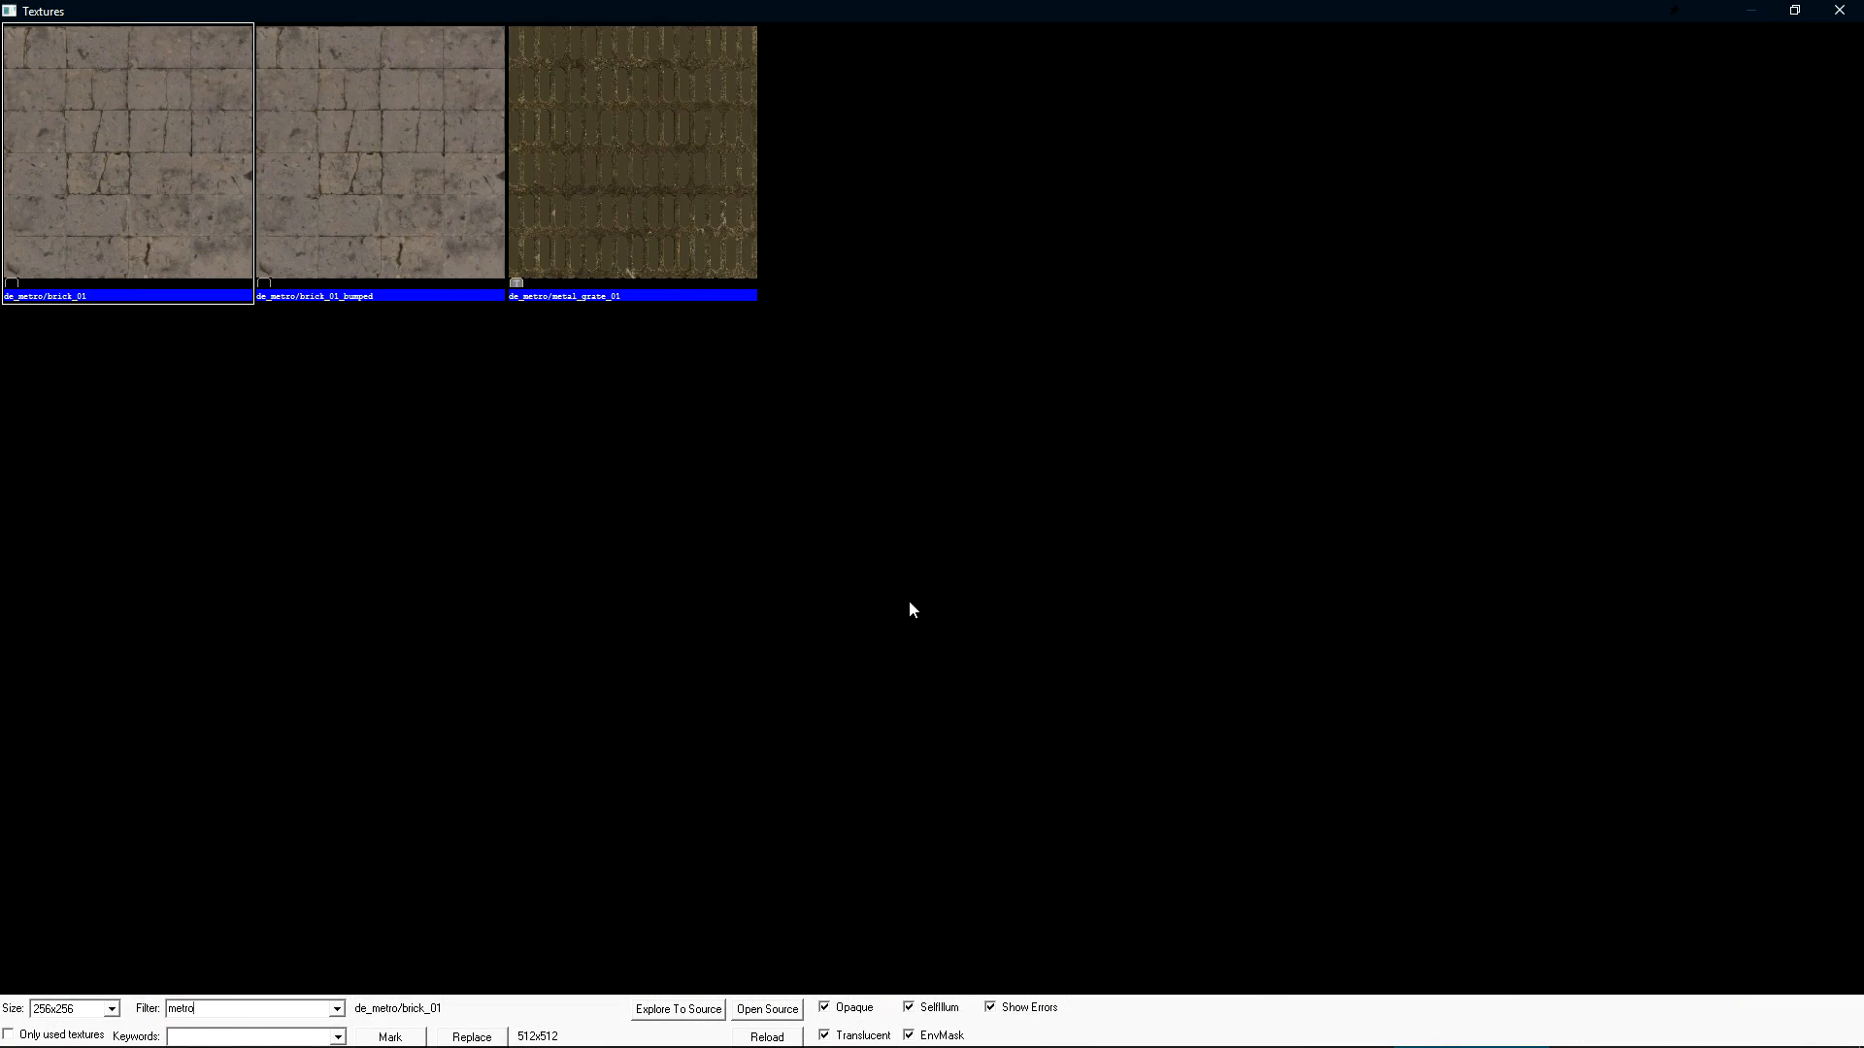
pyautogui.doubleClick(649, 149)
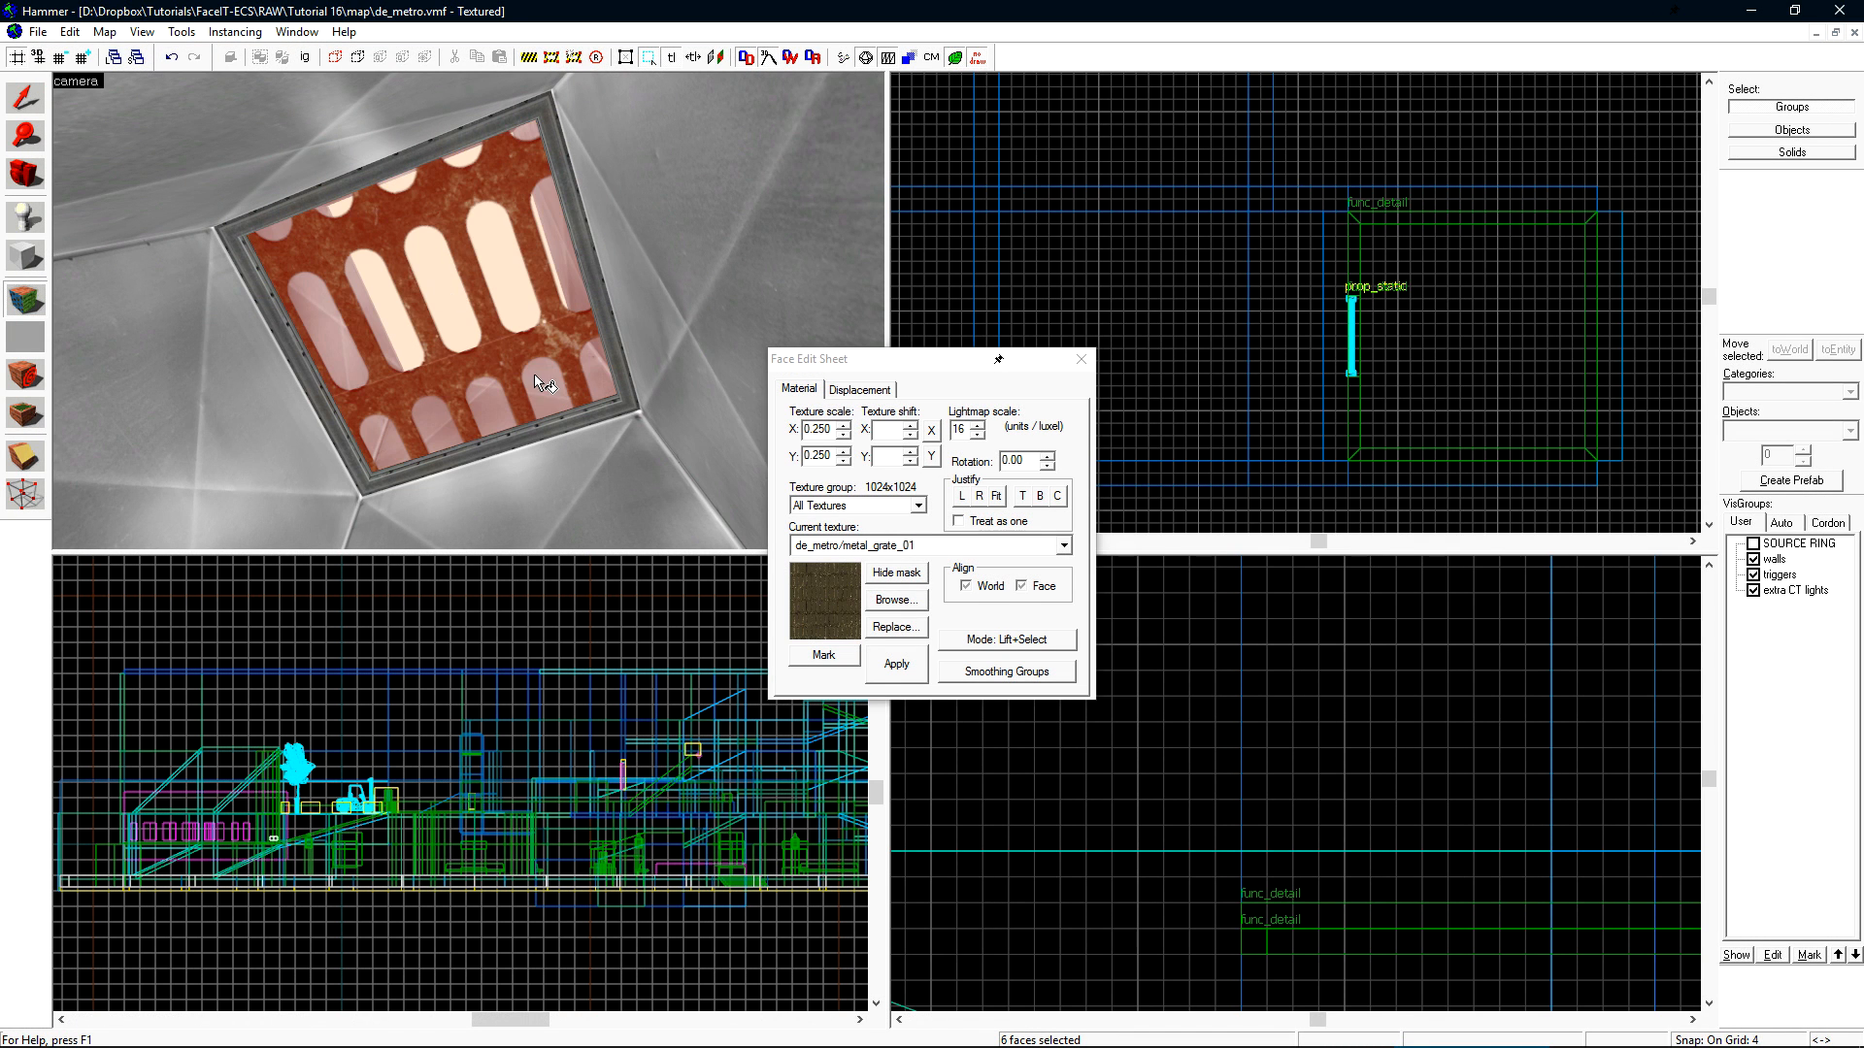
# - Fit the metal_grate_01 texture to the underside face of the ceiling grate block and return to selection mode
pyautogui.press('a')
pyautogui.press('w')
pyautogui.click(493, 246)
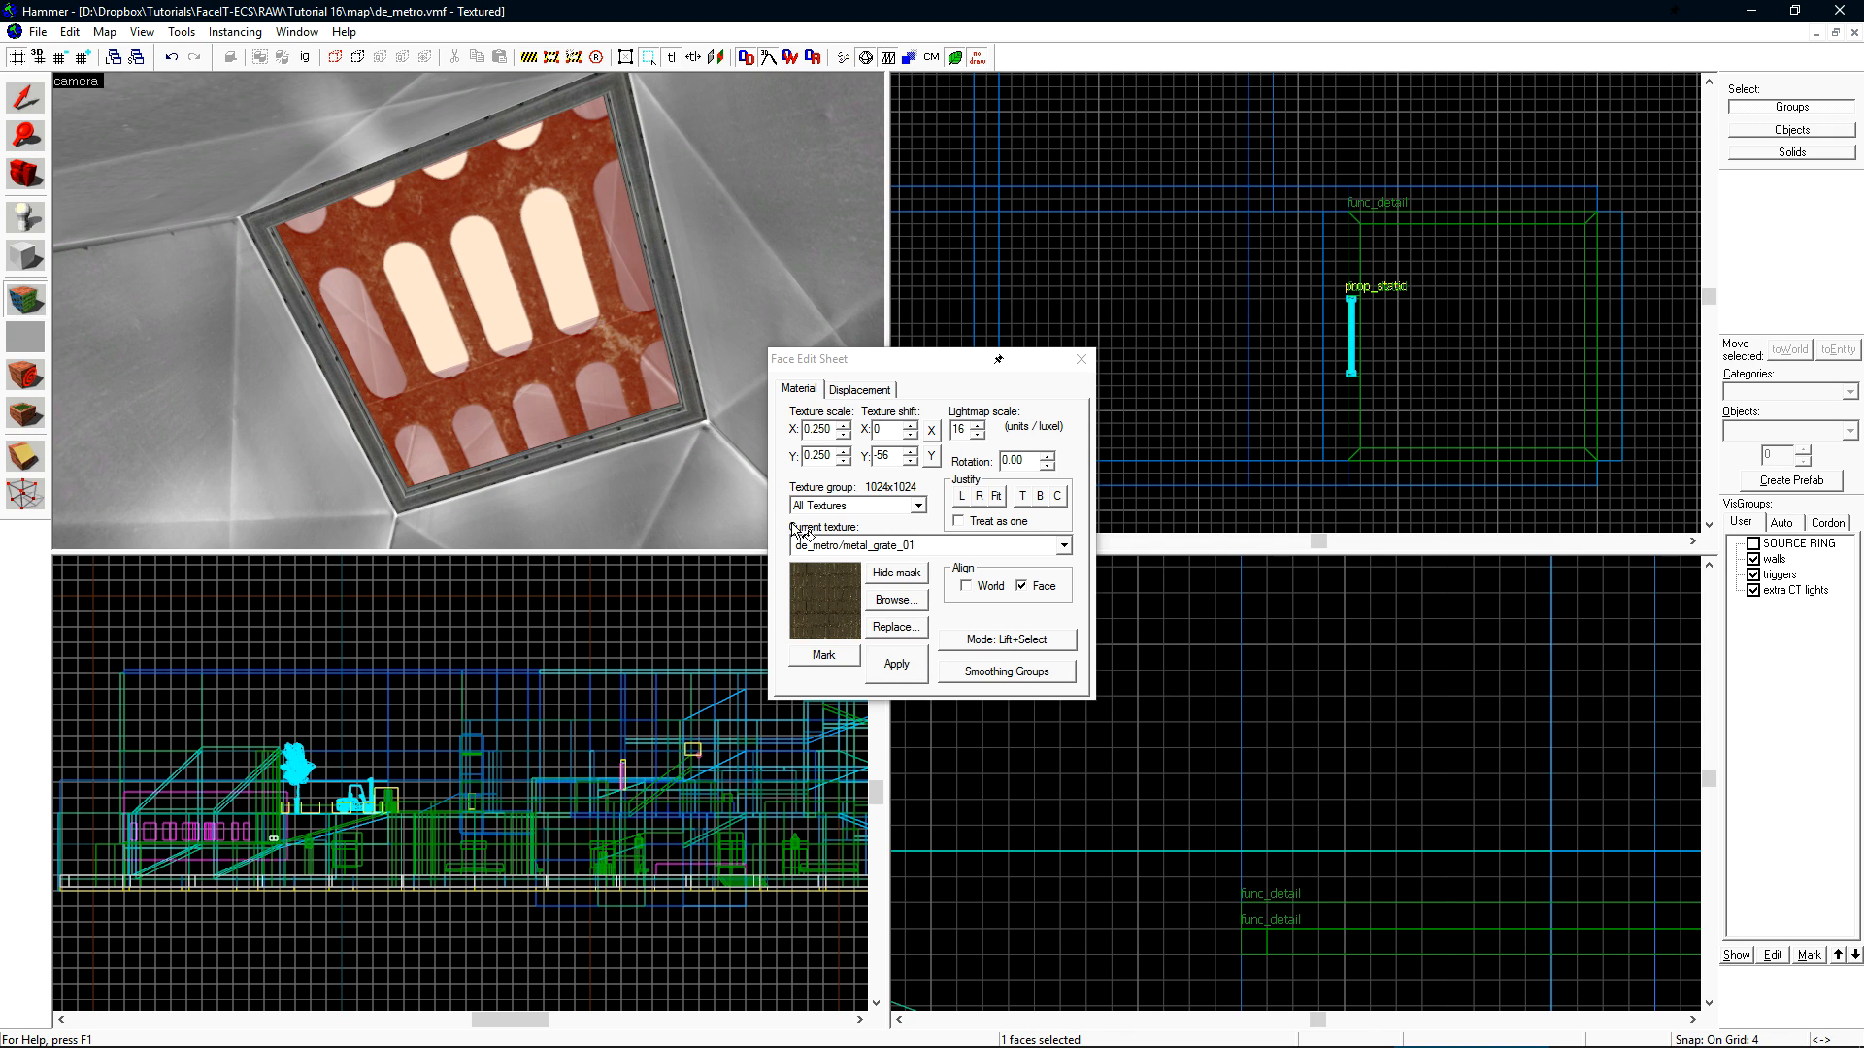
pyautogui.click(1000, 499)
pyautogui.hotkey('shift', 's')
pyautogui.press('z')
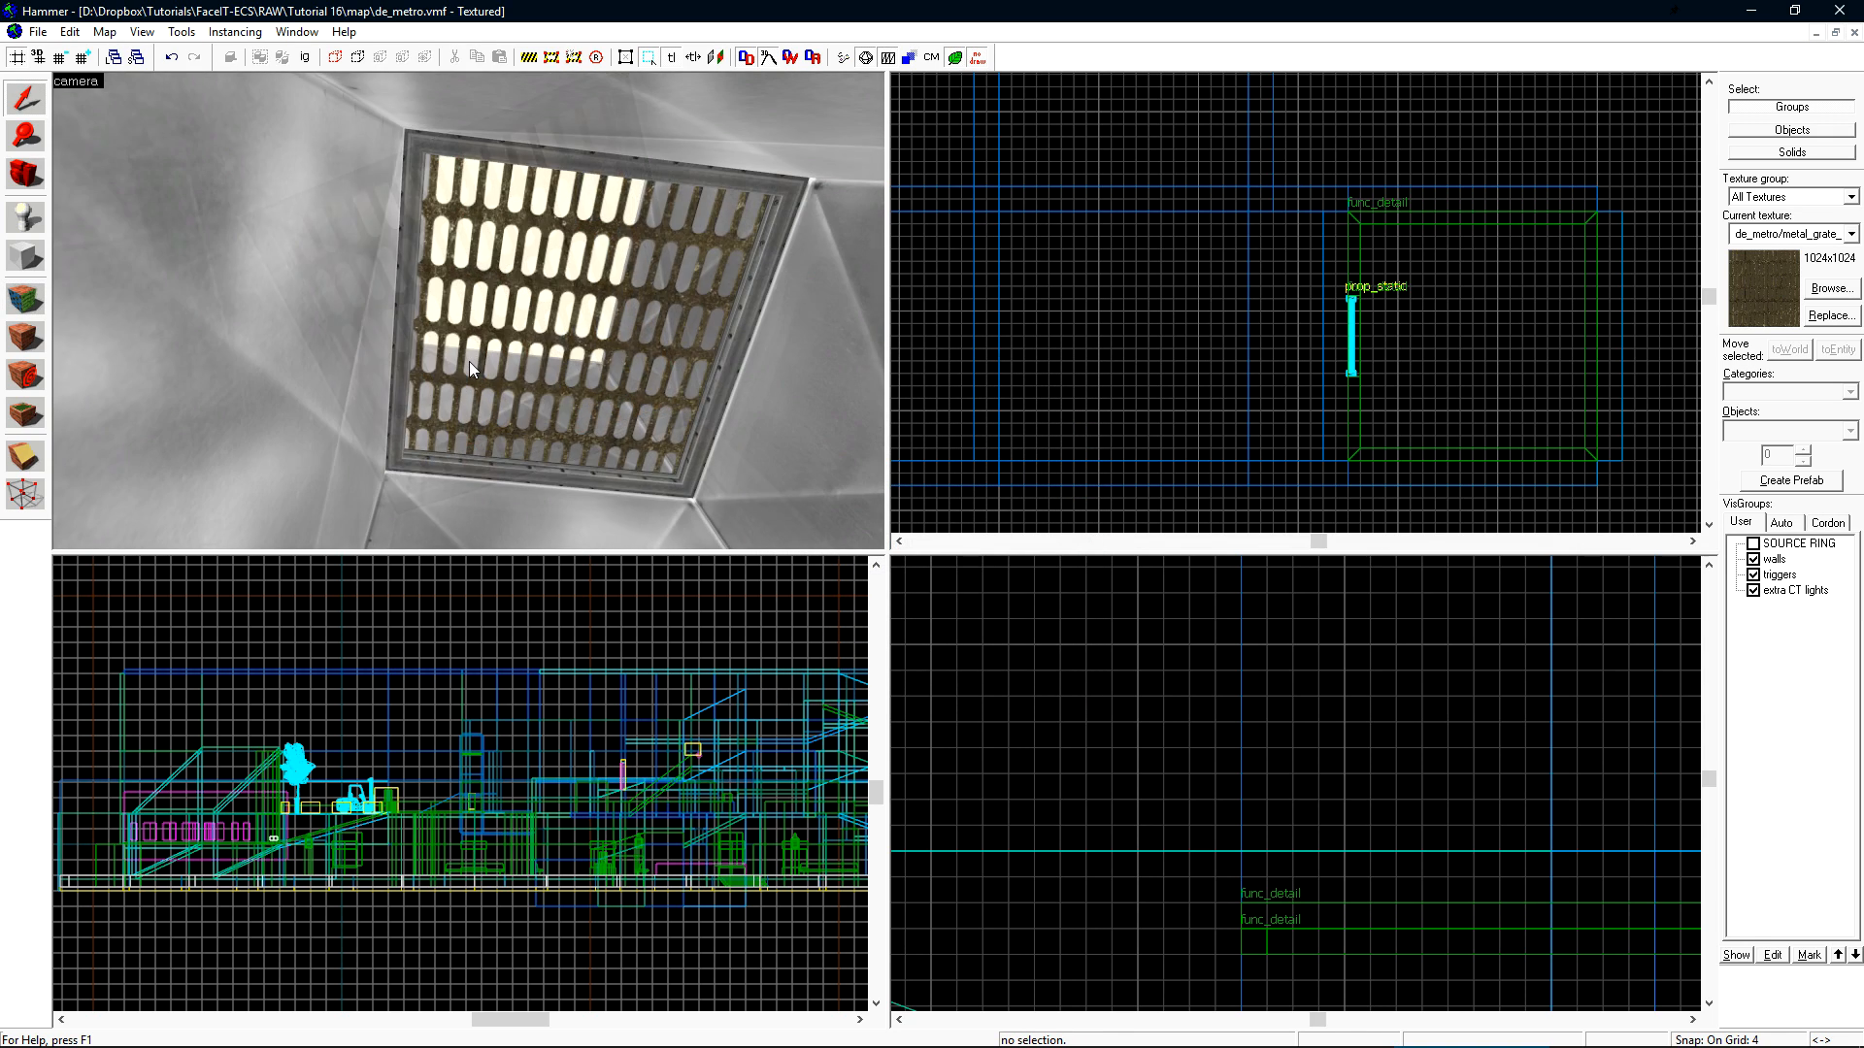
# - Compile and run de_metro, and inspect the ceiling grate in game from up close and from a distance
pyautogui.click(841, 58)
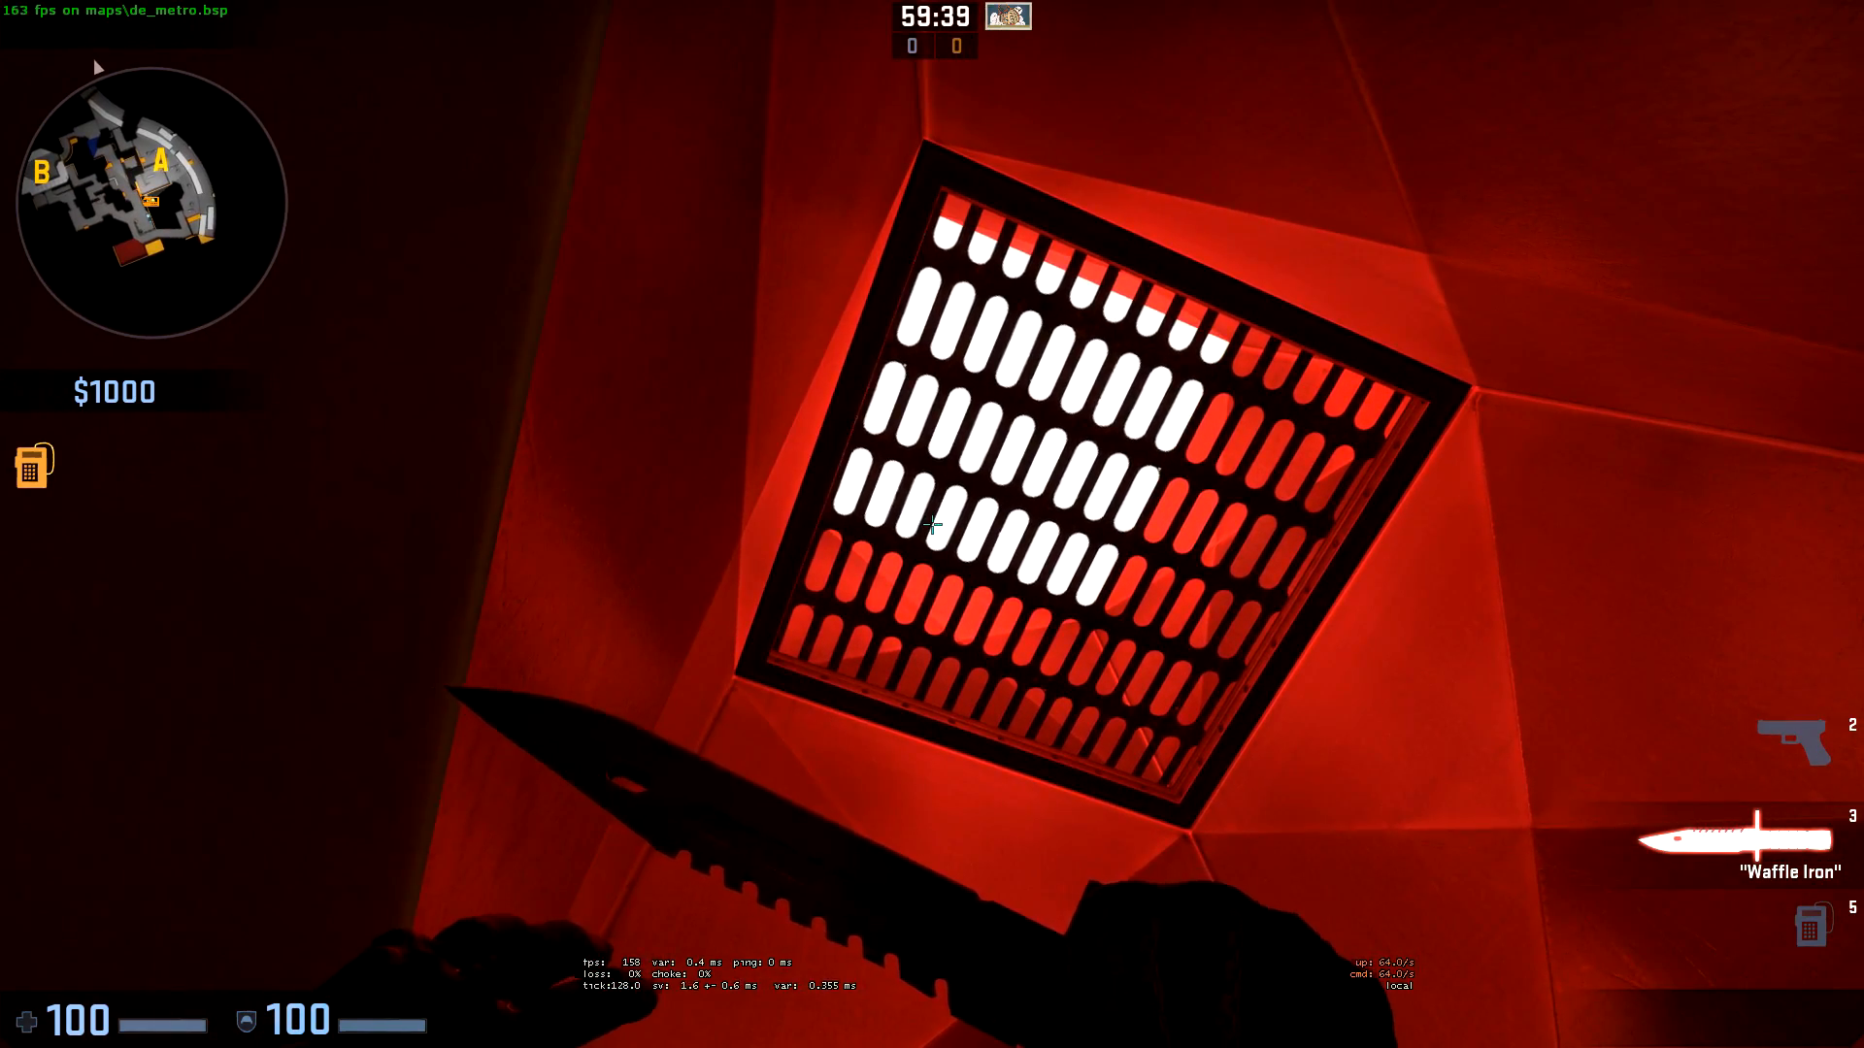
pyautogui.press('s')
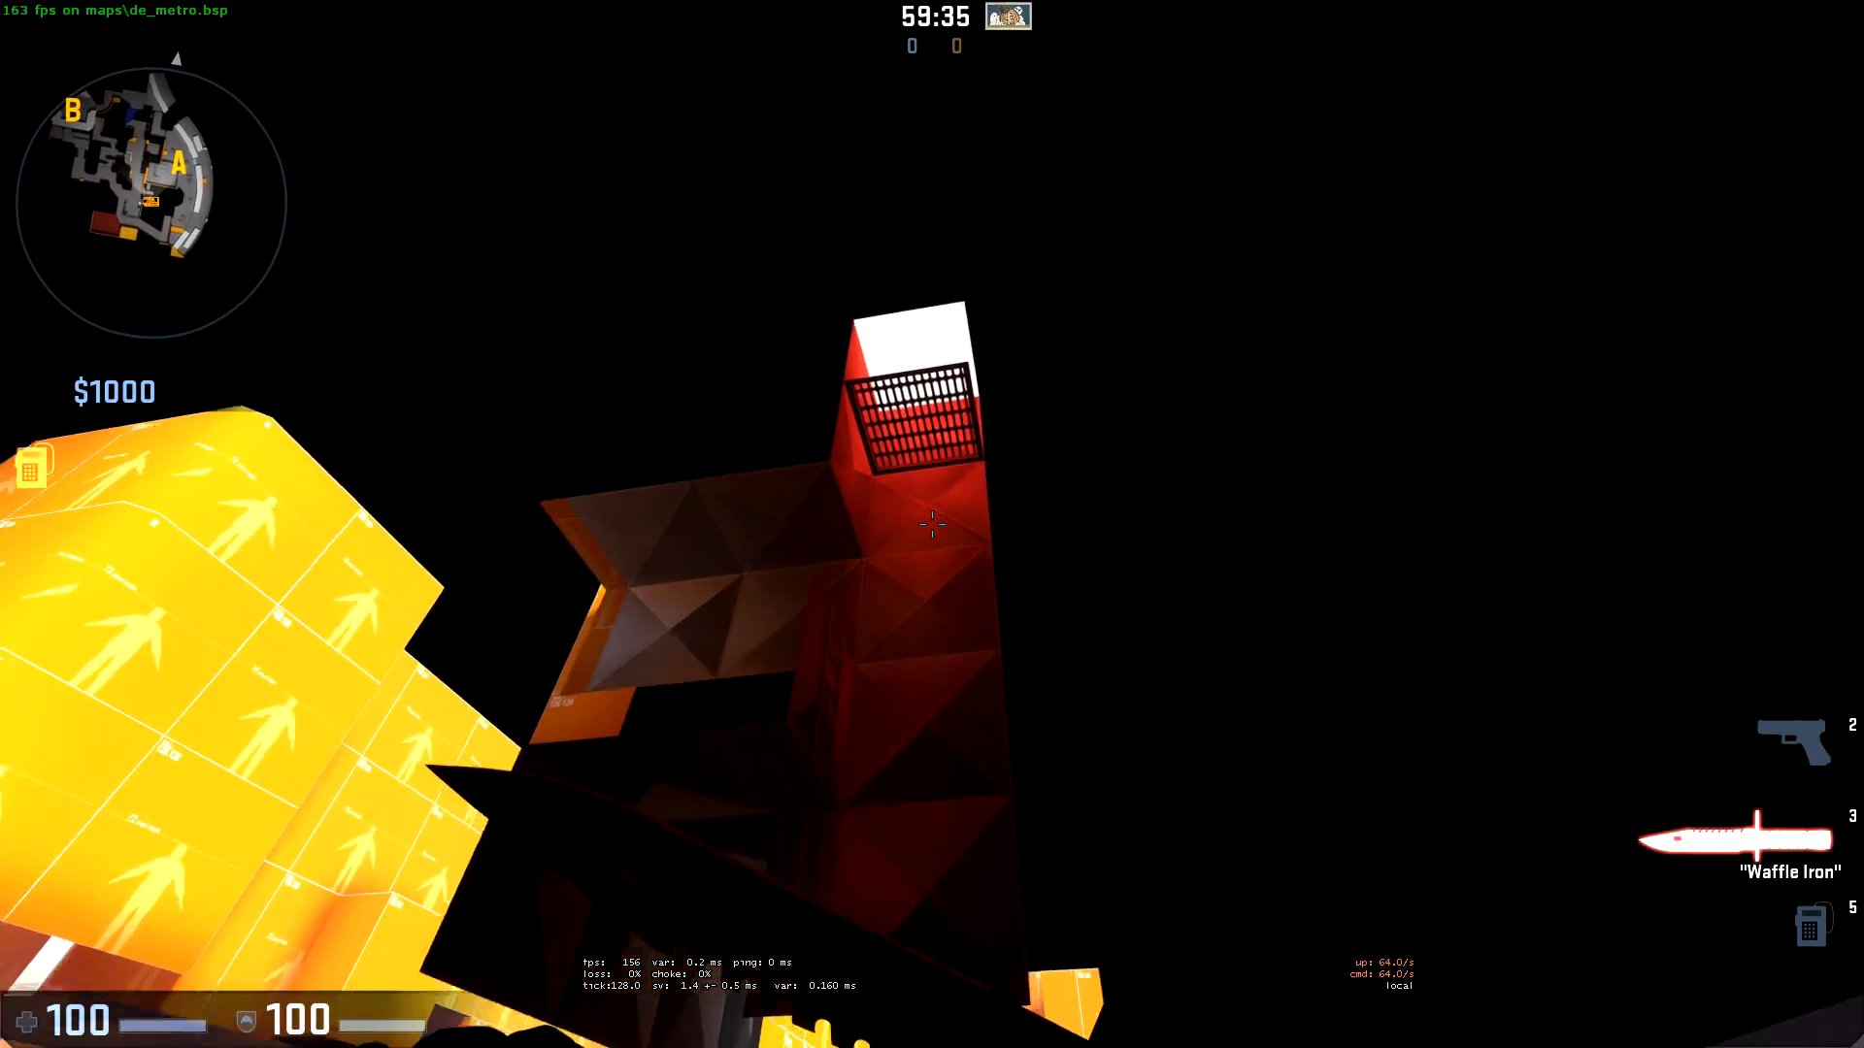
pyautogui.press('w')
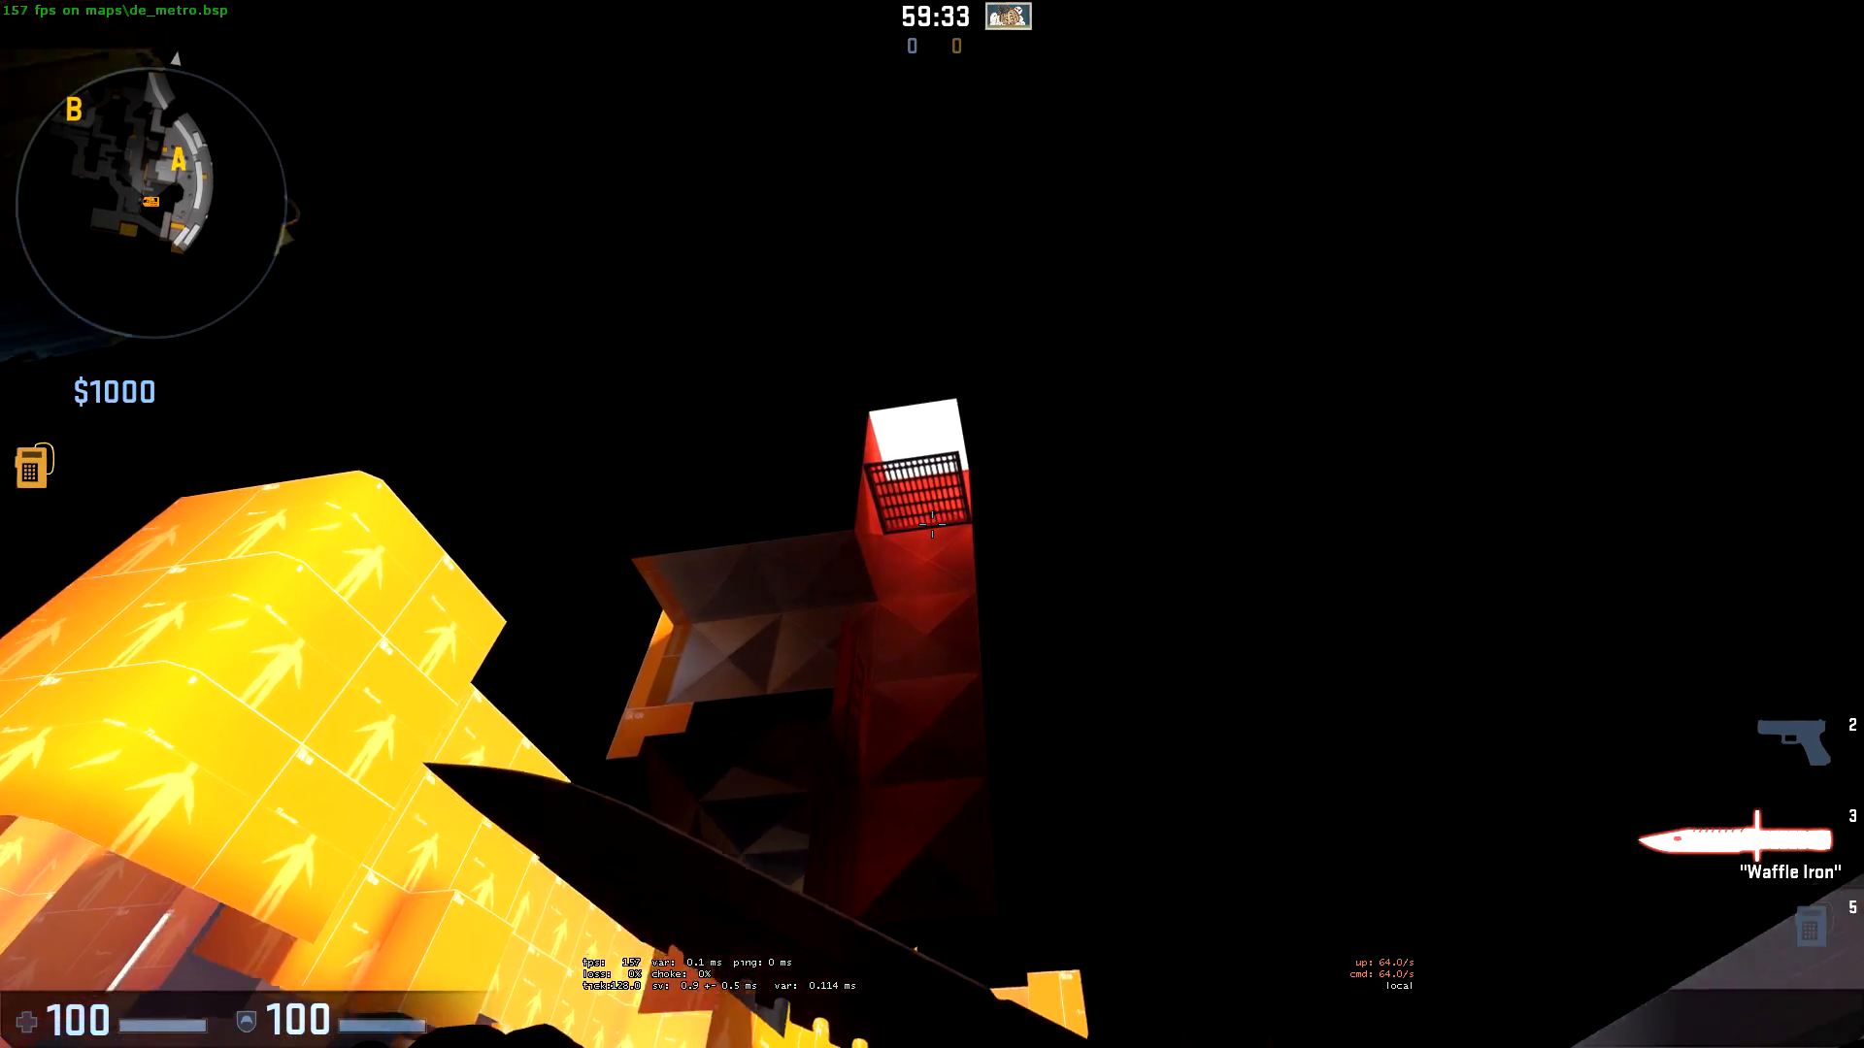
pyautogui.press('s')
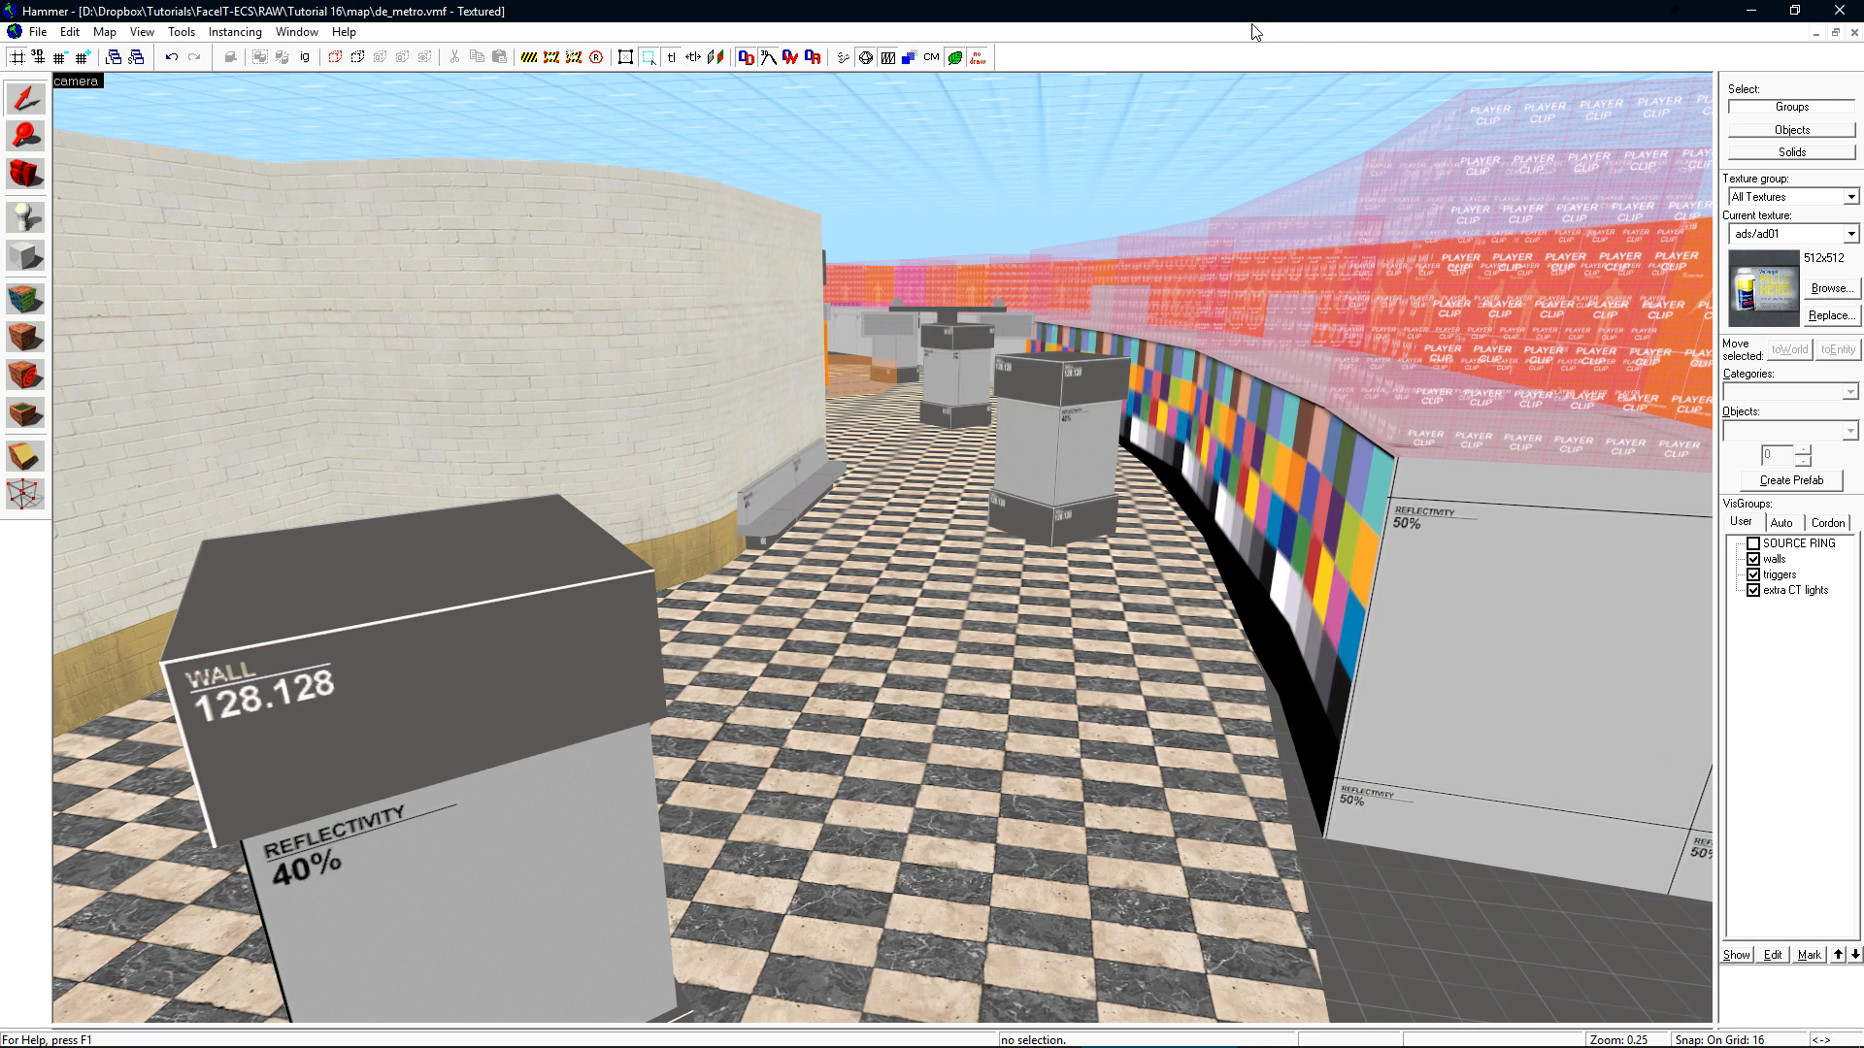
# - Check which material is applied to the checkered floor by sampling its face in Hammer, and close the face properties
pyautogui.press('z')
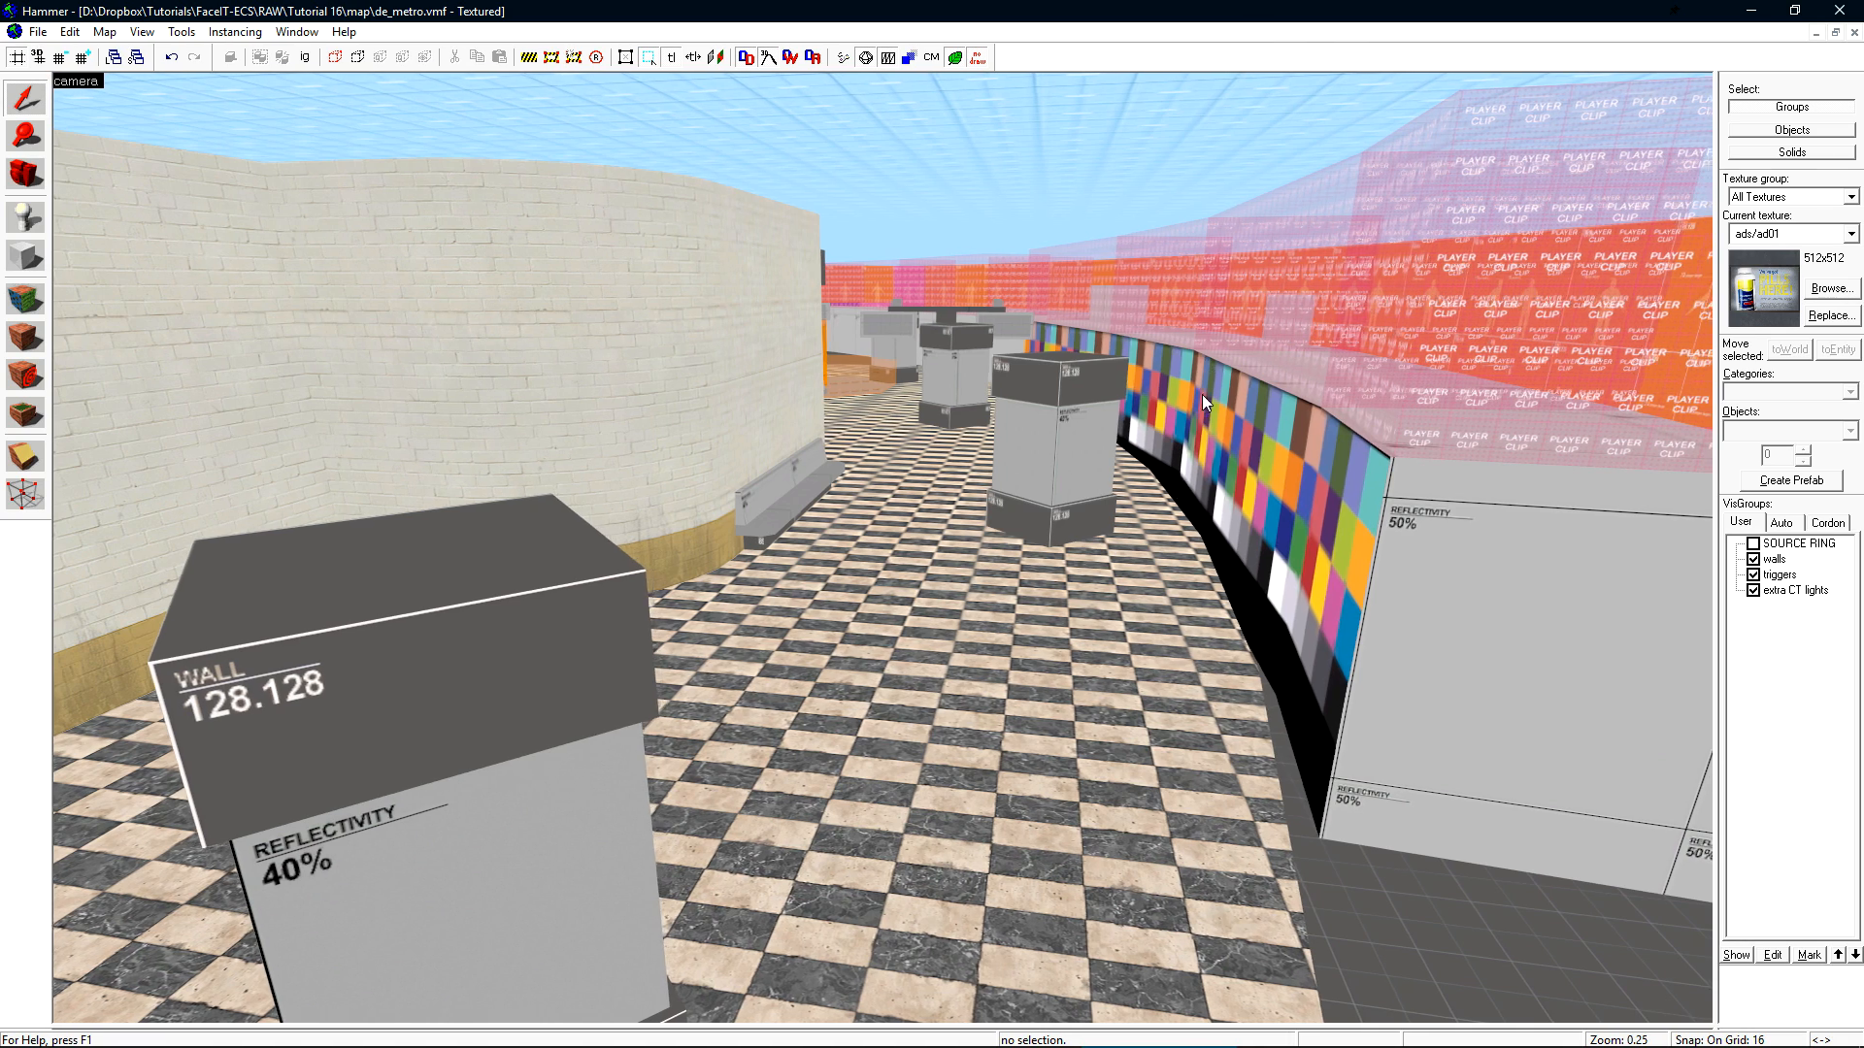
pyautogui.press('z')
pyautogui.hotkey('shift', 'a')
pyautogui.click(701, 775)
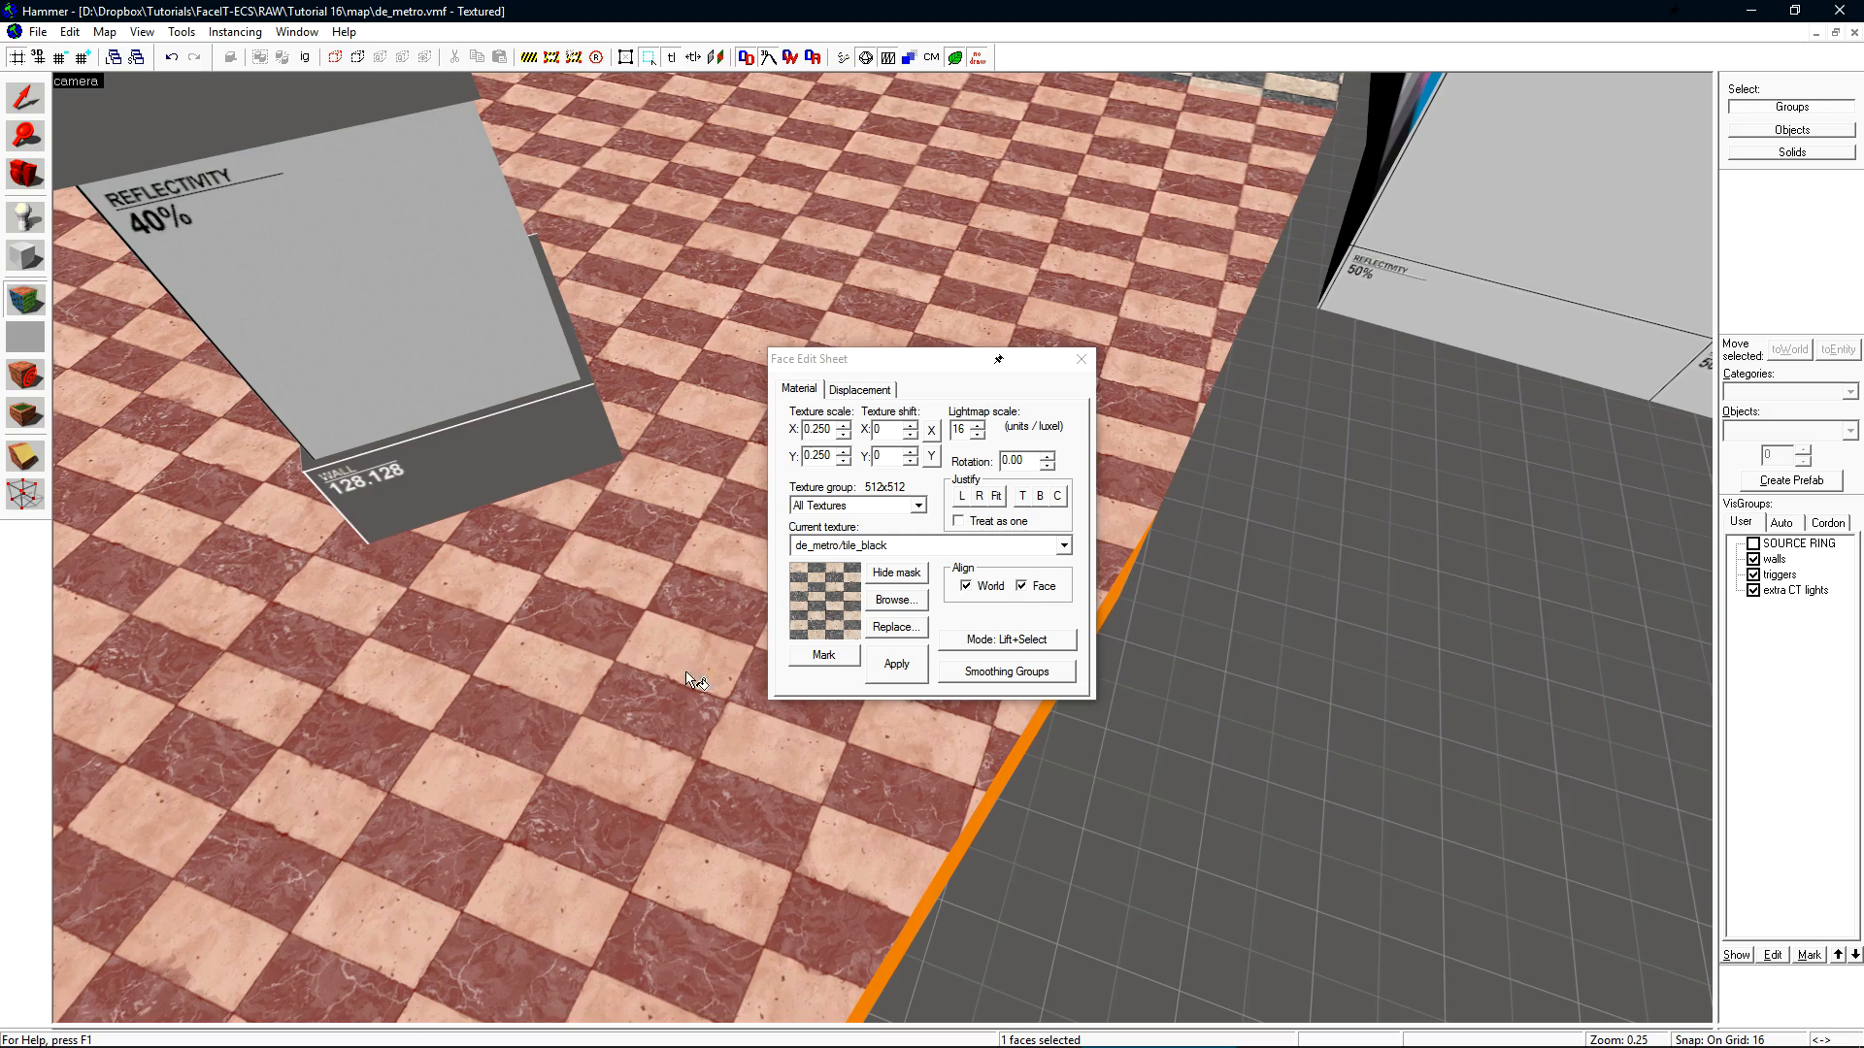
pyautogui.click(1081, 359)
pyautogui.press('z')
pyautogui.press('z')
# - Open tile_black.vmt from the de_metro materials folder in Notepad++ and review its $basetexture, $surfaceprop and $bumpmap lines
pyautogui.click(689, 1028)
pyautogui.doubleClick(650, 585)
pyautogui.moveTo(420, 428); pyautogui.dragTo(776, 429)
pyautogui.click(490, 454)
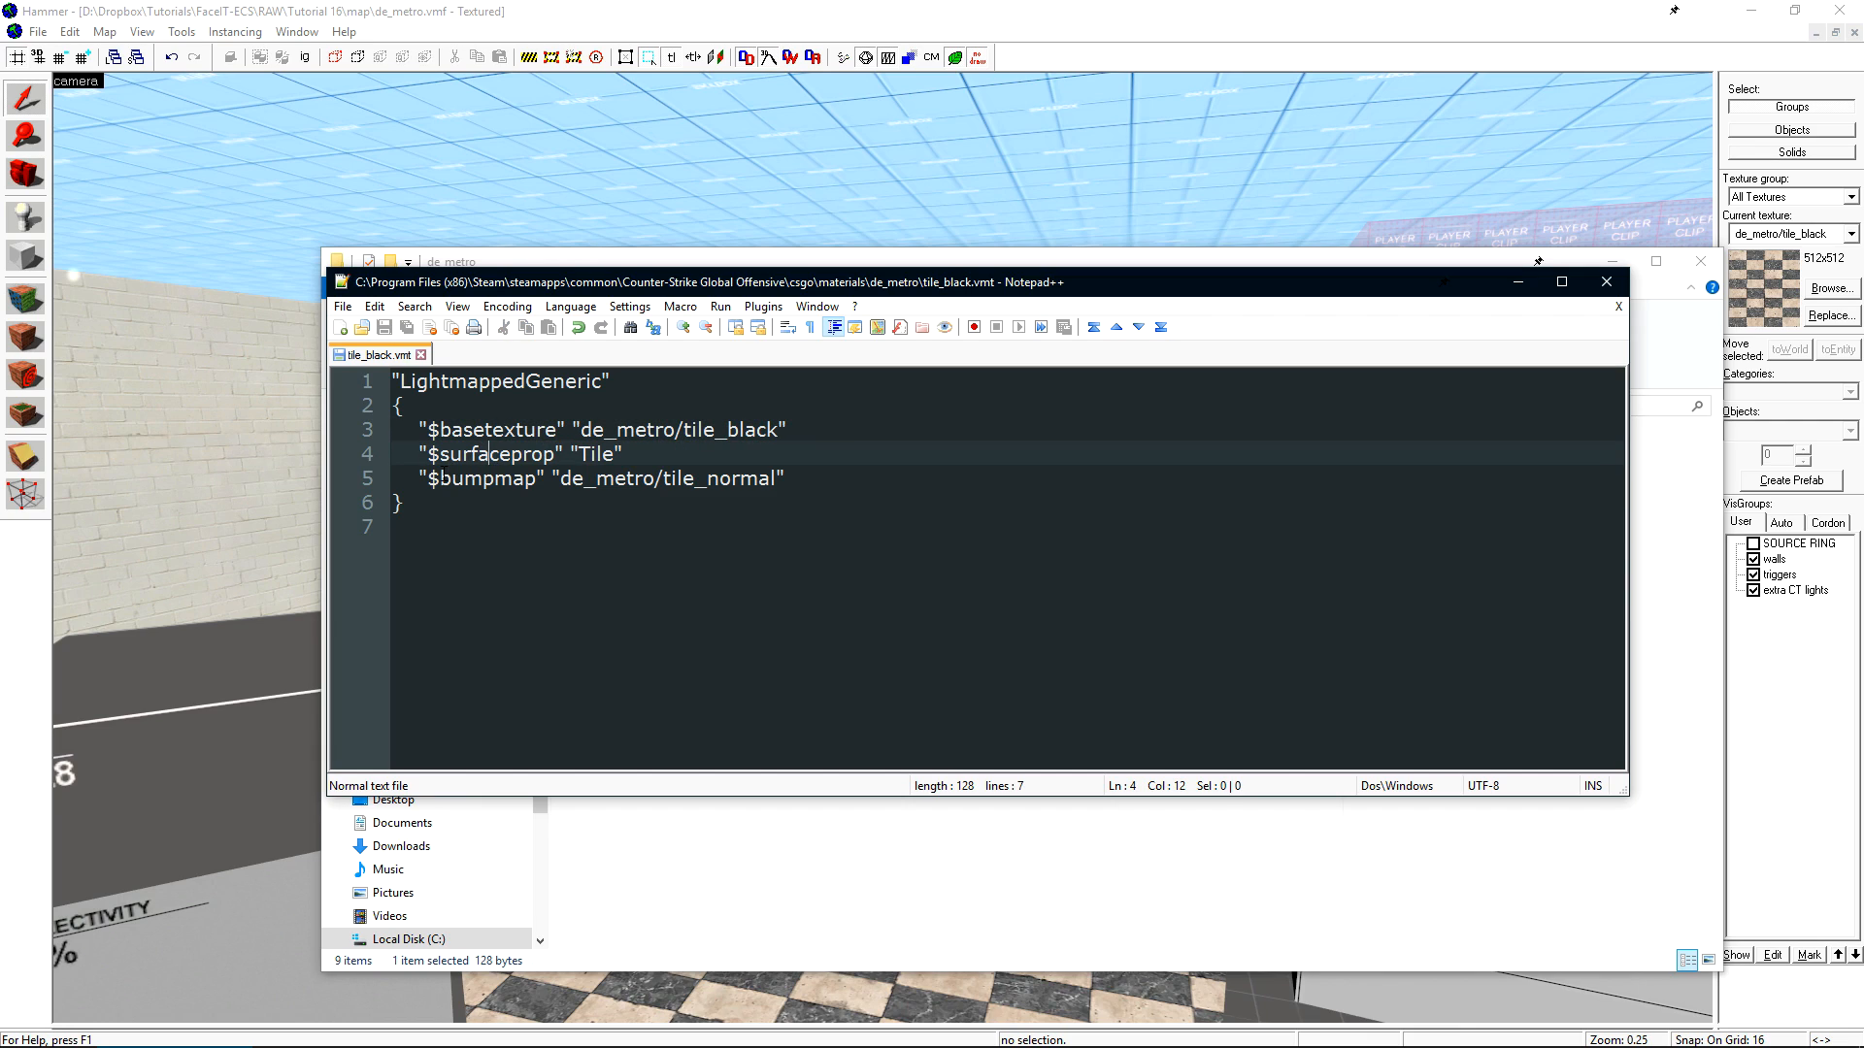
pyautogui.moveTo(431, 478); pyautogui.dragTo(801, 472)
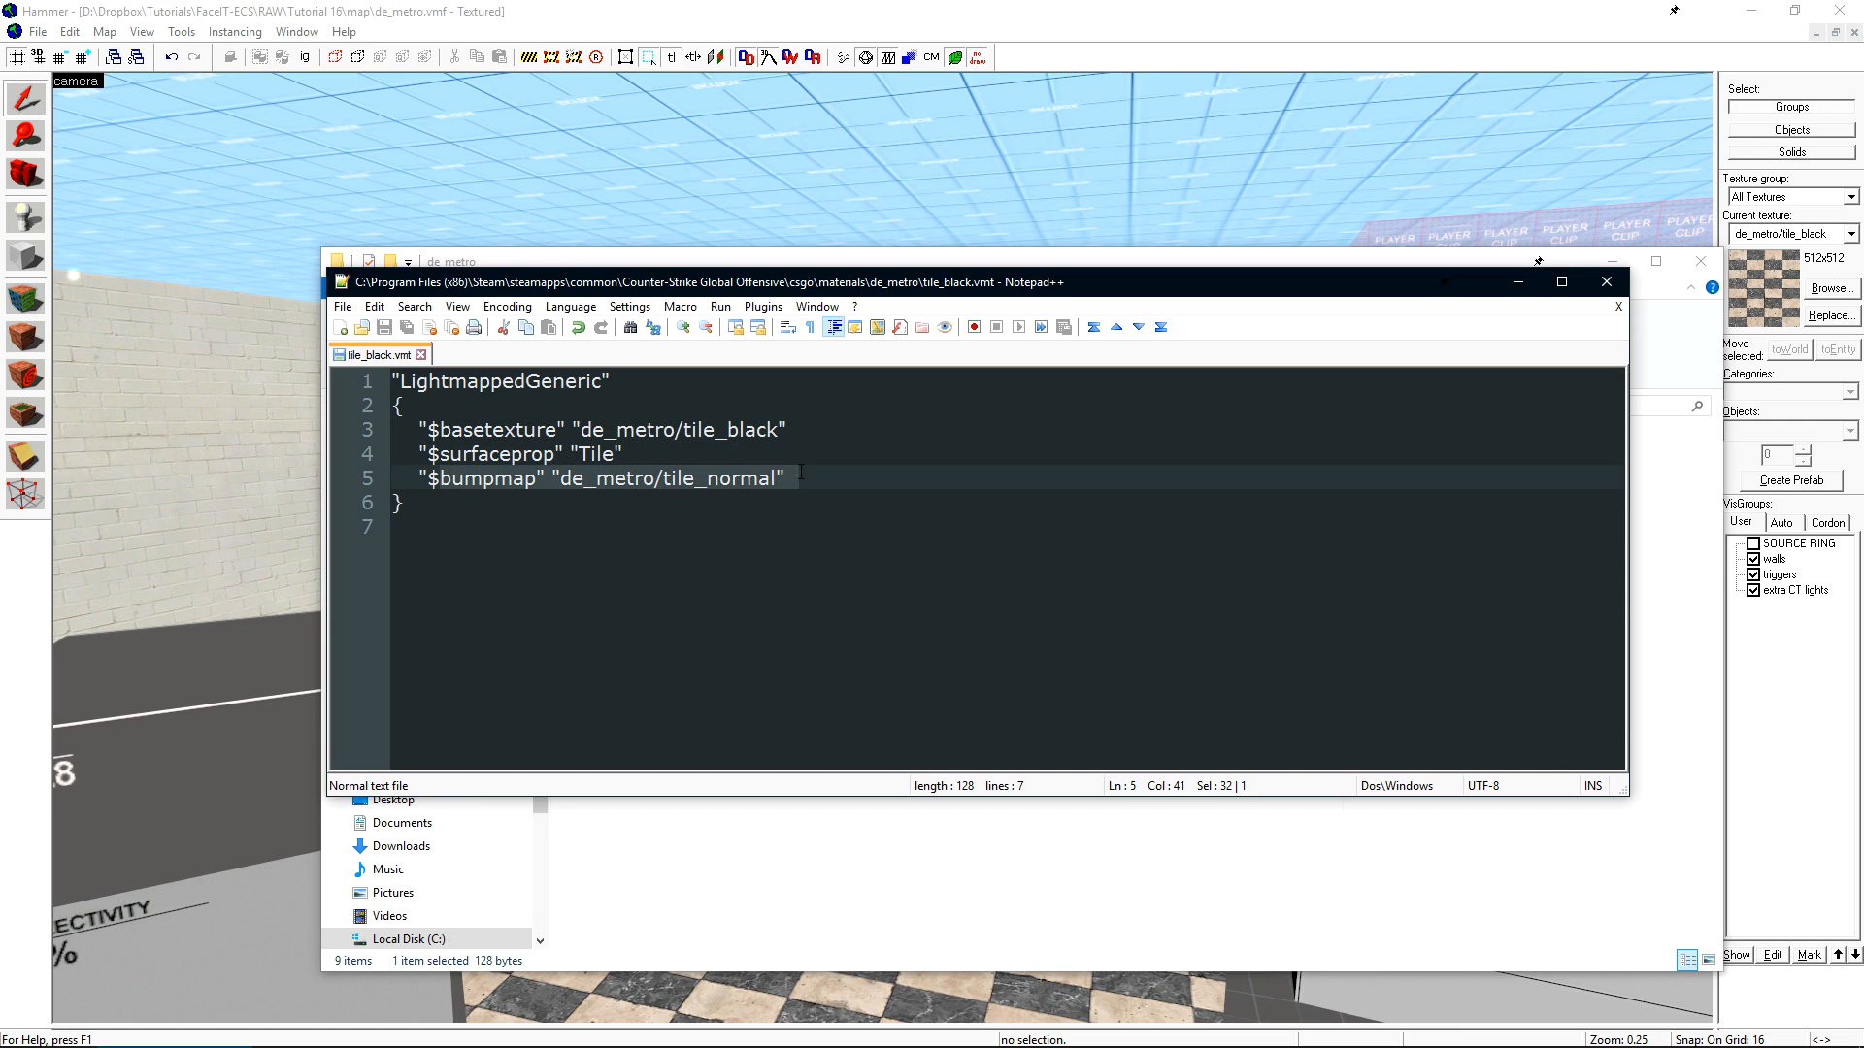
pyautogui.click(866, 469)
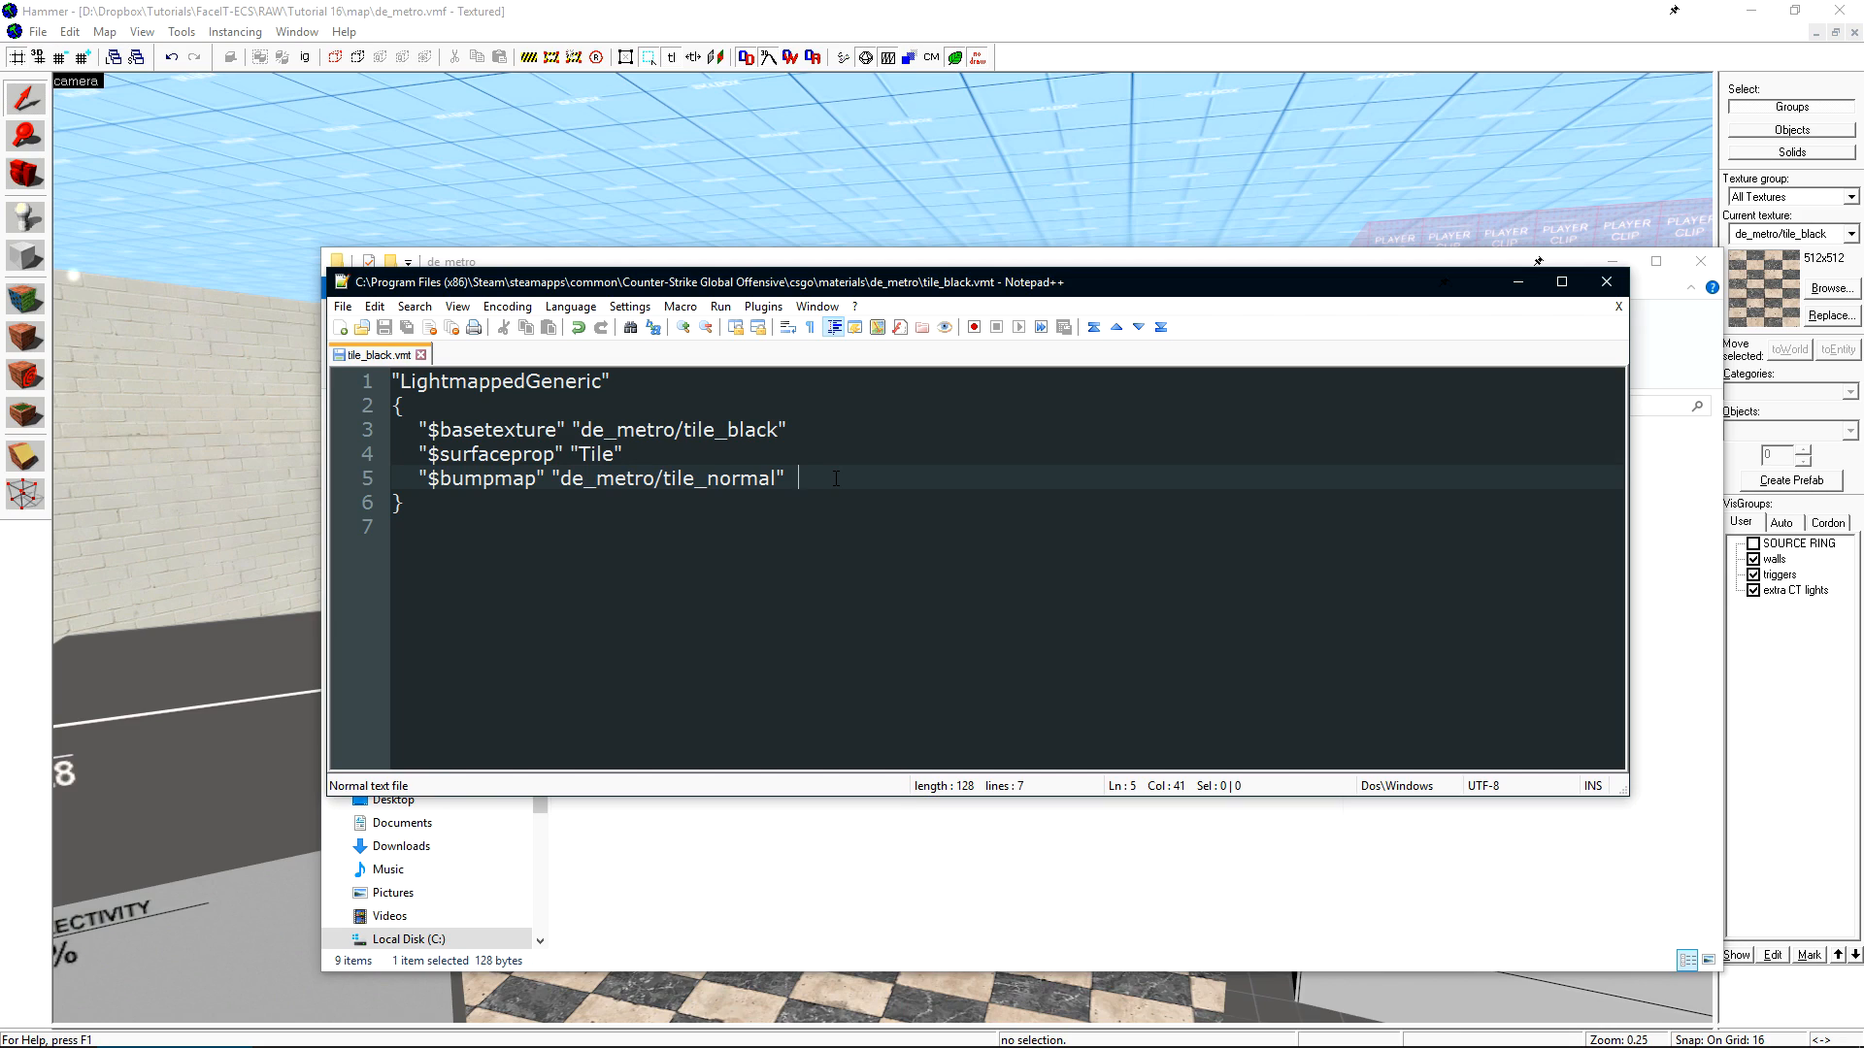
# - Add the line "$envmap" "env_cubemap" below $bumpmap in tile_black.vmt and save the file
pyautogui.press('BackSpace')
pyautogui.press('BackSpace')
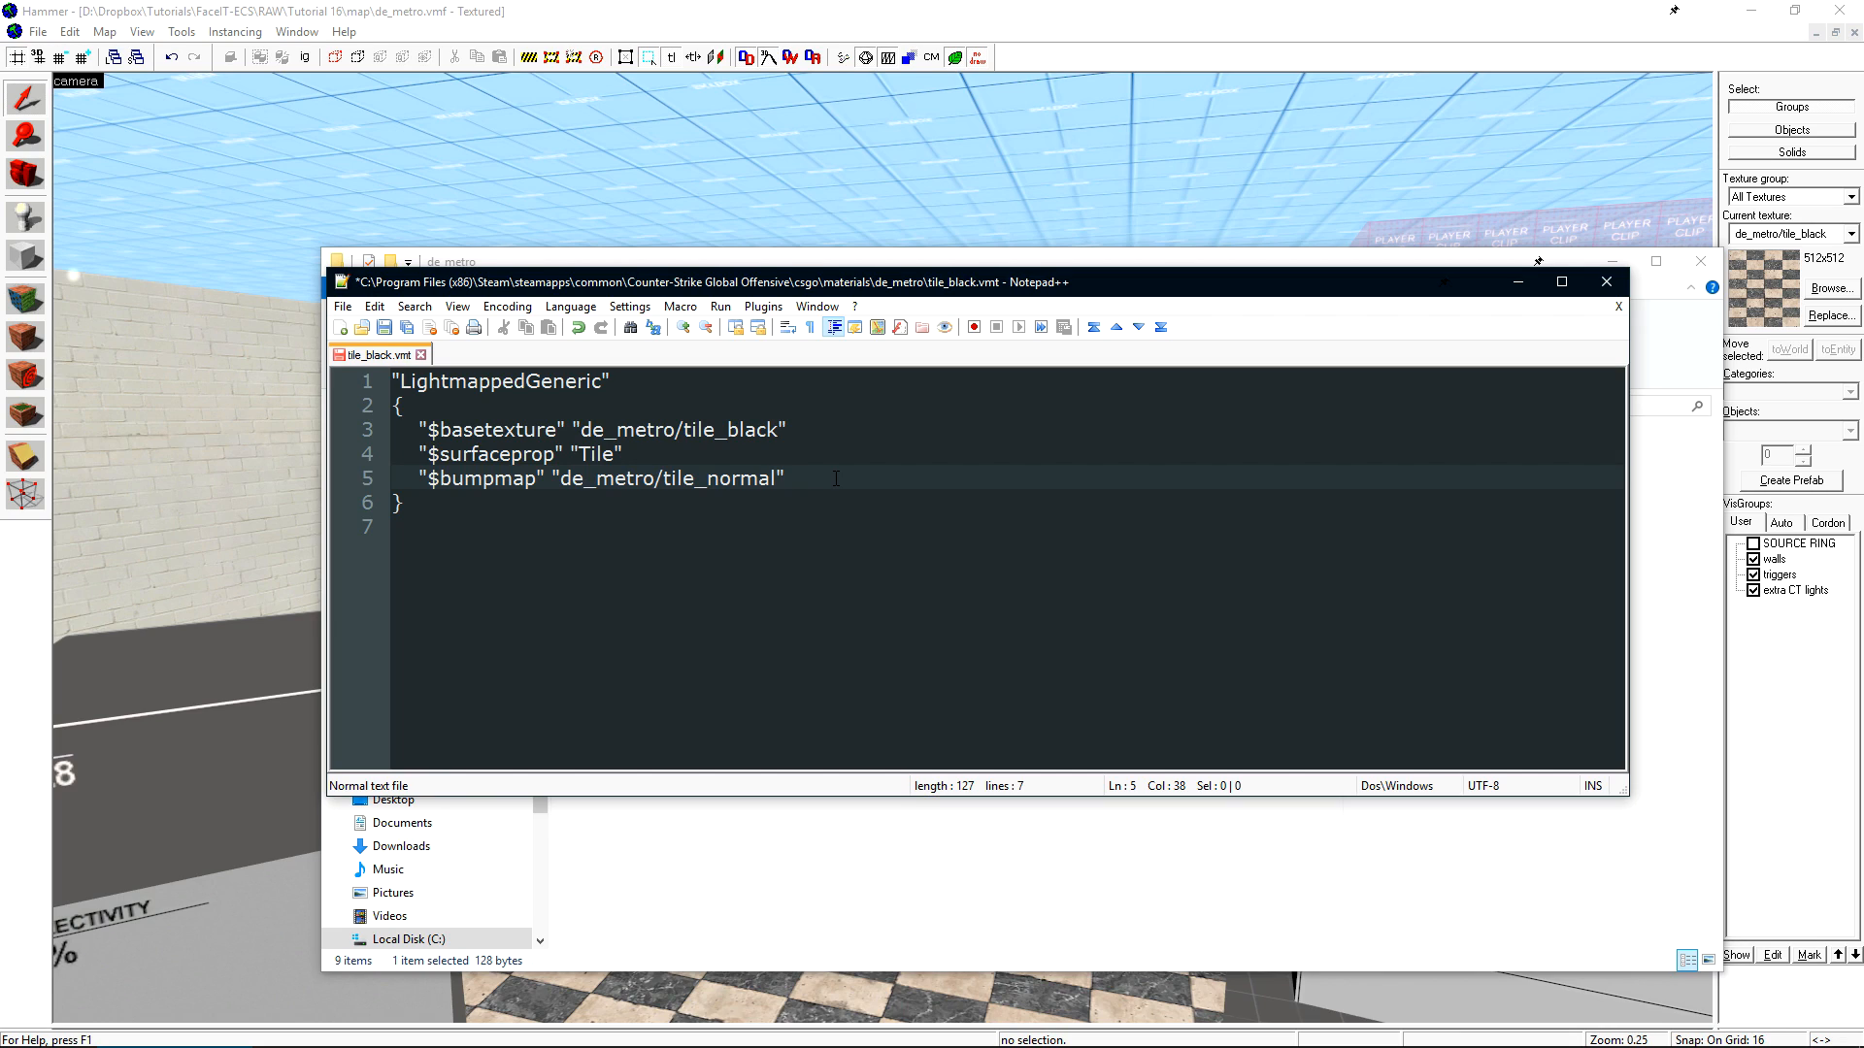
pyautogui.press('Return')
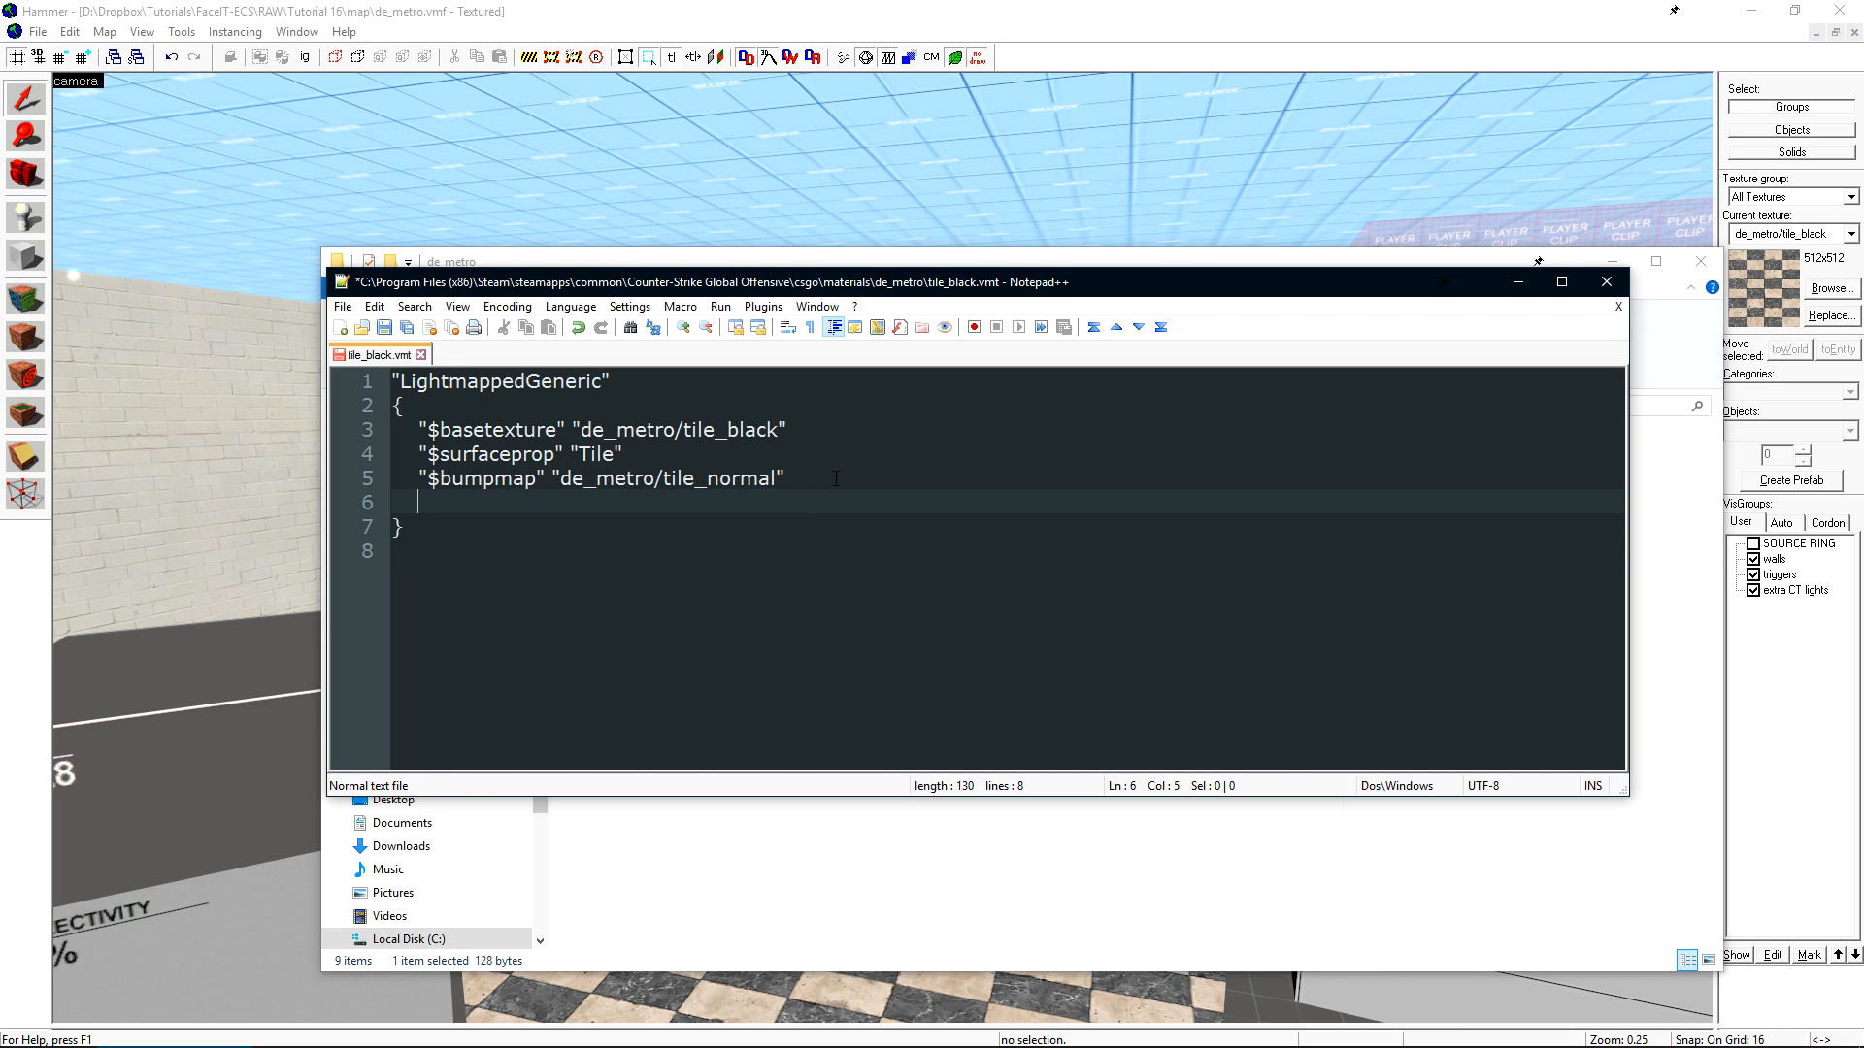
pyautogui.write('"$en')
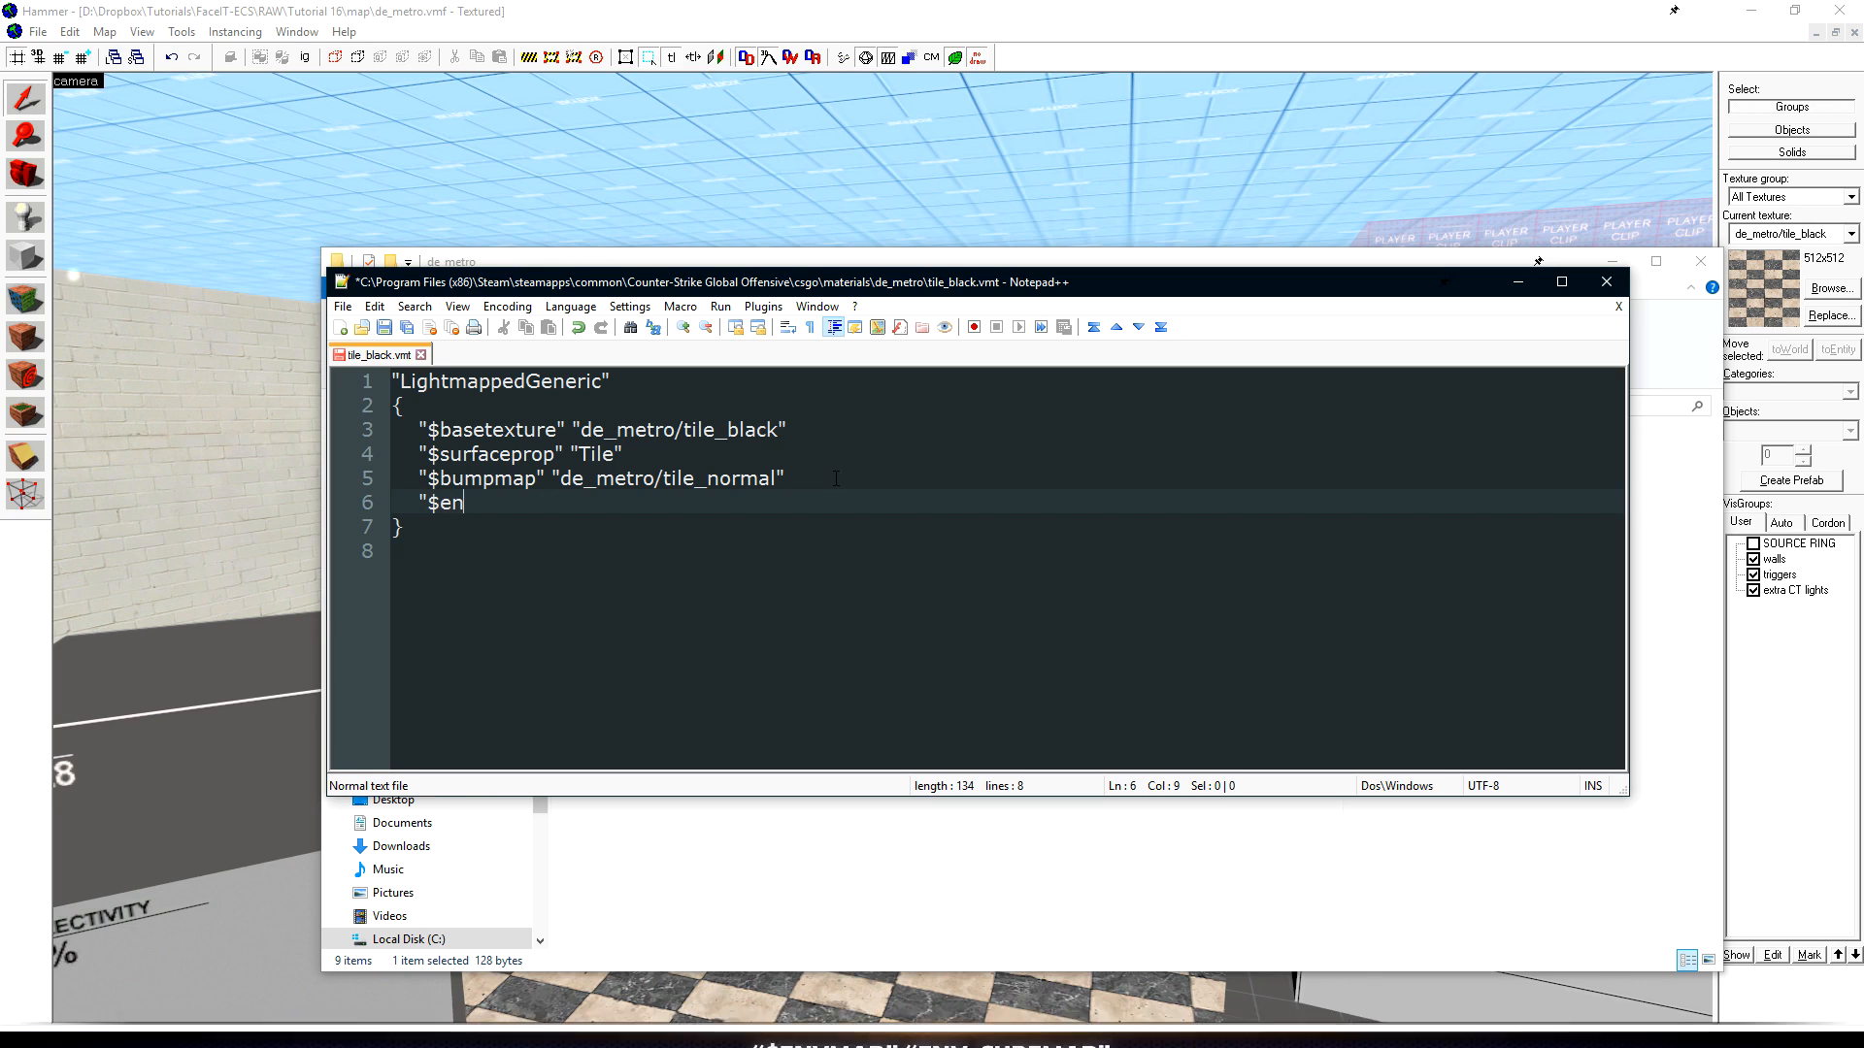
pyautogui.write('vmap" "env_cubemap"')
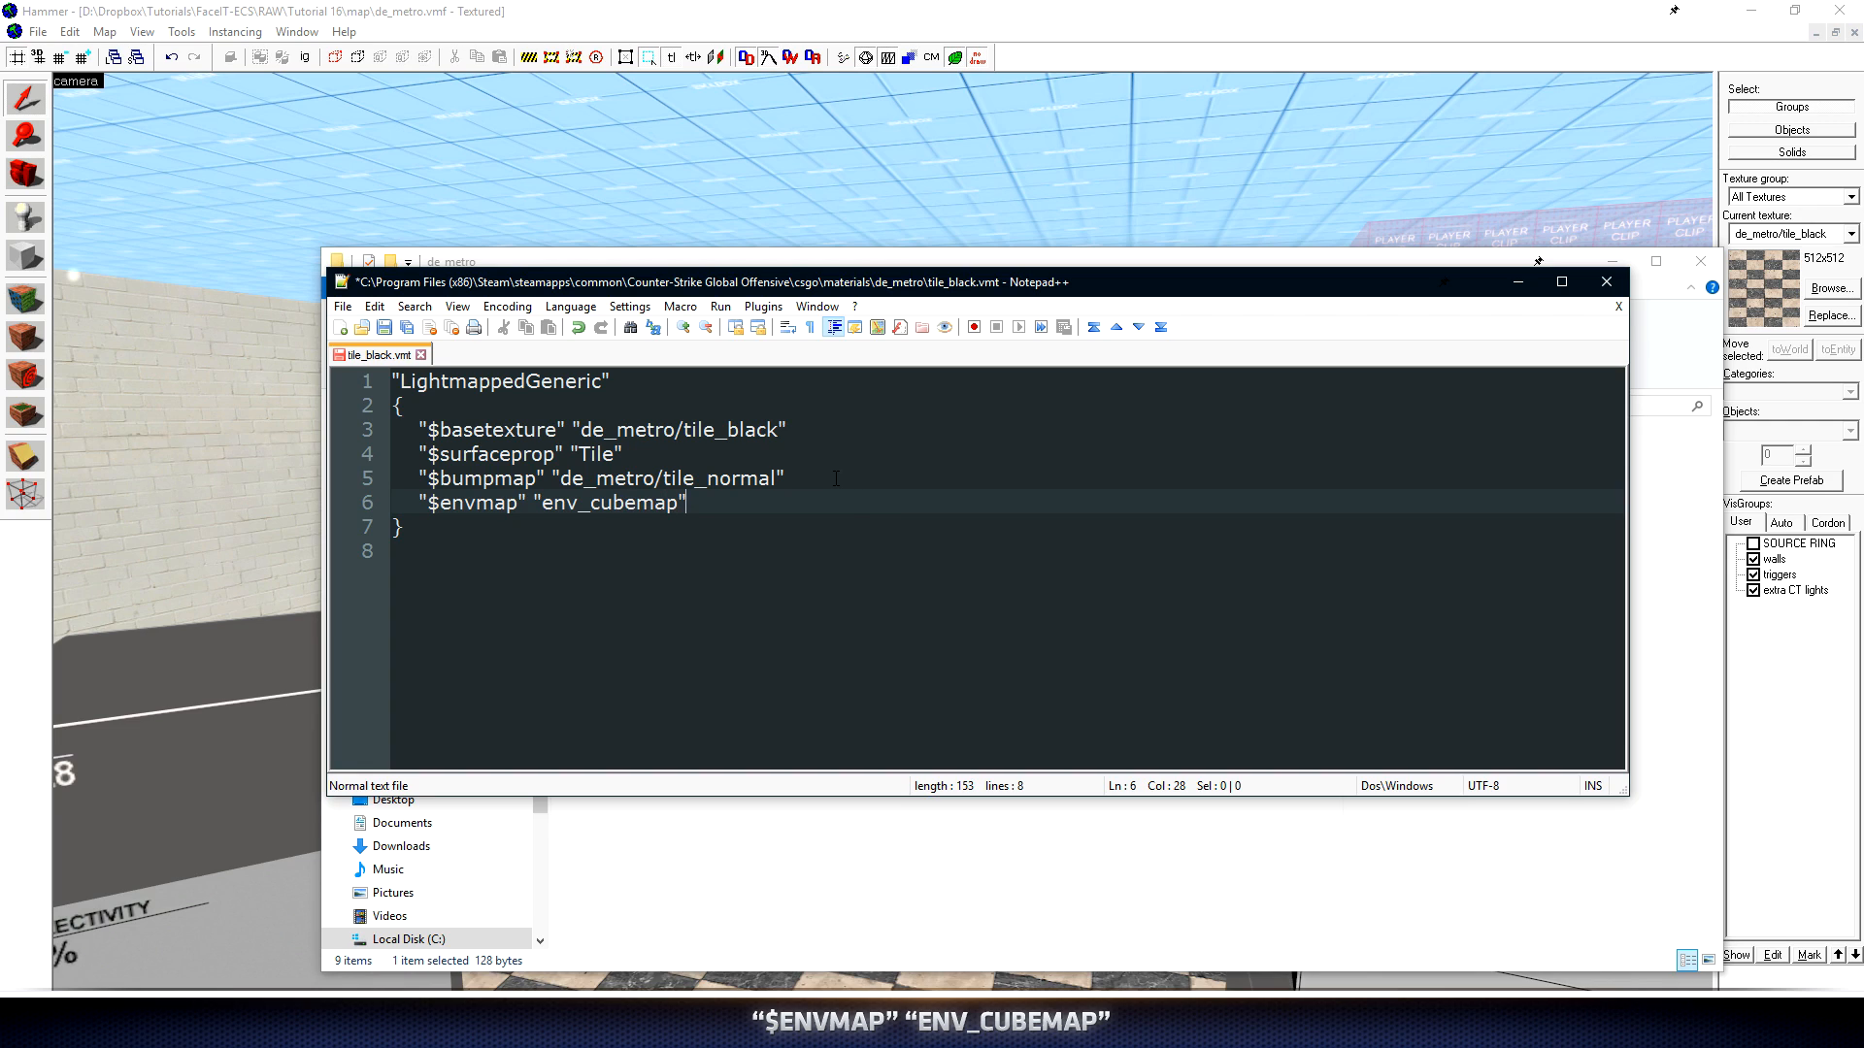
pyautogui.moveTo(428, 503); pyautogui.dragTo(682, 507)
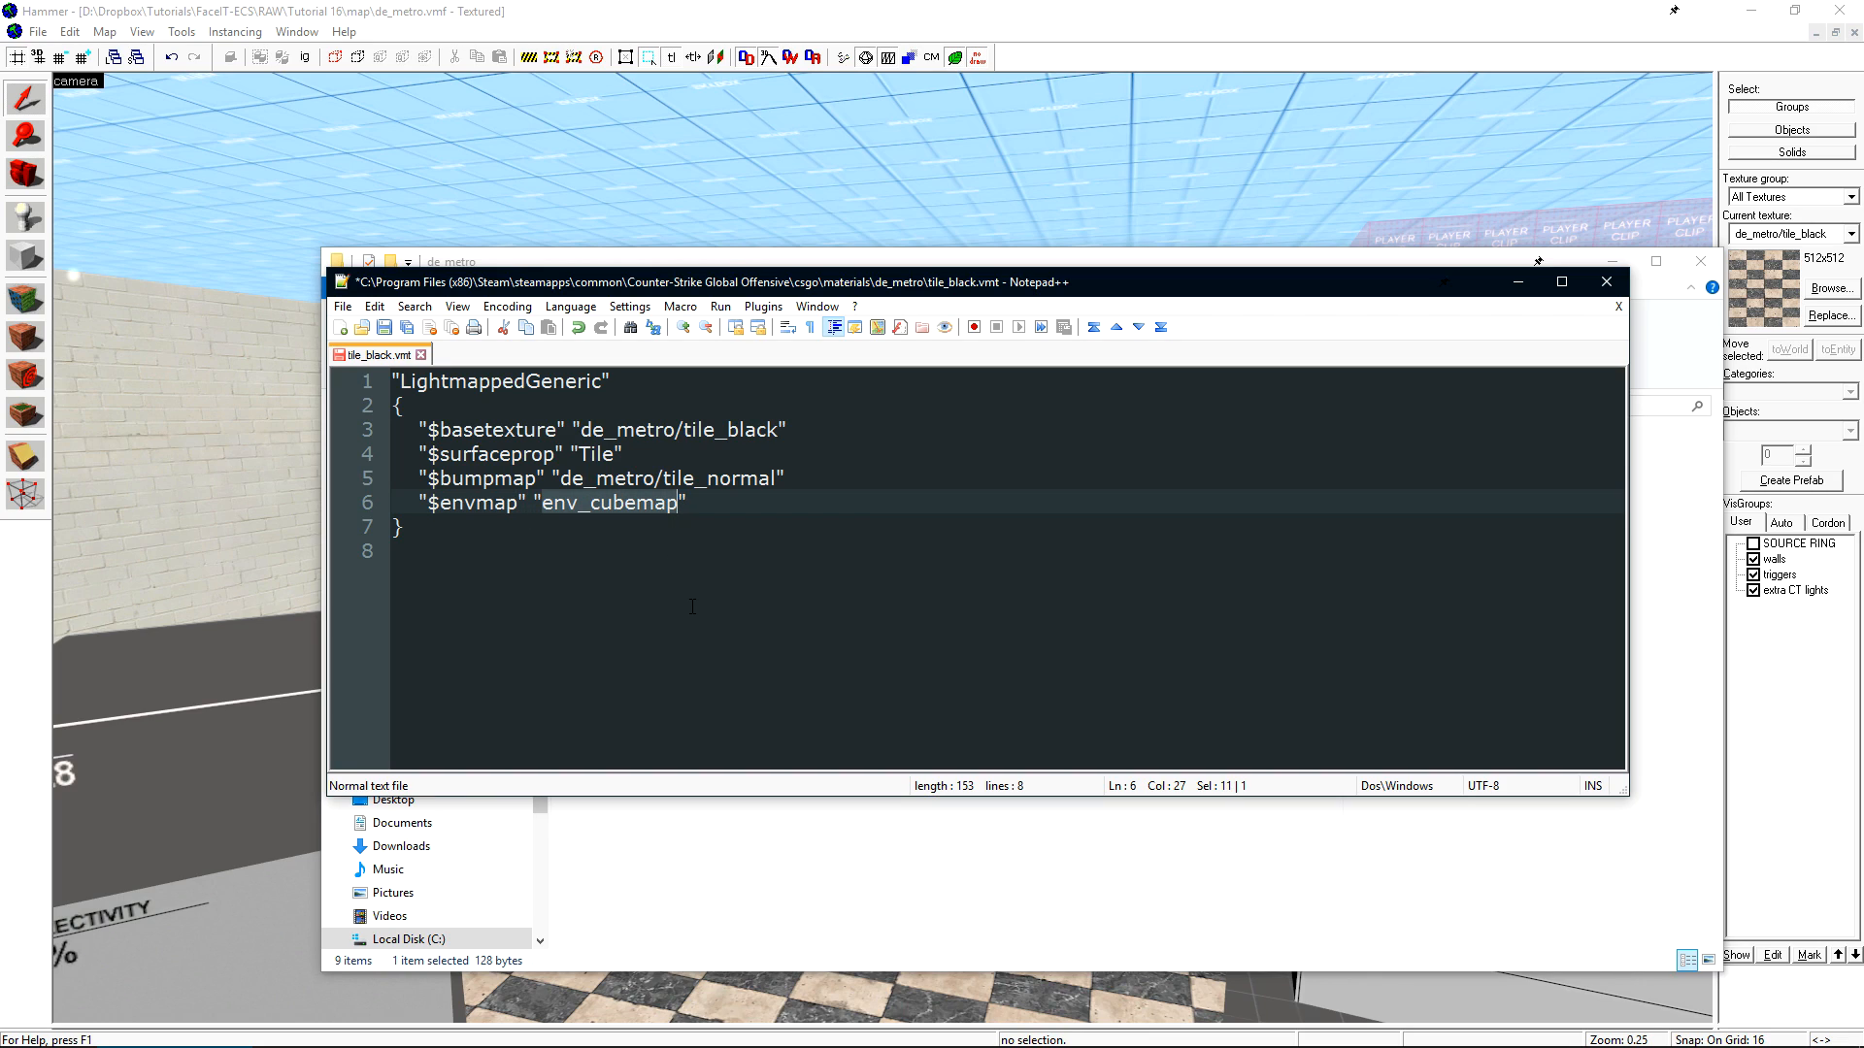
pyautogui.hotkey('ctrl', 's')
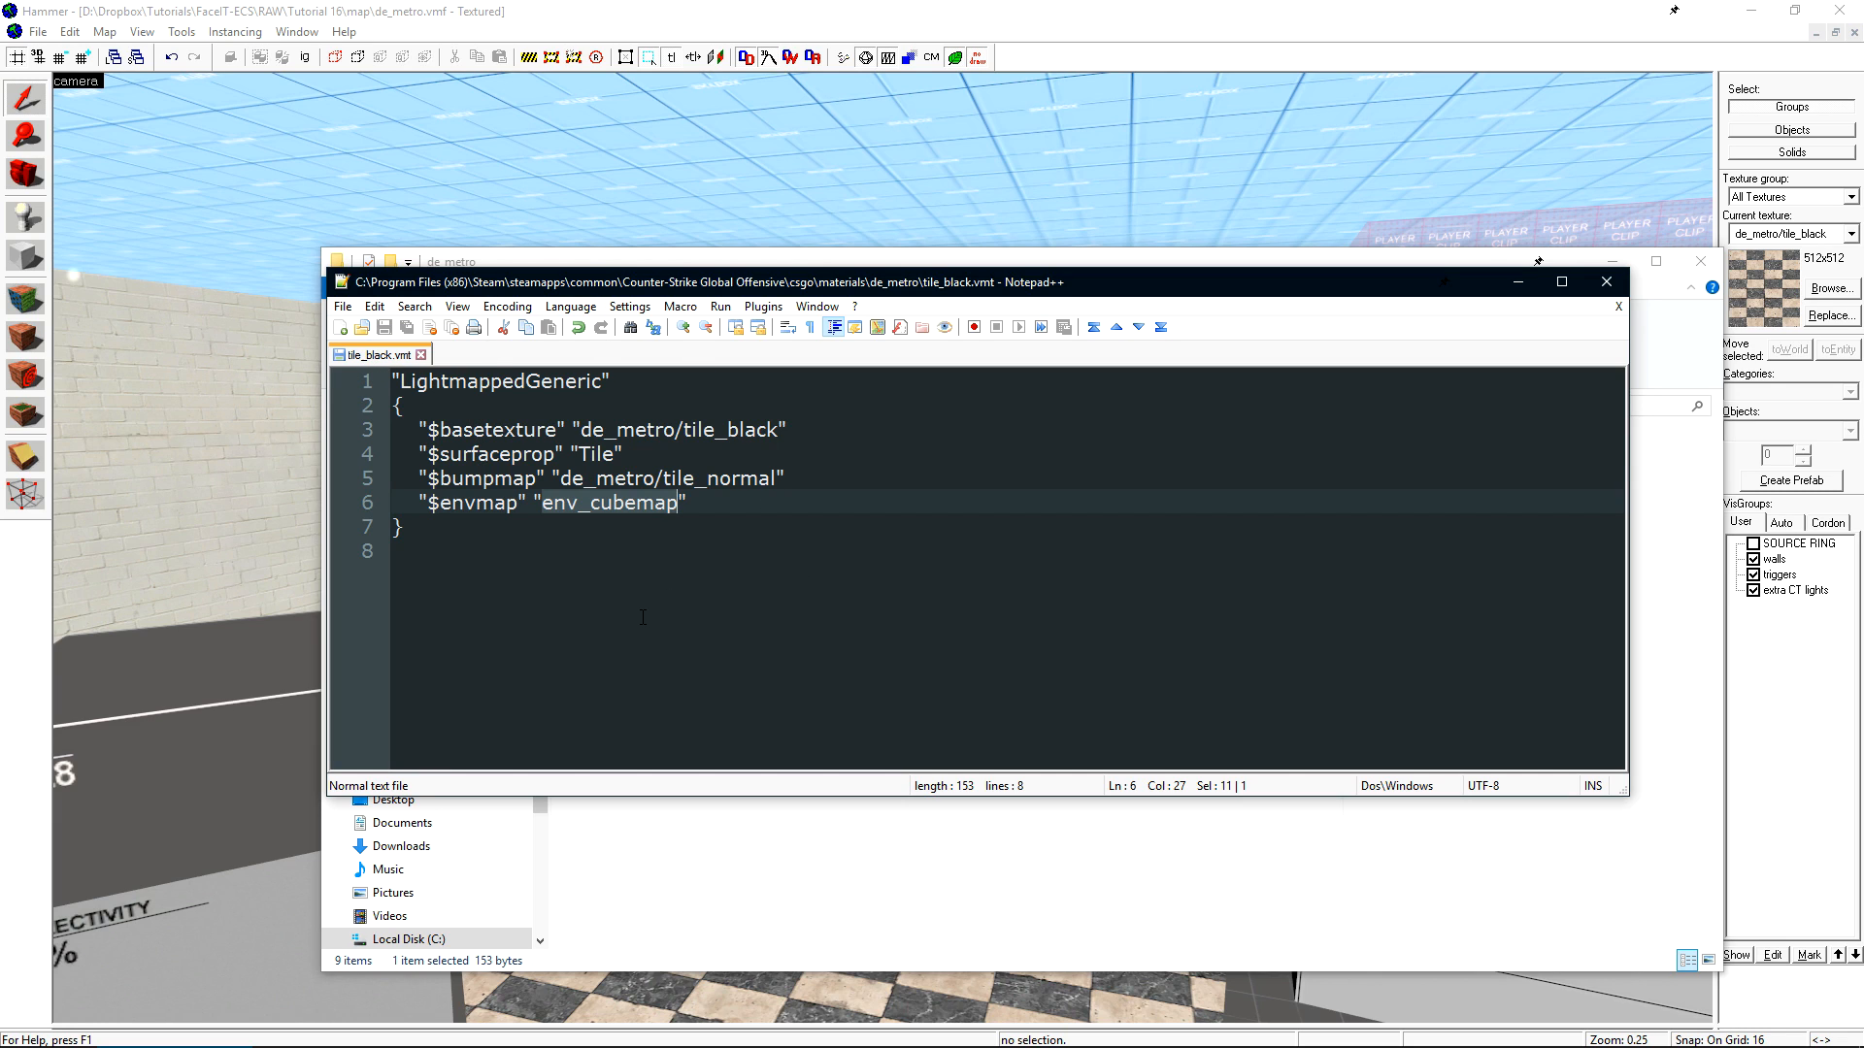
# - Switch back to Hammer and examine the reflections on the checkered floor from several angles
pyautogui.click(745, 195)
pyautogui.press('z')
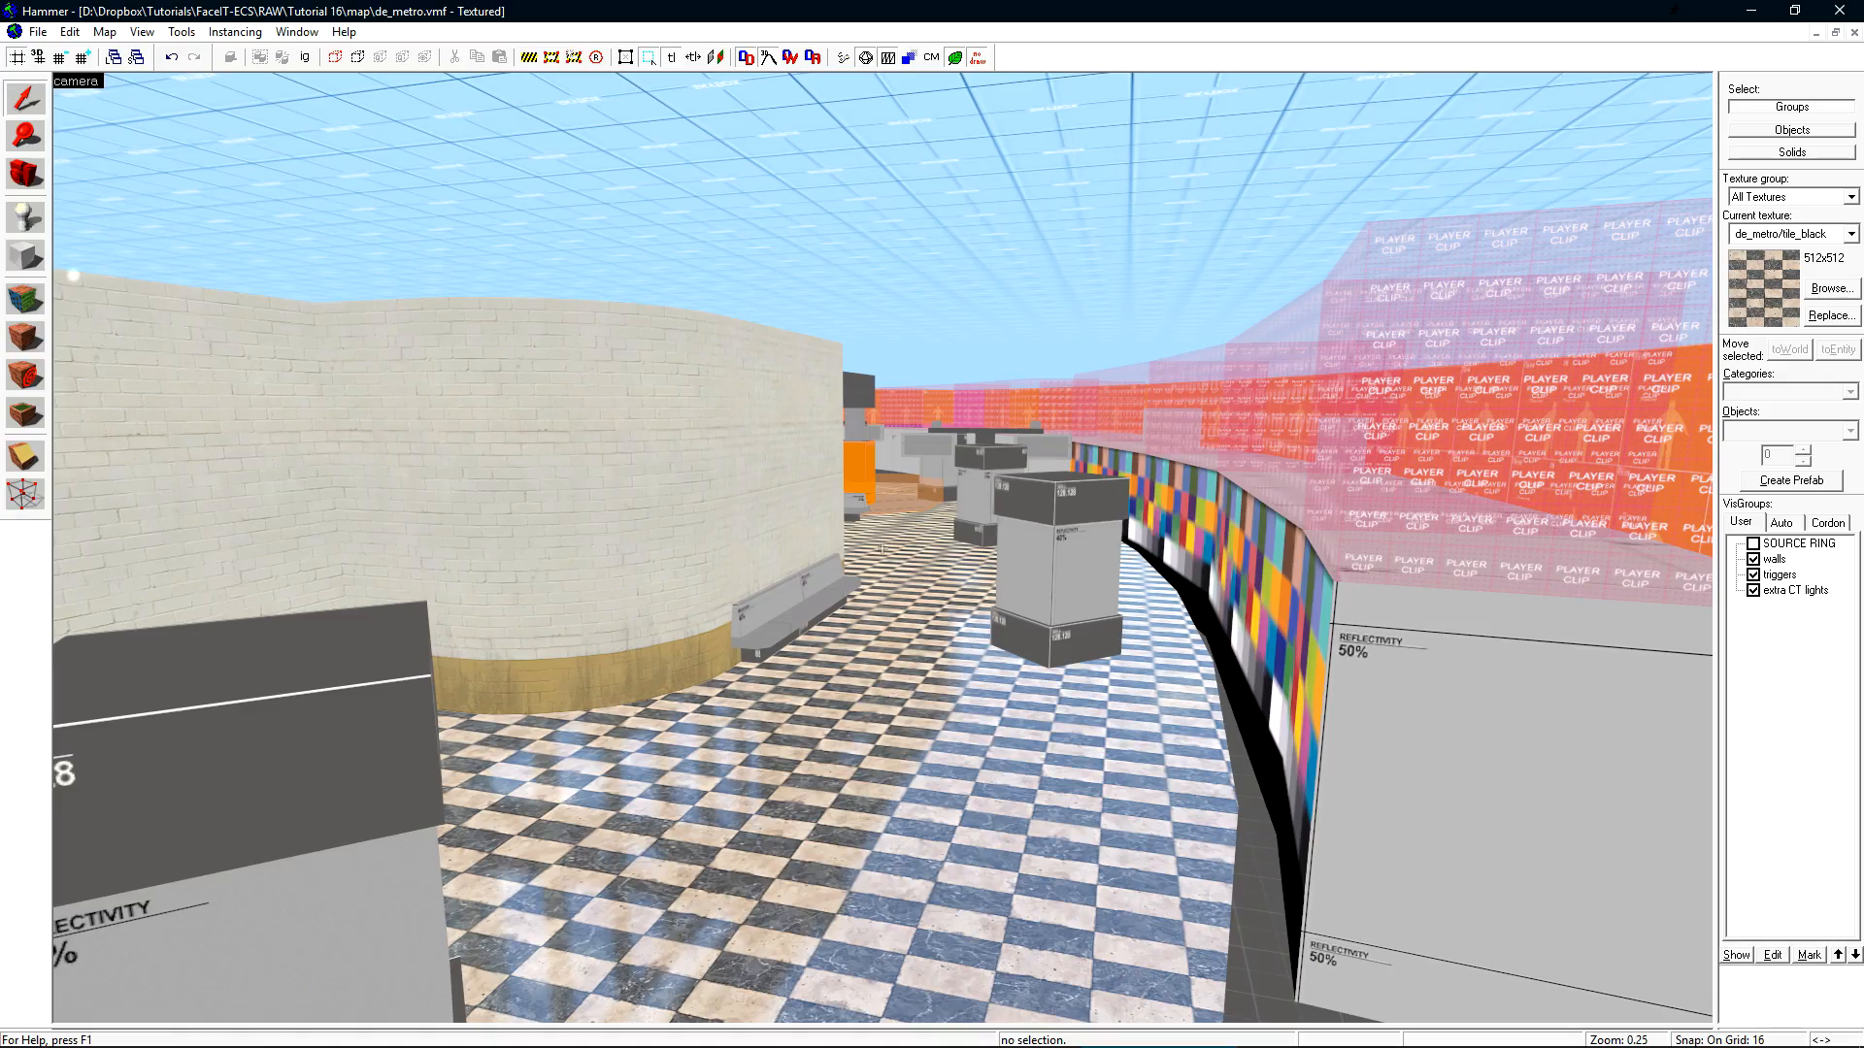
pyautogui.press('a')
pyautogui.press('d')
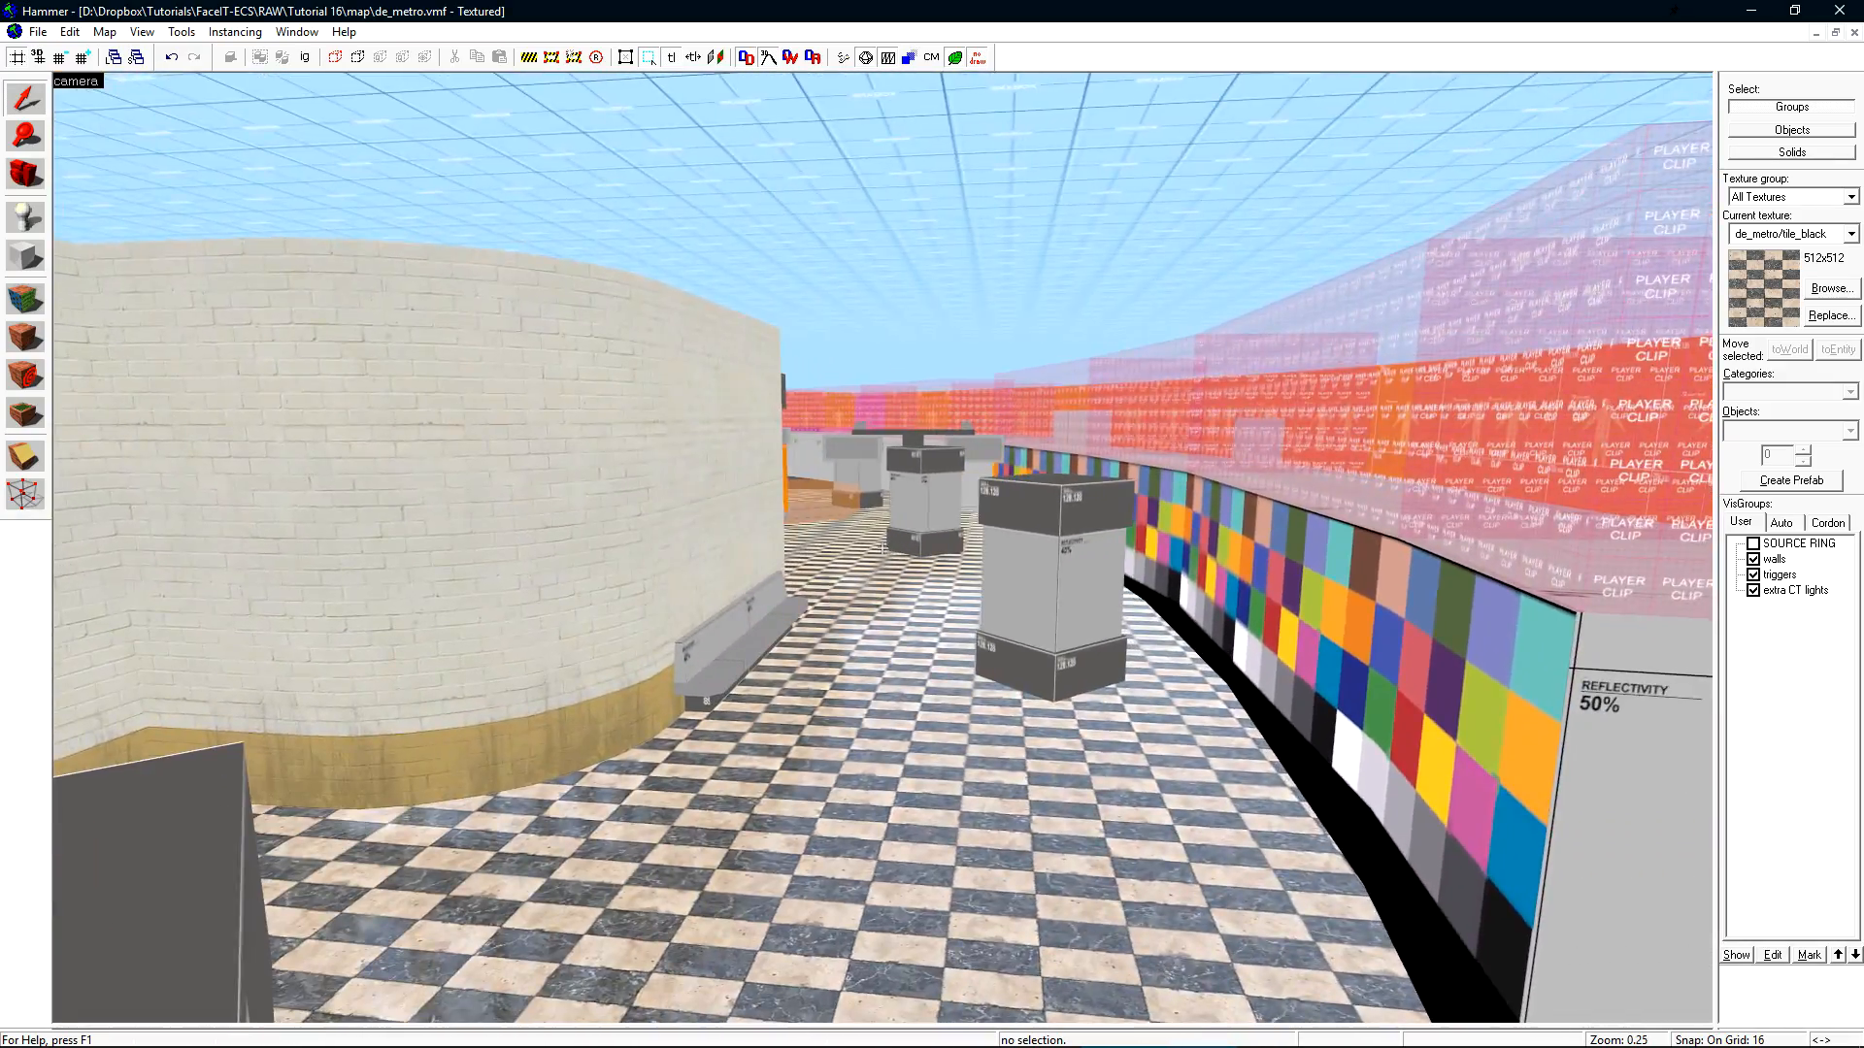
pyautogui.press('w')
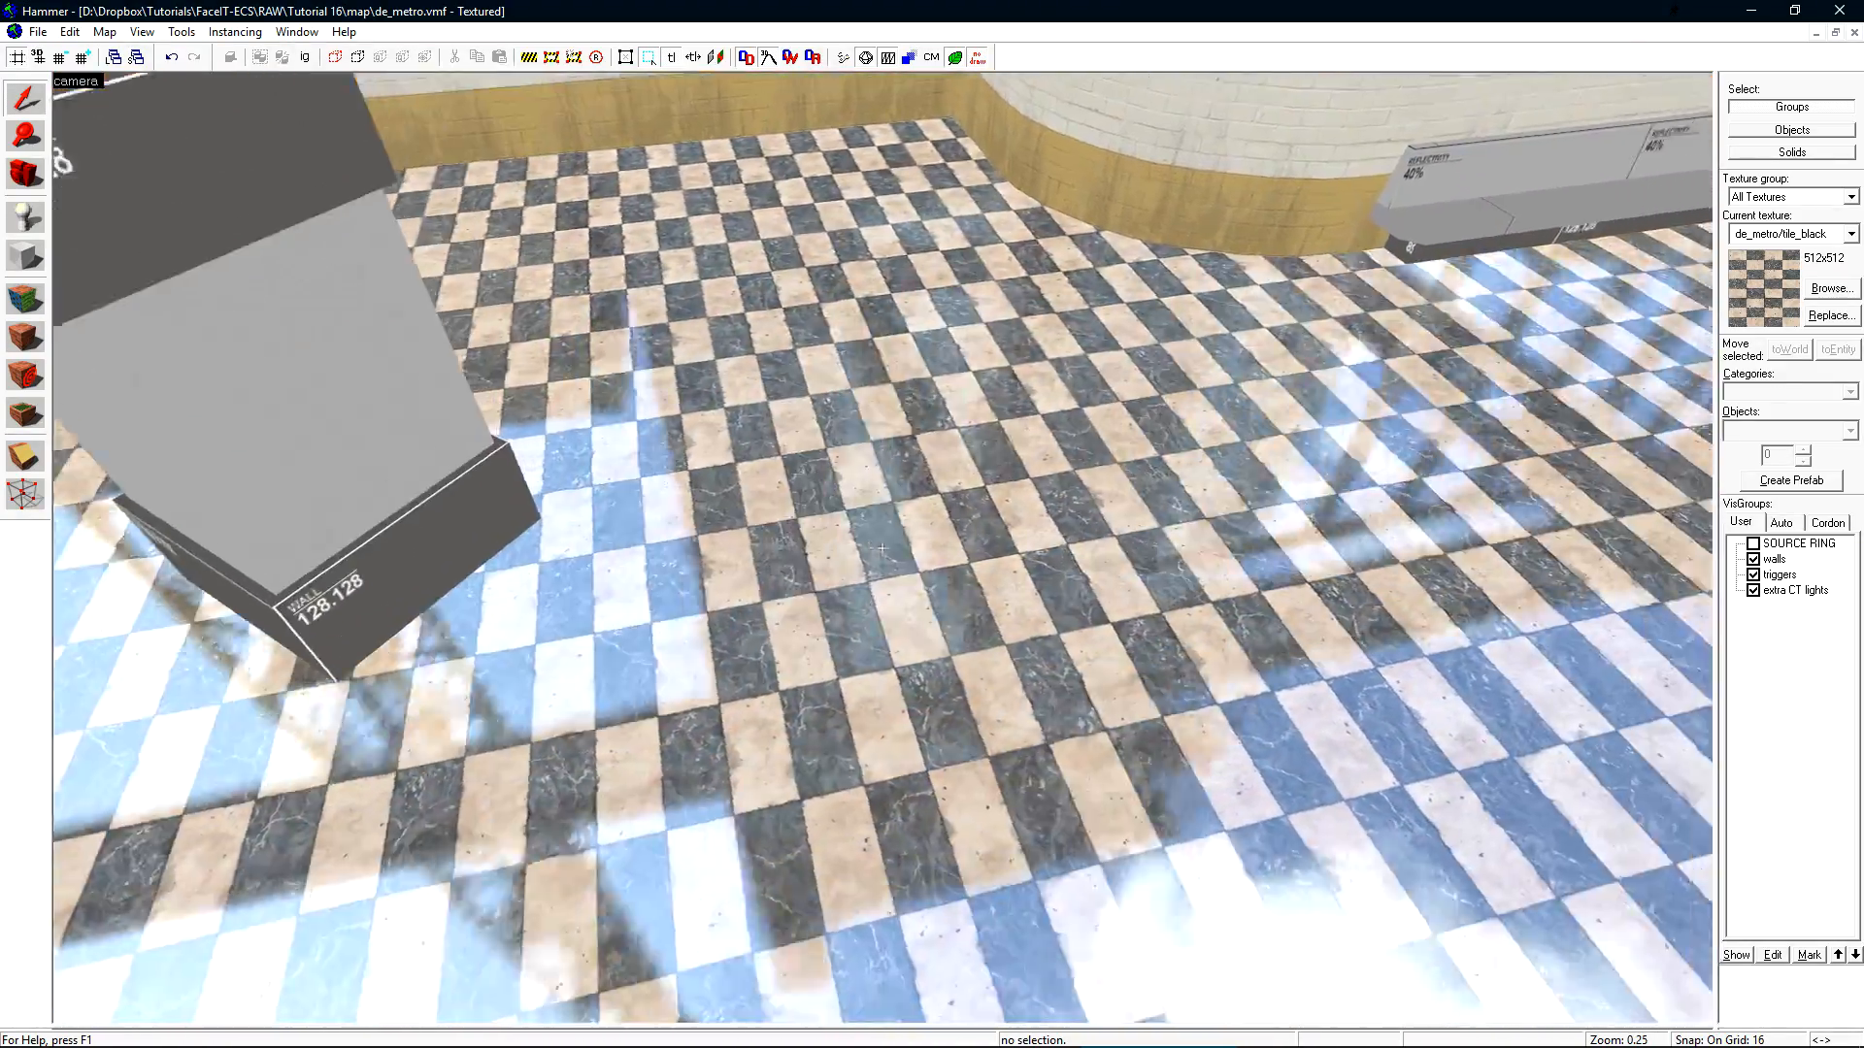
pyautogui.press('d')
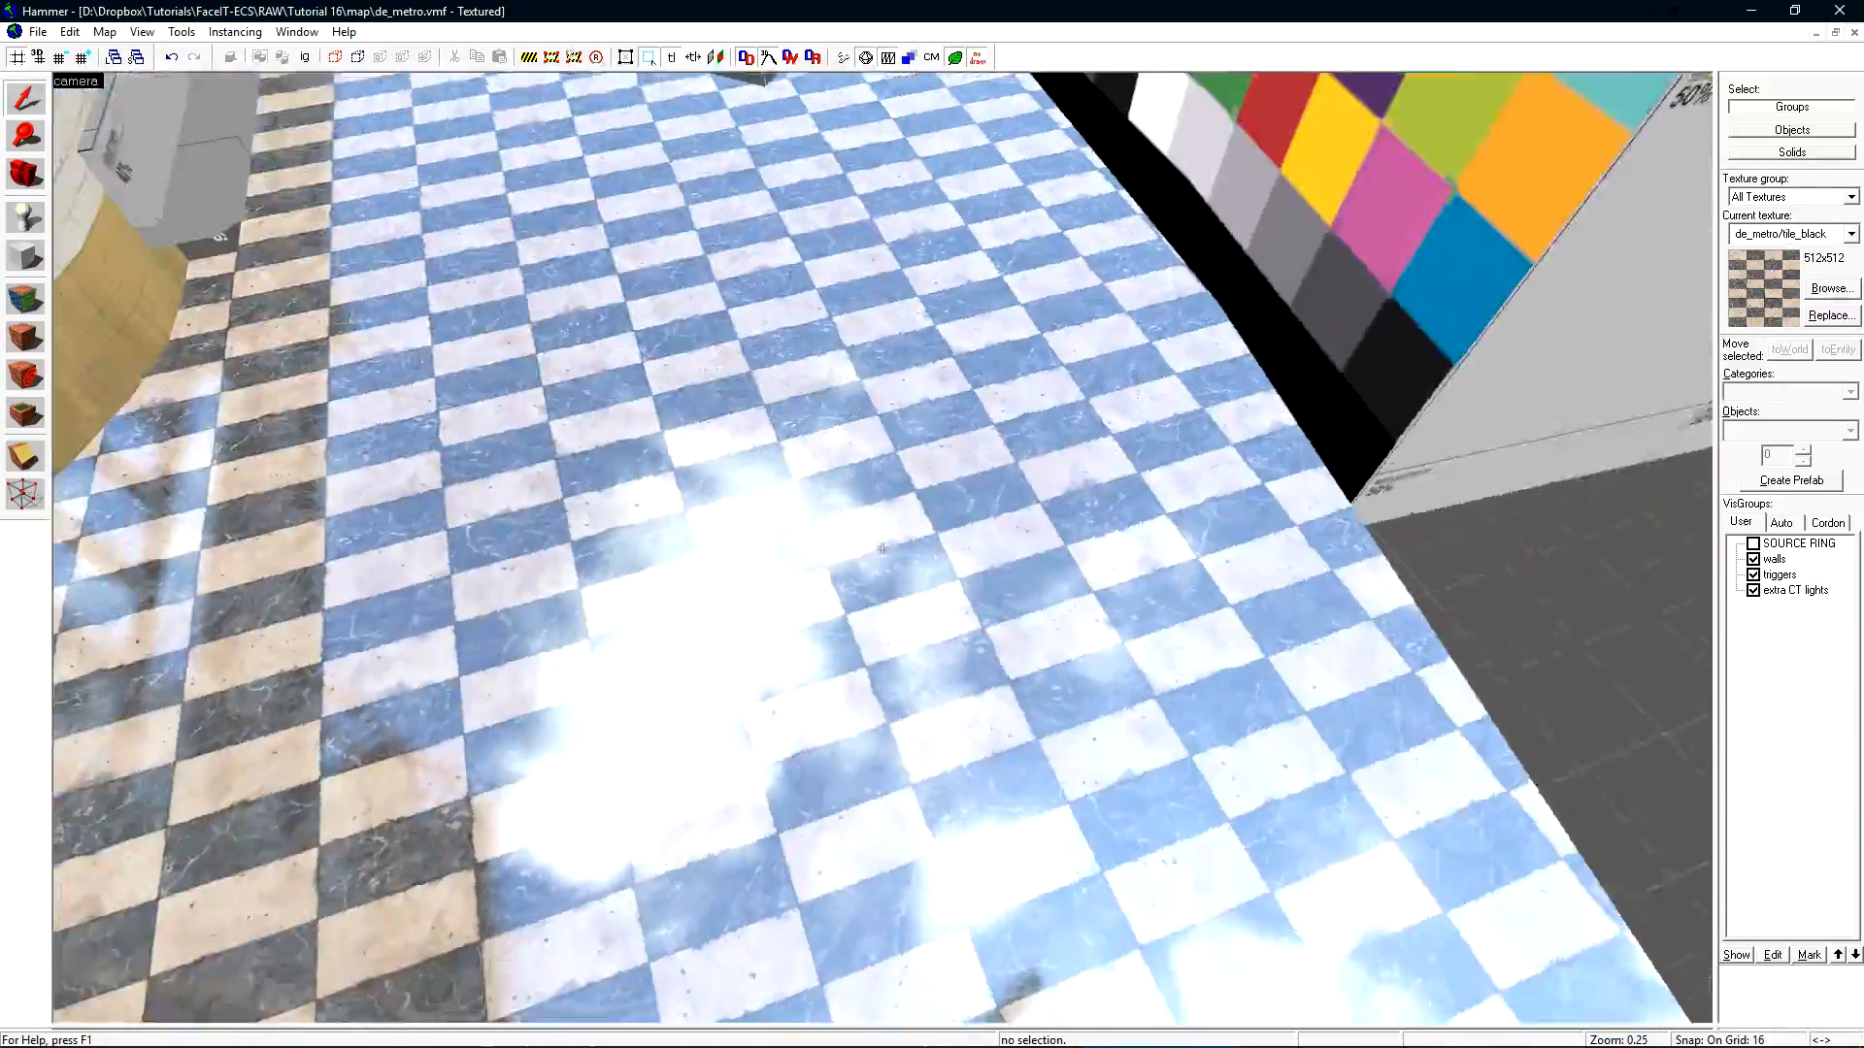
pyautogui.press('a')
pyautogui.press('d')
pyautogui.press('d')
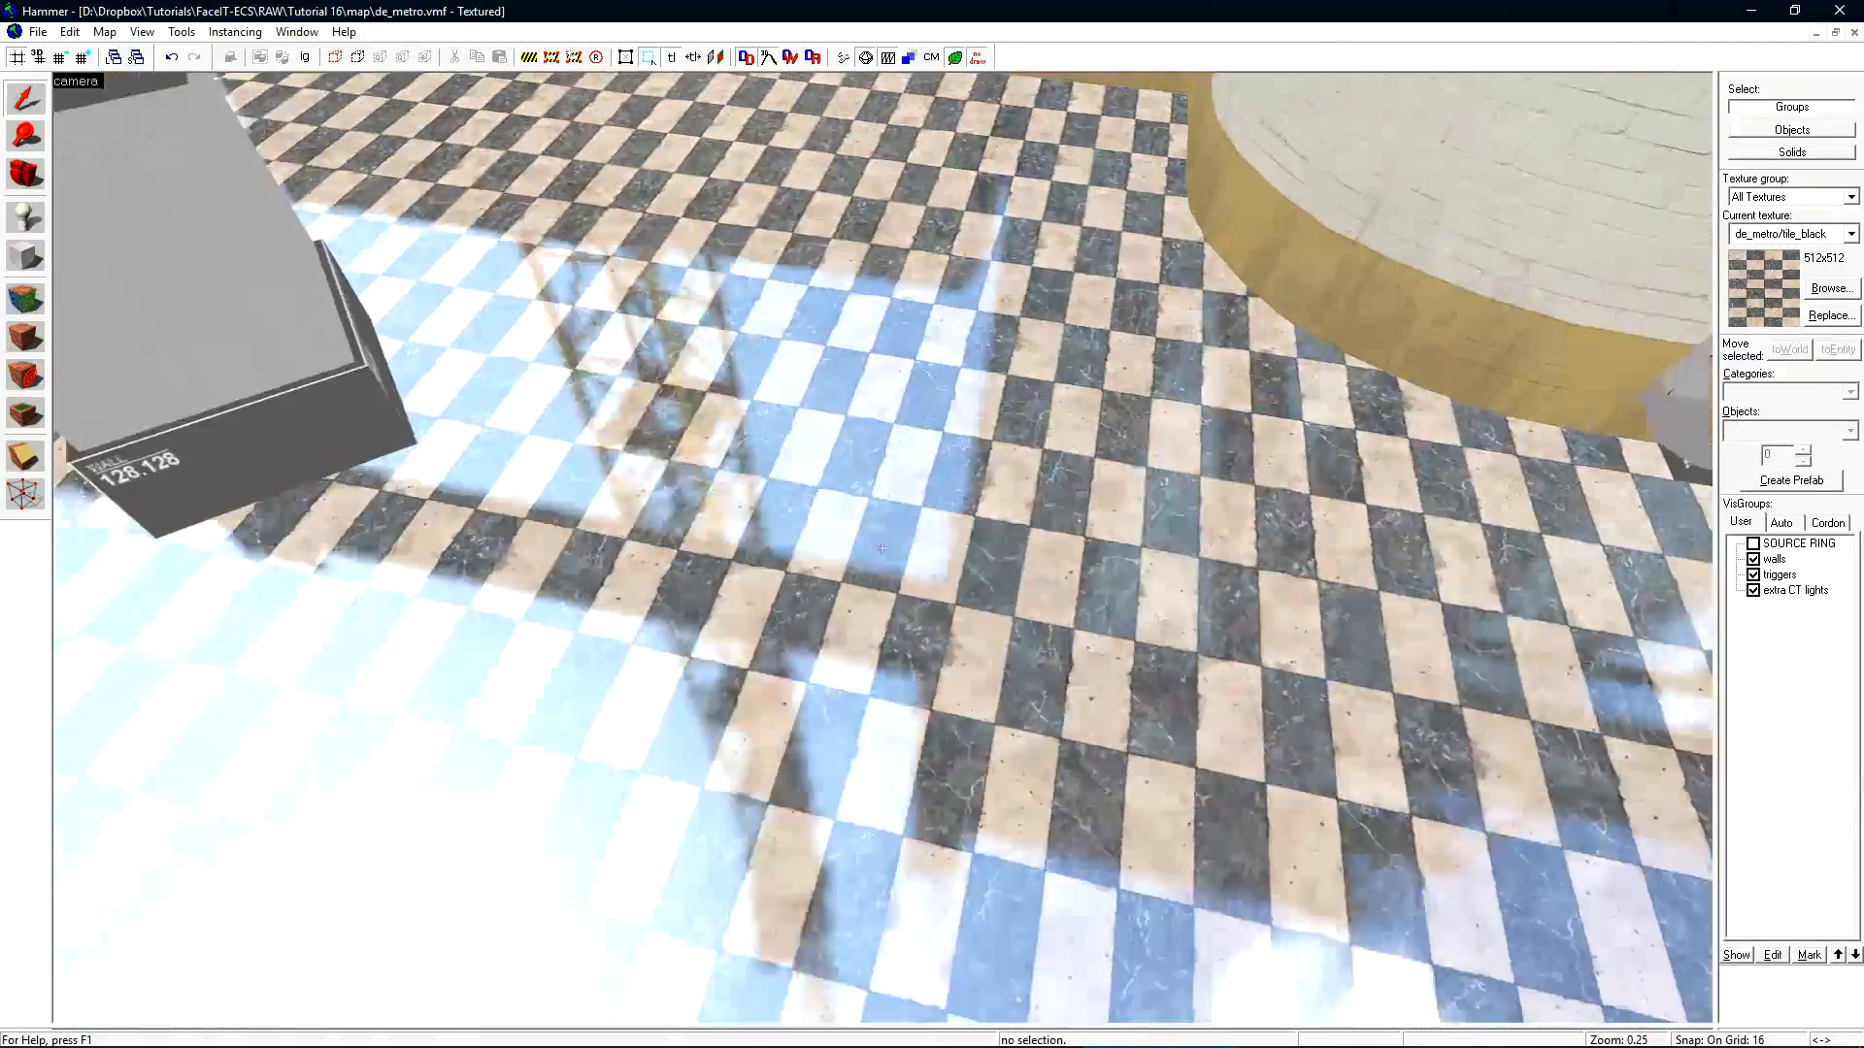
pyautogui.press('a')
pyautogui.press('d')
pyautogui.press('d')
pyautogui.press('z')
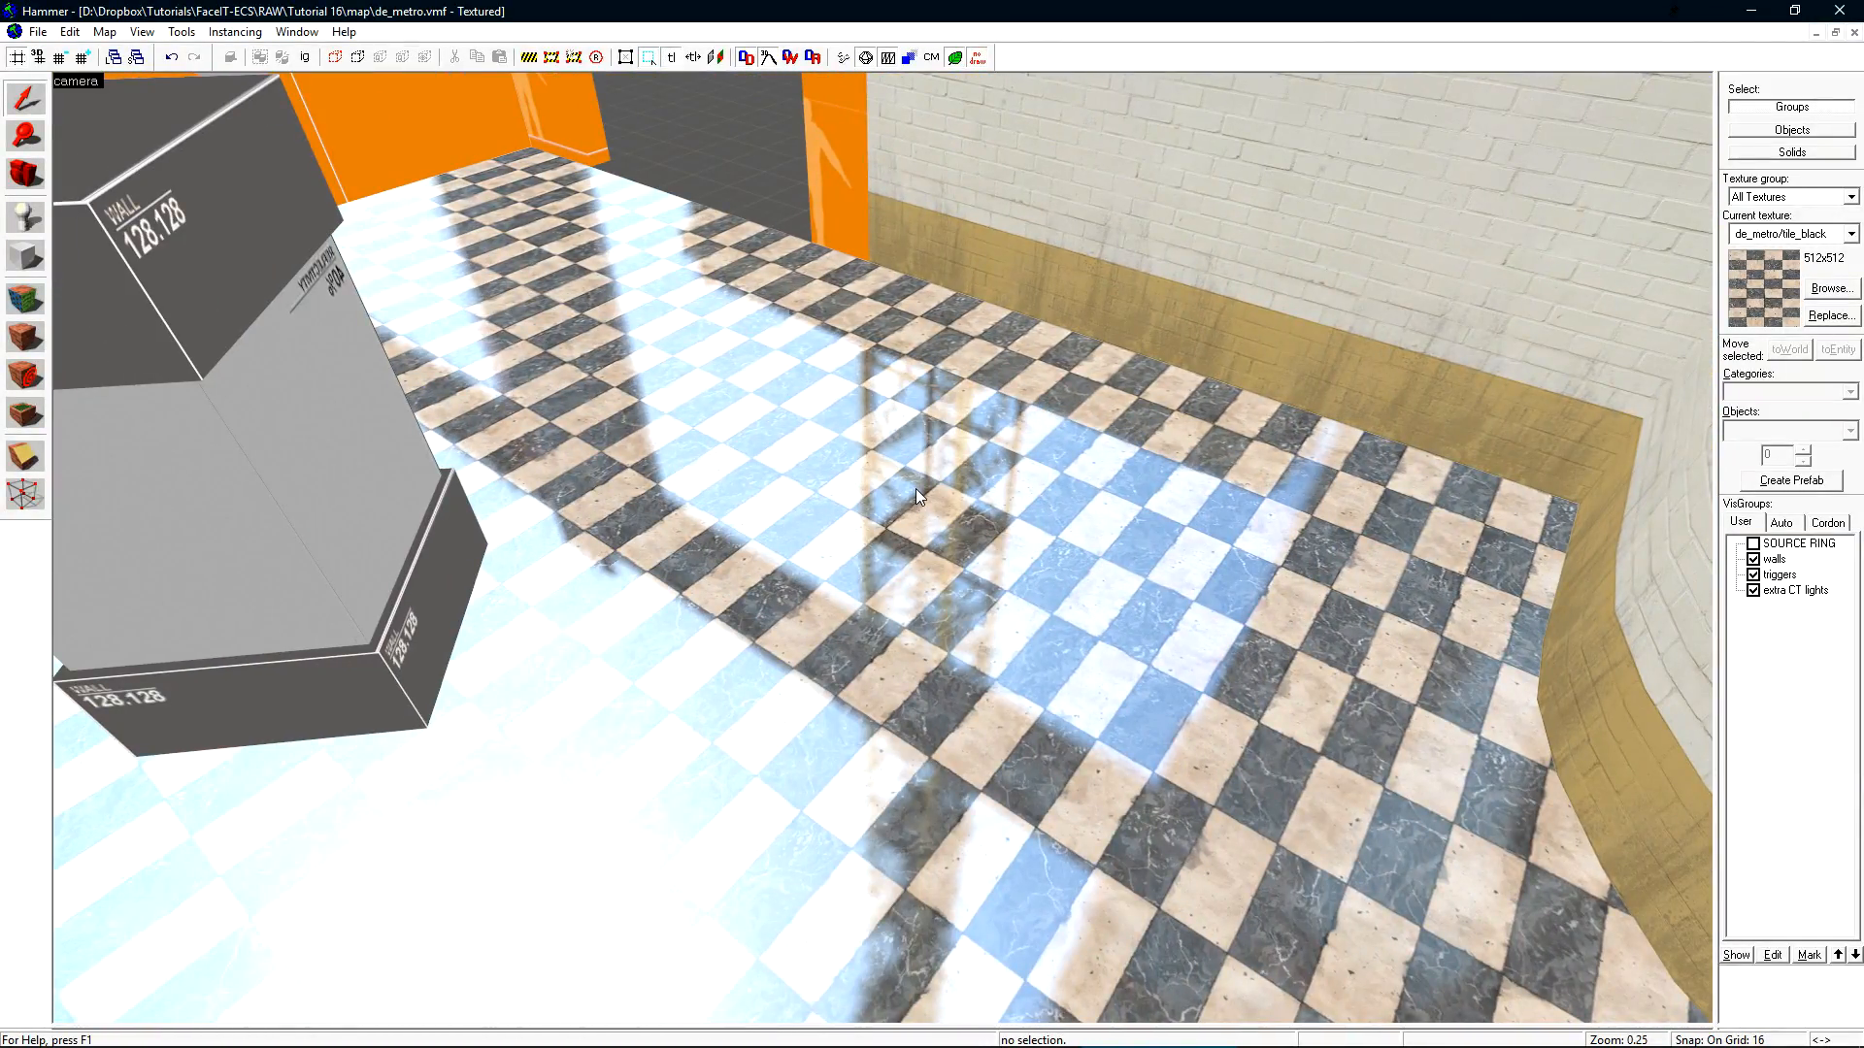
# - Run the map compile with the Full compile - HDR only configuration
pyautogui.click(842, 57)
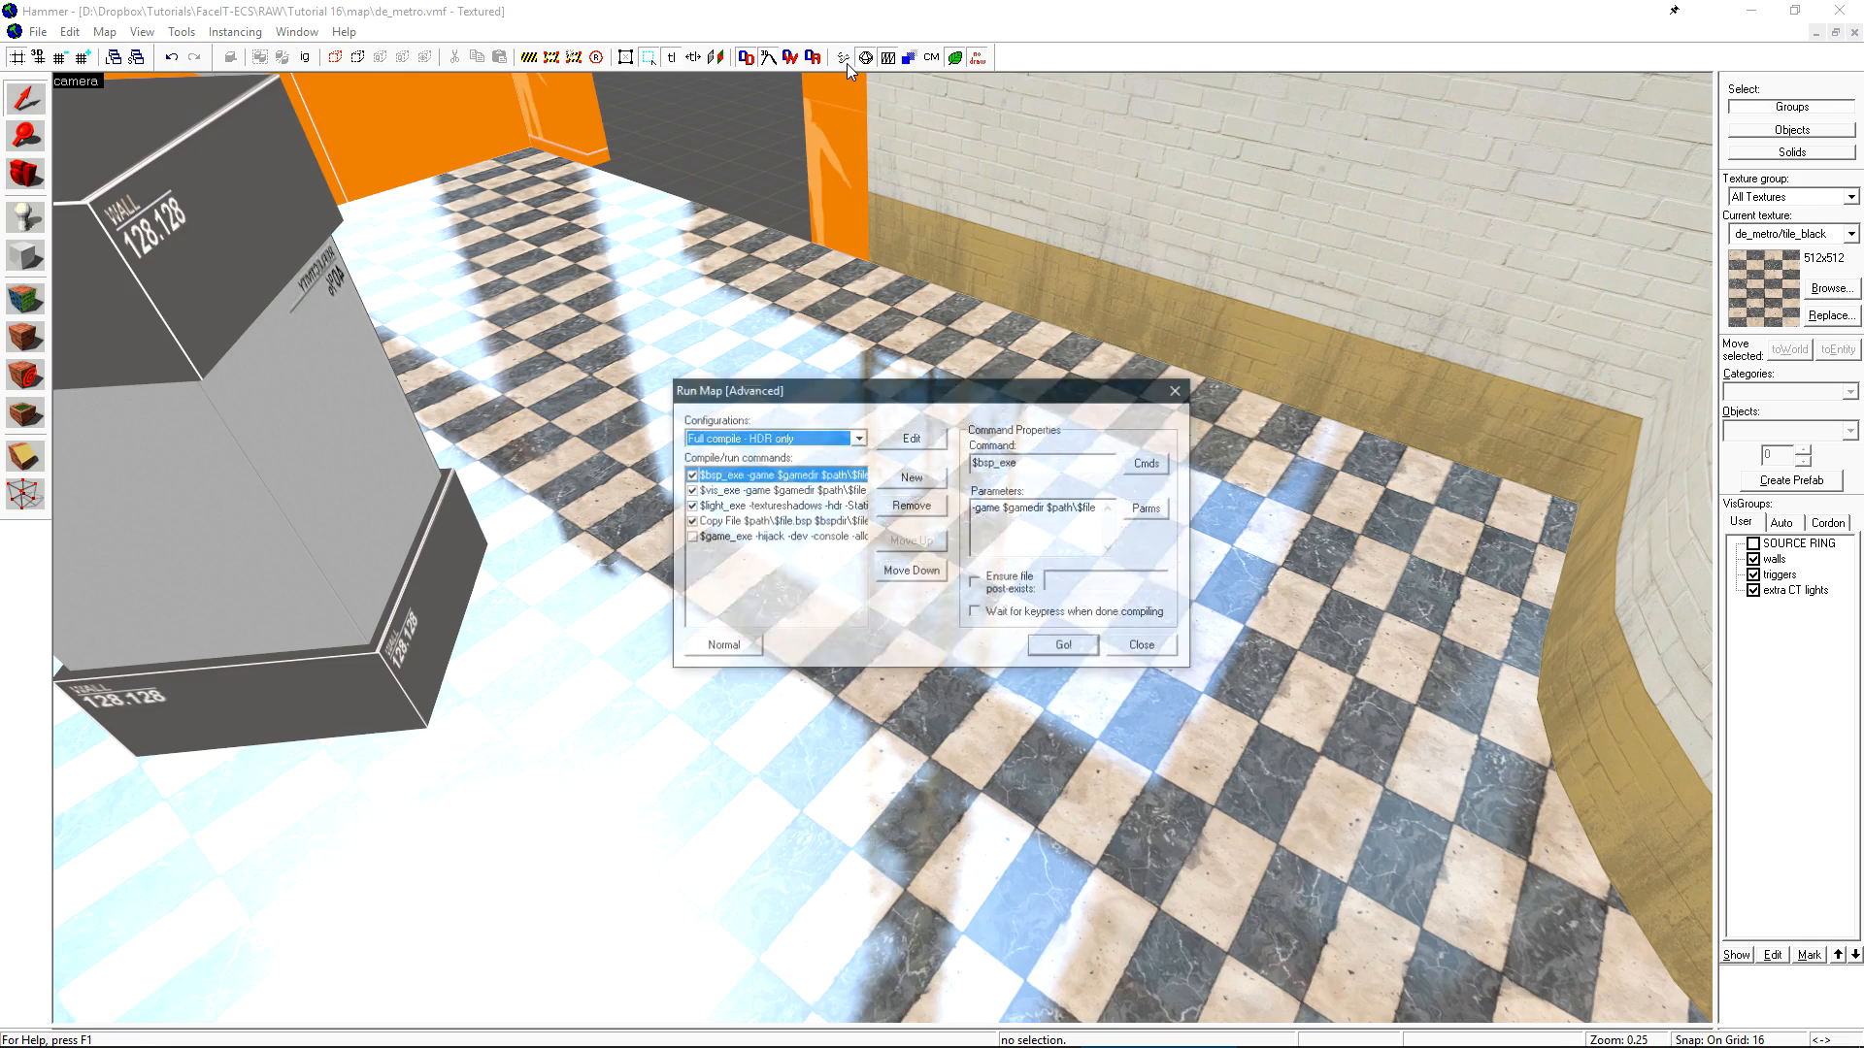
pyautogui.click(1052, 649)
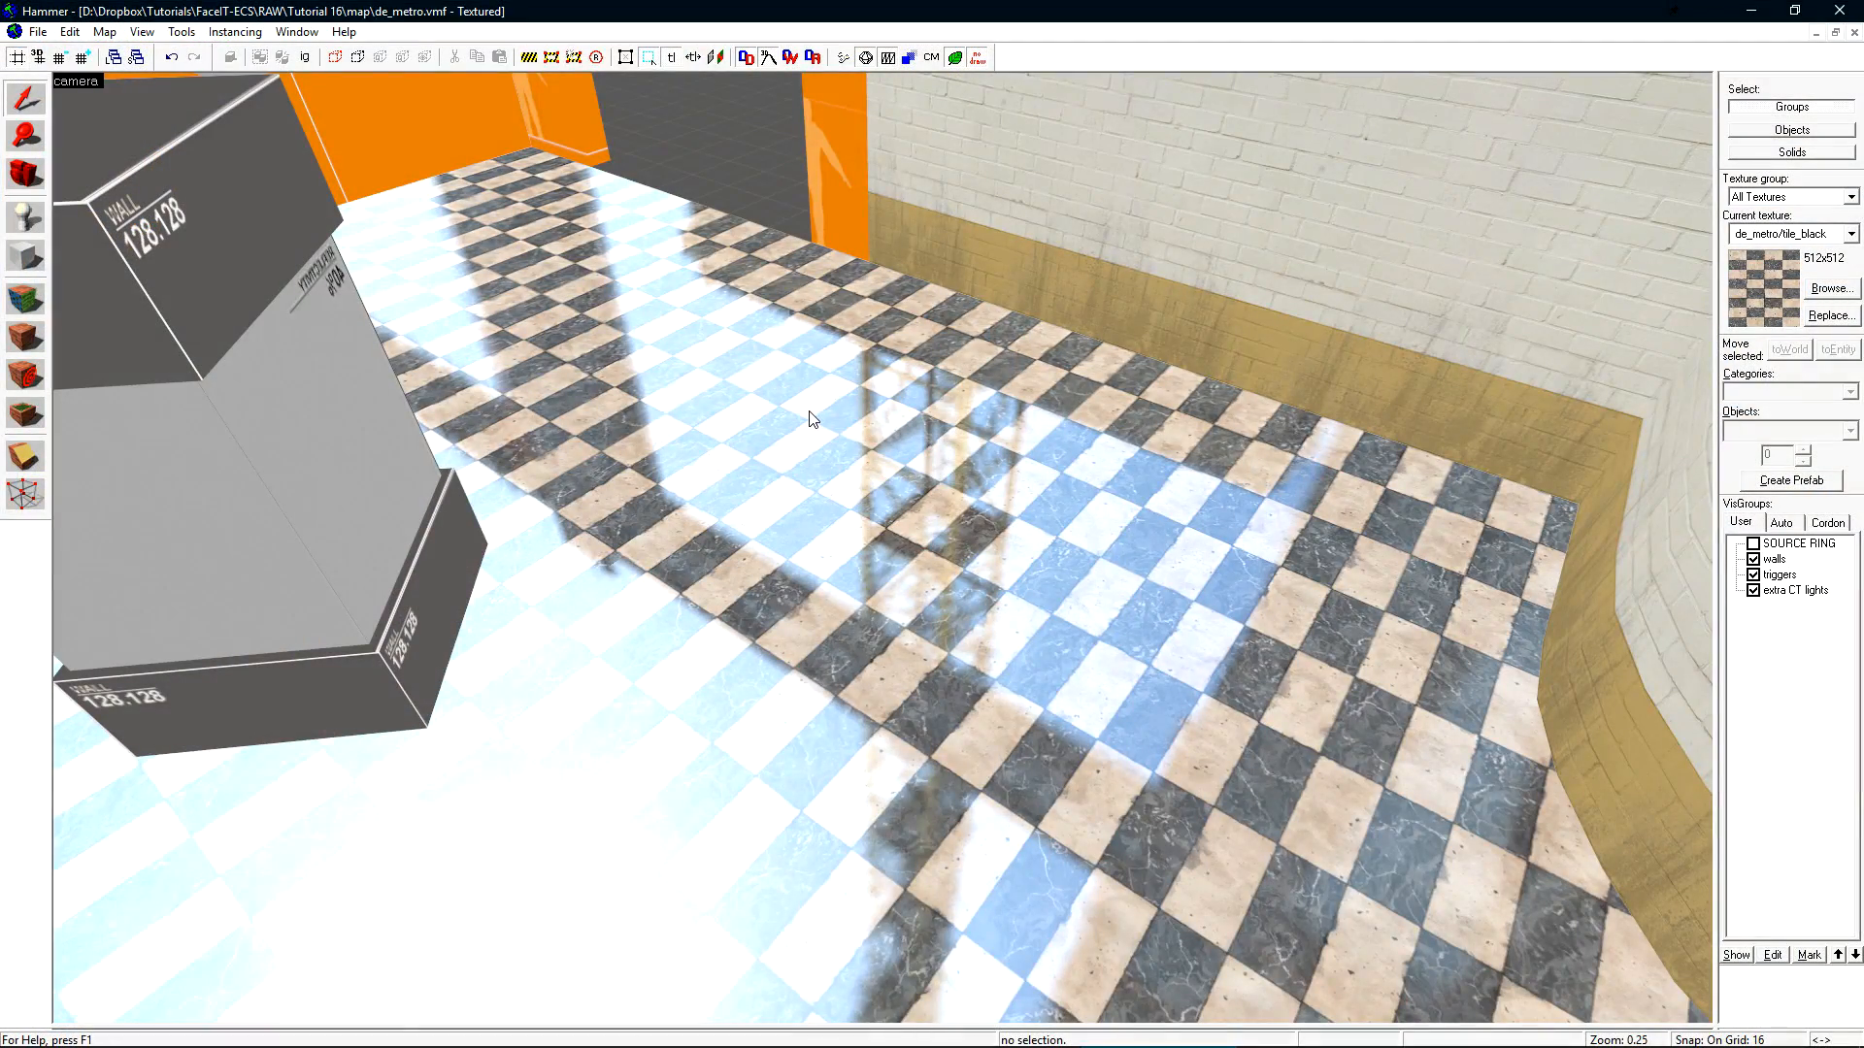
# - Place a point entity on the checkered floor near the curved brick wall and return to selection mode
pyautogui.press('a')
pyautogui.press('z')
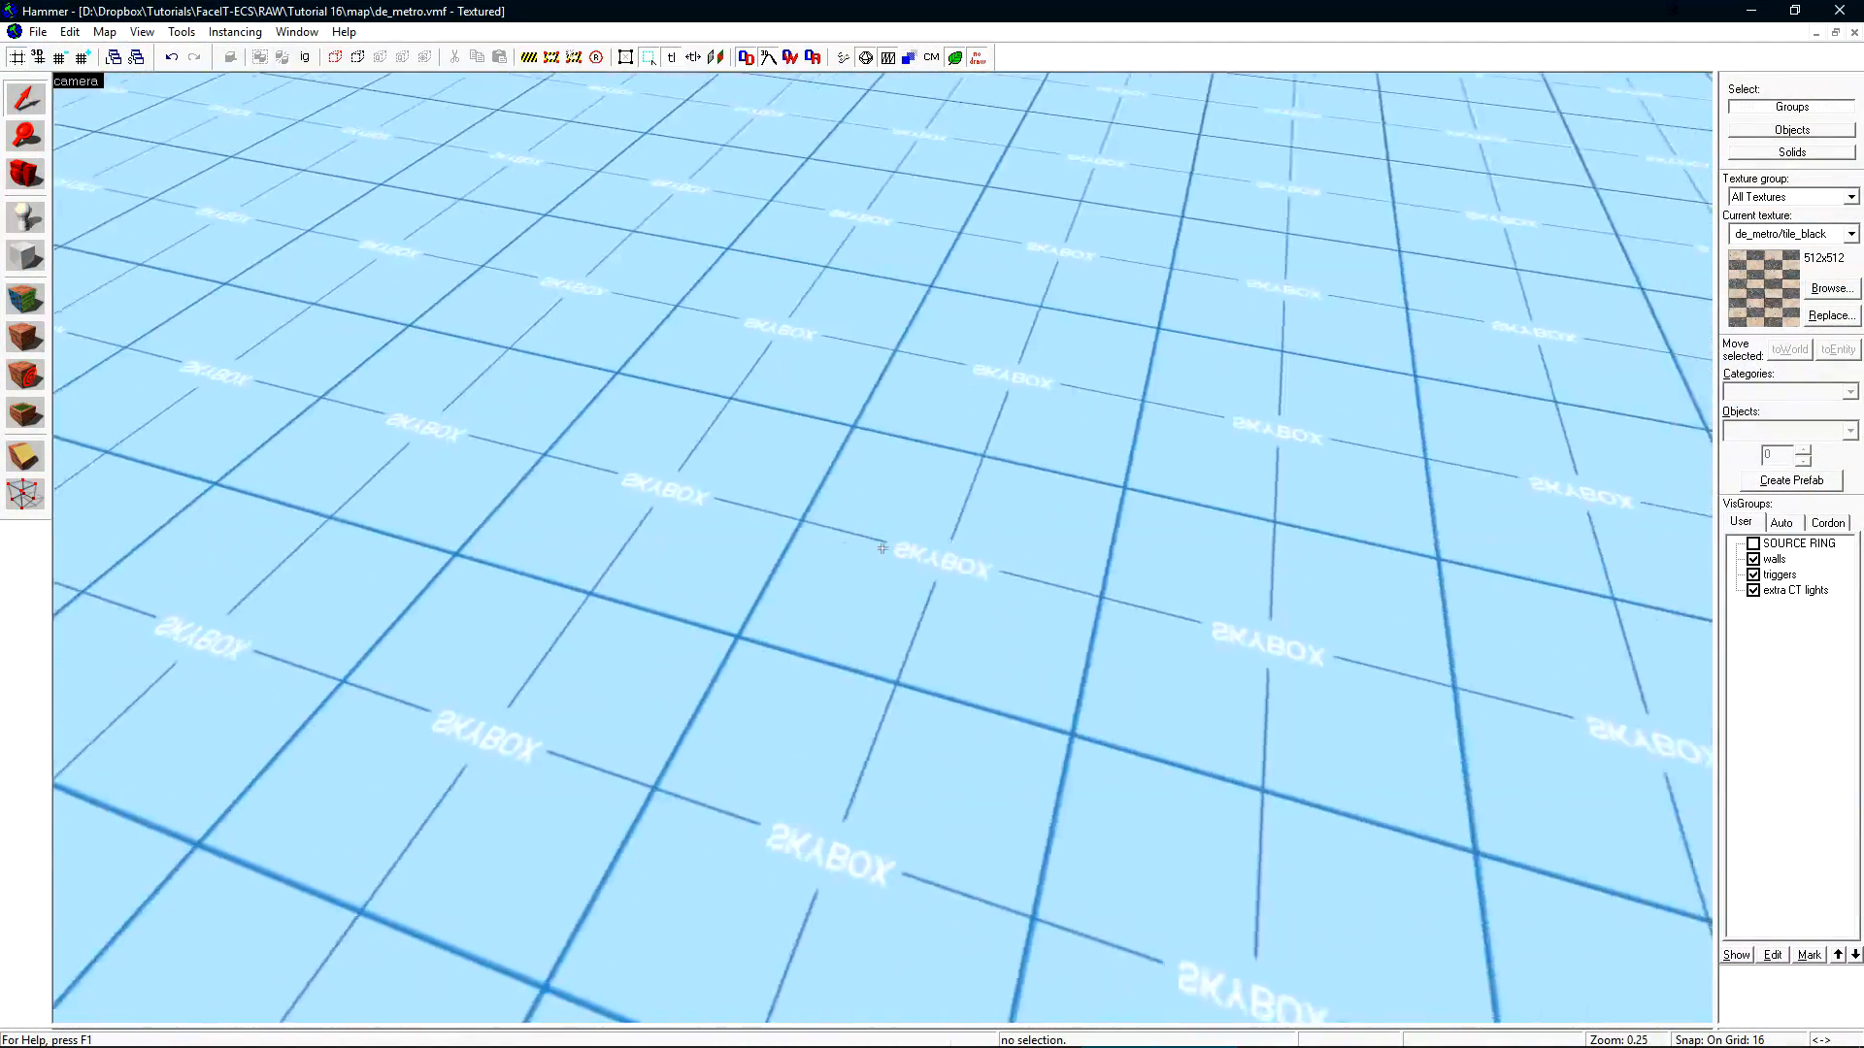
pyautogui.press('z')
pyautogui.hotkey('shift', 'e')
pyautogui.click(874, 611)
pyautogui.hotkey('shift', 's')
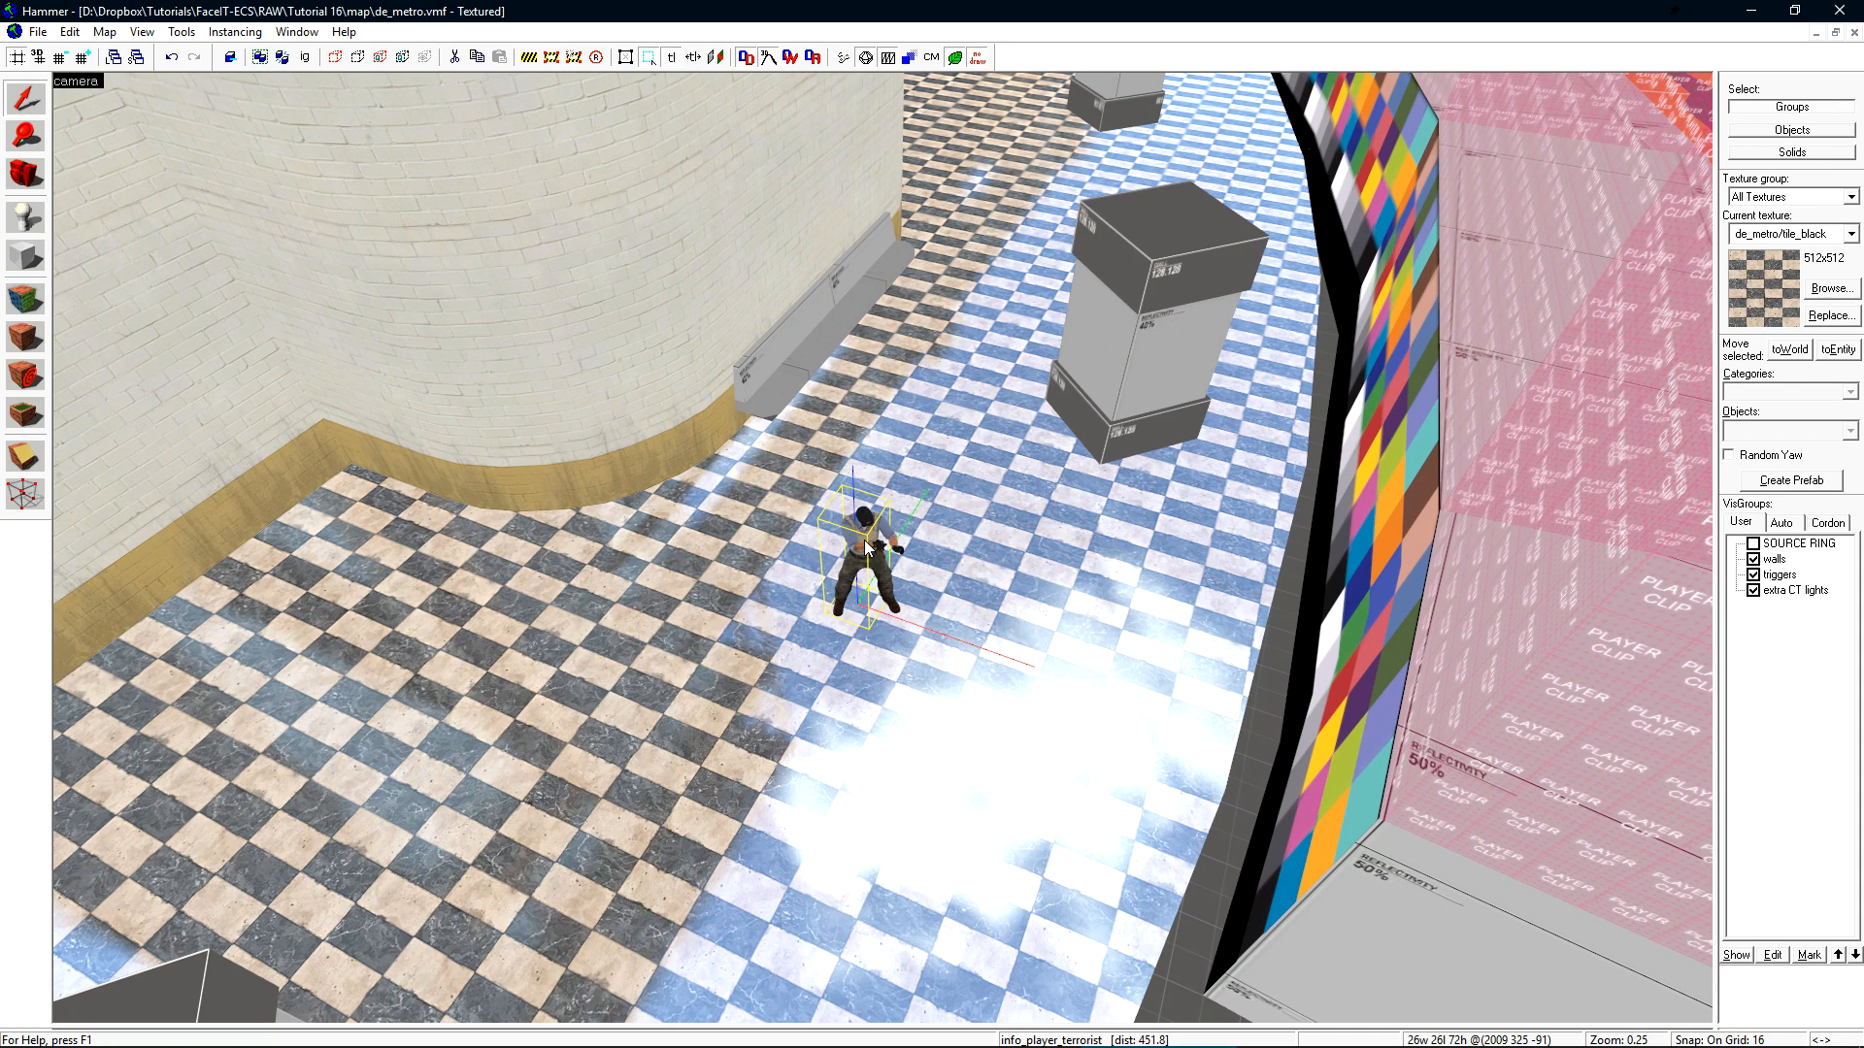
# - Change the class of the new floor entity to env_cubemap in its object properties
pyautogui.doubleClick(864, 541)
pyautogui.moveTo(812, 318); pyautogui.dragTo(1133, 312)
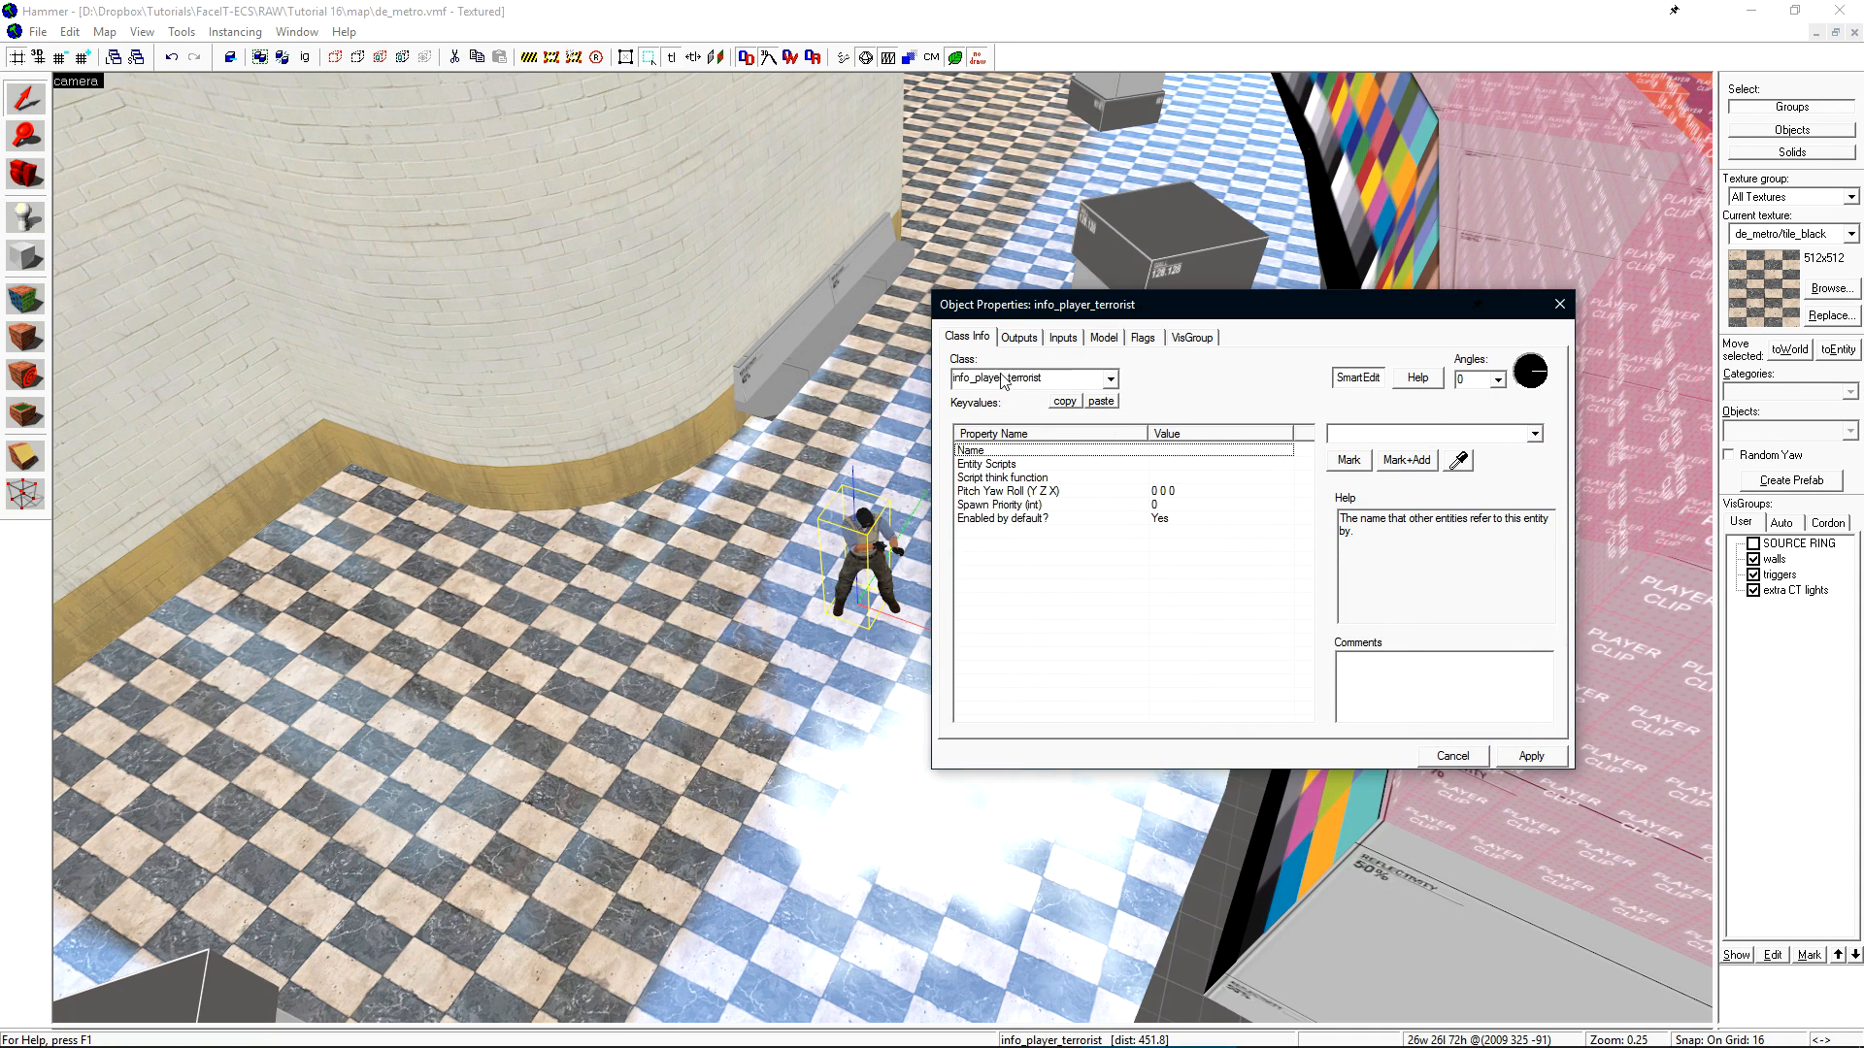
pyautogui.doubleClick(1048, 381)
pyautogui.write('env_cubemap')
pyautogui.press('Return')
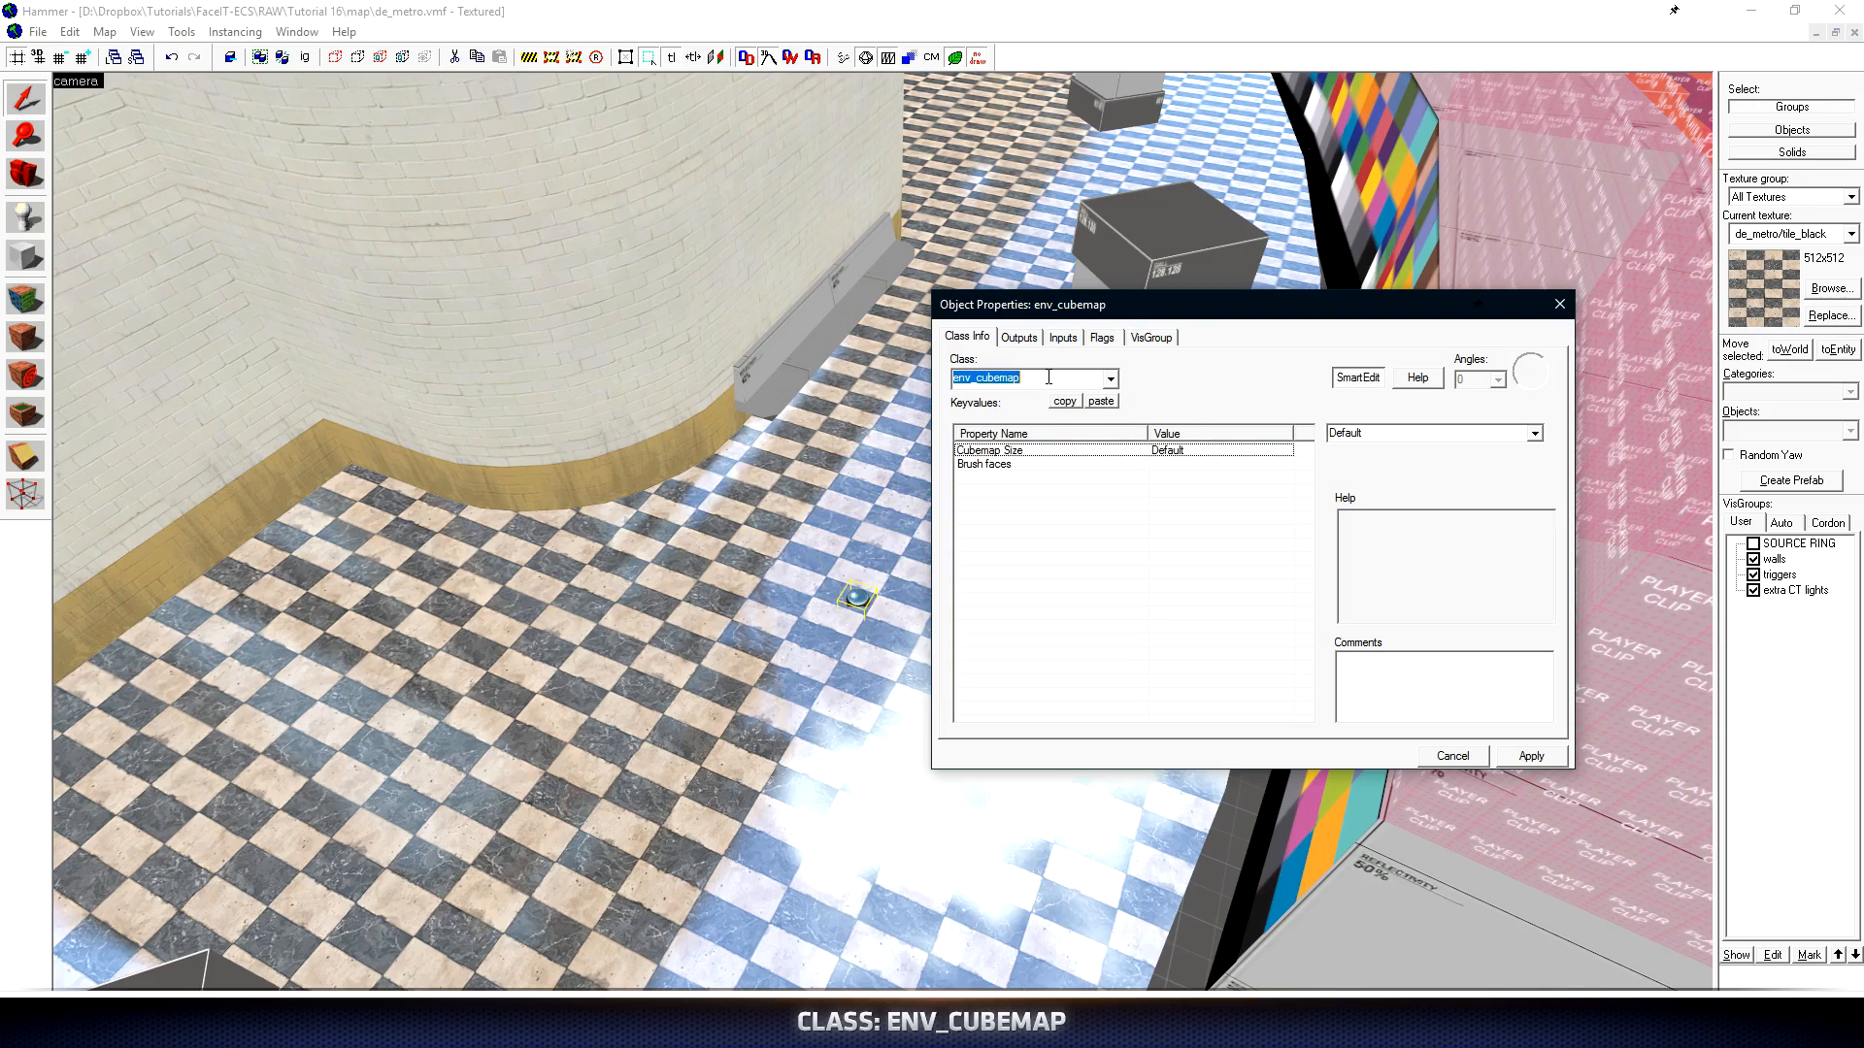
# - Inspect the env_cubemap up close and in the four-view layout, and remove it from the floor
pyautogui.scroll(5, 794, 678)
pyautogui.hotkey('ctrl', 'x')
pyautogui.hotkey('ctrl', 'v')
pyautogui.scroll(2, 777, 691)
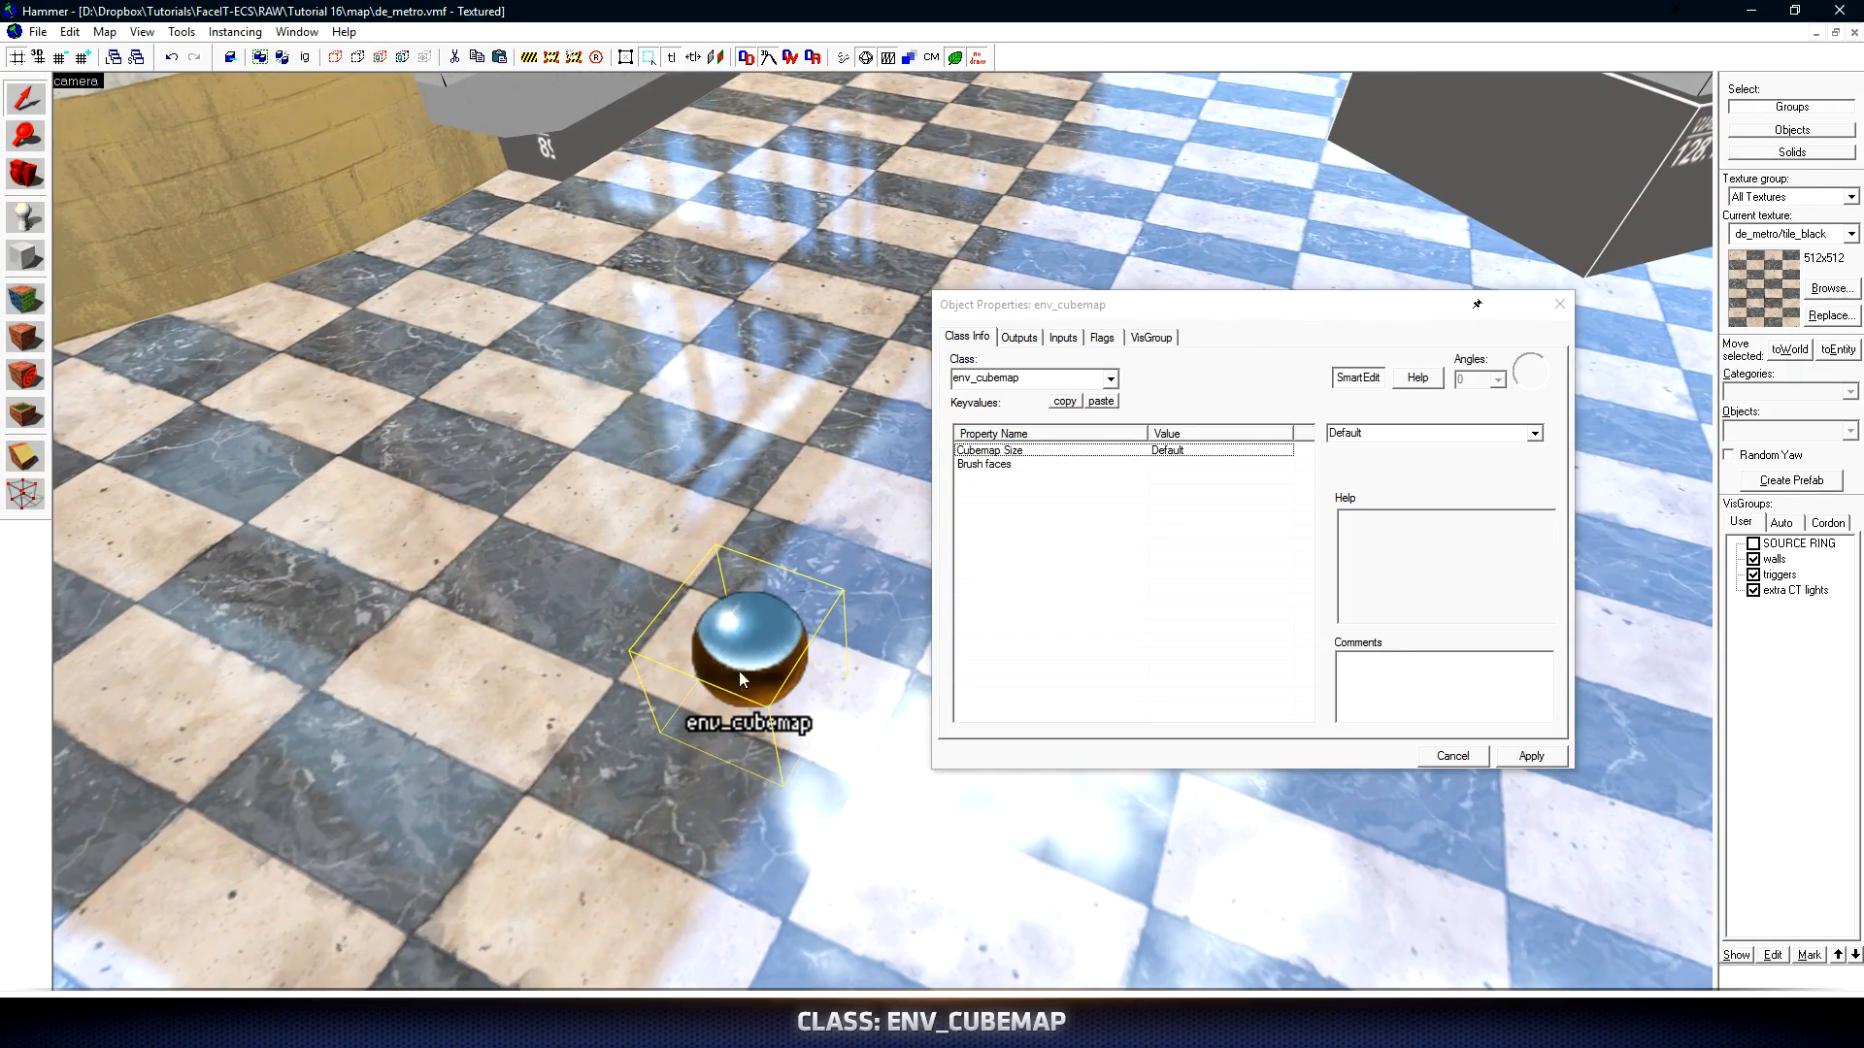
pyautogui.hotkey('shift', 'z')
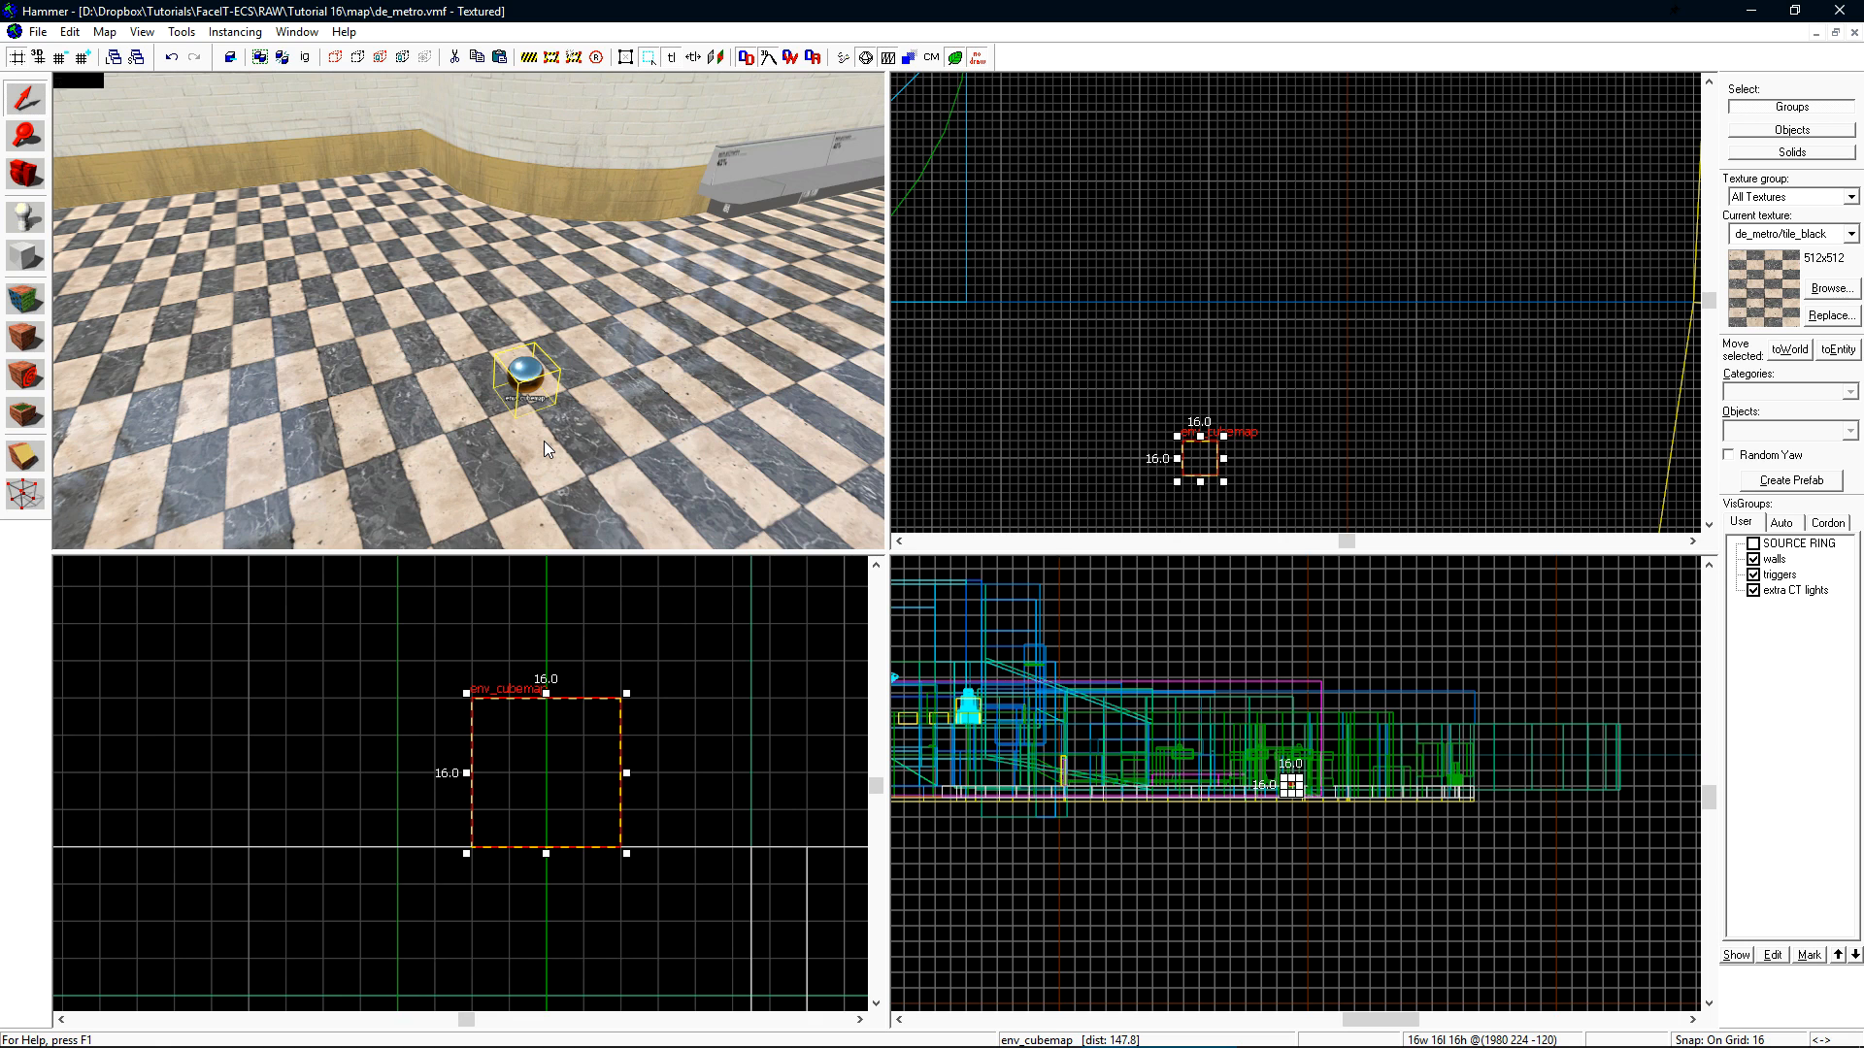
pyautogui.scroll(2, 1082, 424)
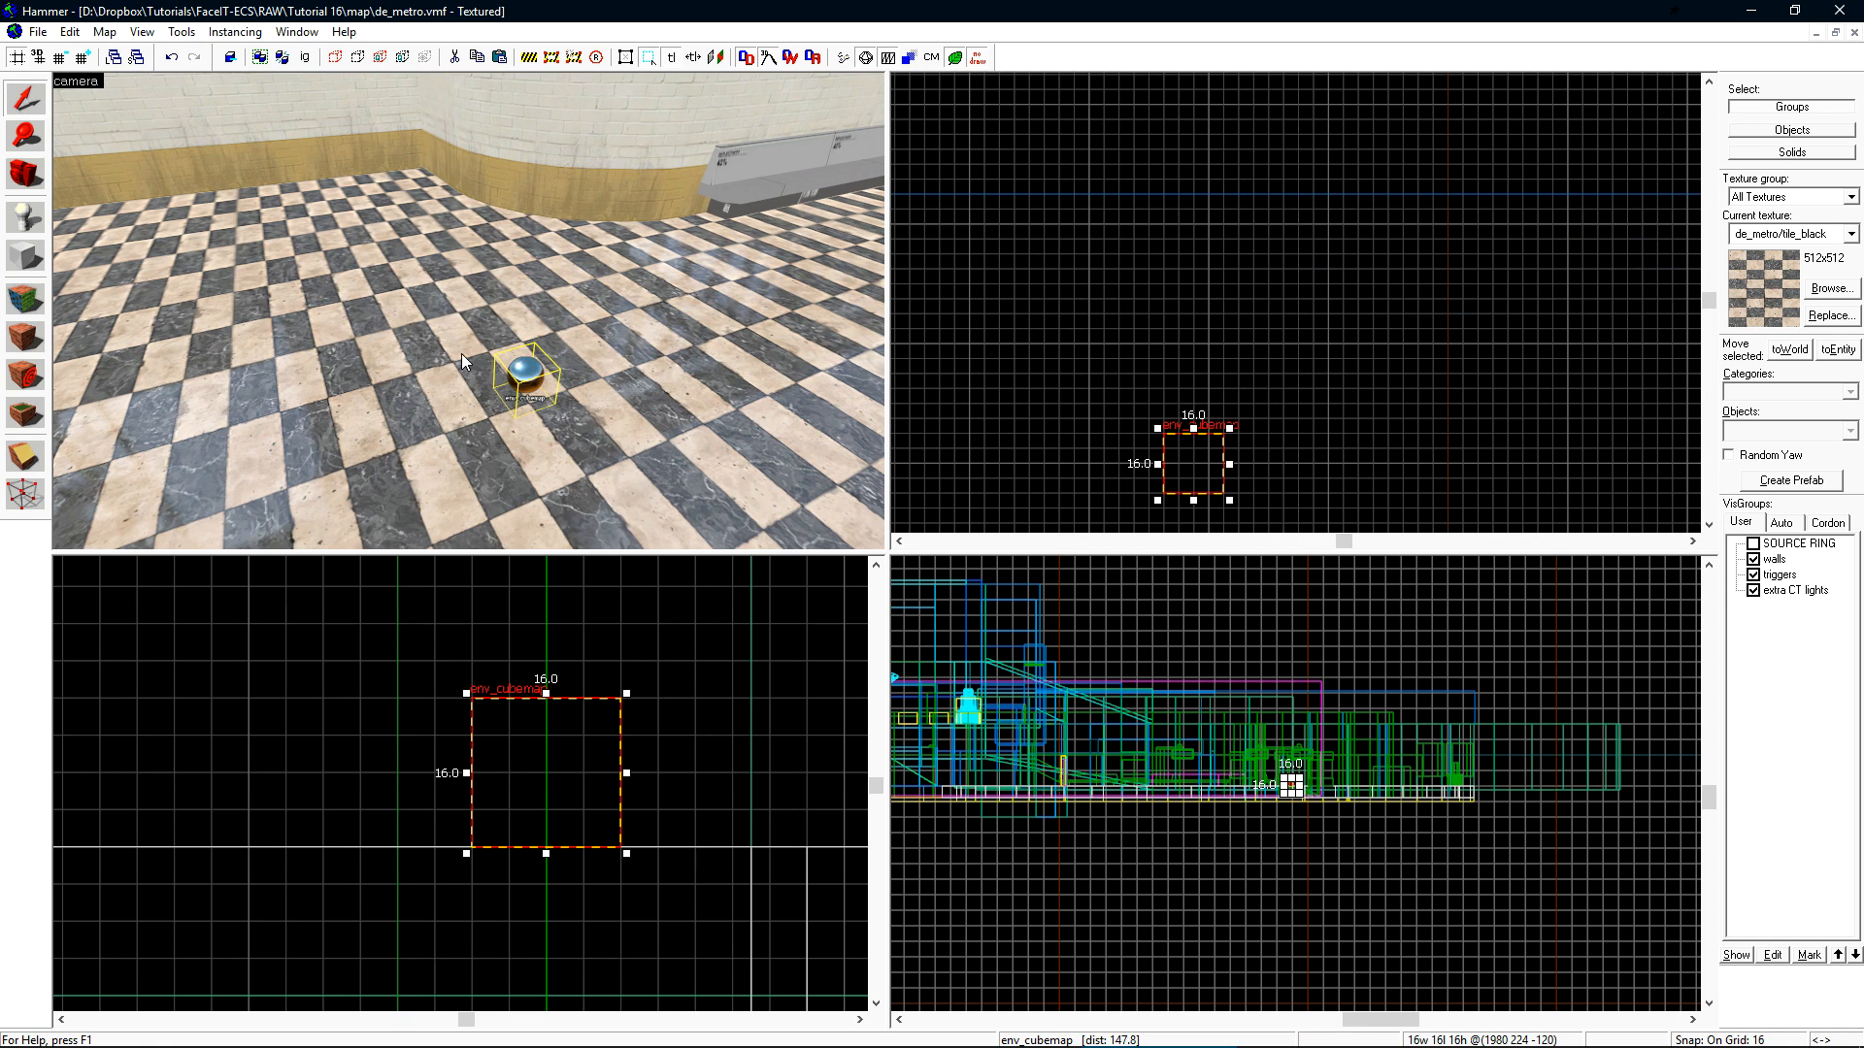
pyautogui.click(551, 396)
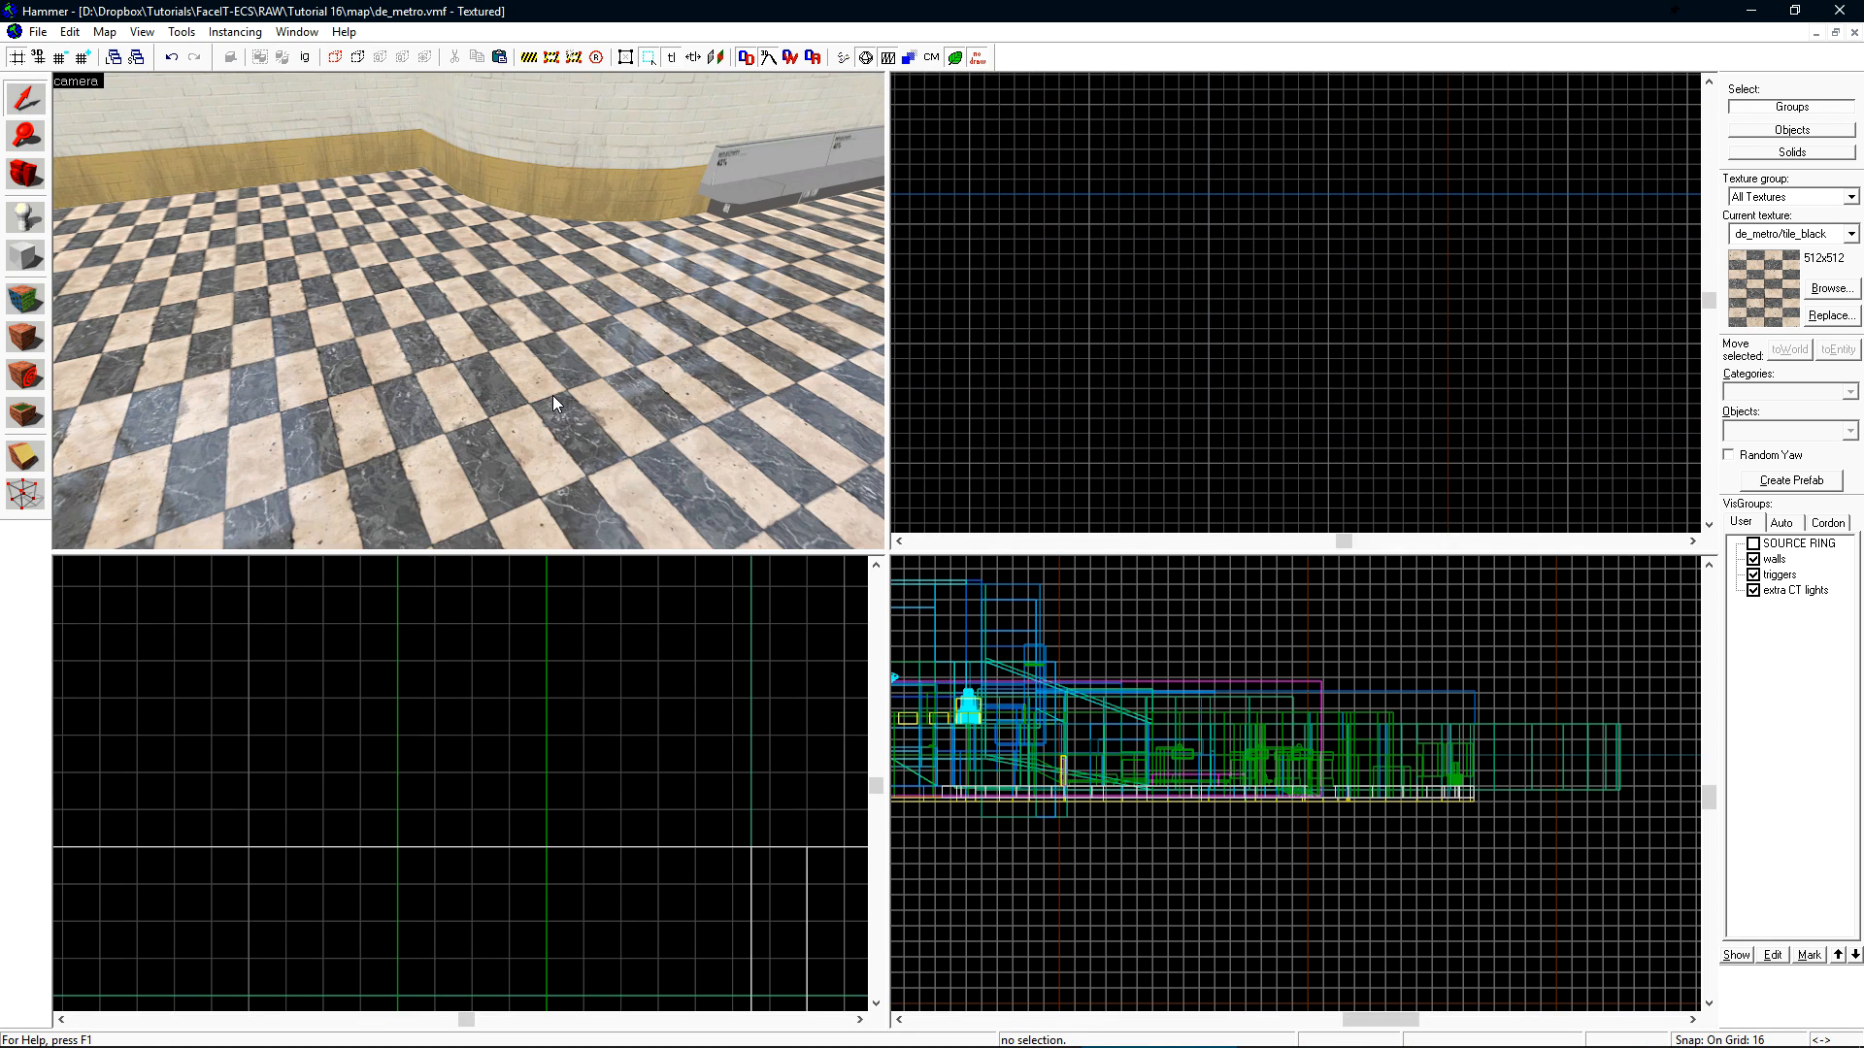
# - Enlarge the camera view and examine the reflections on the checkered floor around the pillars
pyautogui.hotkey('shift', 'z')
pyautogui.press('Escape')
pyautogui.press('z')
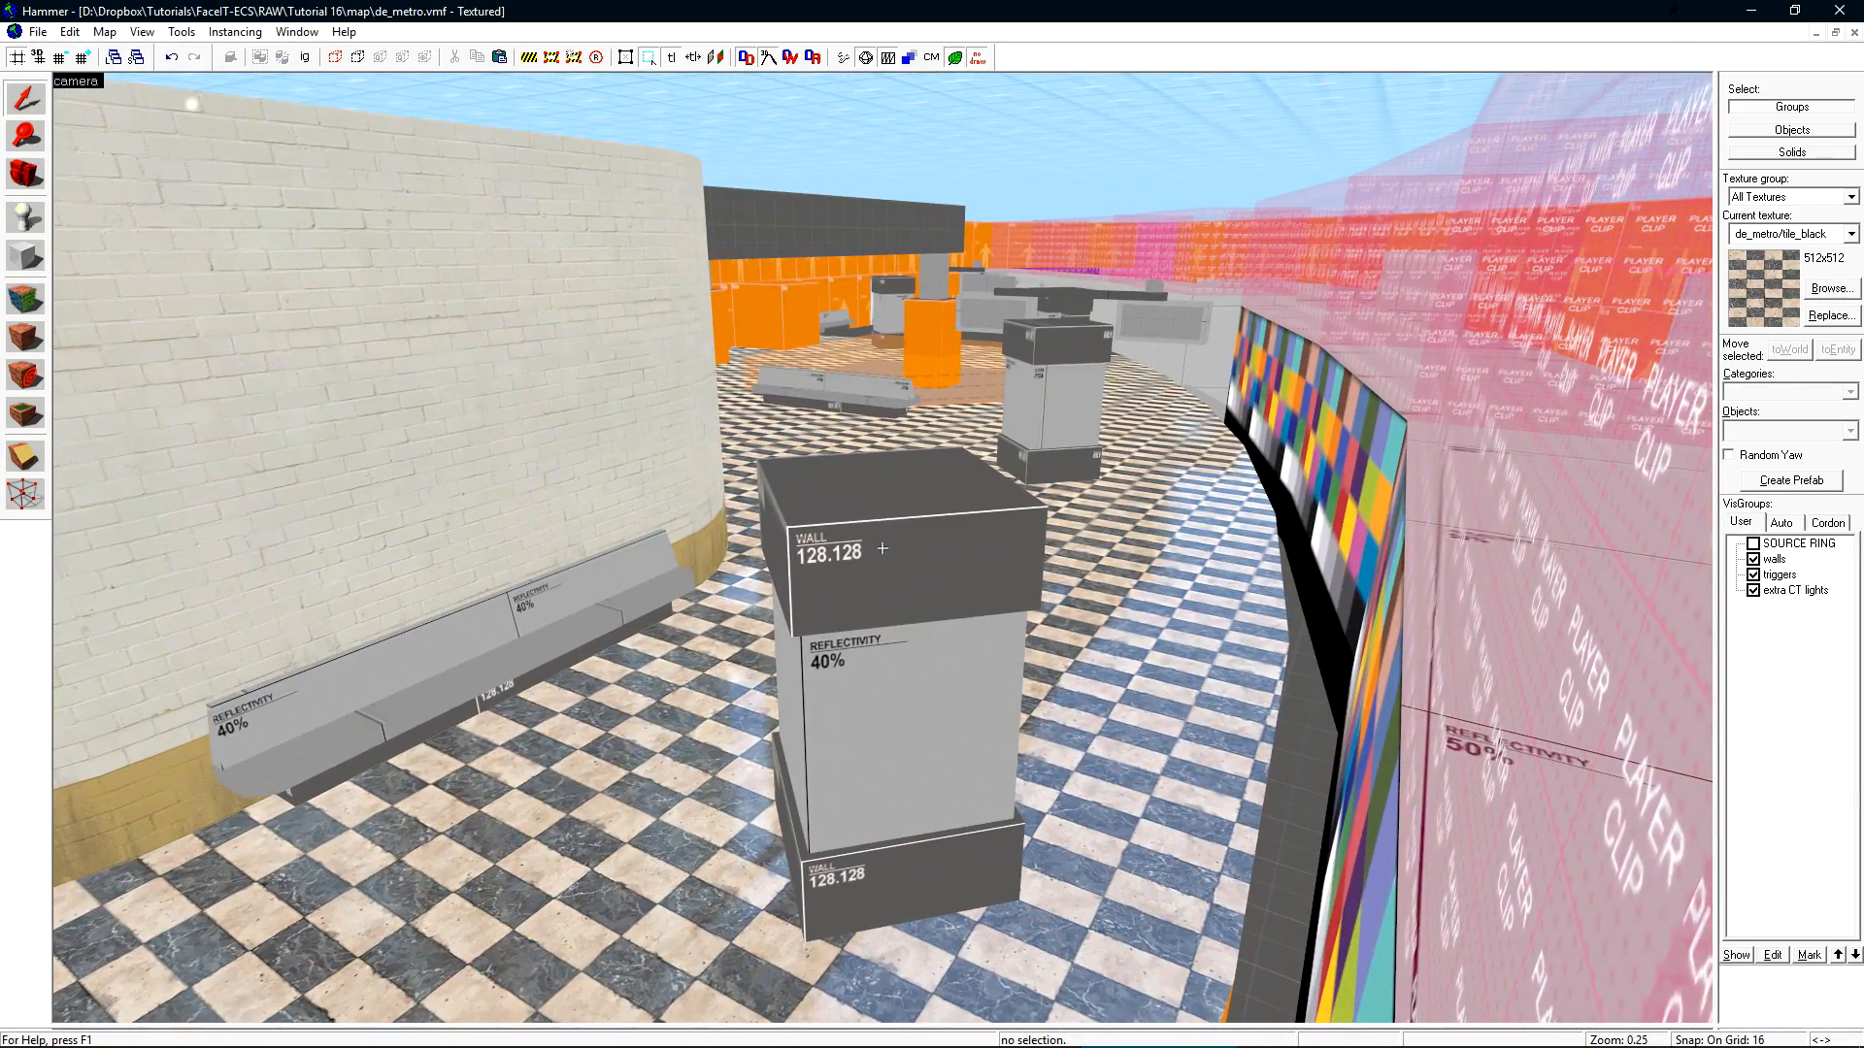
pyautogui.press('z')
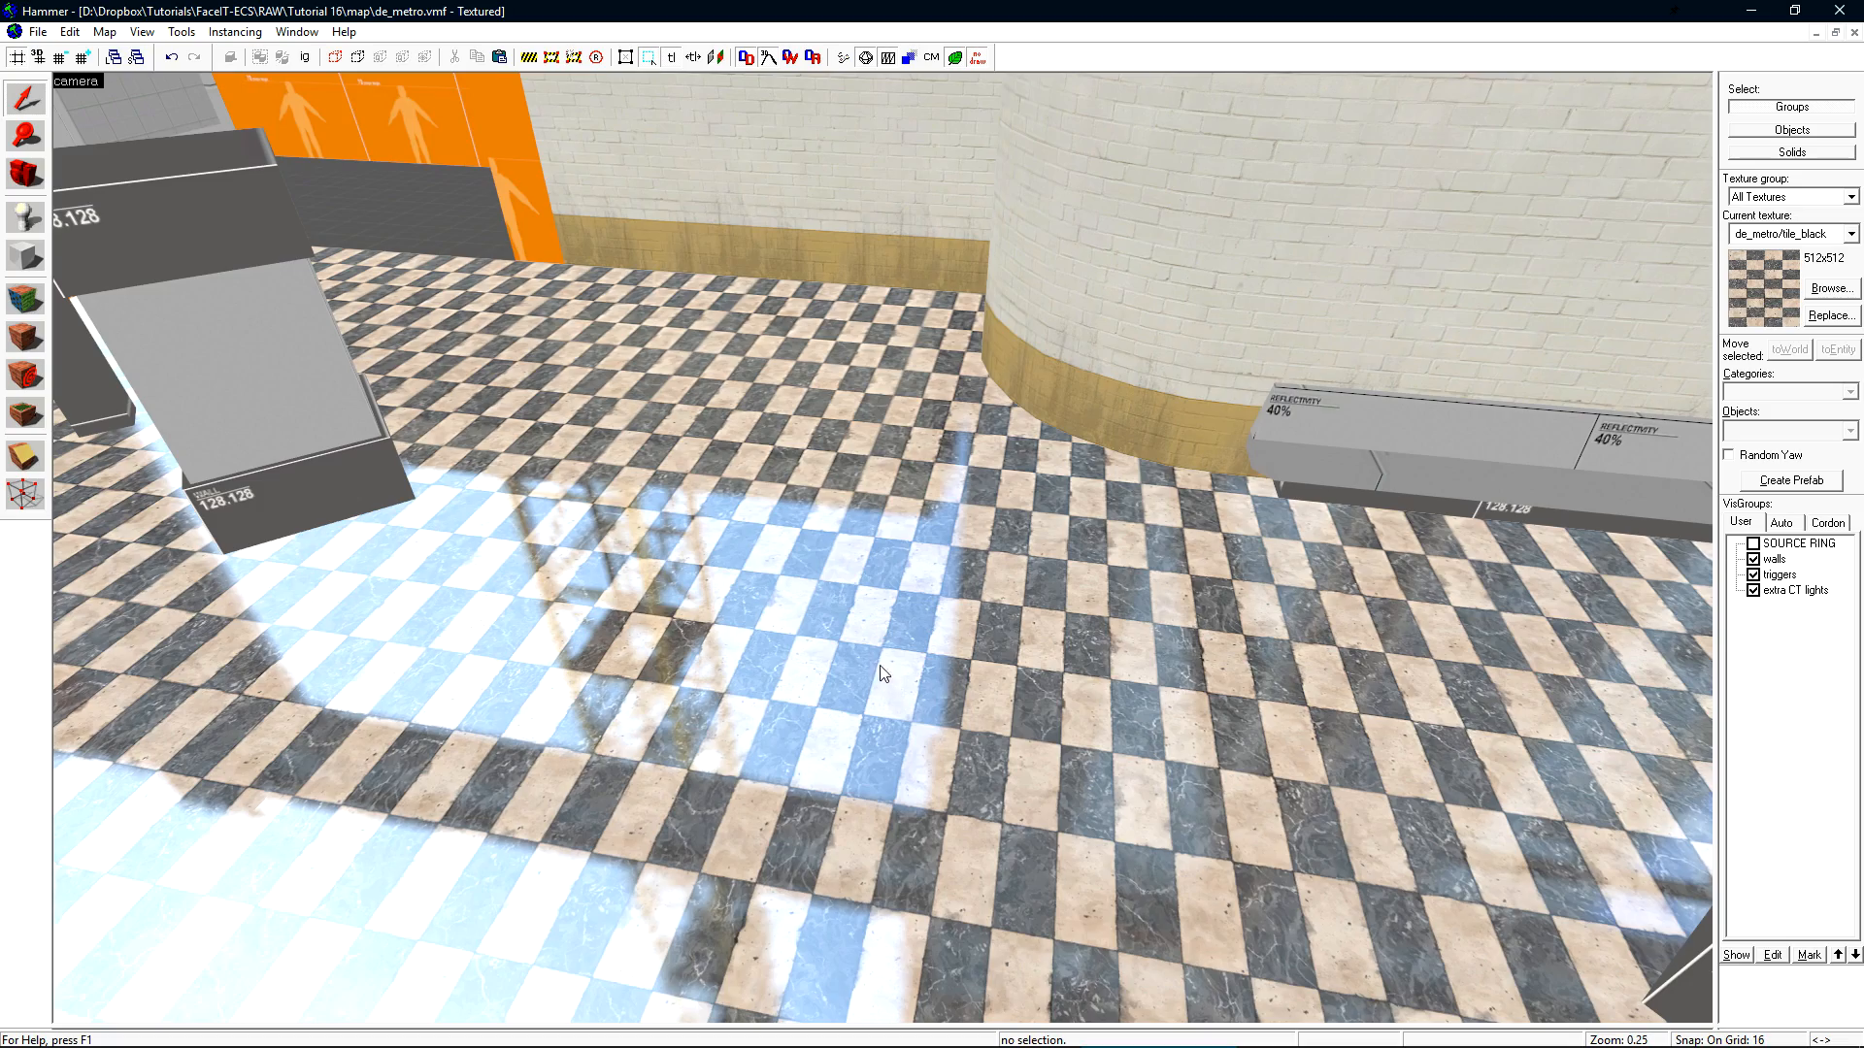
# - Place copies of the env_cubemap at intervals along the checkered floor and on the grey floor before the double doors
pyautogui.click(927, 654)
pyautogui.press('z')
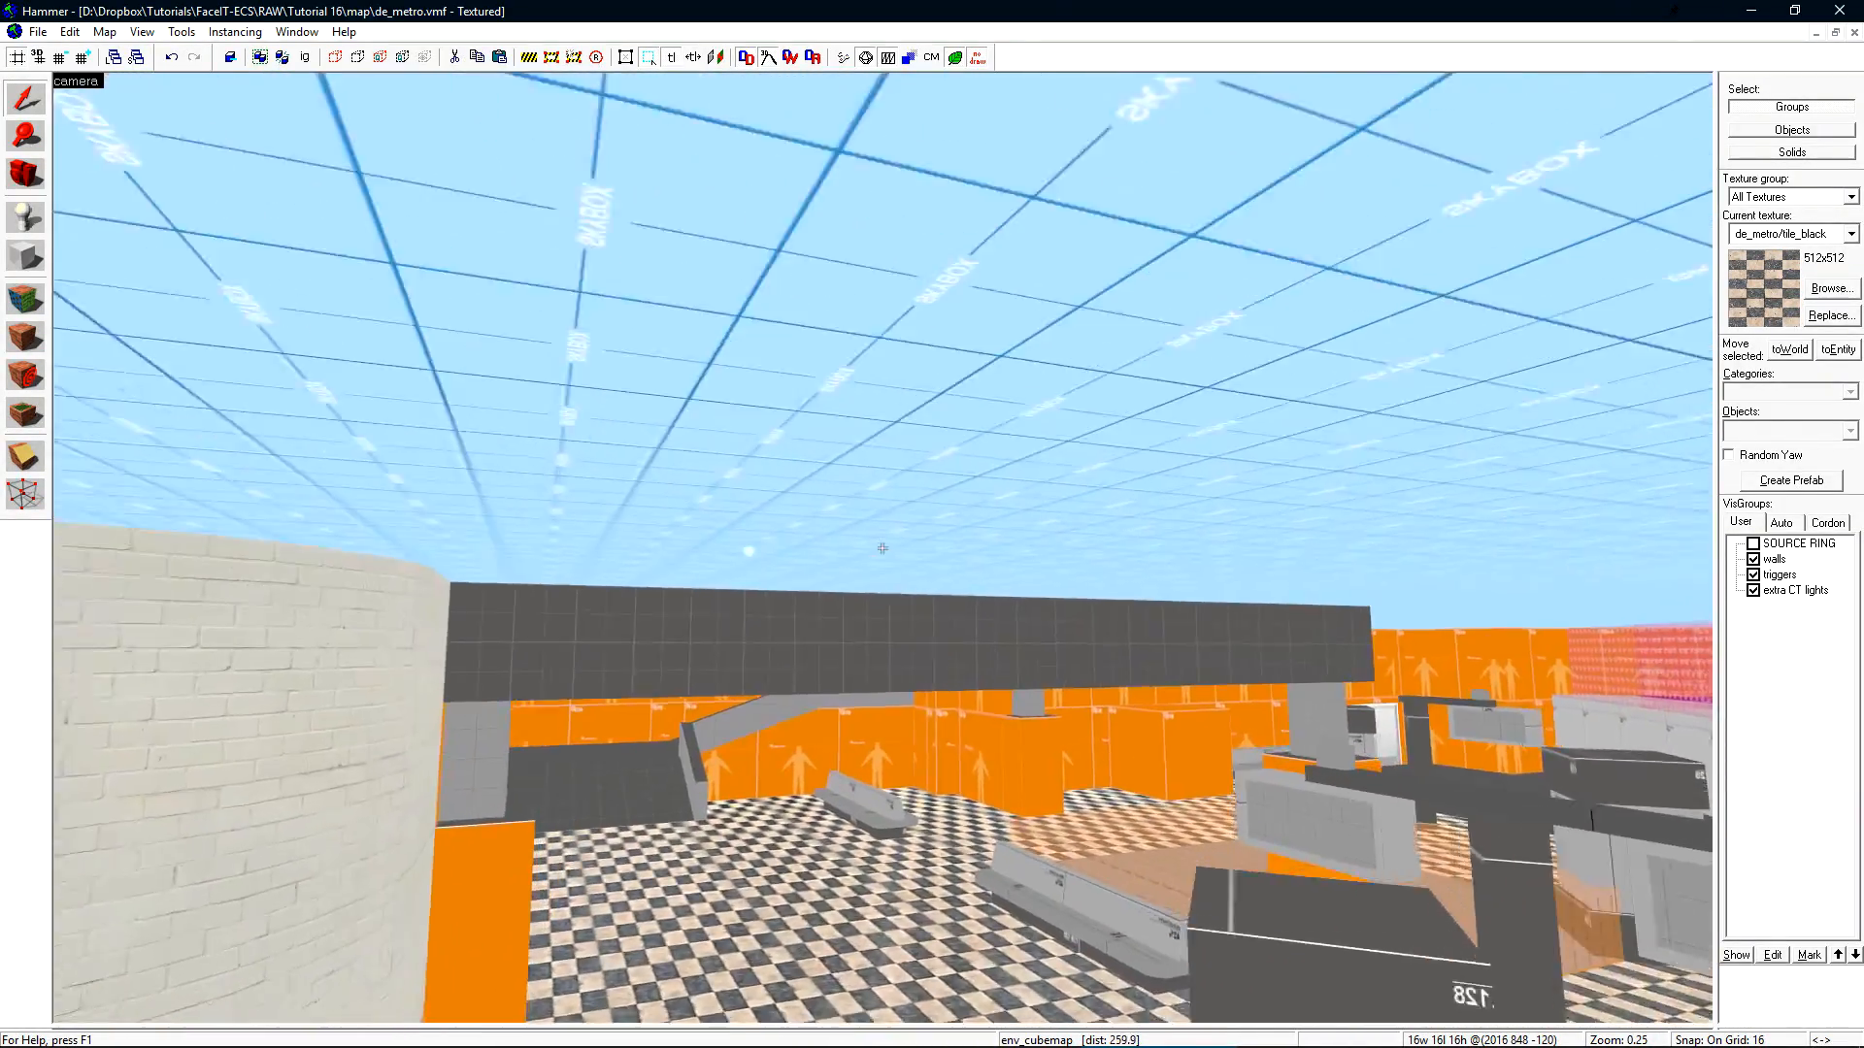
pyautogui.press('z')
pyautogui.click(678, 533)
pyautogui.press('z')
pyautogui.press('z')
pyautogui.click(741, 611)
pyautogui.press('z')
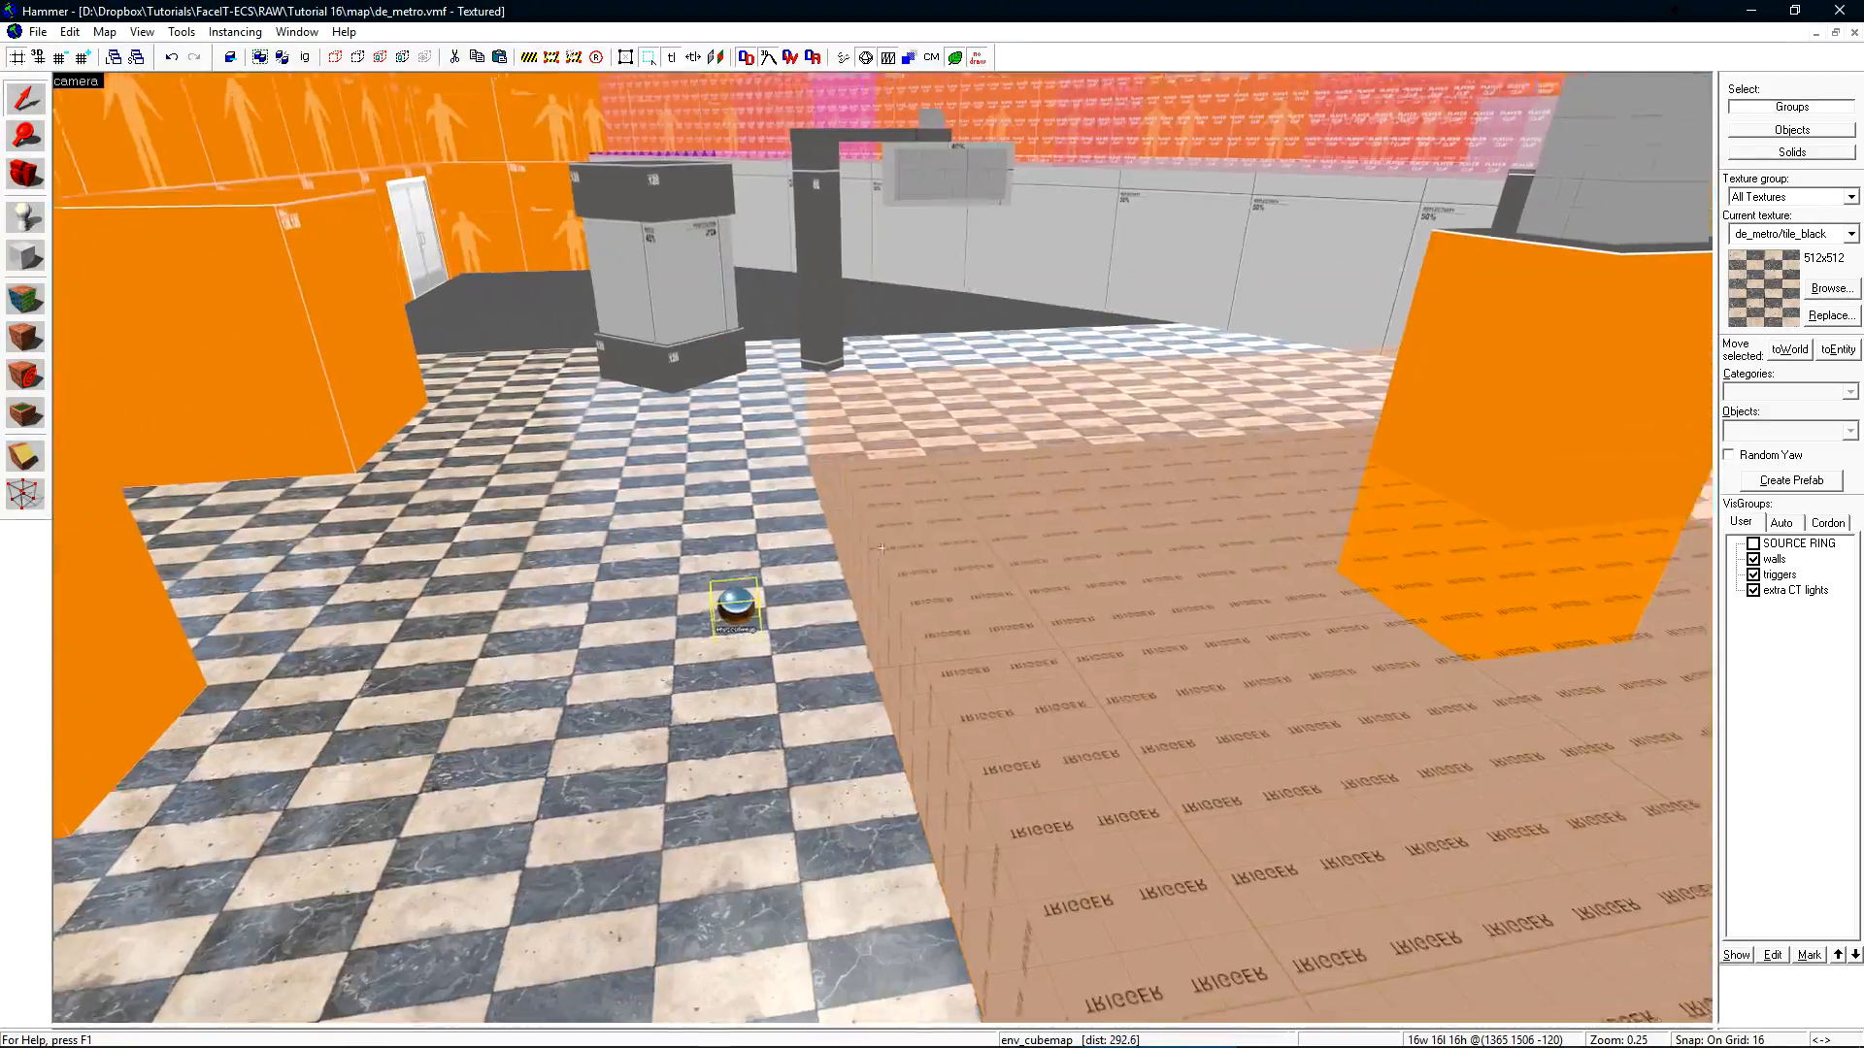
pyautogui.press('z')
pyautogui.click(734, 607)
pyautogui.press('z')
pyautogui.press('z')
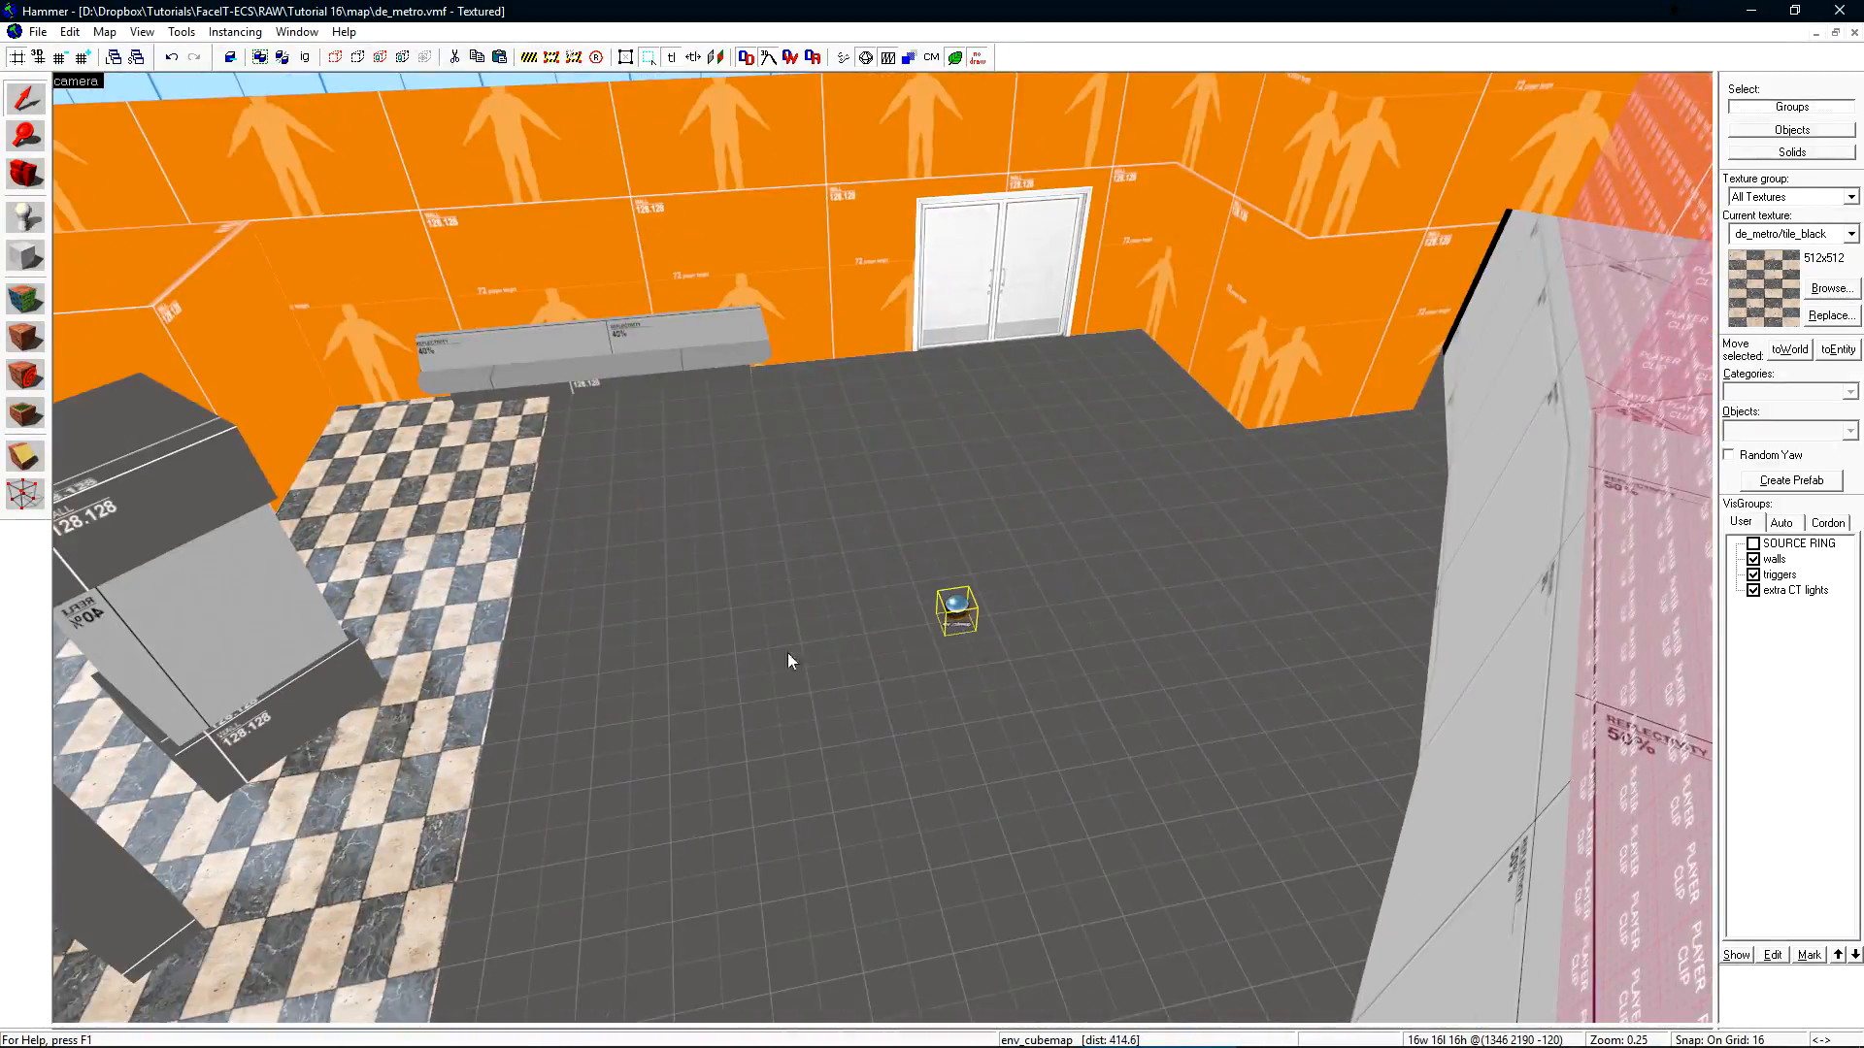
# - Cover the grey floor in front of the double doors with the de_metro/tile_black texture
pyautogui.hotkey('shift', 'a')
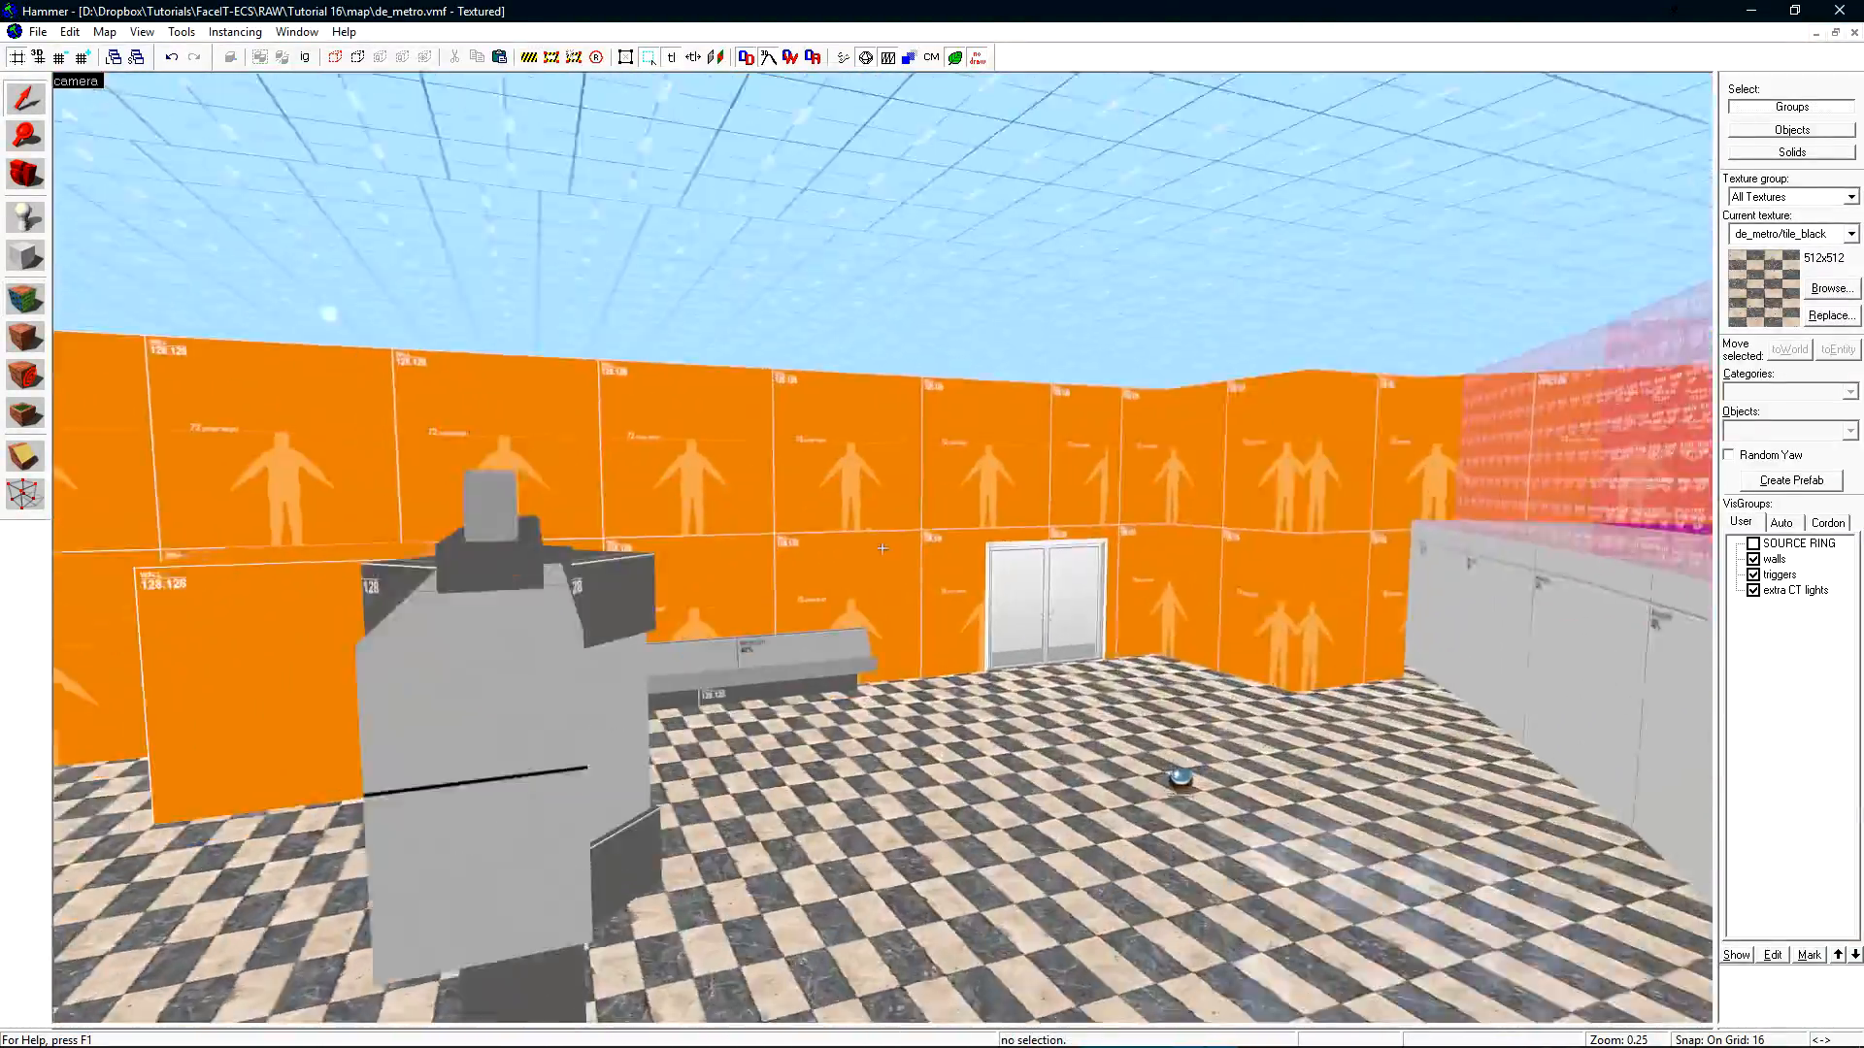
pyautogui.press('w')
pyautogui.press('z')
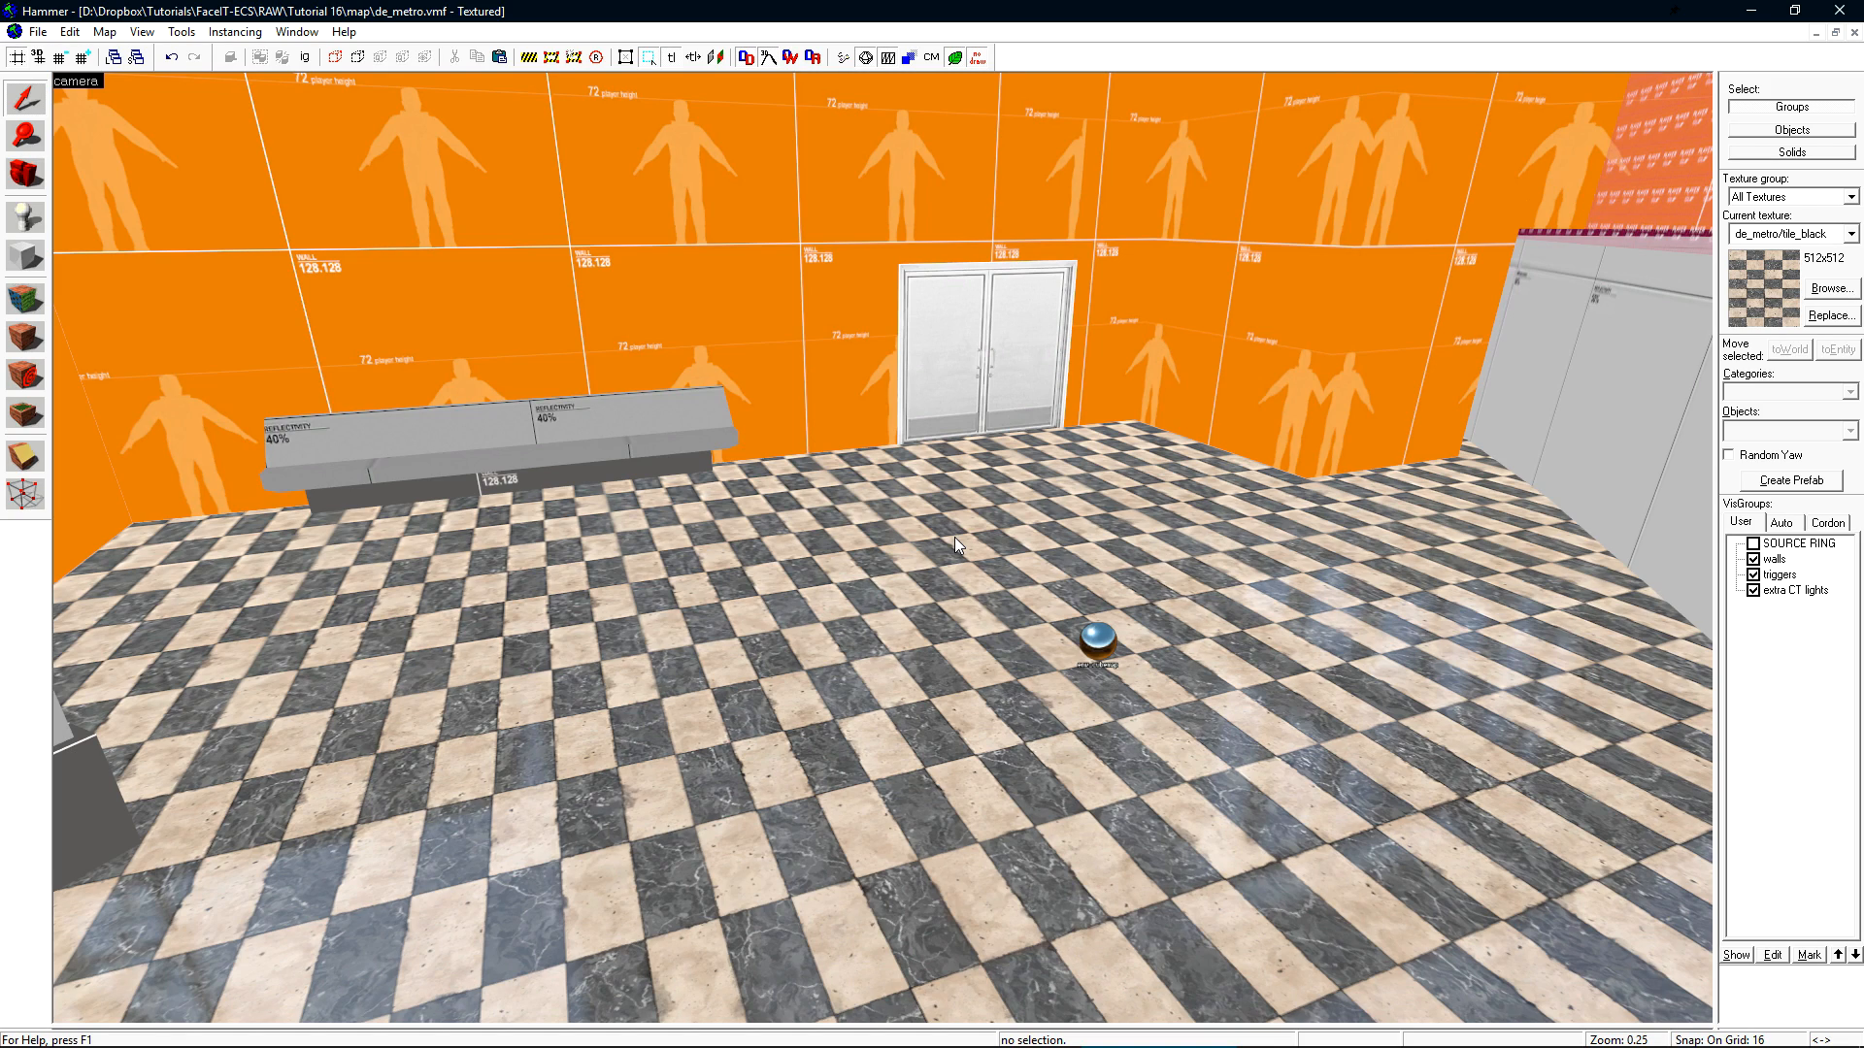
# - Paste further env_cubemap copies in the open area by the colour-chart wall and in the grey-floored side room
pyautogui.press('z')
pyautogui.press('w')
pyautogui.press('w')
pyautogui.press('w')
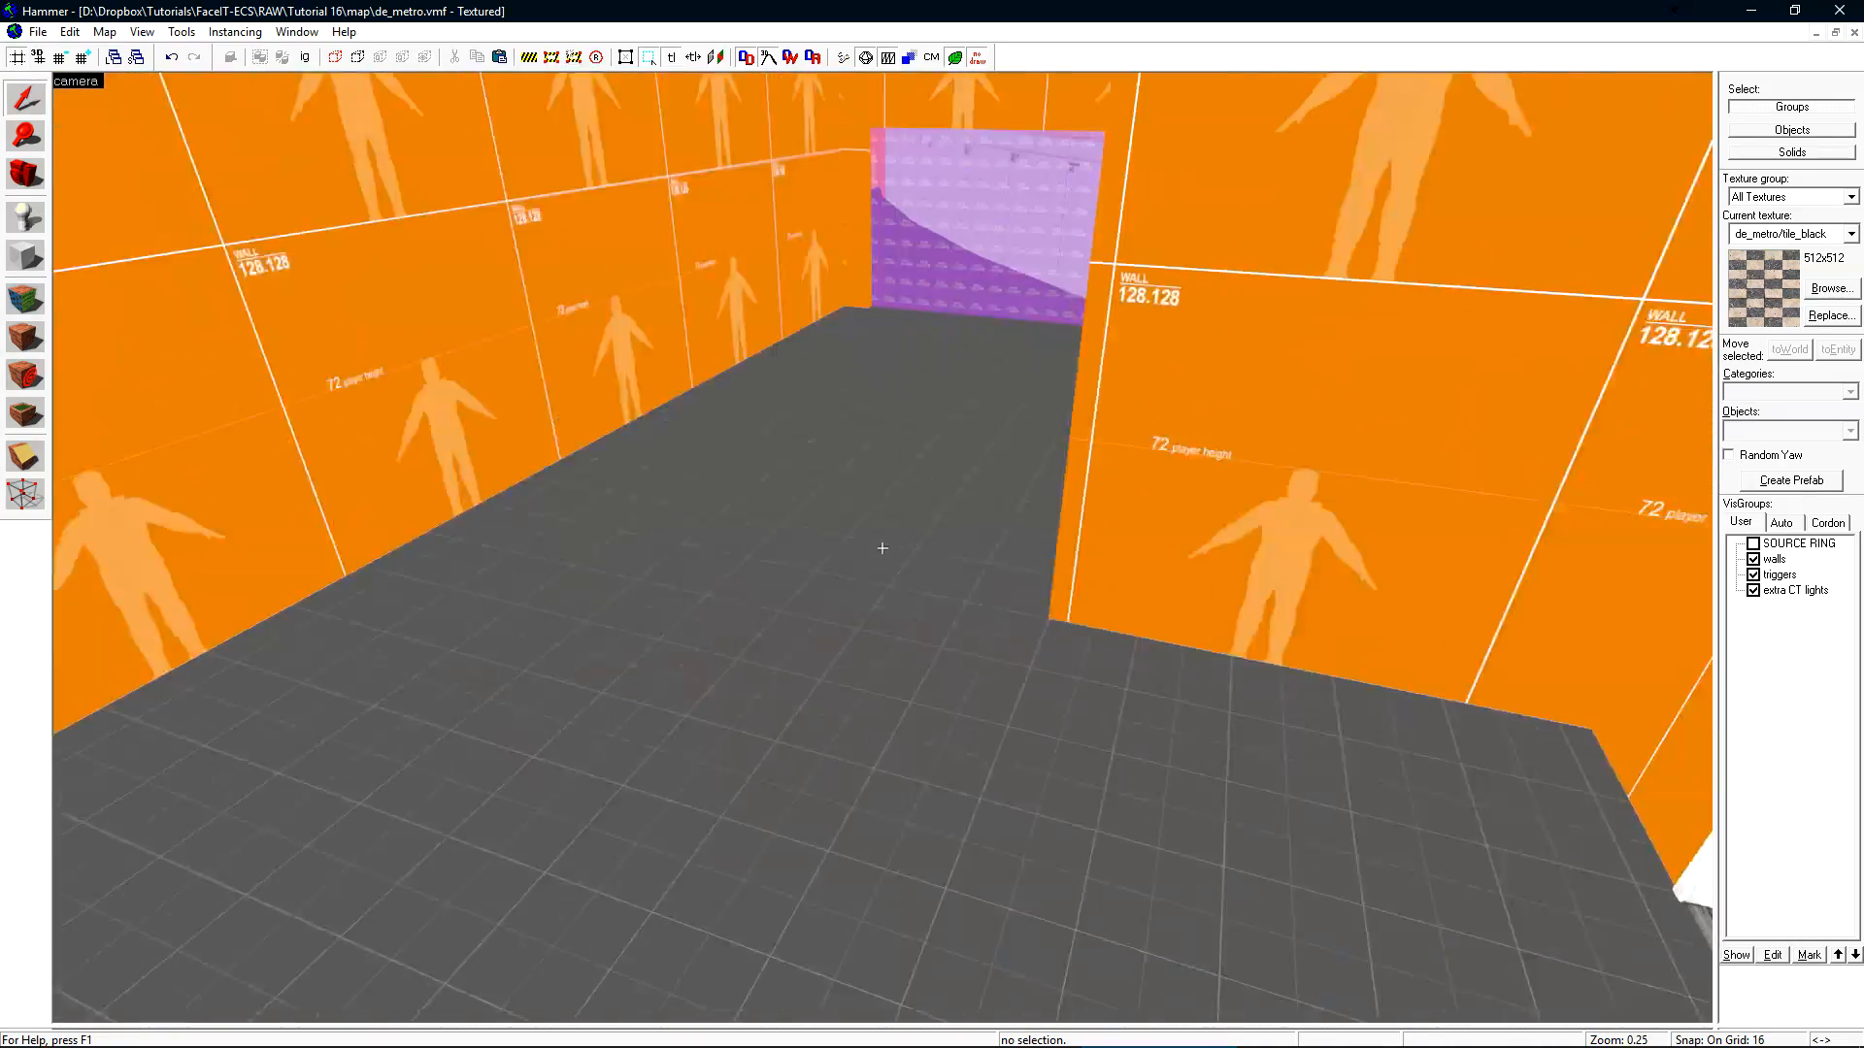
pyautogui.press('z')
pyautogui.hotkey('ctrl', 'v')
pyautogui.press('z')
pyautogui.press('w')
pyautogui.press('w')
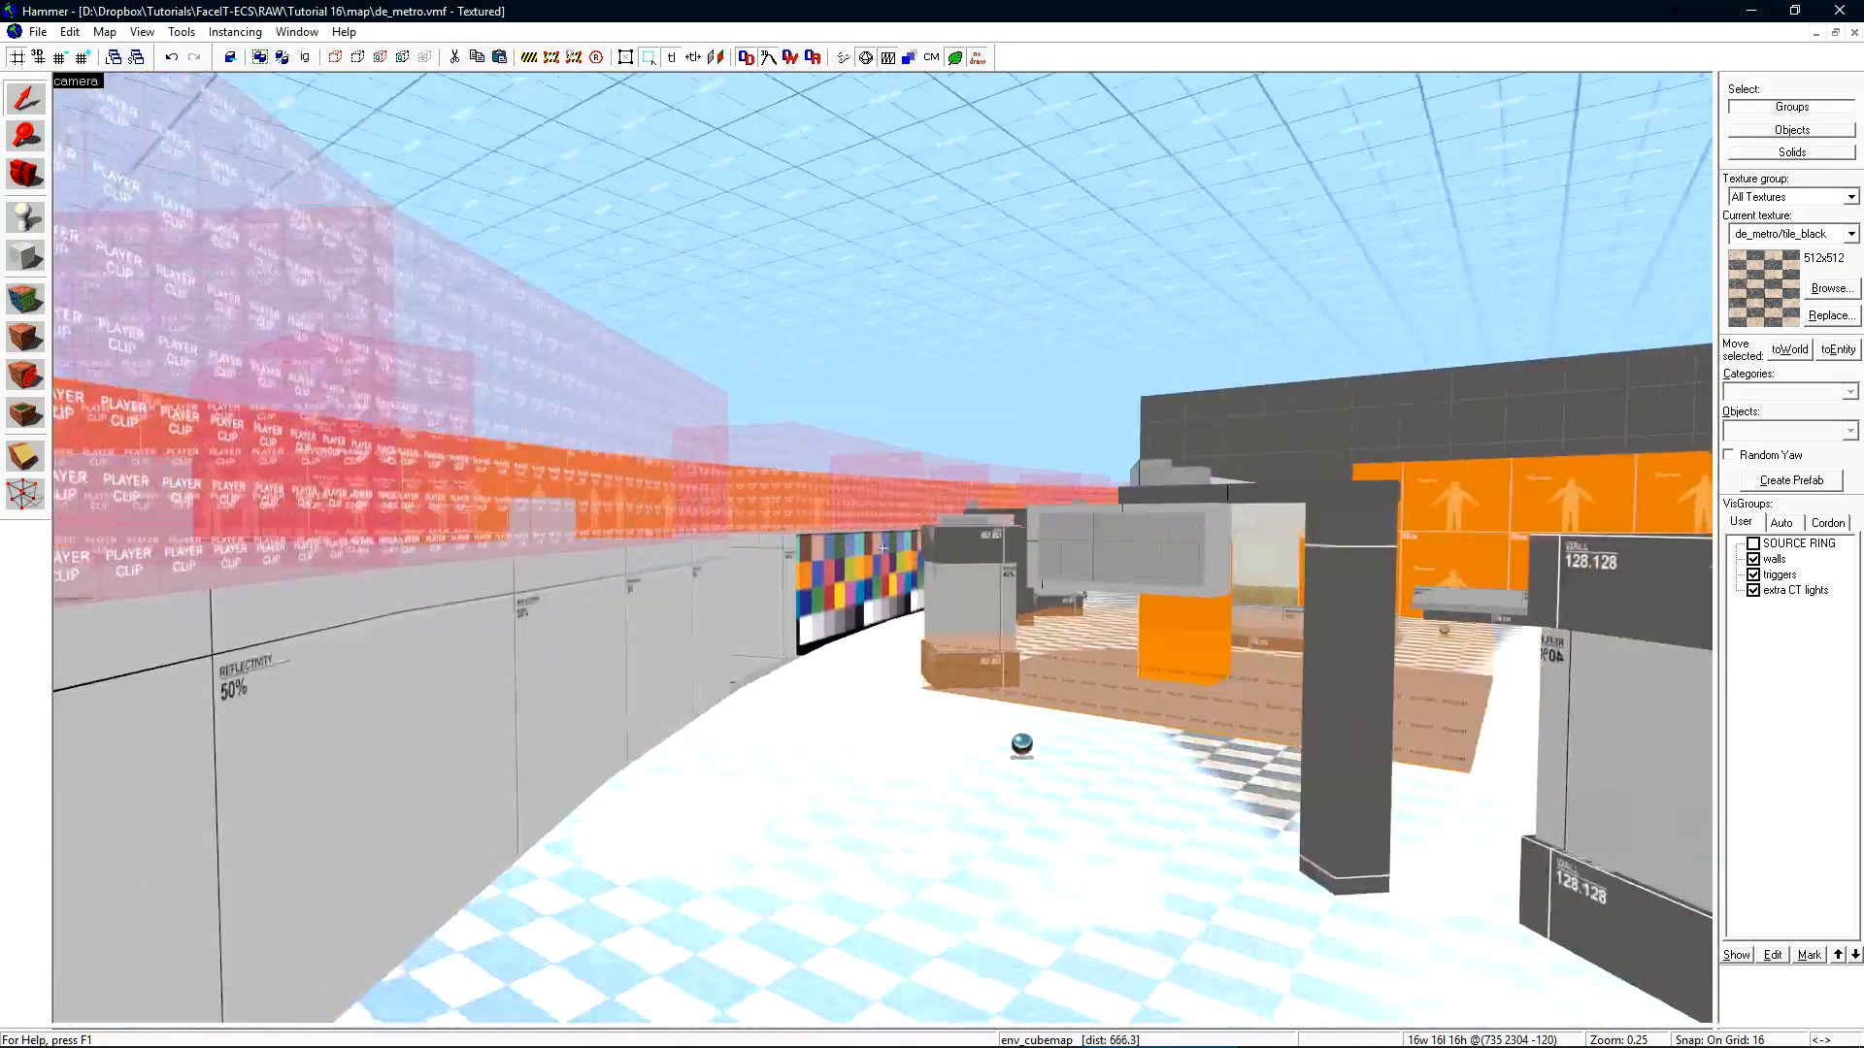
pyautogui.press('z')
pyautogui.hotkey('ctrl', 'v')
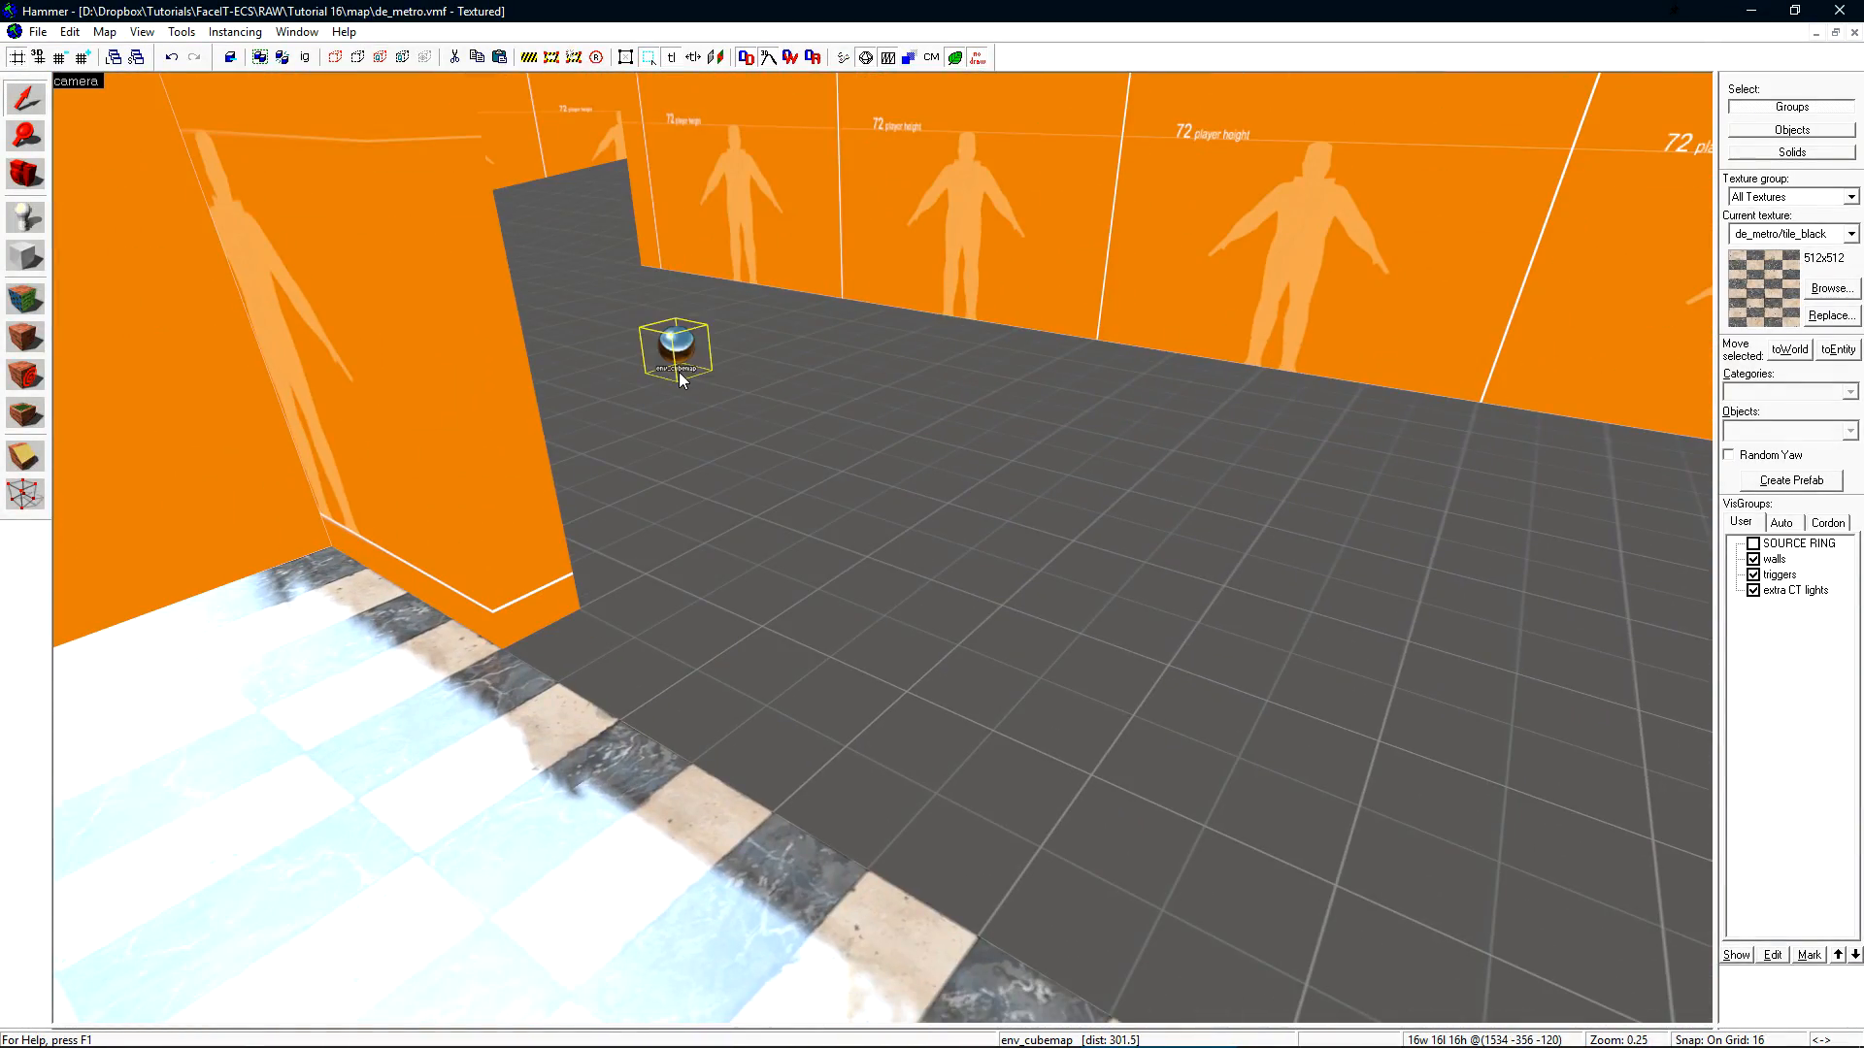
# - Select the env_cubemap beside the curved brick wall and centre the 2D views on it in the four-view layout
pyautogui.press('z')
pyautogui.press('s')
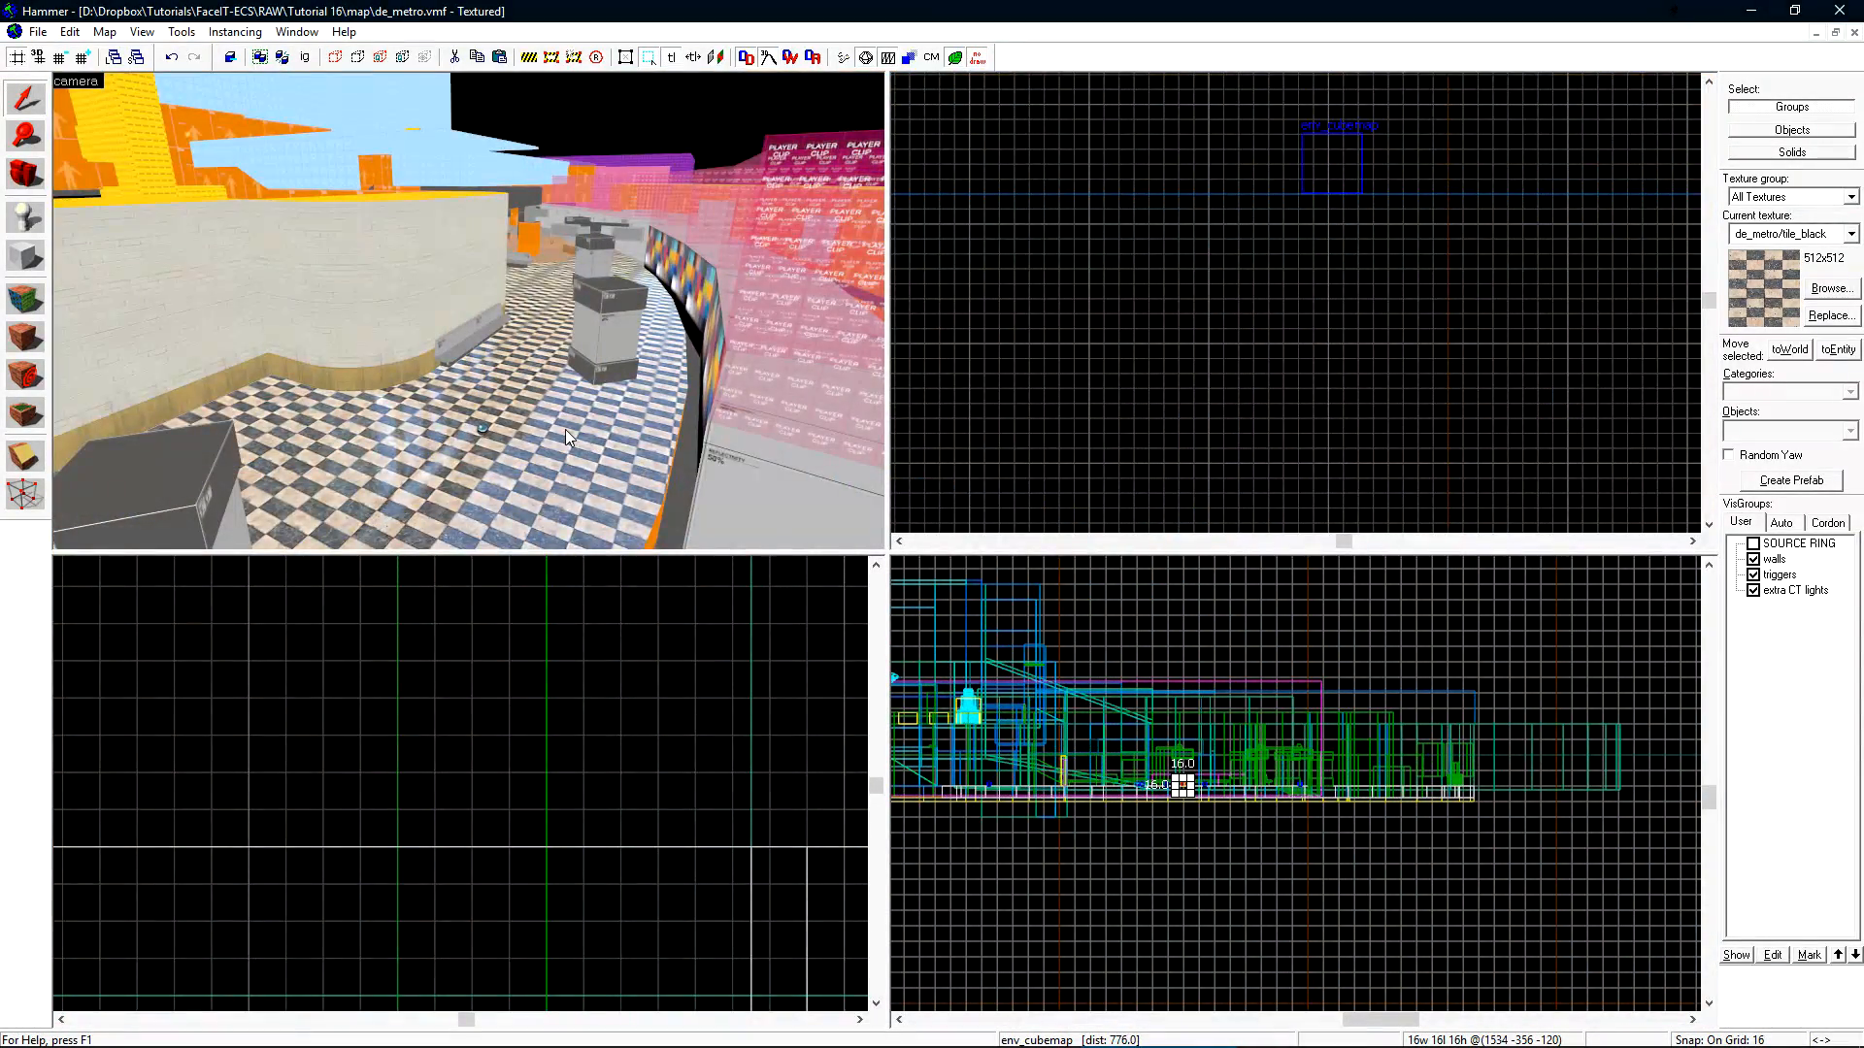
pyautogui.press('w')
pyautogui.click(489, 493)
pyautogui.hotkey('ctrl', 'e')
pyautogui.scroll(5, 380, 755)
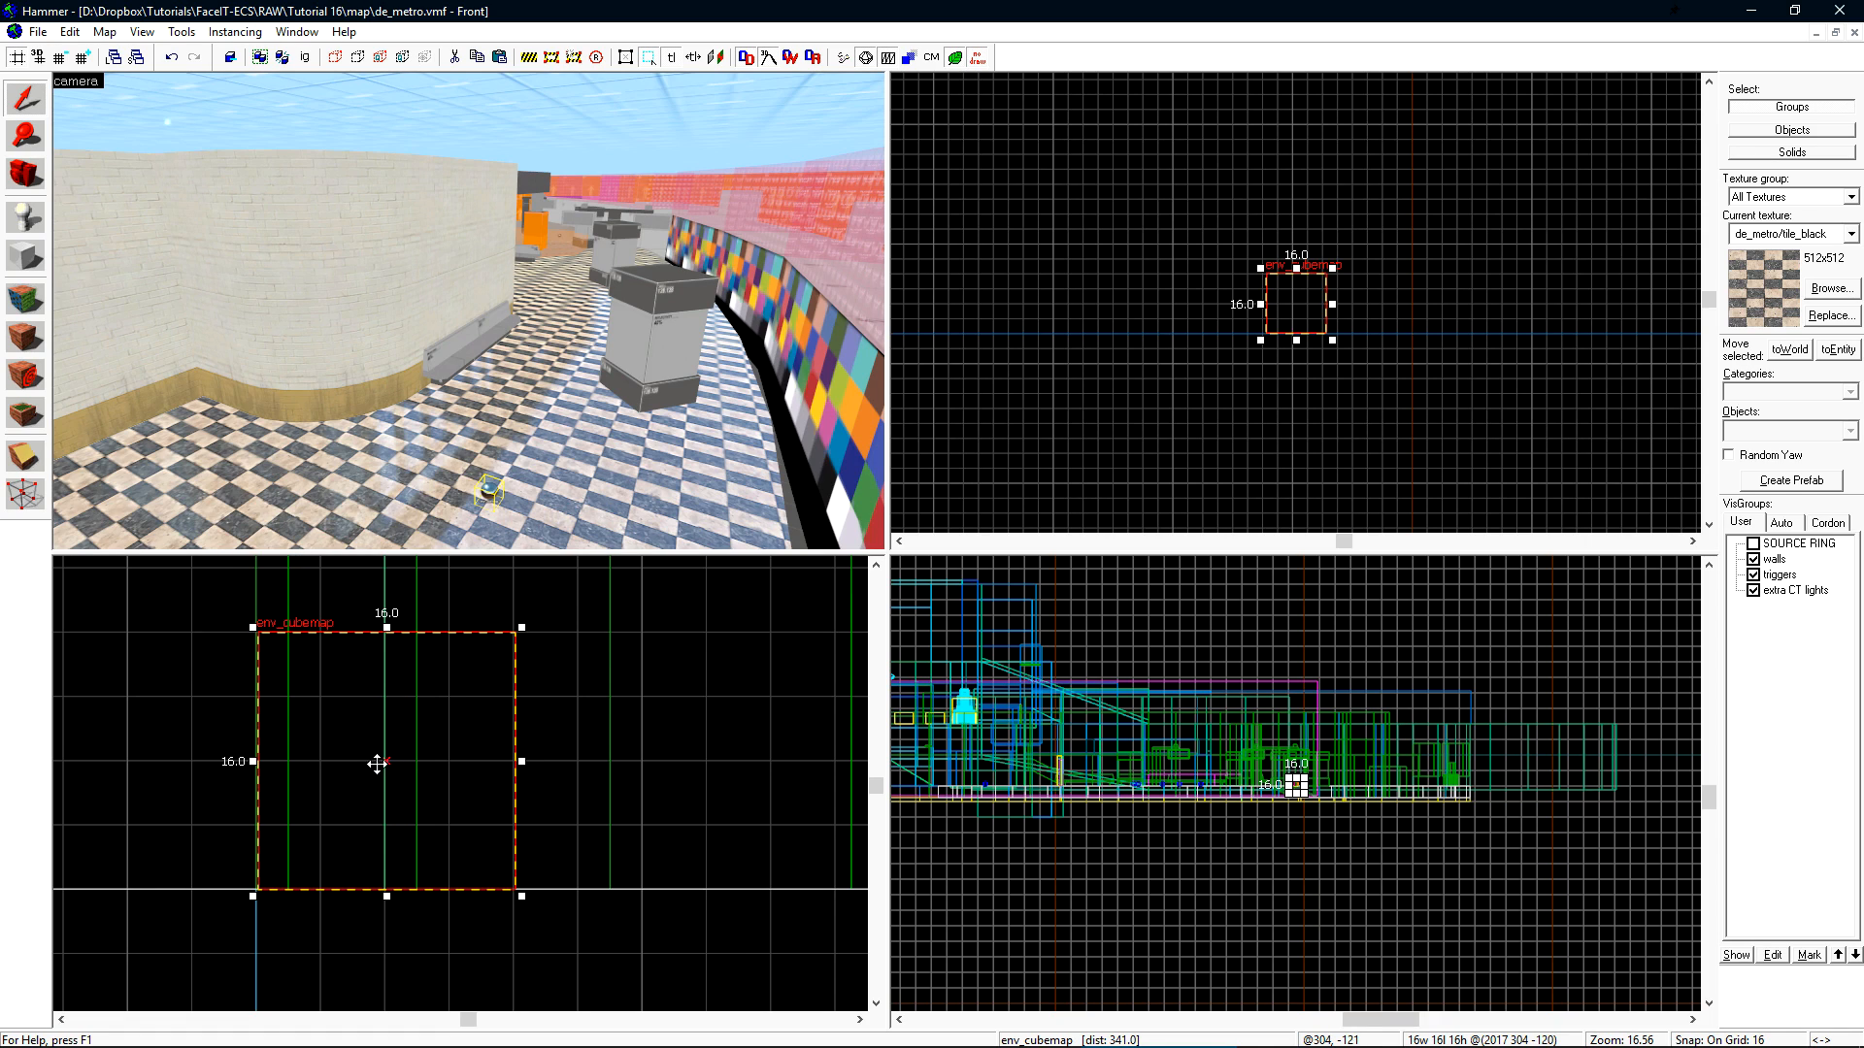
# - Select every env_cubemap listed in the Entity Report and close the report
pyautogui.click(103, 31)
pyautogui.click(181, 169)
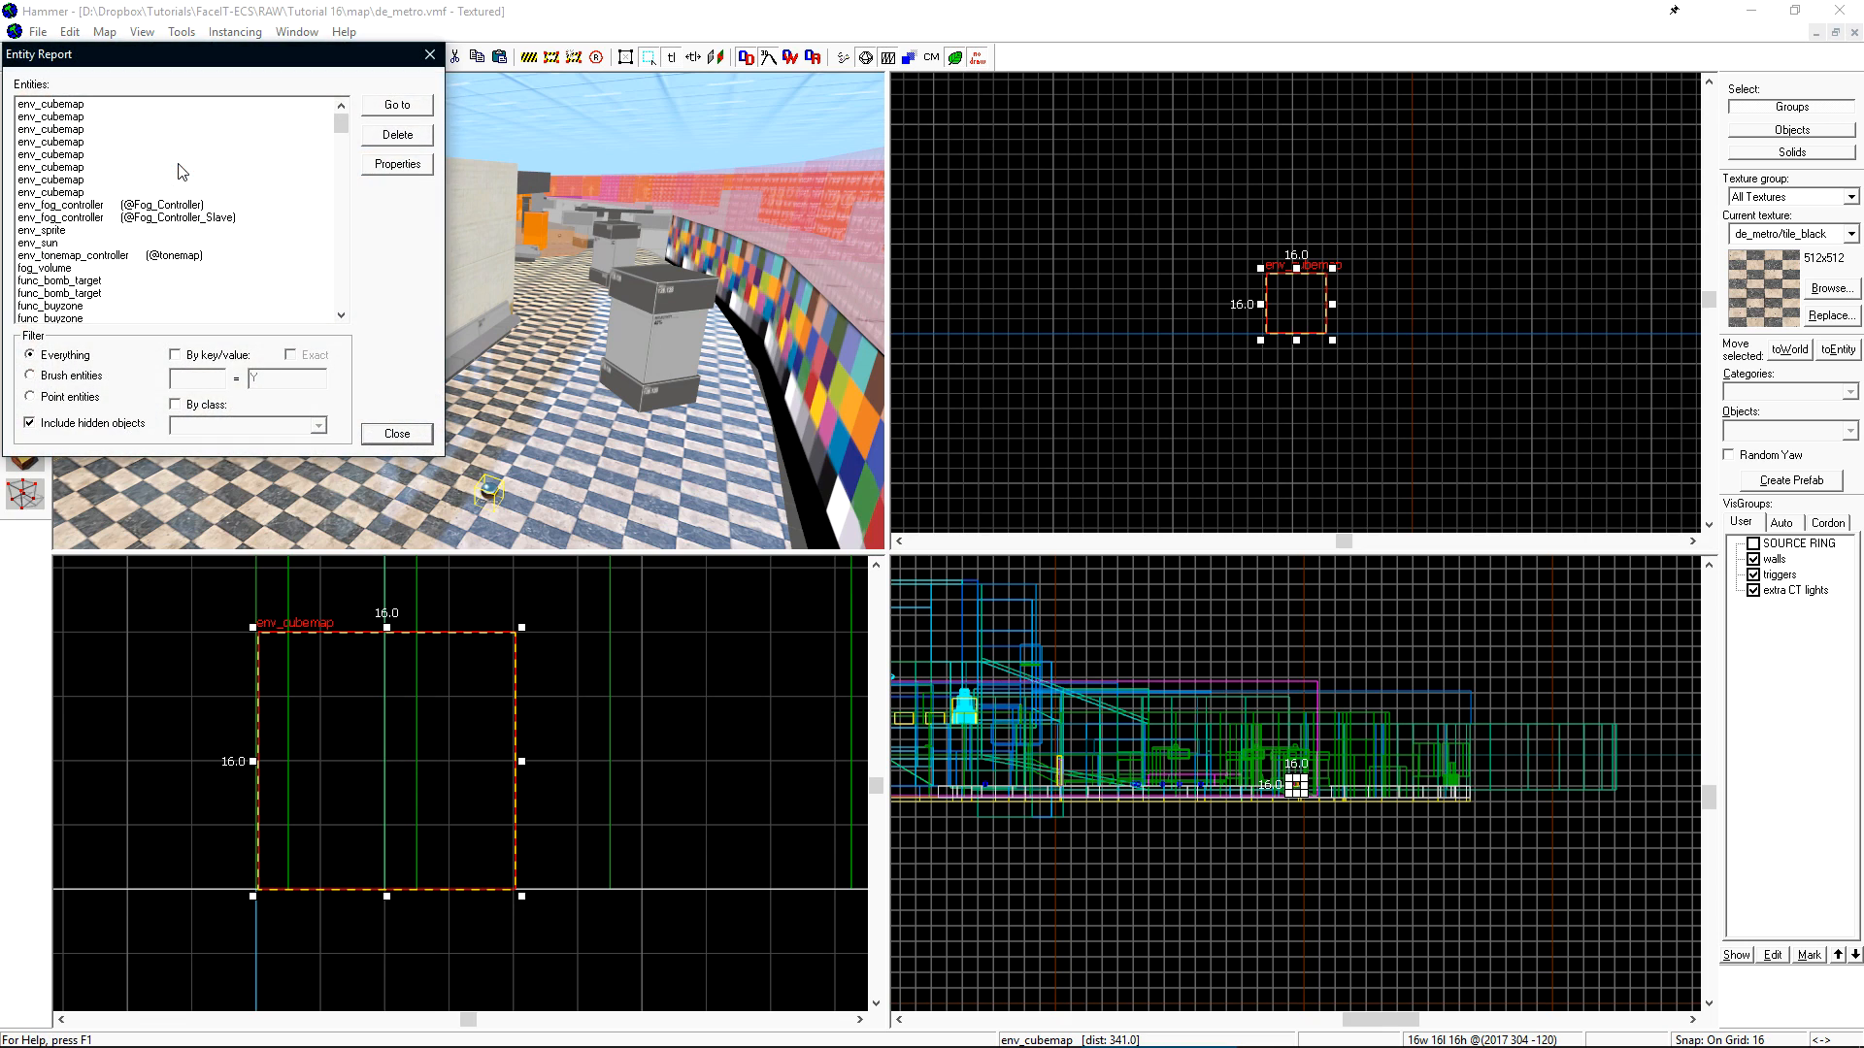
pyautogui.click(78, 192)
pyautogui.keyDown('shift'); pyautogui.click(78, 103); pyautogui.keyUp('shift')
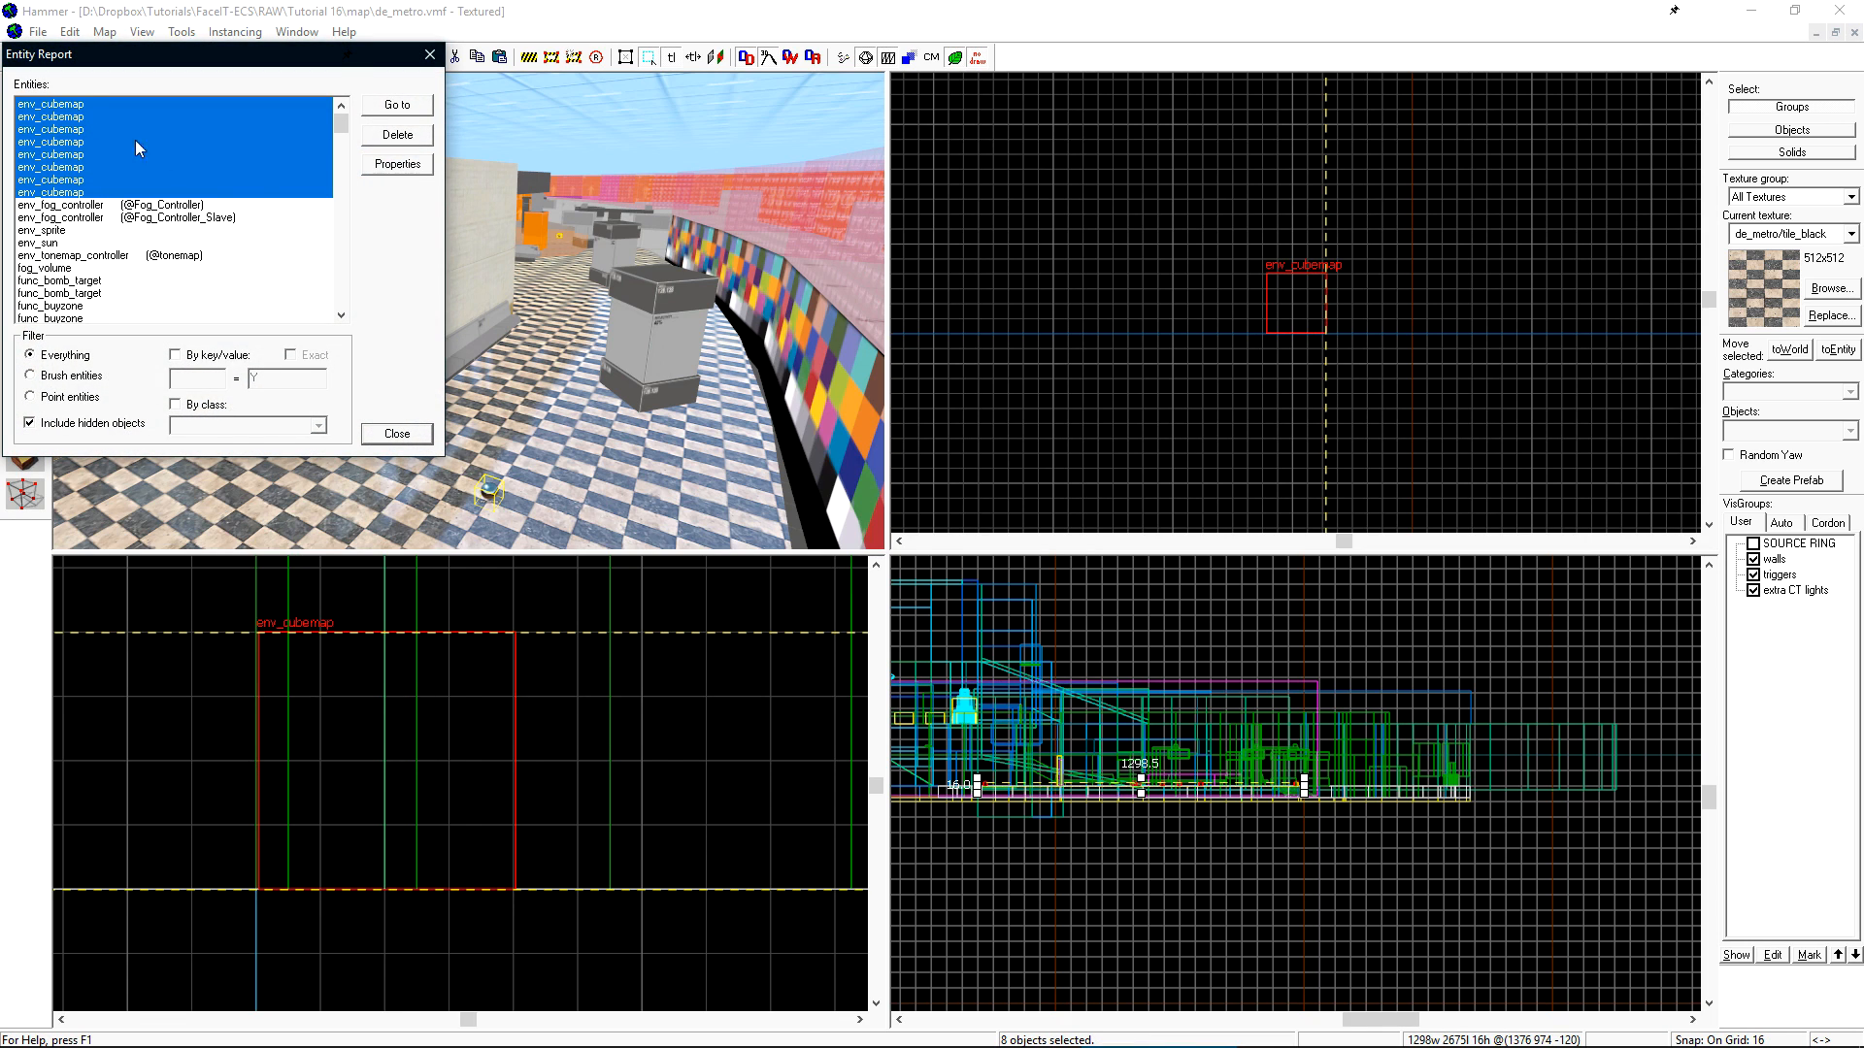
pyautogui.click(430, 54)
# - Raise all selected env_cubemaps together to Z -64 with the Transformation tool's Move mode
pyautogui.hotkey('ctrl', 'm')
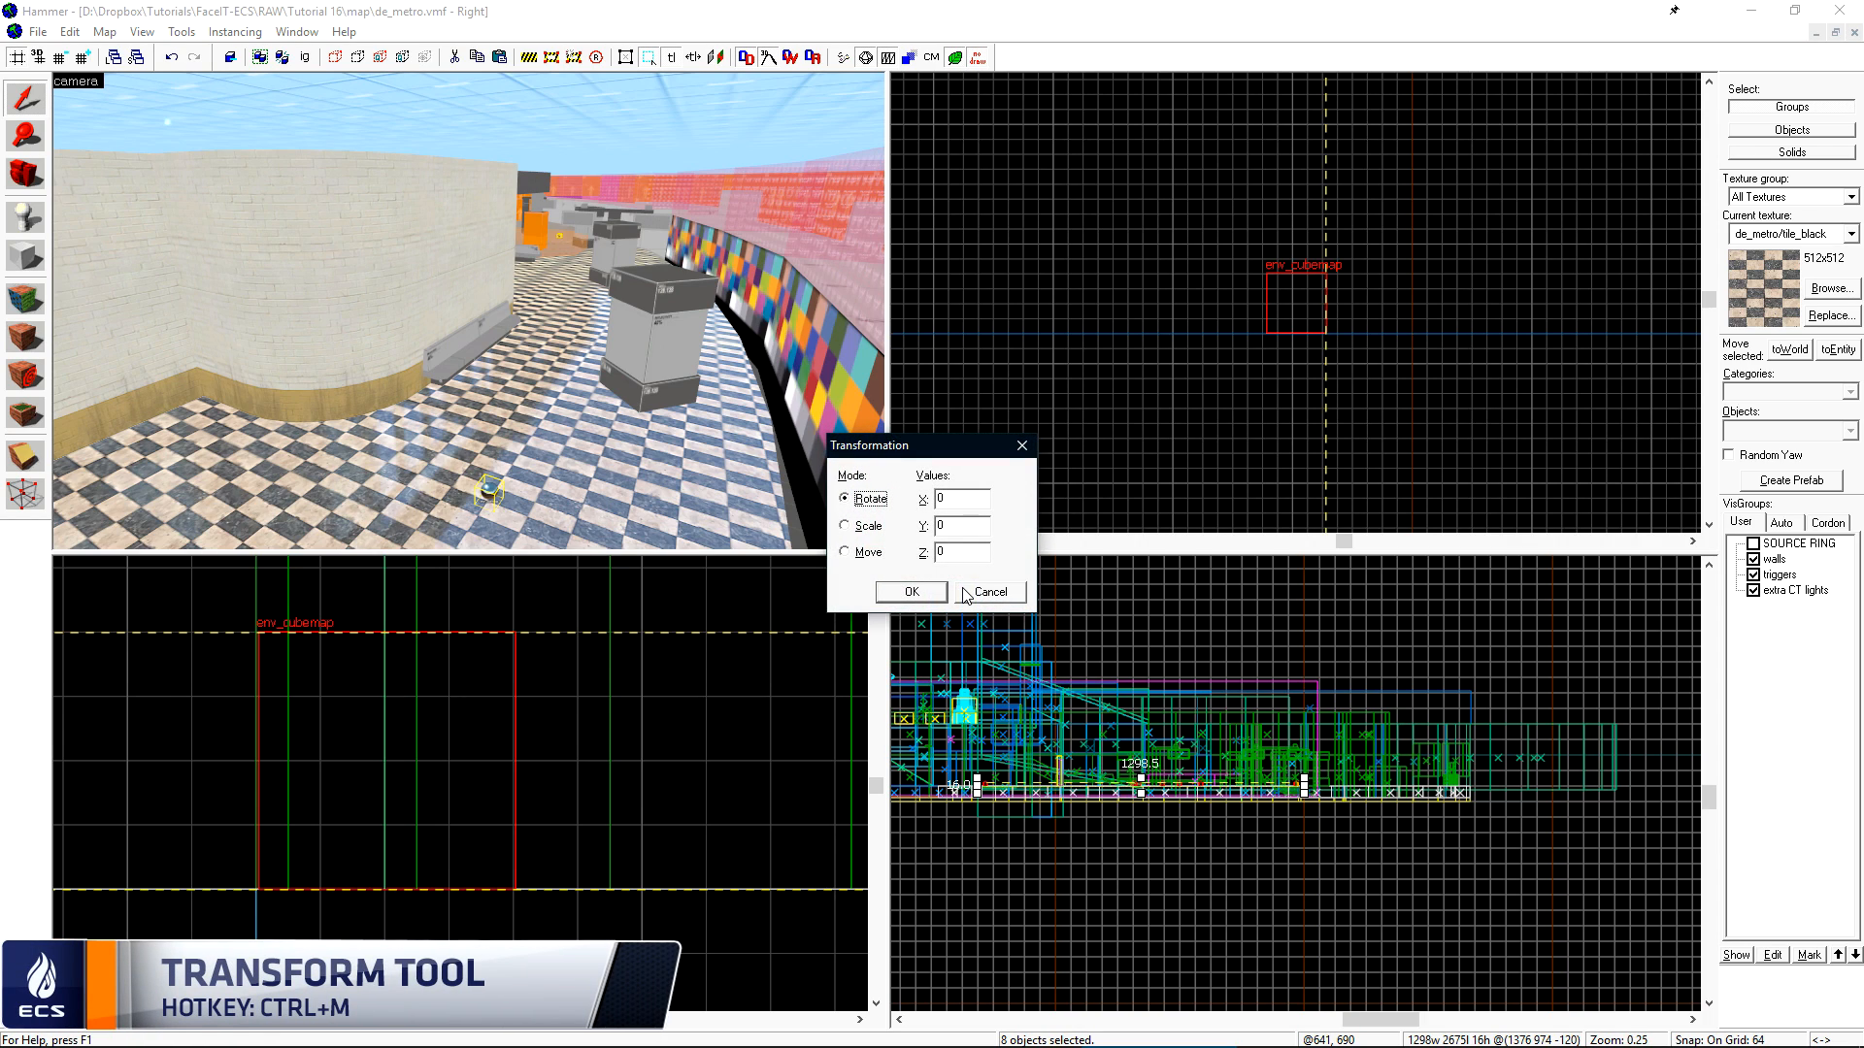
pyautogui.click(860, 552)
pyautogui.click(911, 594)
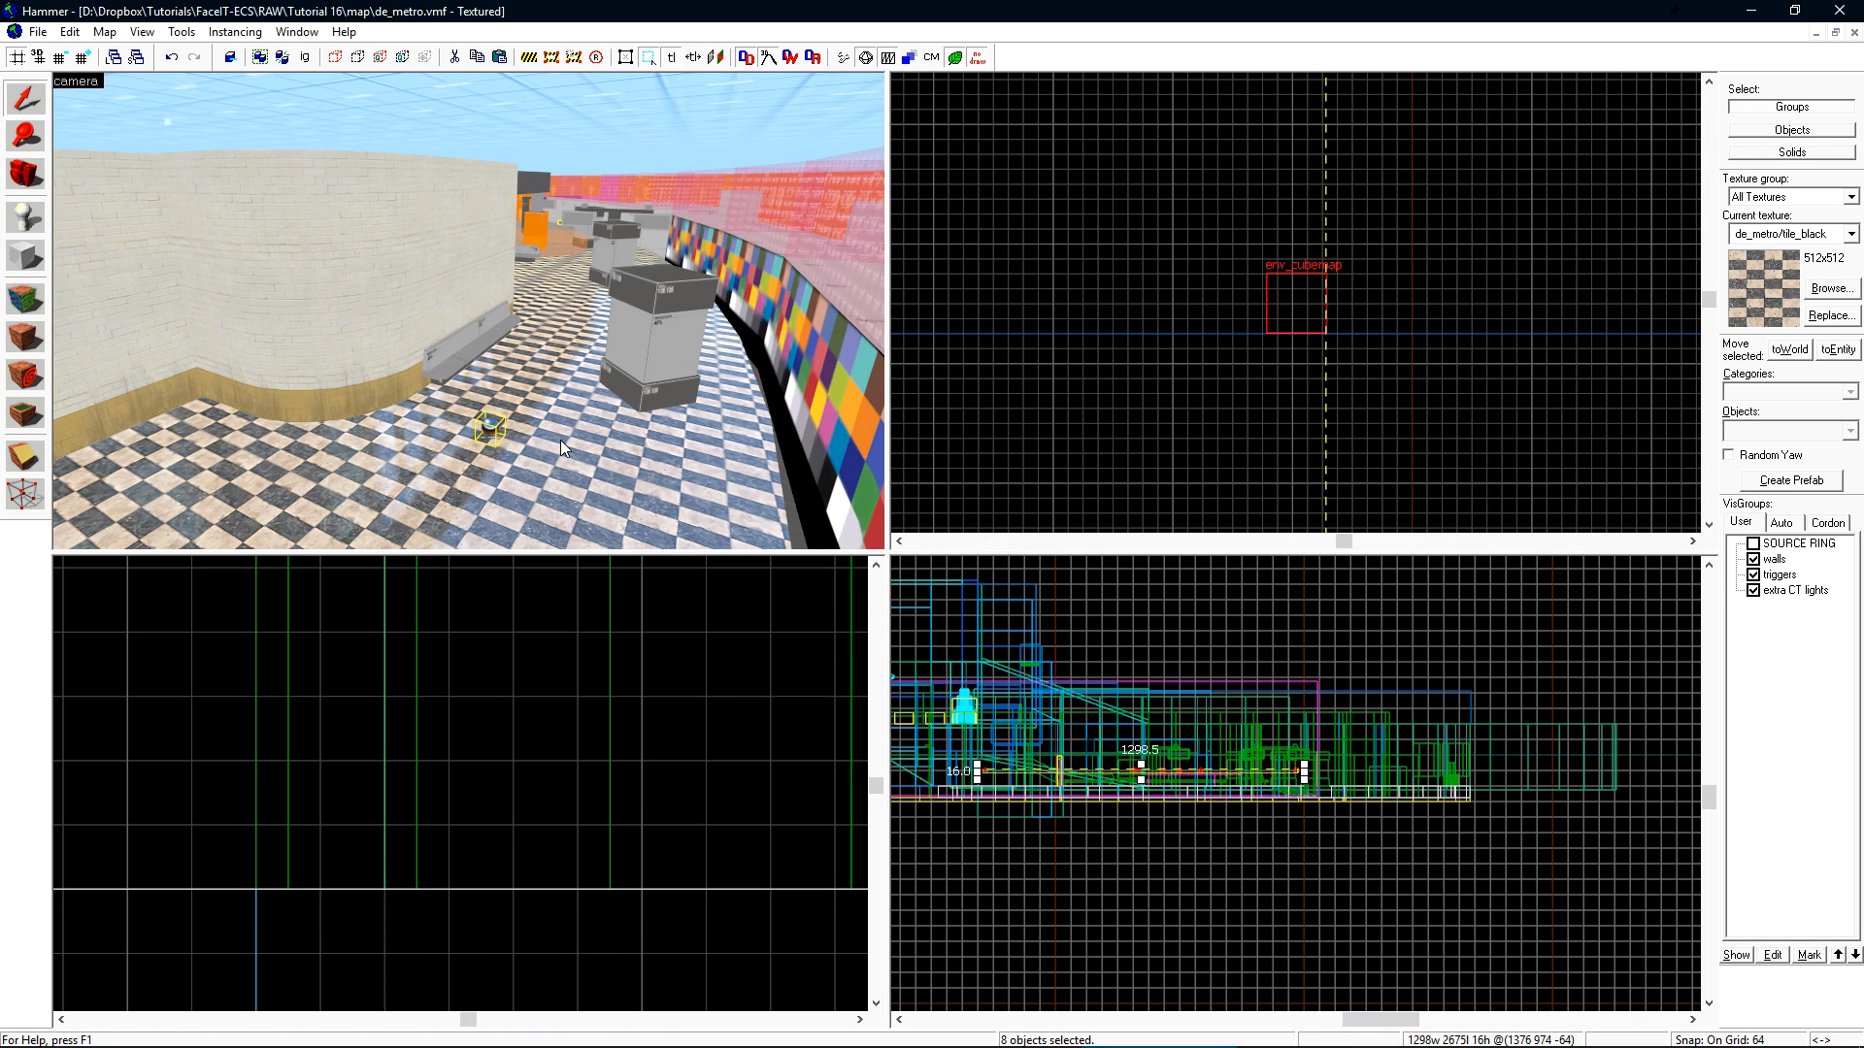
# - Place an info_player_terrorist beside the raised env_cubemap to compare eye height, and delete it
pyautogui.hotkey('shift', 'e')
pyautogui.click(542, 479)
pyautogui.press('z')
pyautogui.press('w')
pyautogui.press('z')
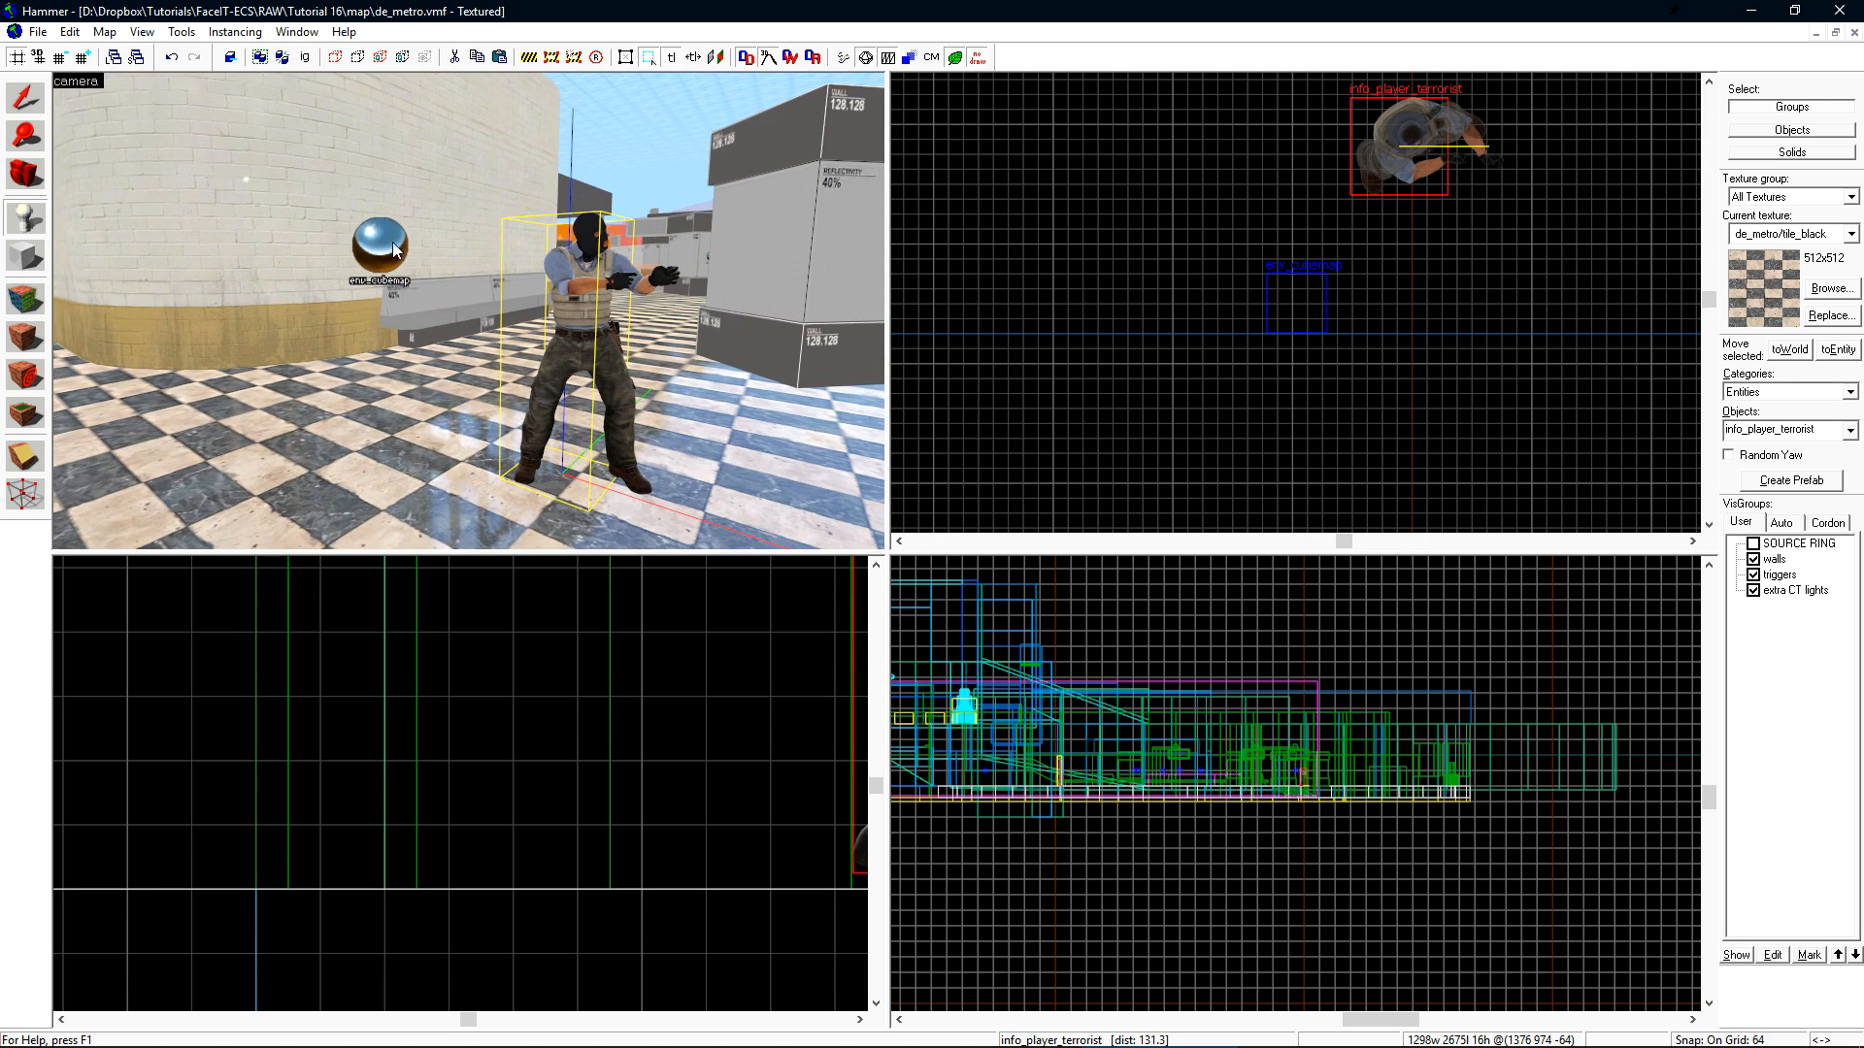
pyautogui.press('Delete')
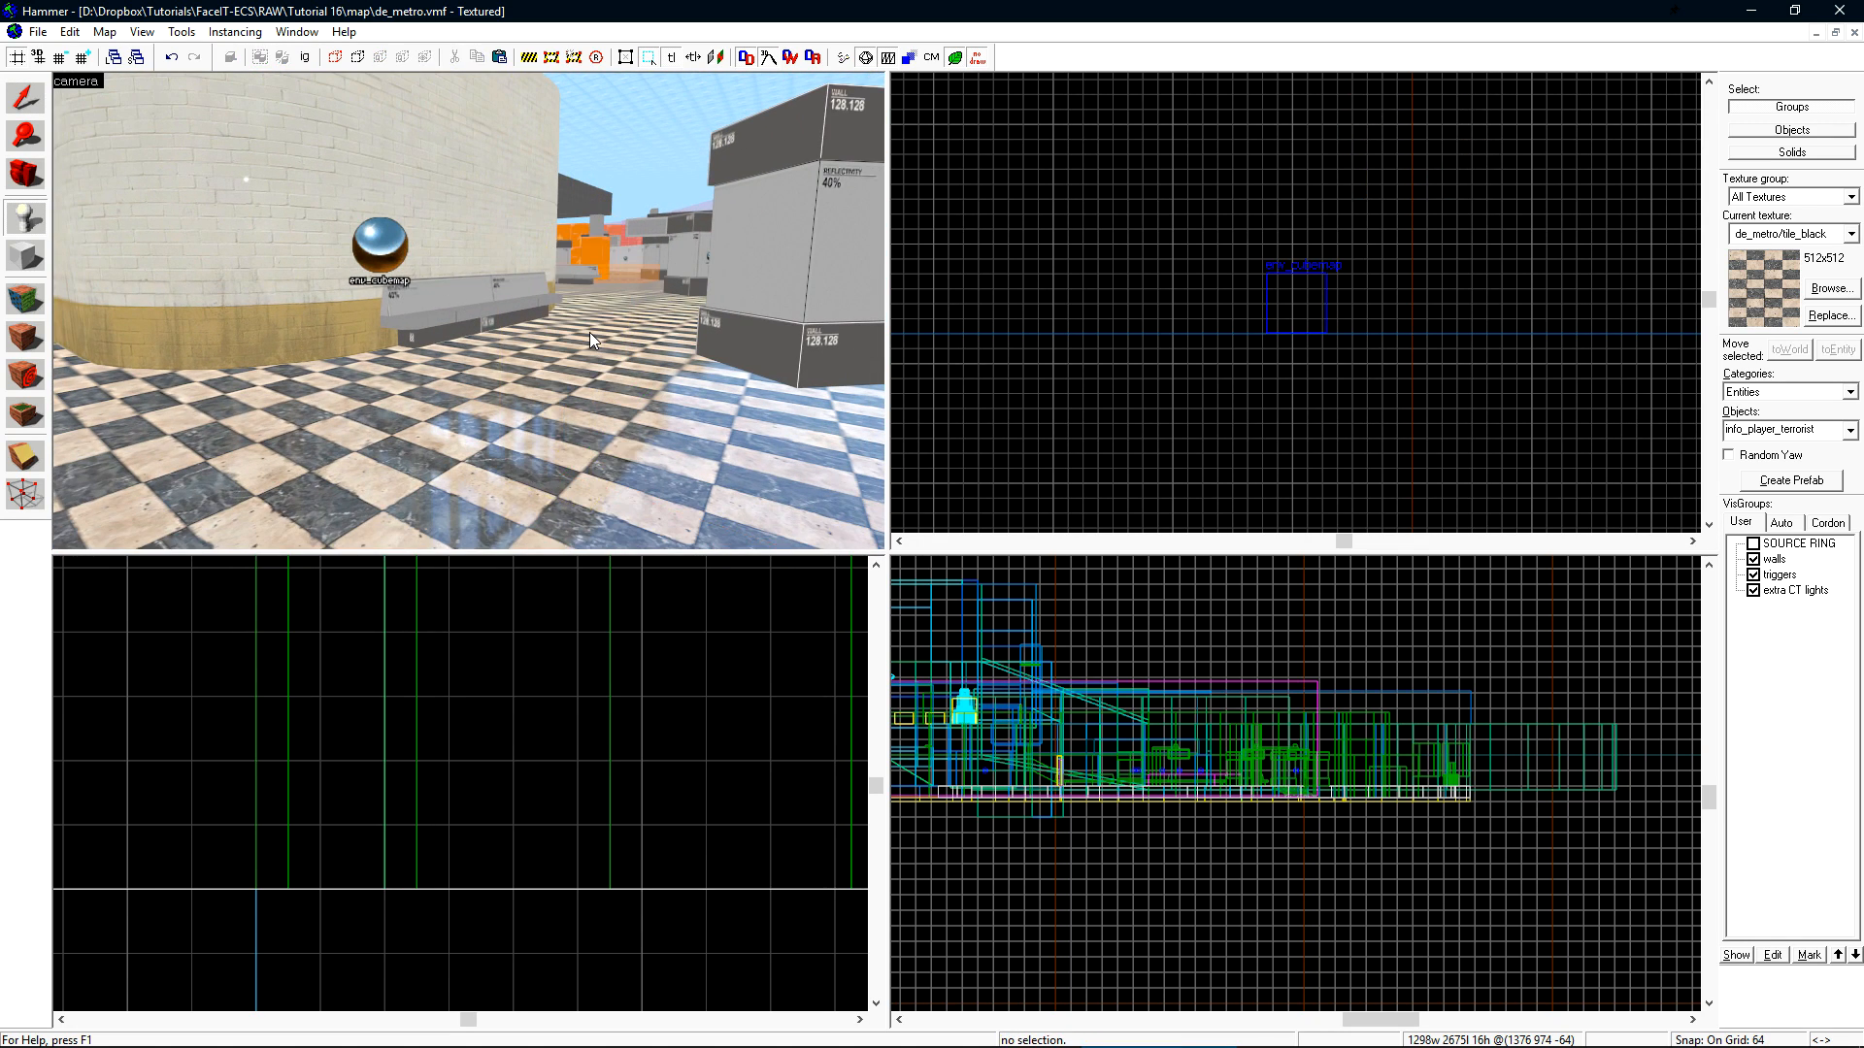
# - Run de_metro in Counter-Strike: Global Offensive and execute the buildcubemaps console command
pyautogui.click(841, 60)
pyautogui.click(1077, 650)
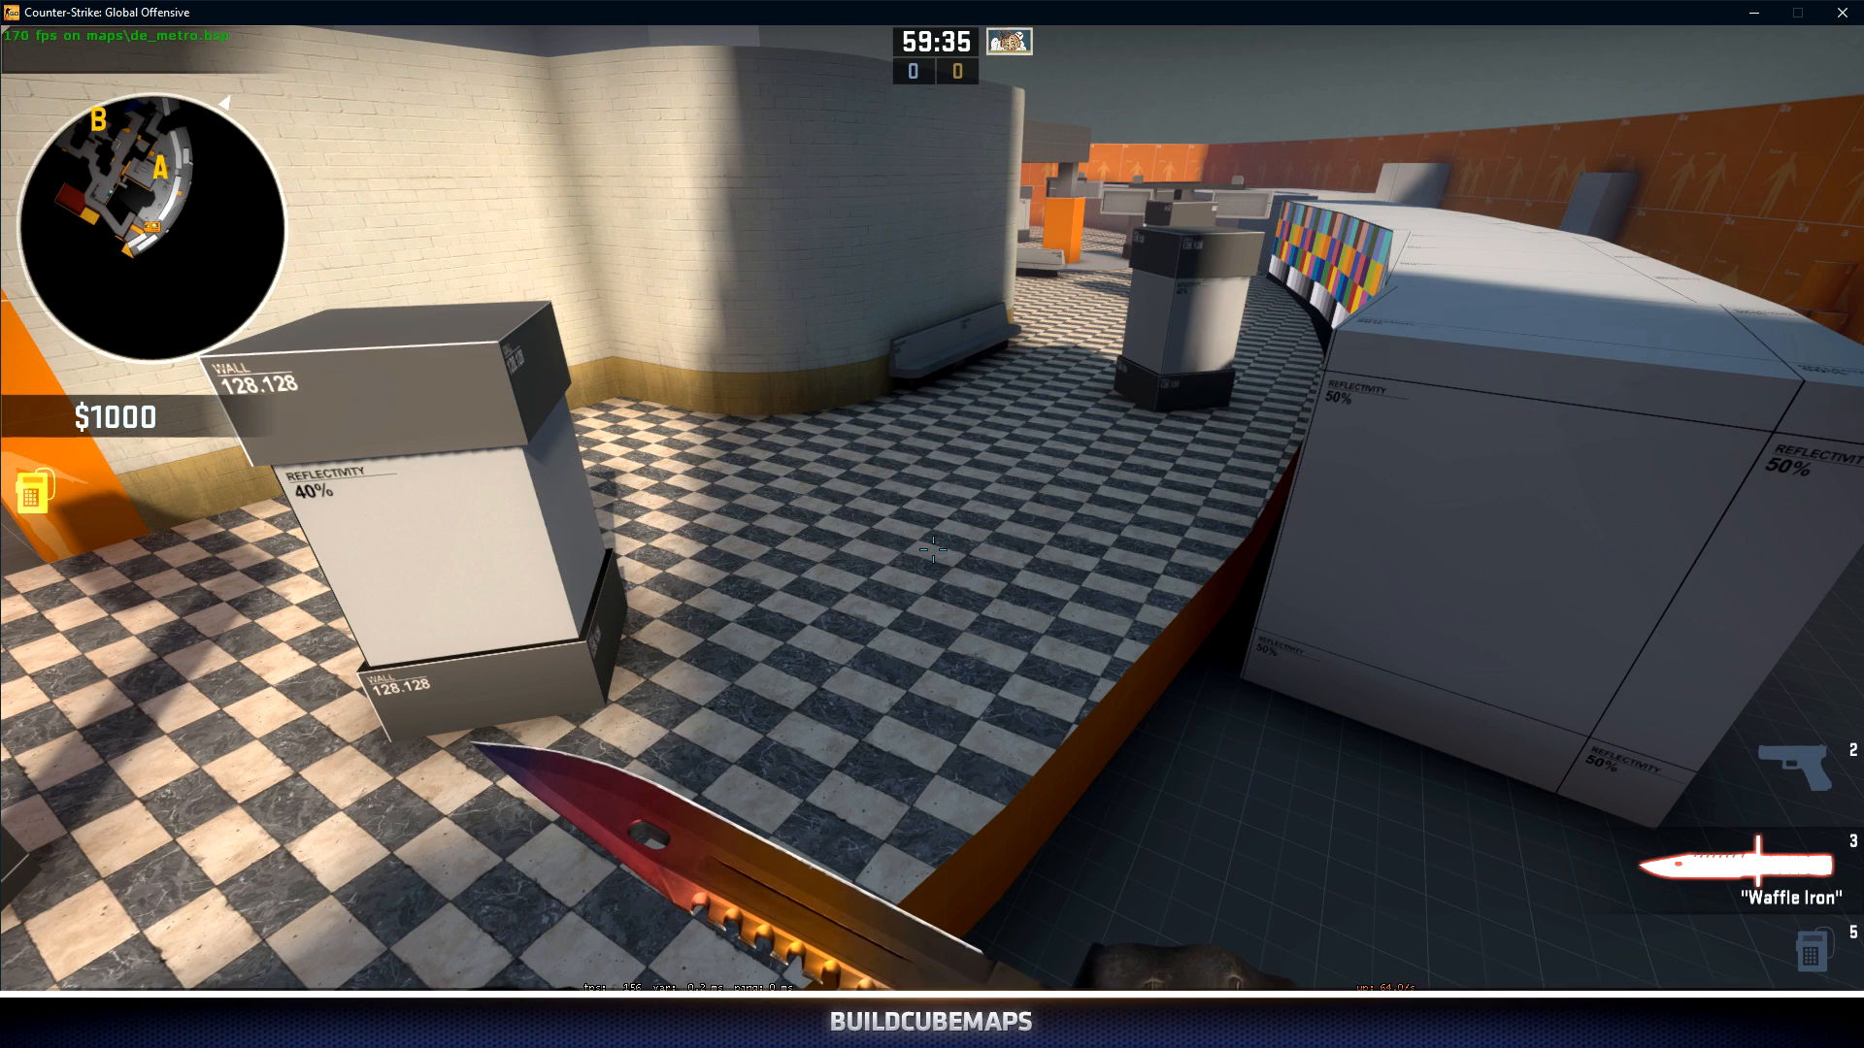
pyautogui.press('`')
pyautogui.write('buildcubemaps')
pyautogui.press('Tab')
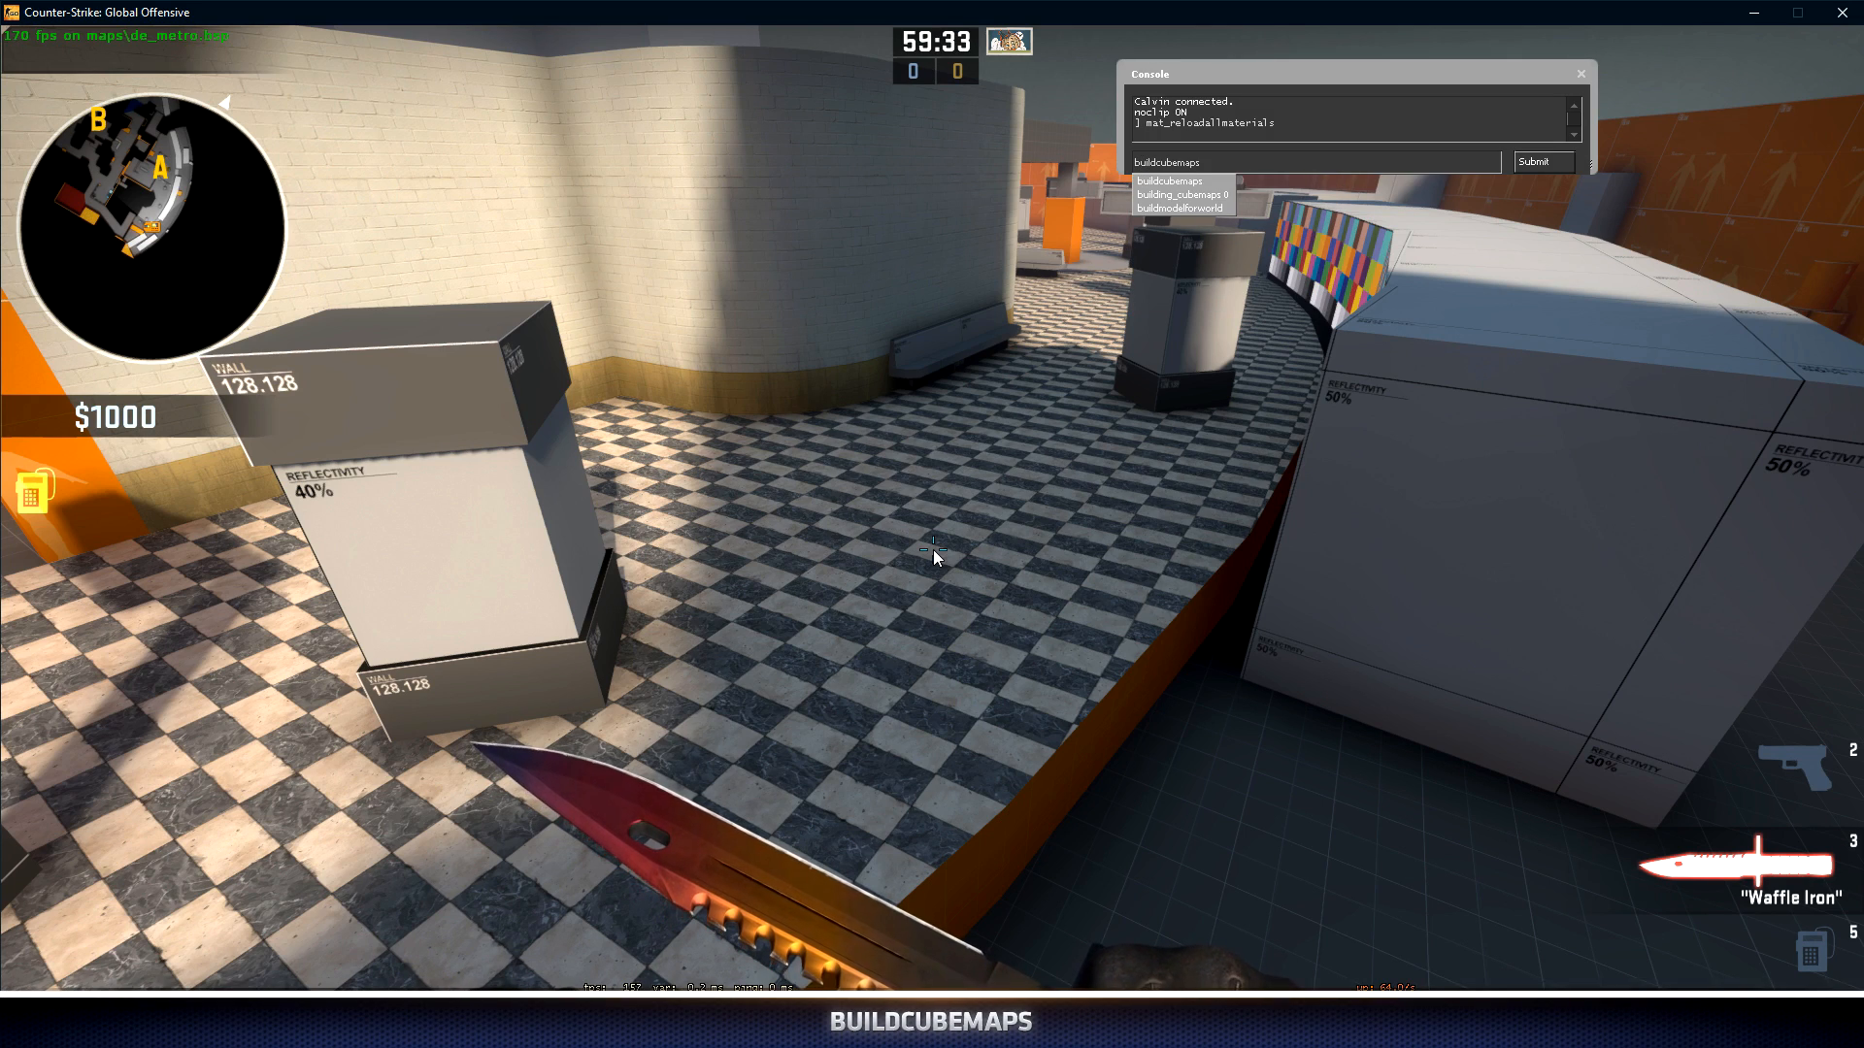
pyautogui.press('Return')
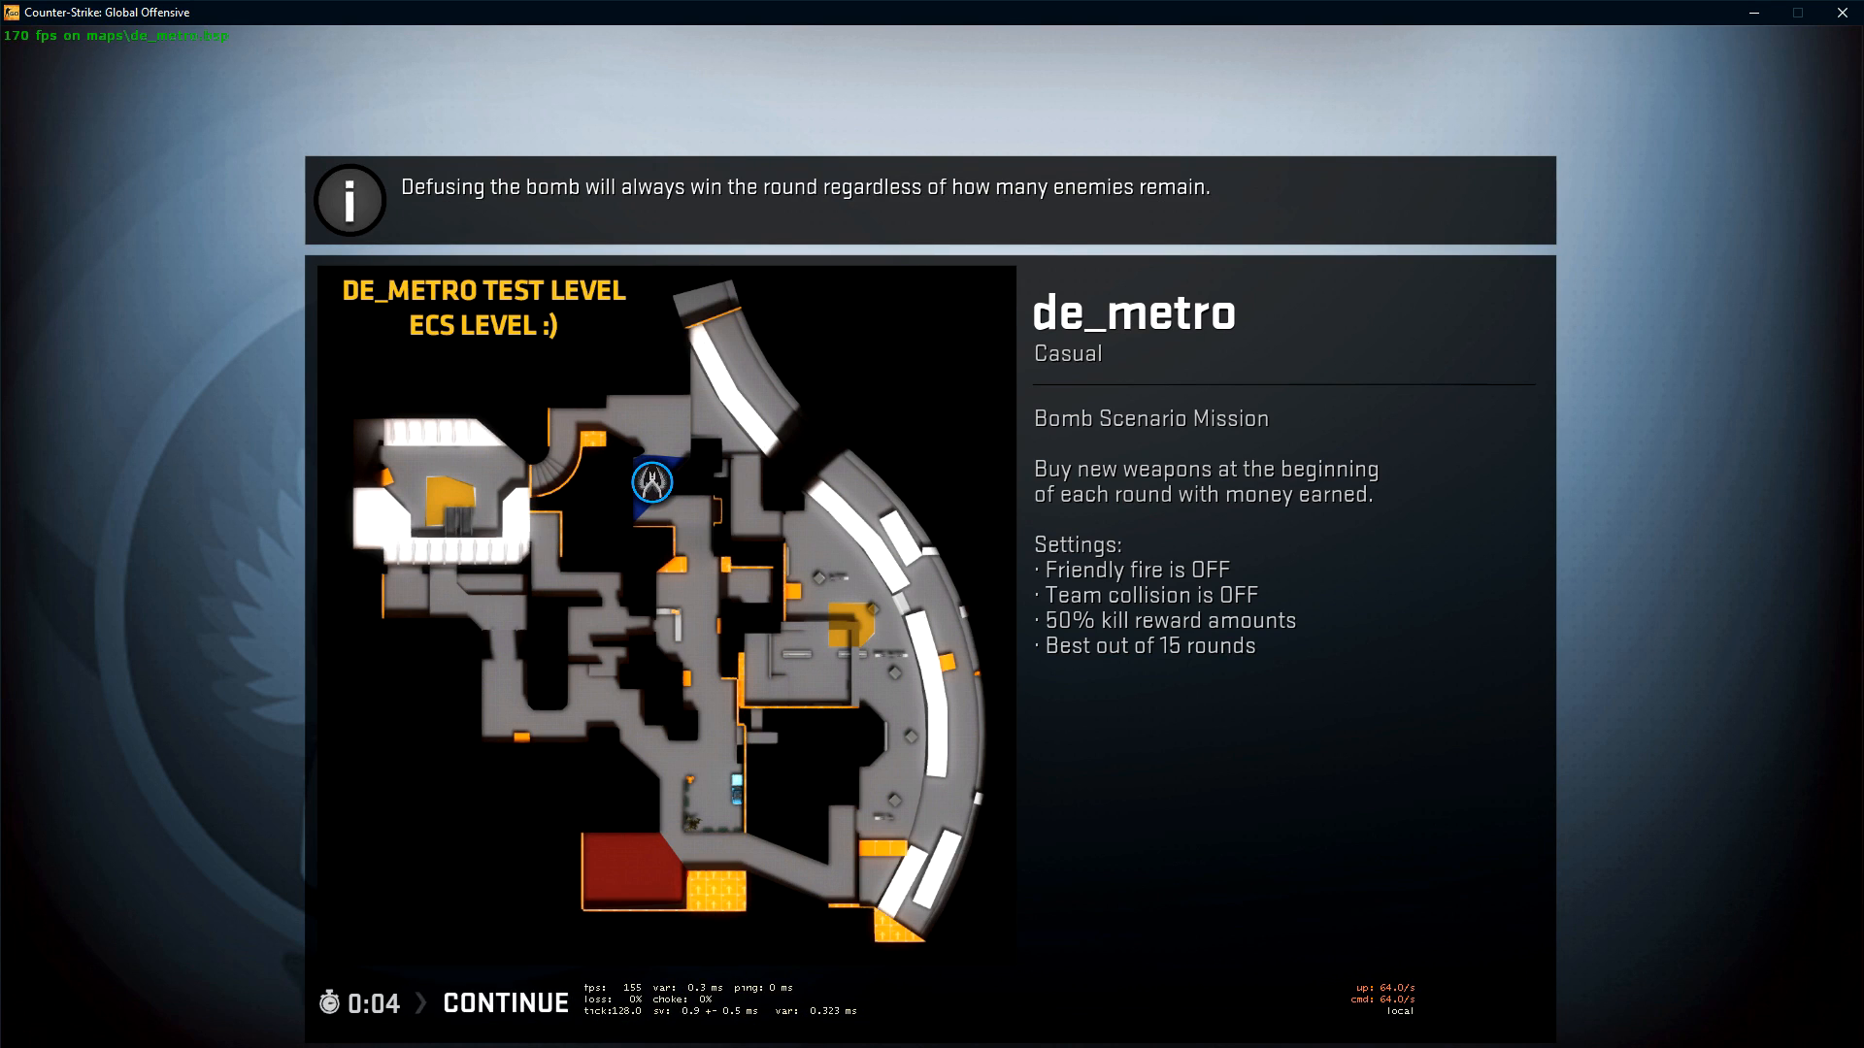
# - Join the reloaded map and examine how the checkered floor reflects the colour-chart wall and pillar
pyautogui.press('space')
pyautogui.click(942, 554)
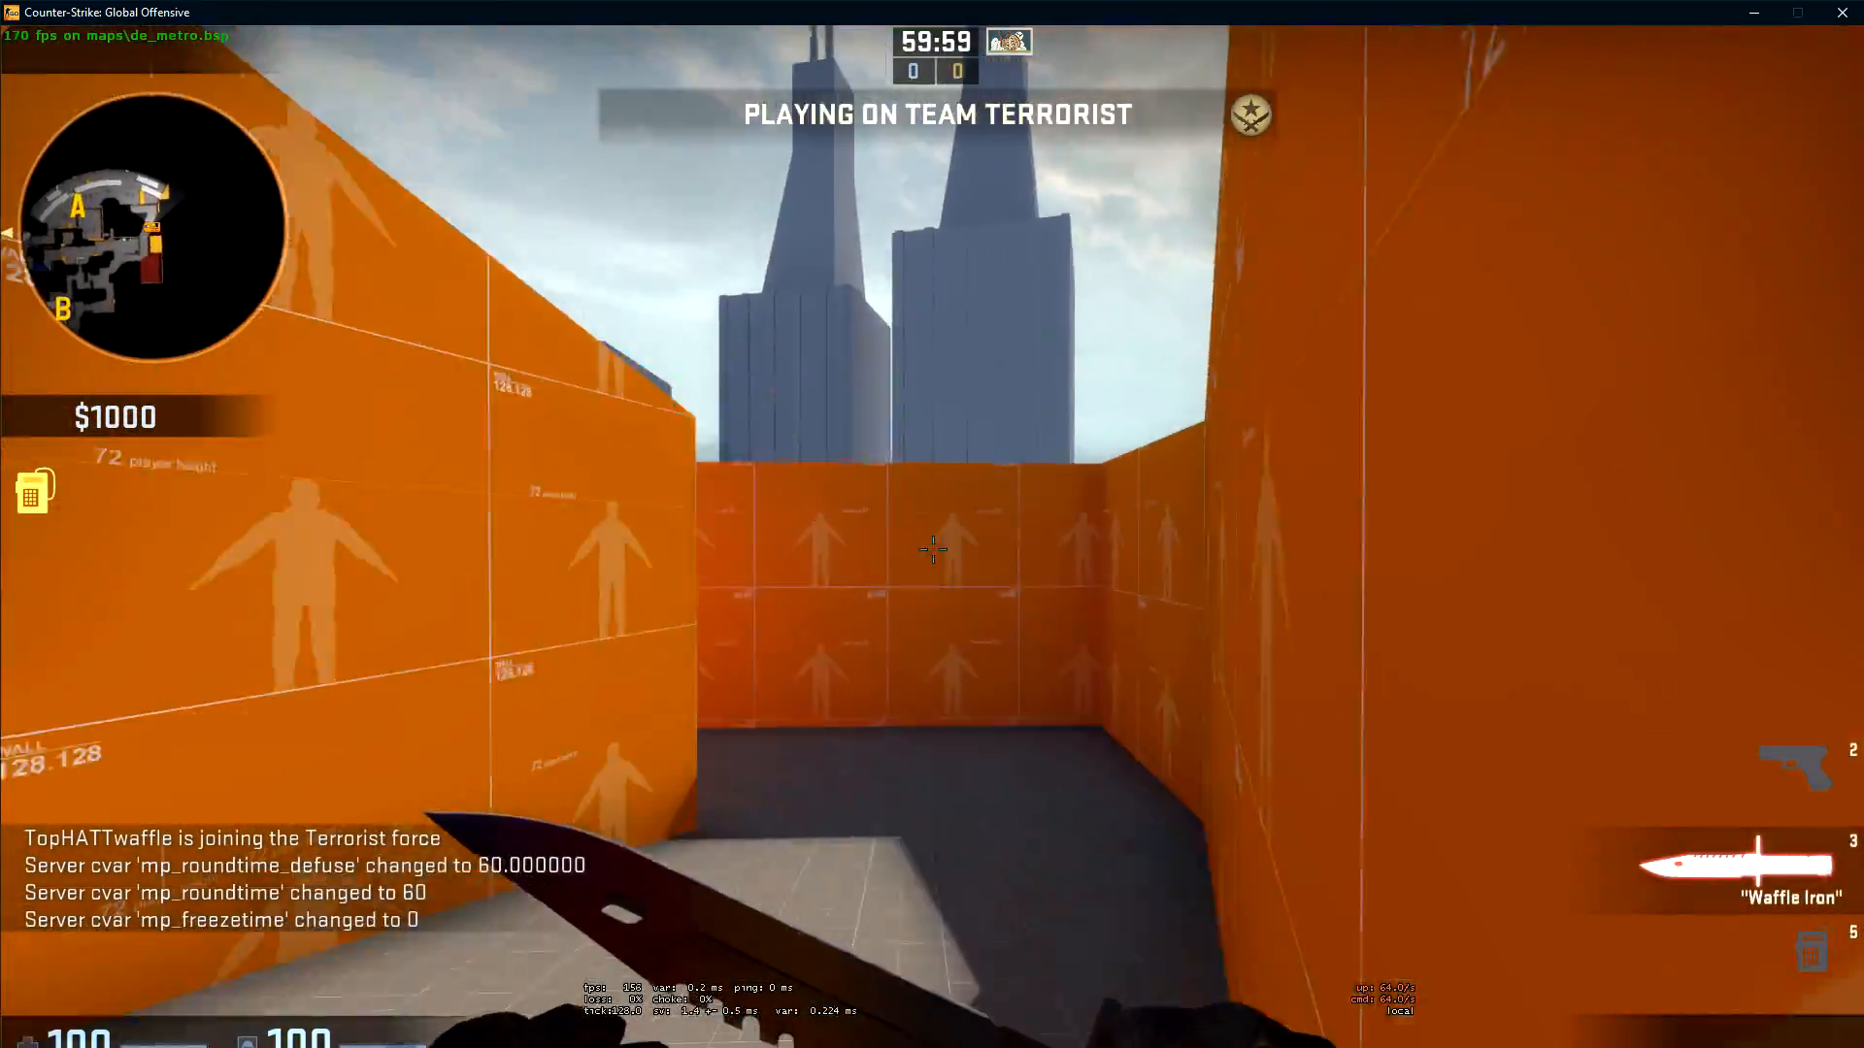
pyautogui.press('w')
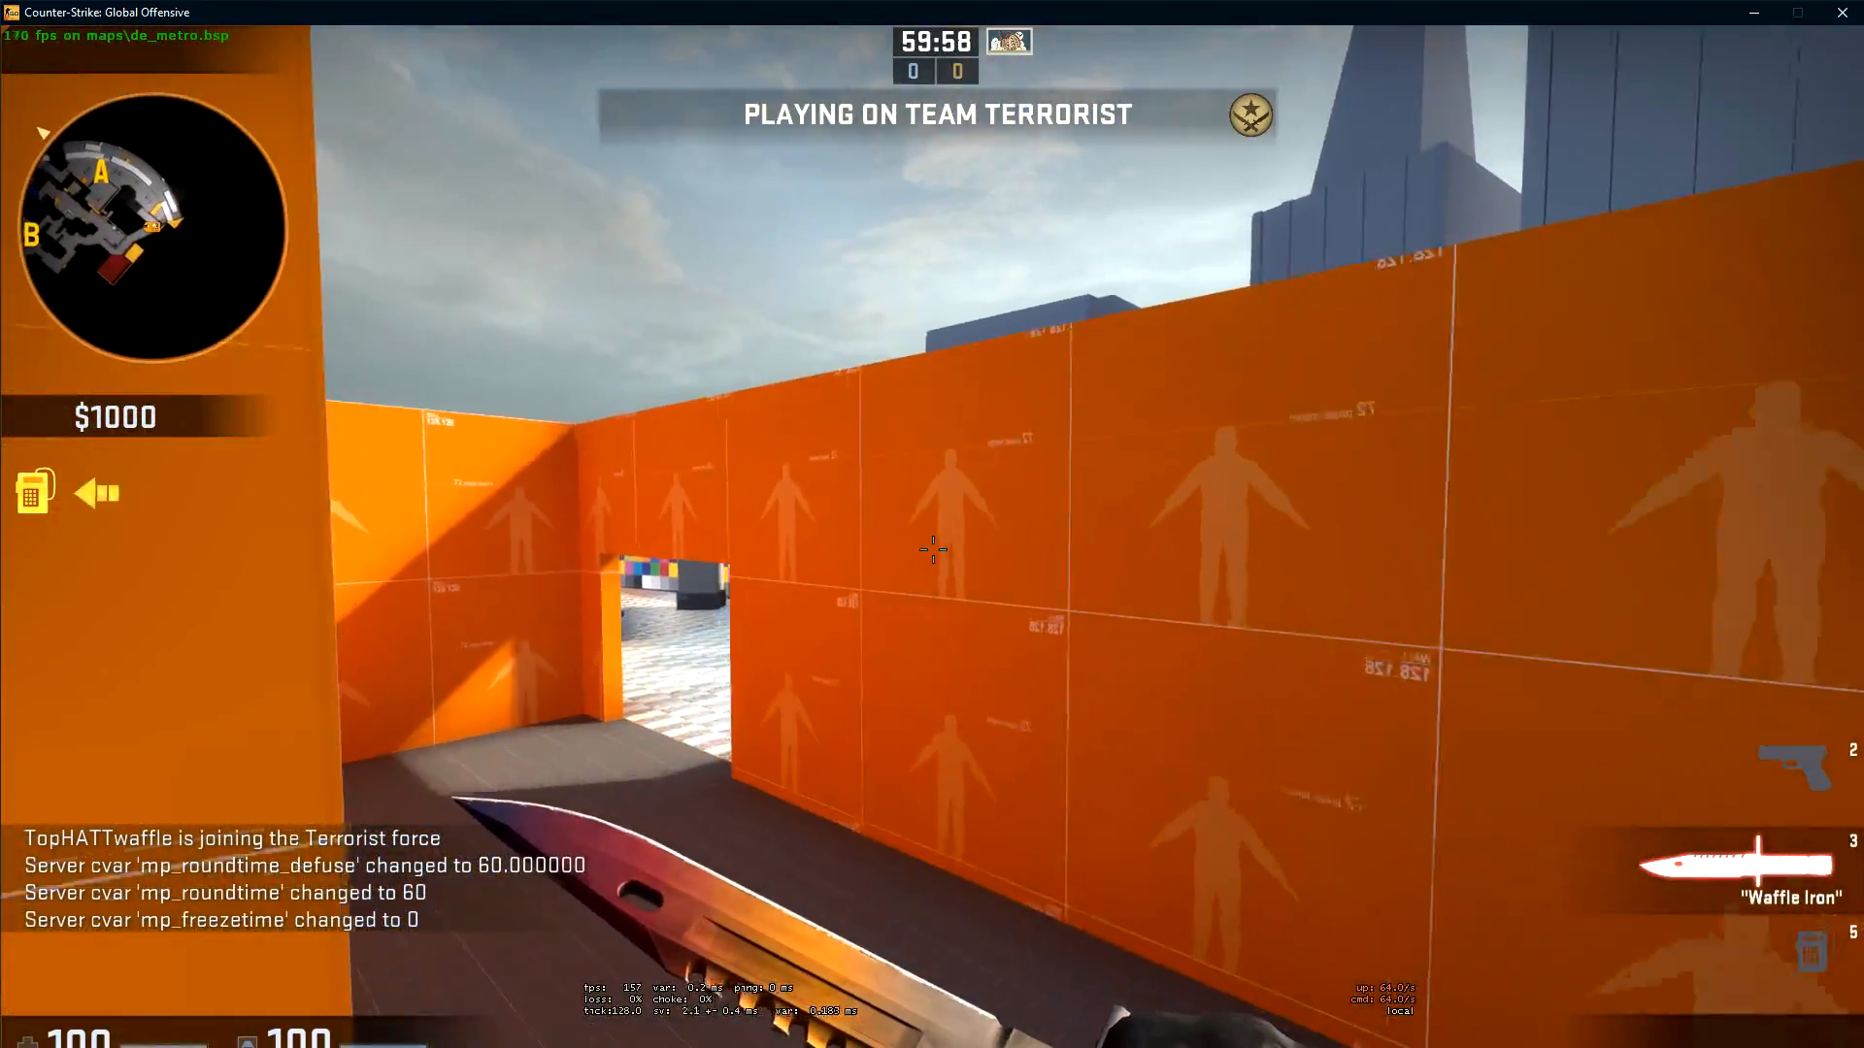
pyautogui.press('w')
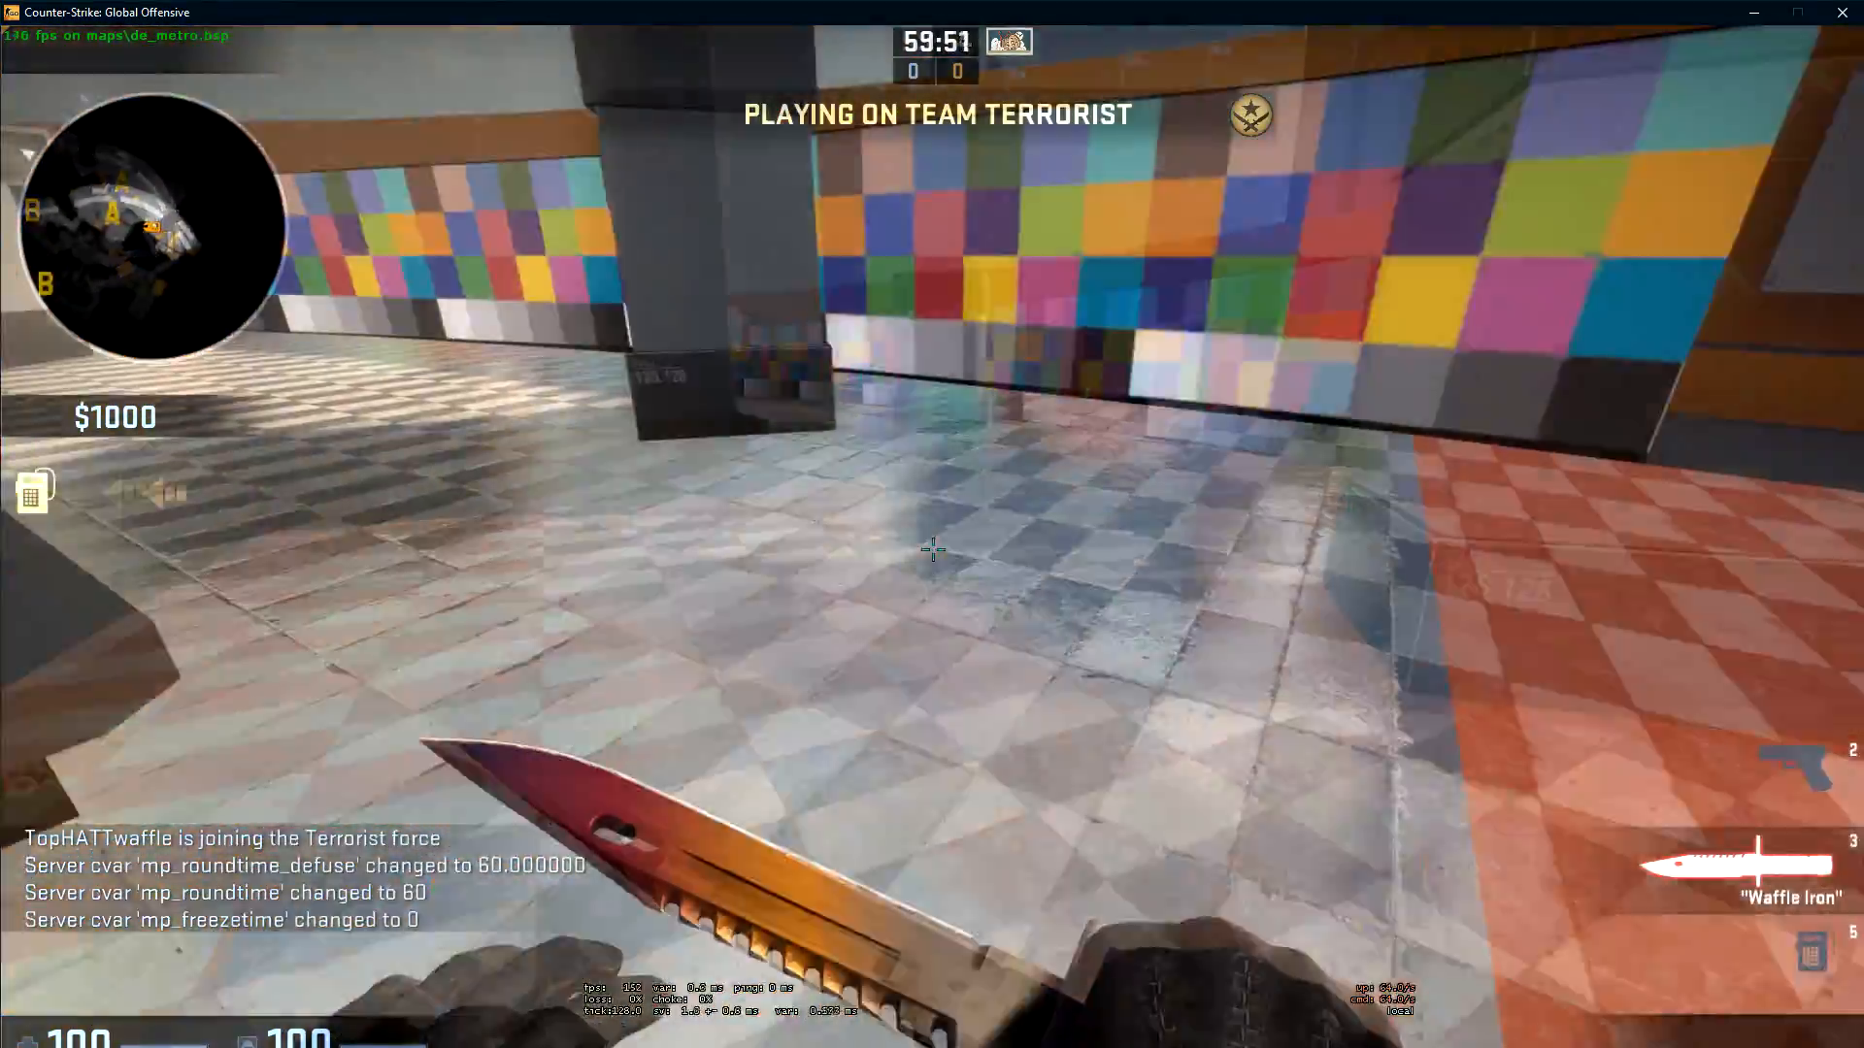
pyautogui.press('w')
pyautogui.press('d')
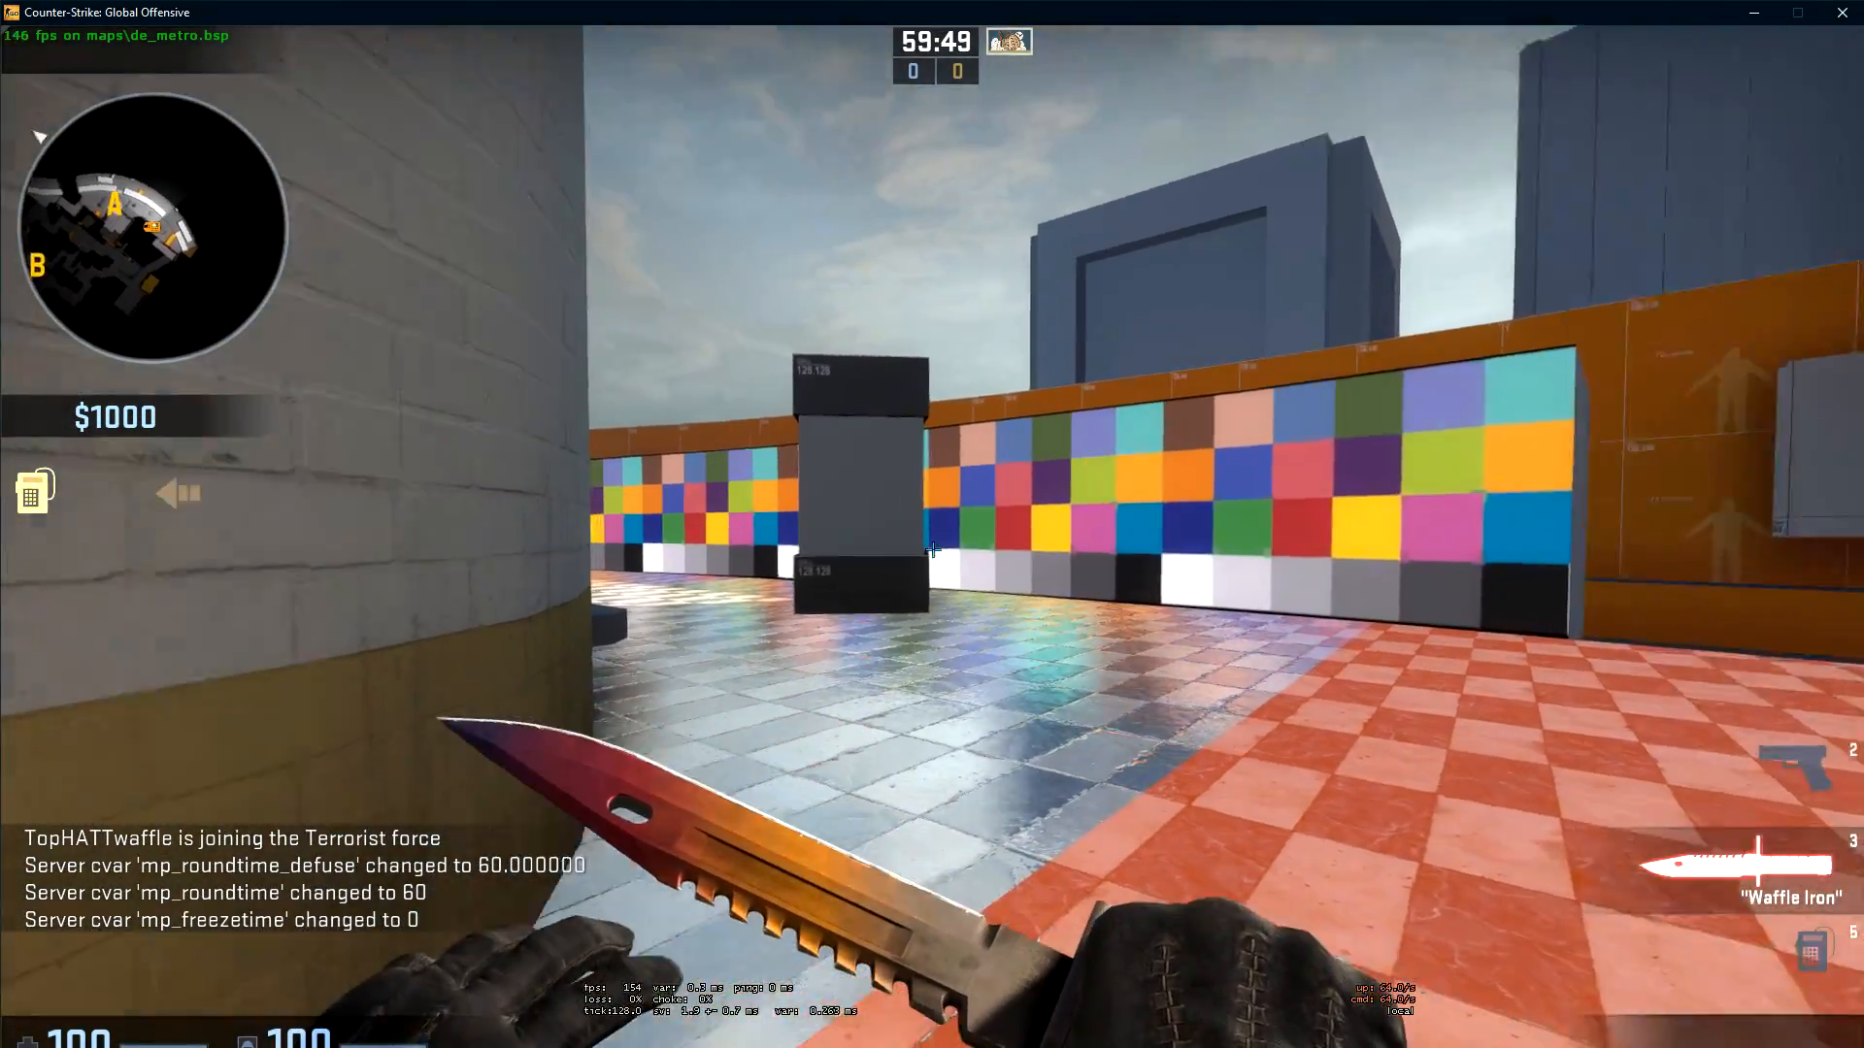
pyautogui.press('w')
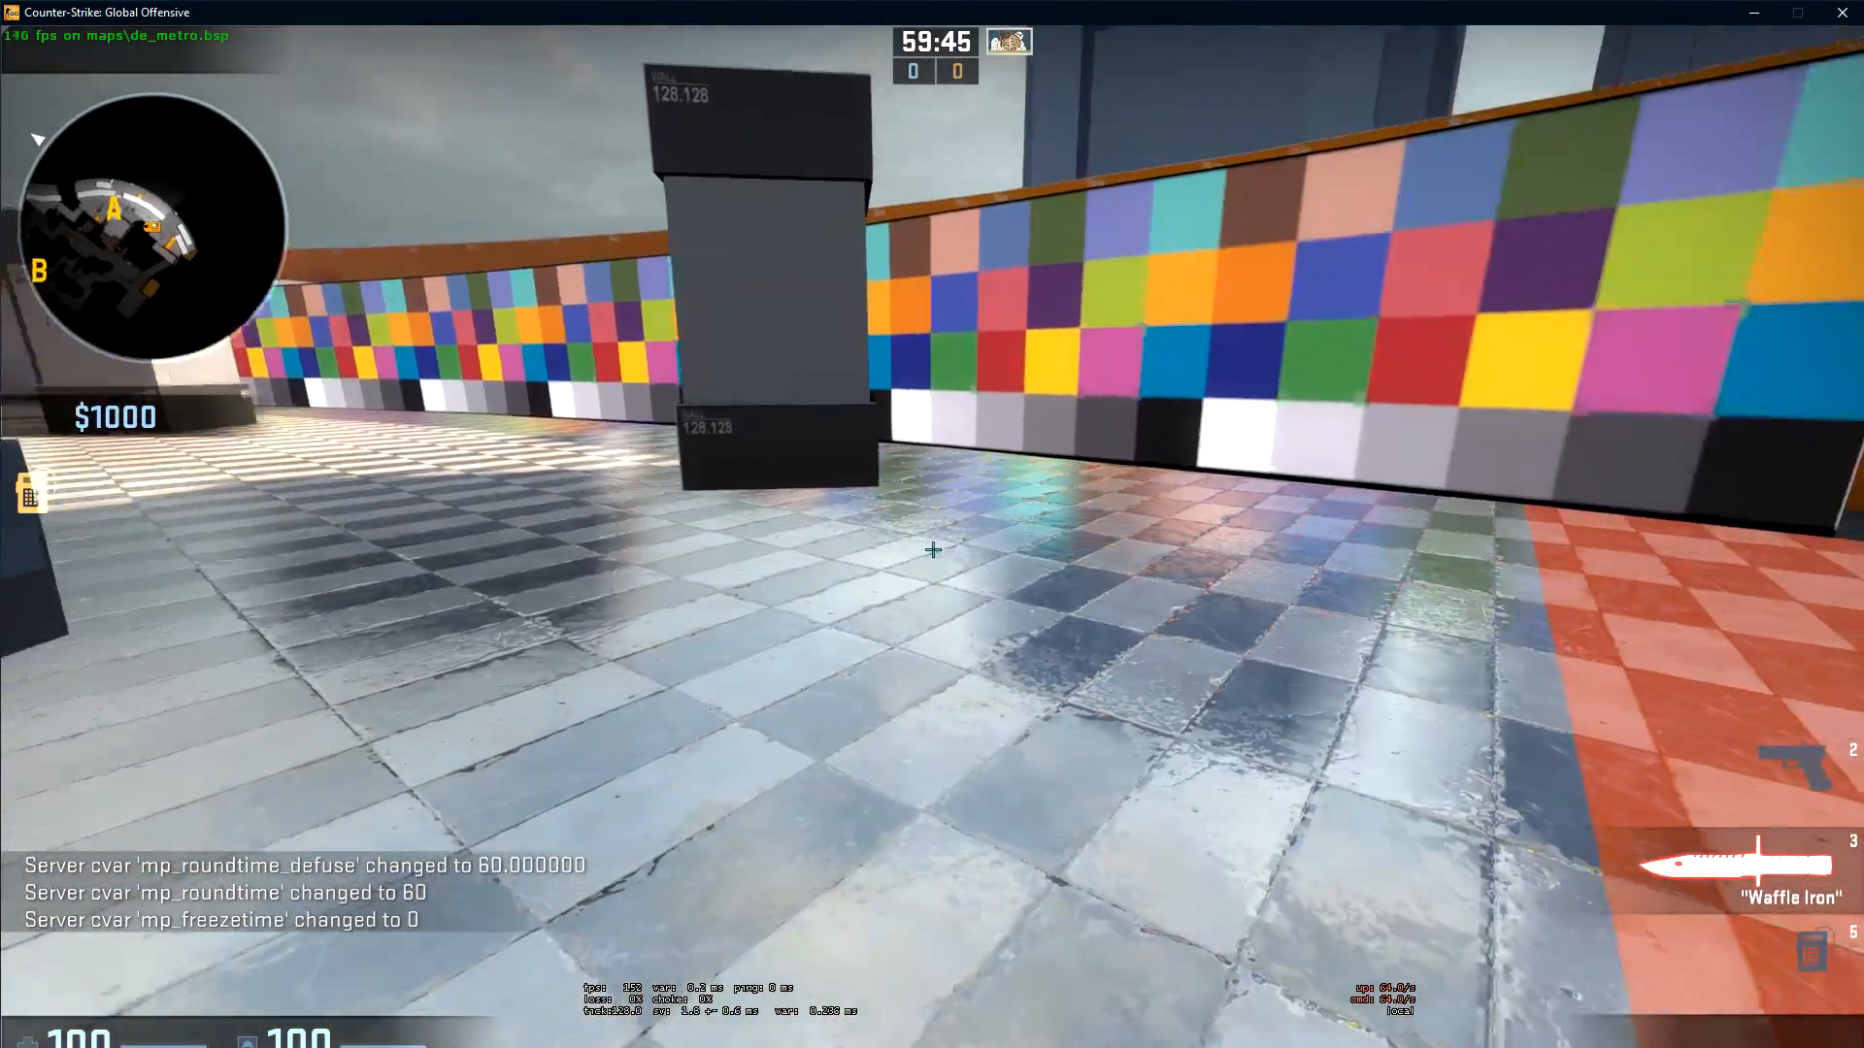
# - Examine the seam between differently tinted floor reflections beside the curved brick wall from several angles
pyautogui.click(932, 550)
pyautogui.press('s')
pyautogui.click(932, 549)
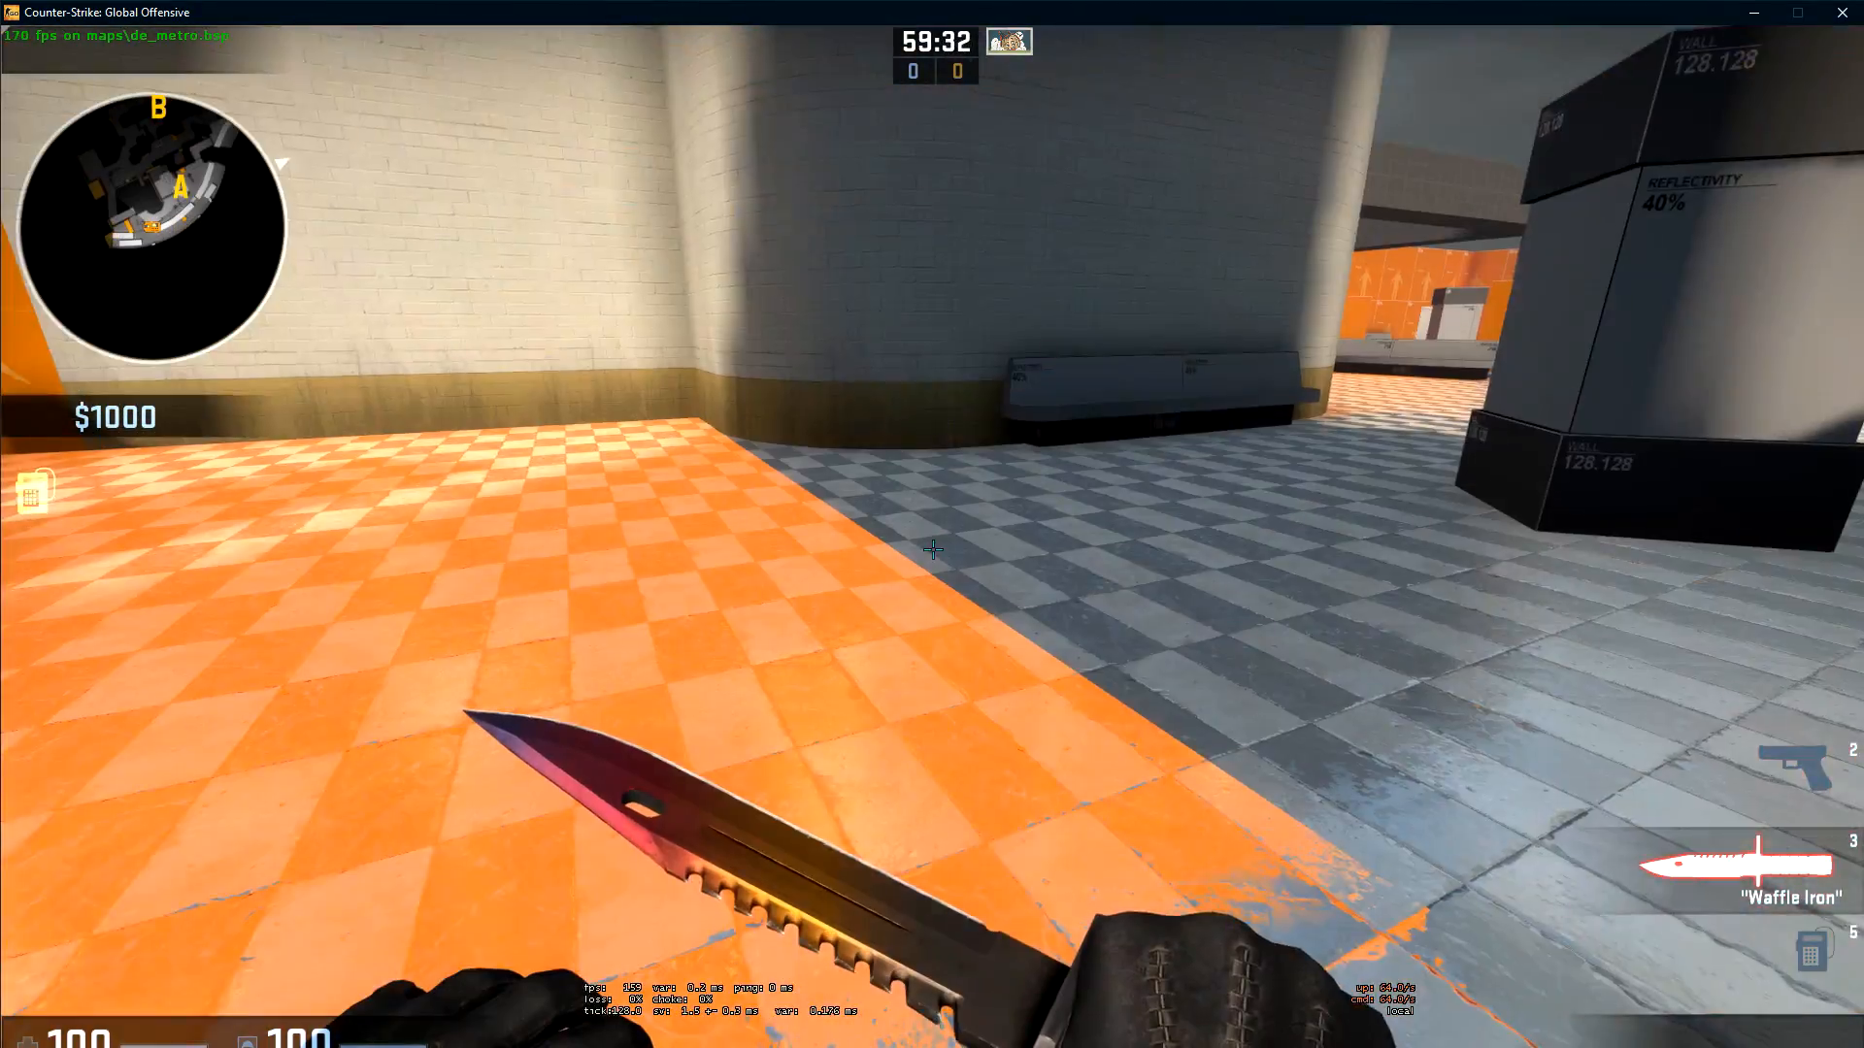
pyautogui.press('w')
pyautogui.press('w')
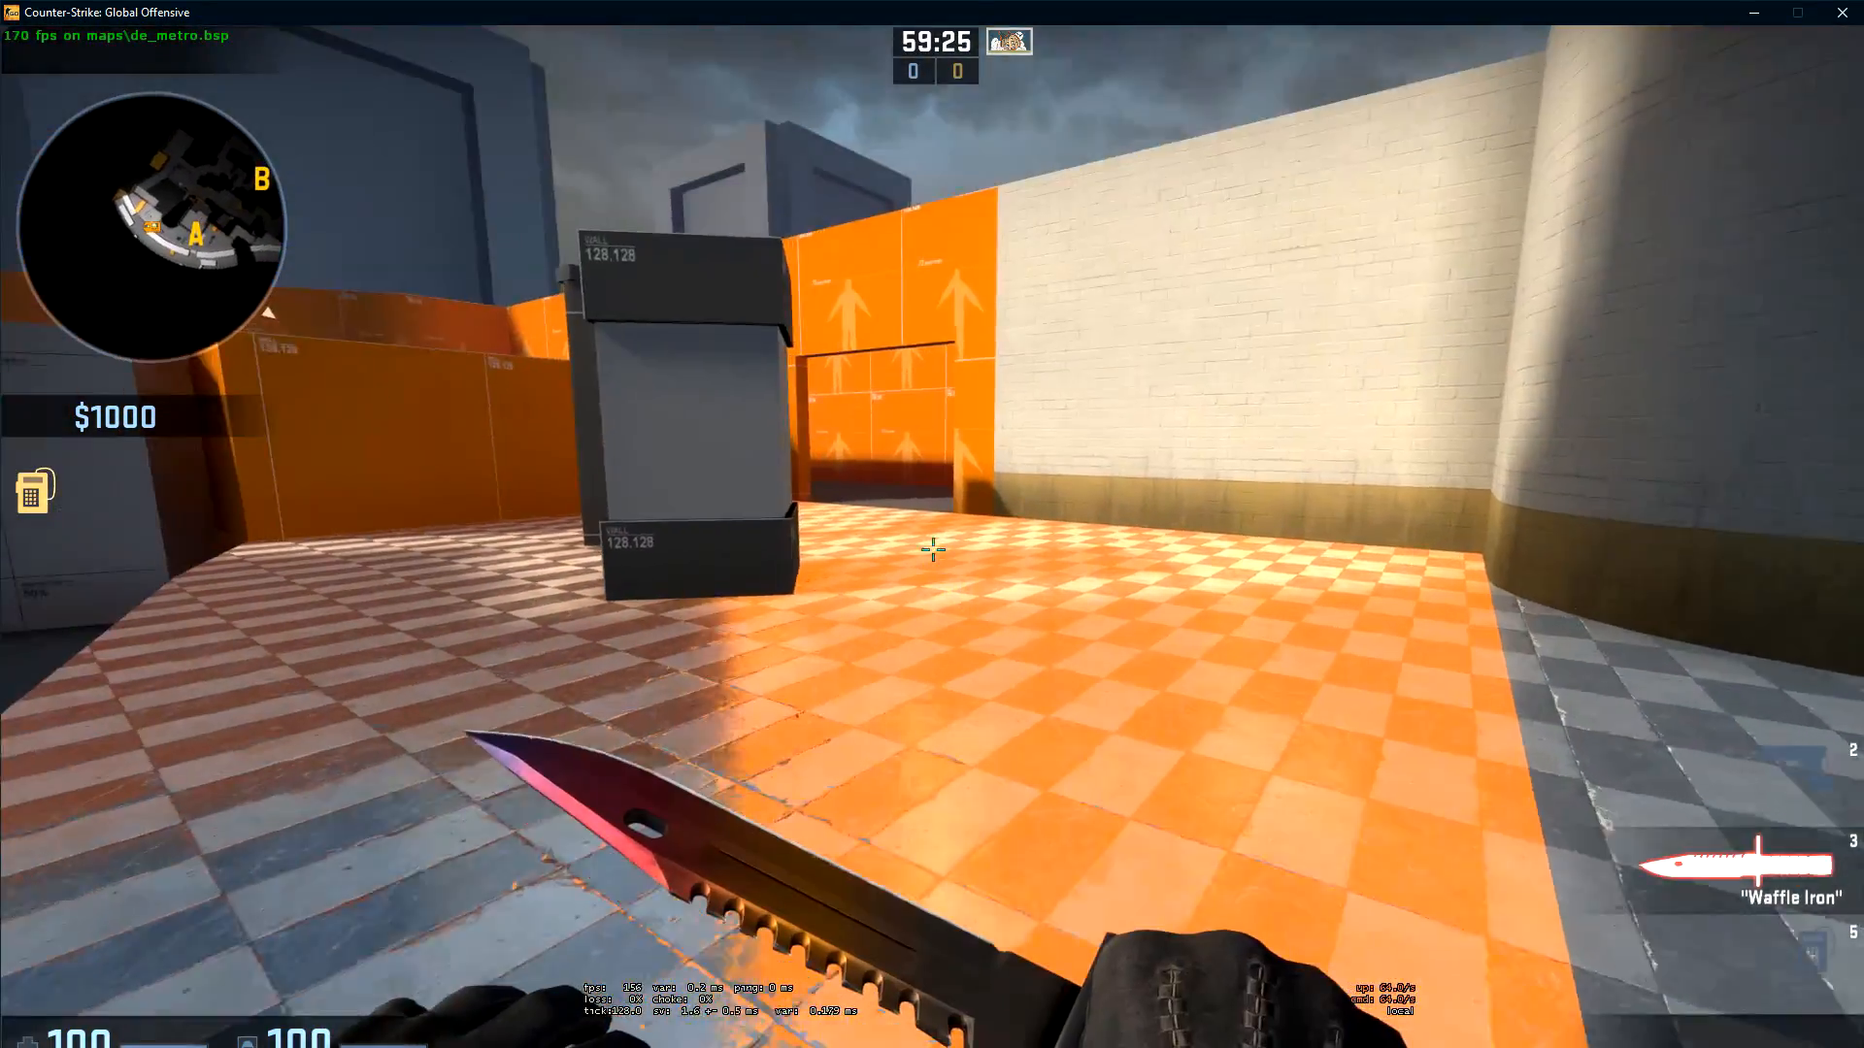
pyautogui.press('w')
pyautogui.click(932, 550)
pyautogui.press('w')
pyautogui.click(933, 549)
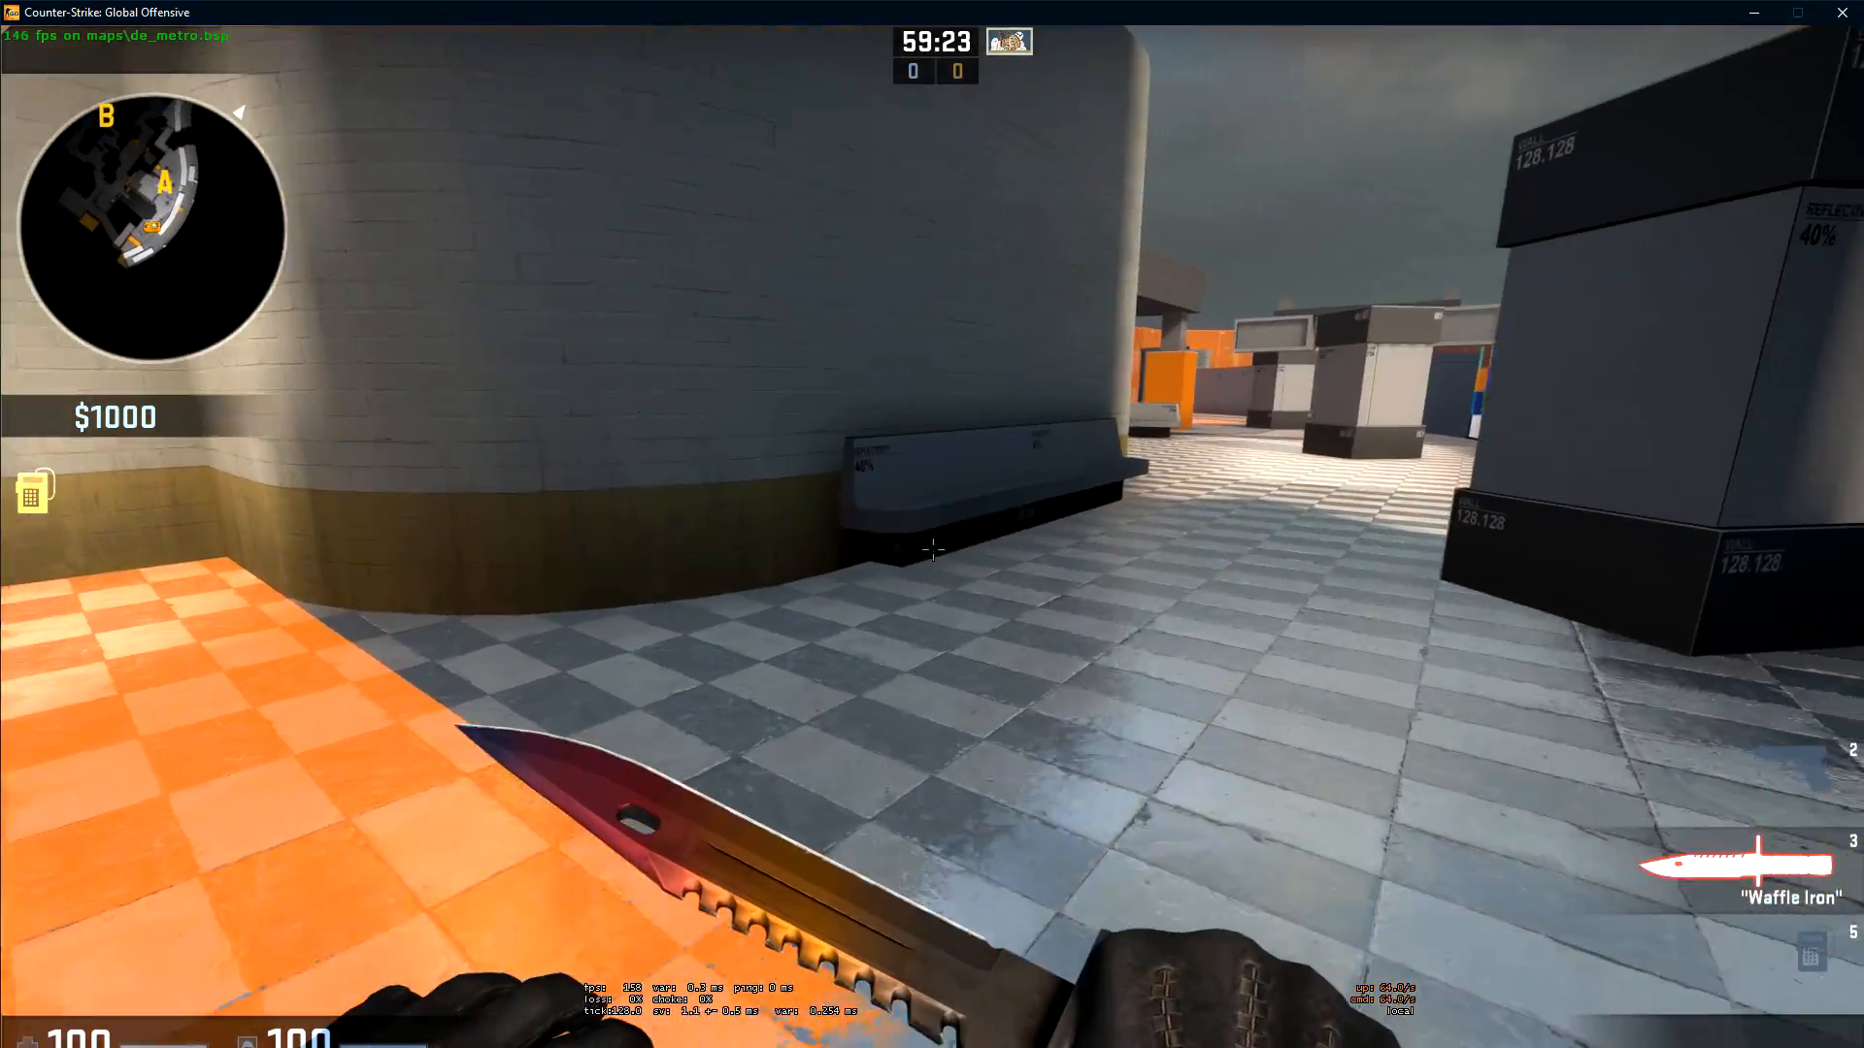
pyautogui.click(933, 550)
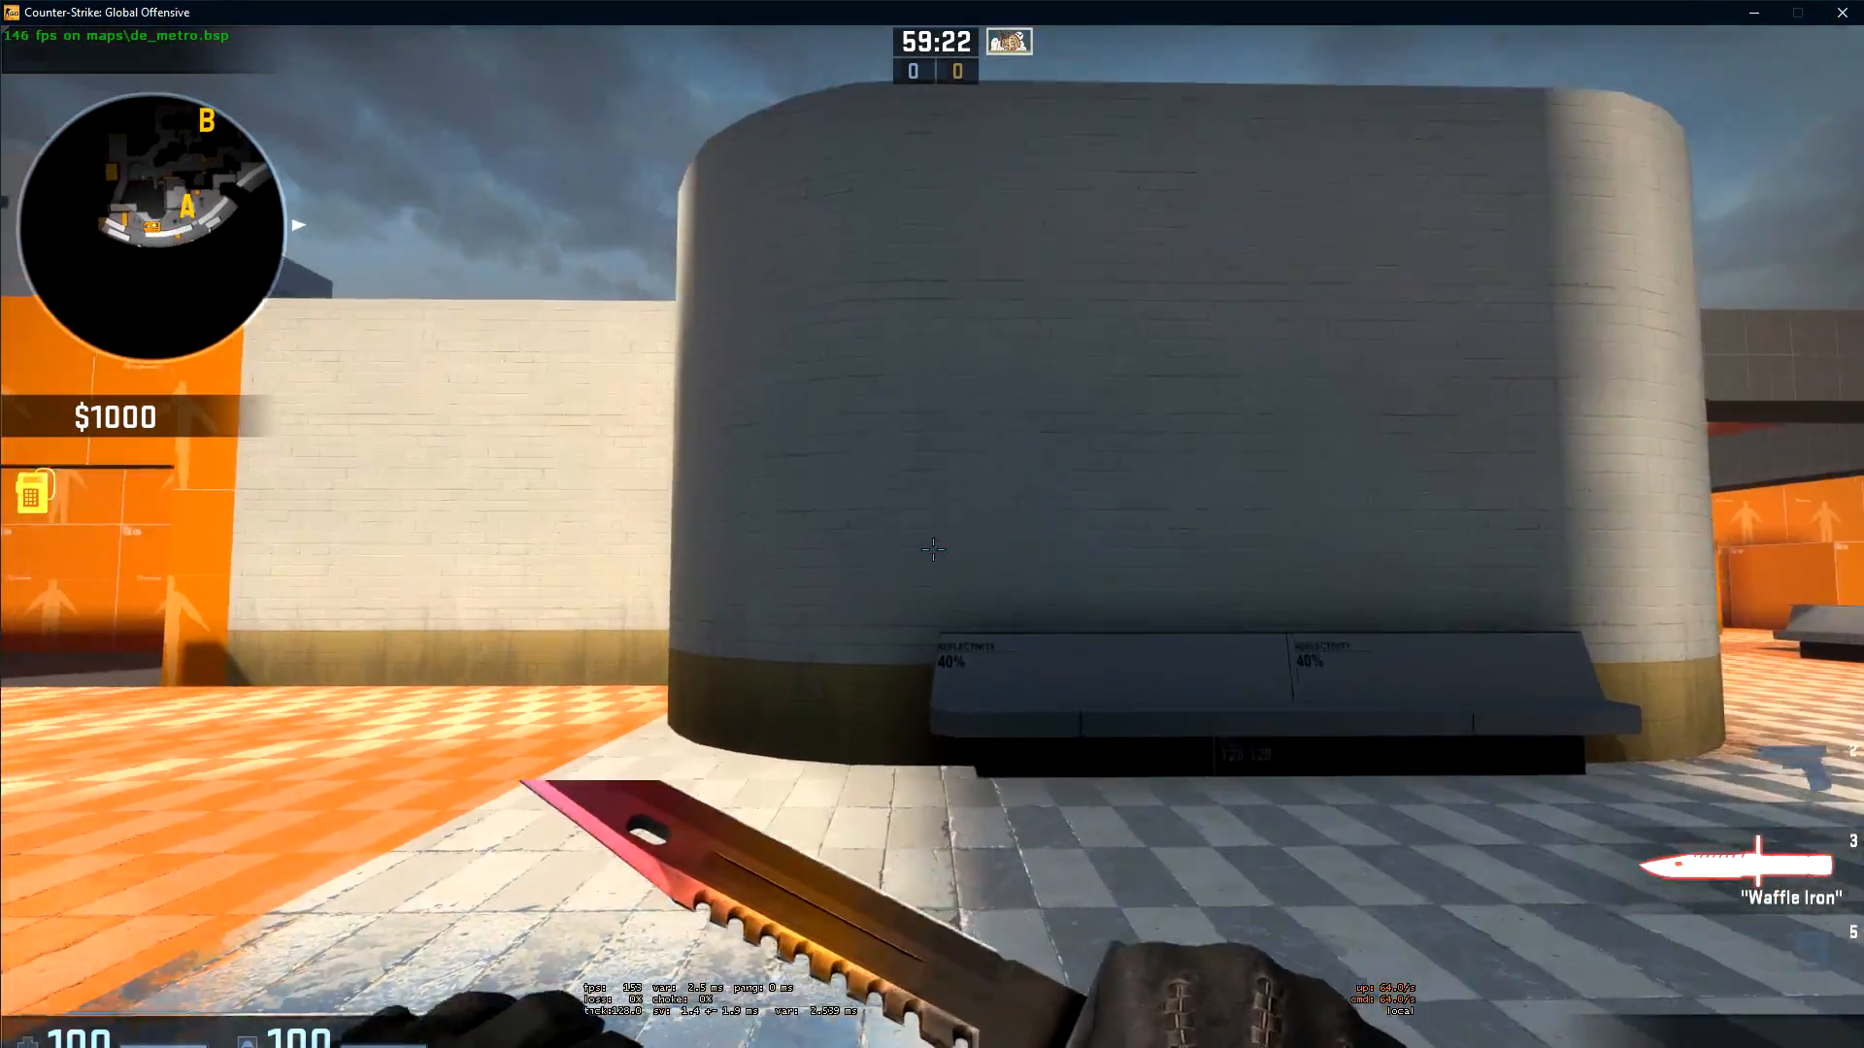
pyautogui.click(932, 549)
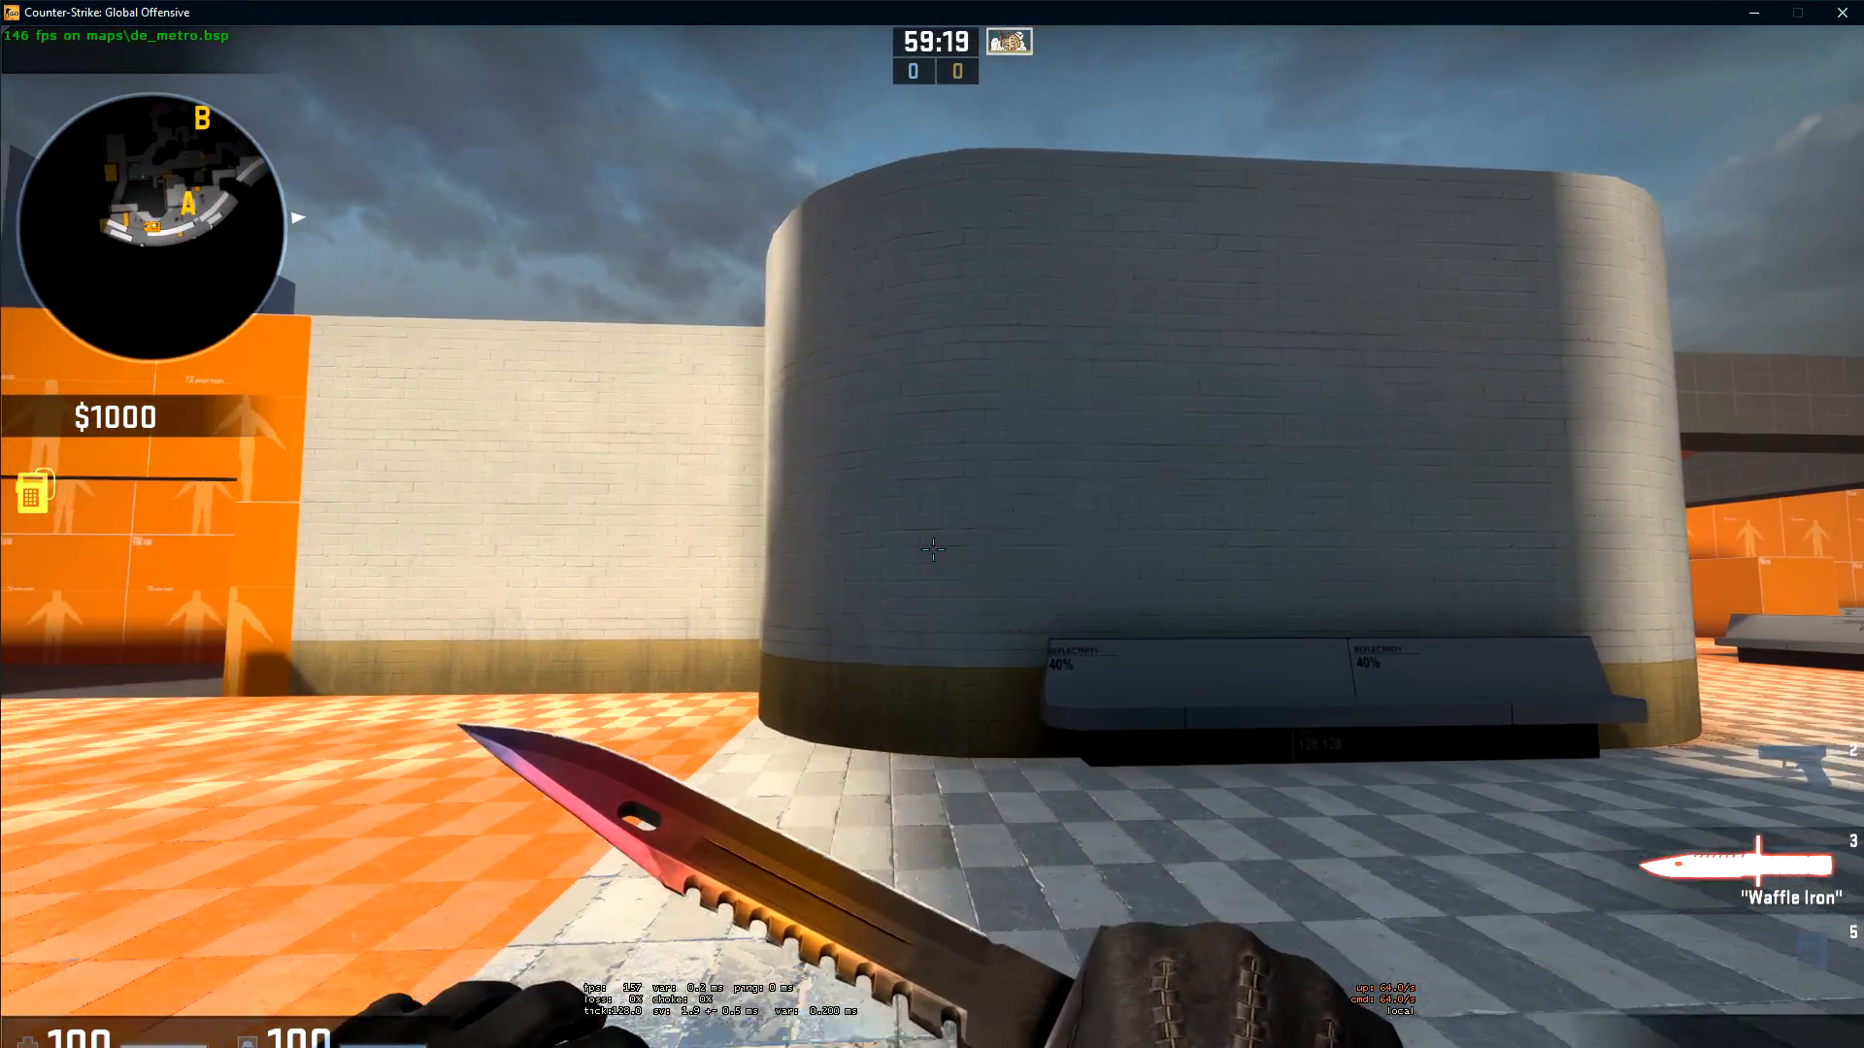
pyautogui.press('w')
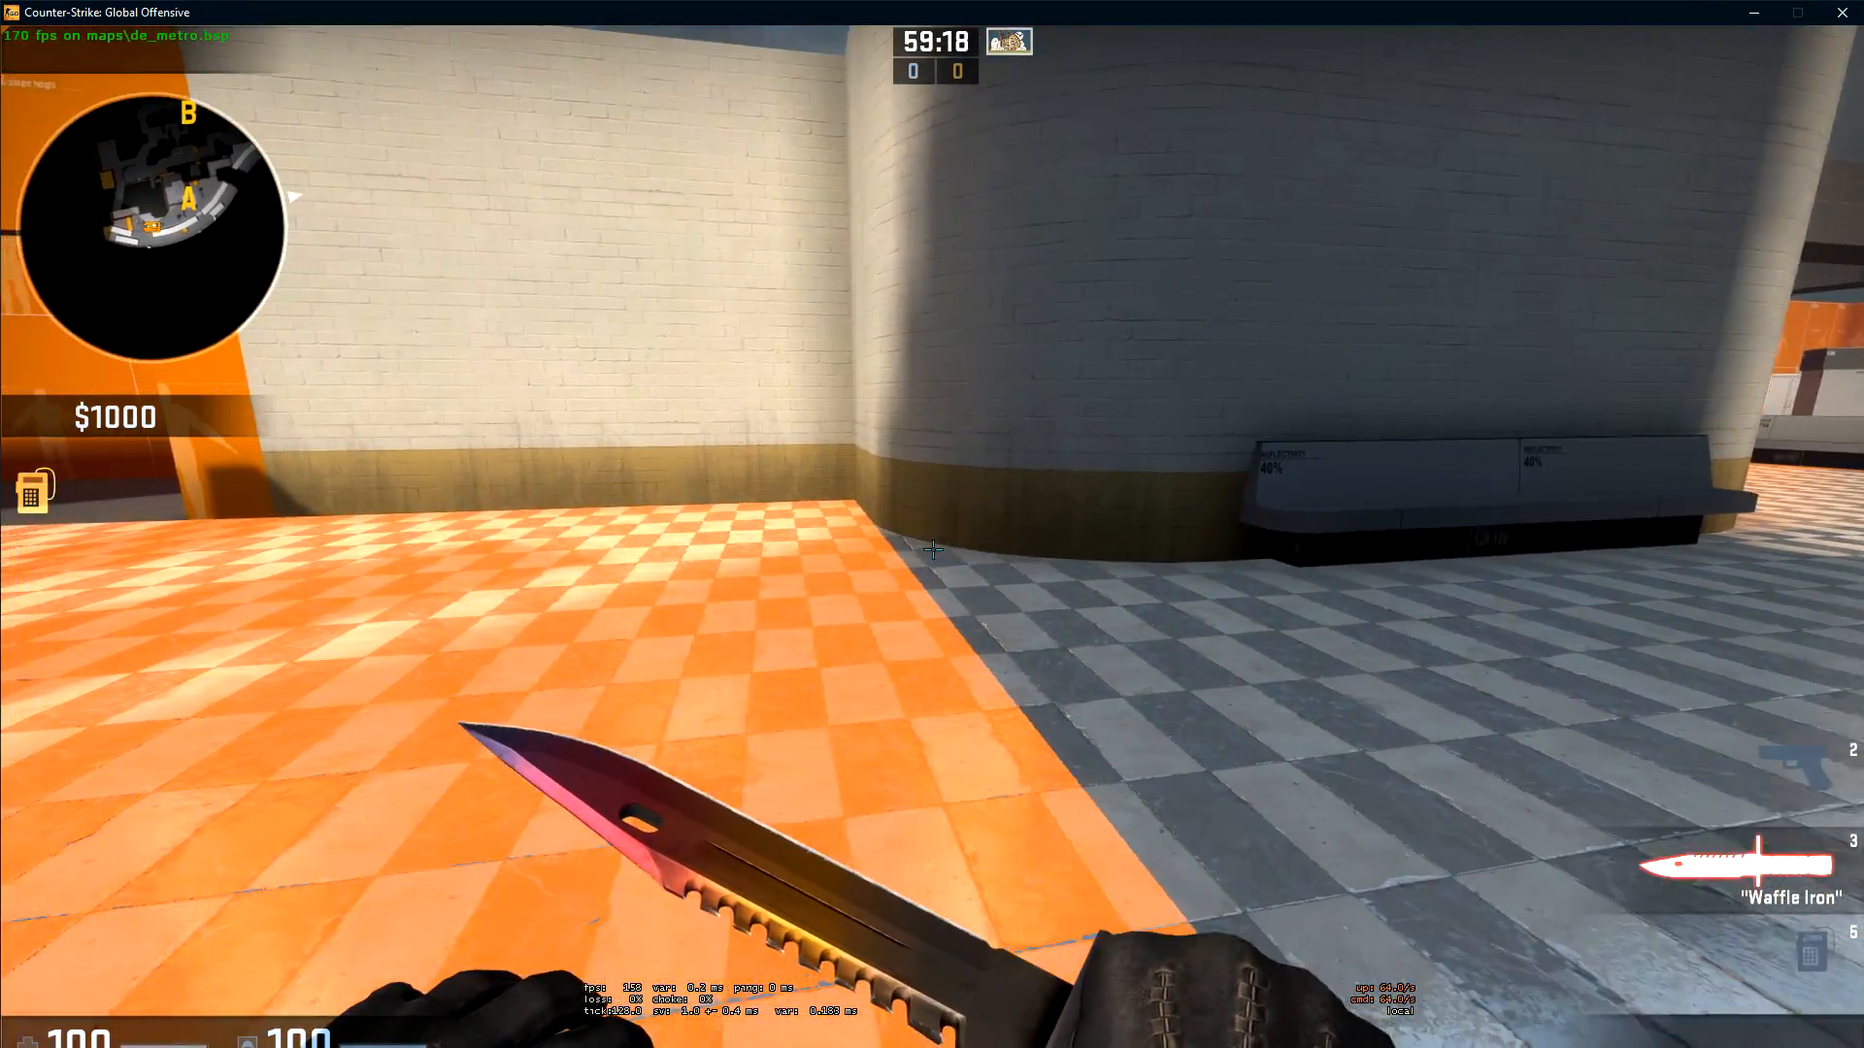
pyautogui.press('s')
pyautogui.press('a')
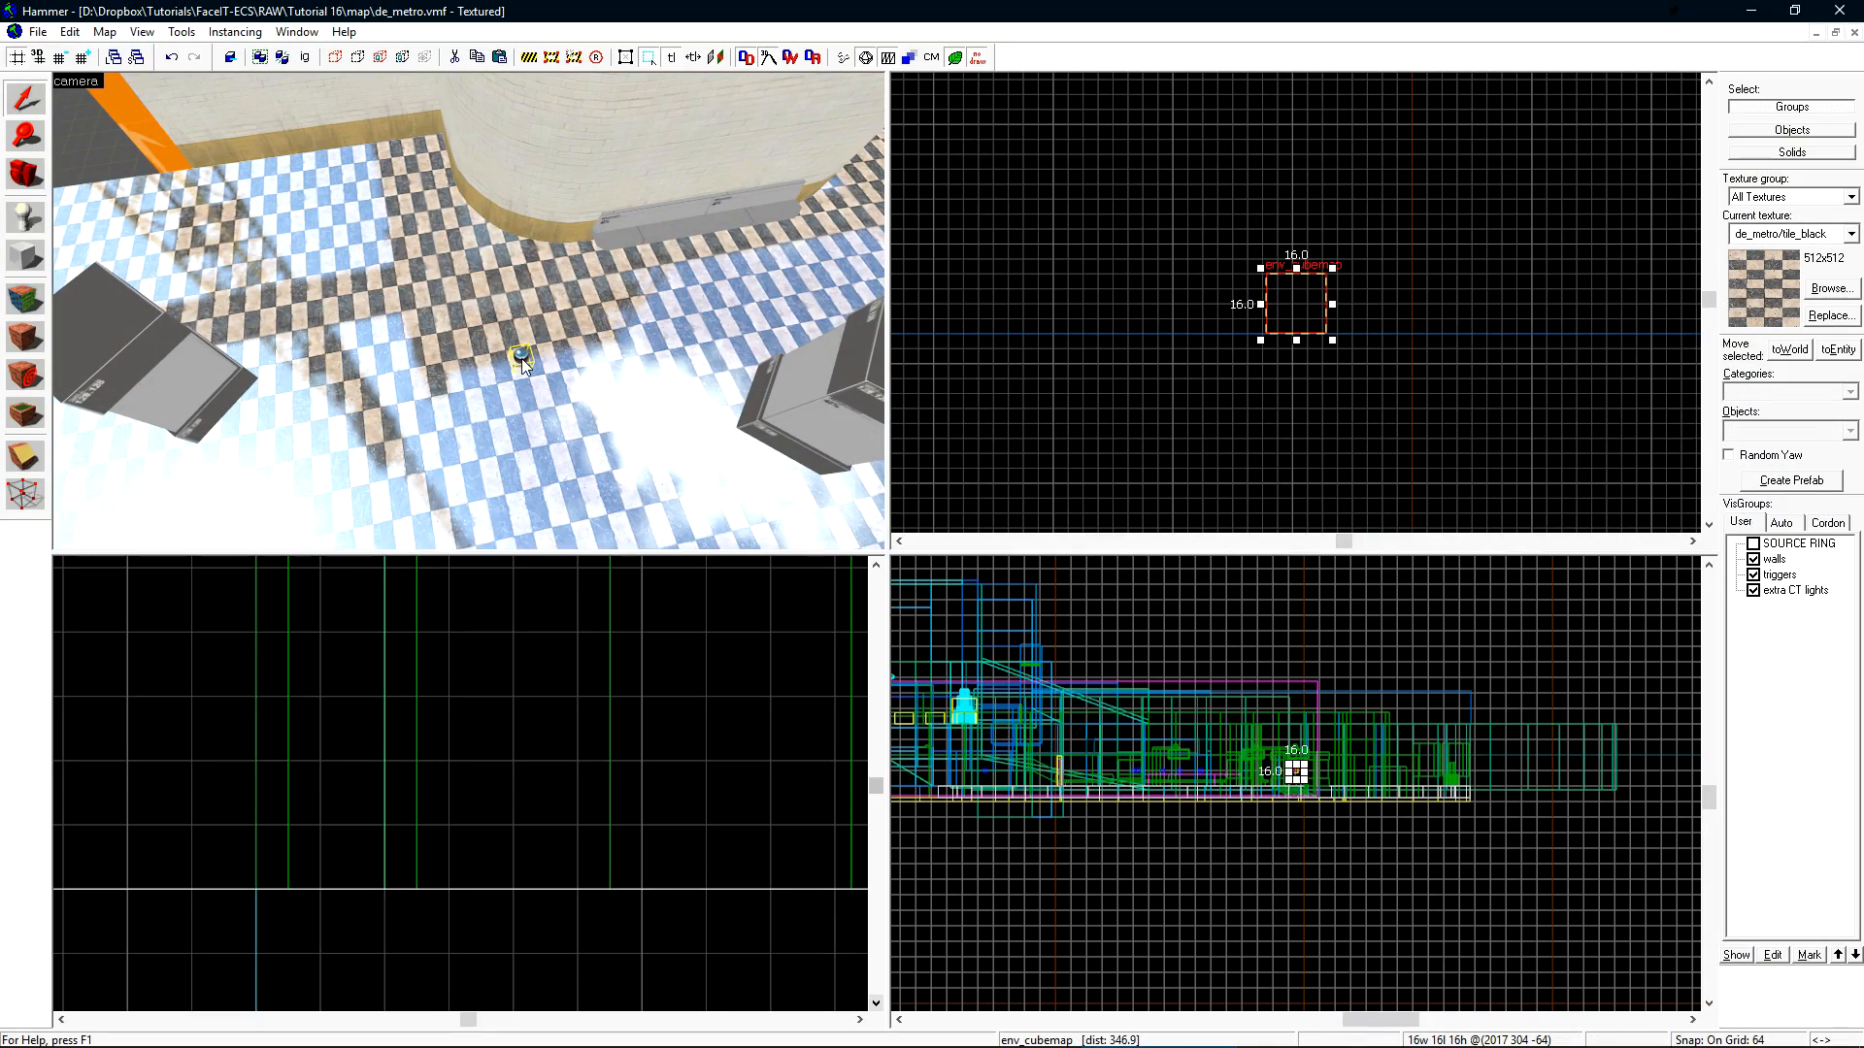
# - Attach the four checkered floor faces around the curved brick wall to the selected env_cubemap through its Brush faces property
pyautogui.doubleClick(521, 358)
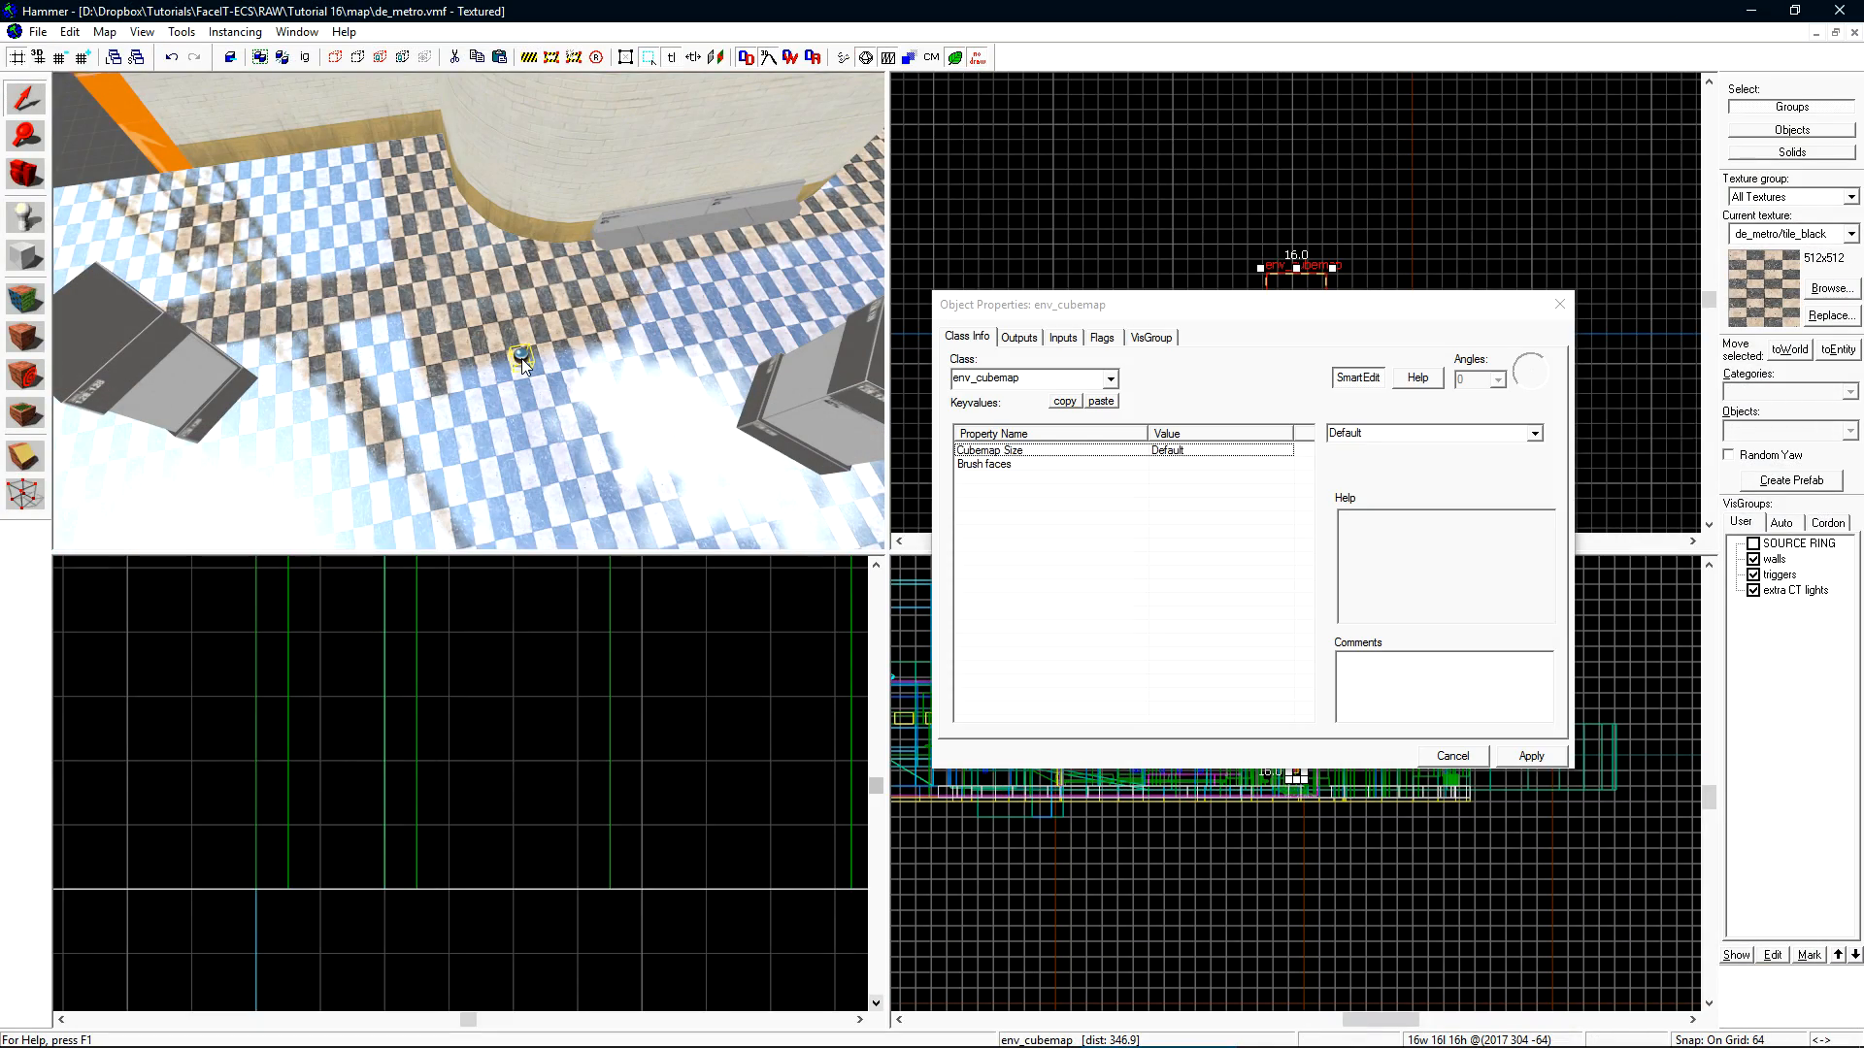
pyautogui.hotkey('shift', 'z')
pyautogui.click(1027, 465)
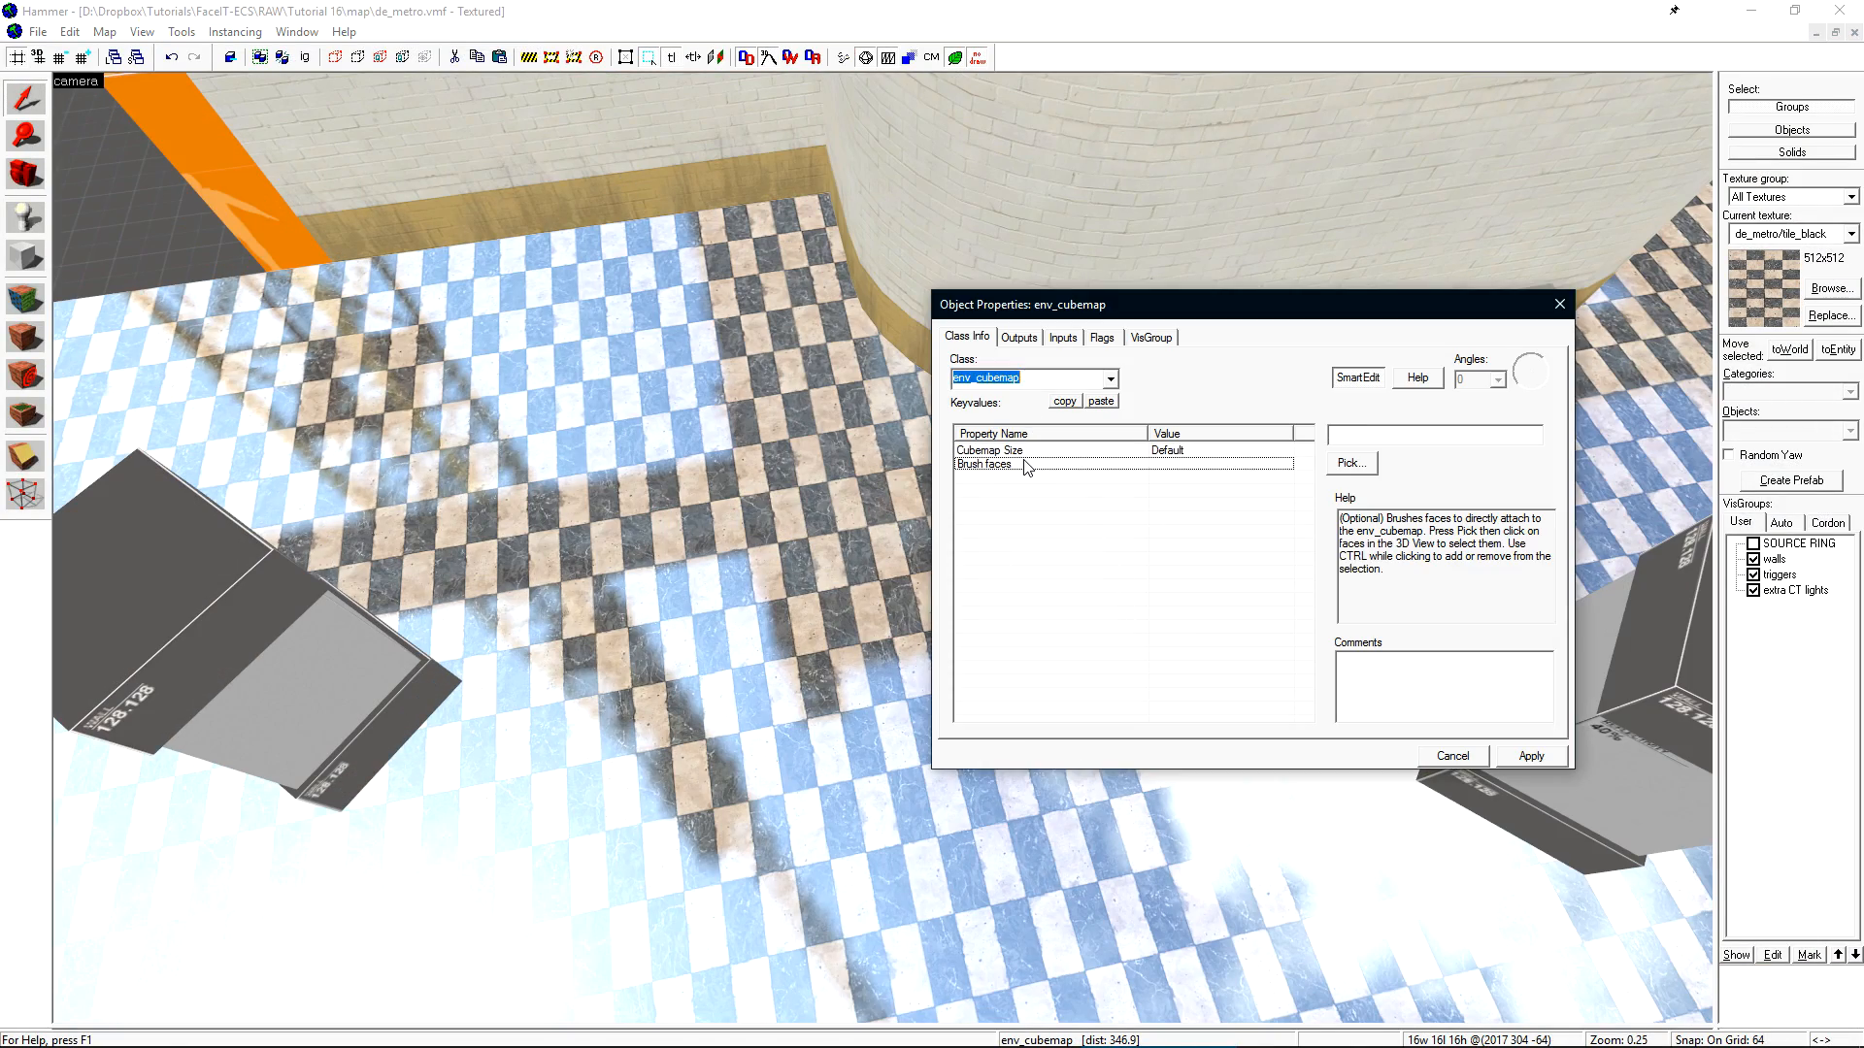
pyautogui.moveTo(1222, 320); pyautogui.dragTo(1452, 519)
pyautogui.click(1582, 665)
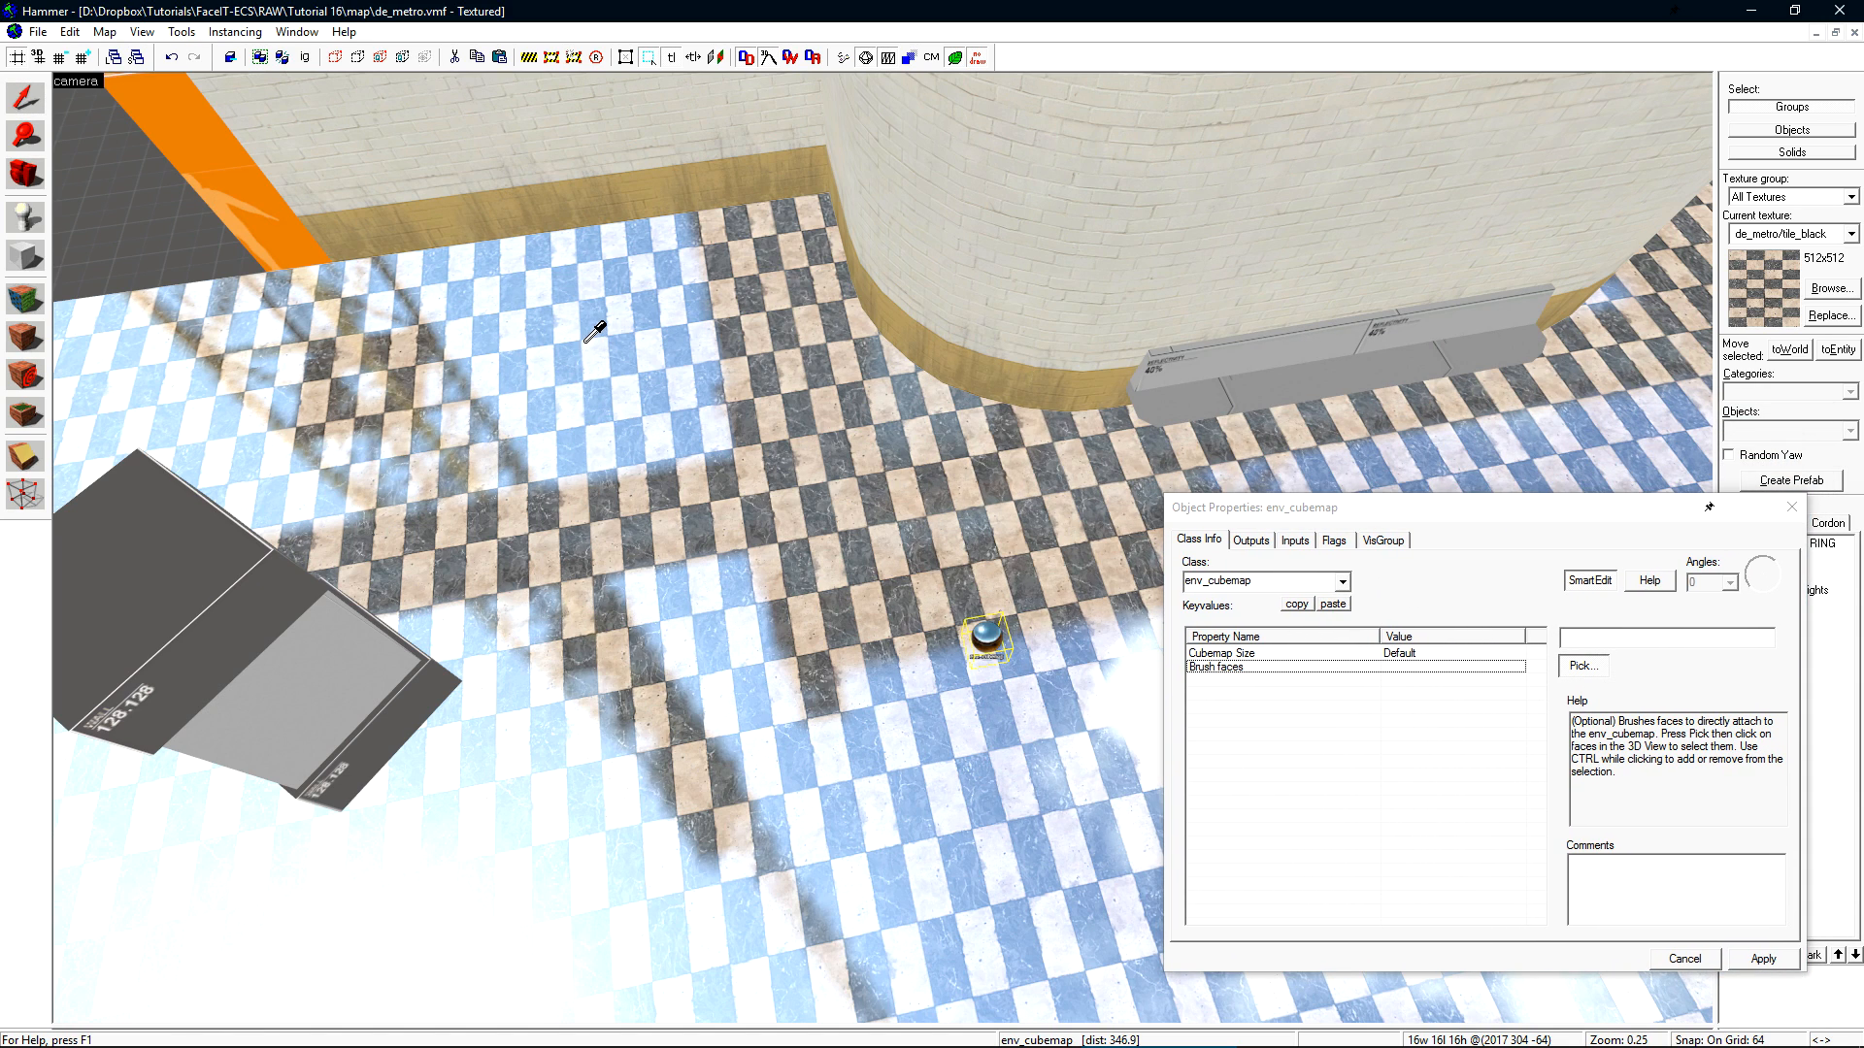
pyautogui.click(595, 332)
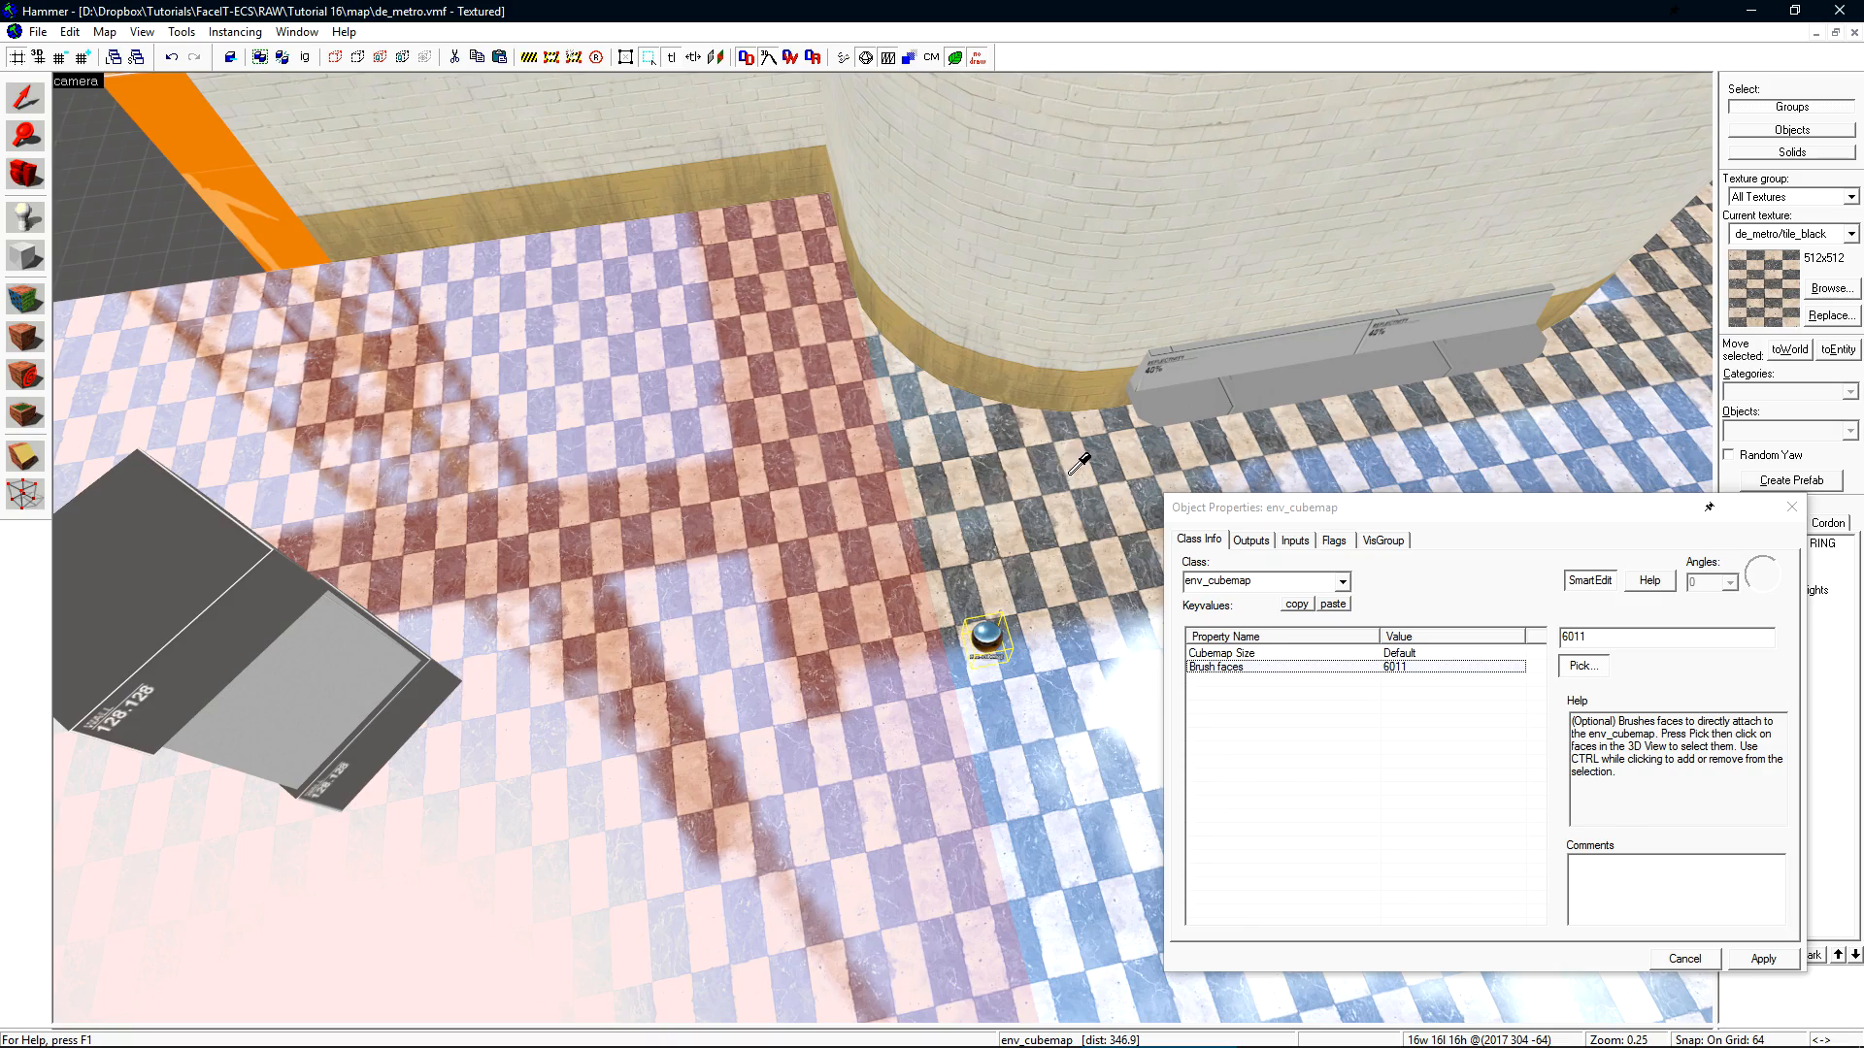
pyautogui.keyDown('ctrl'); pyautogui.click(1103, 456); pyautogui.keyUp('ctrl')
pyautogui.keyDown('ctrl'); pyautogui.click(919, 406); pyautogui.keyUp('ctrl')
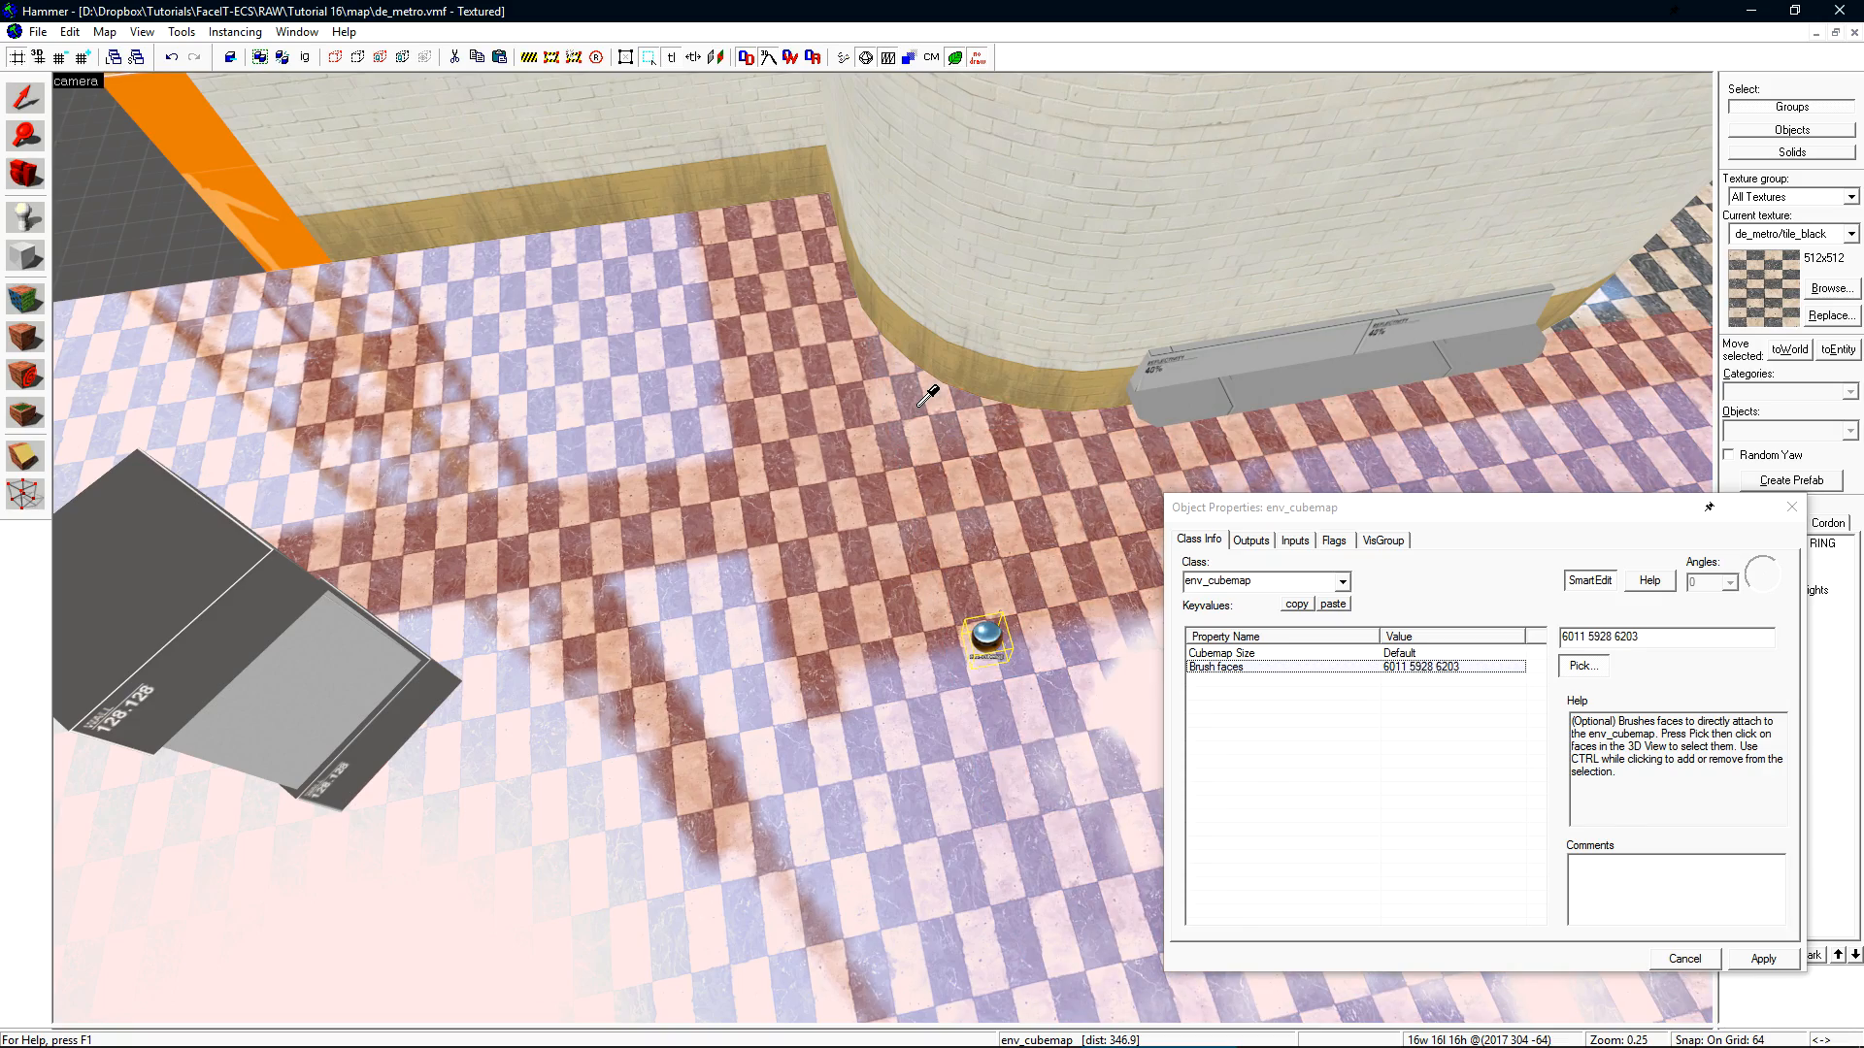
pyautogui.press('s')
pyautogui.press('d')
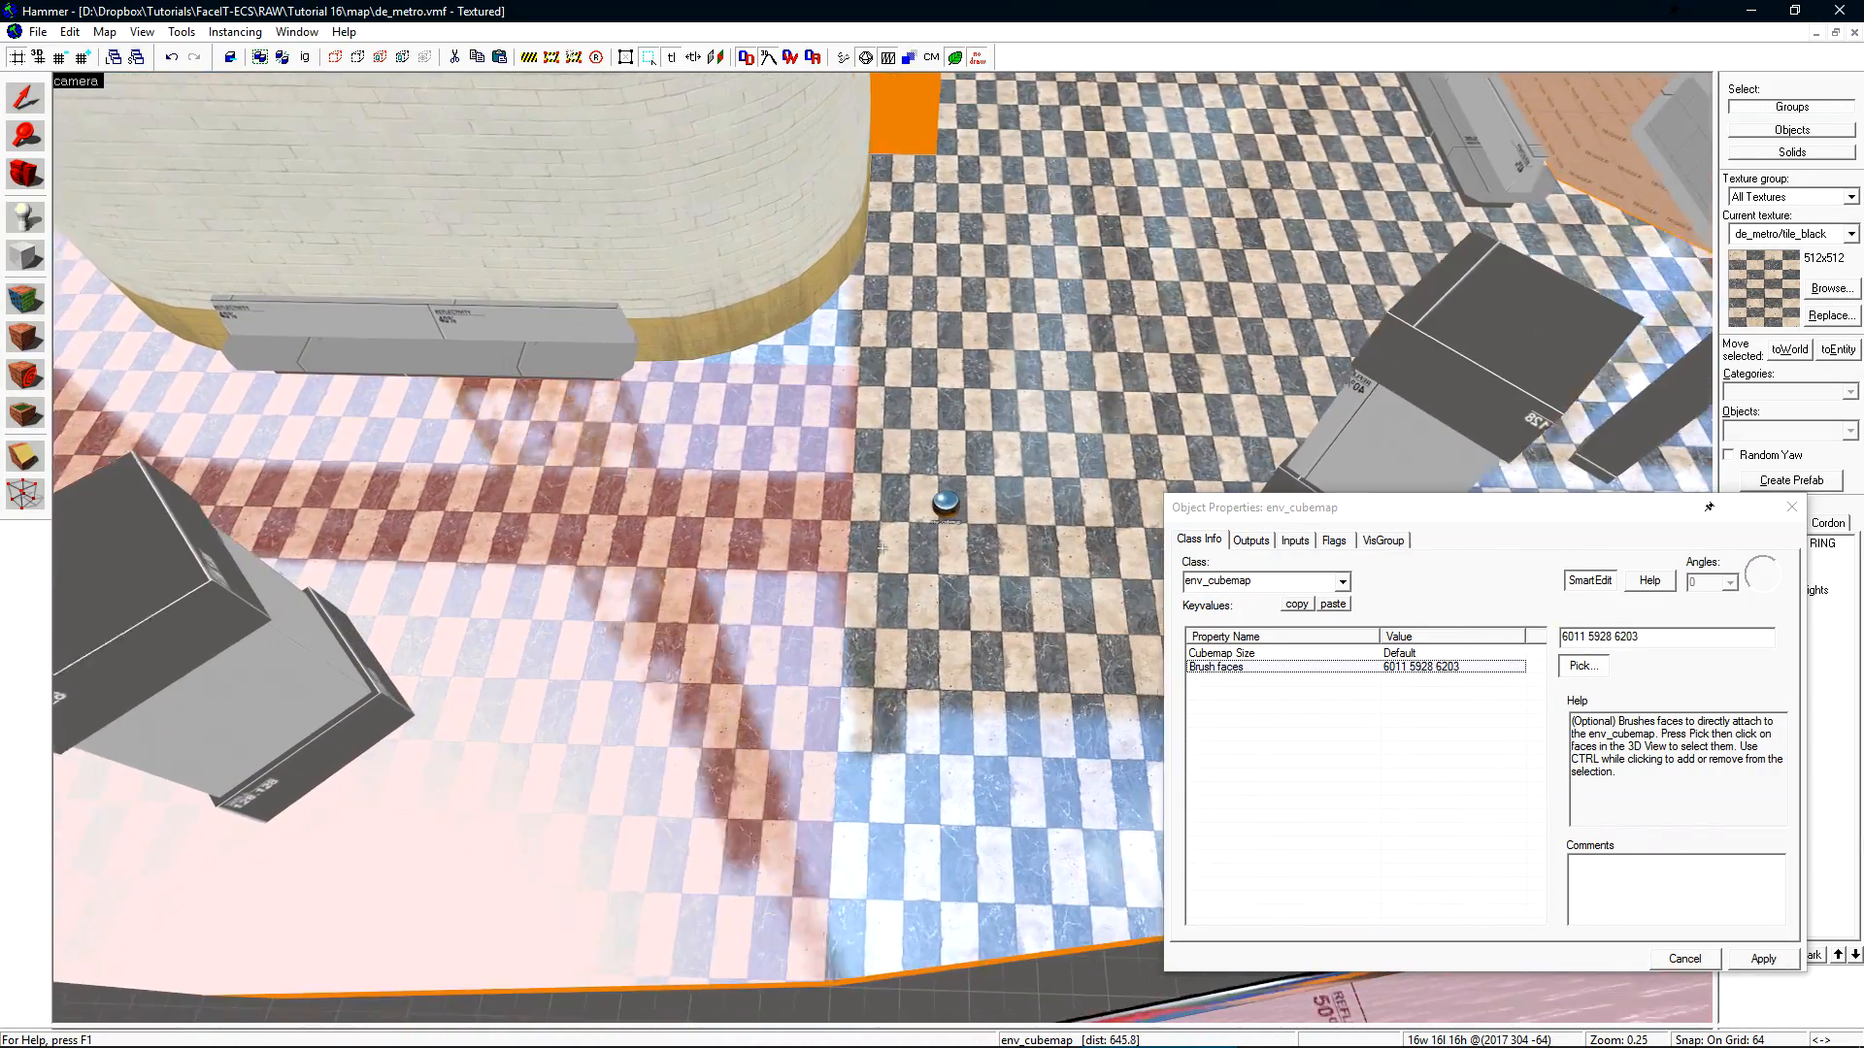
pyautogui.press('z')
pyautogui.keyDown('ctrl'); pyautogui.click(810, 346); pyautogui.keyUp('ctrl')
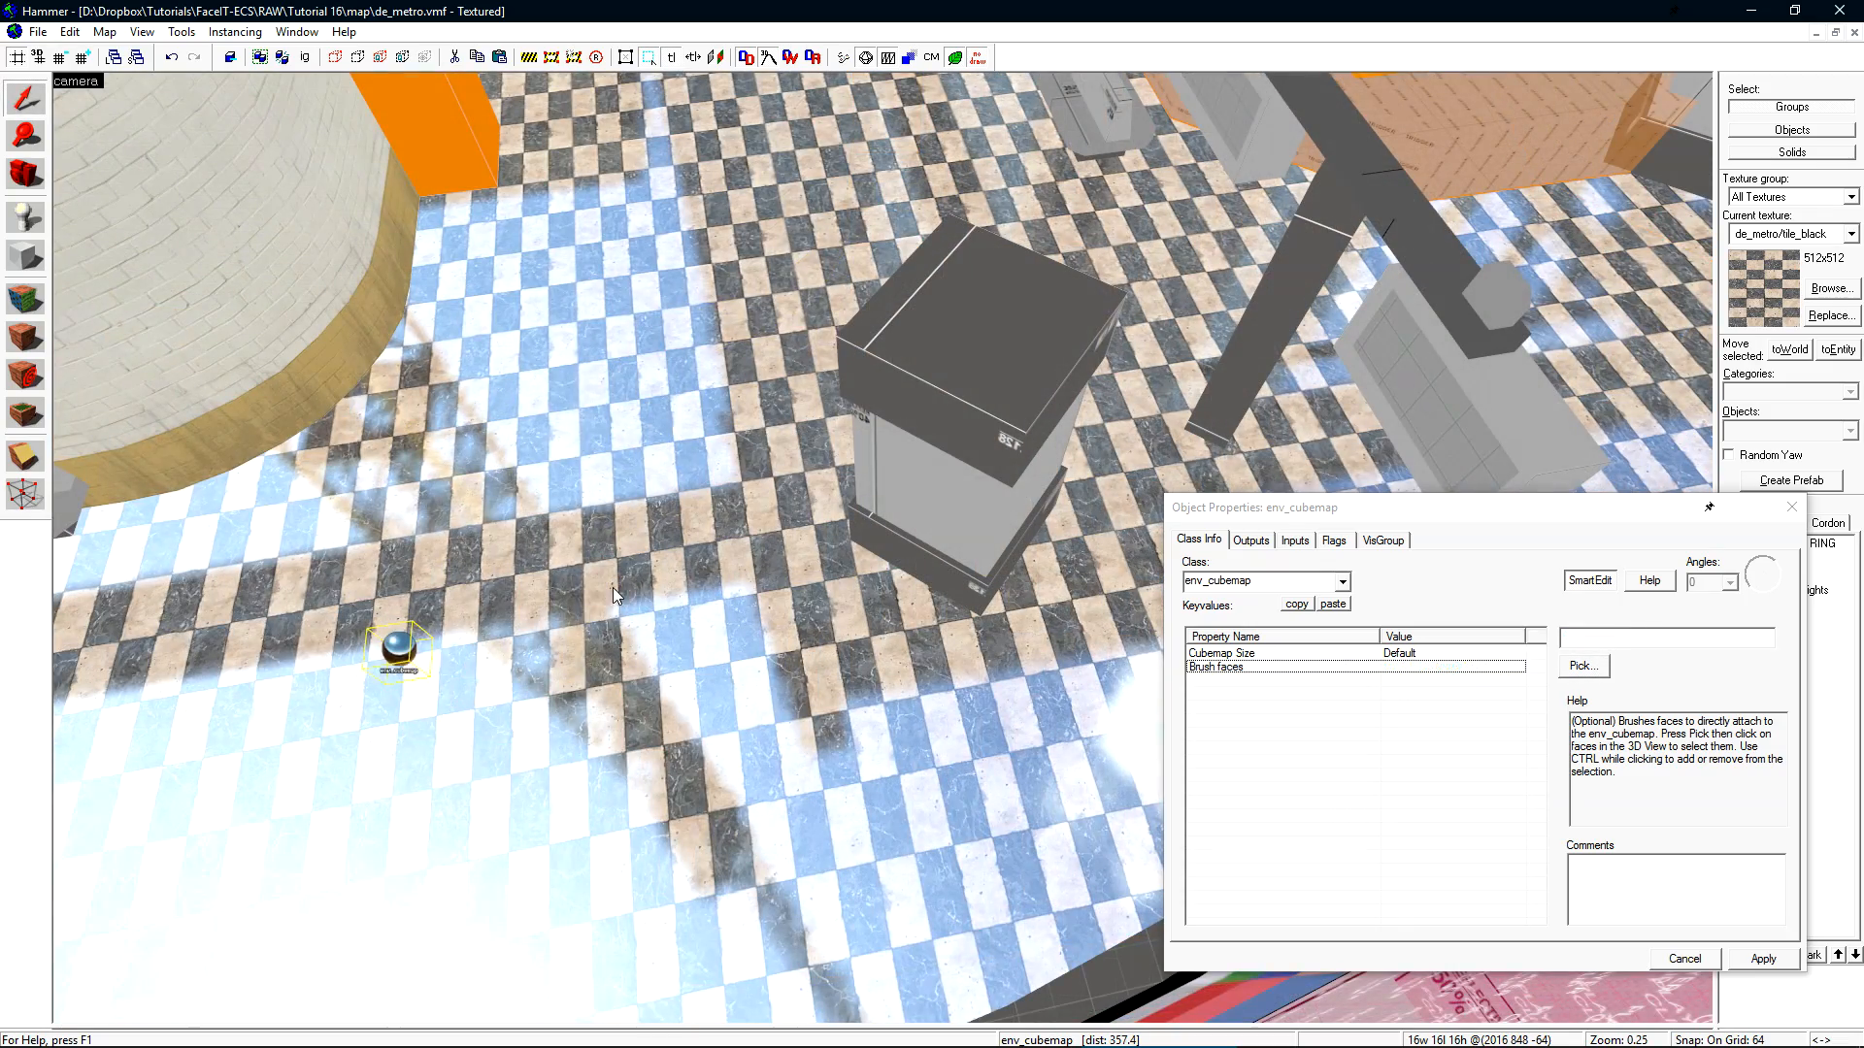
# - Attach the three surrounding floor faces to the env_cubemap between the long bench and the trigger area as its Brush faces
pyautogui.moveTo(385, 650); pyautogui.dragTo(1512, 297)
pyautogui.press('d')
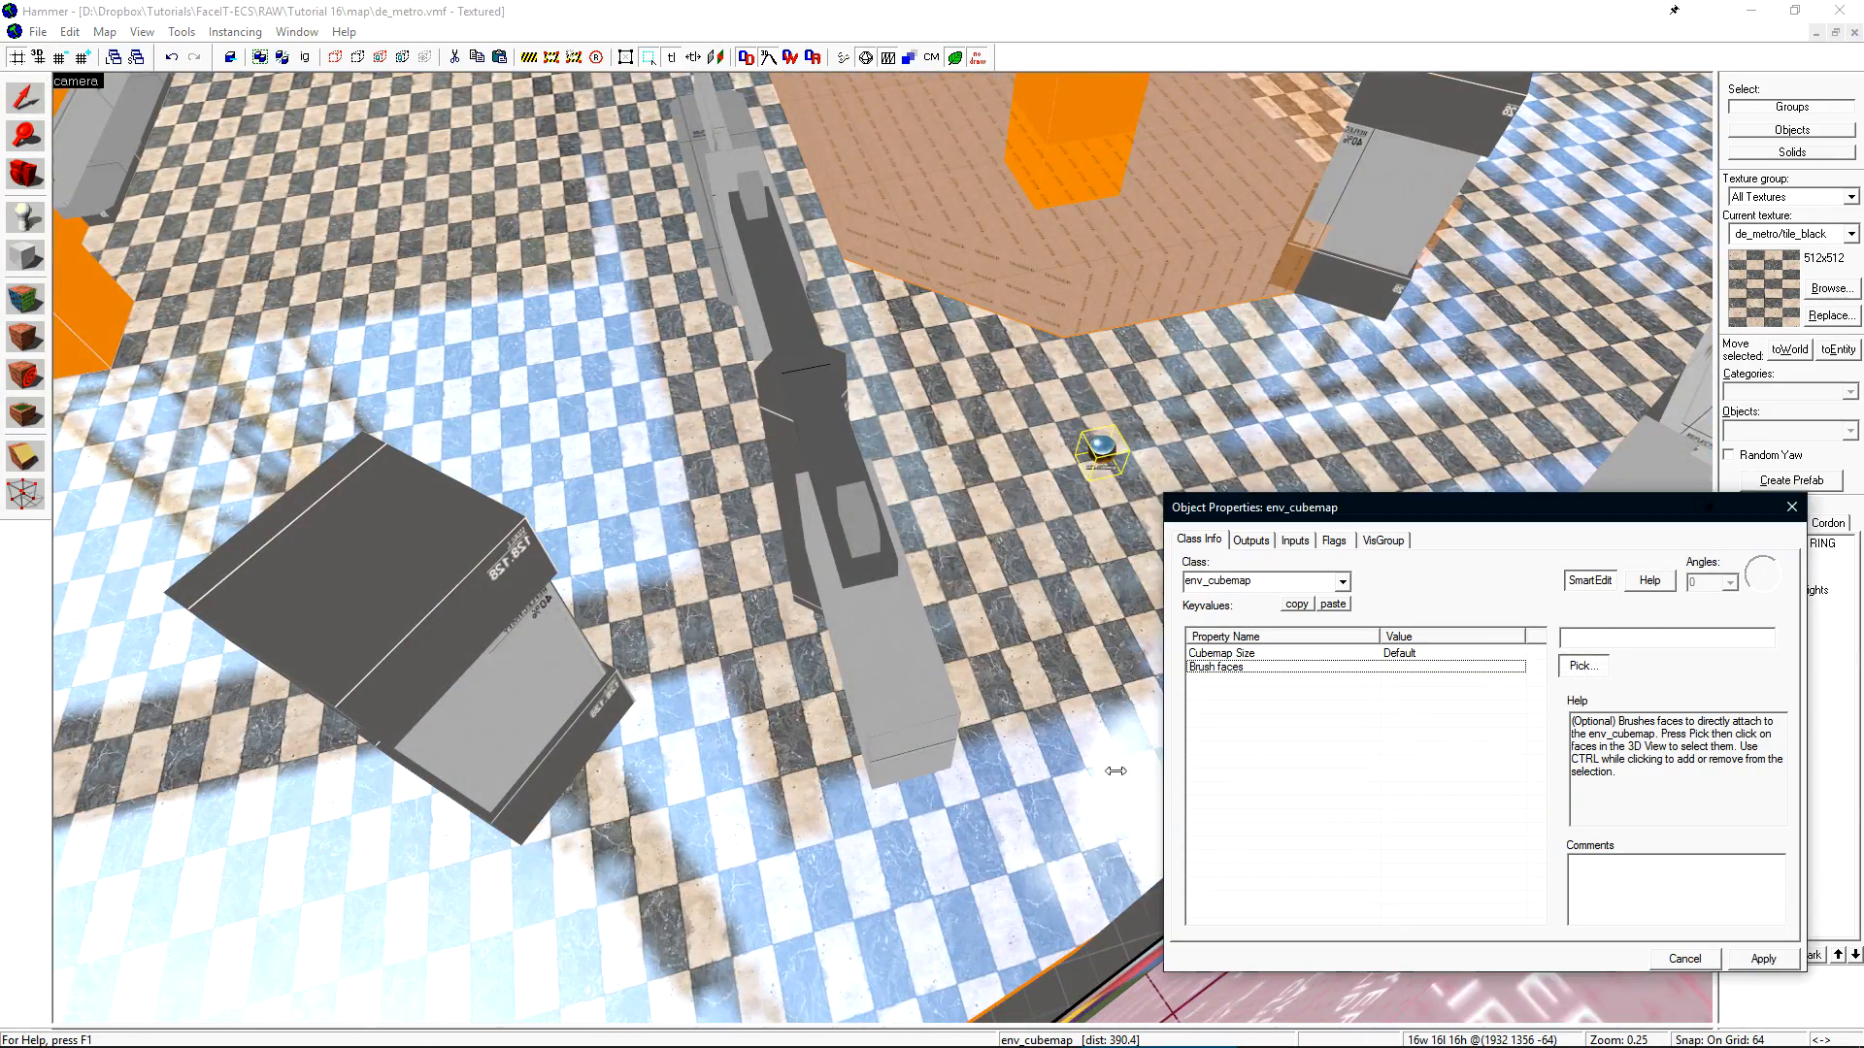
pyautogui.keyDown('ctrl'); pyautogui.click(660, 850); pyautogui.keyUp('ctrl')
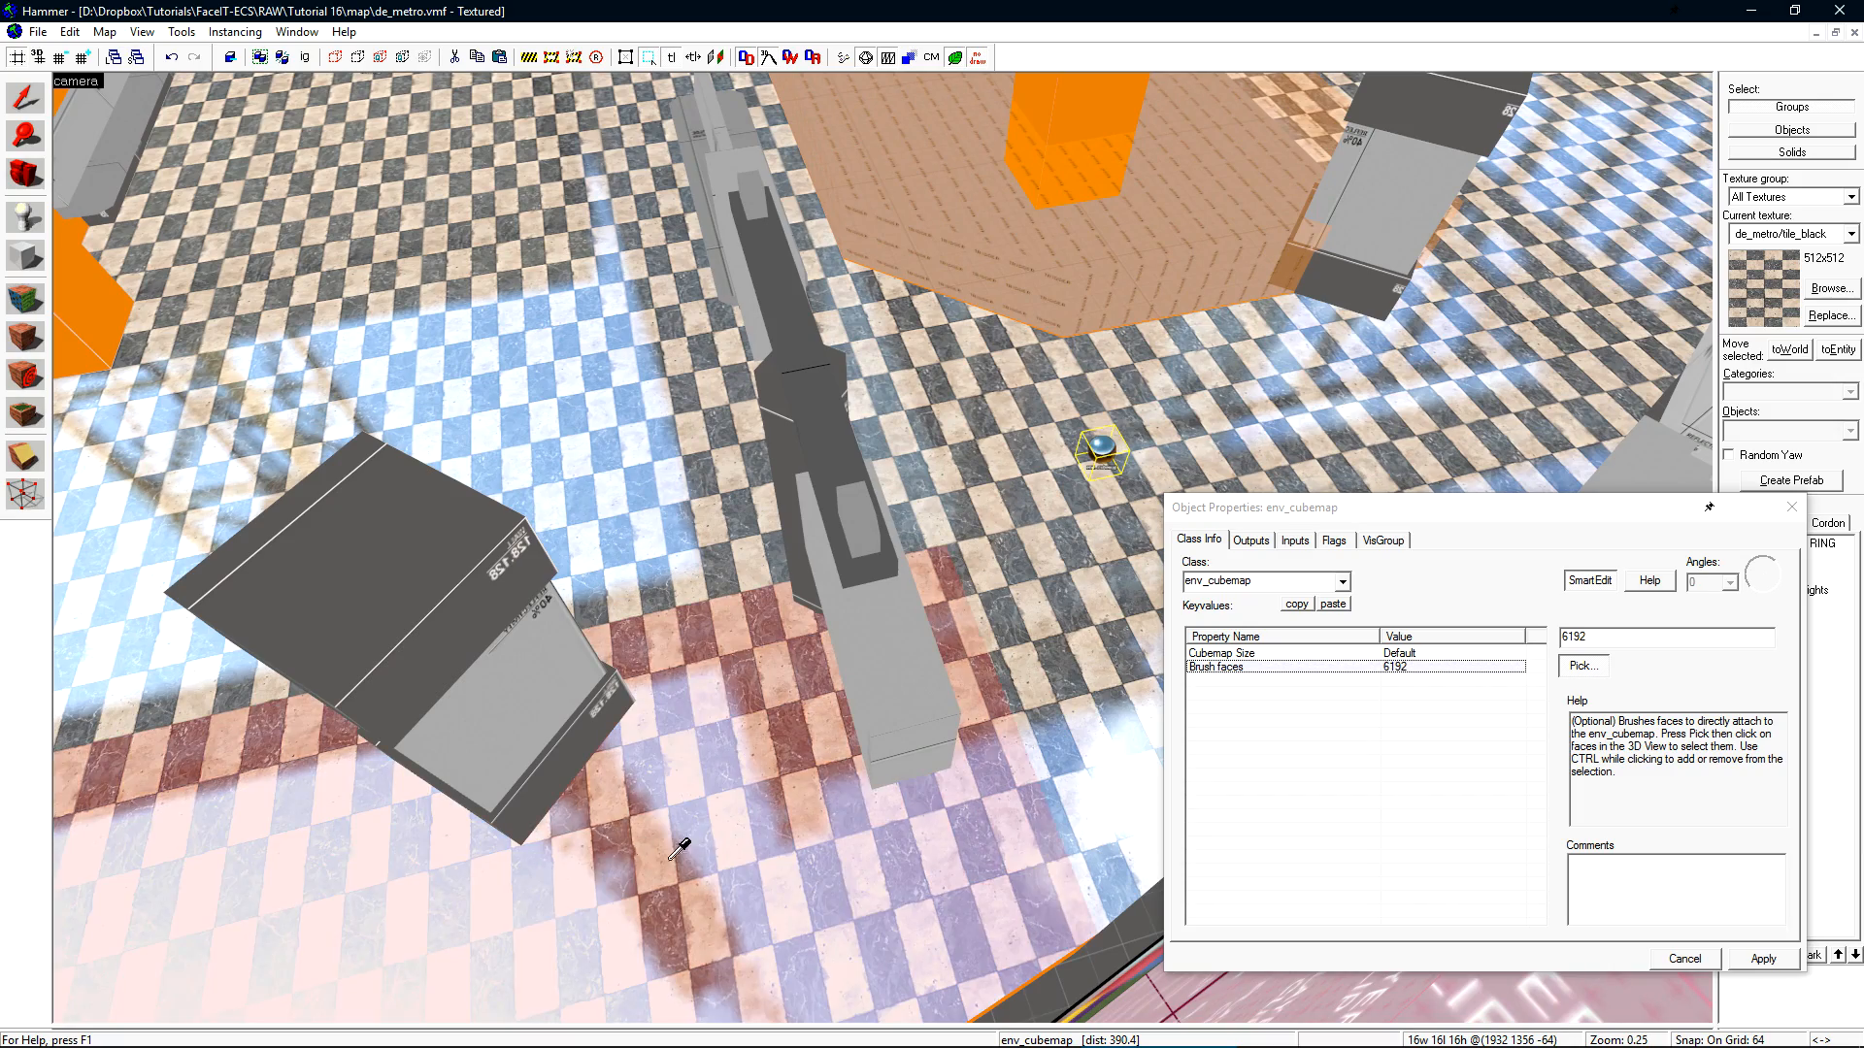
pyautogui.keyDown('ctrl'); pyautogui.click(1077, 609); pyautogui.keyUp('ctrl')
pyautogui.keyDown('ctrl'); pyautogui.click(920, 458); pyautogui.keyUp('ctrl')
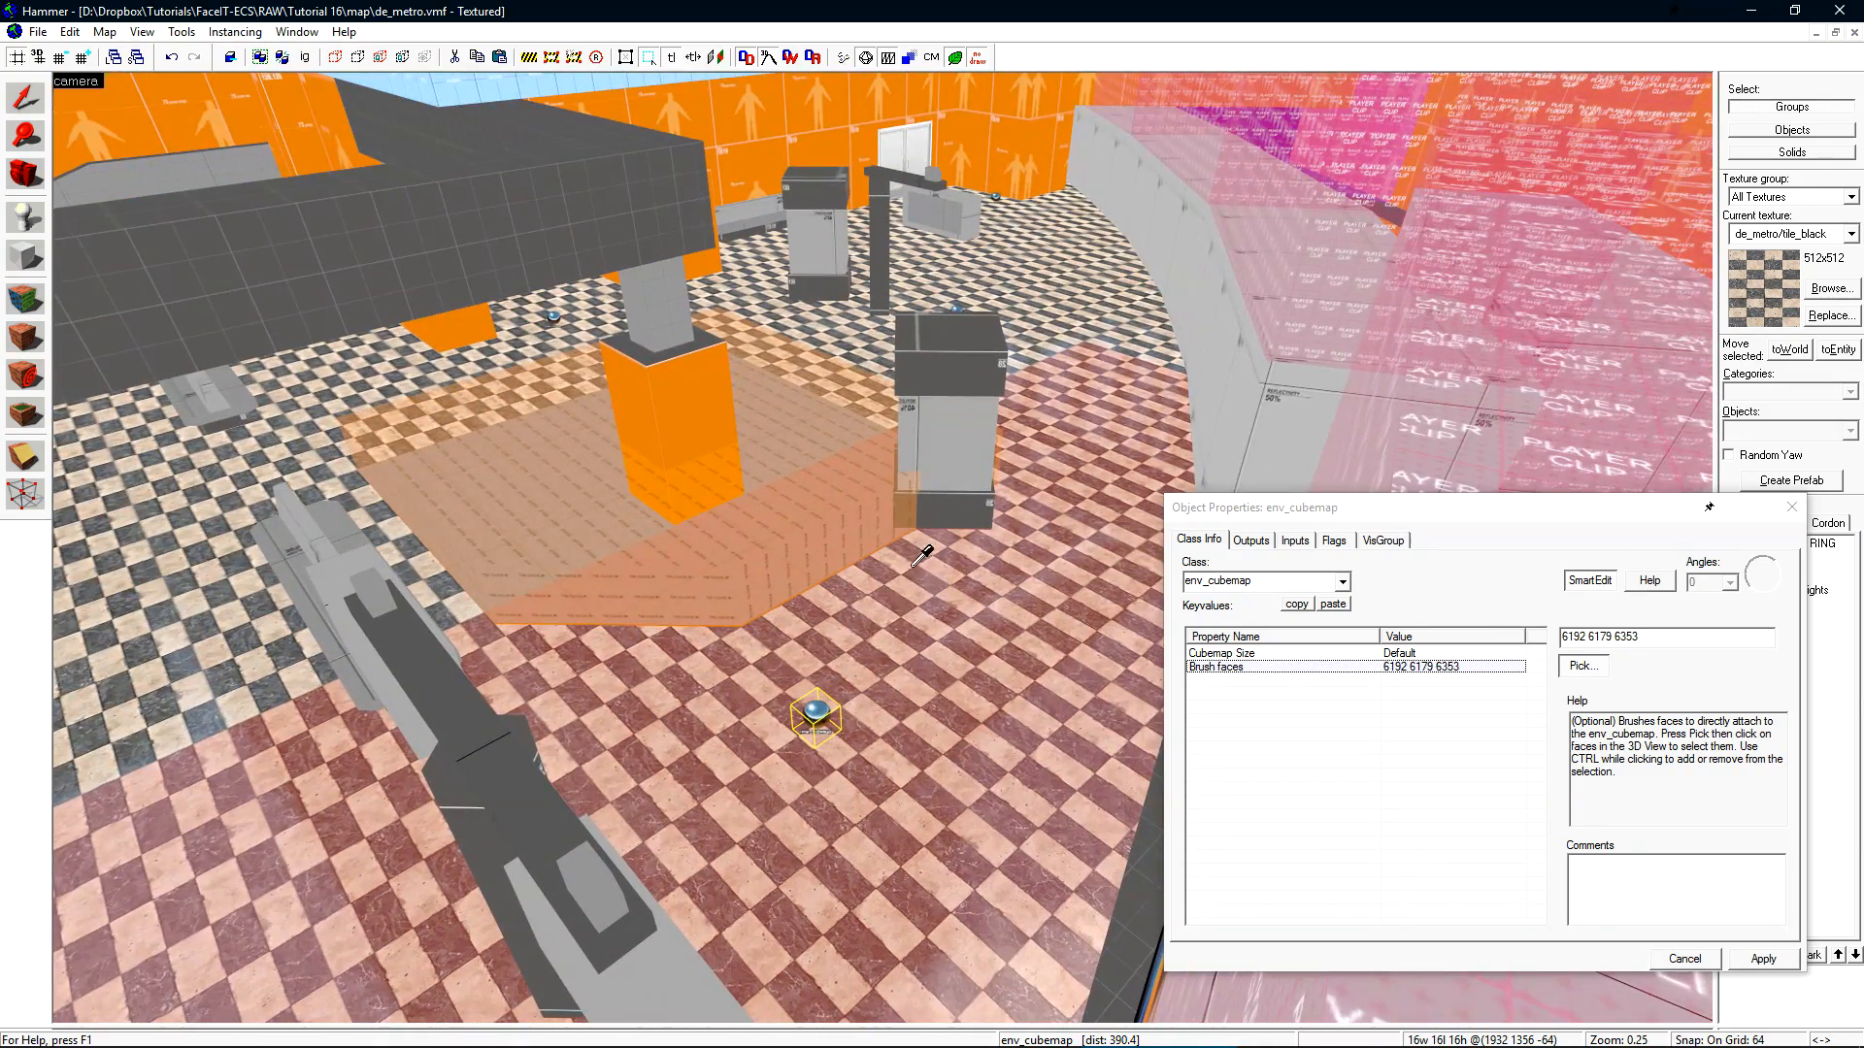
# - Pick the floor faces around the wall bench and the central benches as Brush faces for the env_cubemap beside the wall bench
pyautogui.click(1592, 664)
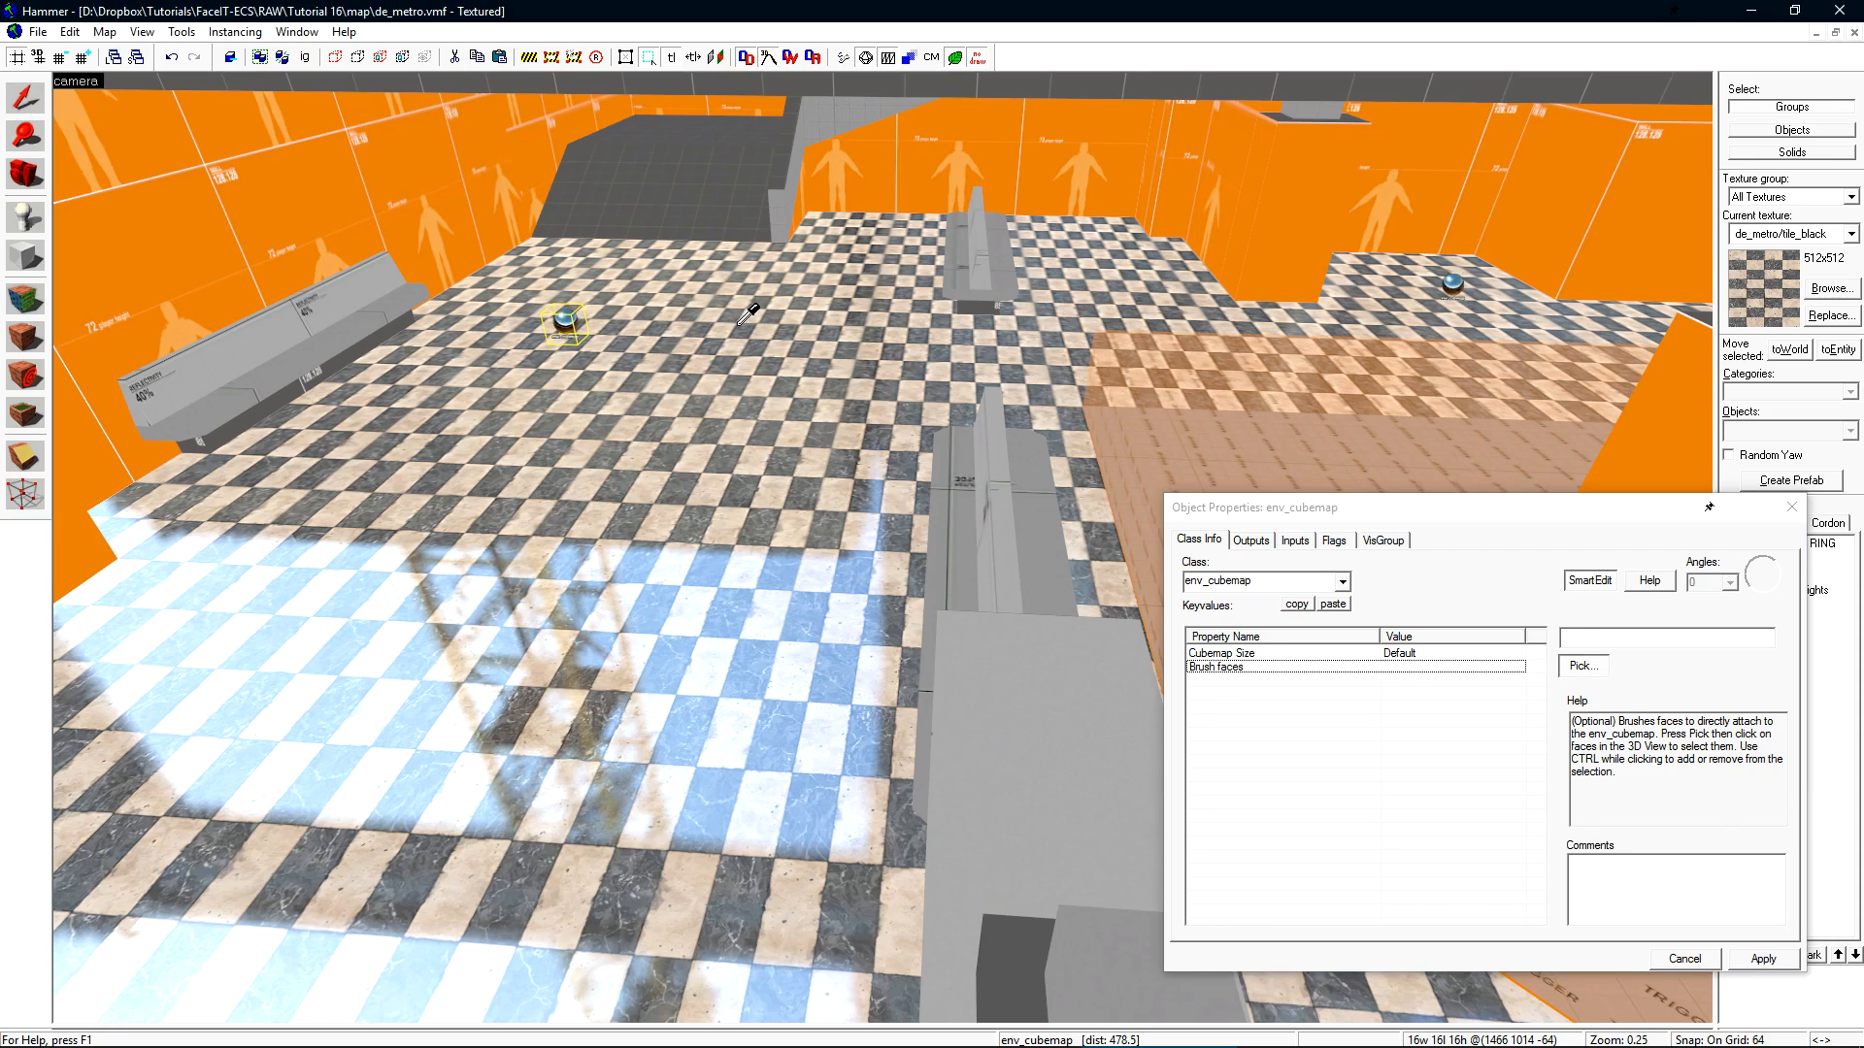
pyautogui.keyDown('ctrl'); pyautogui.click(776, 341); pyautogui.keyUp('ctrl')
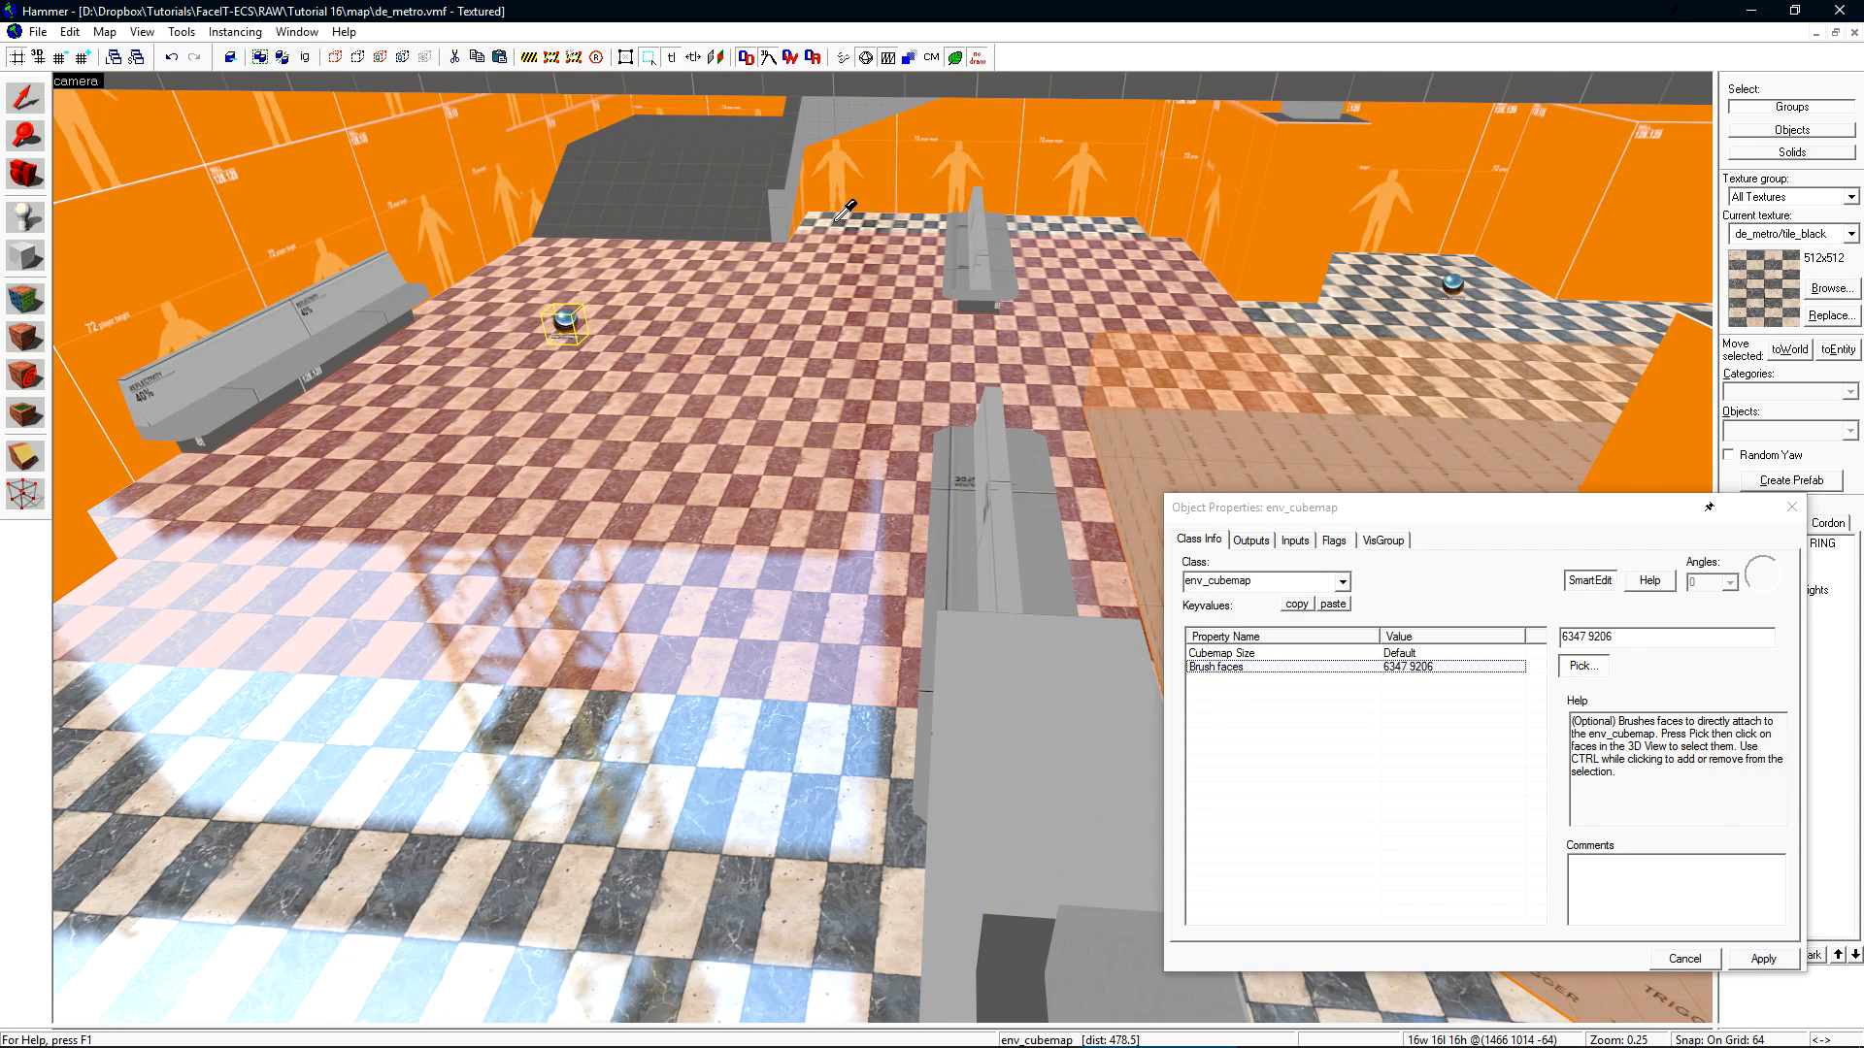
pyautogui.click(818, 361)
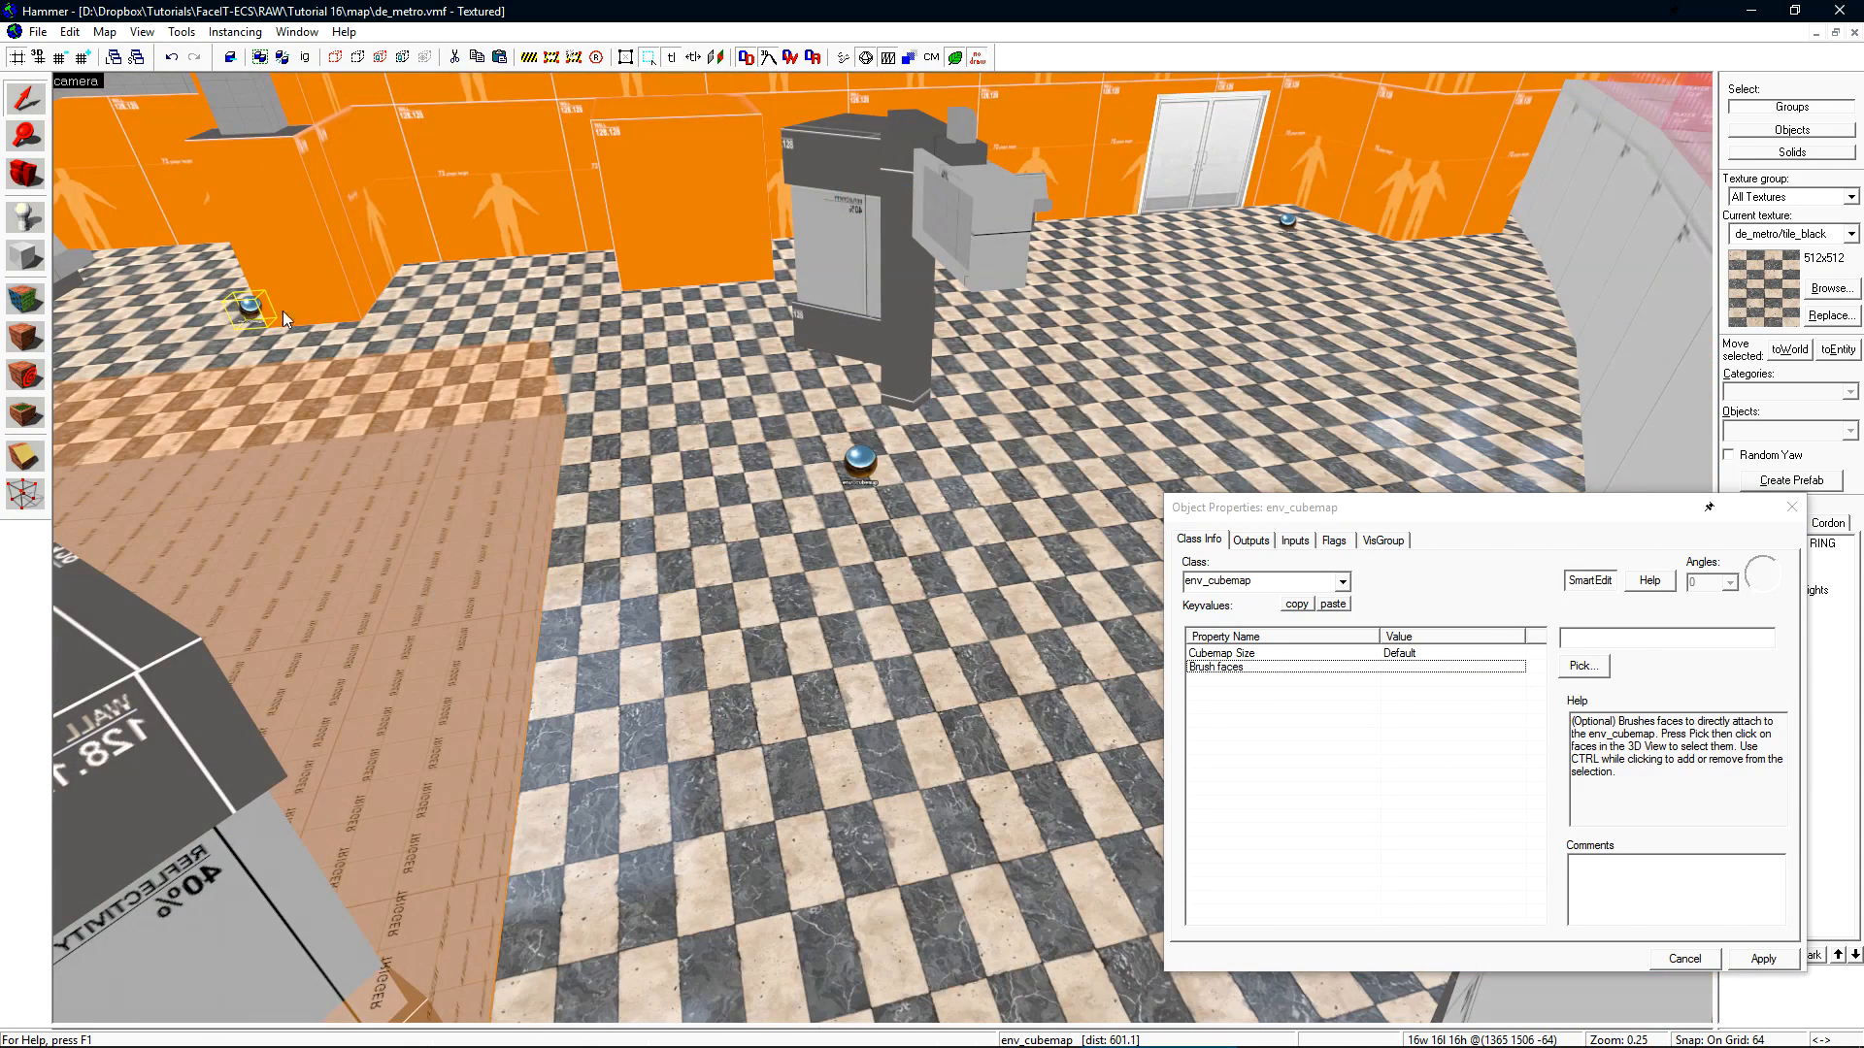
# - Assign three neighbouring floor faces to the env_cubemap in front of the grey sign post and apply its Brush faces
pyautogui.click(863, 464)
pyautogui.click(1583, 666)
pyautogui.click(876, 624)
pyautogui.keyDown('ctrl'); pyautogui.click(806, 724); pyautogui.keyUp('ctrl')
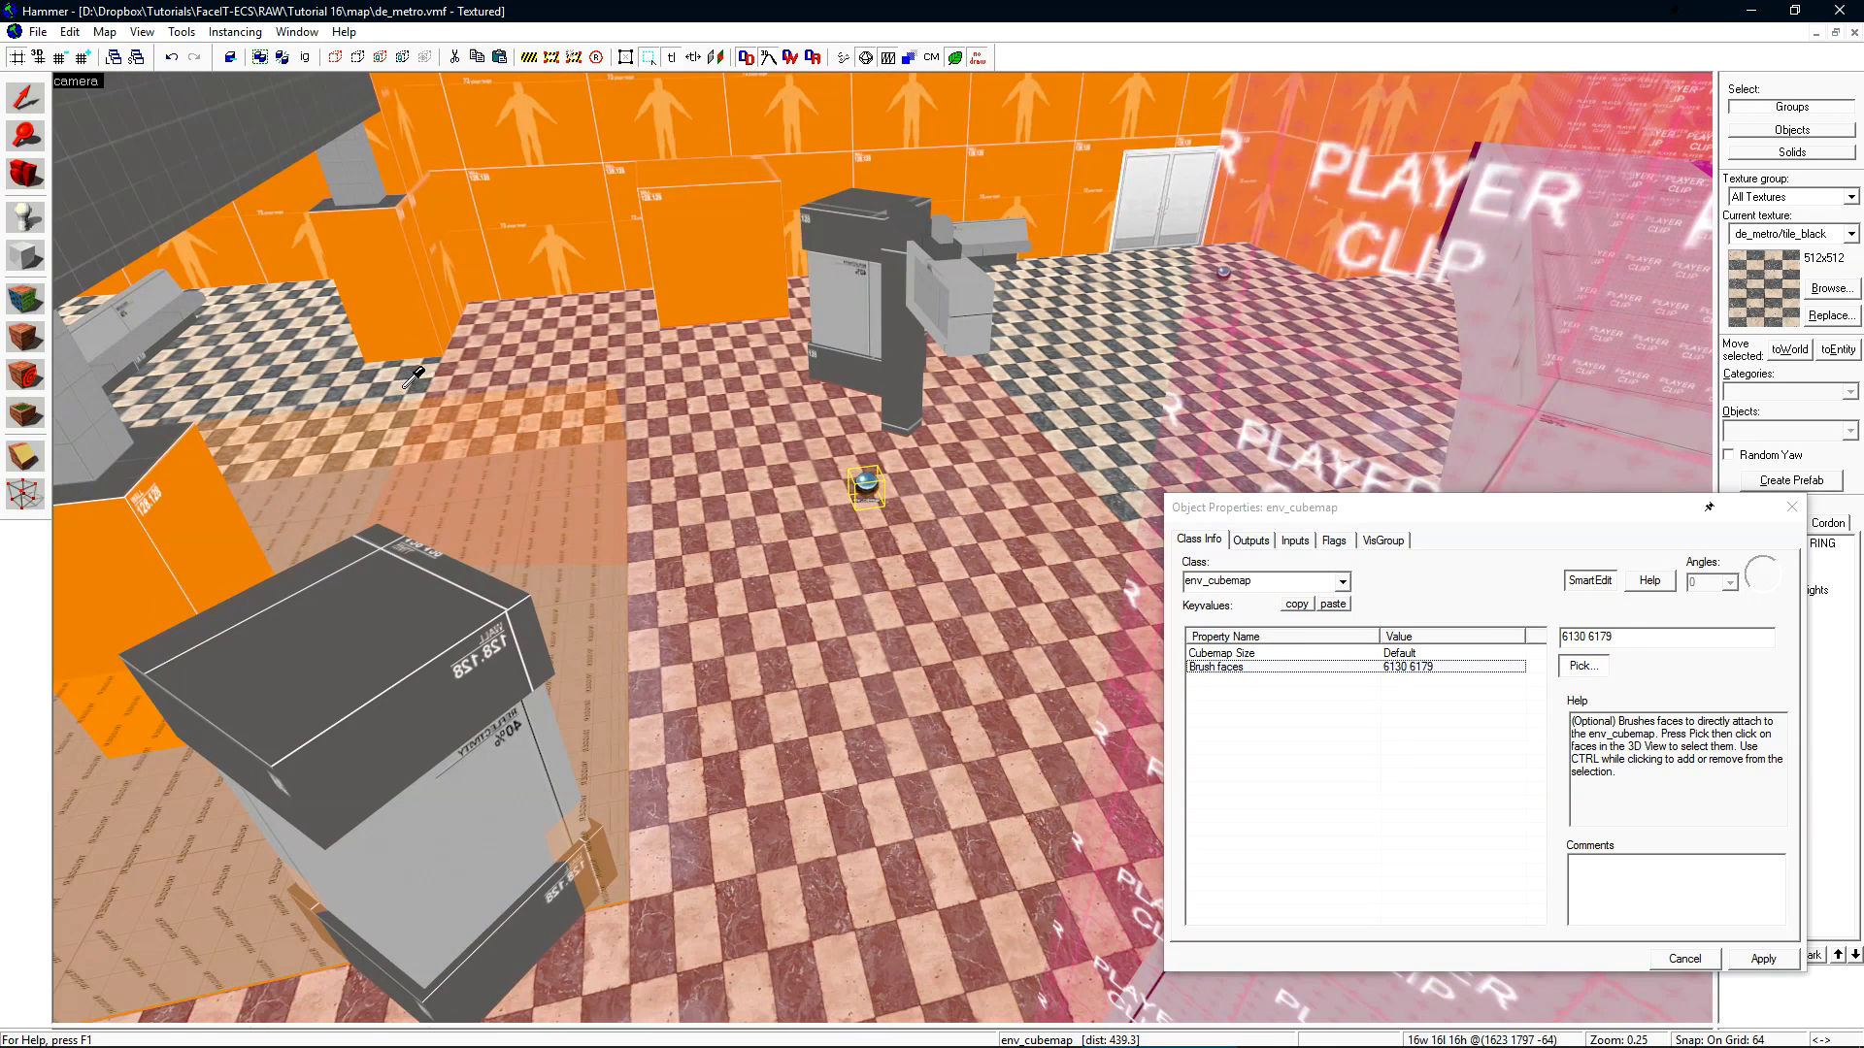
pyautogui.keyDown('ctrl'); pyautogui.click(398, 386); pyautogui.keyUp('ctrl')
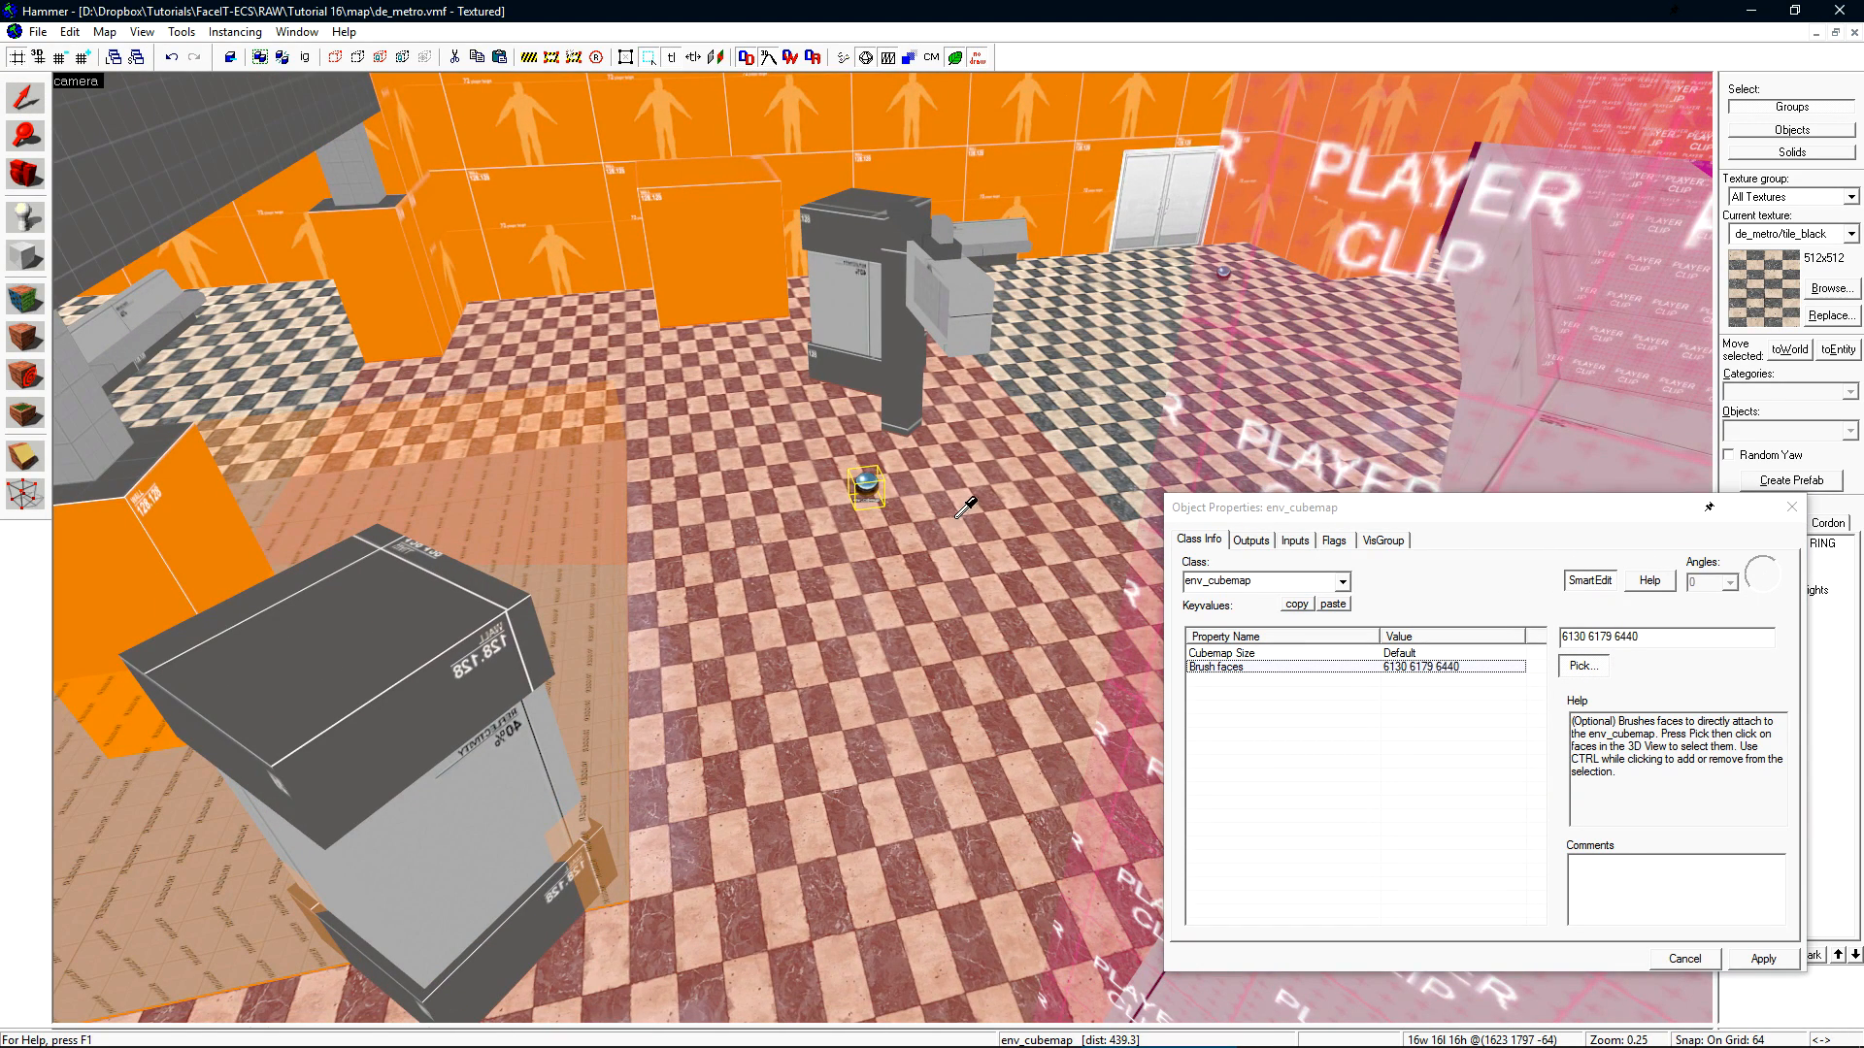
pyautogui.click(1592, 668)
pyautogui.click(1762, 958)
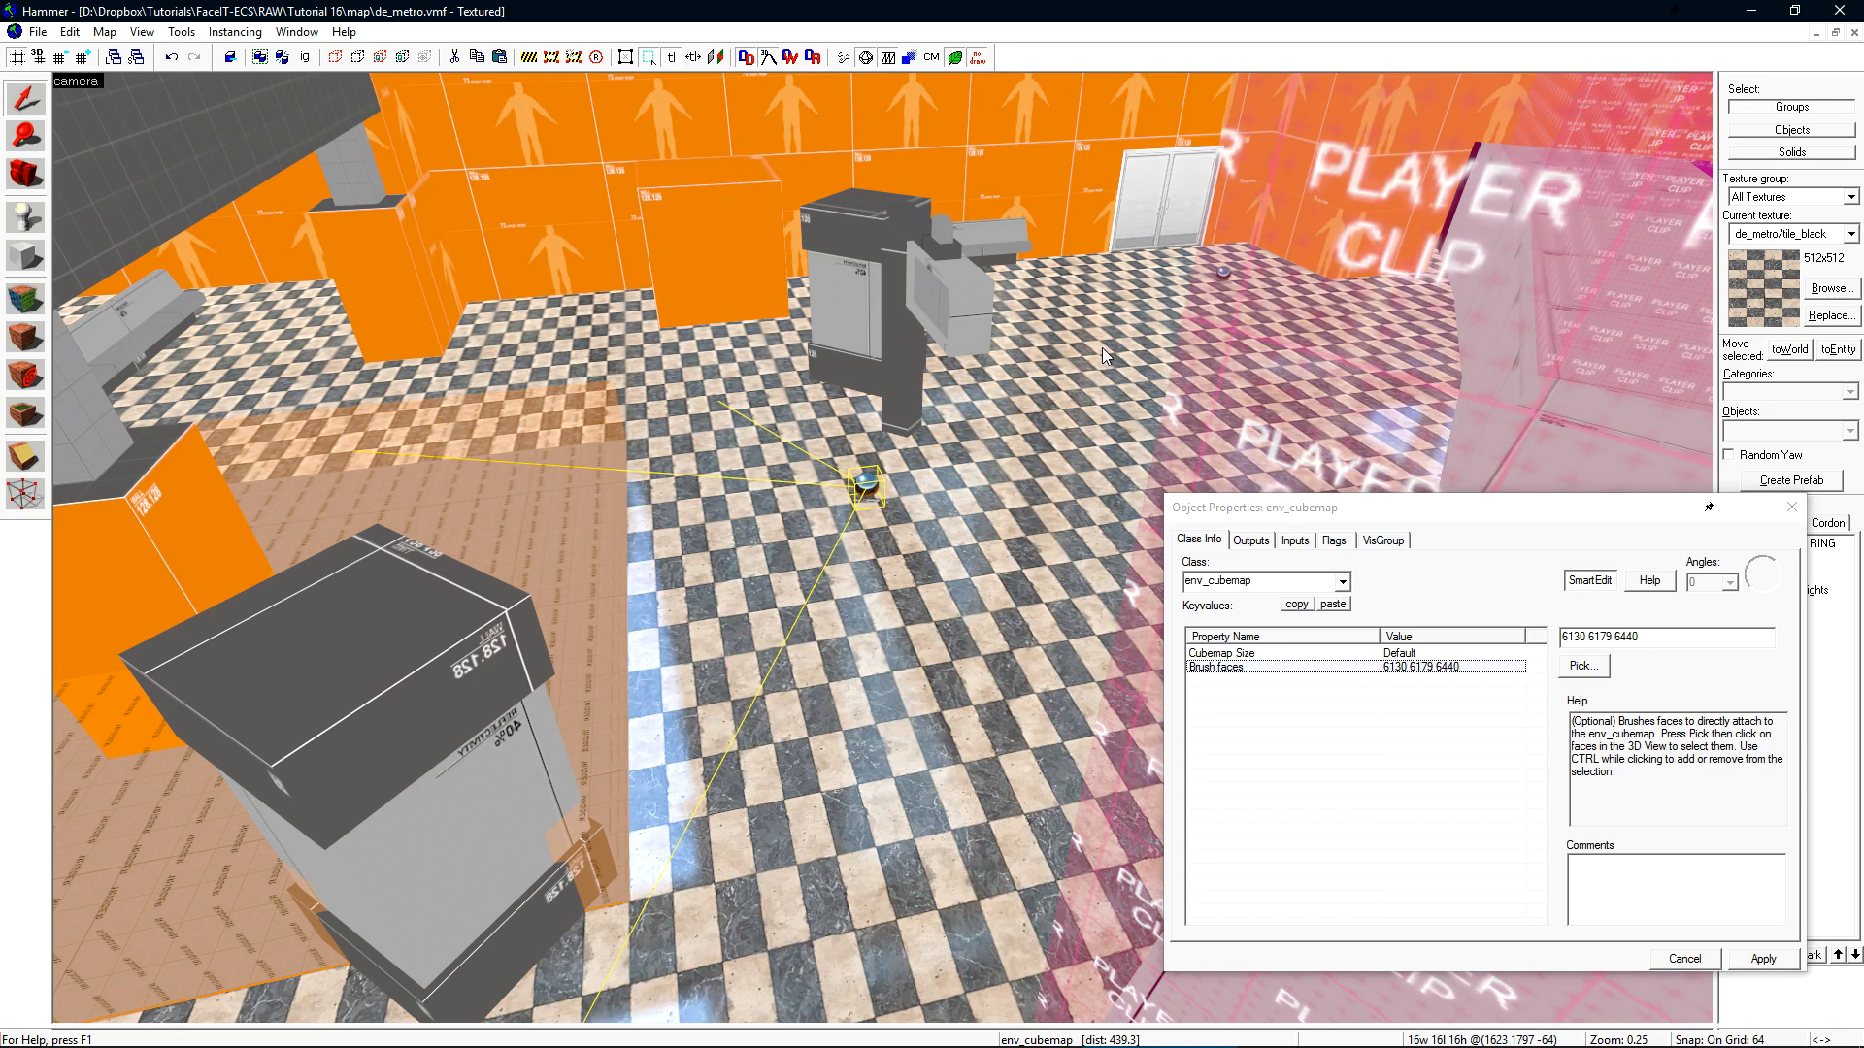
# - Assign the floor face in front of the white double doors to the env_cubemap there, apply it and close its properties
pyautogui.scroll(2, 1227, 260)
pyautogui.click(1288, 219)
pyautogui.click(1580, 666)
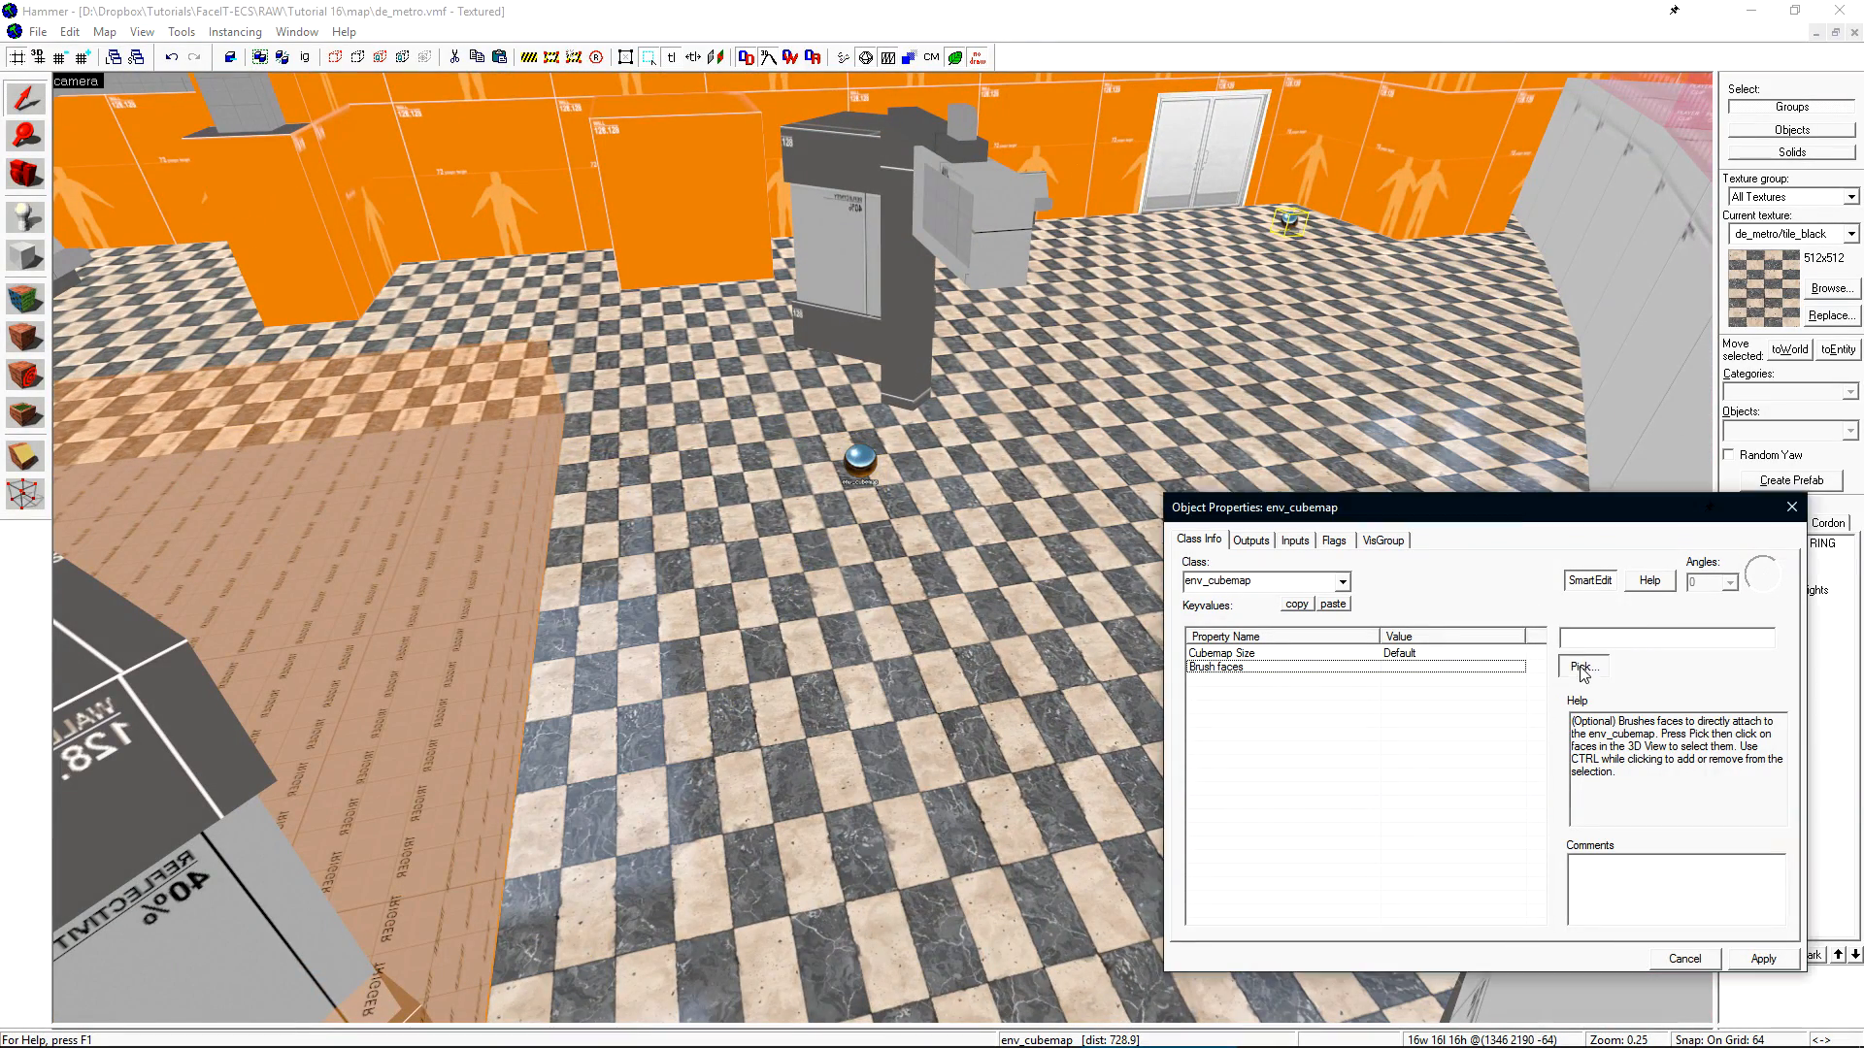
pyautogui.click(1427, 239)
pyautogui.click(1766, 963)
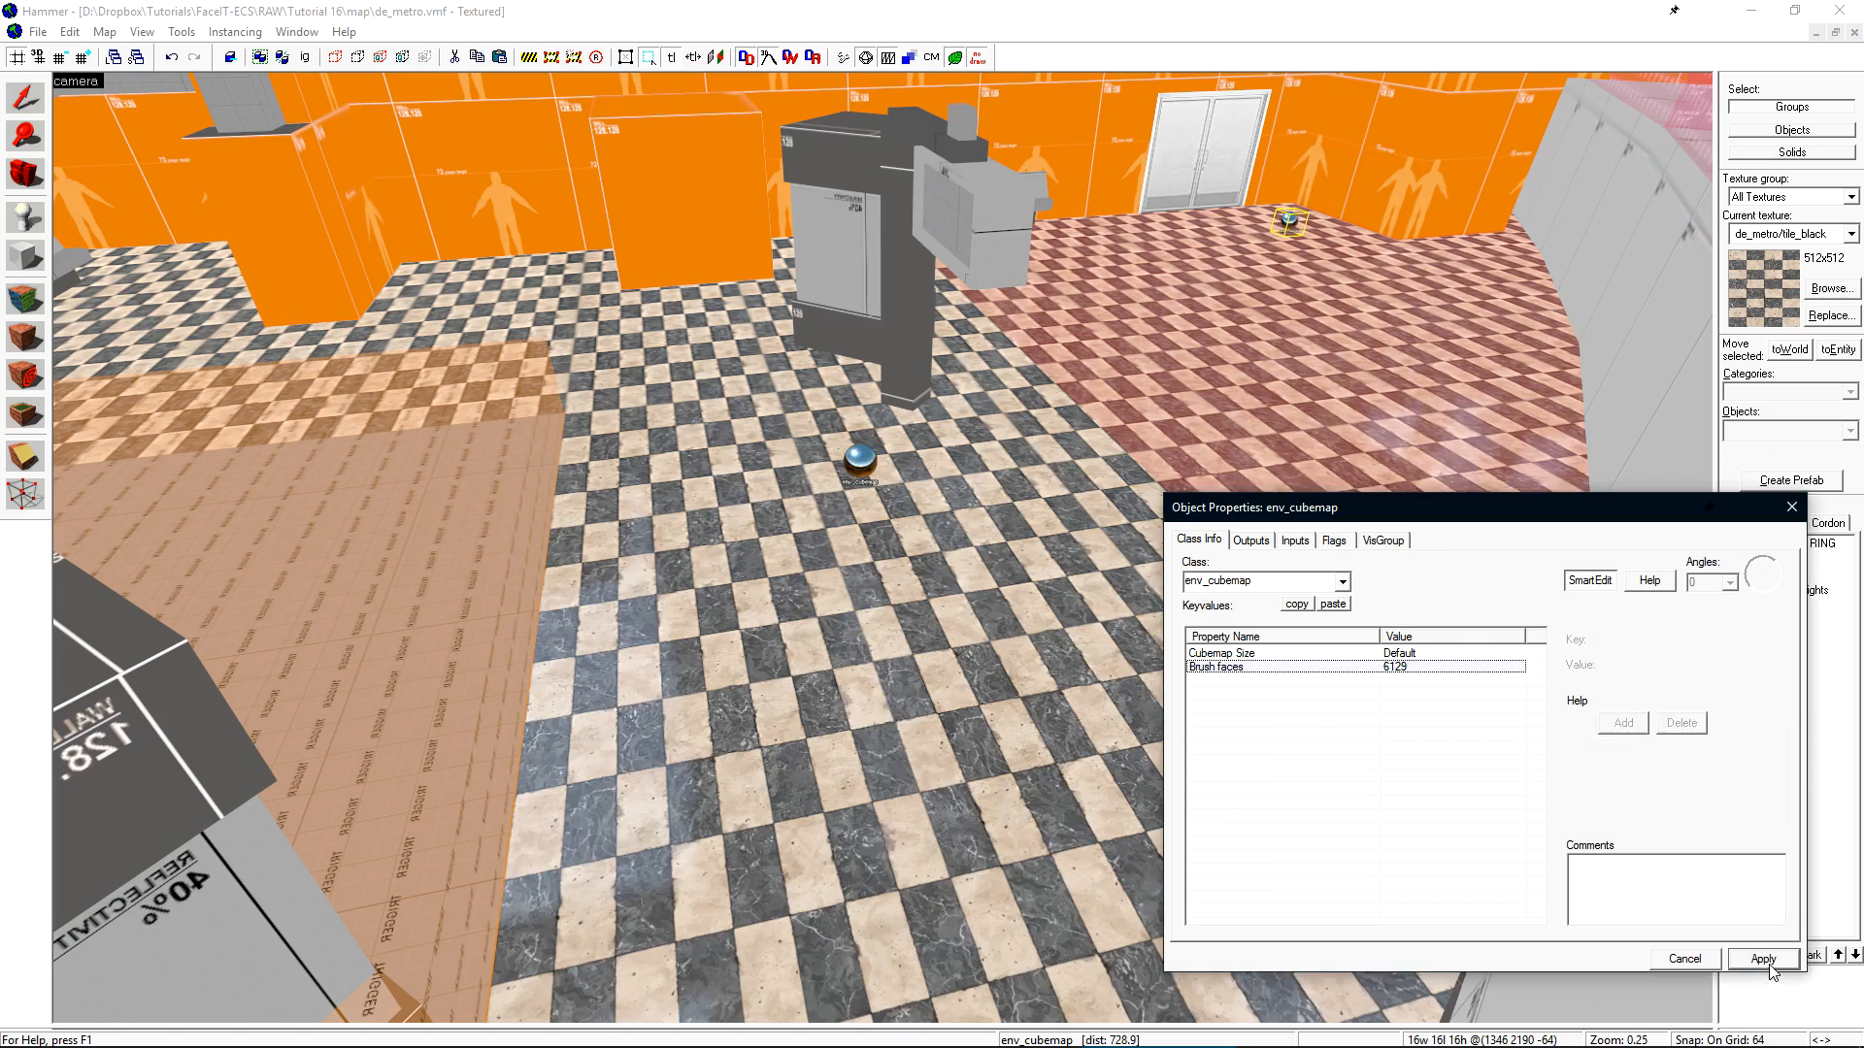
pyautogui.press('z')
pyautogui.press('s')
pyautogui.press('z')
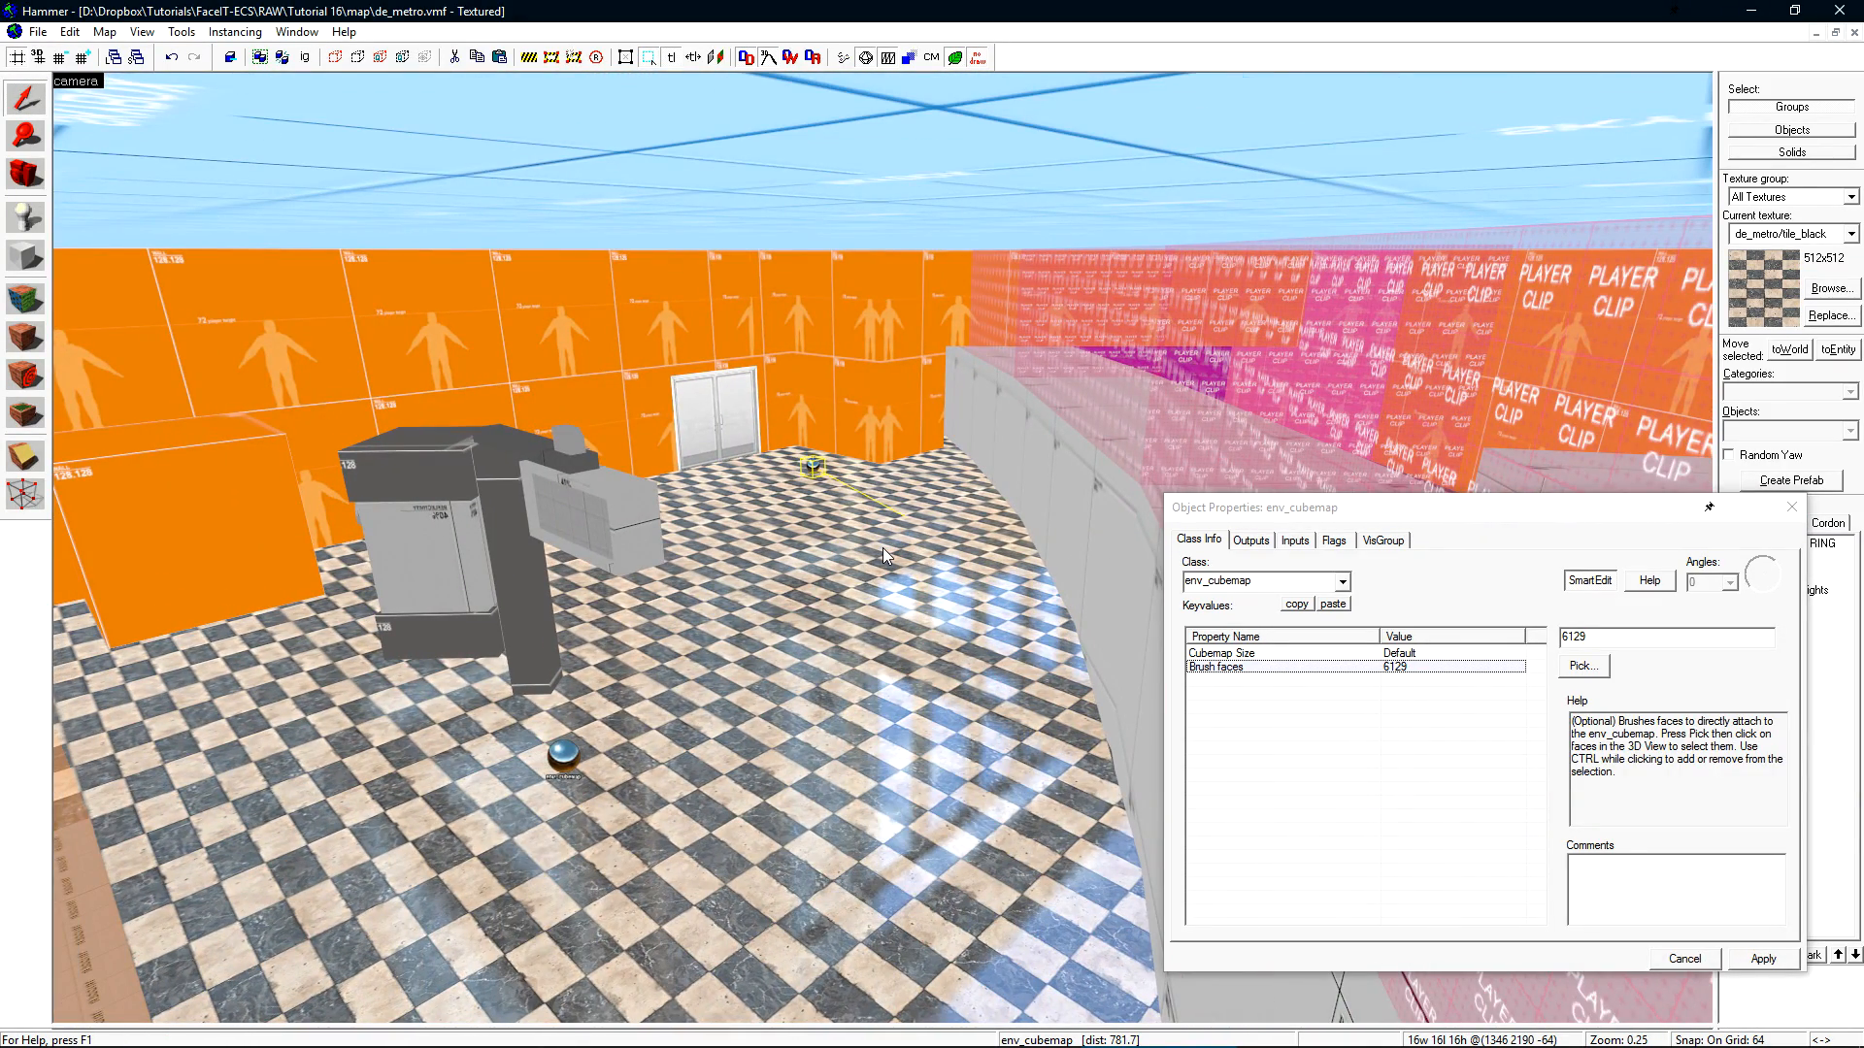
pyautogui.hotkey('alt', 'Return')
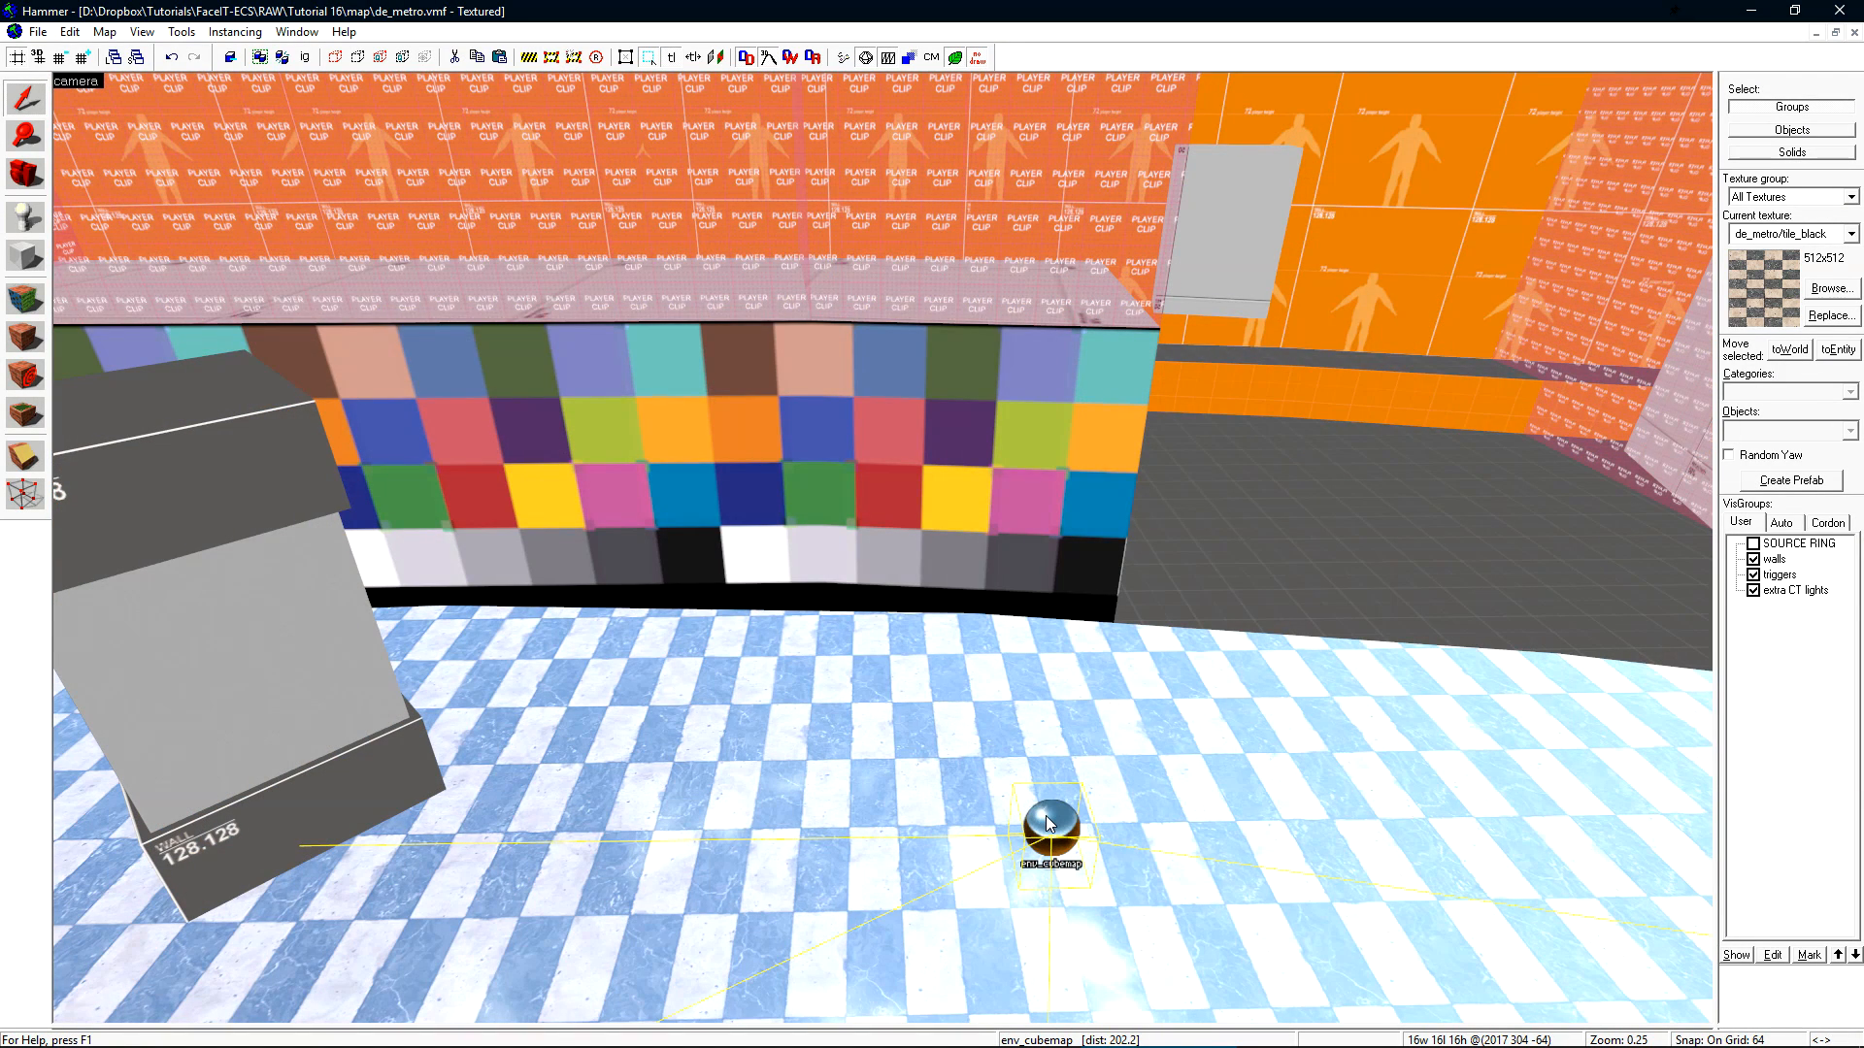
# - Set the Cubemap Size of the env_cubemap facing the colour-chart wall to 256x256
pyautogui.hotkey('alt', 'Return')
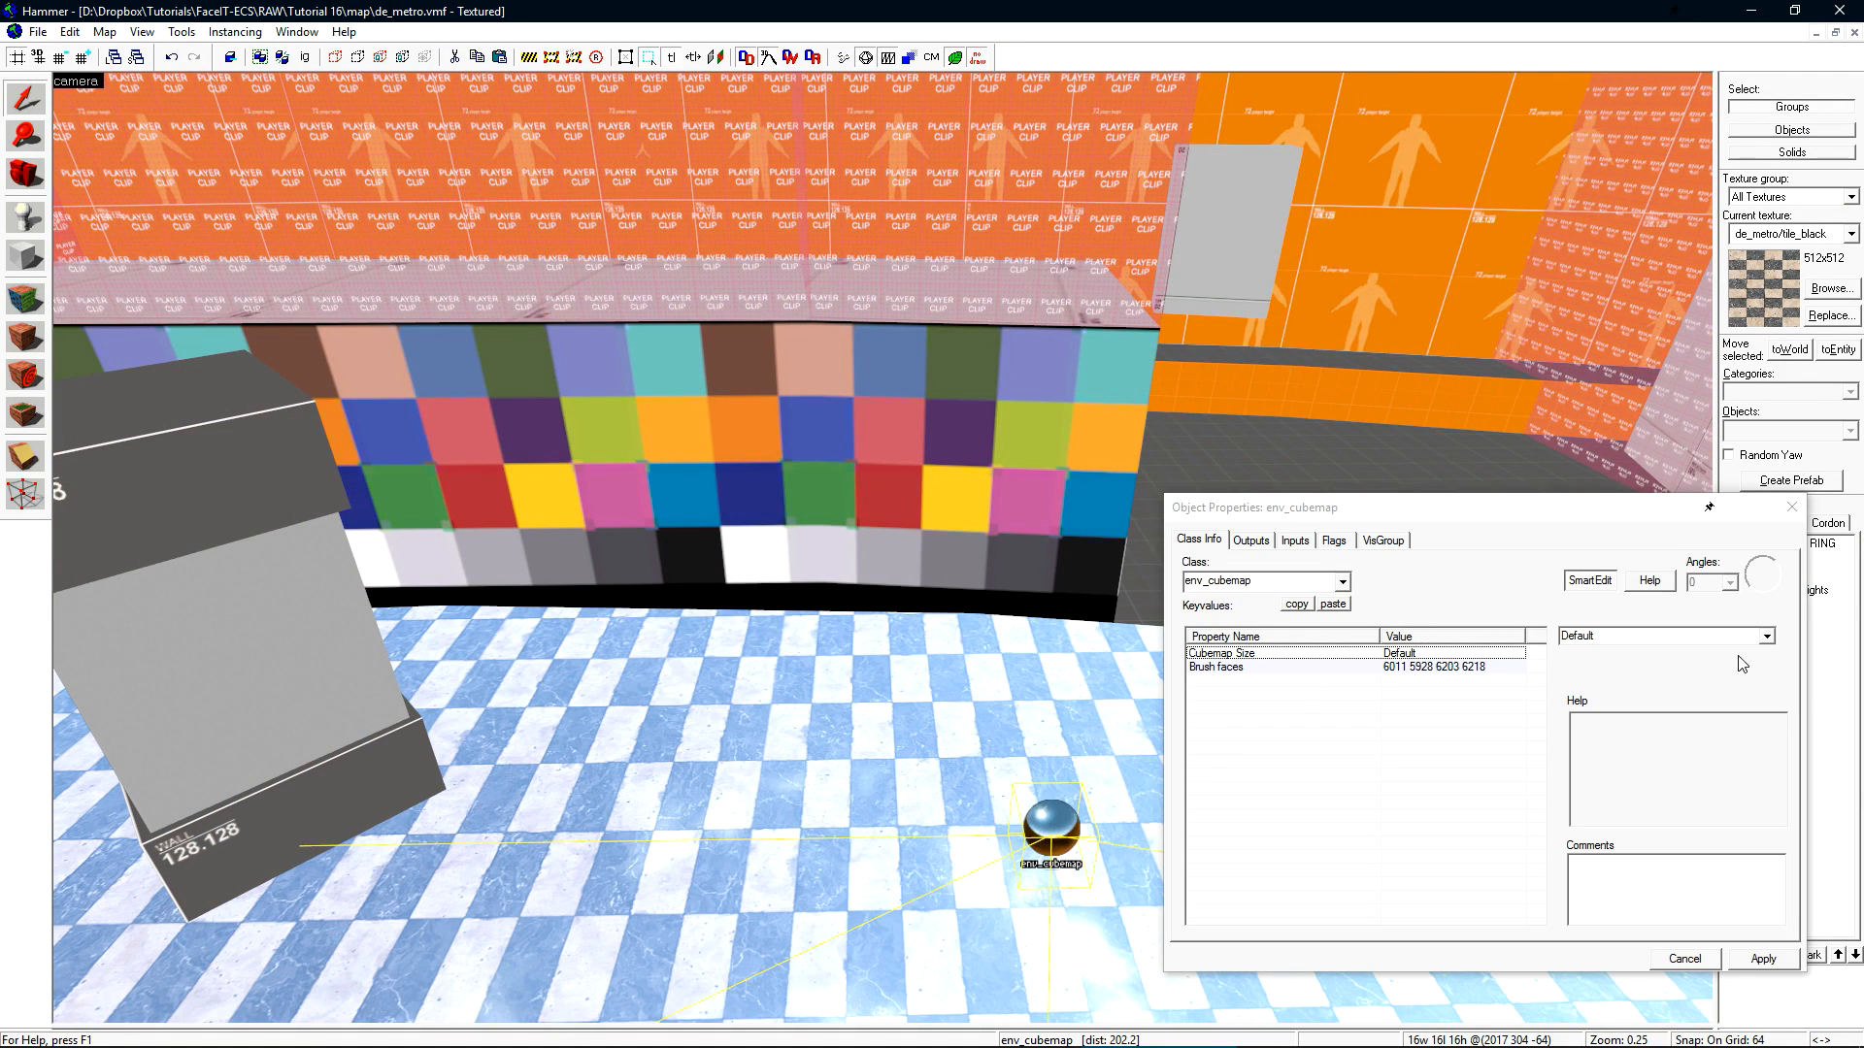
pyautogui.click(1766, 637)
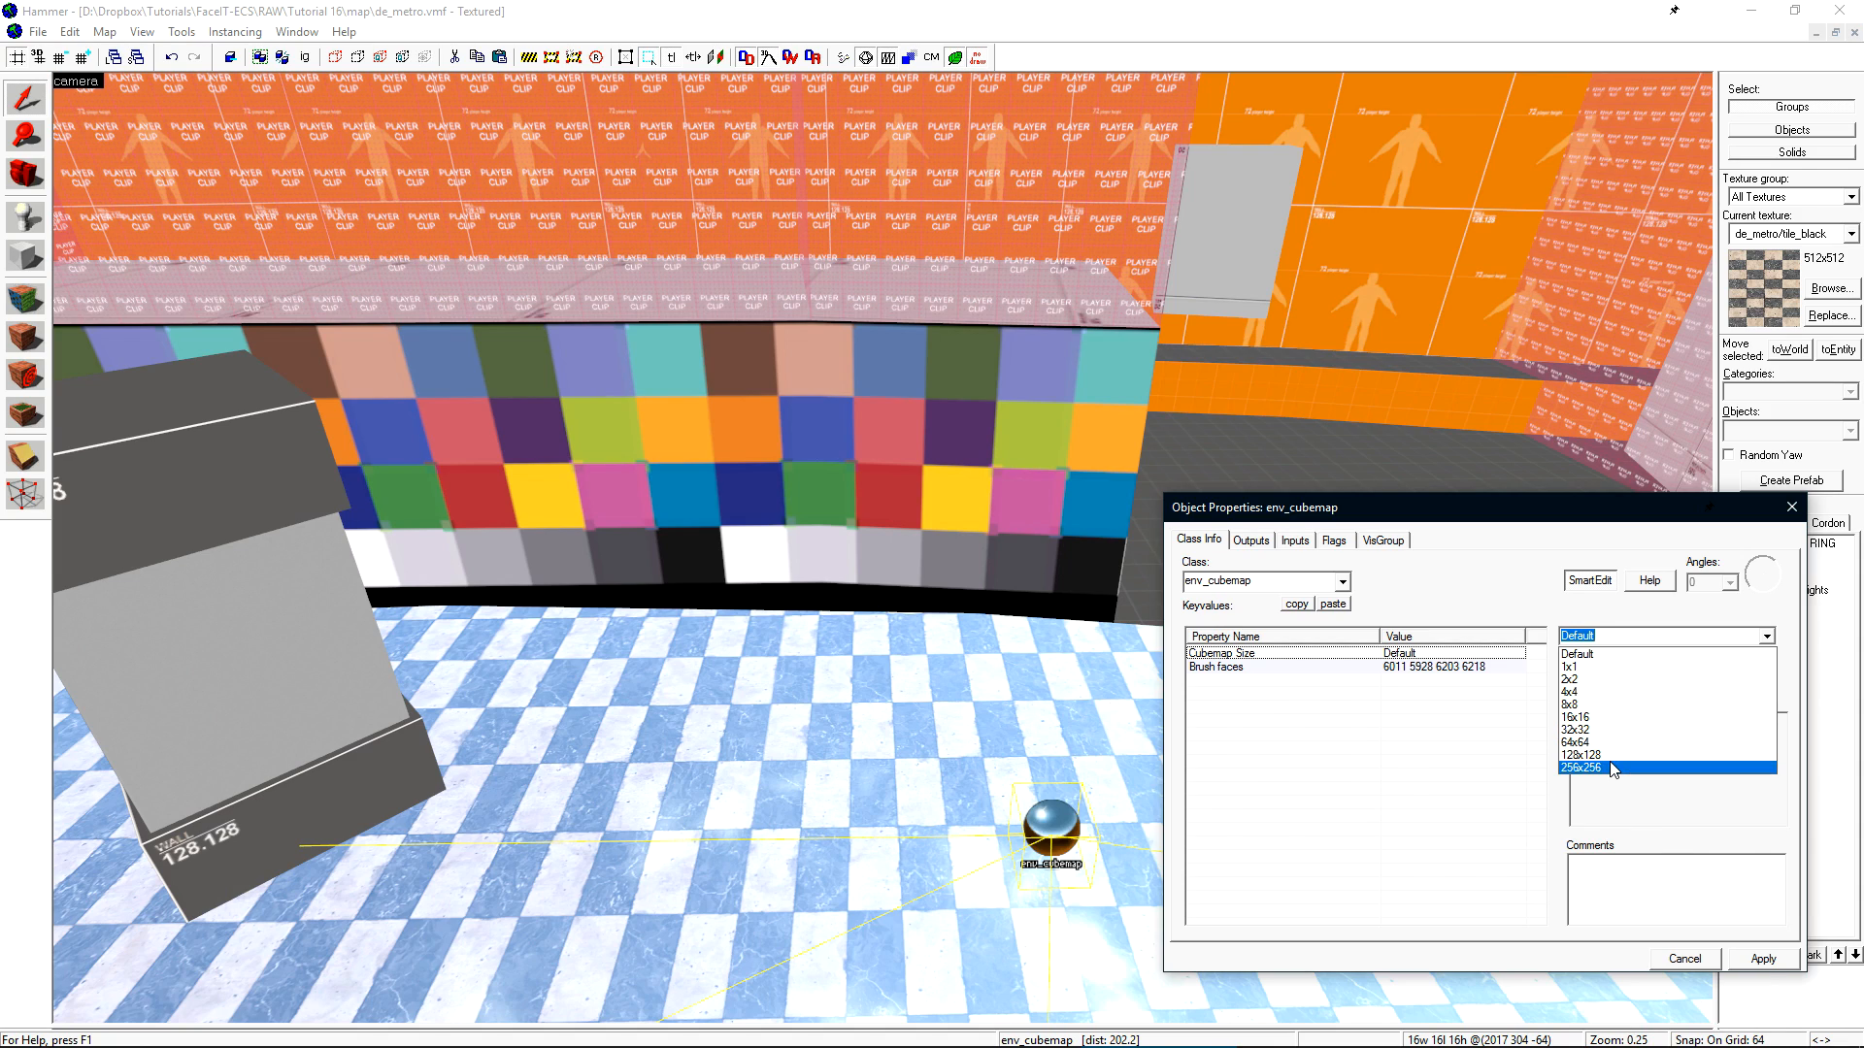
pyautogui.click(1580, 767)
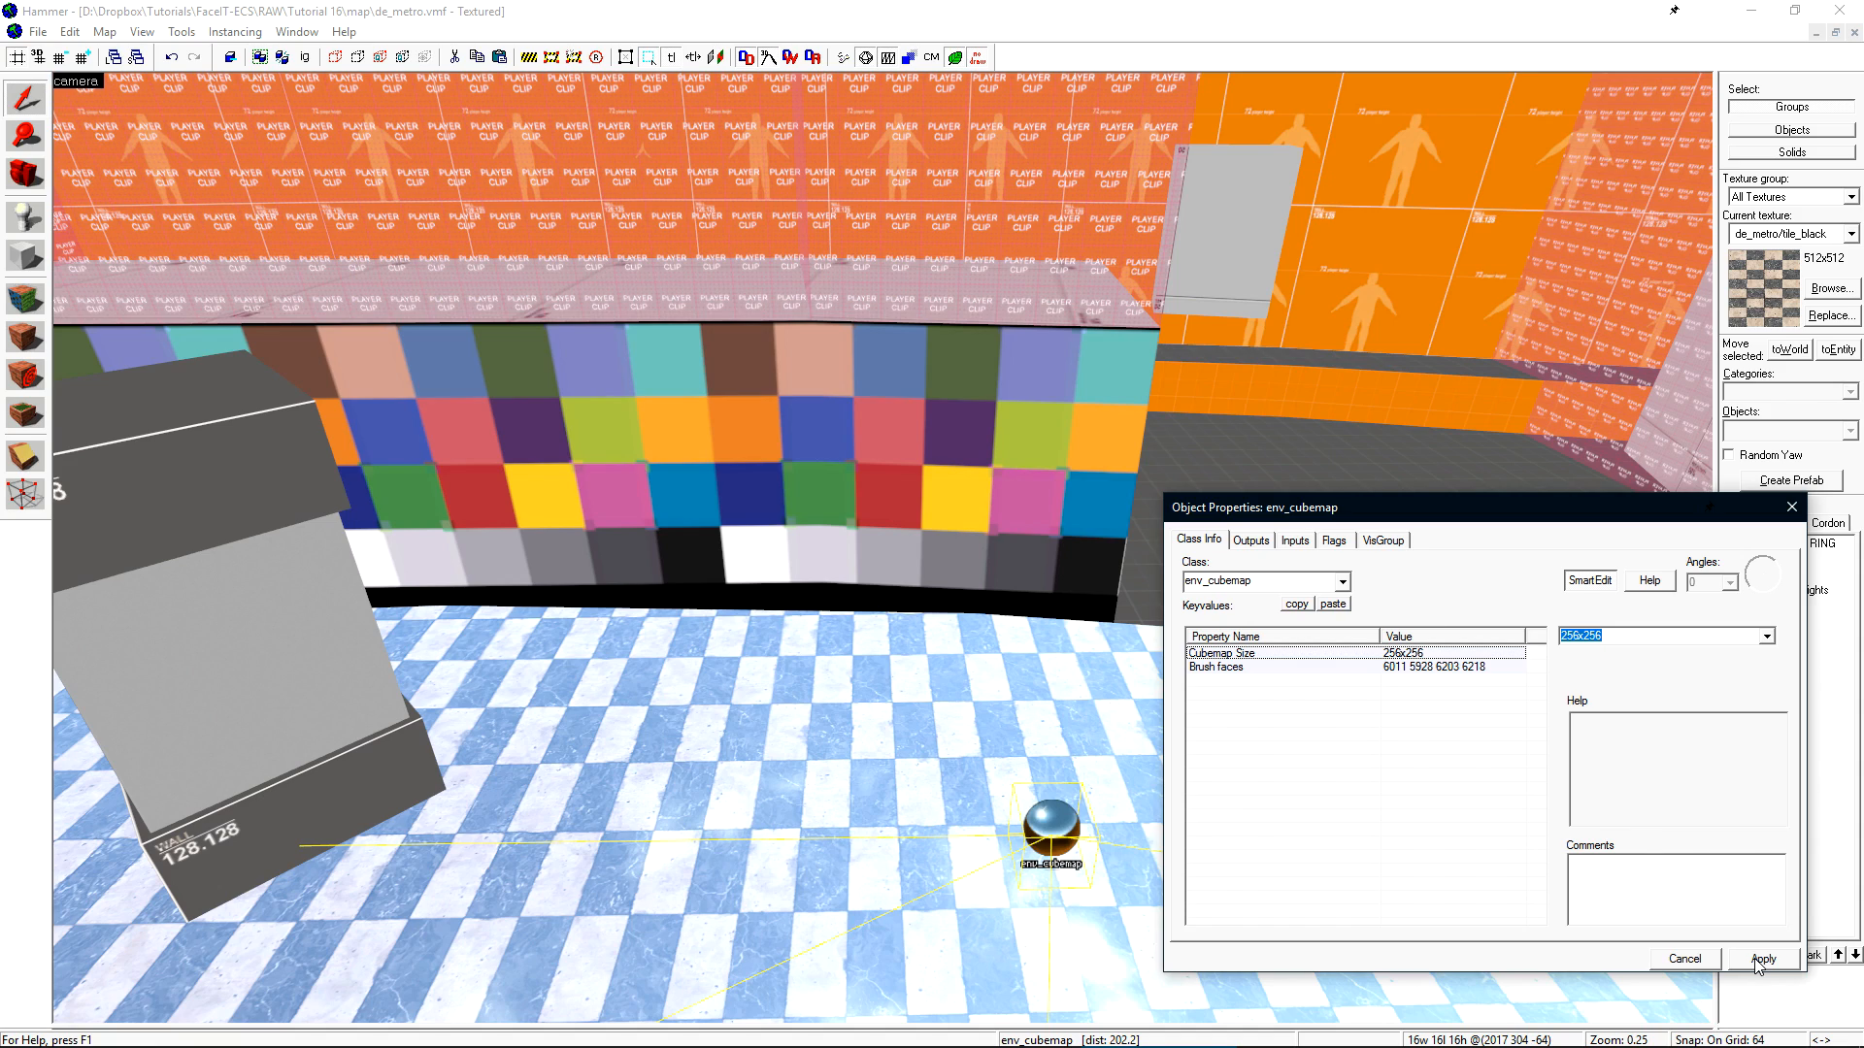
pyautogui.moveTo(1583, 635); pyautogui.dragTo(1615, 643)
pyautogui.click(1768, 637)
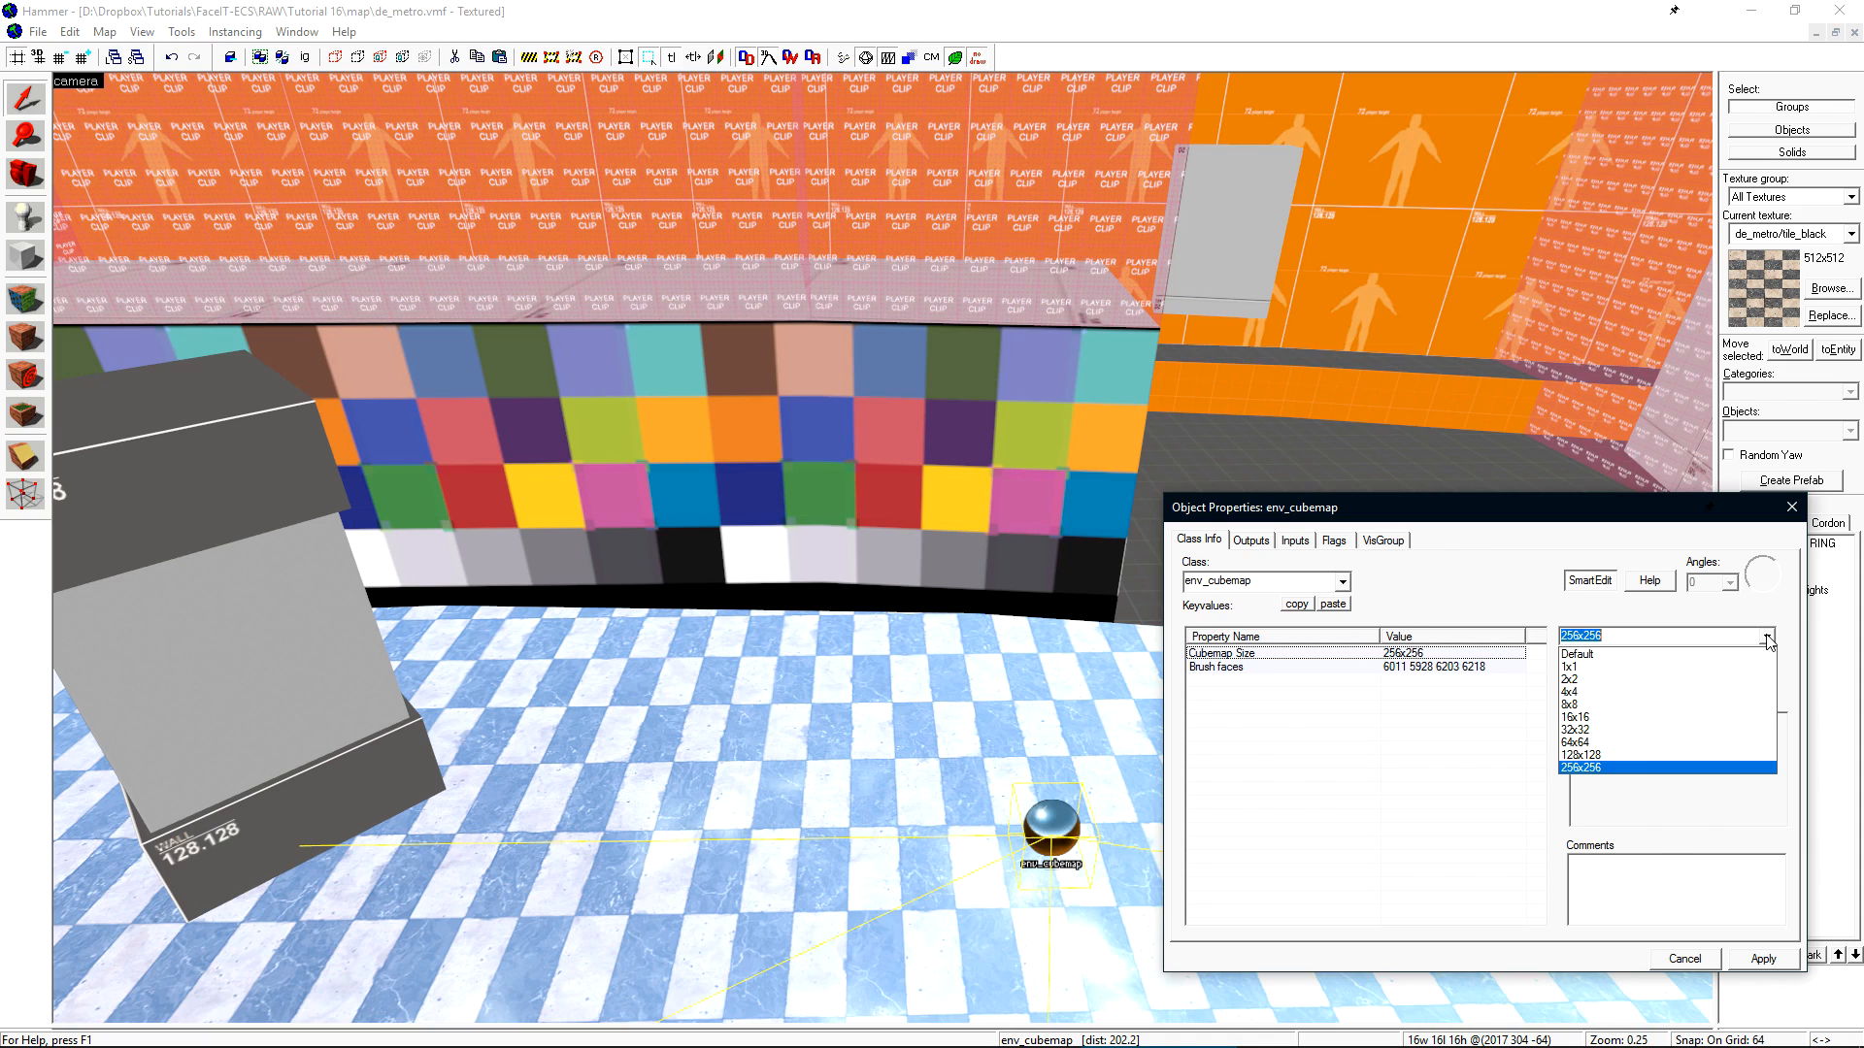
pyautogui.click(1769, 641)
# - Compile and run de_metro in Counter-Strike: Global Offensive, and rebuild its reflections with the buildcubemaps console command
pyautogui.press('F9')
pyautogui.click(1065, 647)
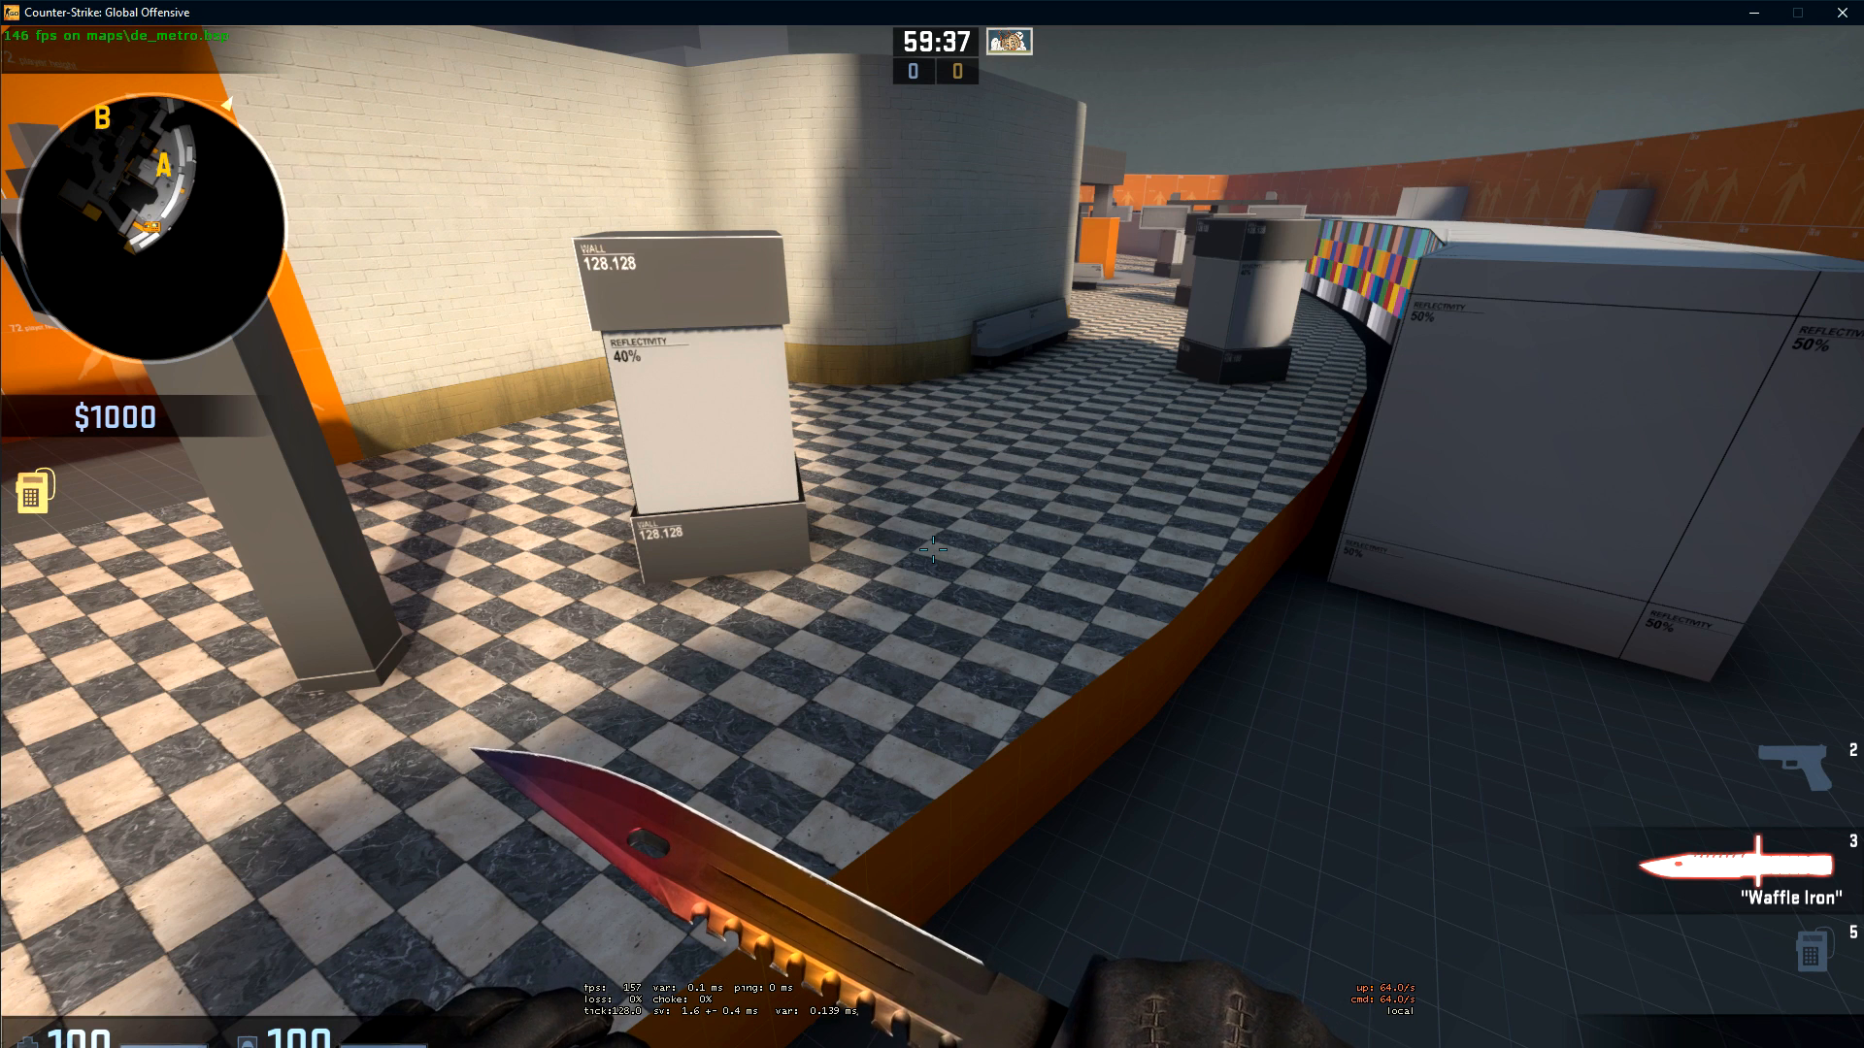
pyautogui.press('`')
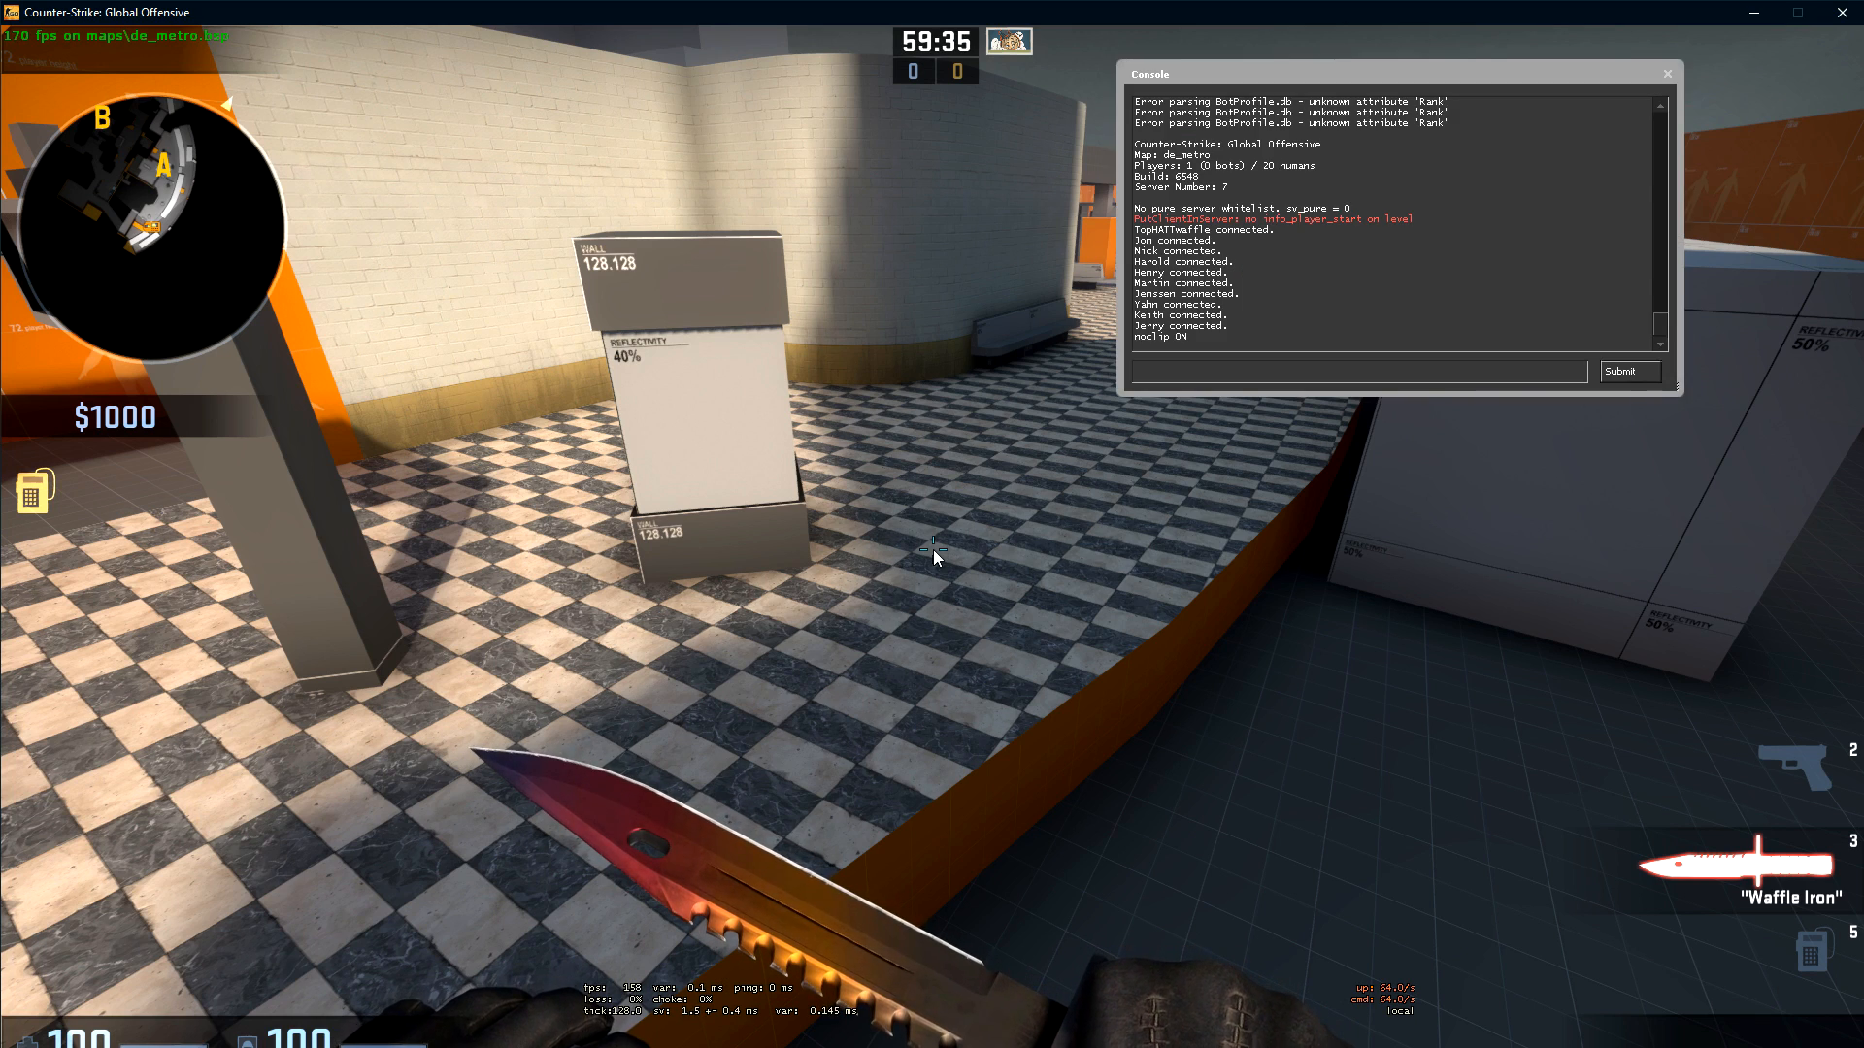
pyautogui.write('bui')
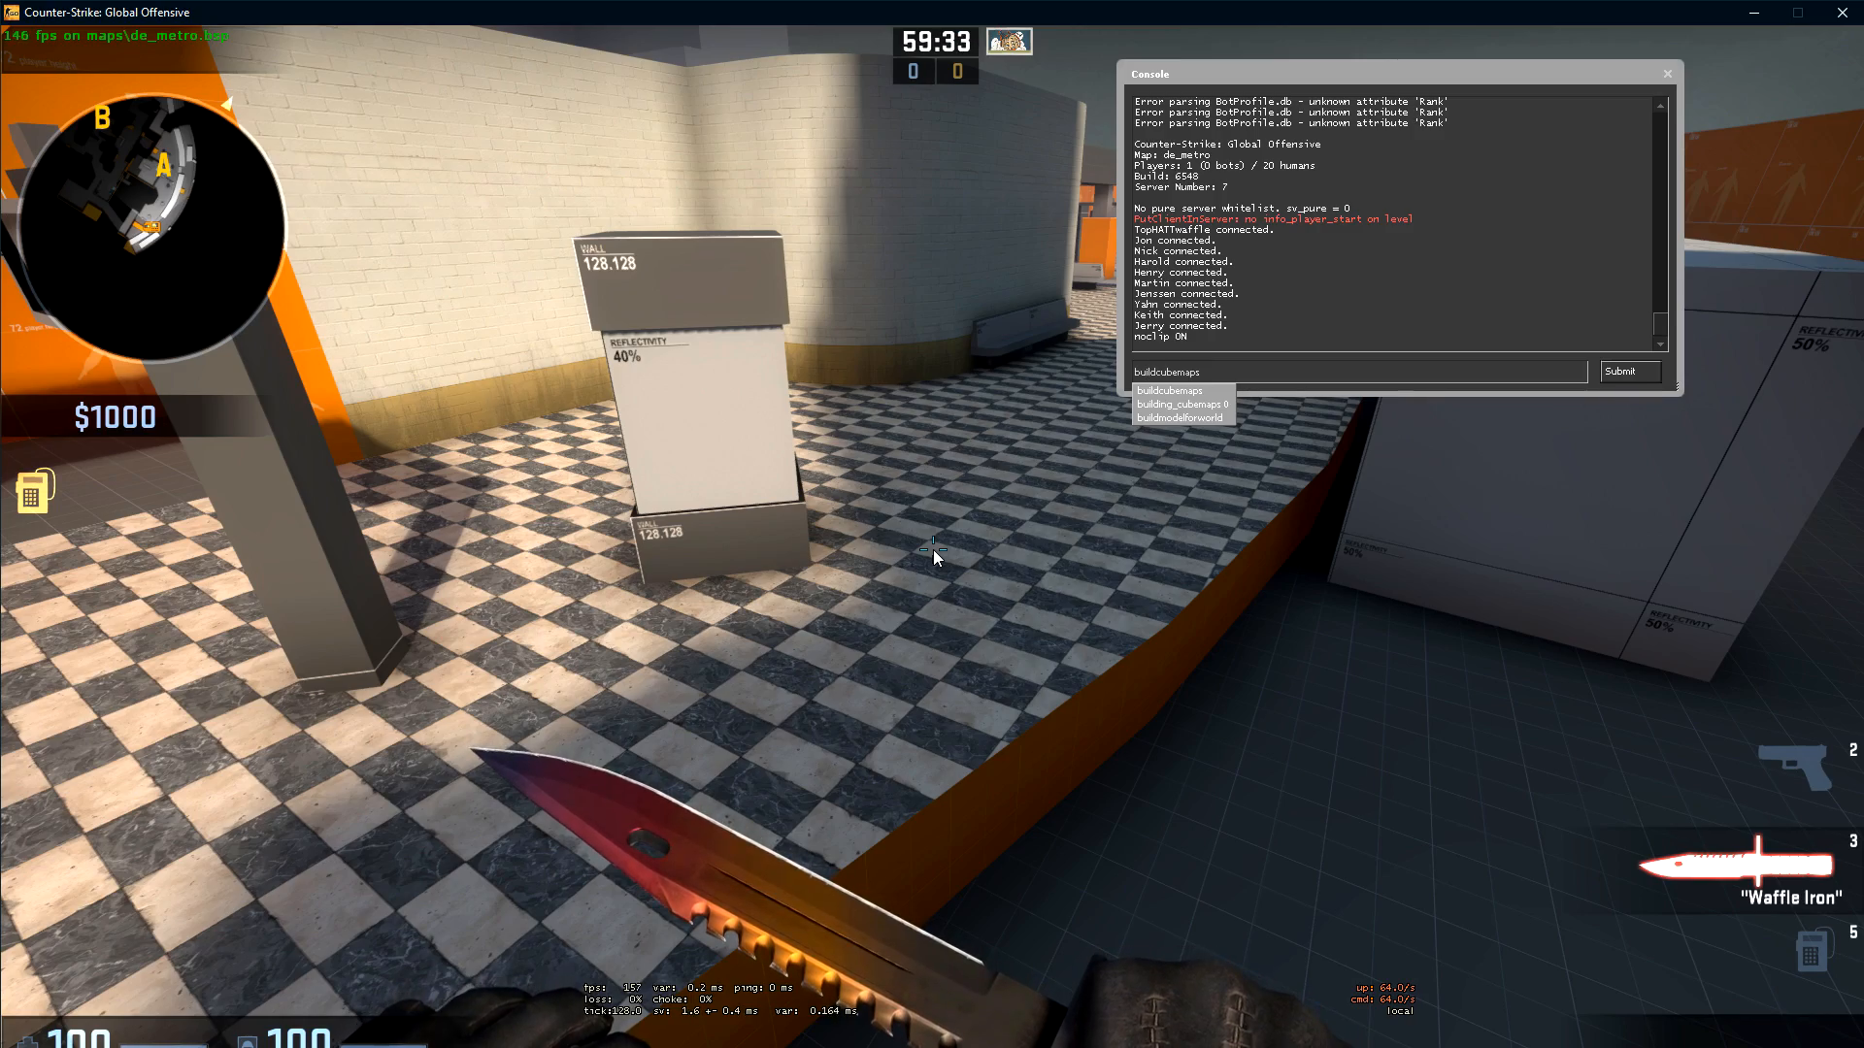
pyautogui.write('ldcubemaps')
pyautogui.press('Return')
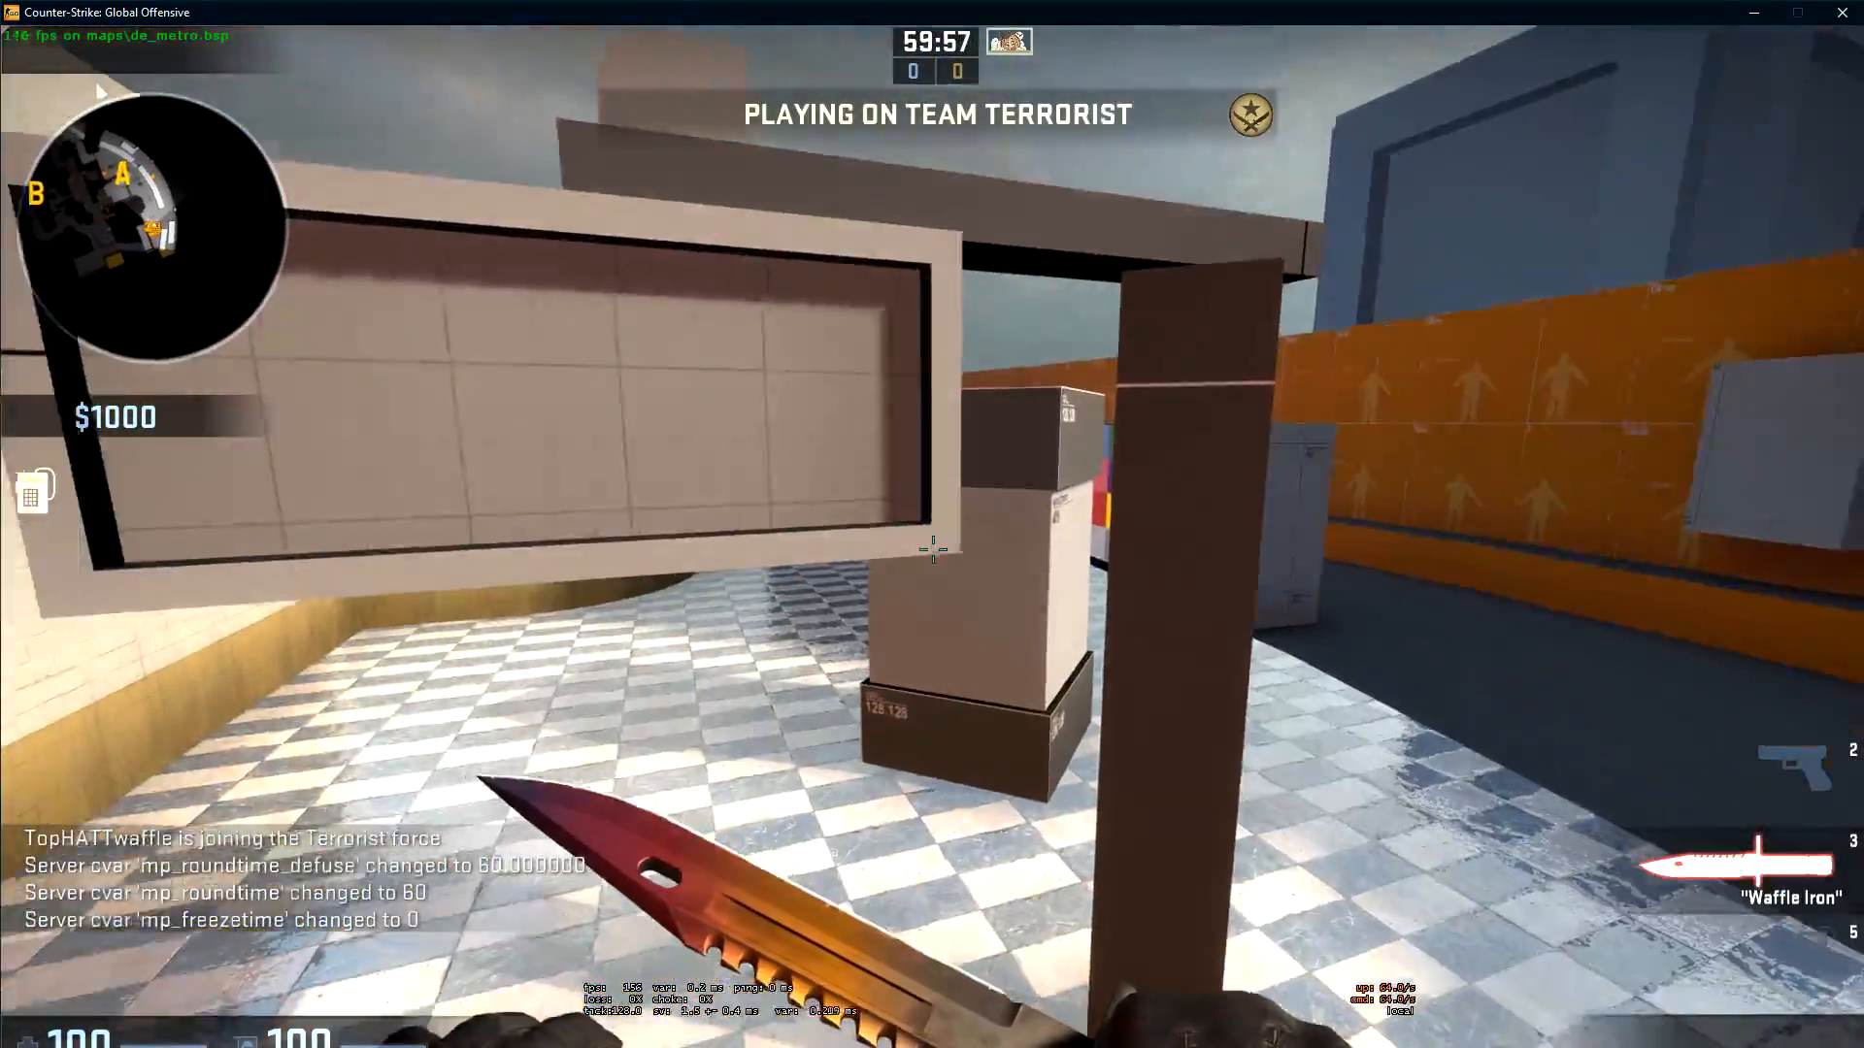
# - Examine the checkered floor's reflections of the colour-chart wall and pillars from several angles beside the curved brick wall
pyautogui.press('w')
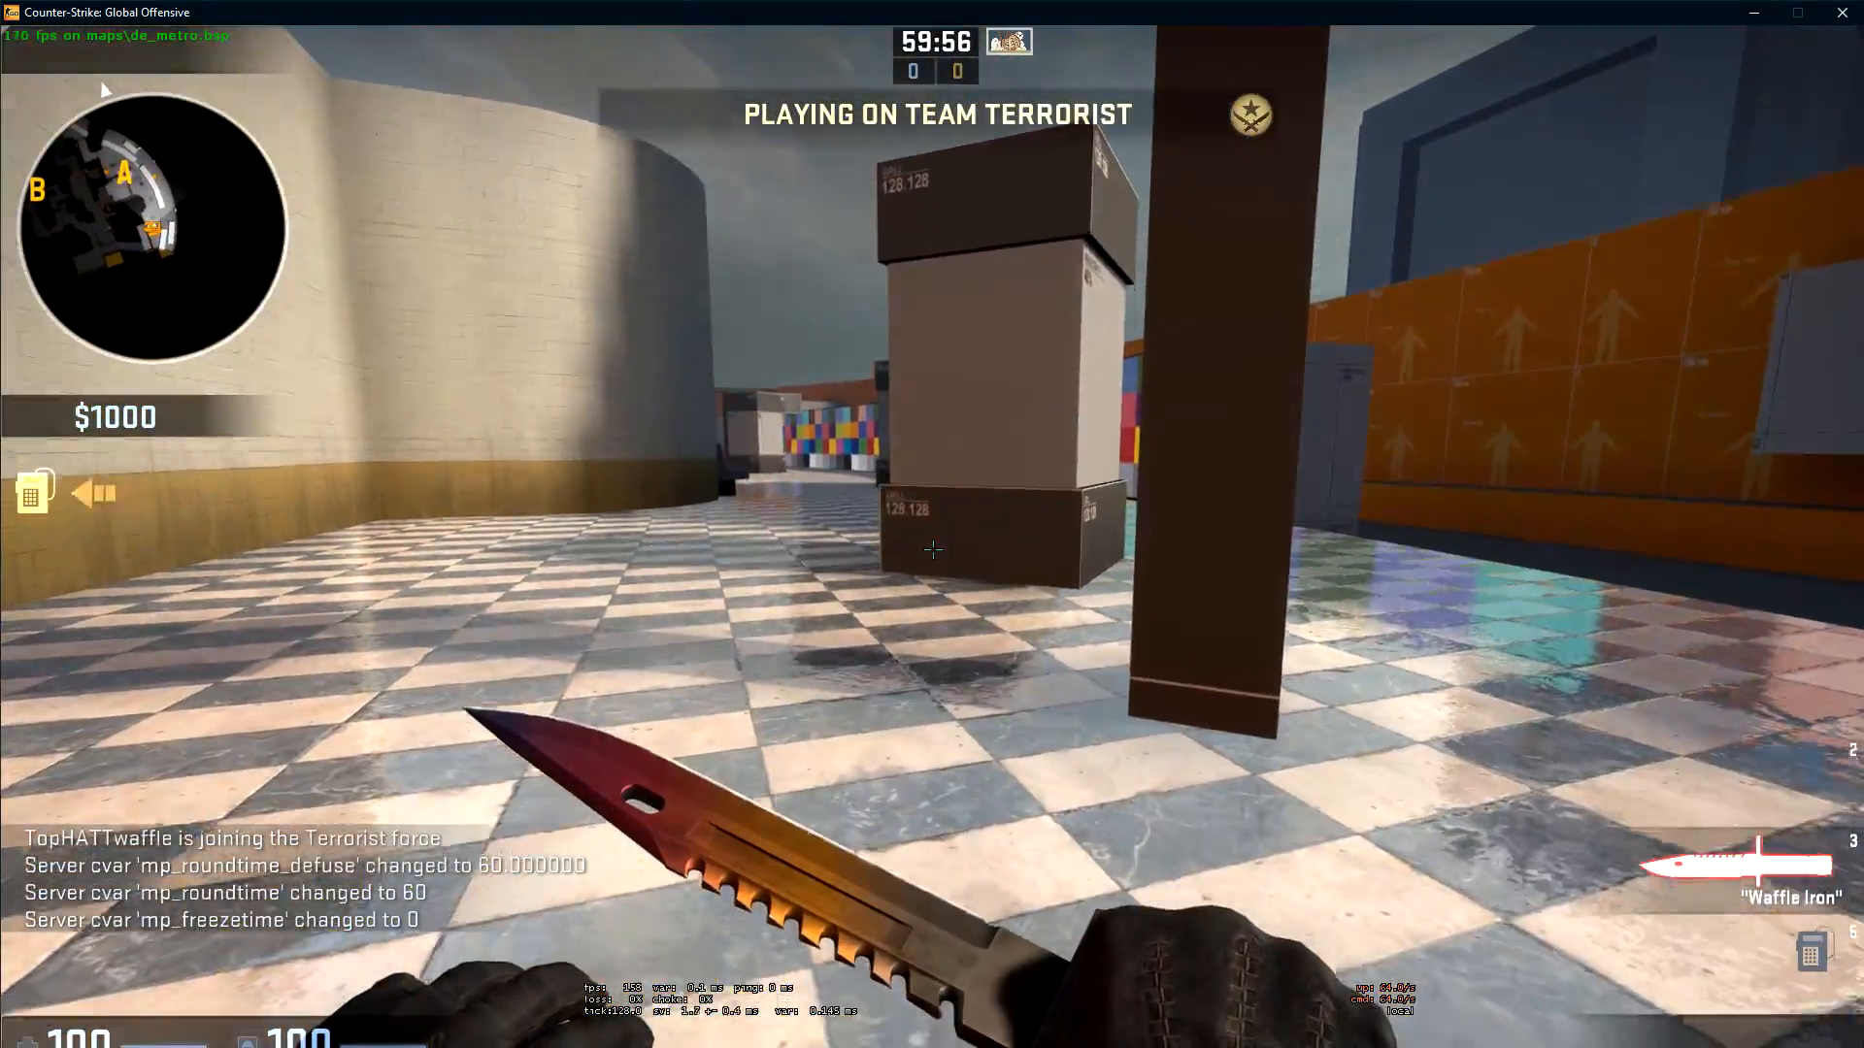
pyautogui.press('w')
pyautogui.press('a')
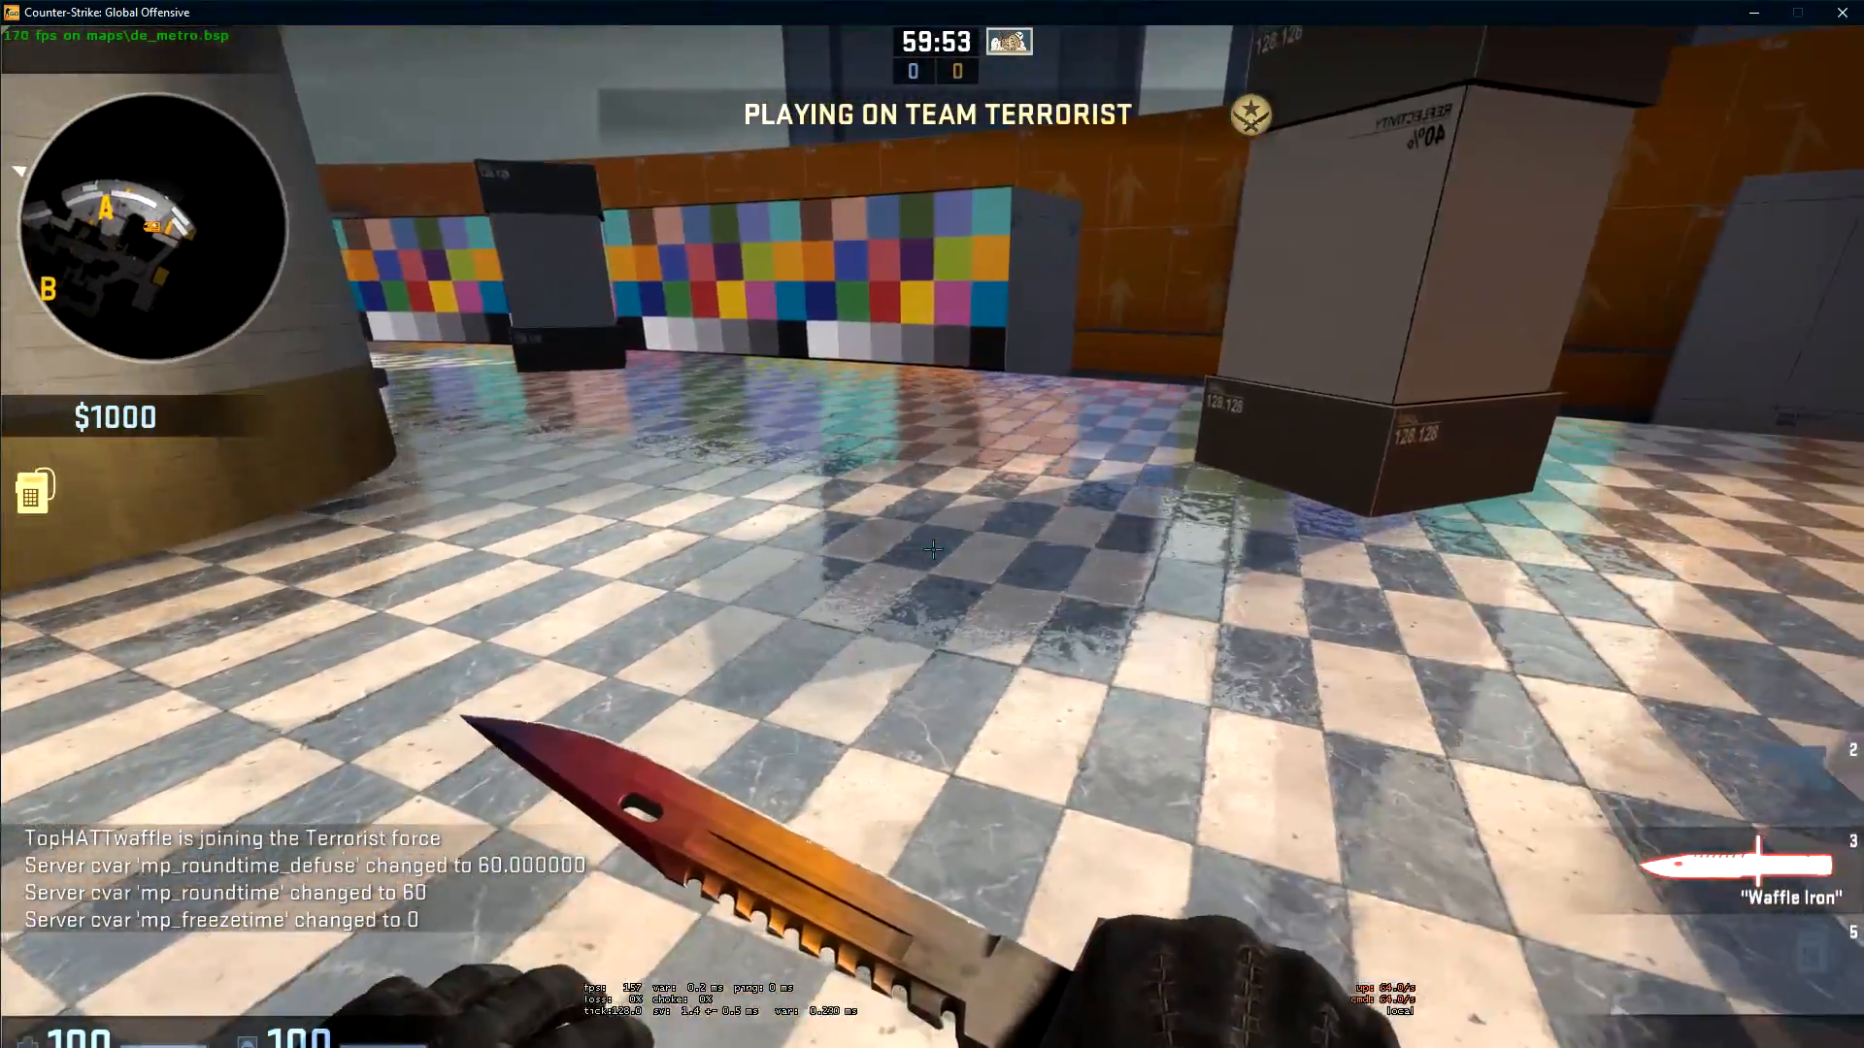
pyautogui.press('w')
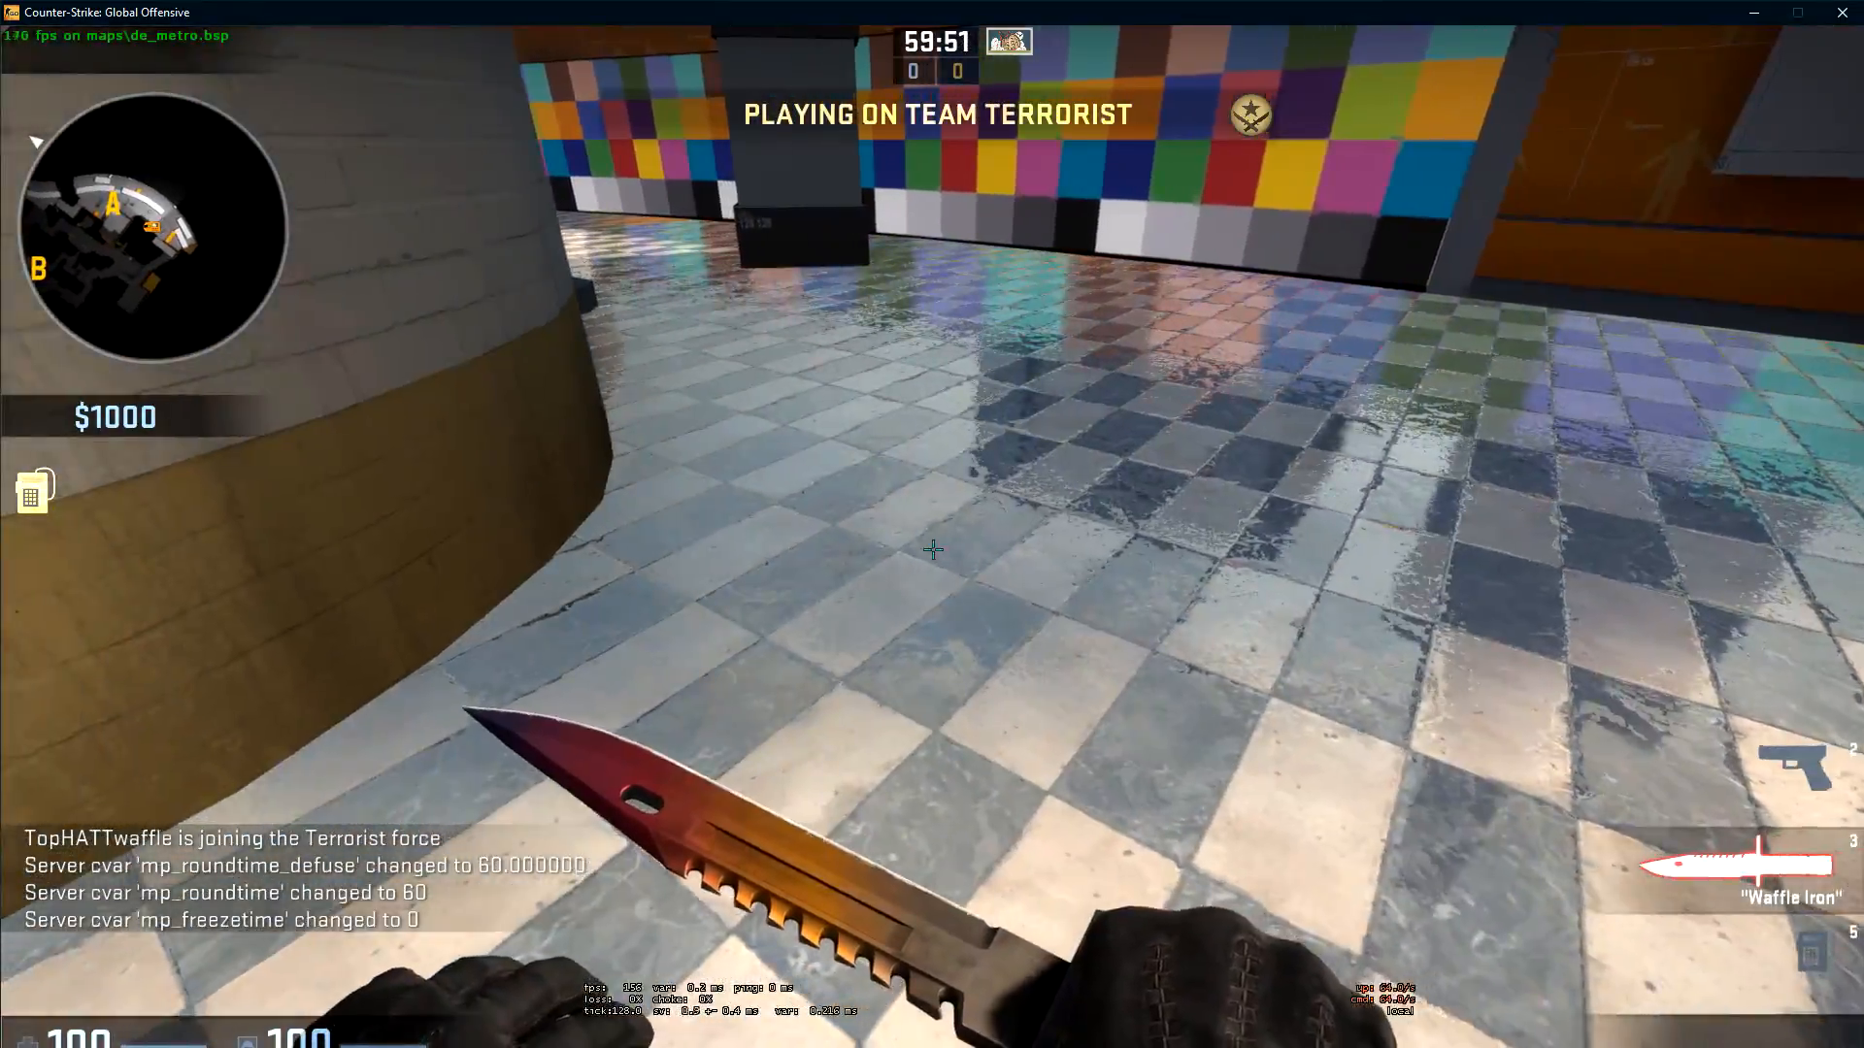
pyautogui.press('s')
pyautogui.press('w')
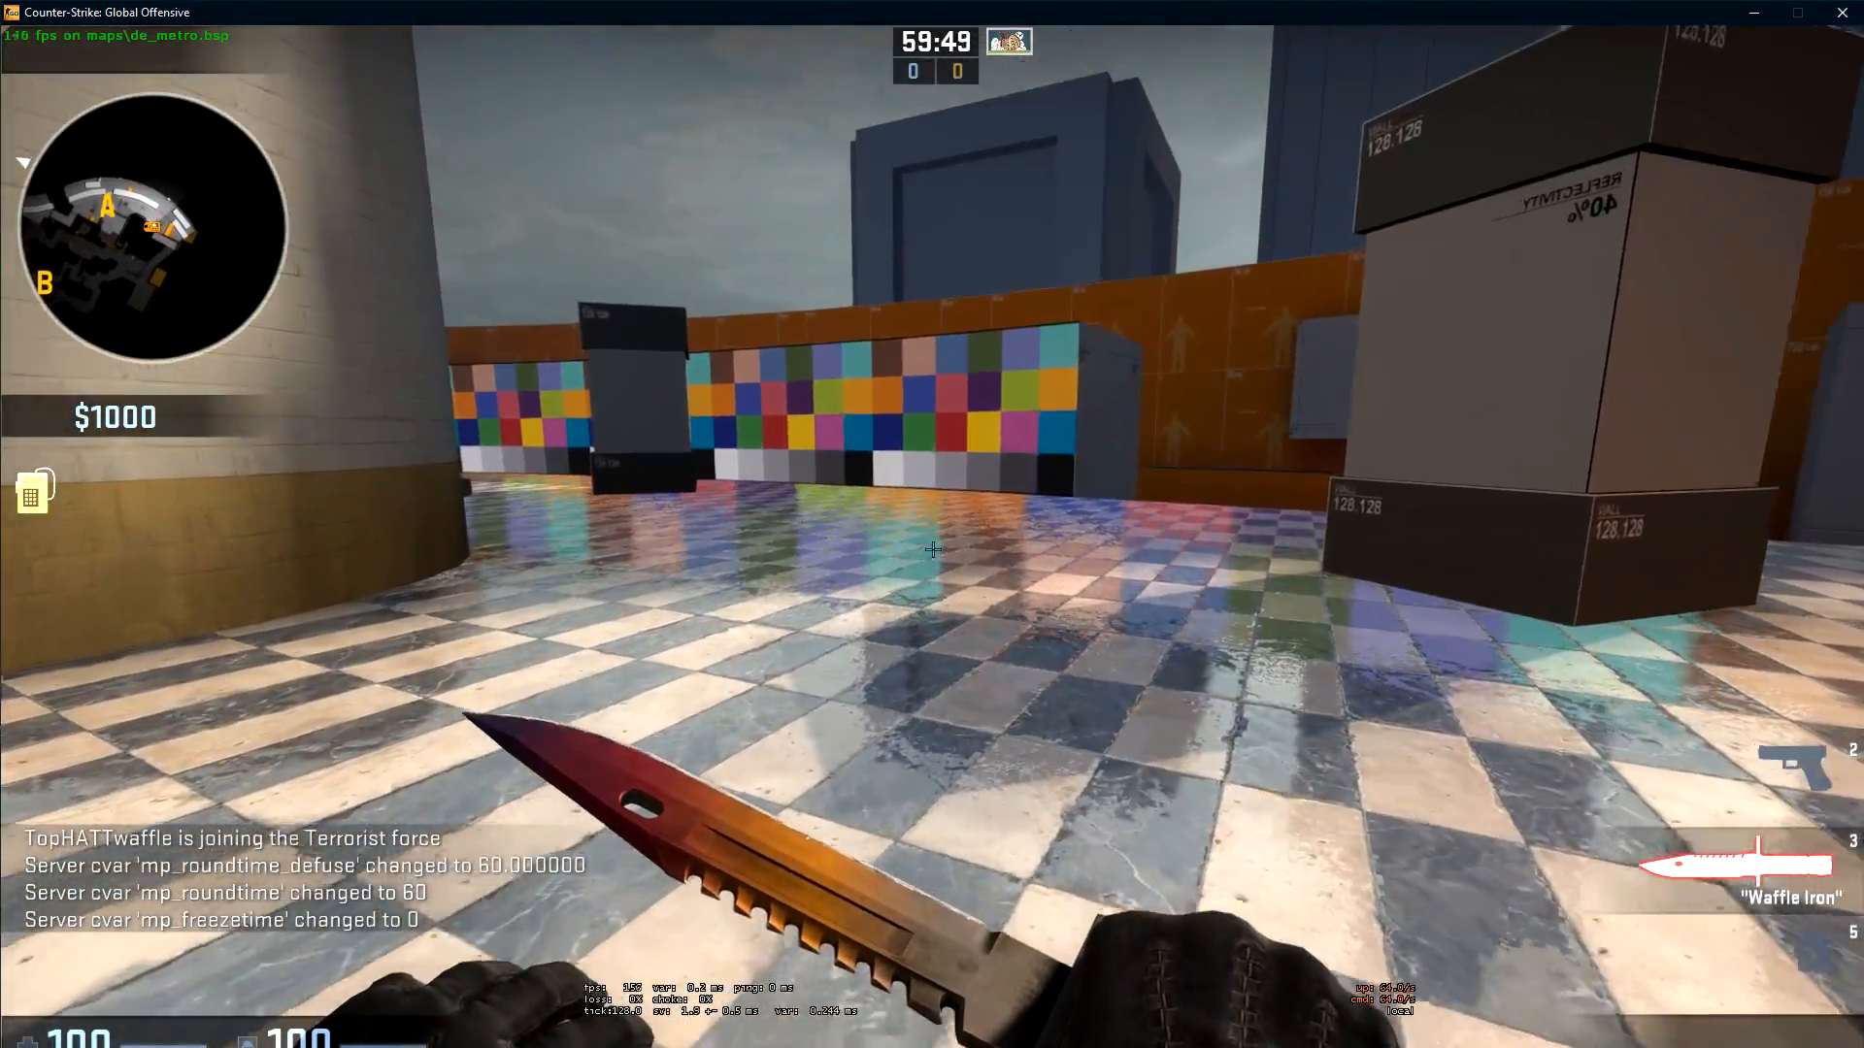
pyautogui.press('a')
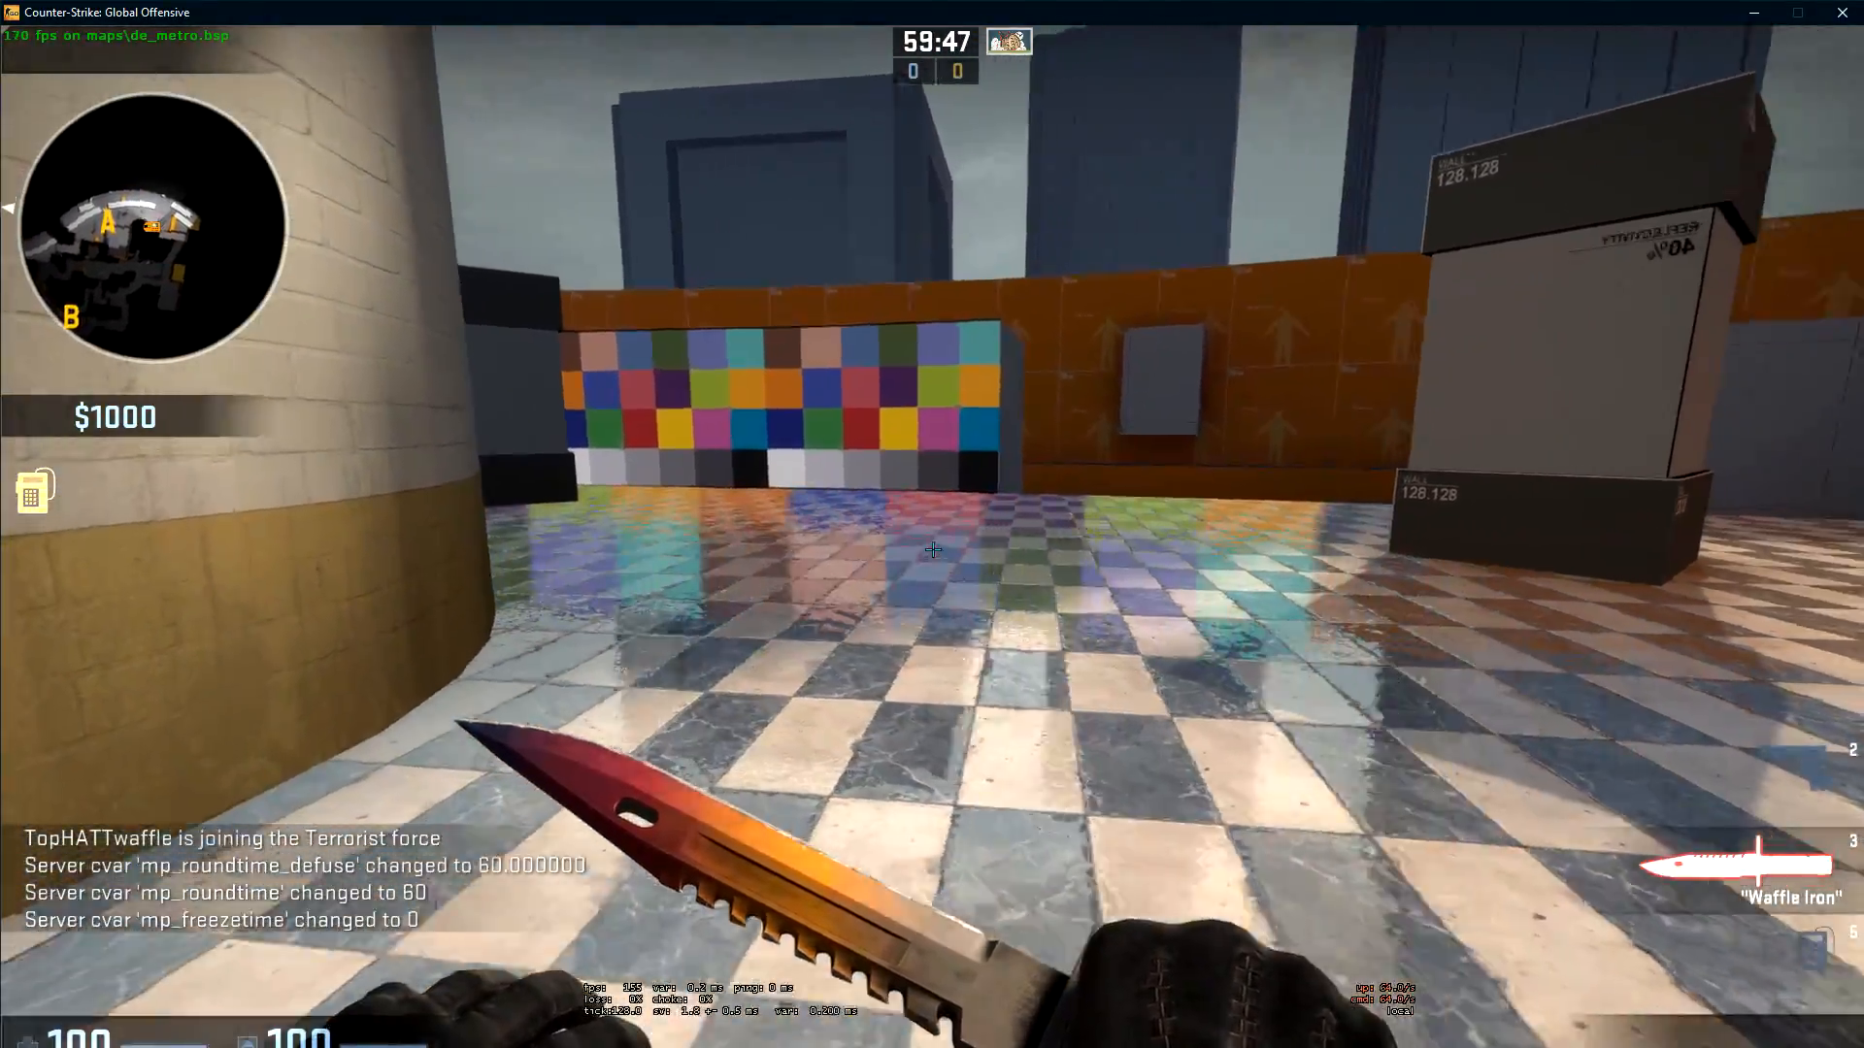
pyautogui.click(933, 550)
pyautogui.press('w')
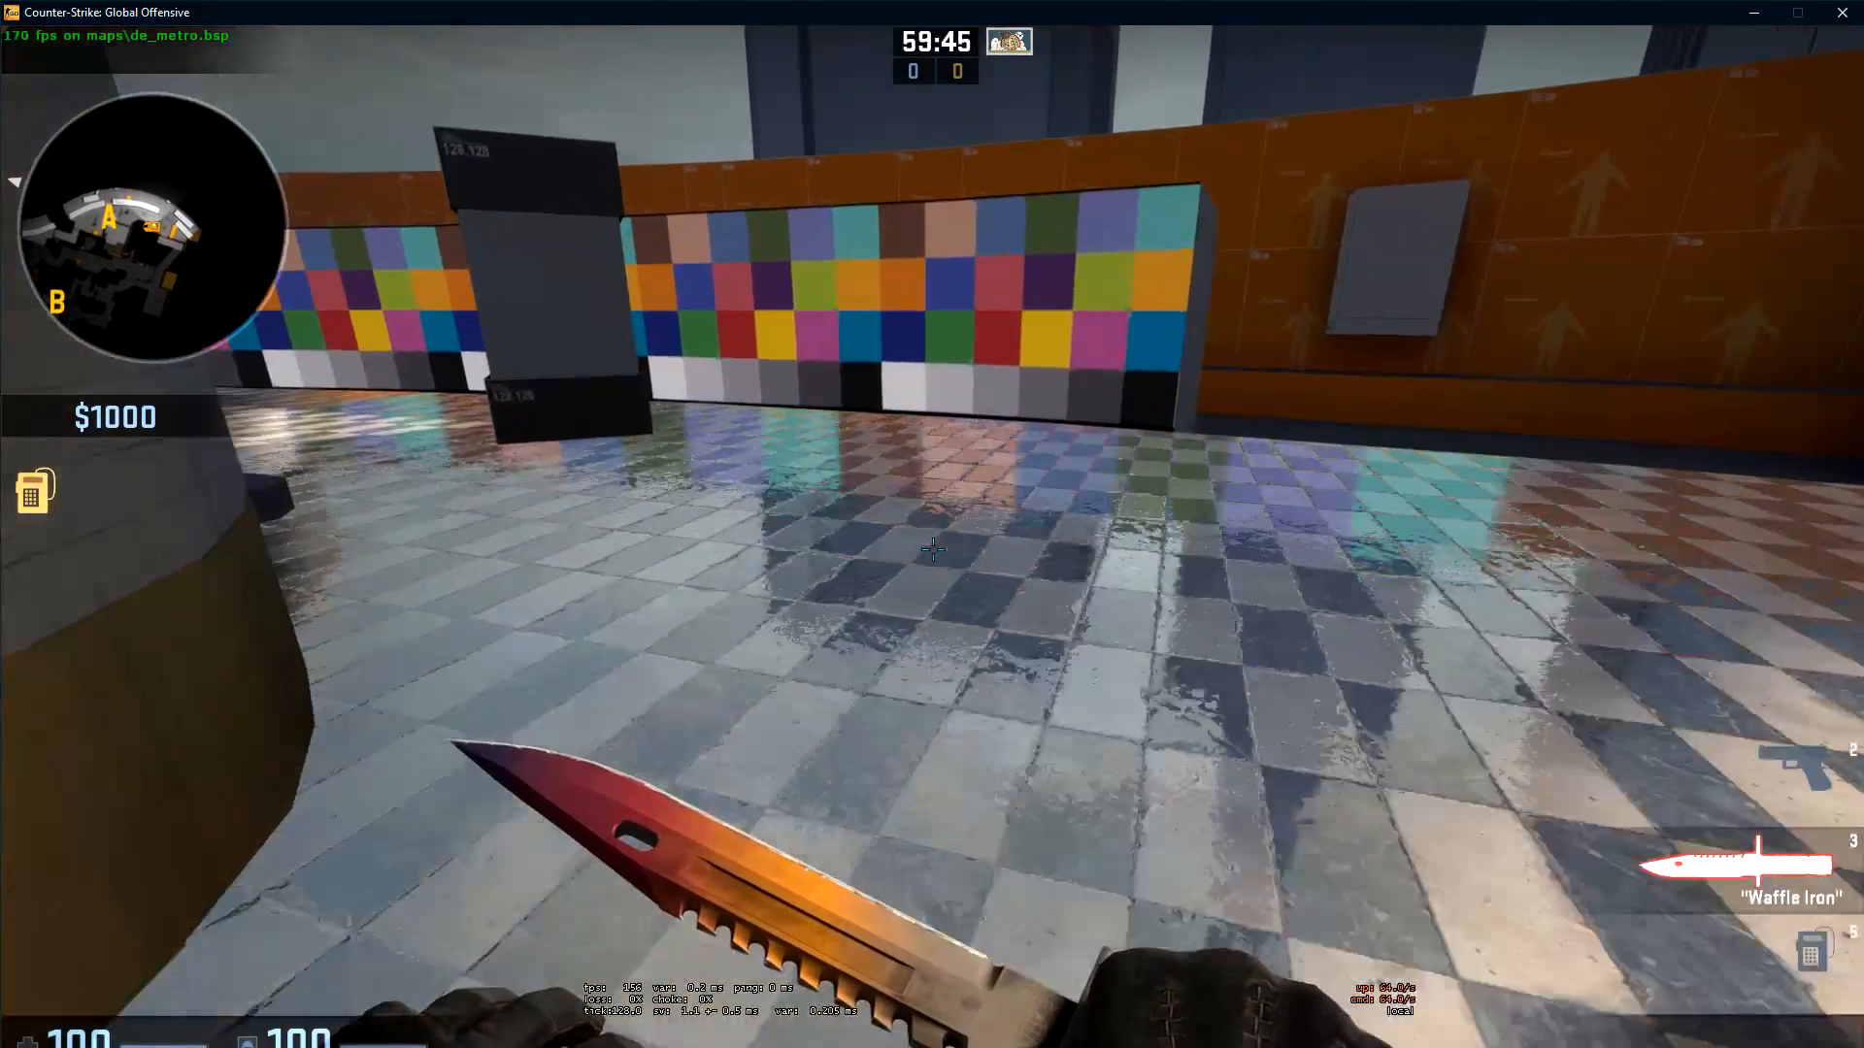
pyautogui.press('s')
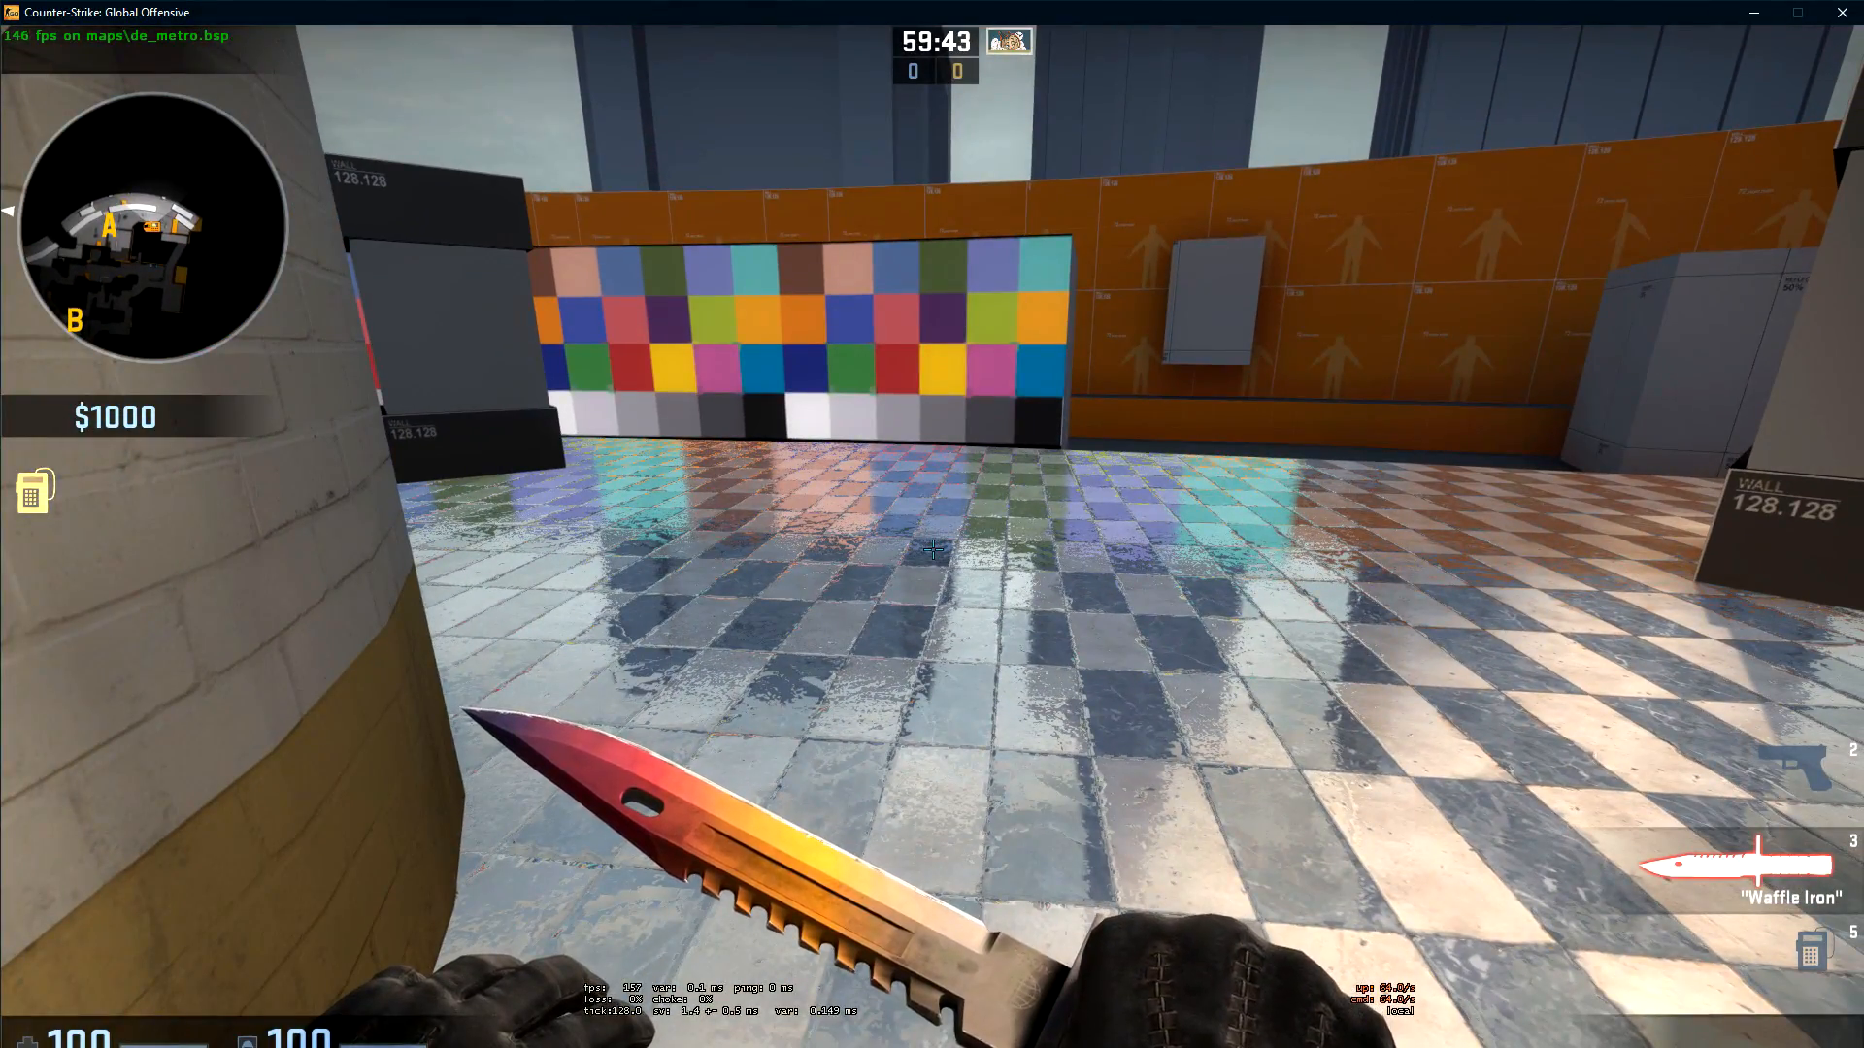
# - Examine the checkered floor's reflections along the colour-chart wall, from the pillar to the curved brick wall
pyautogui.press('w')
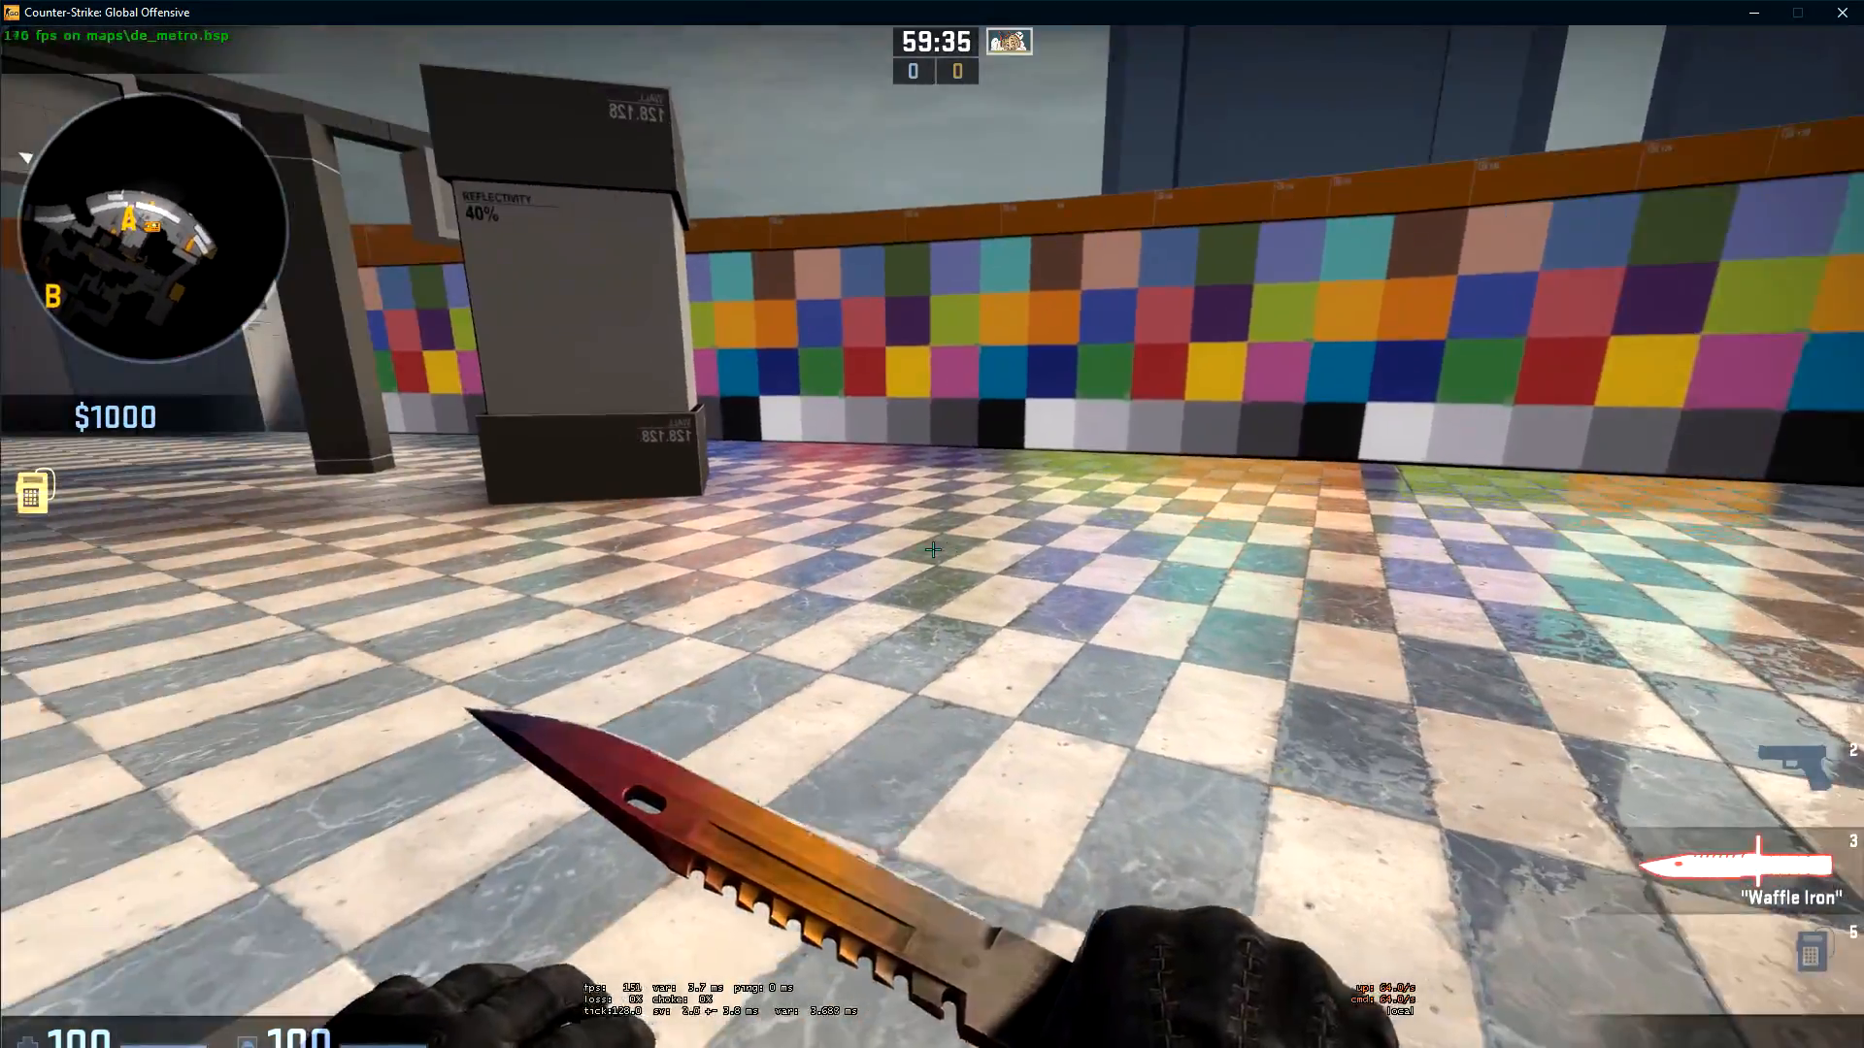
pyautogui.click(933, 550)
pyautogui.press('w')
pyautogui.click(933, 549)
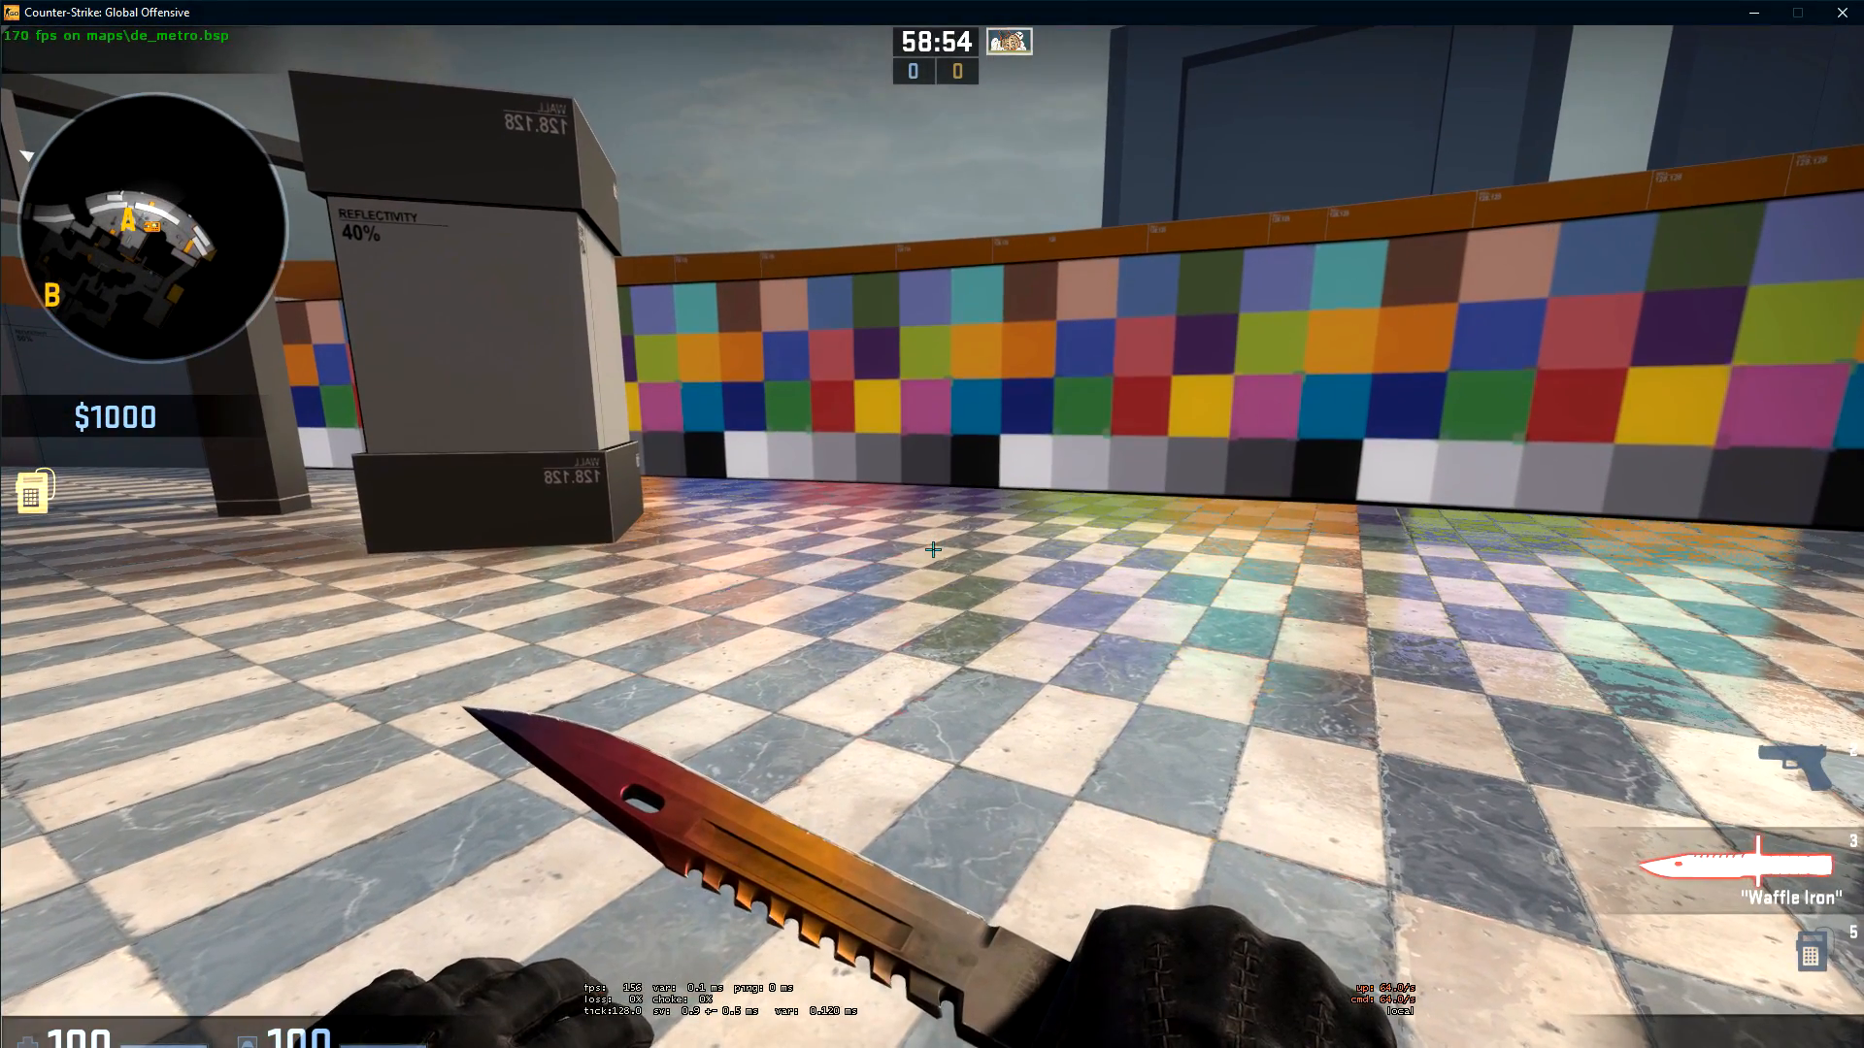
pyautogui.press('w')
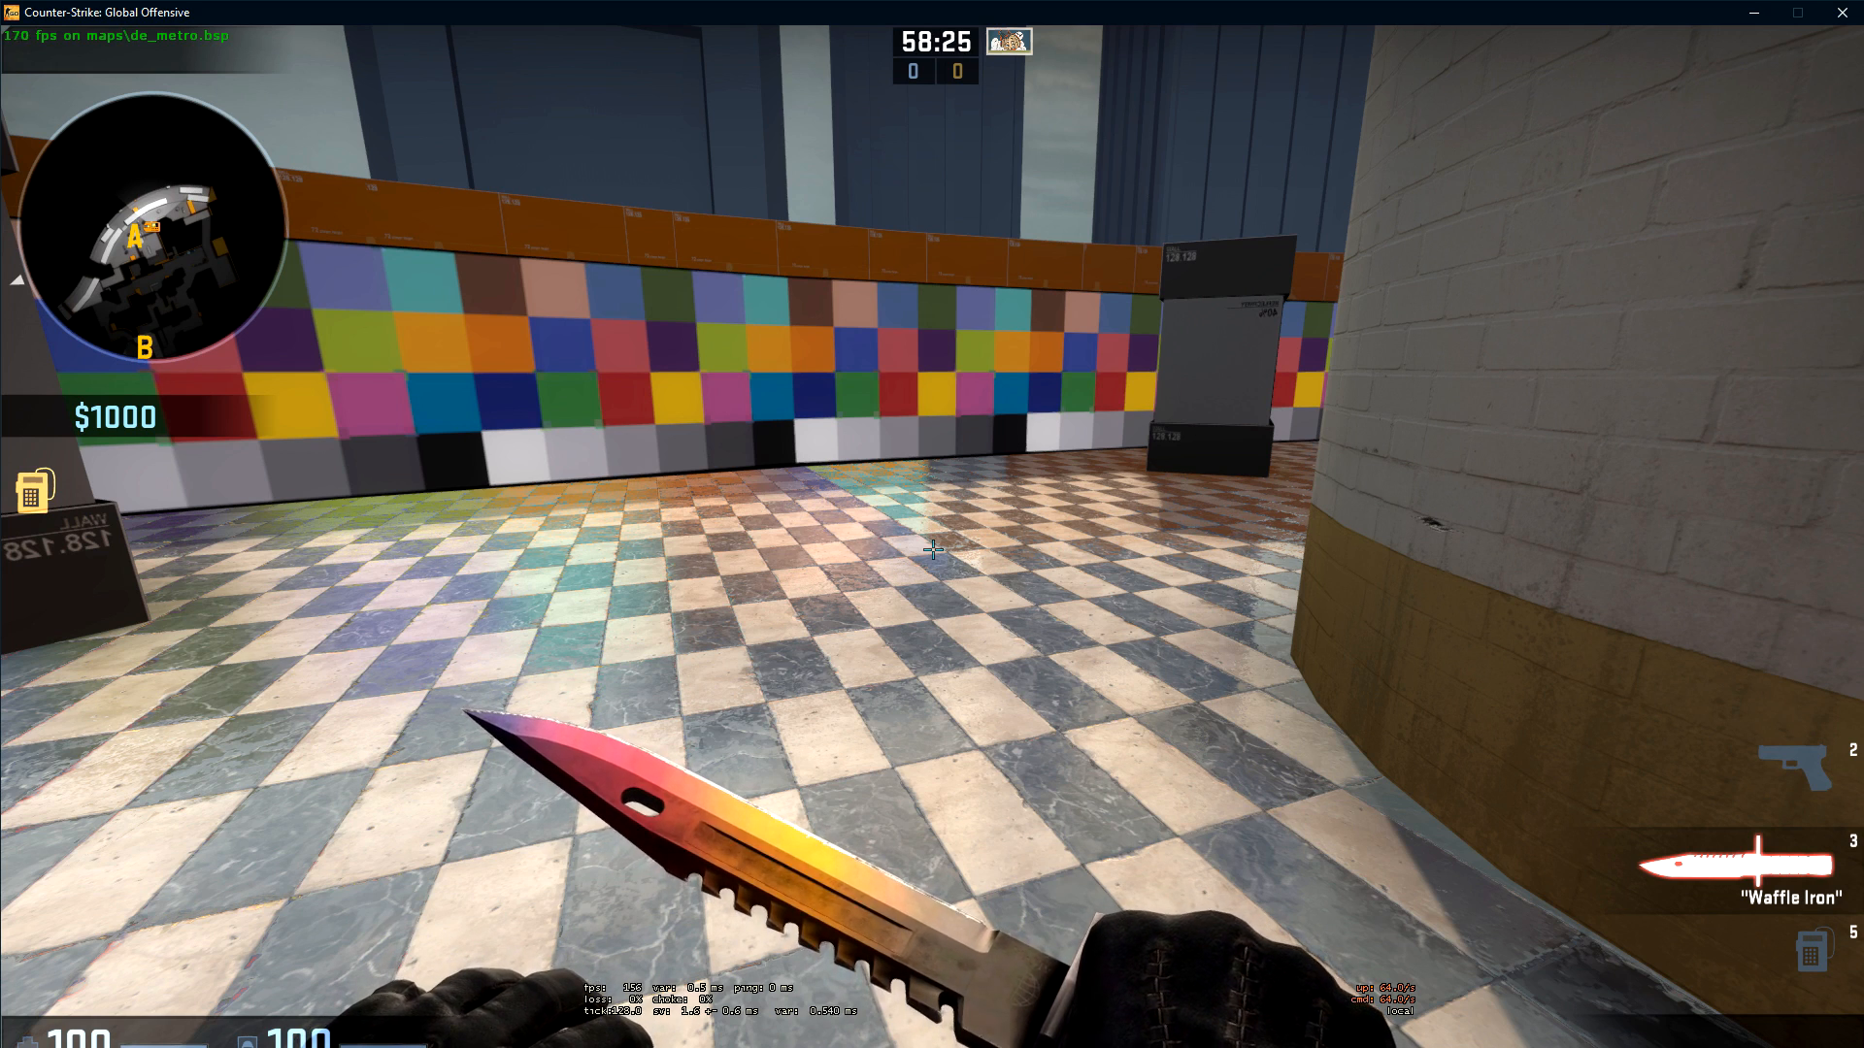
# - Switch to Notepad++ with tile_black.vmt, shrink its window and place it over the game so the floor stays visible
pyautogui.hotkey('alt', 'Tab')
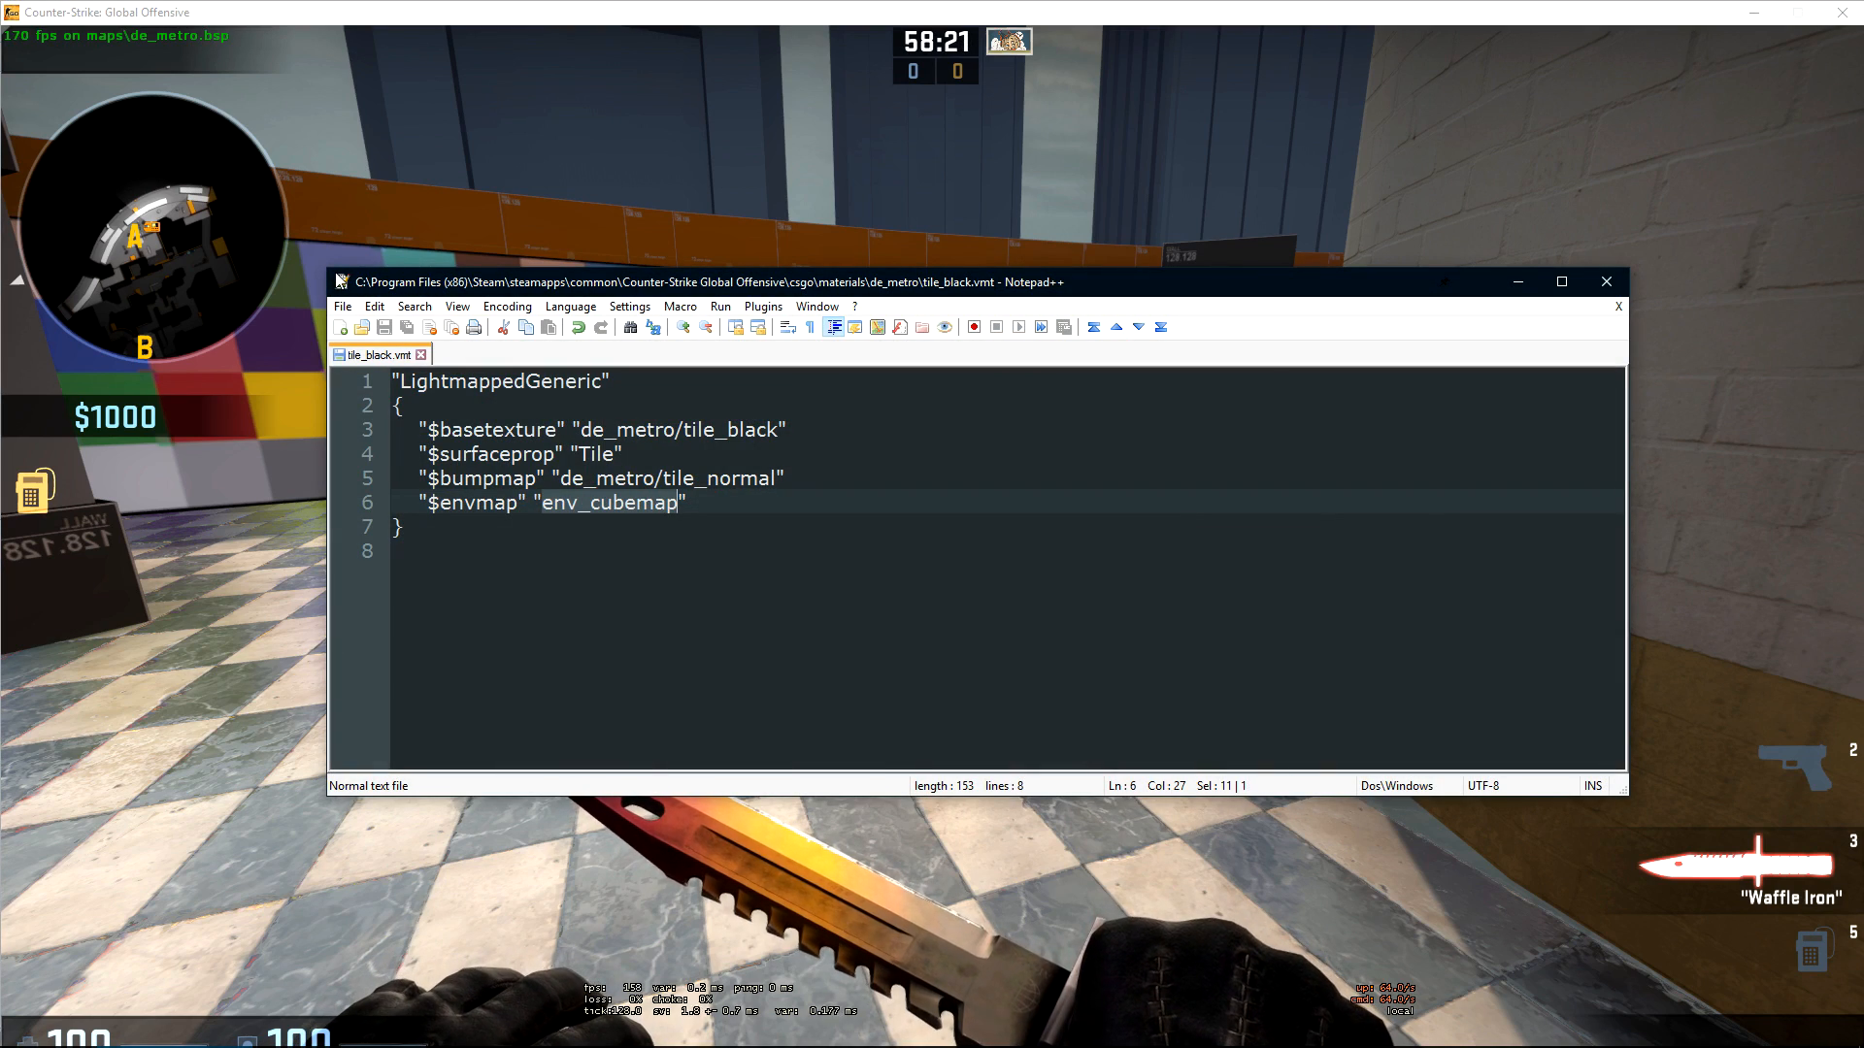
pyautogui.moveTo(328, 264); pyautogui.dragTo(882, 366)
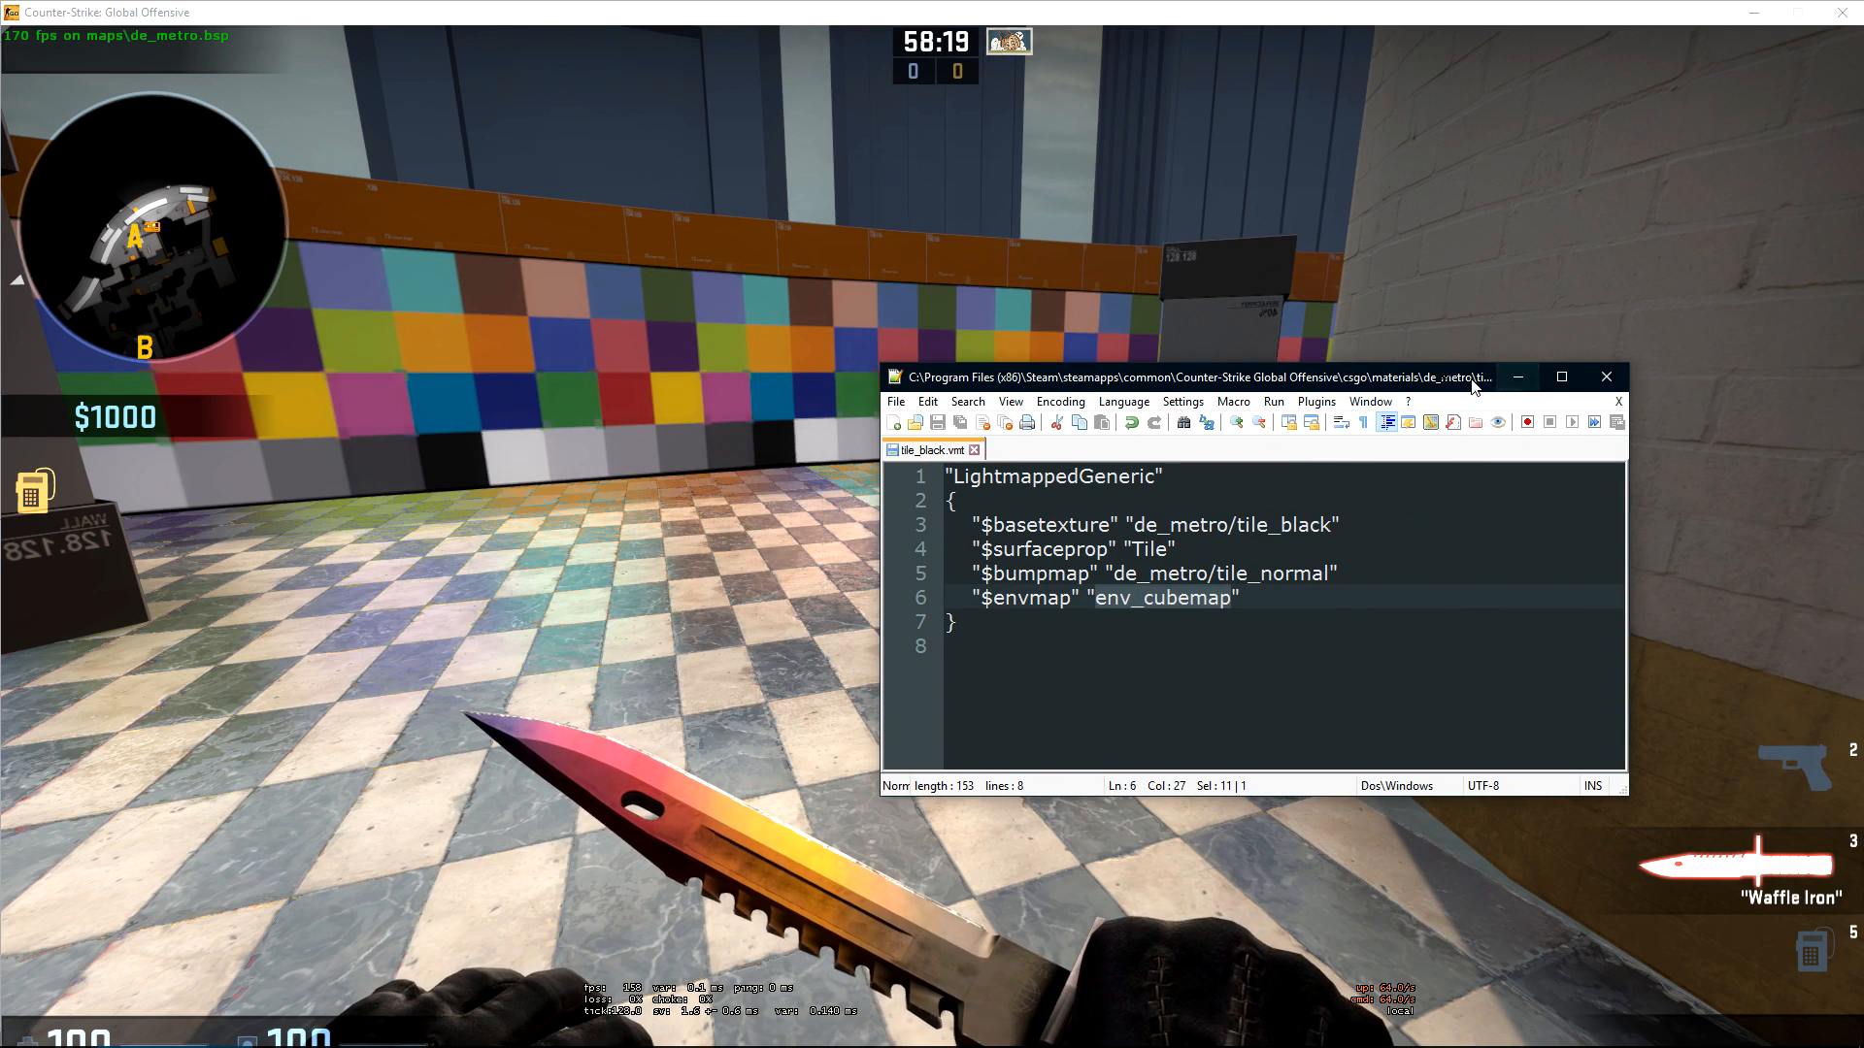
pyautogui.moveTo(1330, 382); pyautogui.dragTo(444, 41)
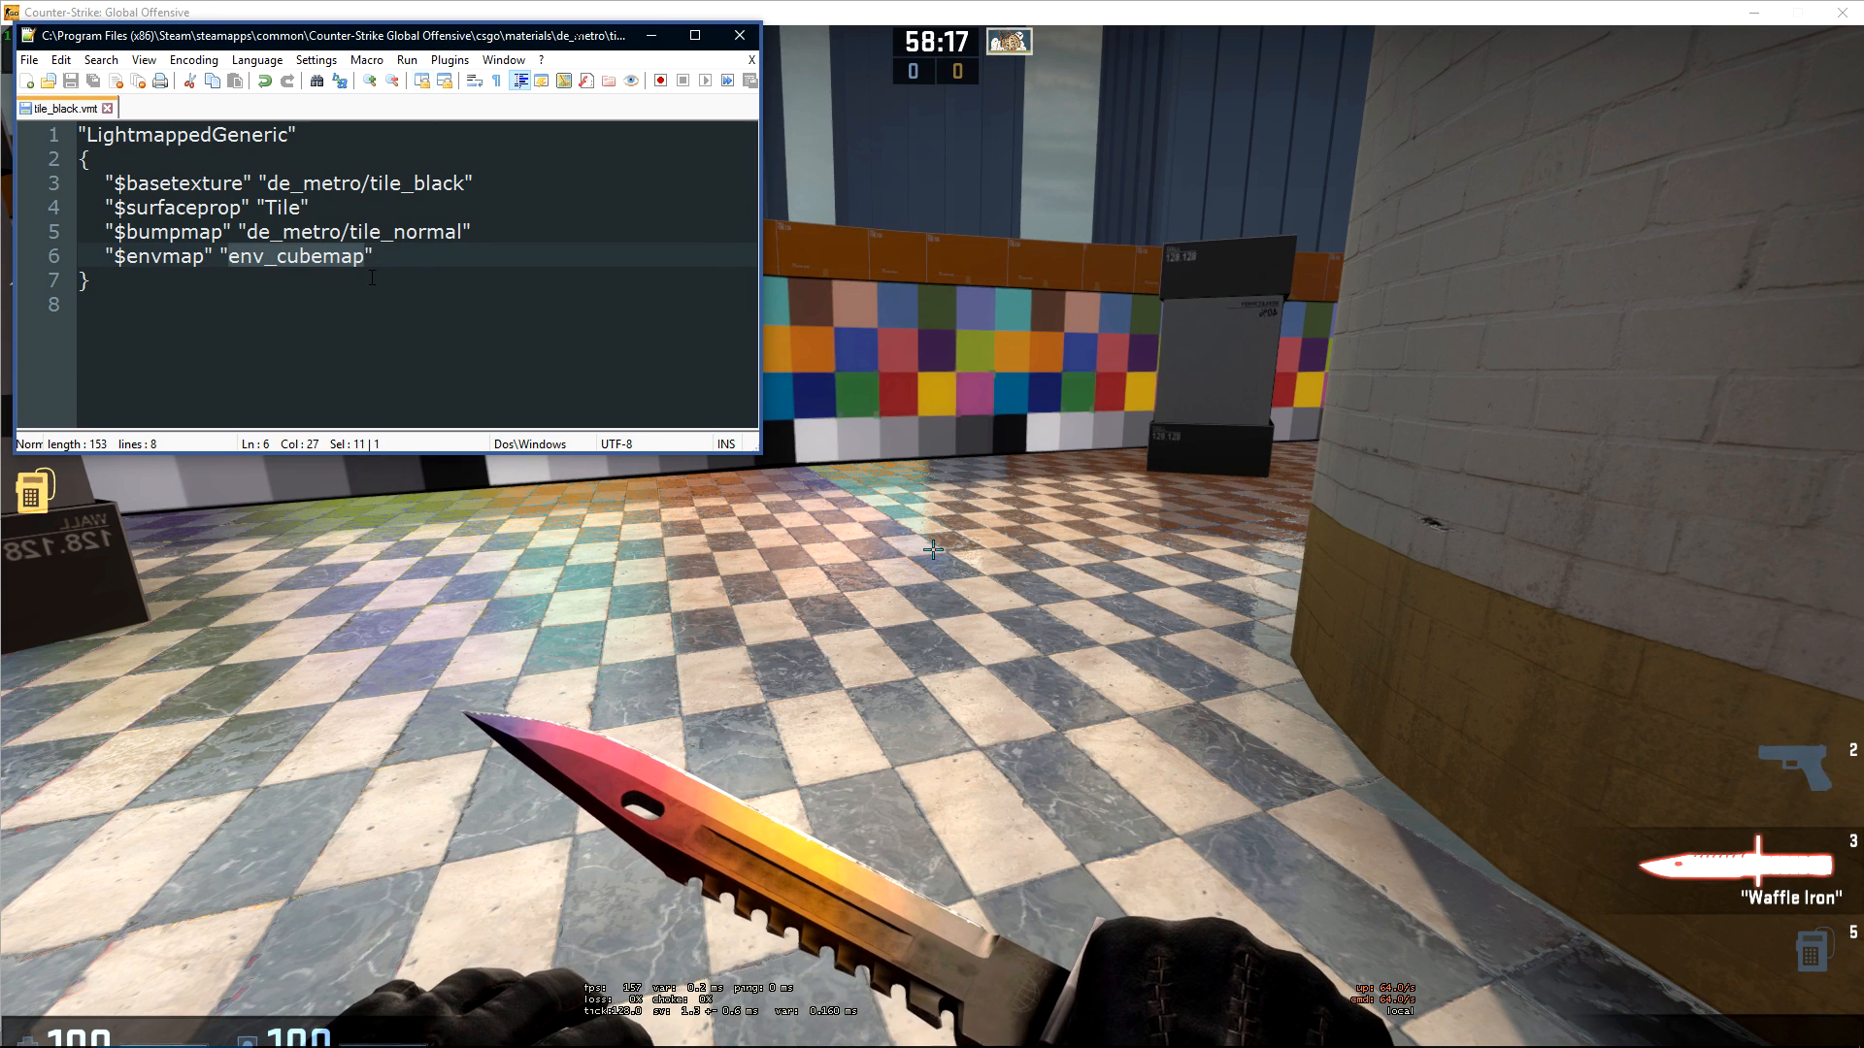
# - Add an "$envmaptint" parameter with the value "[1 1 1]" below the $envmap line in tile_black.vmt
pyautogui.press('End')
pyautogui.press('Return')
pyautogui.write('"')
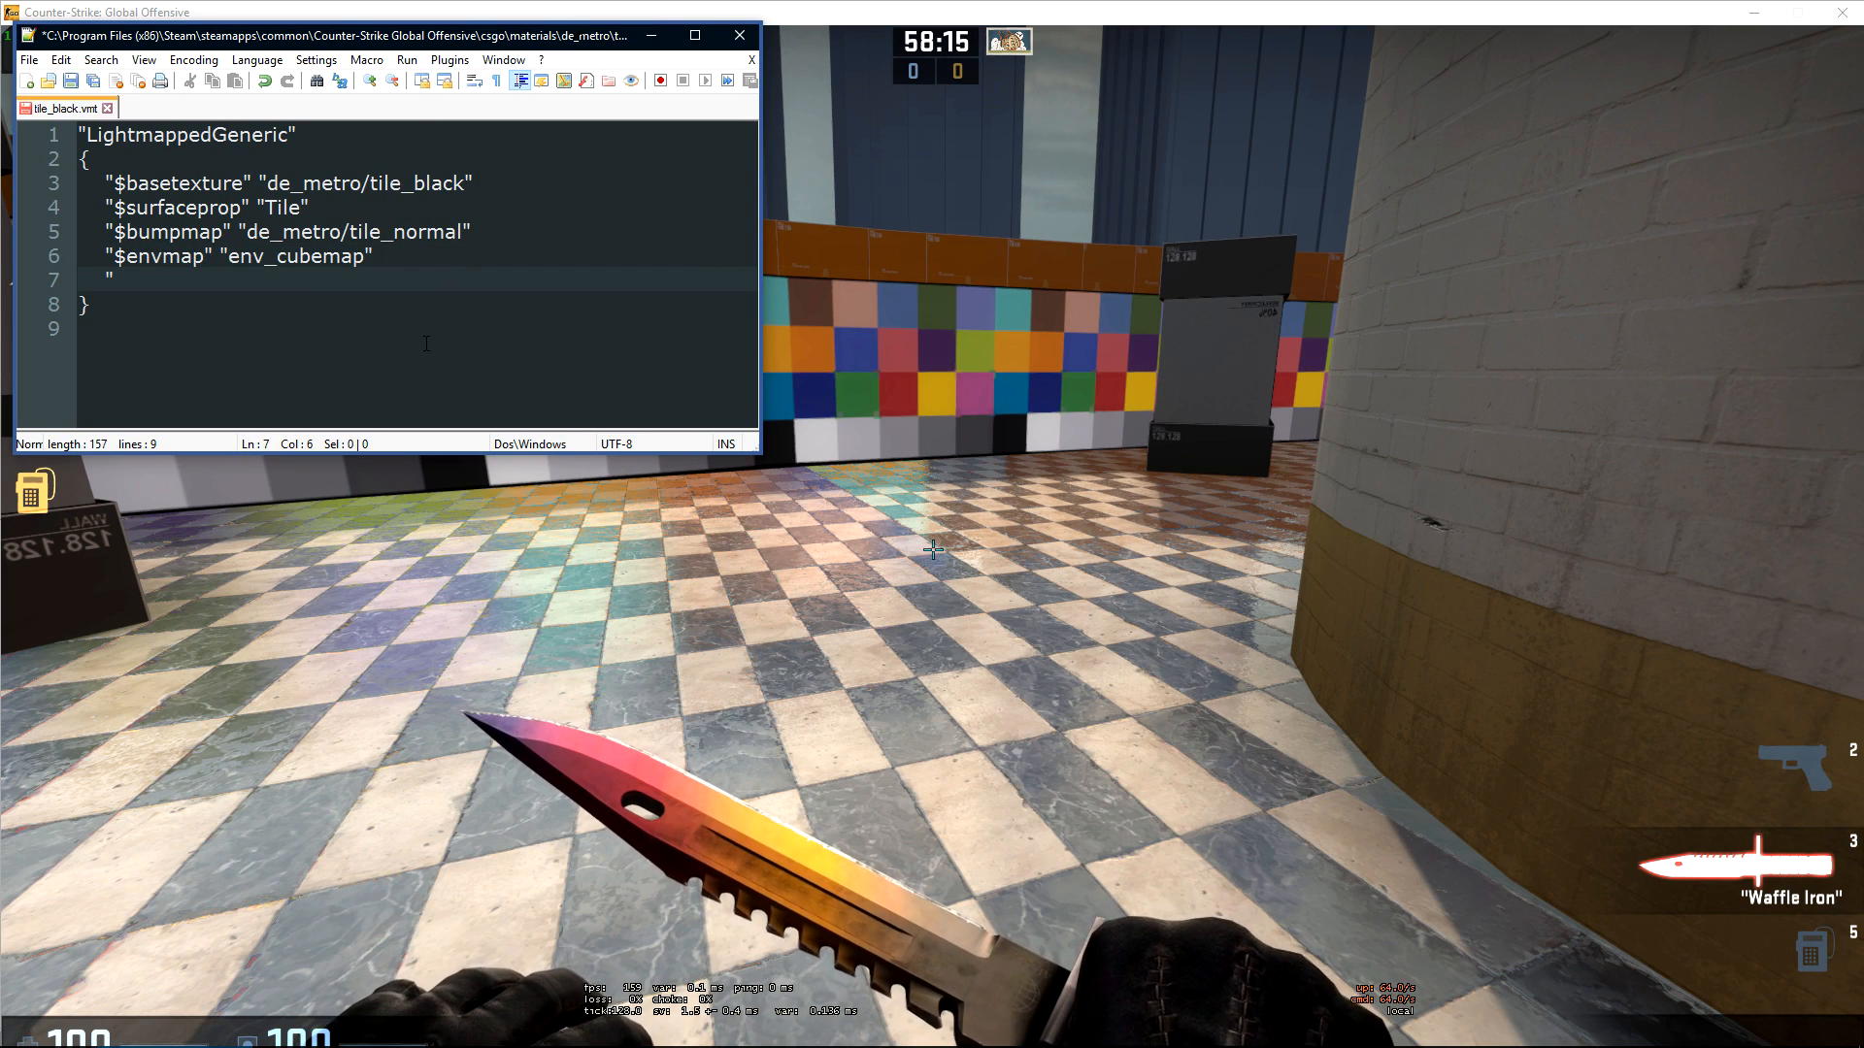
pyautogui.write('$envmap')
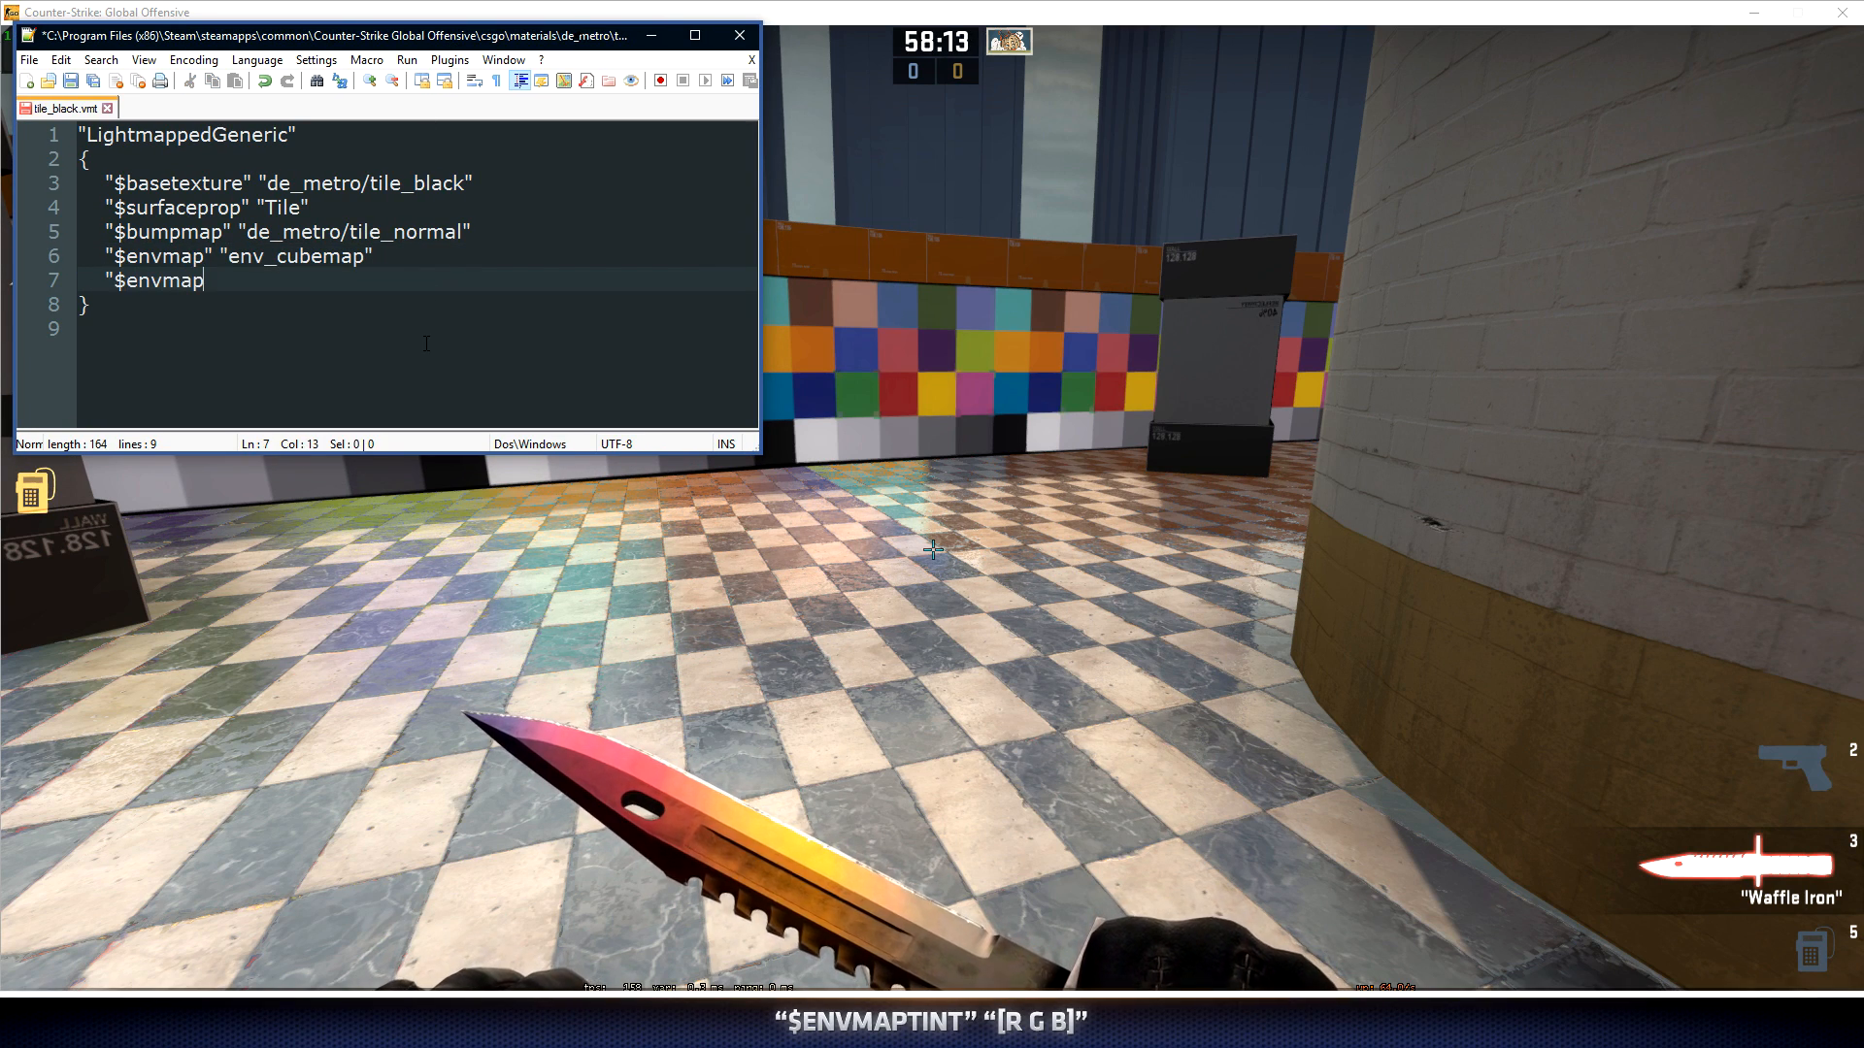
pyautogui.write('tint" "[]"')
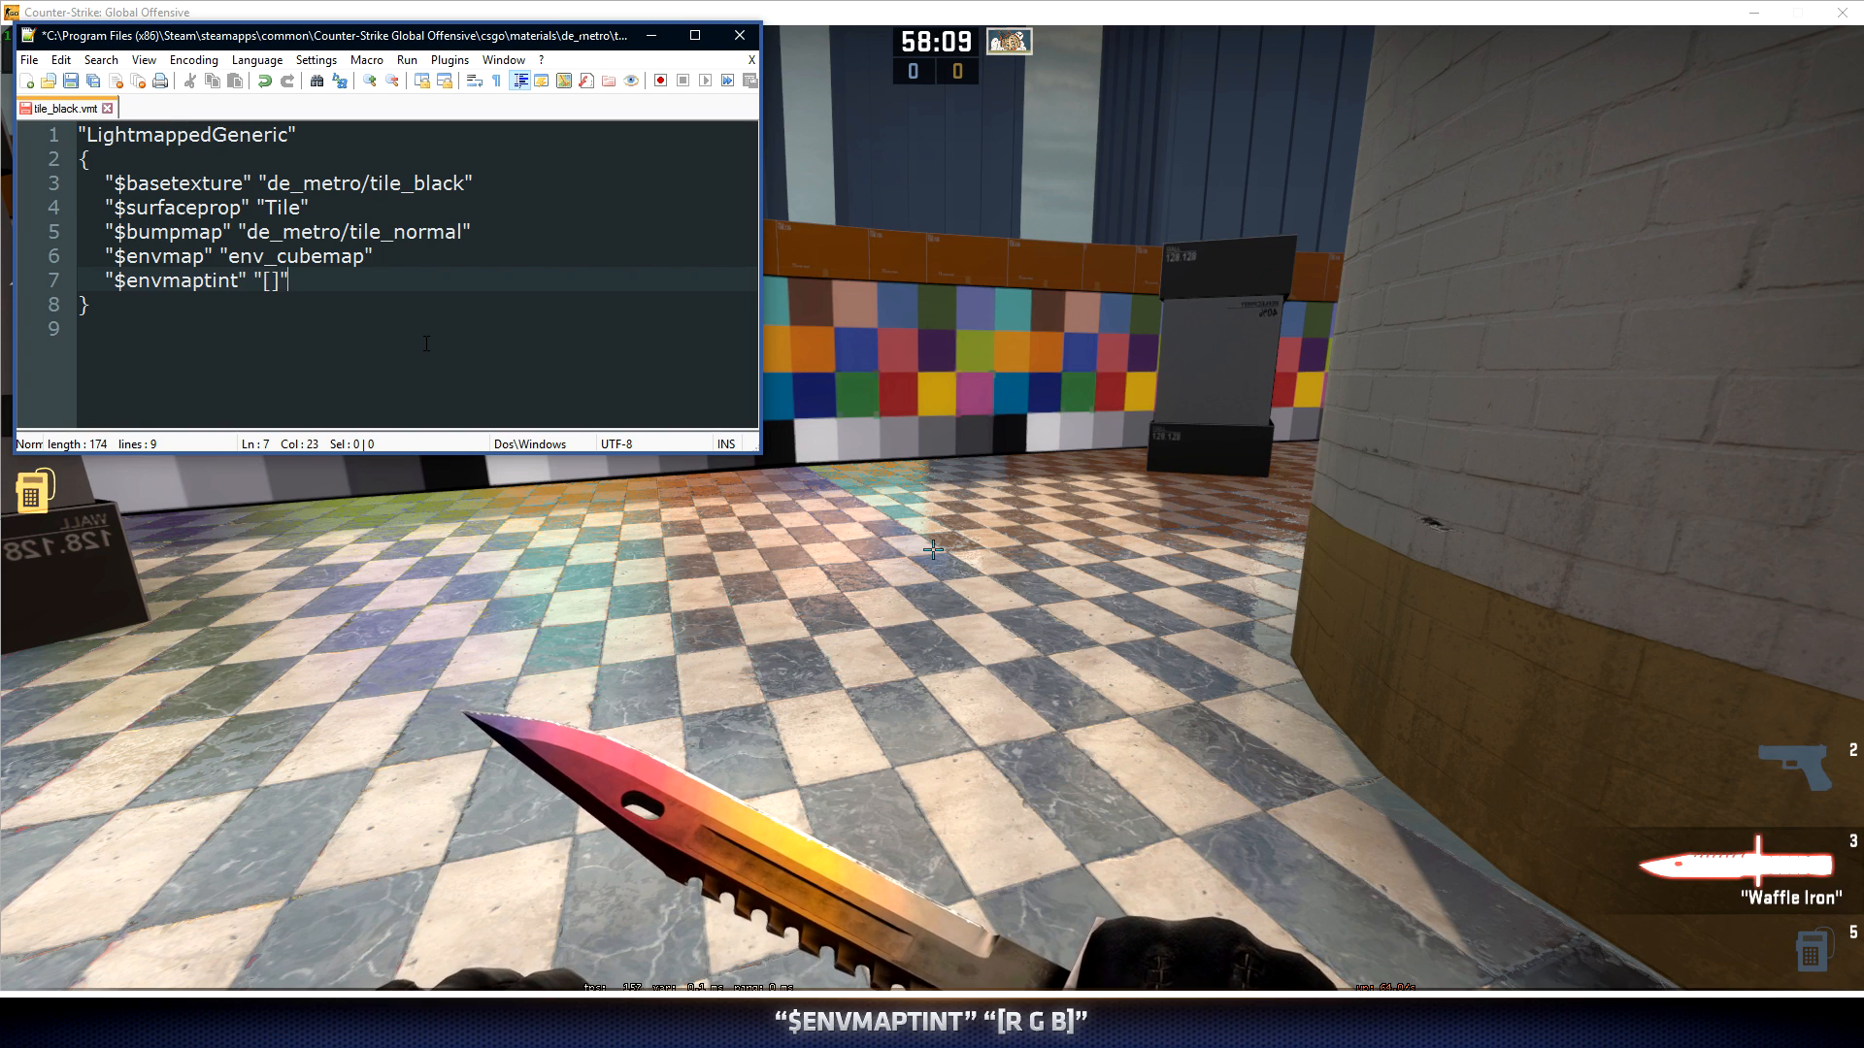
pyautogui.press('Left')
pyautogui.press('Left')
pyautogui.write('1 1 1')
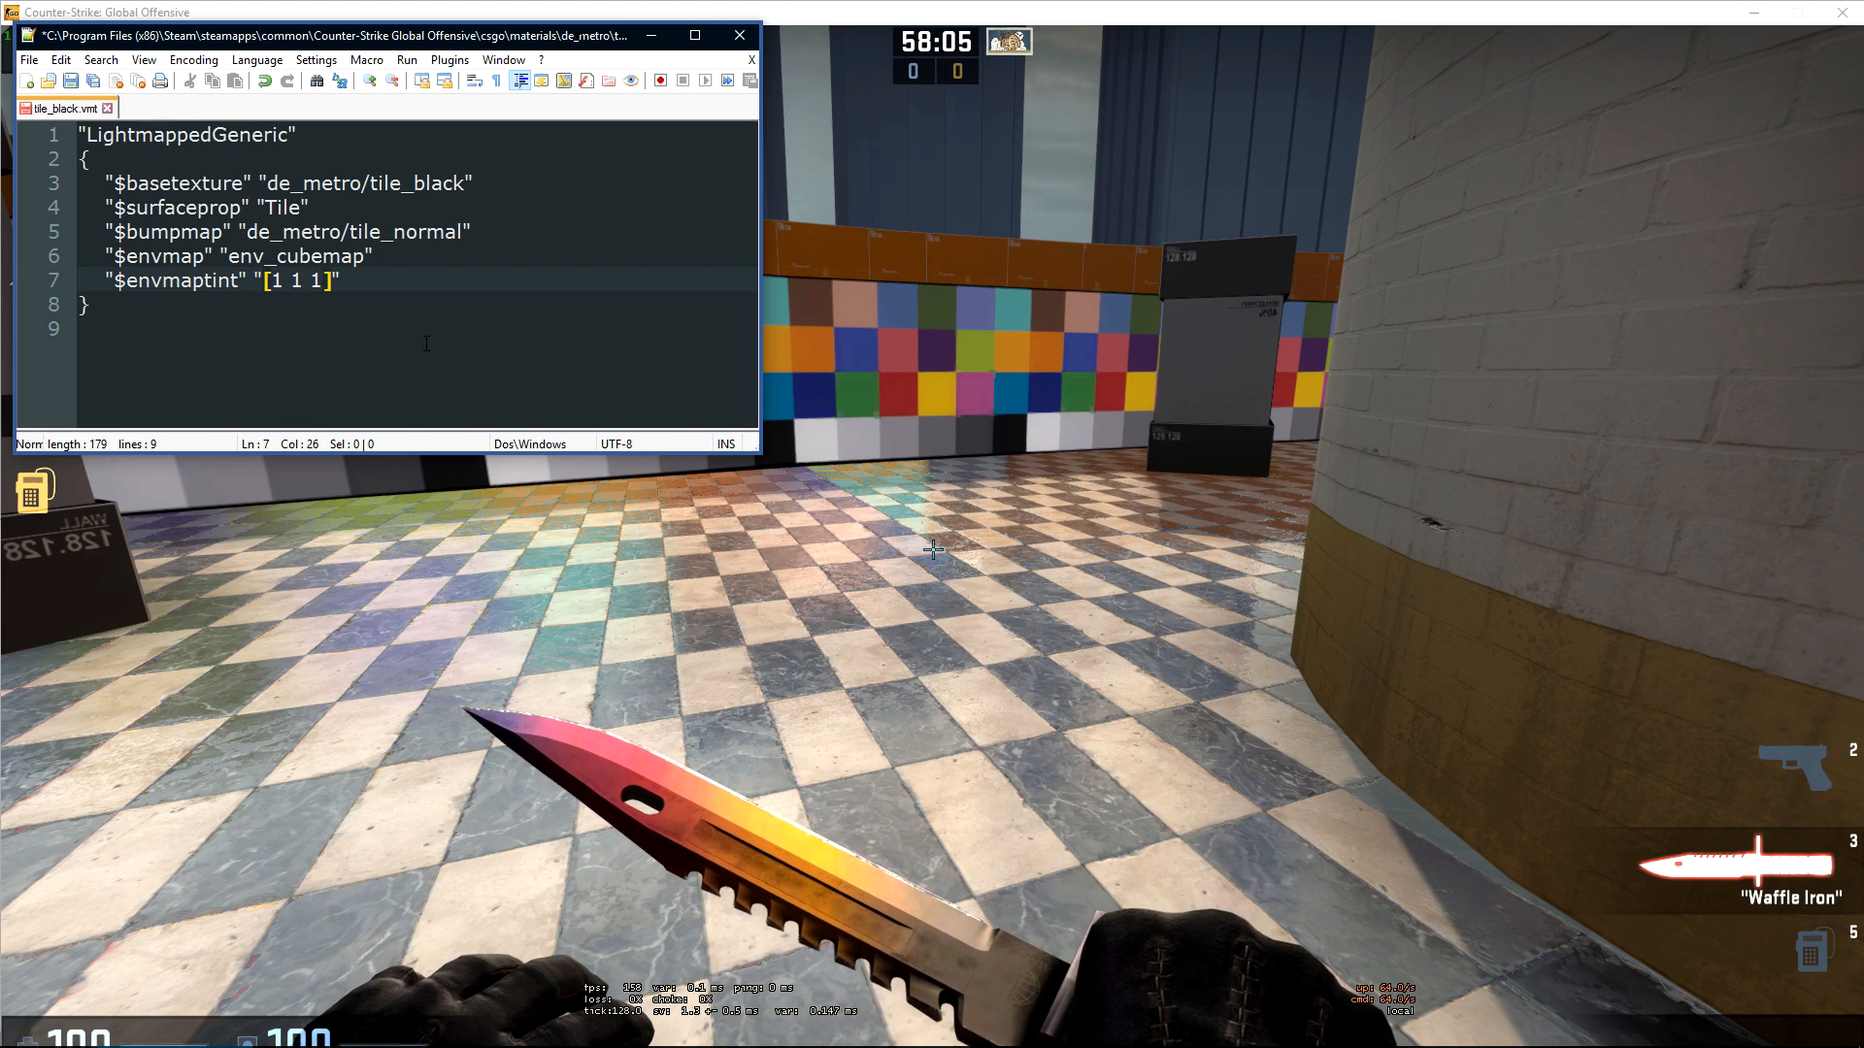
# - Set $envmaptint to [1 0 0] for a red reflection tint and save tile_black.vmt
pyautogui.press('Left')
pyautogui.press('Right')
pyautogui.press('BackSpace')
pyautogui.write('0')
pyautogui.press('Left')
pyautogui.press('Left')
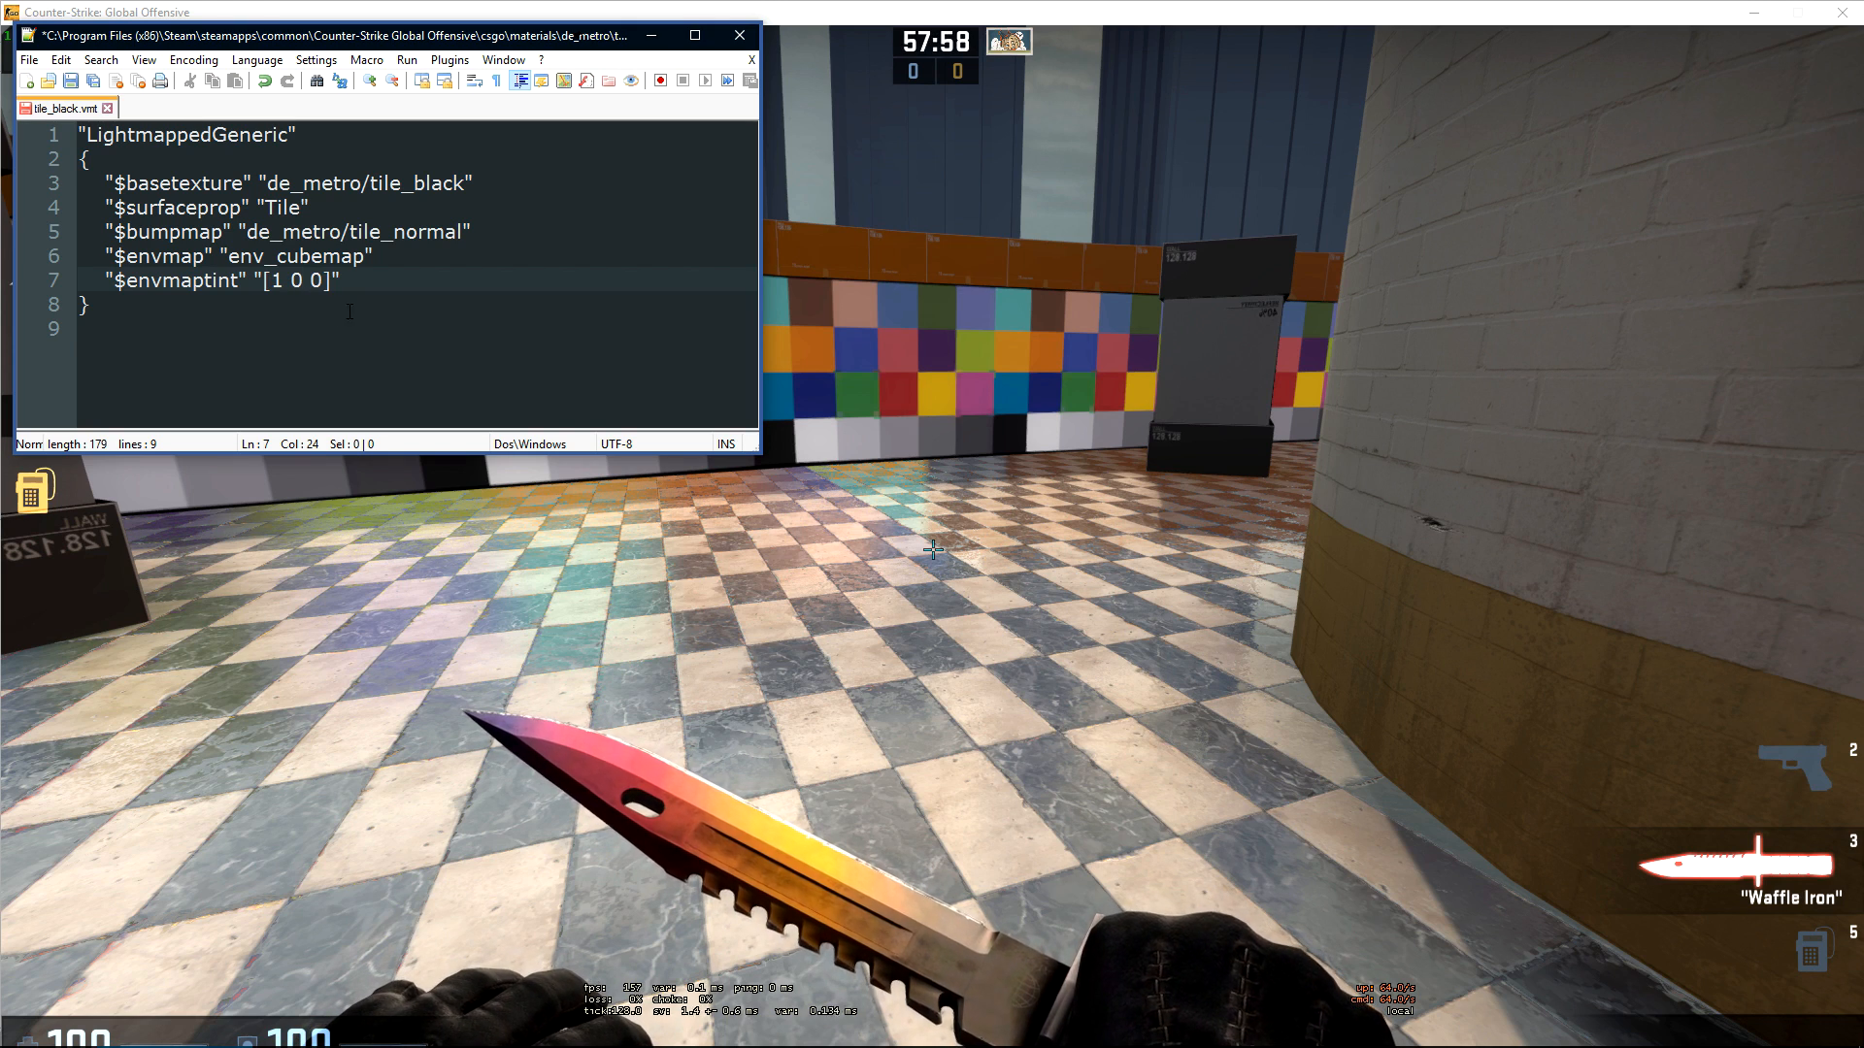
pyautogui.hotkey('shift', 'Right')
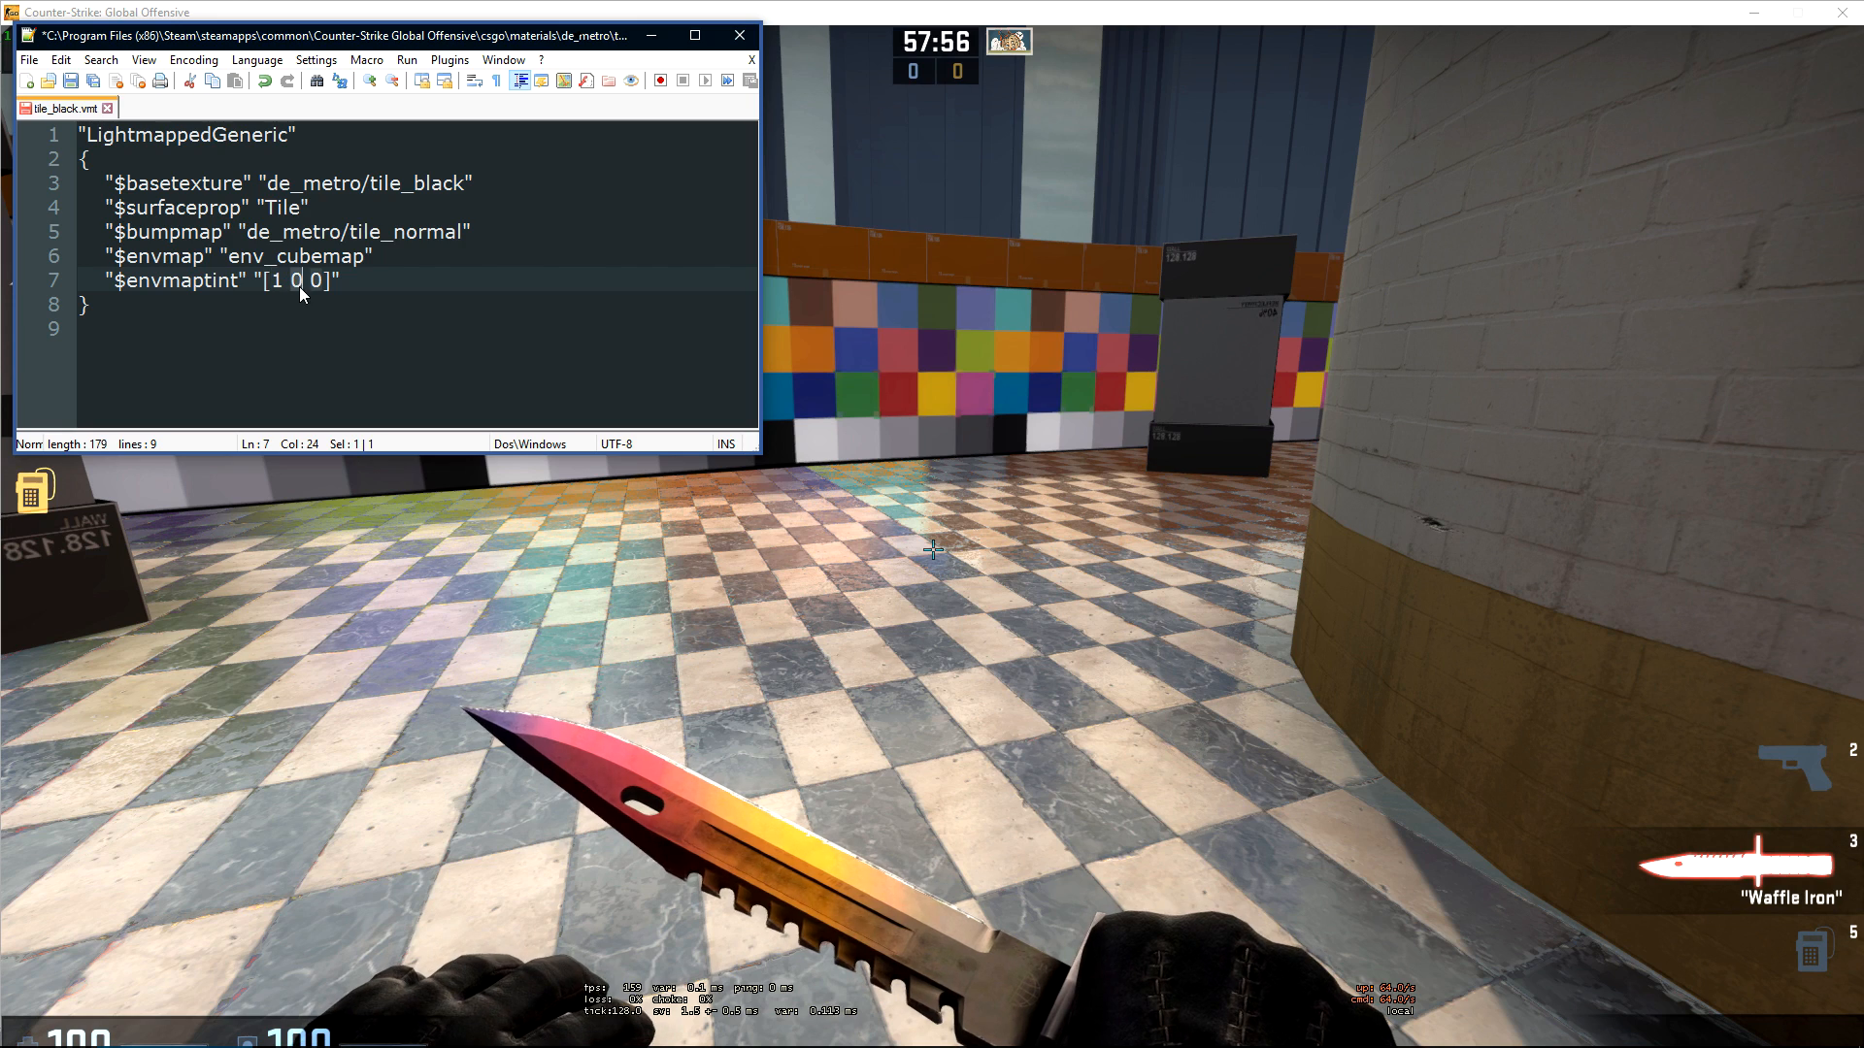
pyautogui.hotkey('ctrl', 's')
# - Switch to Counter-Strike: Global Offensive and run mat_reloadallmaterials in the developer console
pyautogui.click(915, 446)
pyautogui.press('`')
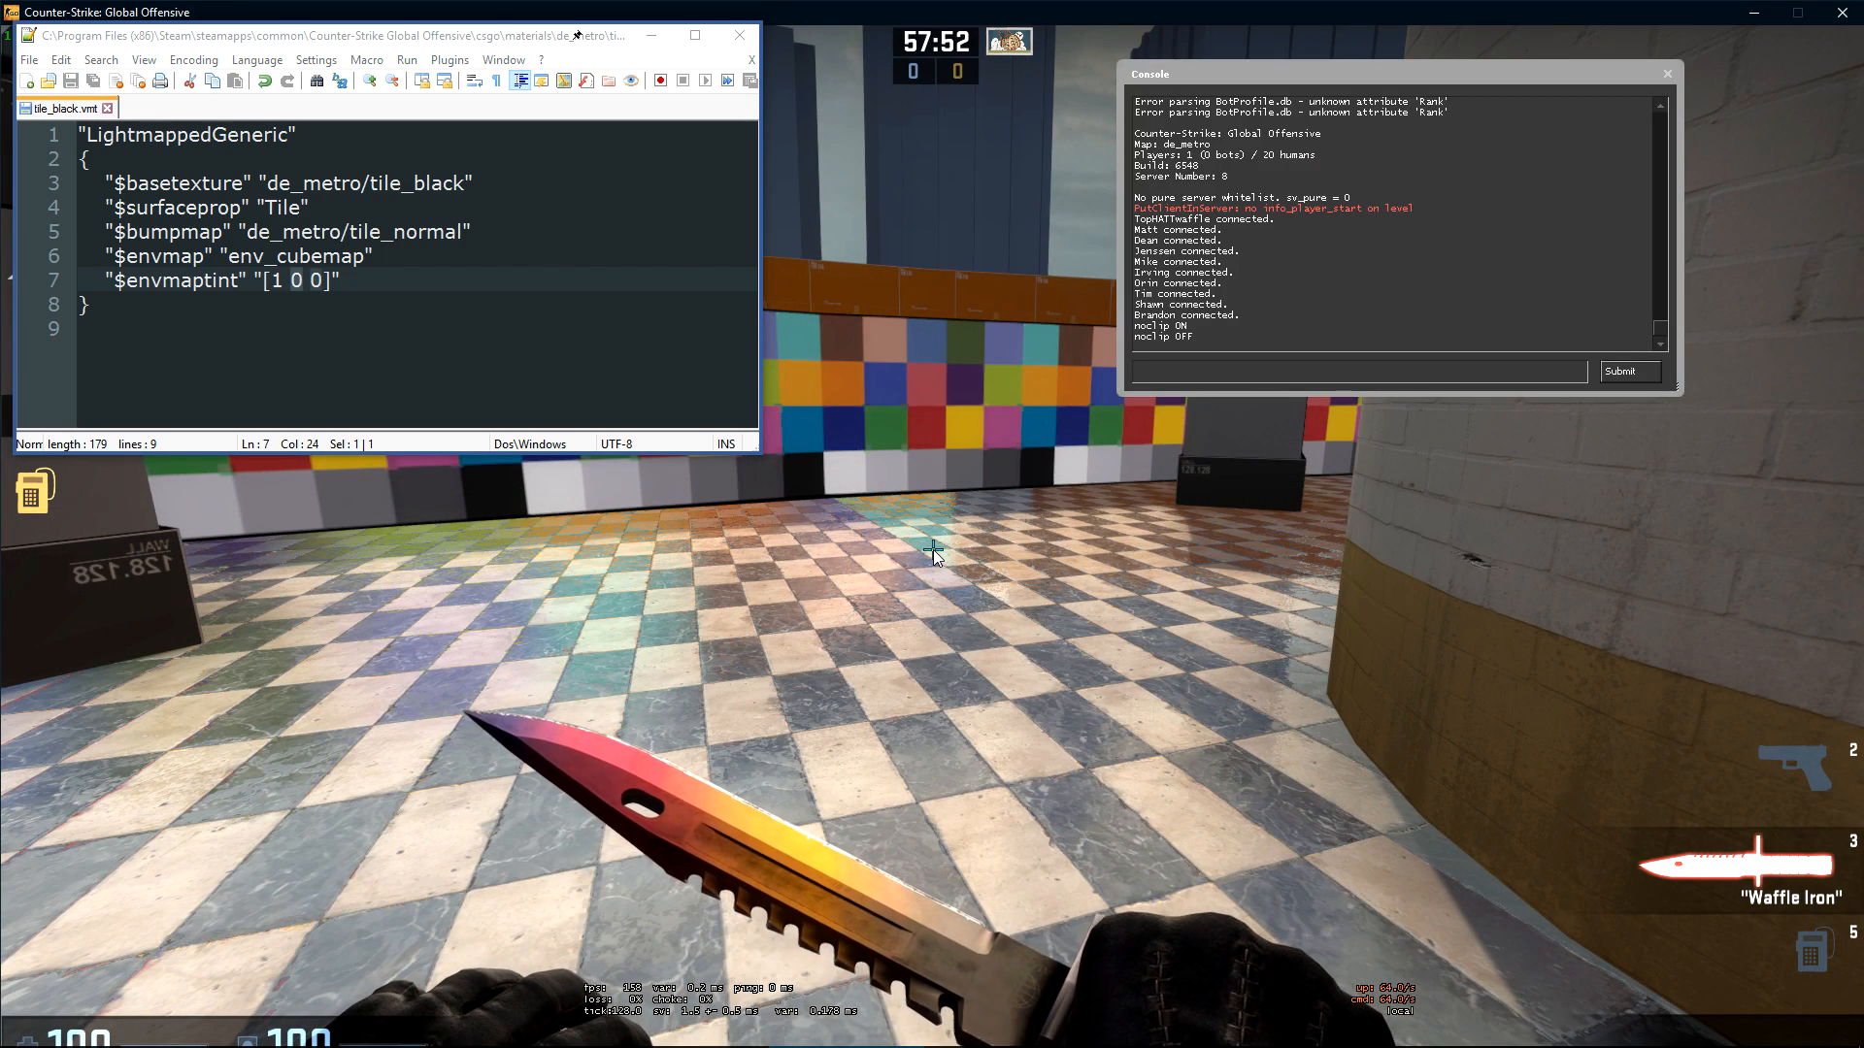
pyautogui.write('mat_re')
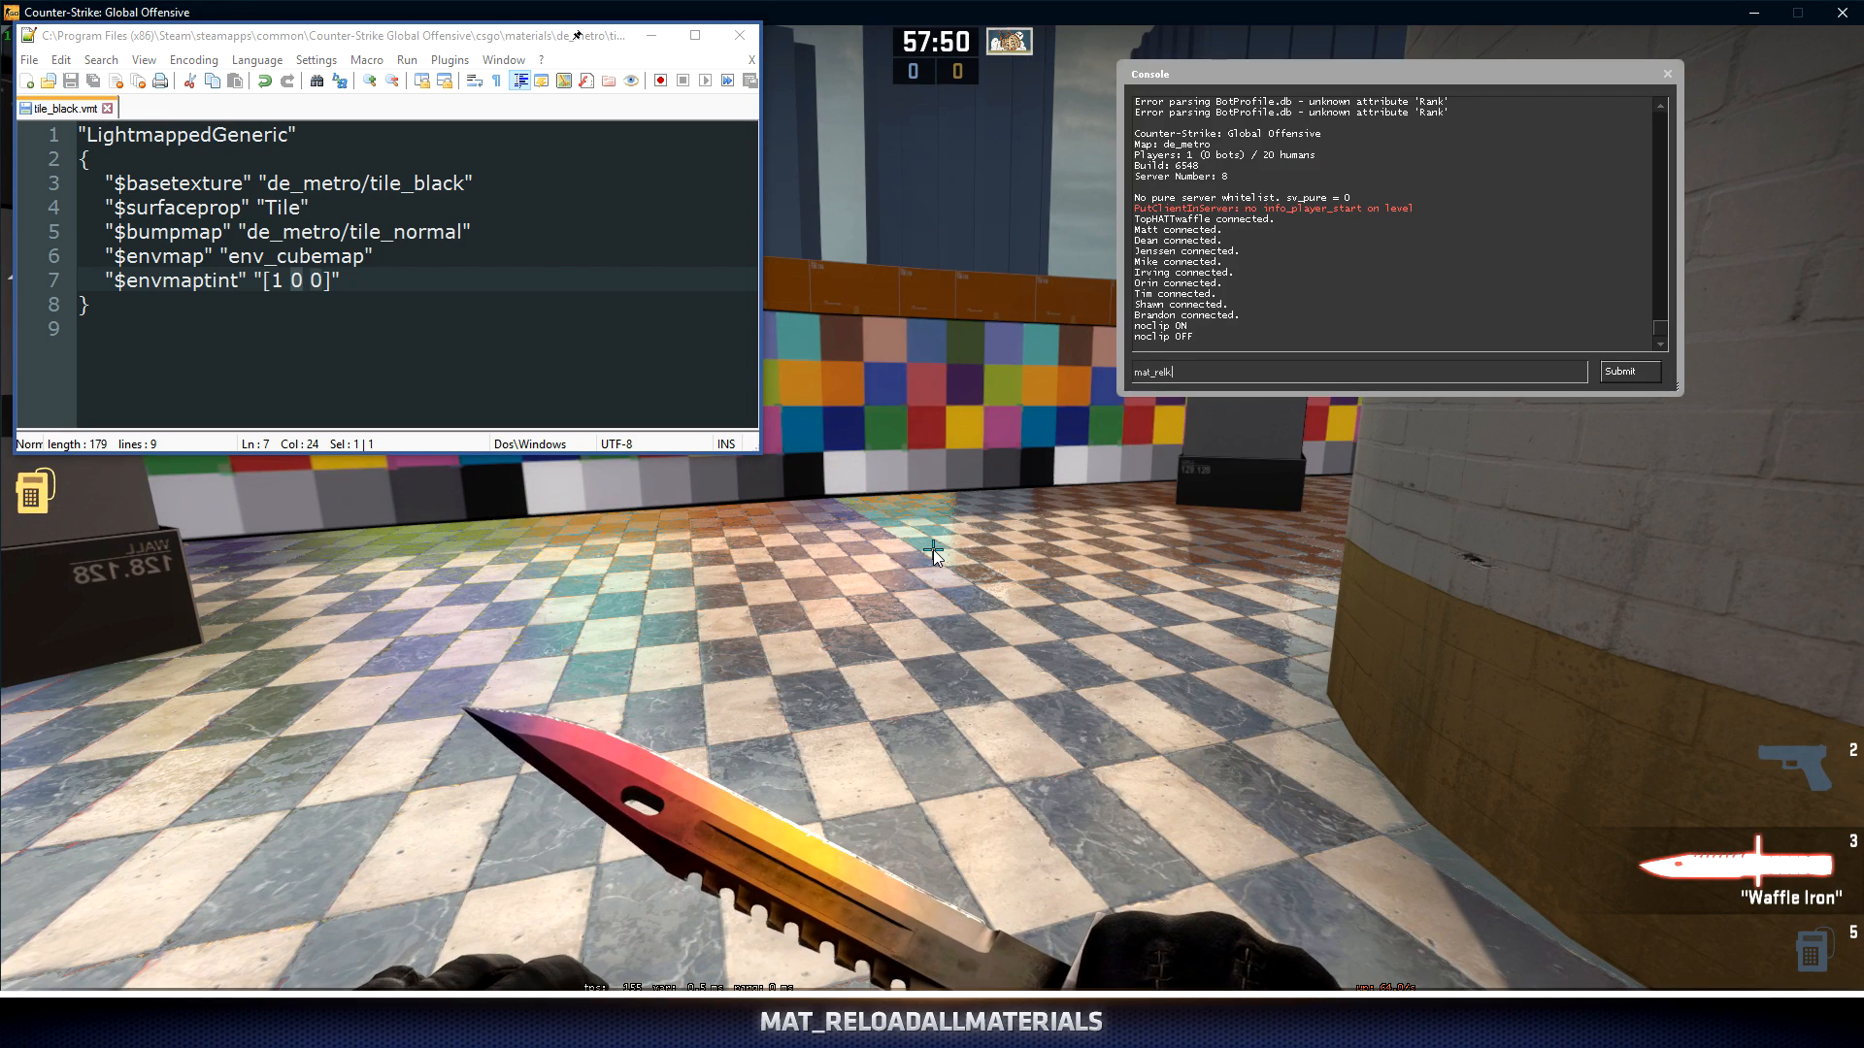
pyautogui.press('Down')
pyautogui.press('Down')
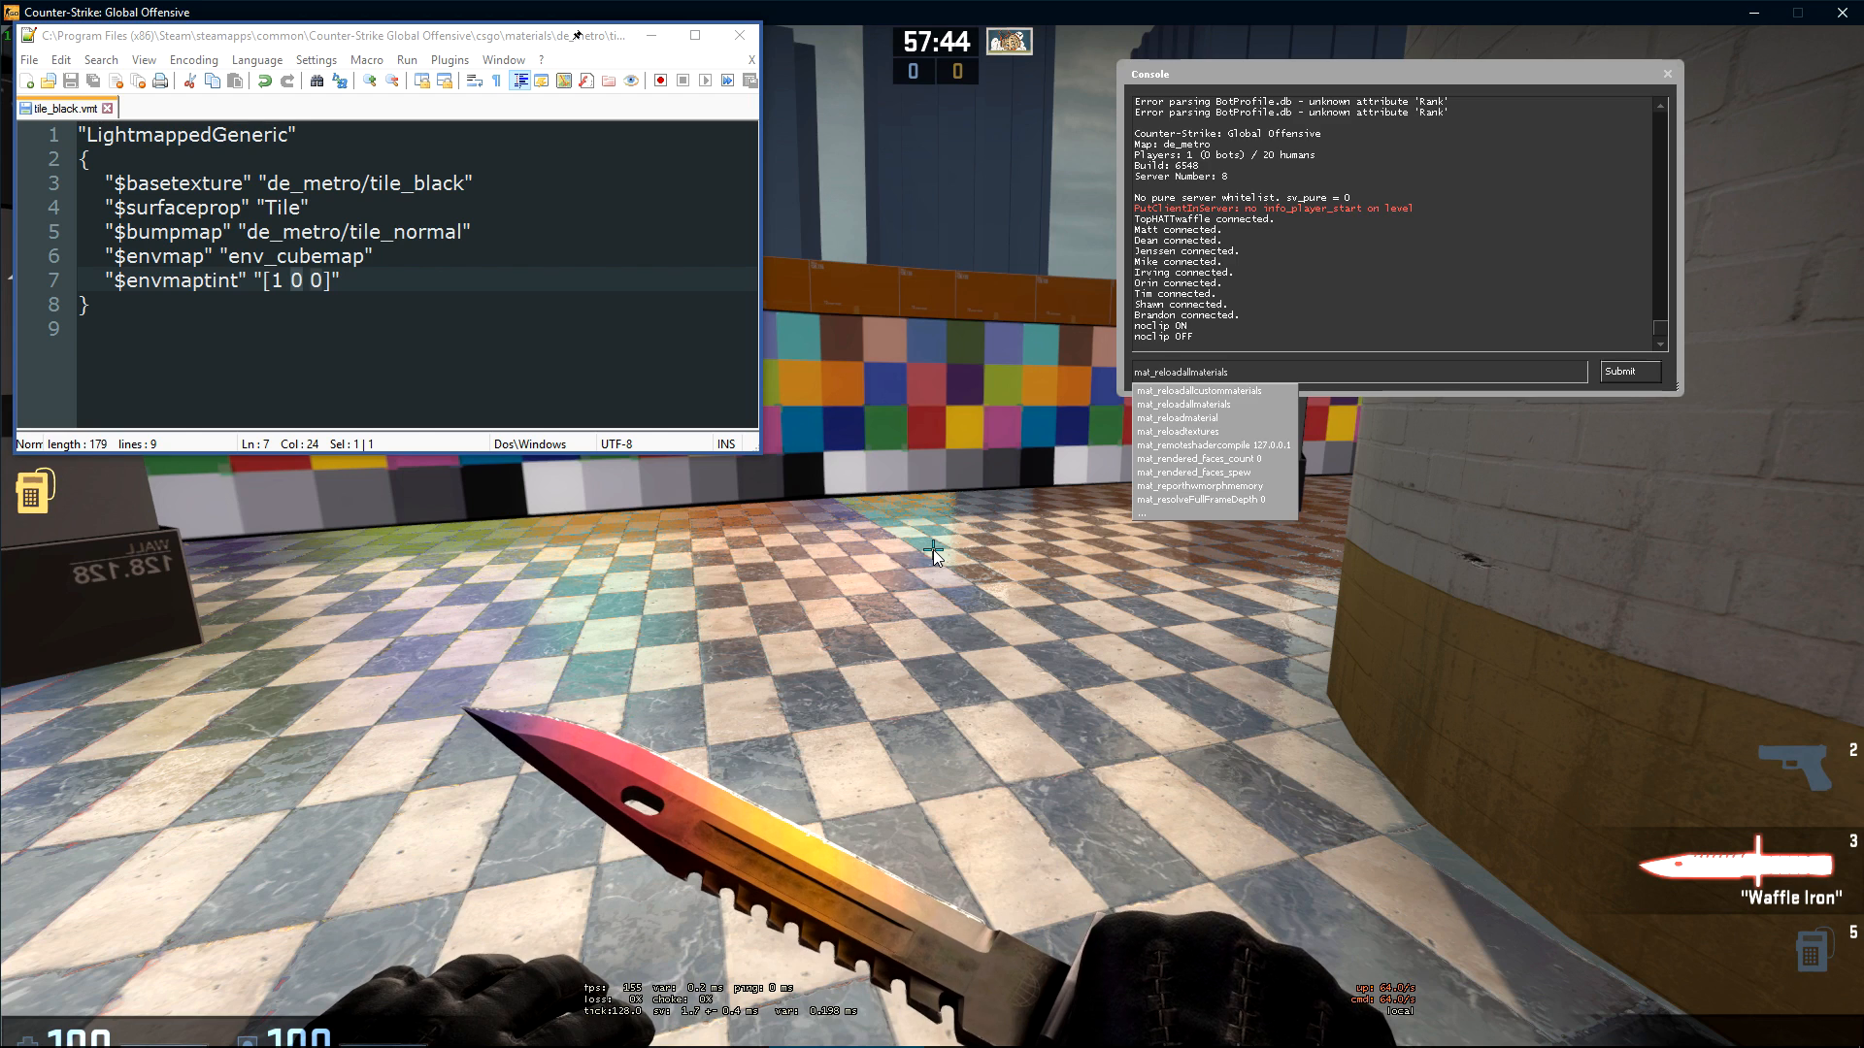
pyautogui.press('Return')
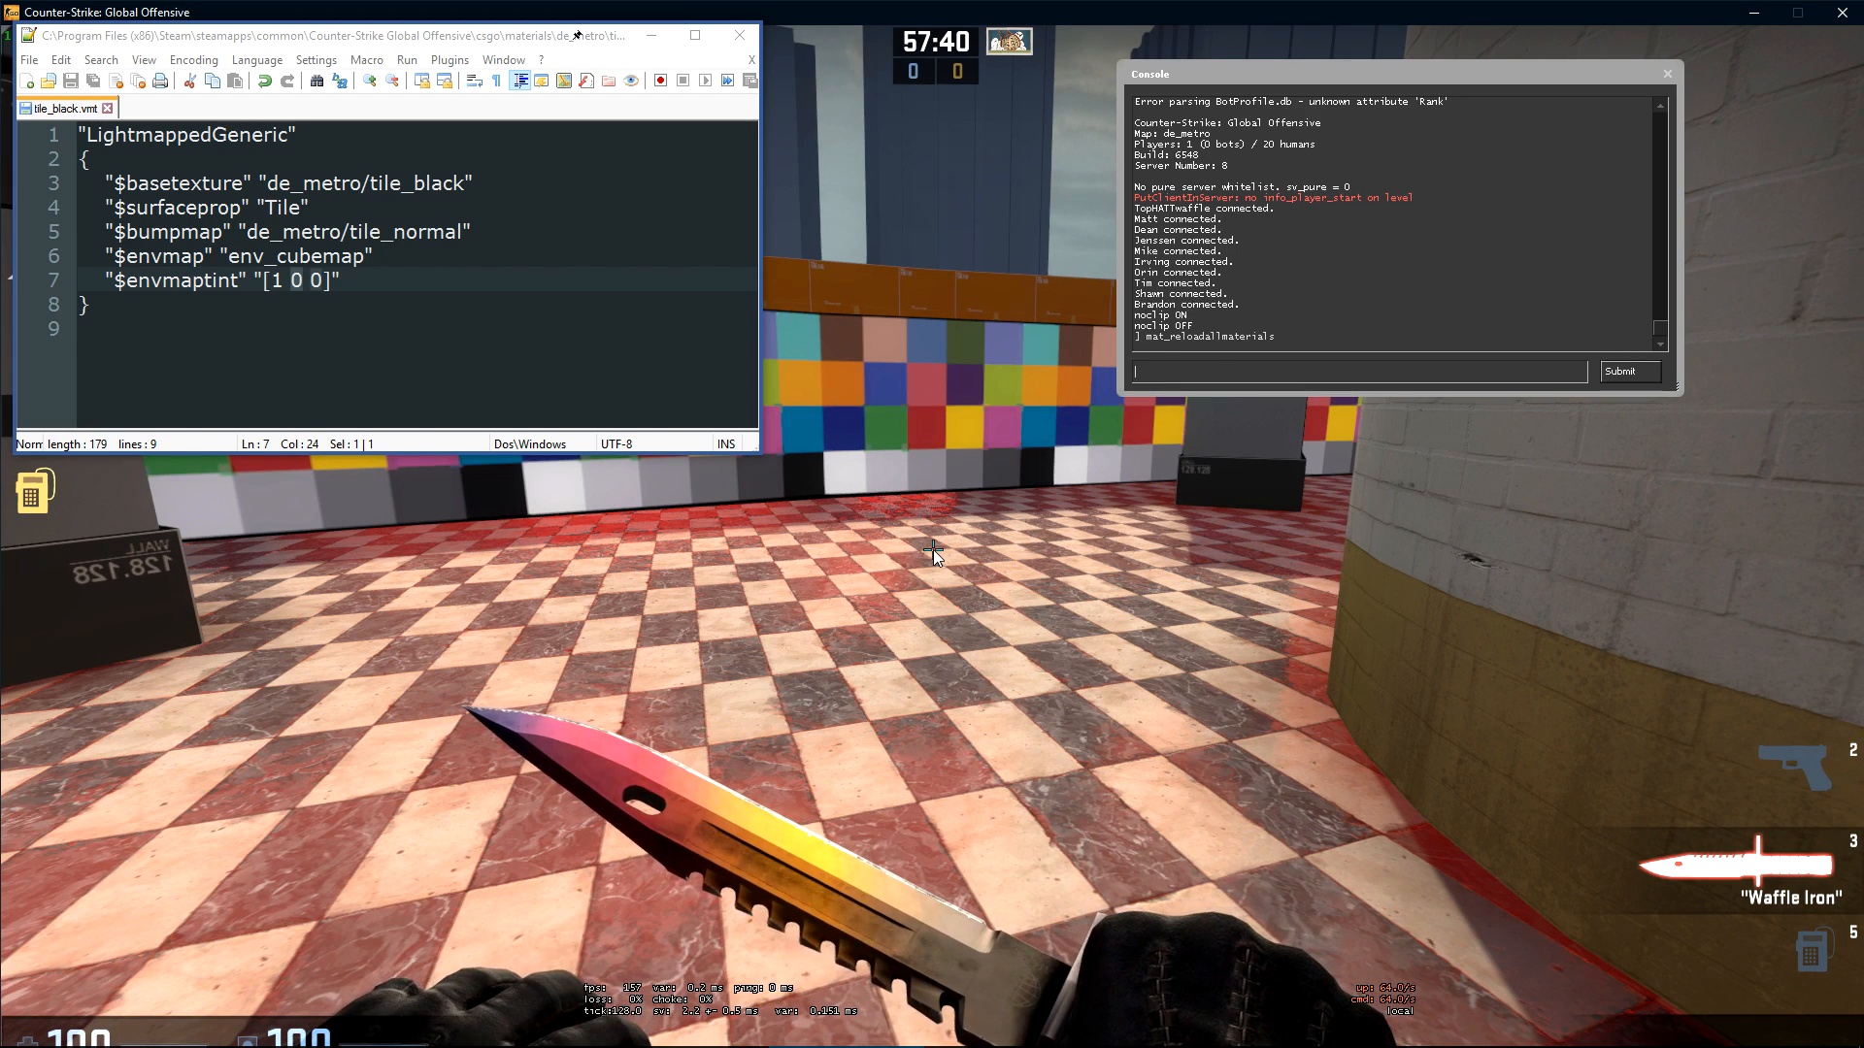
# - Set $envmaptint in tile_black.vmt to [1 1 1], save it and reload all materials in the game
pyautogui.click(273, 280)
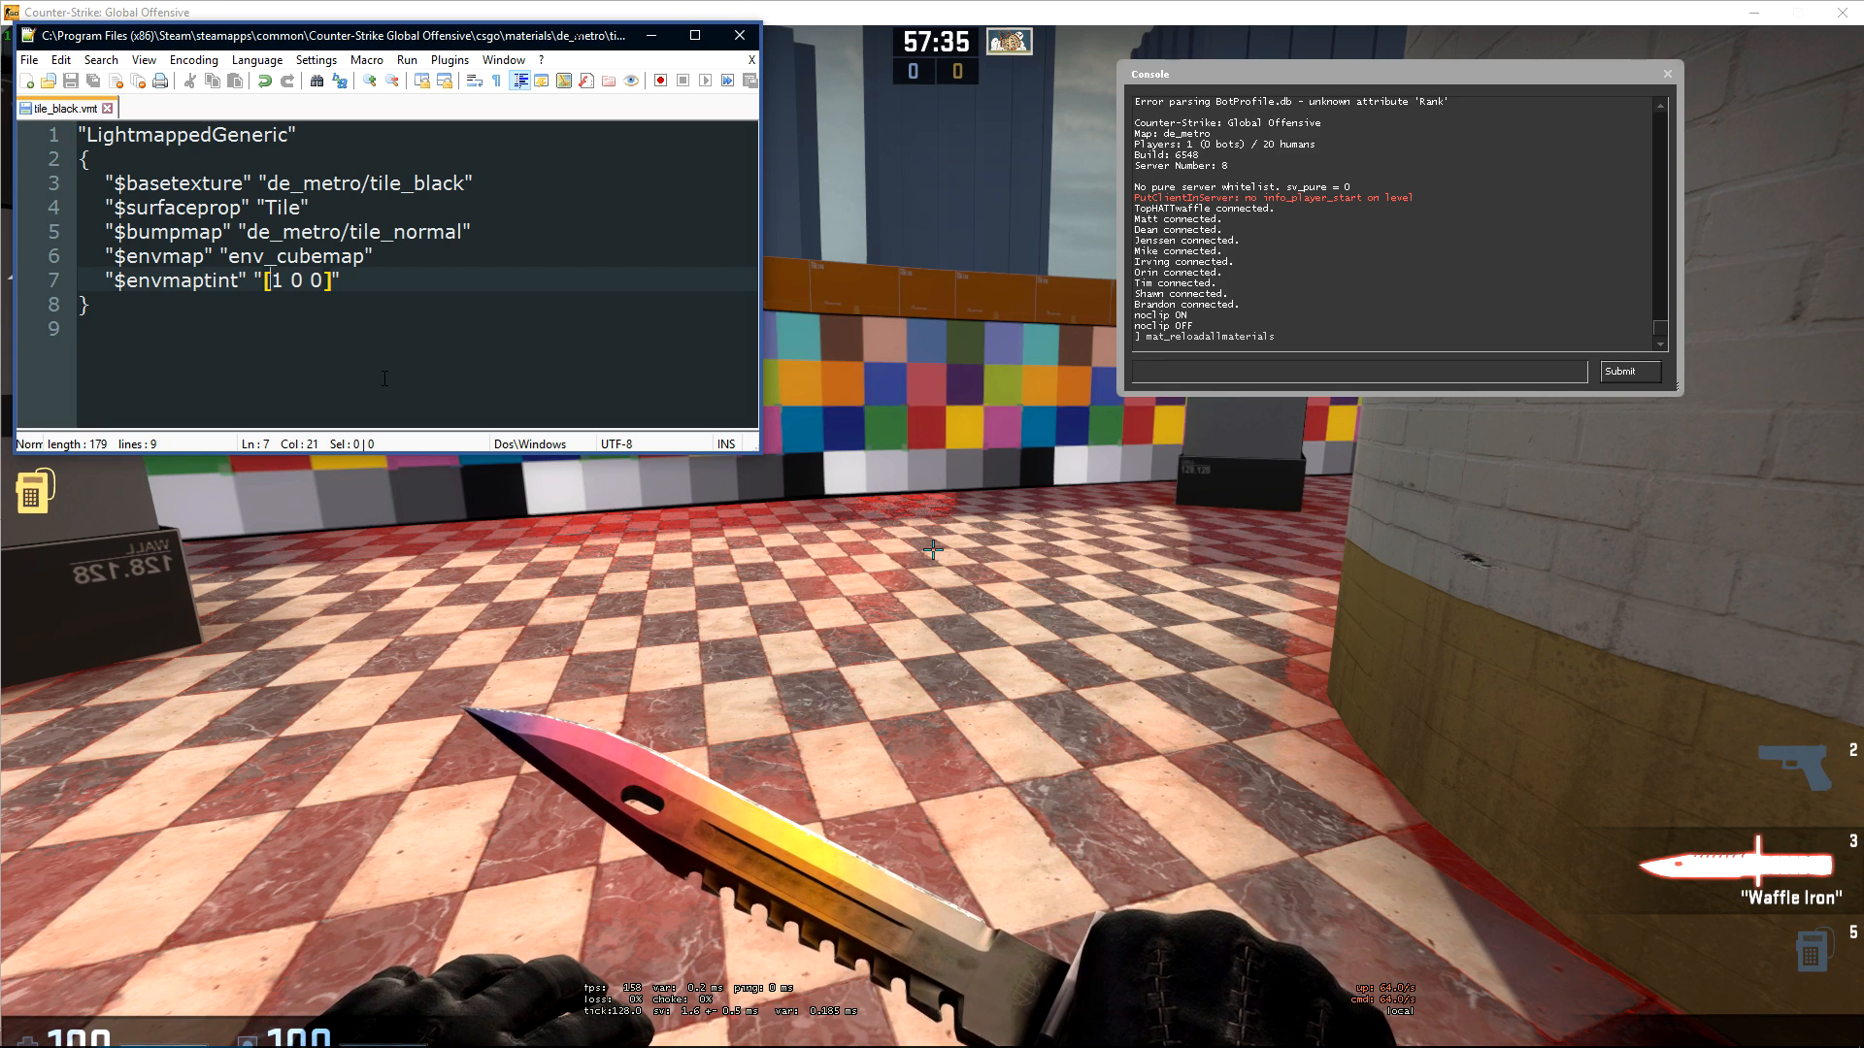
pyautogui.press('Delete')
pyautogui.write('1')
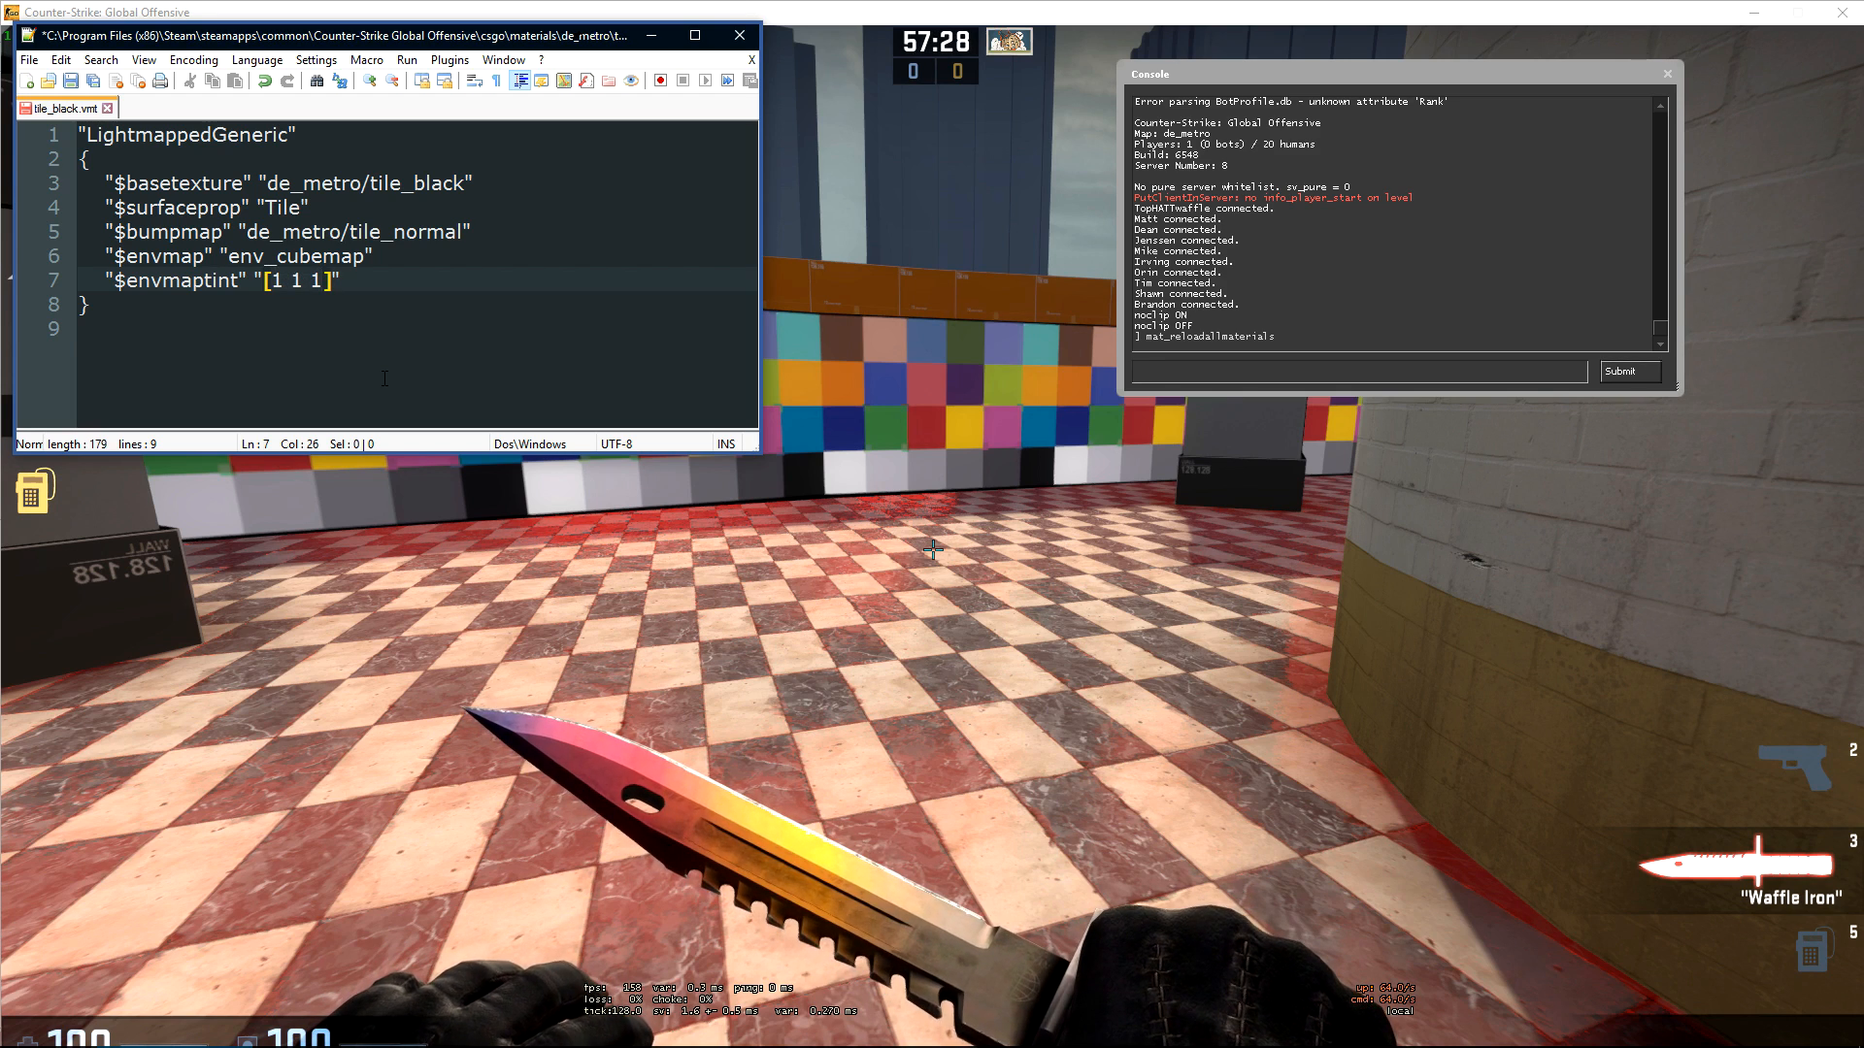
pyautogui.hotkey('ctrl', 's')
pyautogui.click(1287, 362)
pyautogui.press('Up')
pyautogui.press('Return')
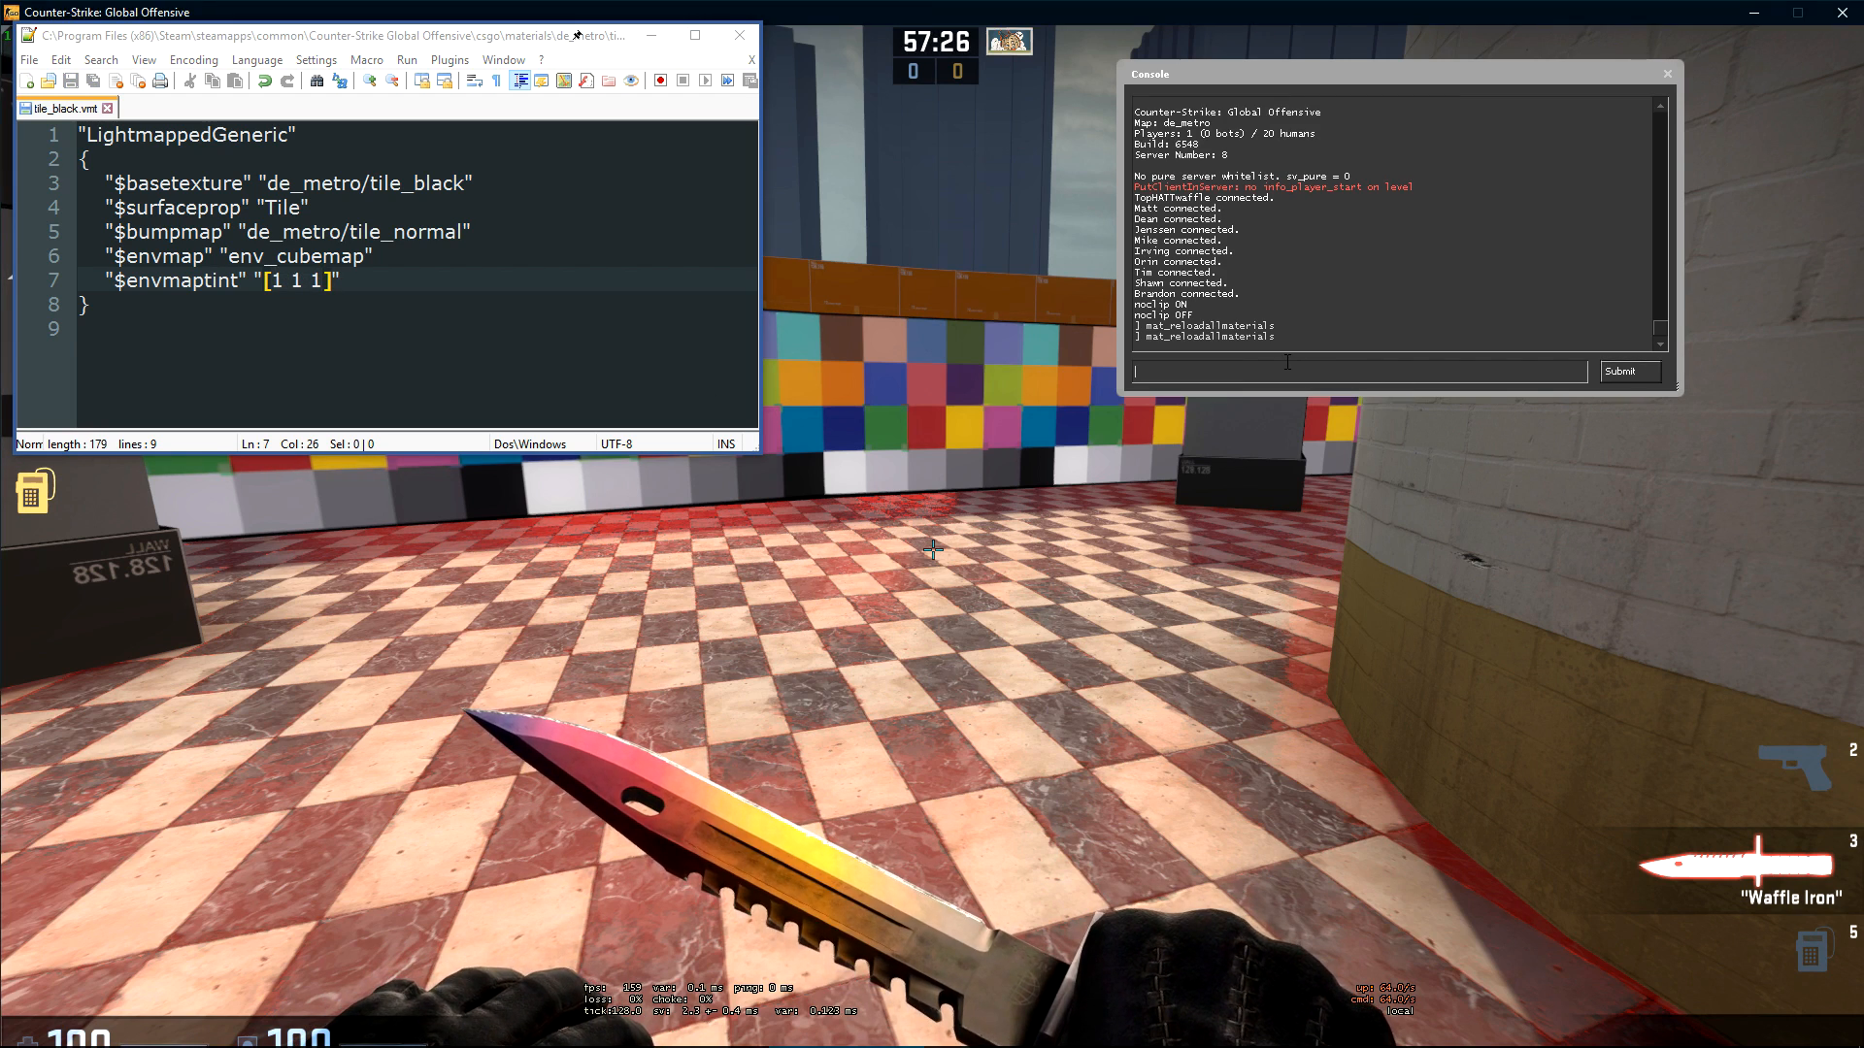
# - Set all three $envmaptint values in tile_black.vmt to .3
pyautogui.click(269, 280)
pyautogui.press('Delete')
pyautogui.write('.3')
pyautogui.press('Delete')
pyautogui.write('.3')
pyautogui.press('Right')
pyautogui.press('Delete')
pyautogui.write('.3')
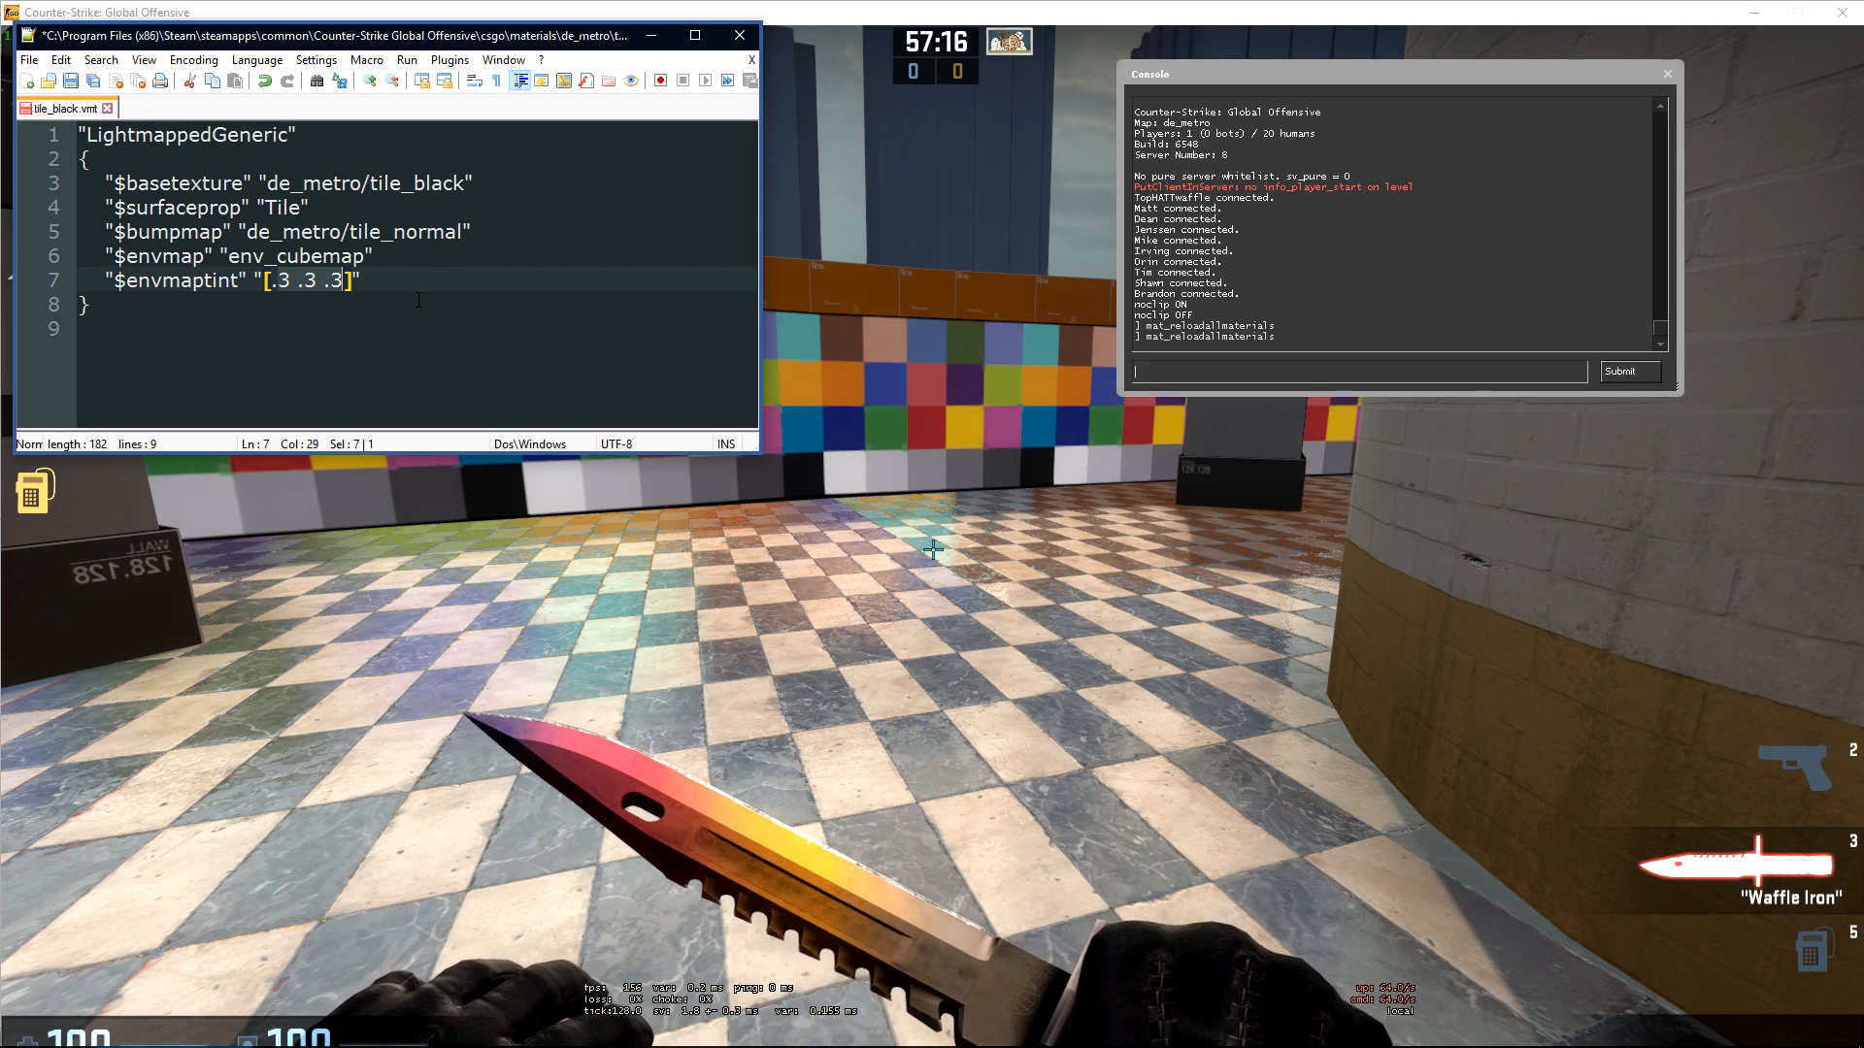
pyautogui.press('Down')
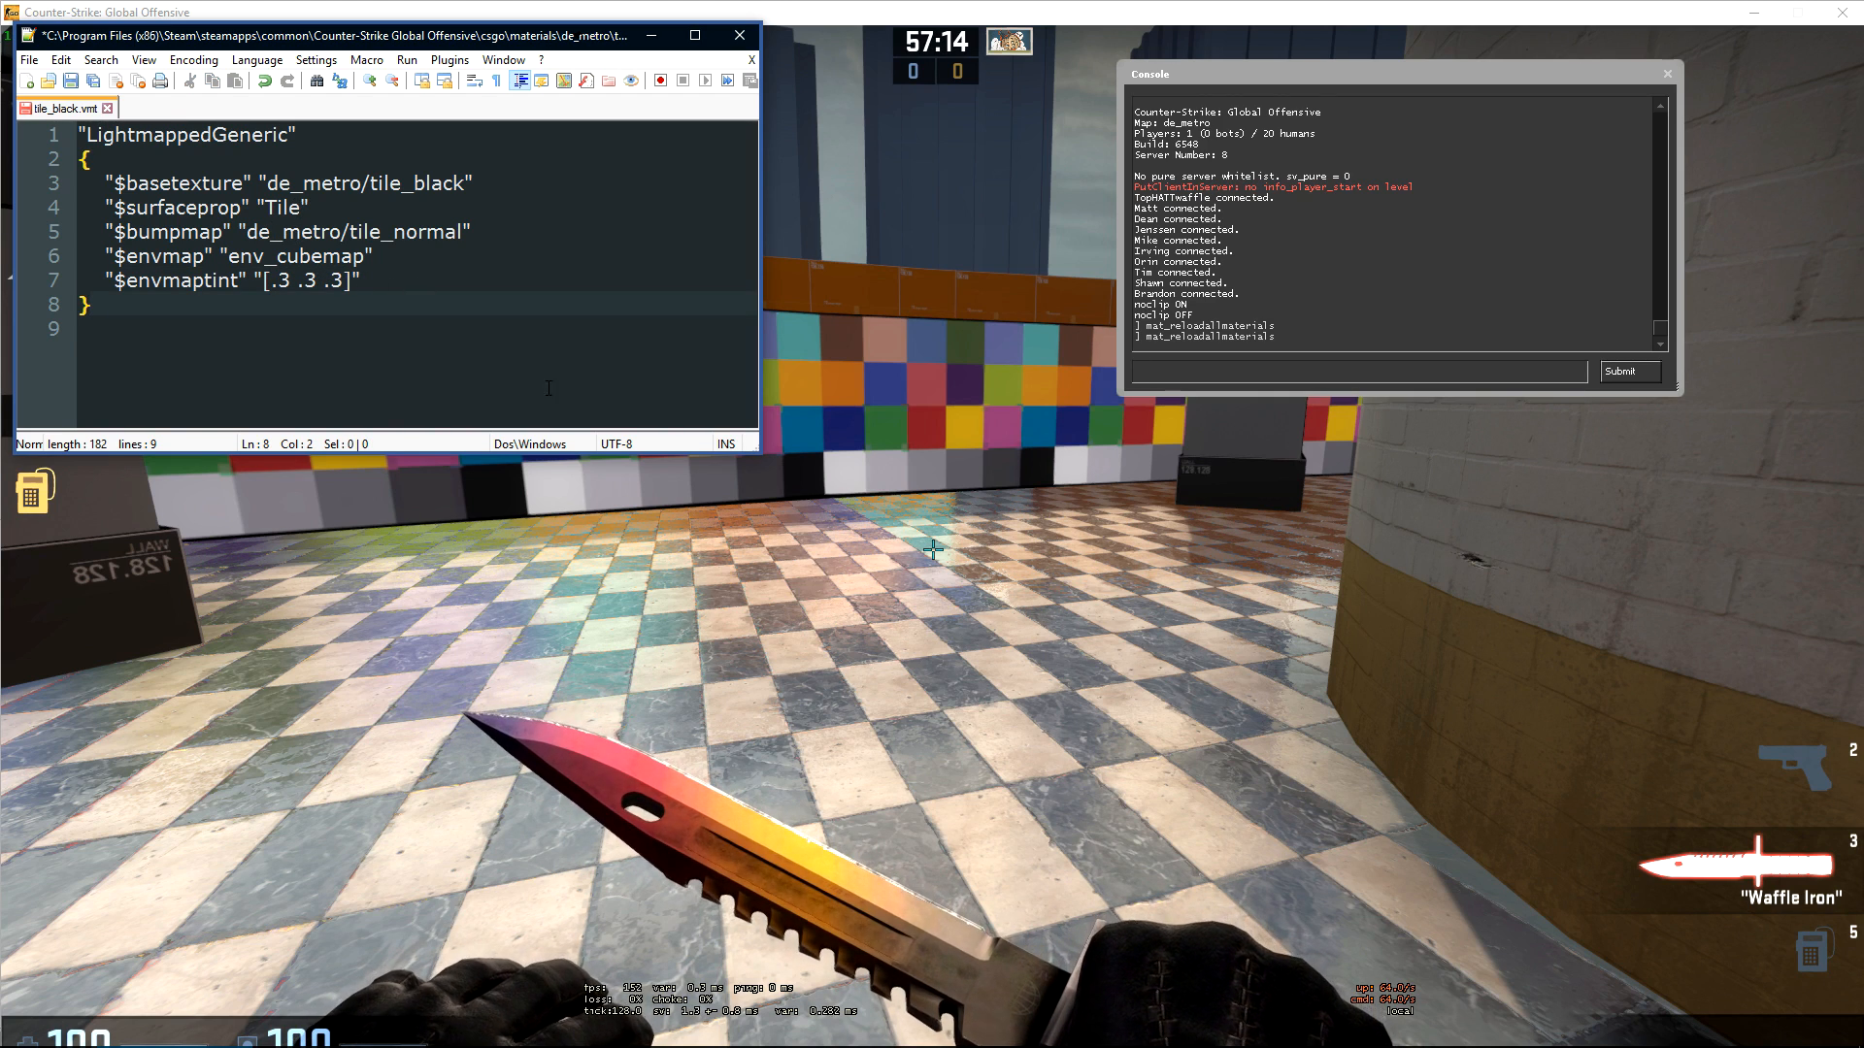
# - Save the .3 tint in tile_black.vmt and run mat_reloadallmaterials in the game console
pyautogui.click(70, 80)
pyautogui.click(1345, 369)
pyautogui.press('Up')
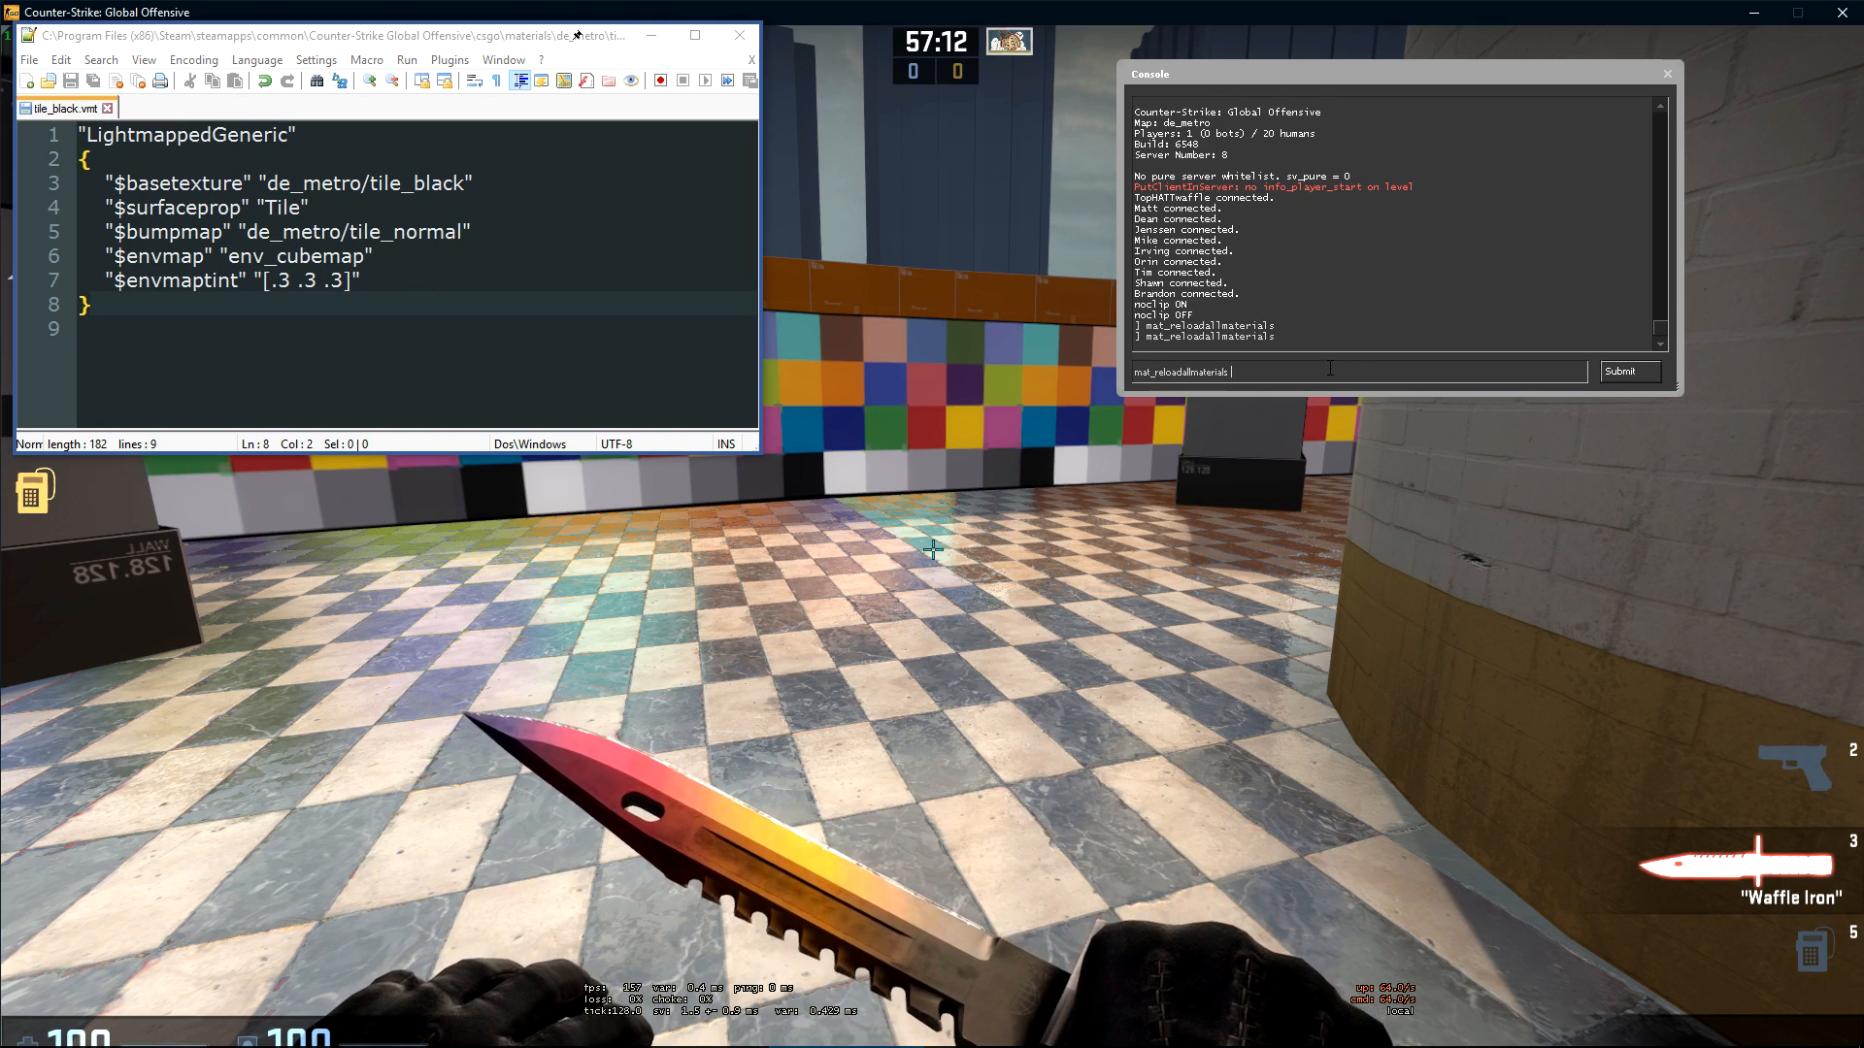
pyautogui.press('Return')
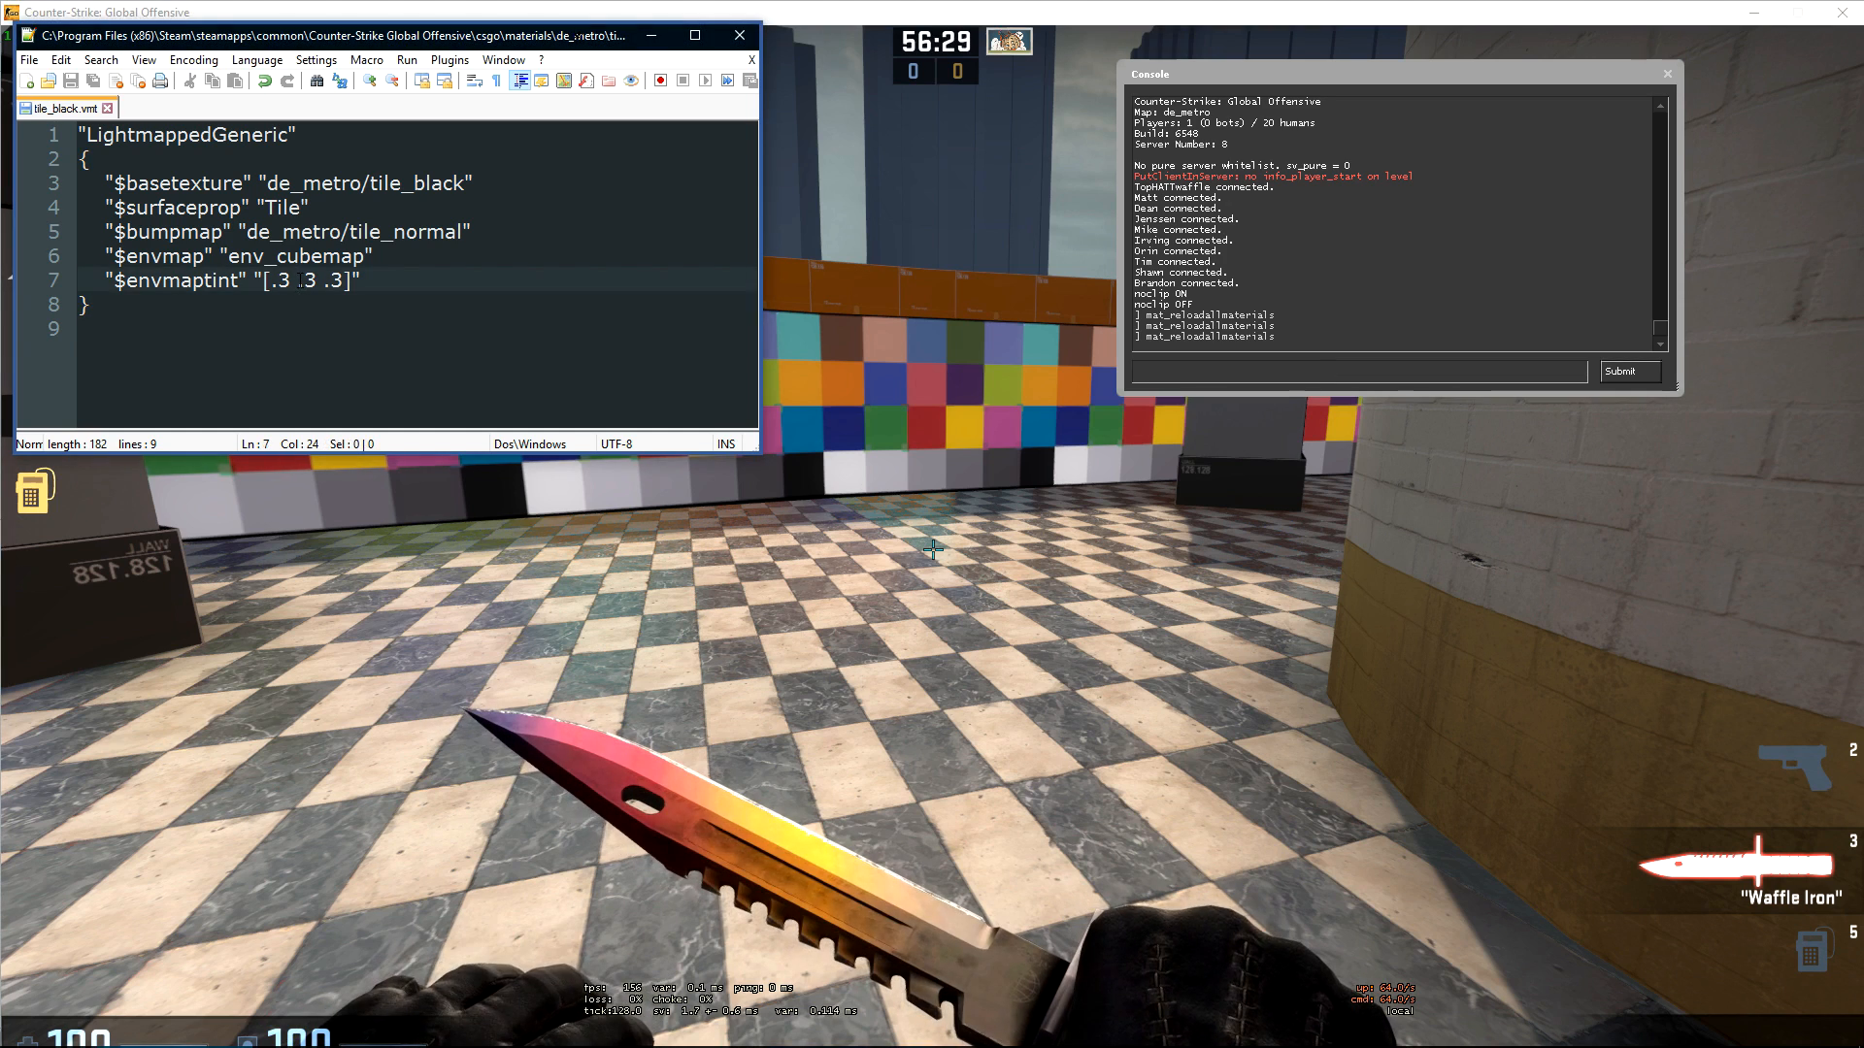
# - Set $envmaptint in tile_black.vmt to [.8 .8 .8]
pyautogui.click(276, 282)
pyautogui.press('Delete')
pyautogui.write('8')
pyautogui.press('Right')
pyautogui.press('Right')
pyautogui.press('Delete')
pyautogui.write('8')
pyautogui.press('Right')
pyautogui.press('Right')
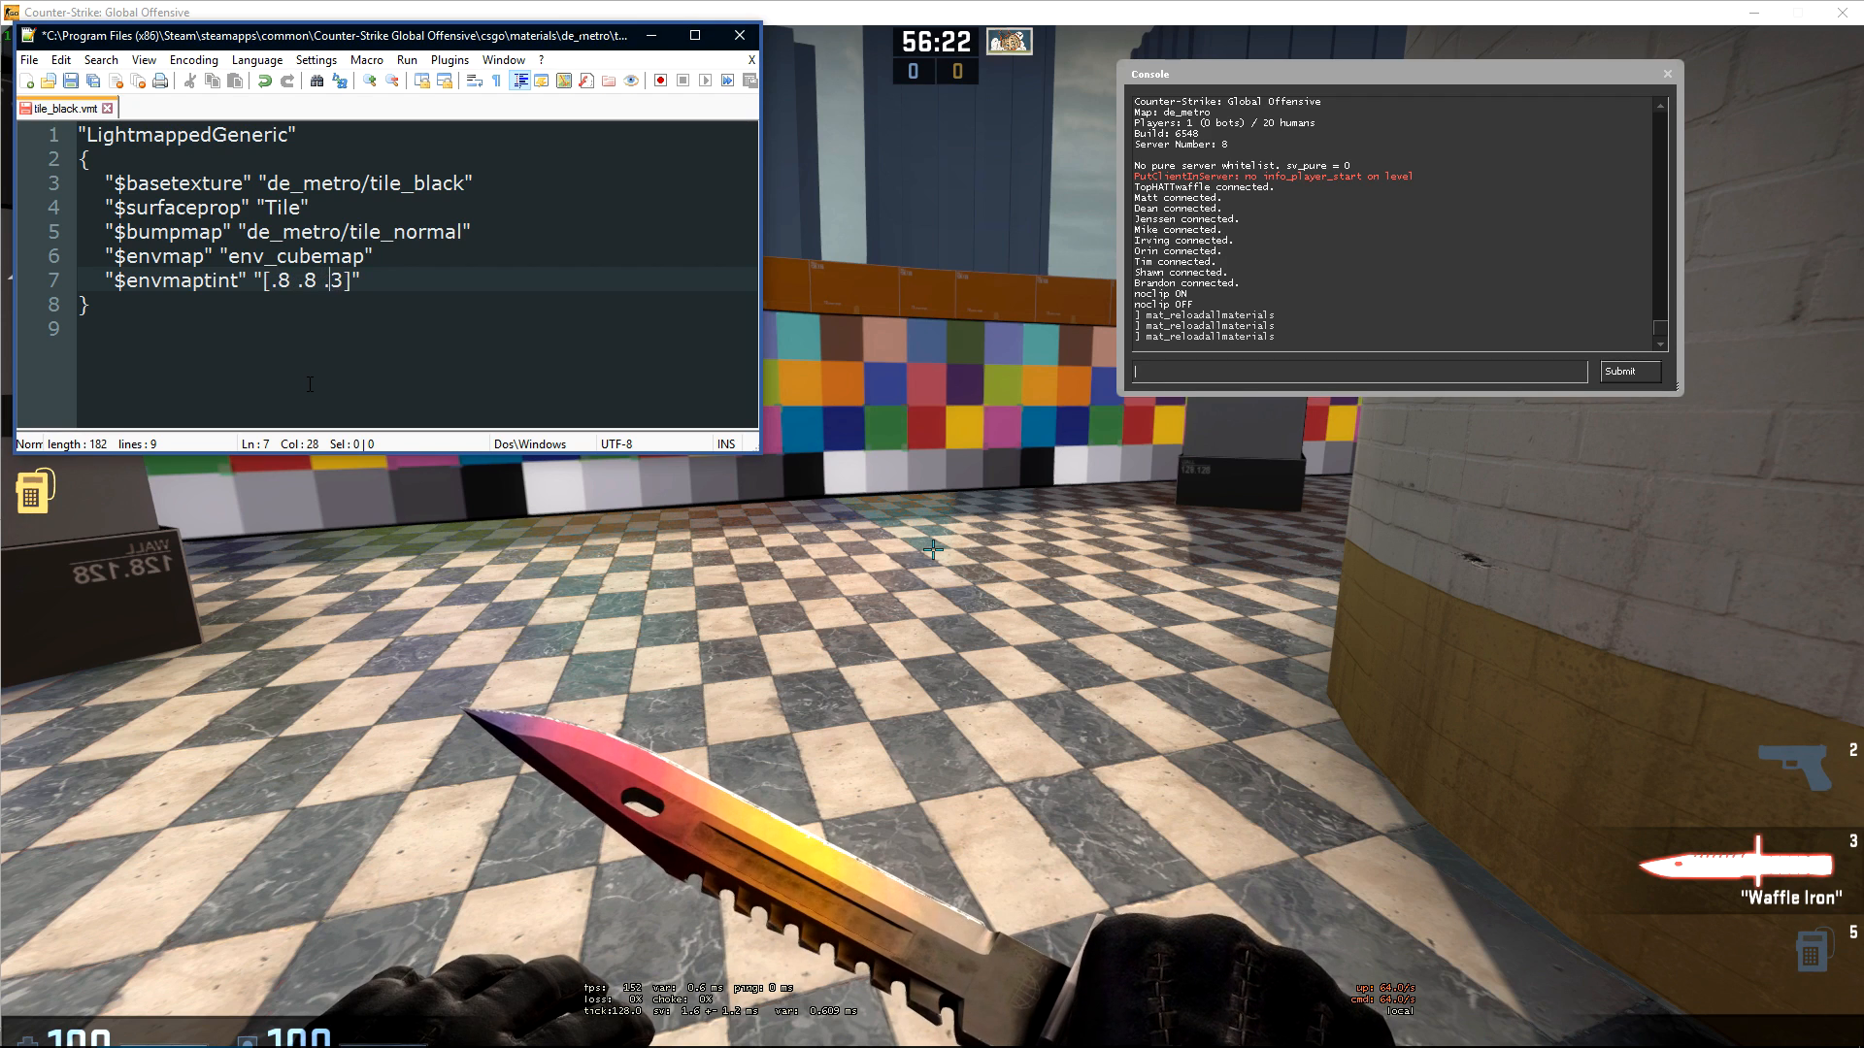
pyautogui.press('Delete')
pyautogui.write('8')
# - Save the .8 tint in tile_black.vmt and reload all materials in the game with mat_reloadallmaterials
pyautogui.hotkey('ctrl', 's')
pyautogui.press('Up')
pyautogui.press('Return')
# - Add an "$envmapsaturation" parameter with the value "1" on a new line below $envmaptint
pyautogui.click(447, 274)
pyautogui.press('Return')
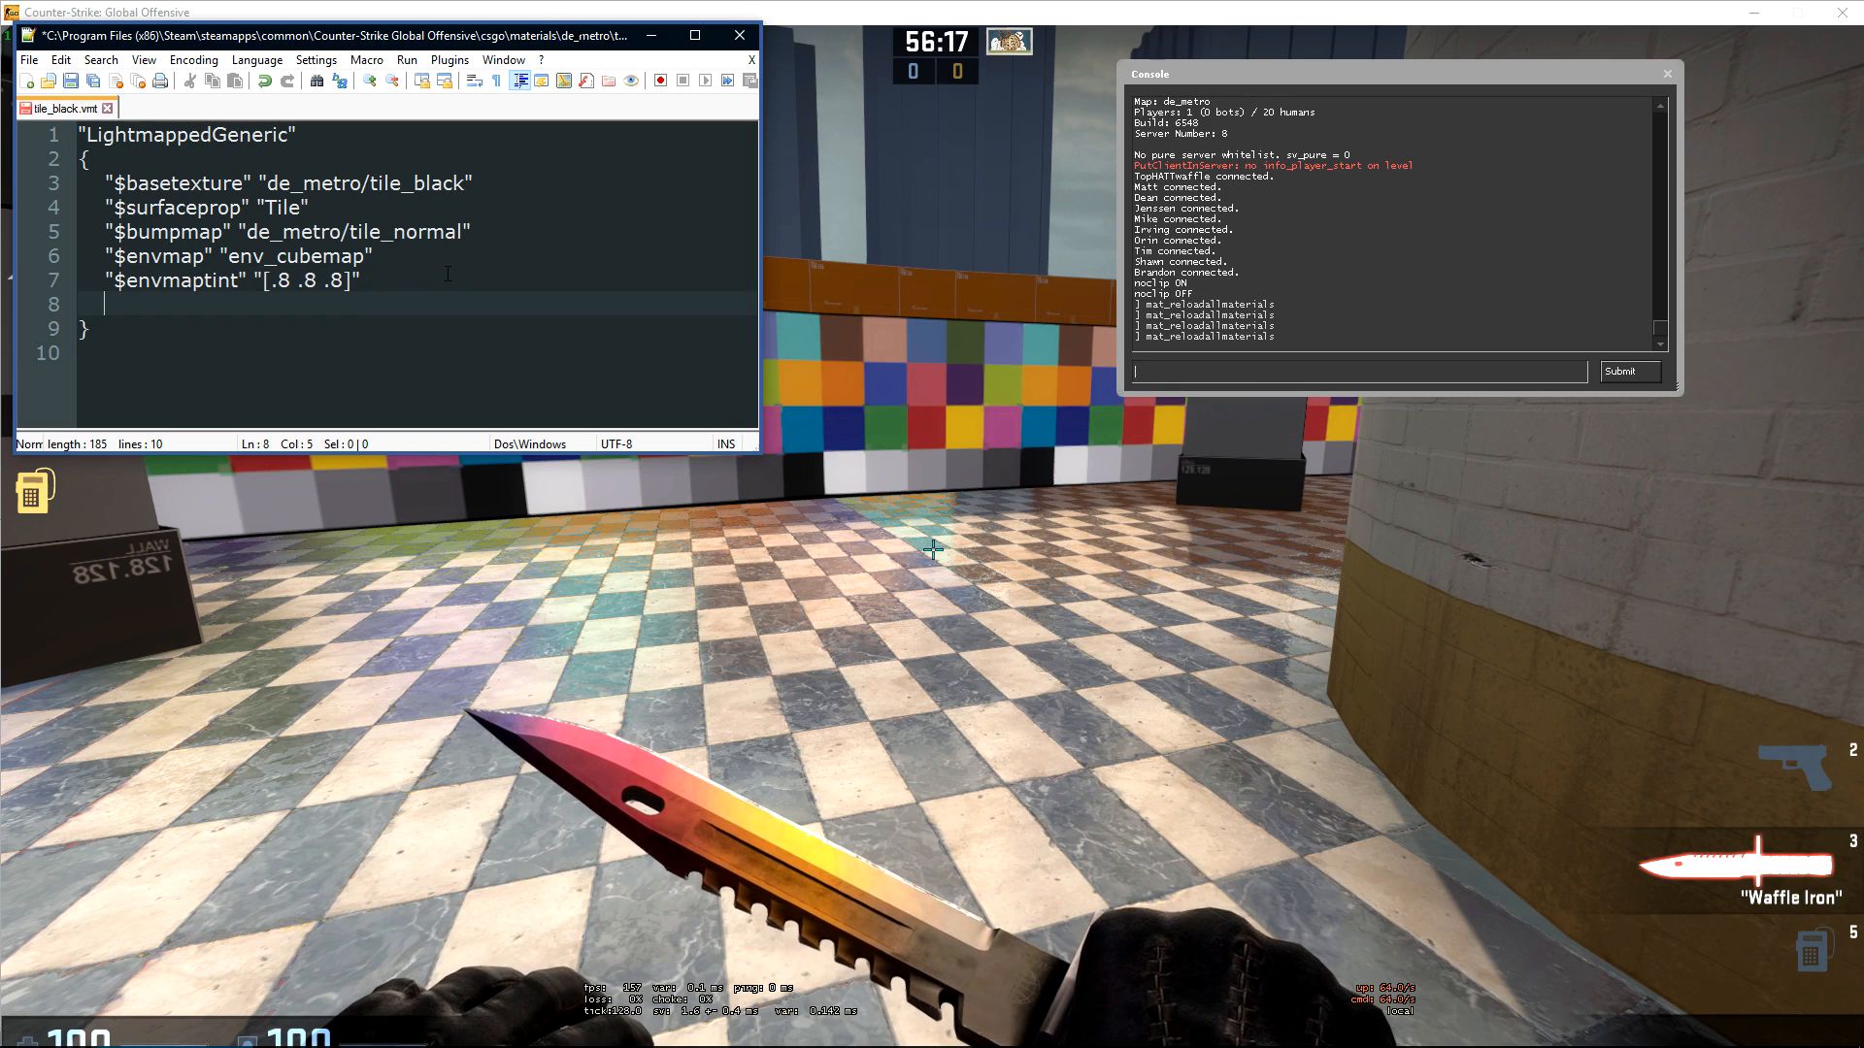
pyautogui.write('"$envm')
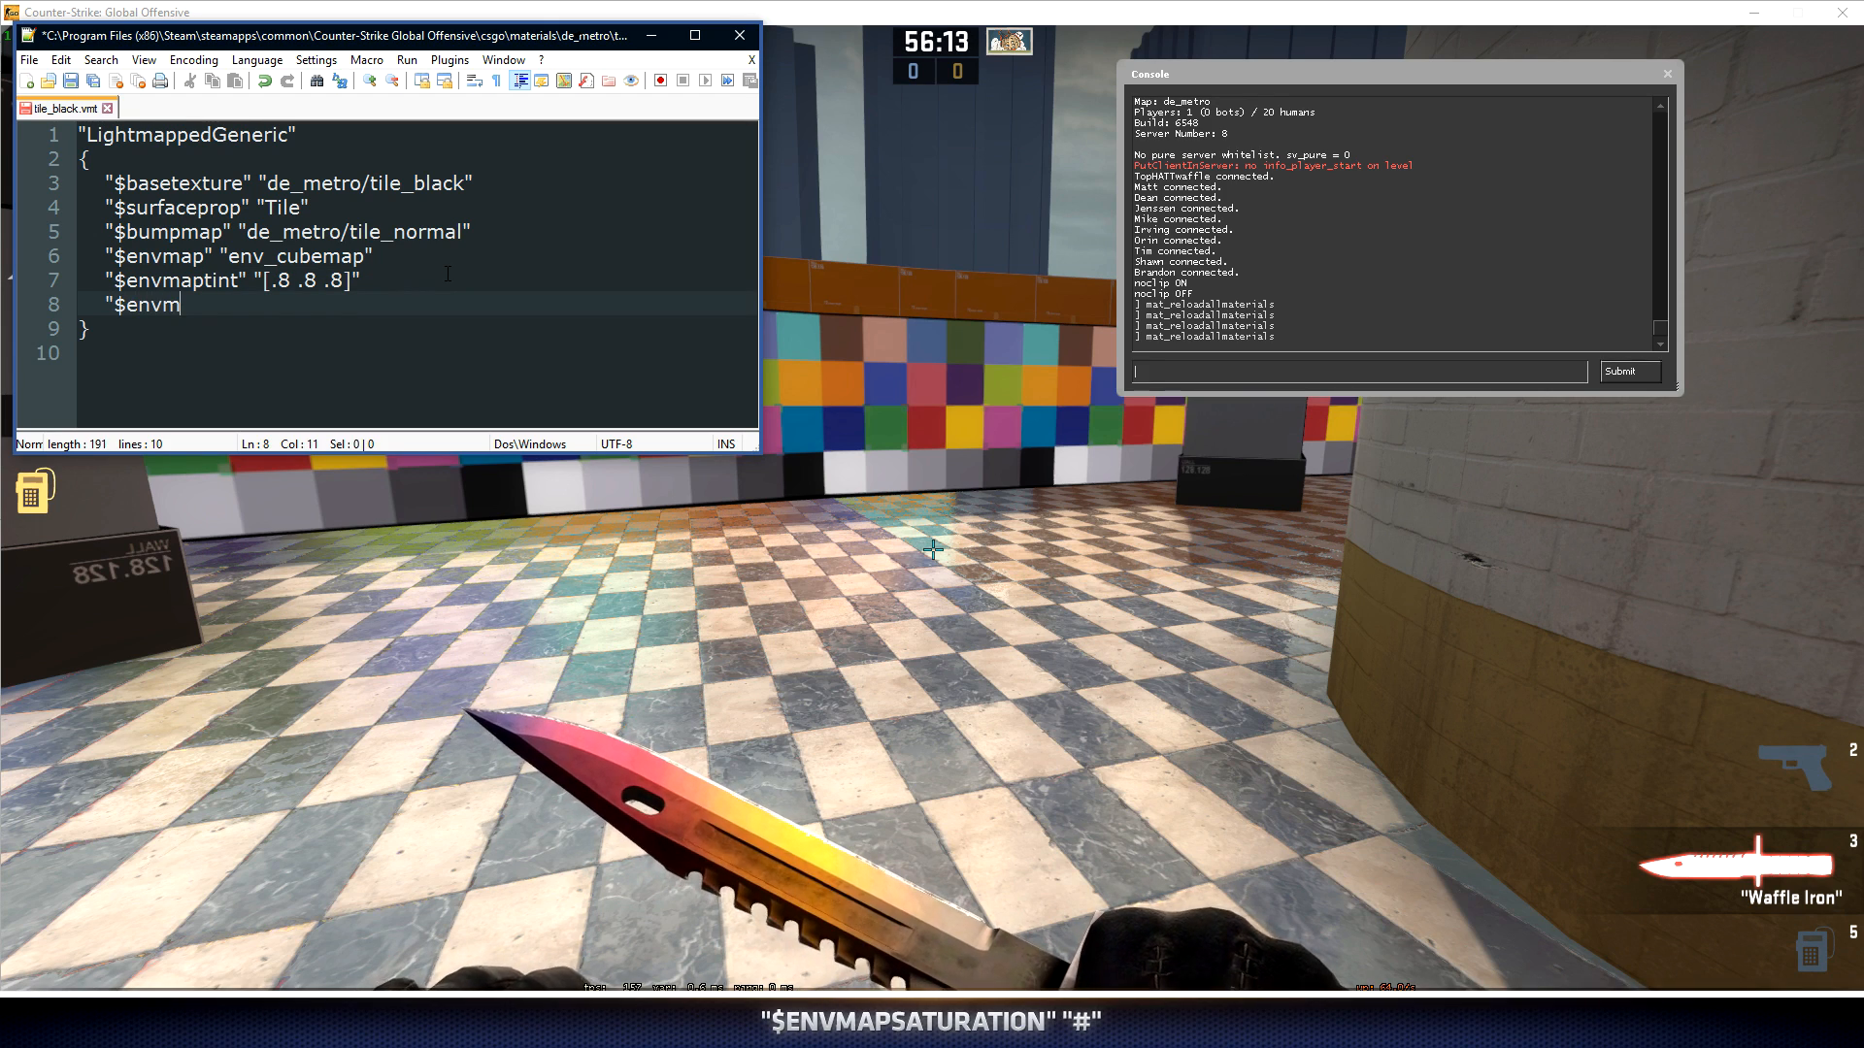
pyautogui.write('apsaturation')
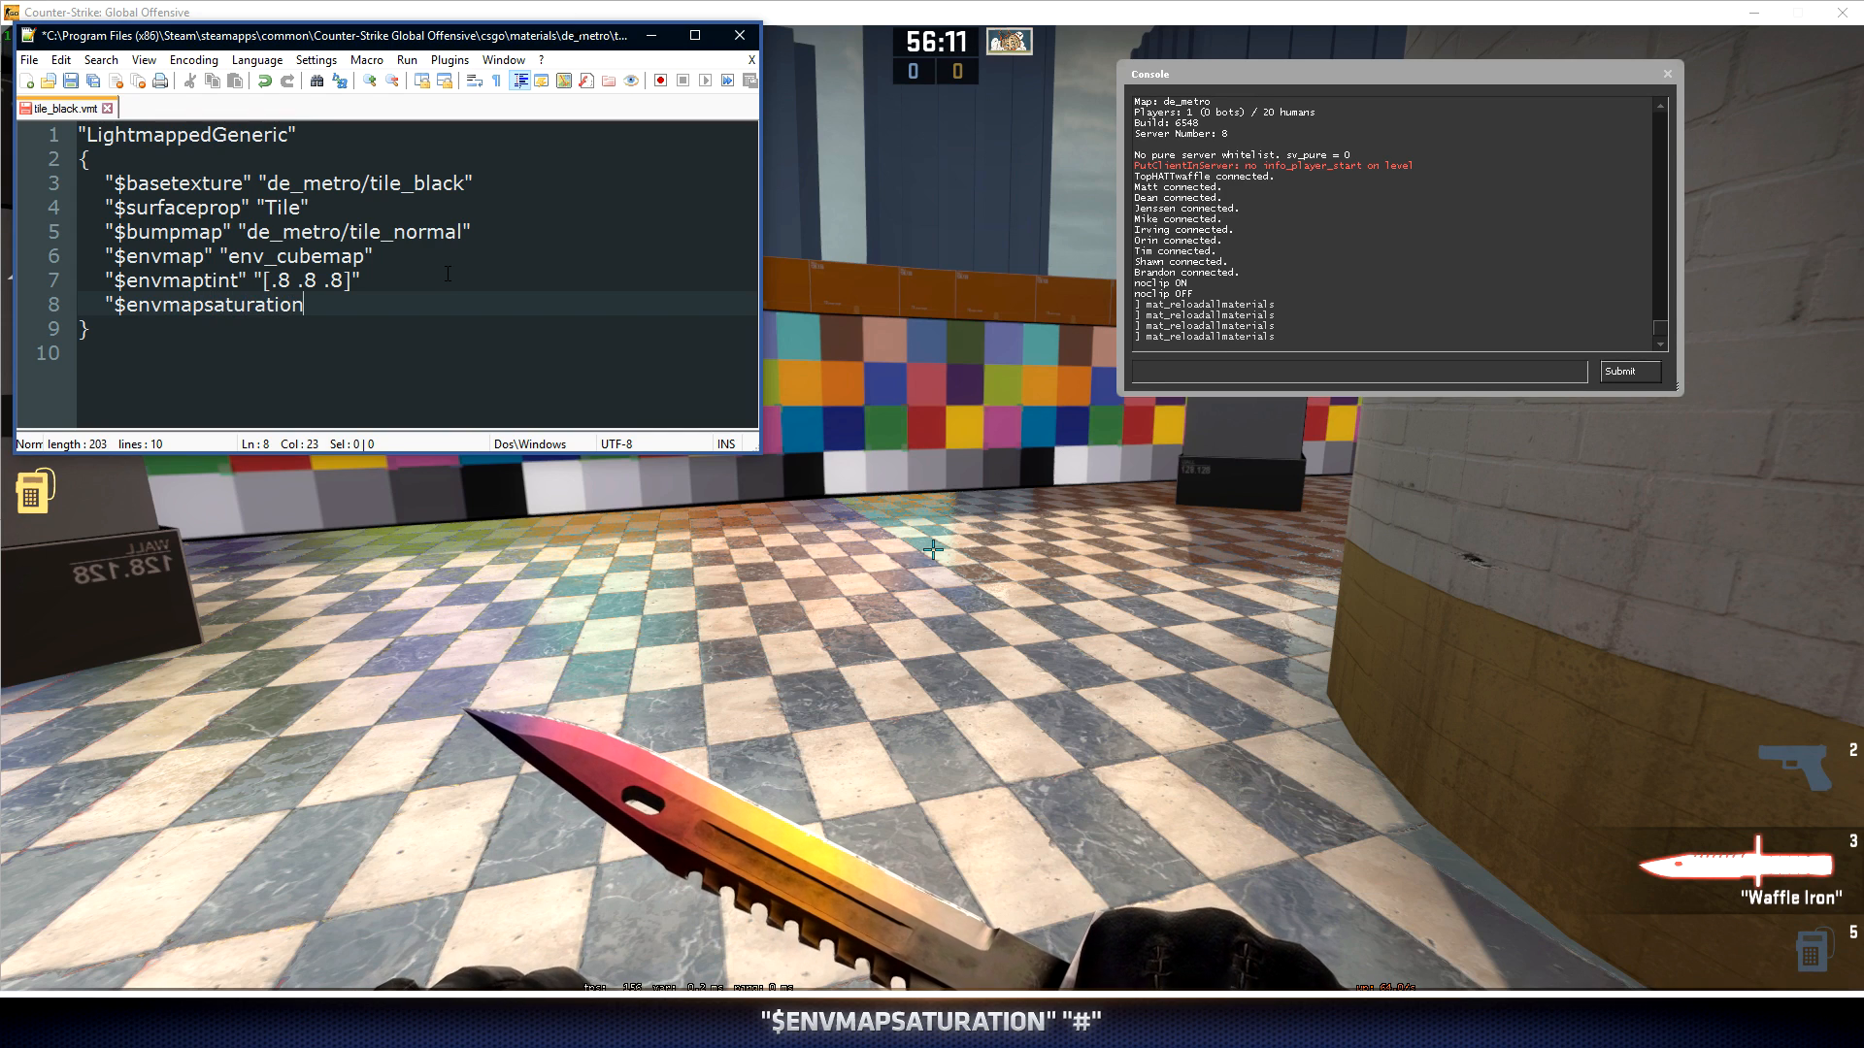
pyautogui.write('"')
pyautogui.write('"')
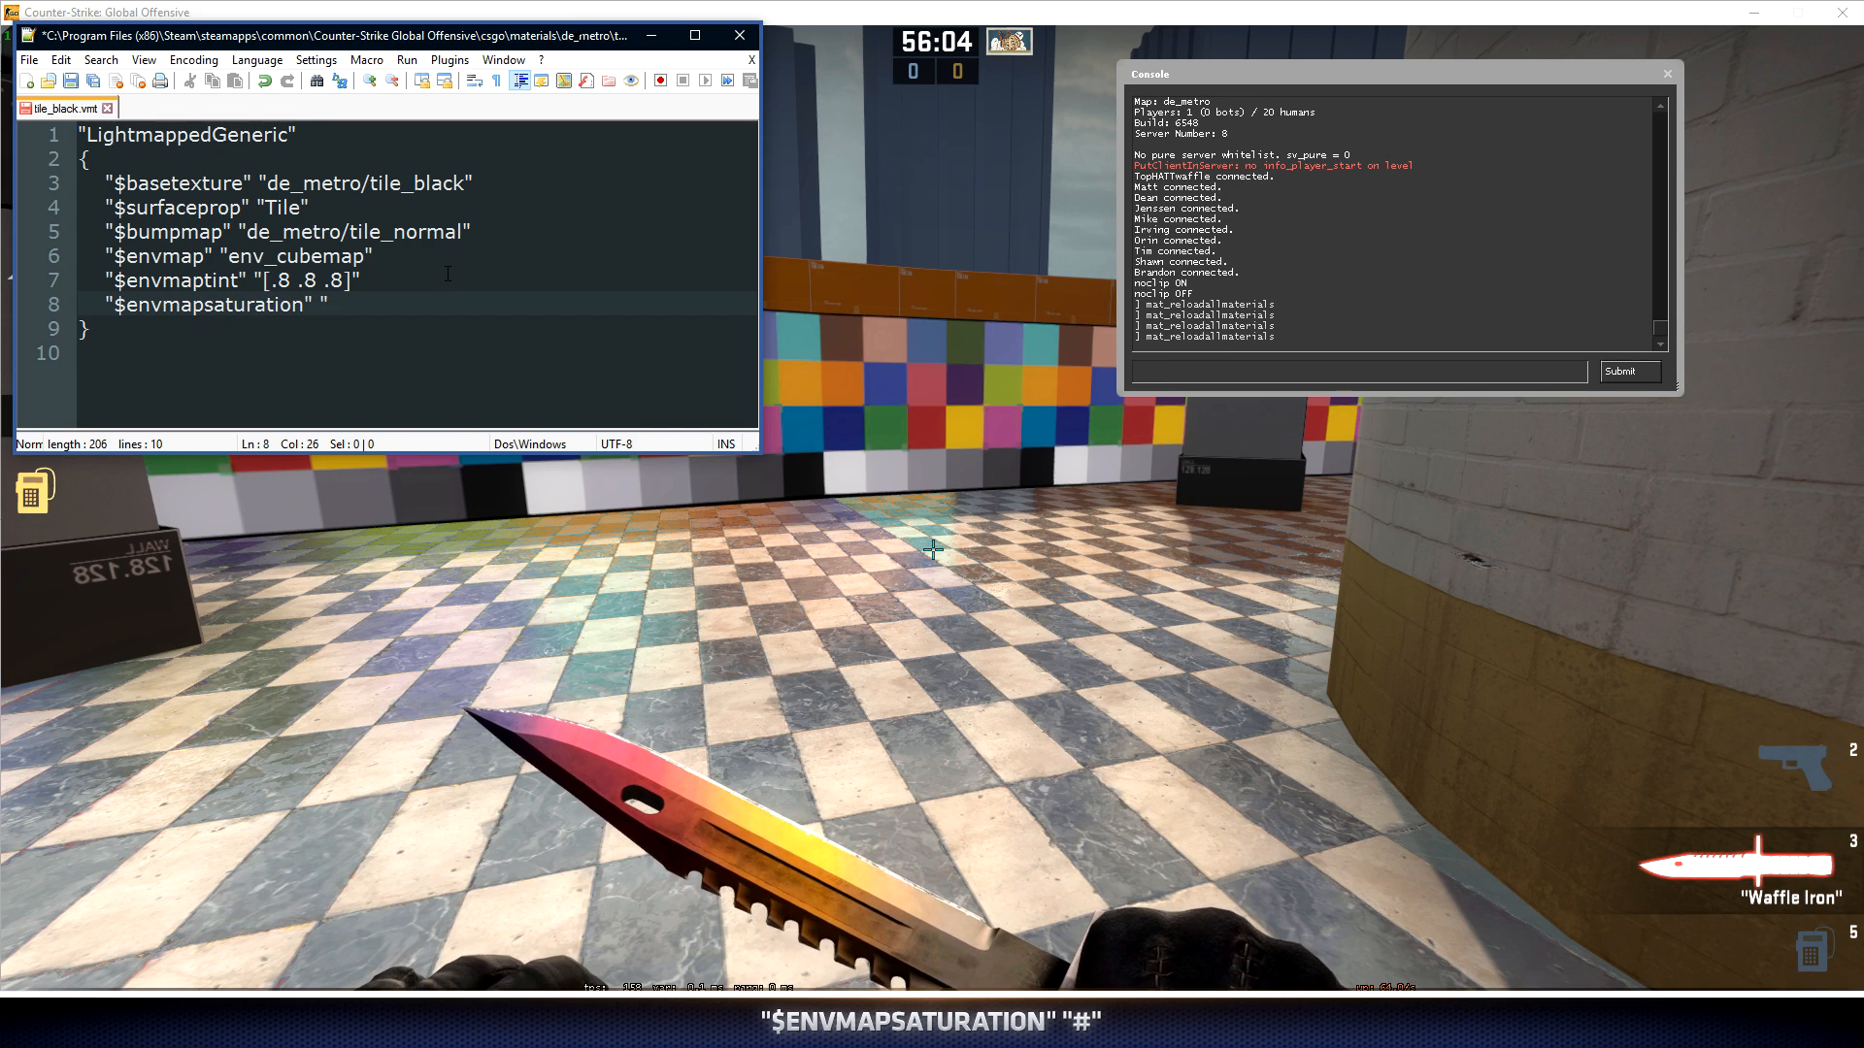
pyautogui.write('1')
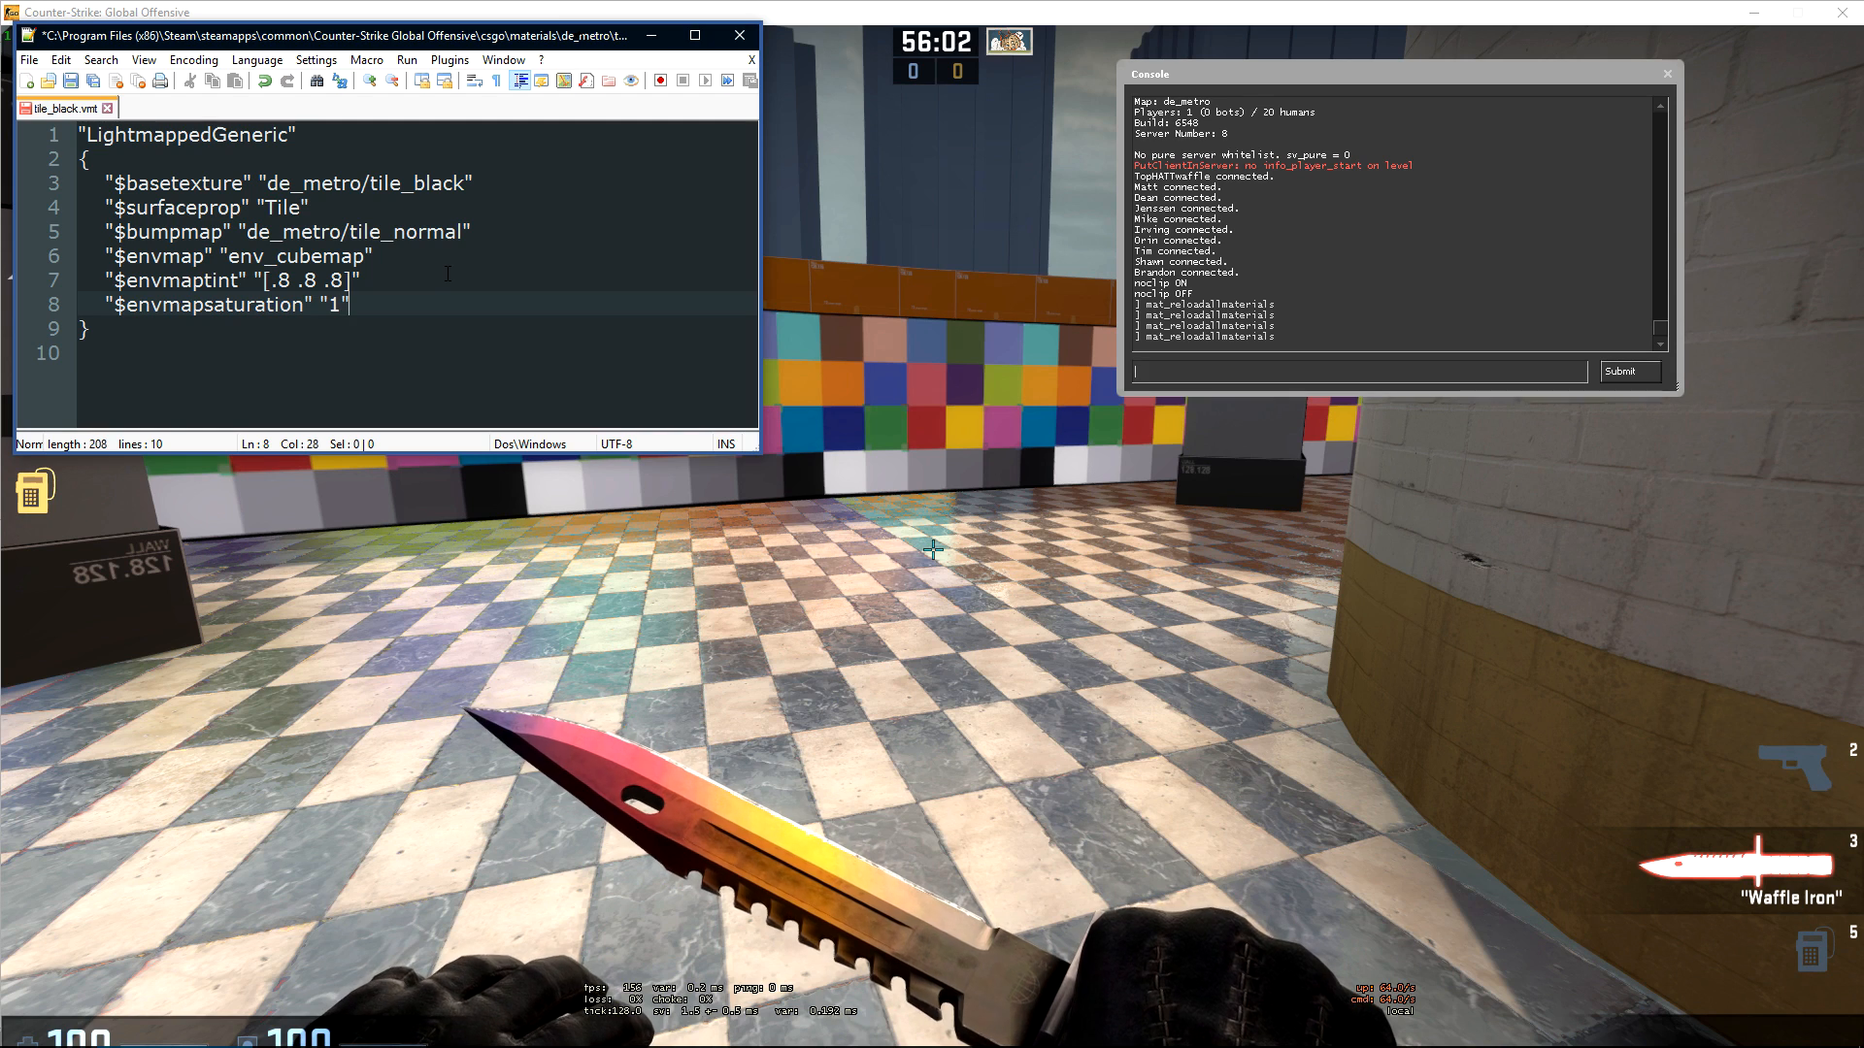
# - Set $envmapsaturation to 5, save tile_black.vmt and run mat_reloadallmaterials in the game console
pyautogui.hotkey('ctrl', 's')
pyautogui.click(1341, 369)
pyautogui.press('Up')
pyautogui.press('Return')
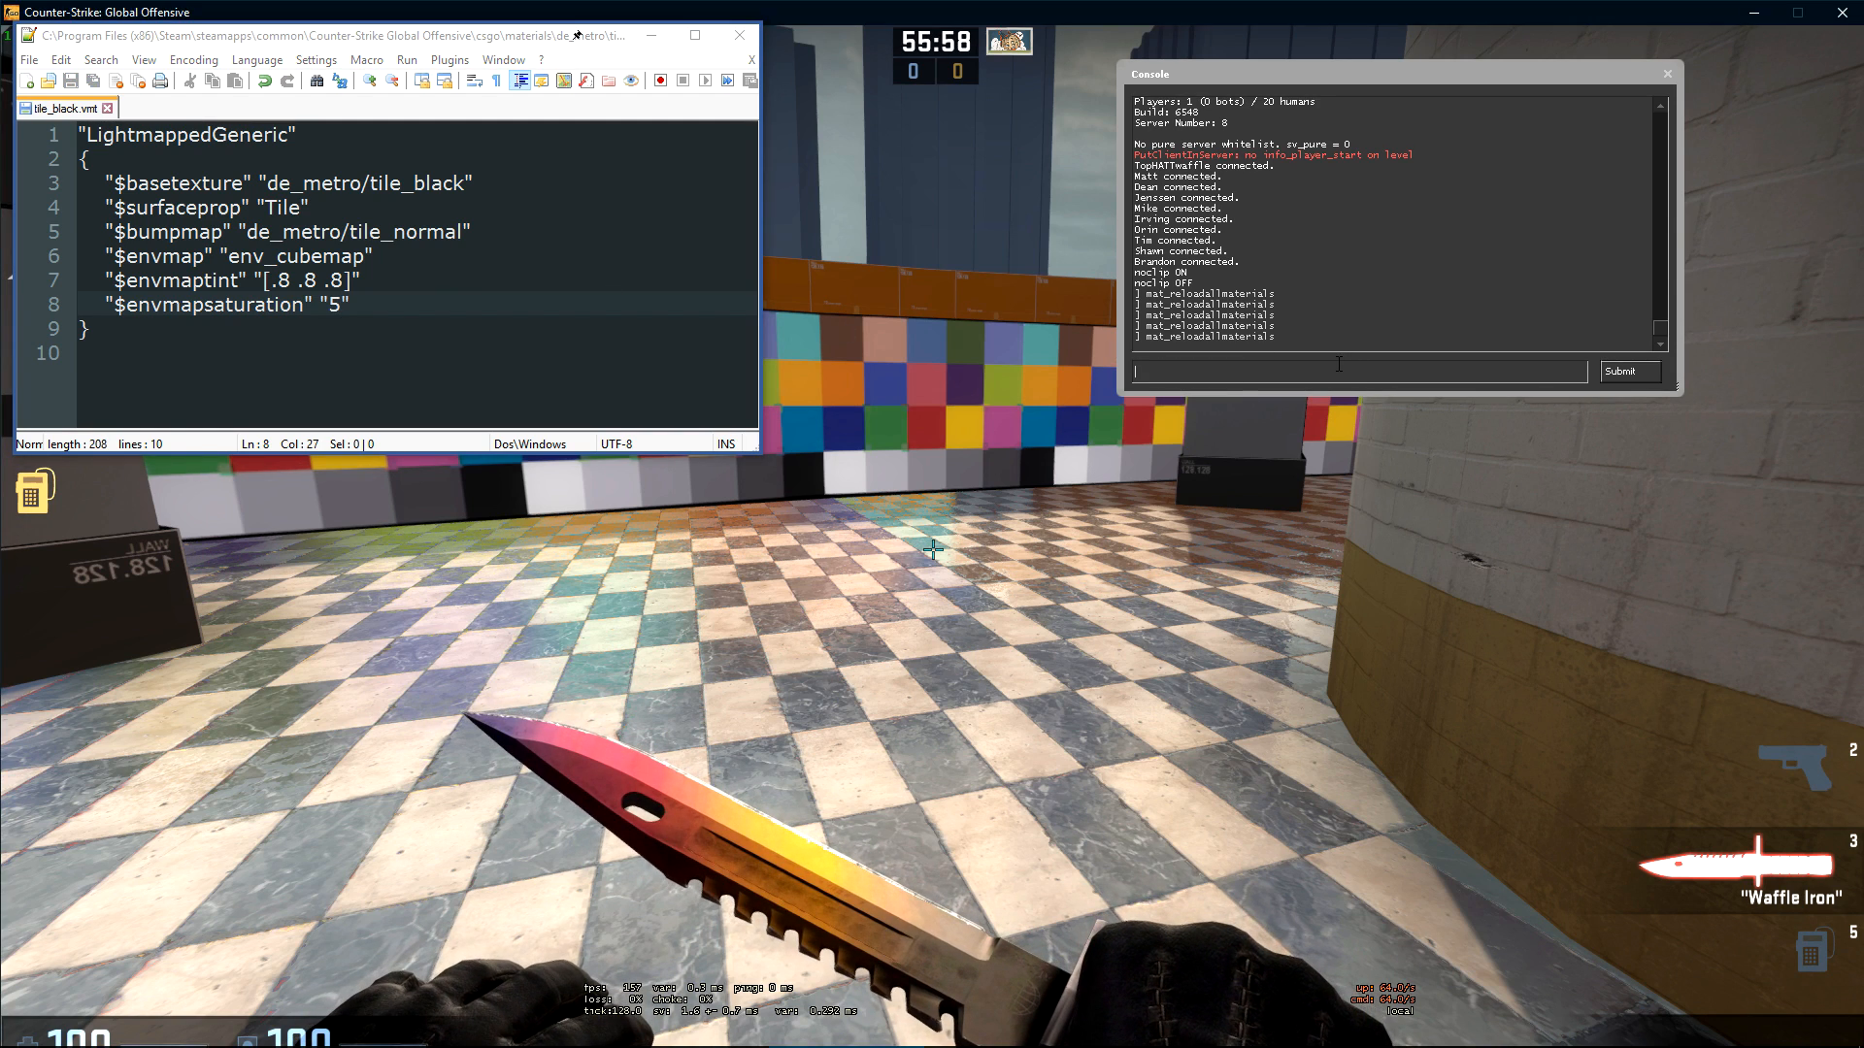
# - Set $envmapsaturation to 0, save tile_black.vmt and reload all materials in the game
pyautogui.click(341, 307)
pyautogui.press('BackSpace')
pyautogui.write('0')
pyautogui.hotkey('ctrl', 's')
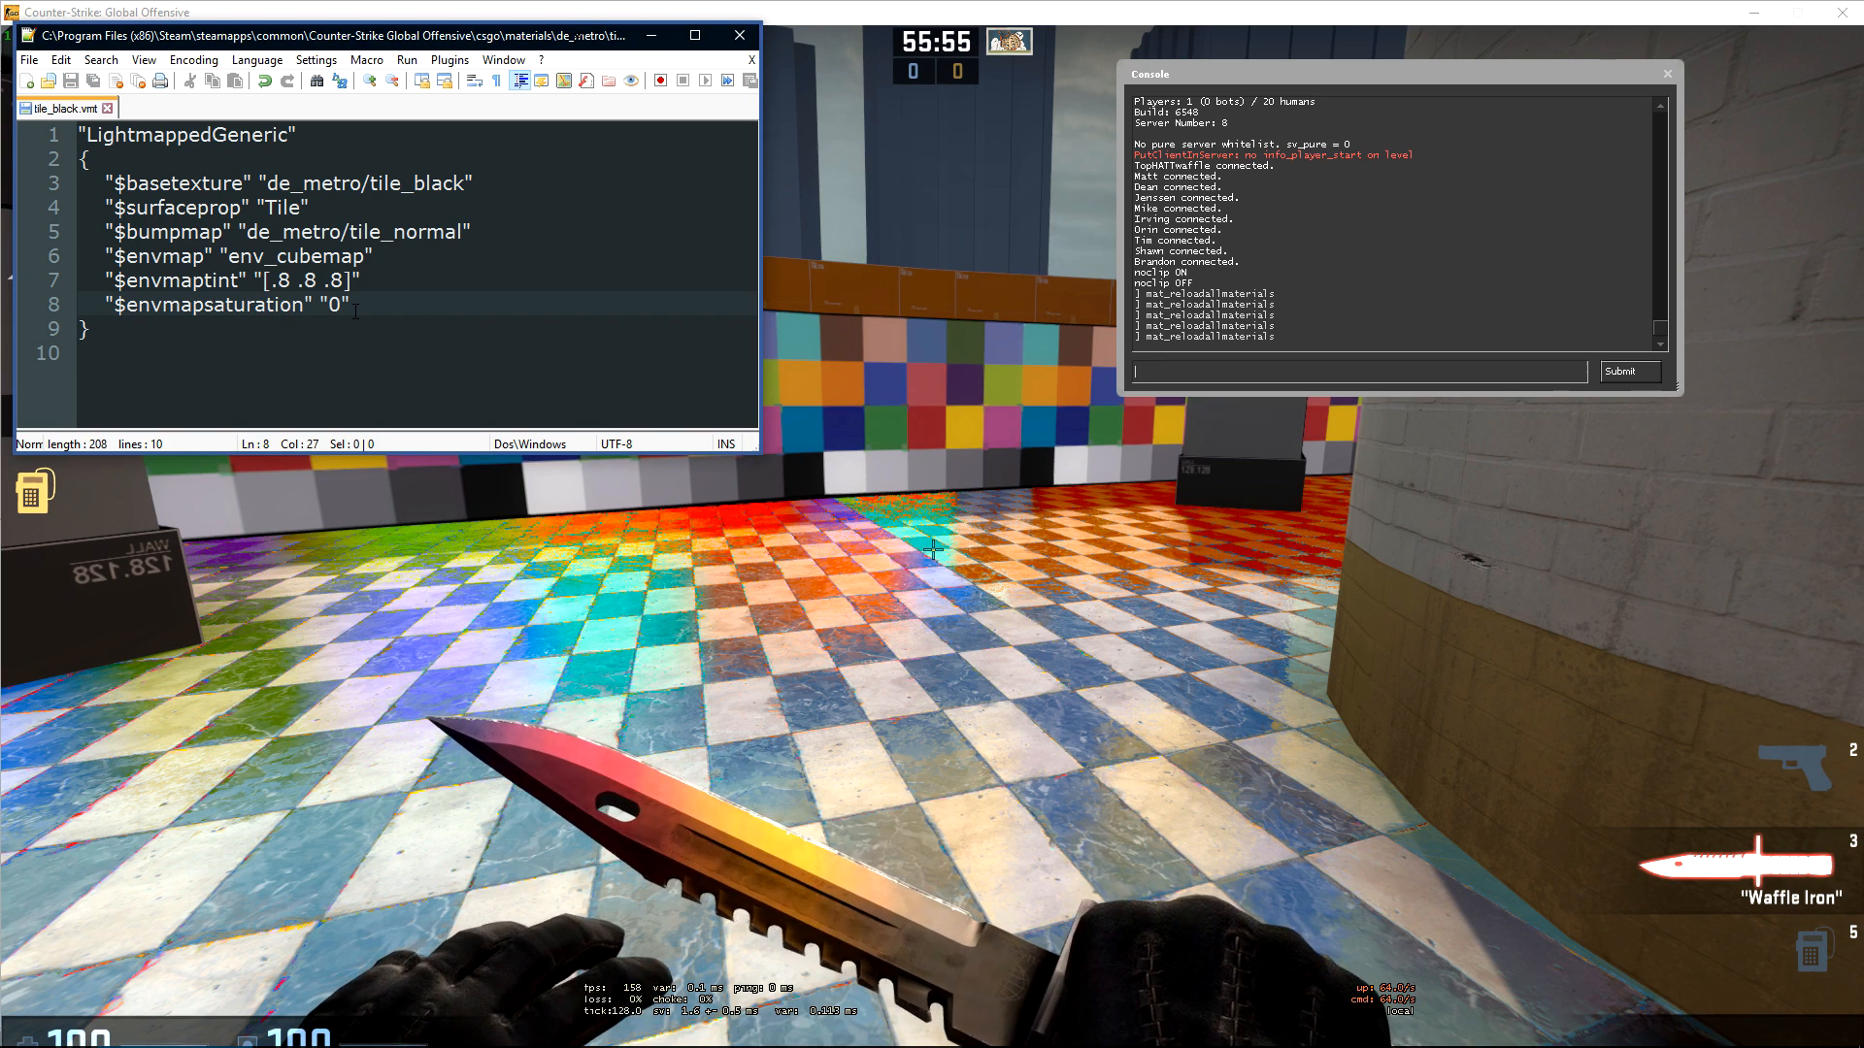
pyautogui.click(1315, 375)
pyautogui.press('Up')
pyautogui.press('Return')
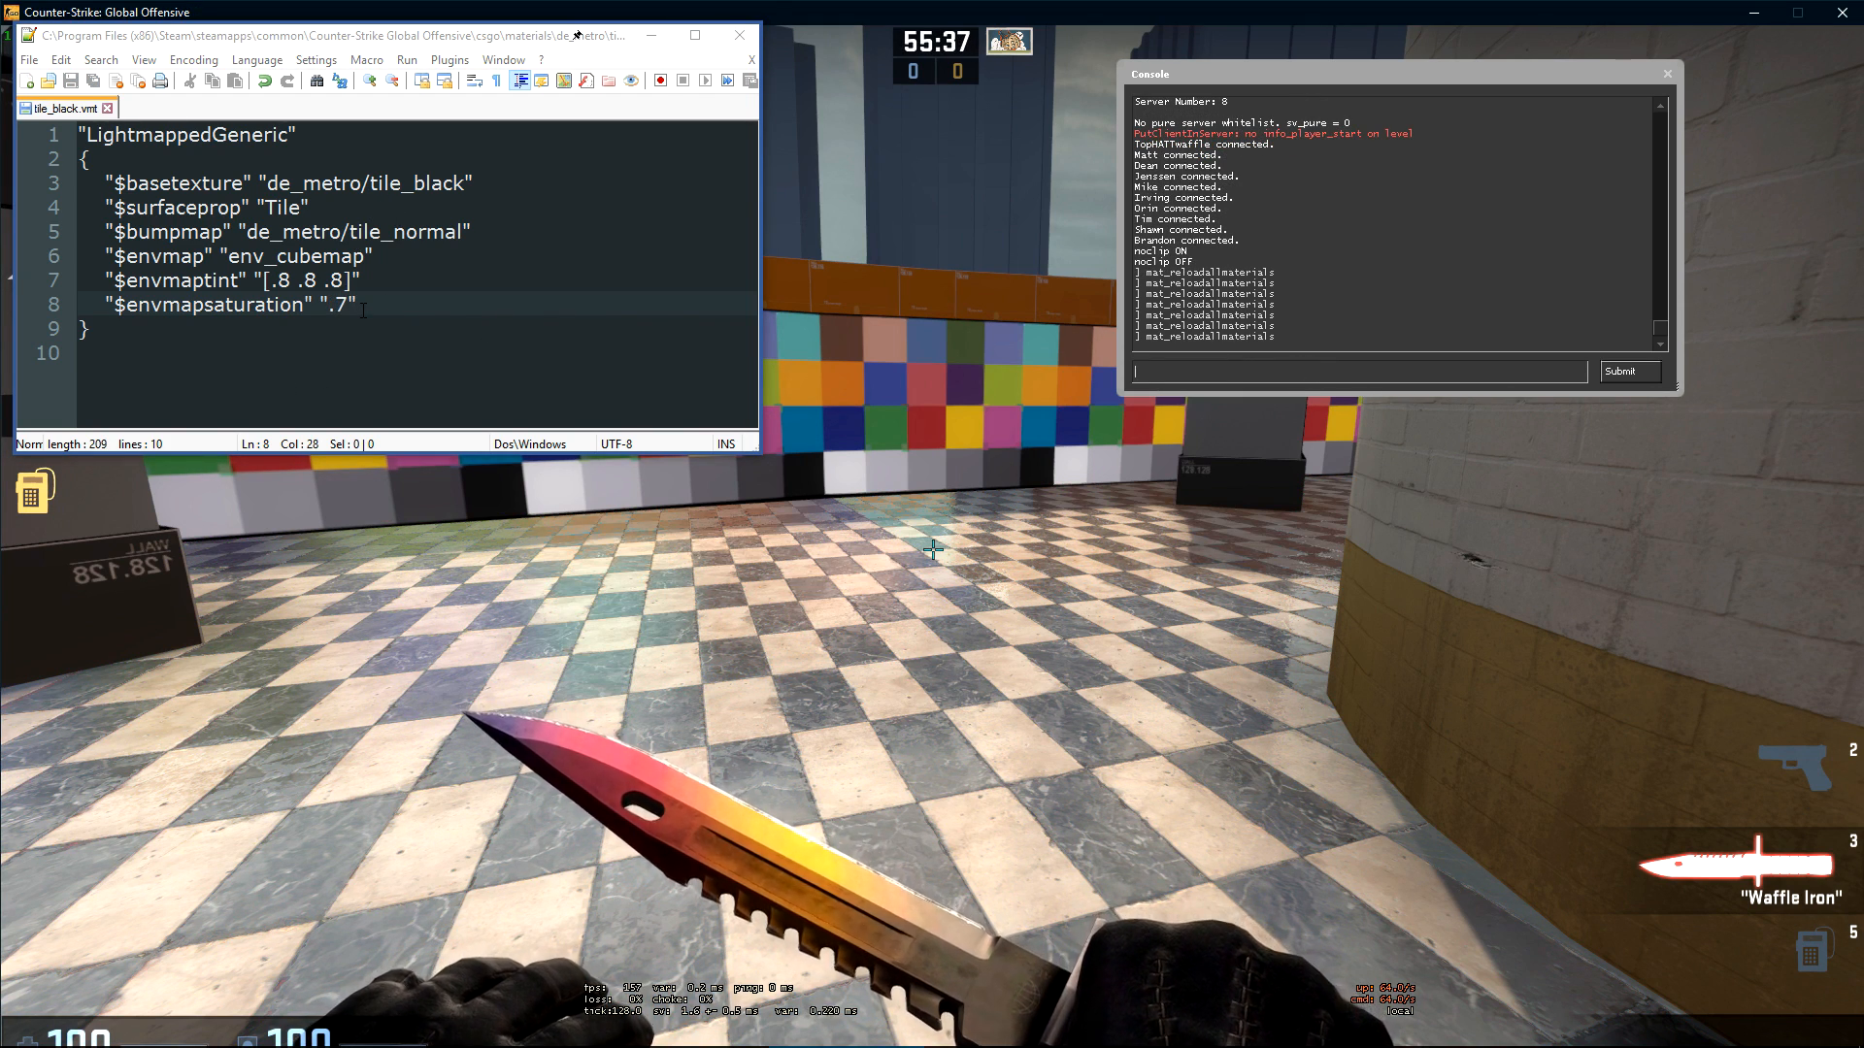
# - Add an empty line below $envmapsaturation in tile_black.vmt, then return to the game and close its console
pyautogui.click(362, 307)
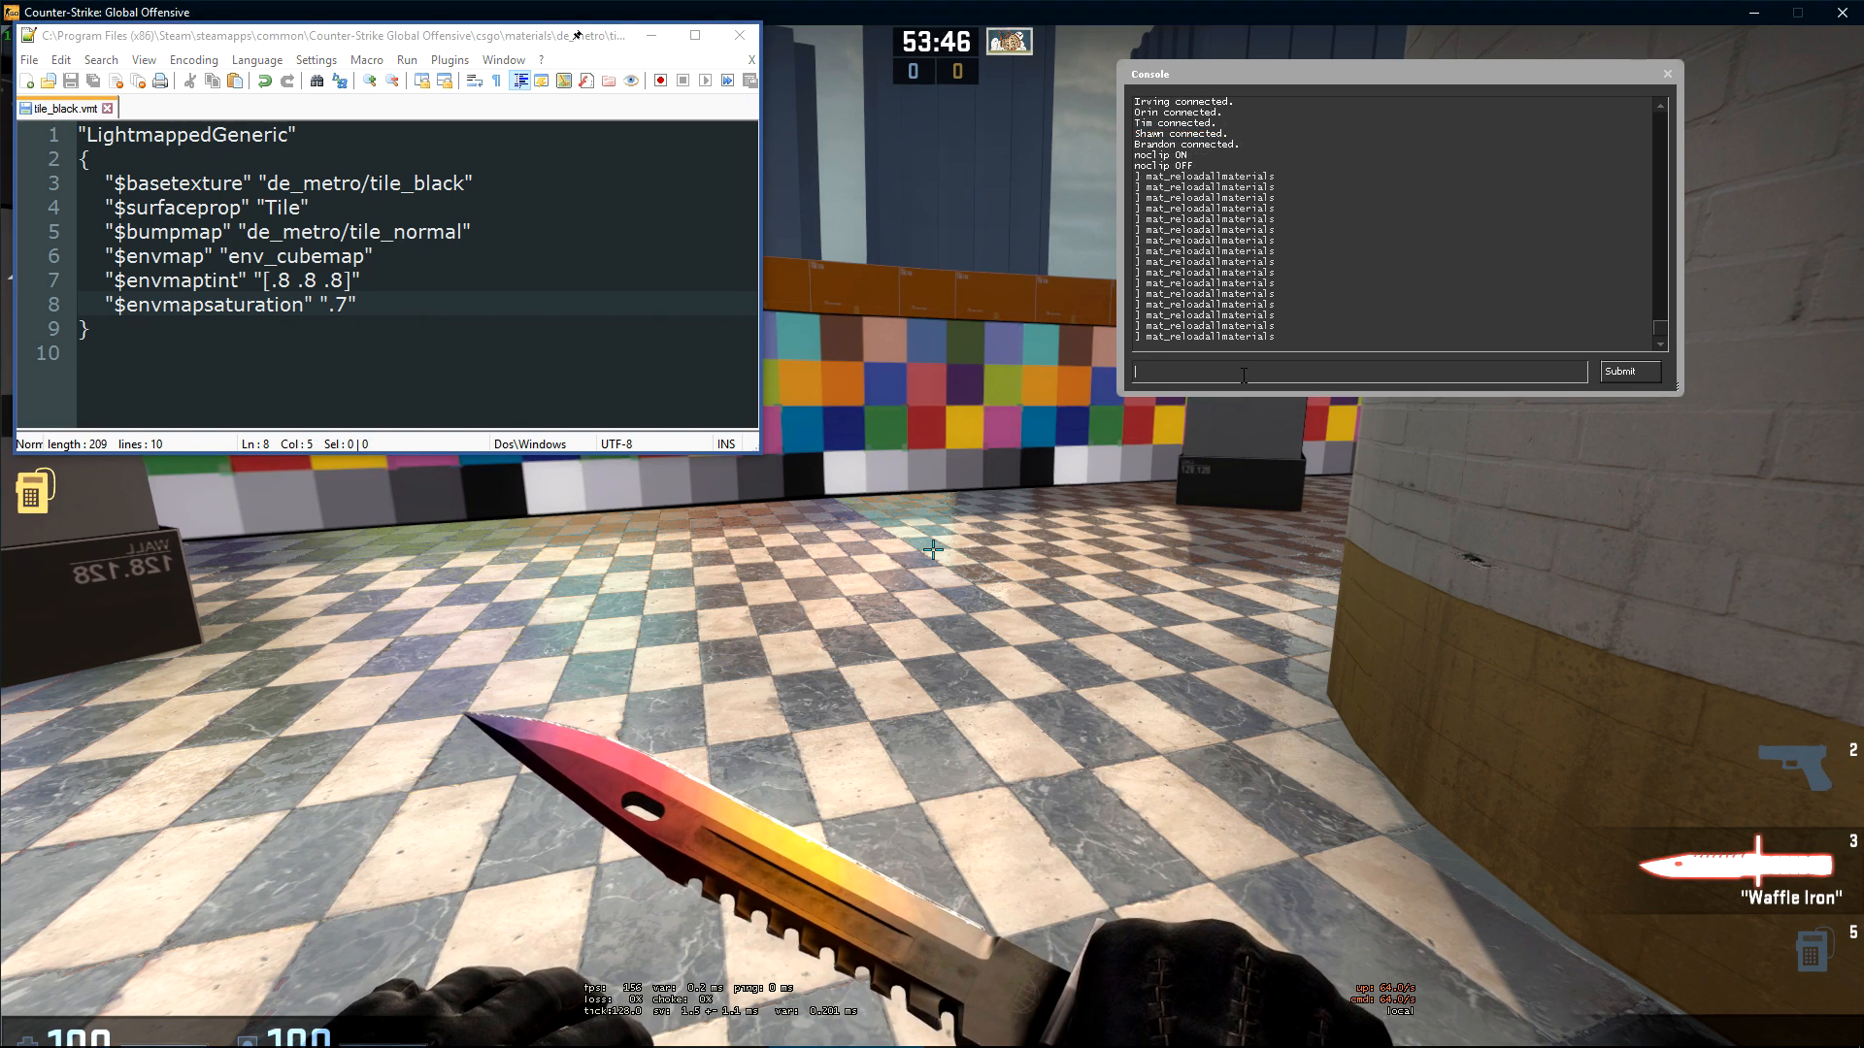
pyautogui.press('Return')
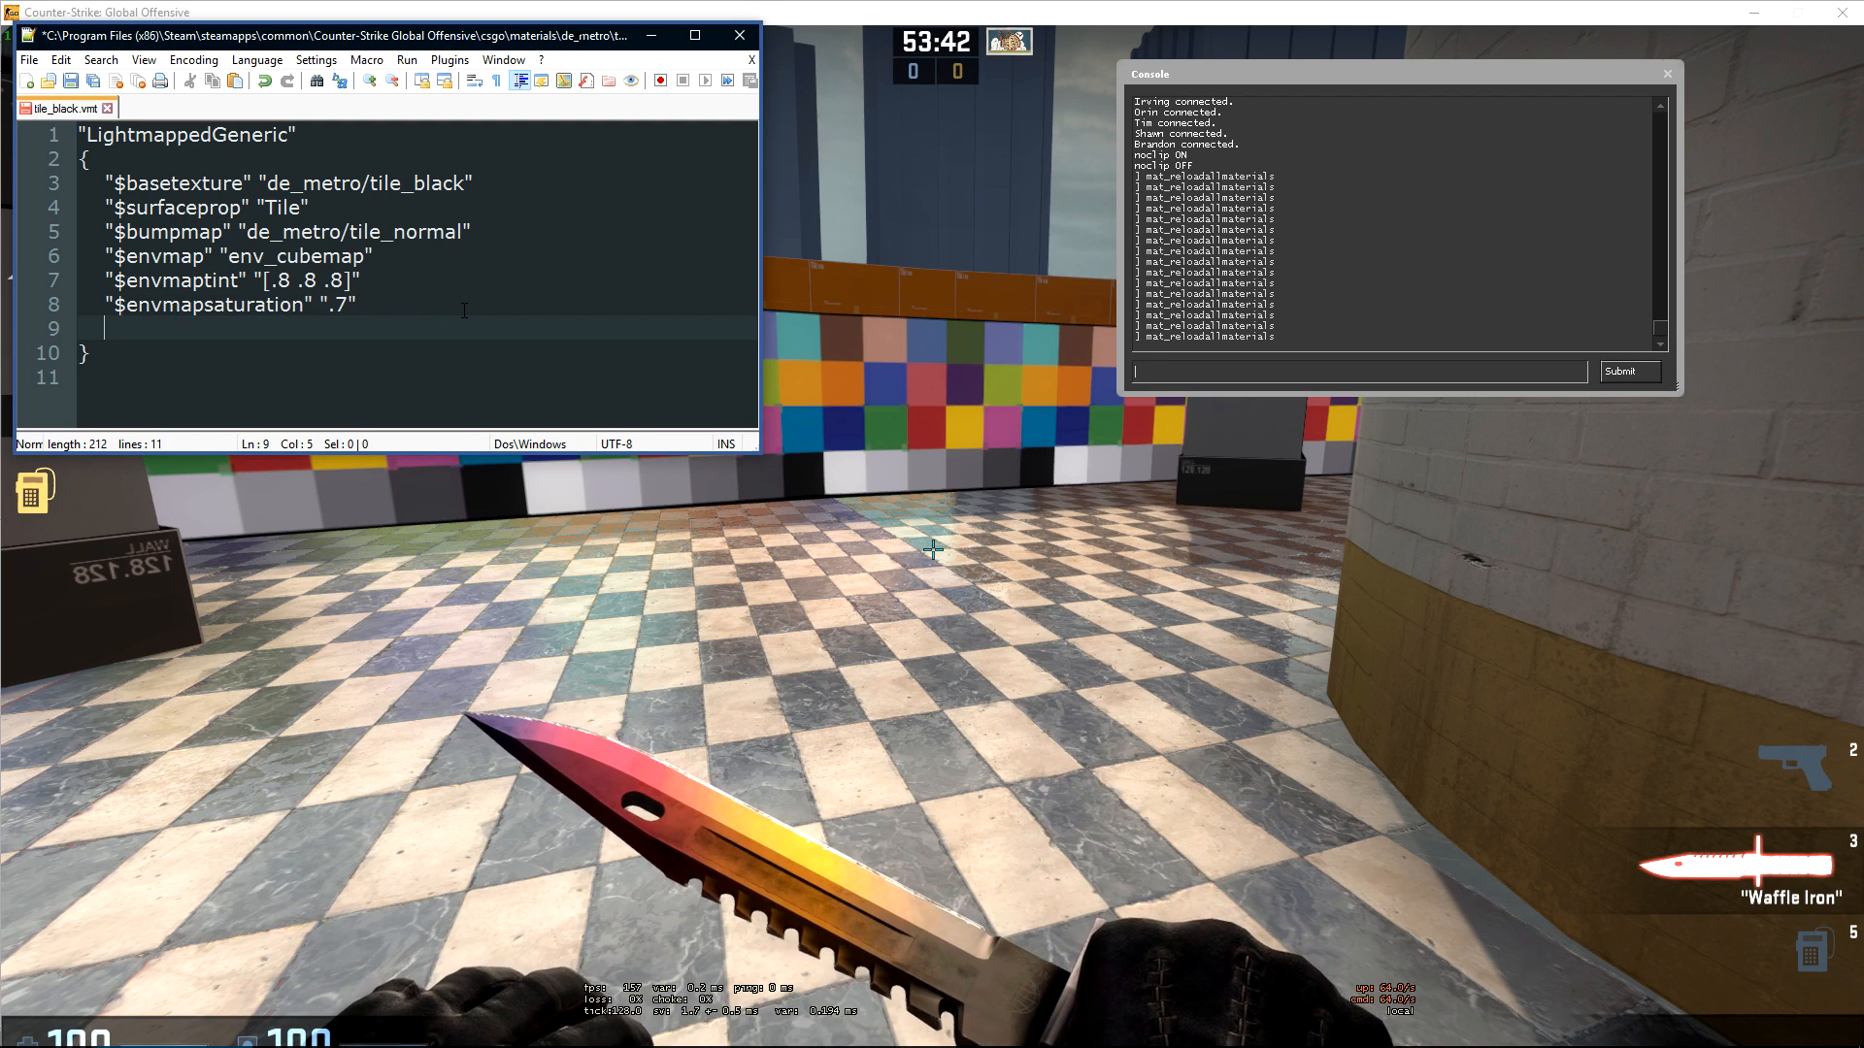
pyautogui.click(1279, 711)
pyautogui.press('Escape')
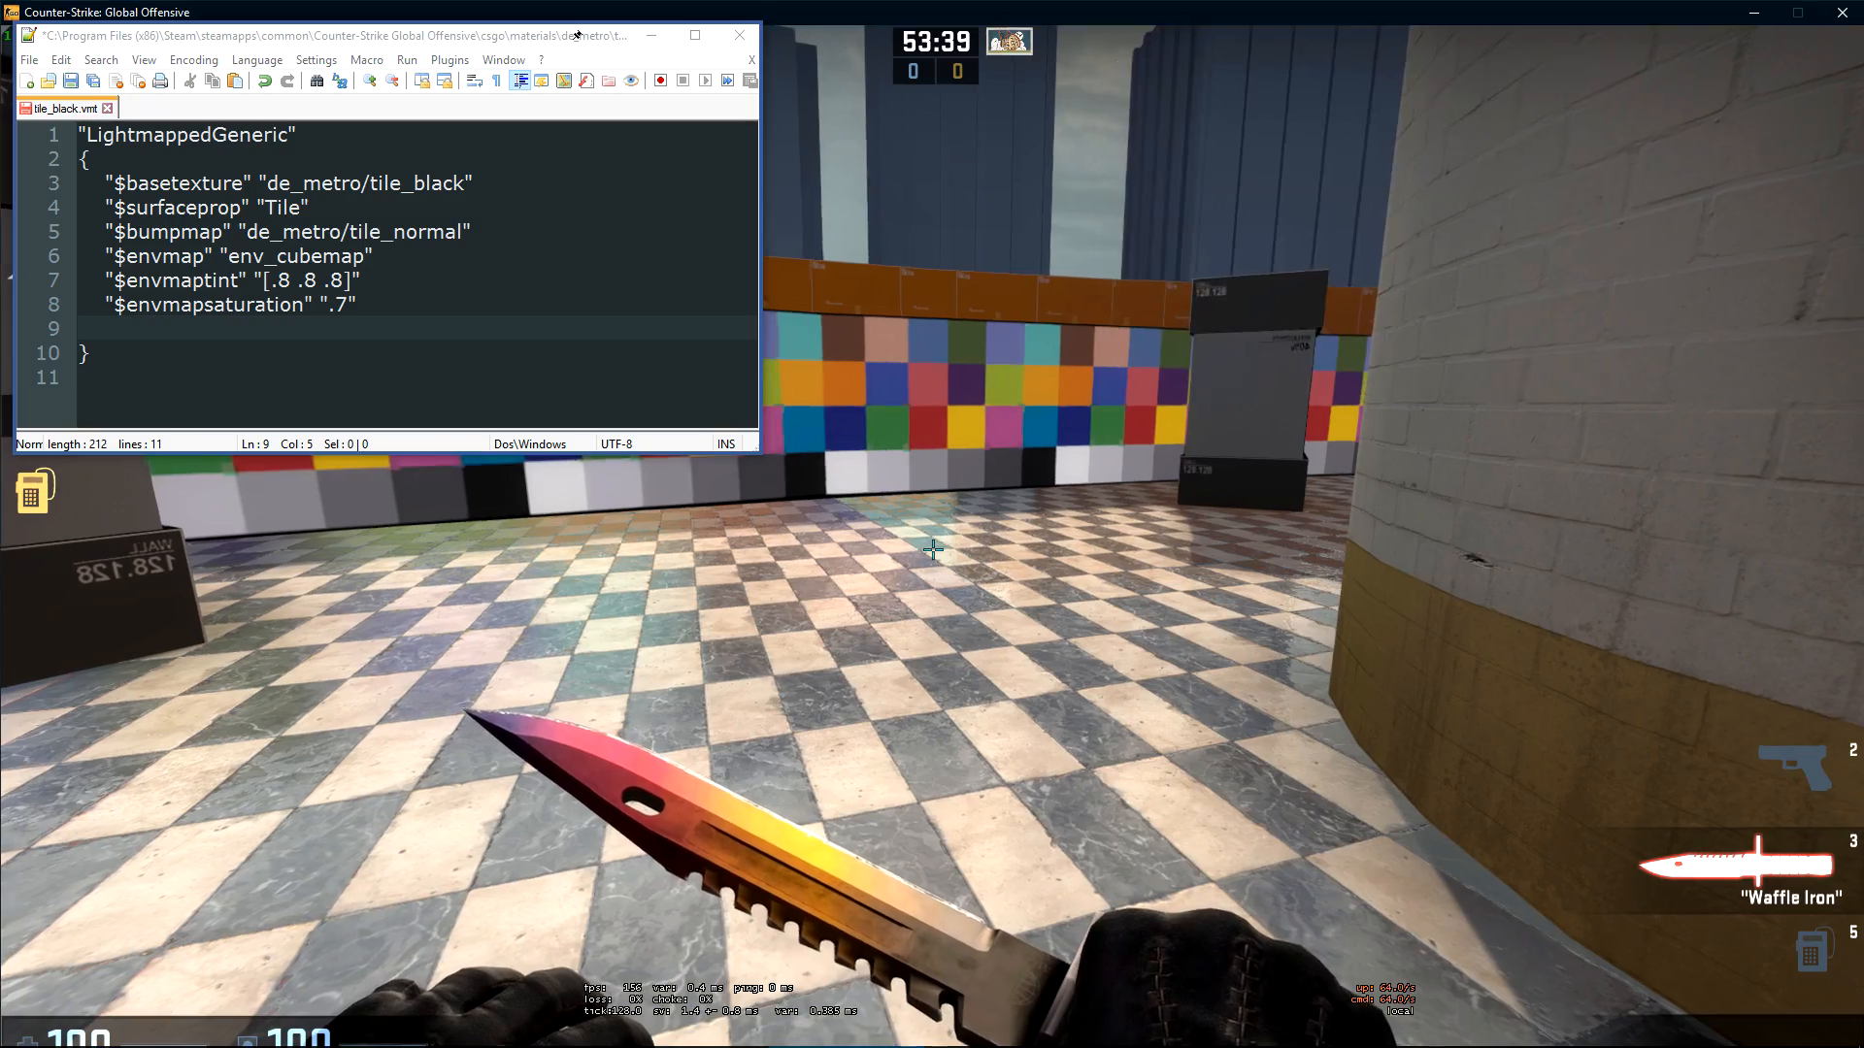
# - Add an "$envmapcontrast" parameter with the value "1" below $envmapsaturation, save tile_black.vmt and reload all materials in the game
pyautogui.press('w')
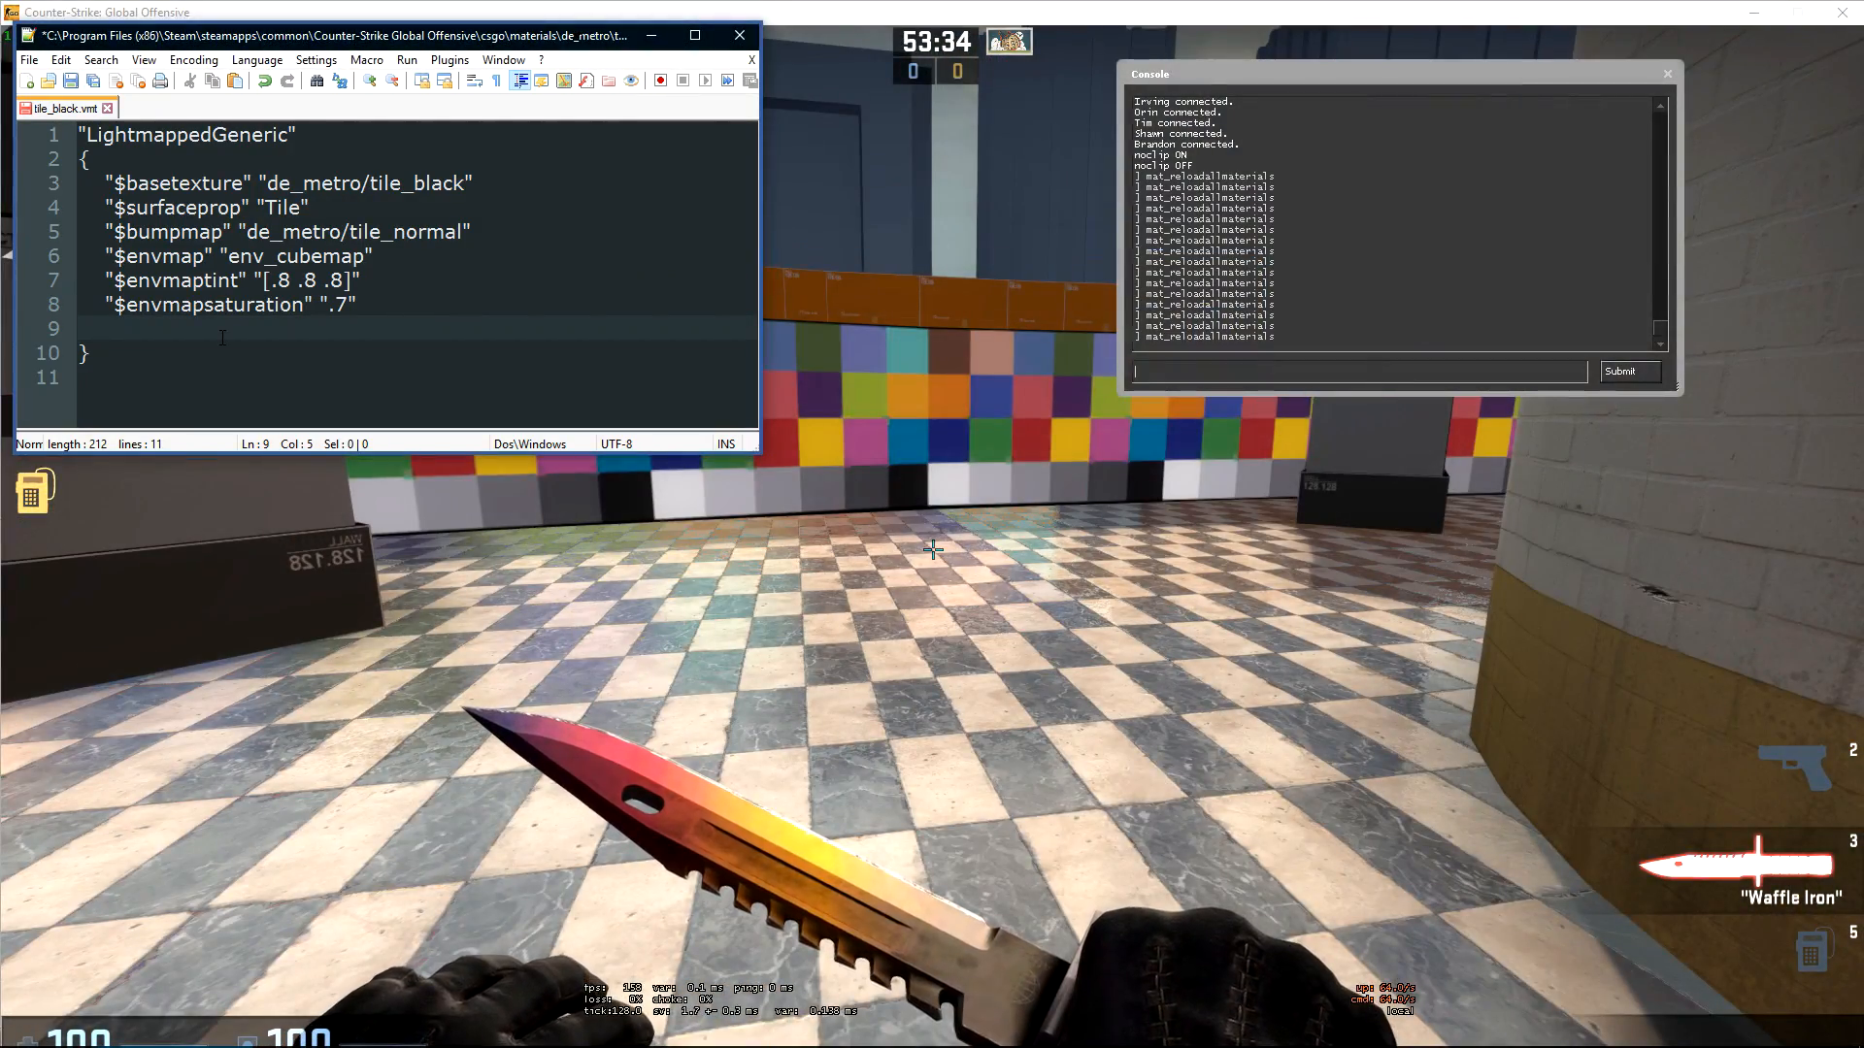
pyautogui.write('"$envmap')
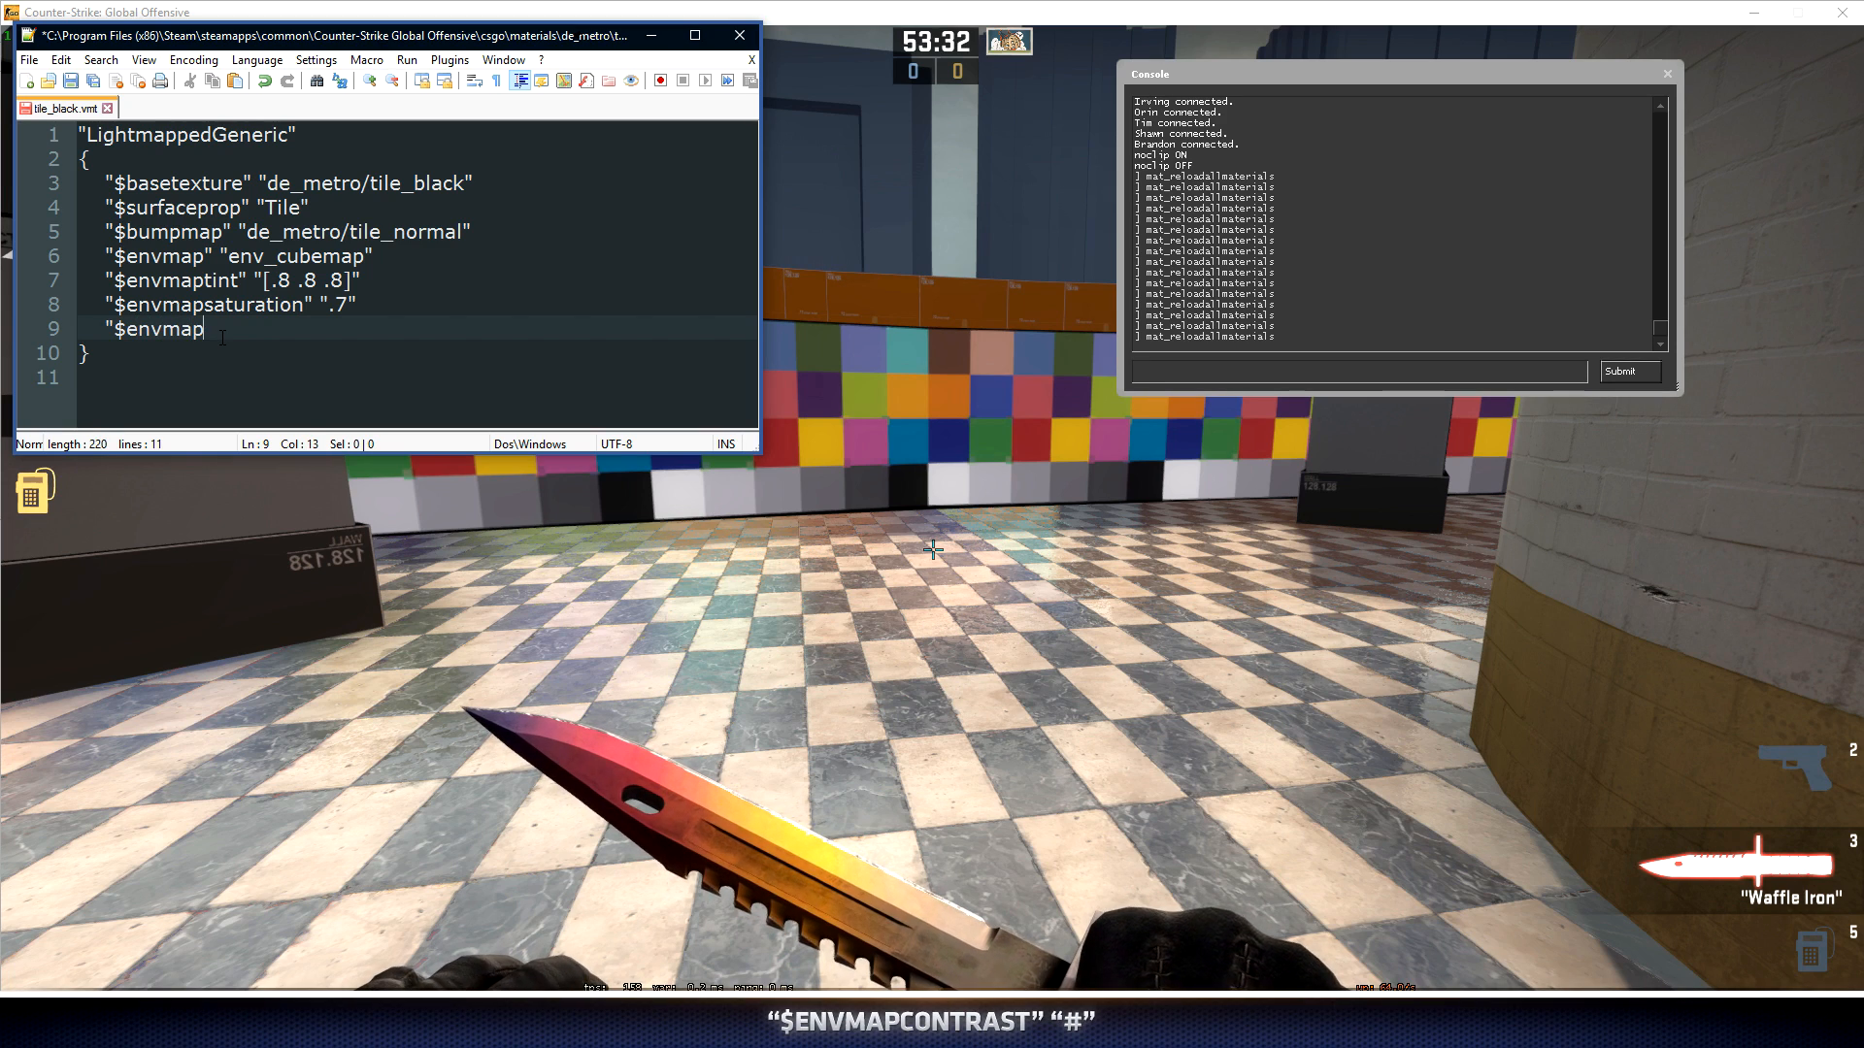
pyautogui.write('contrast" "1"')
pyautogui.hotkey('ctrl', 's')
pyautogui.click(1317, 372)
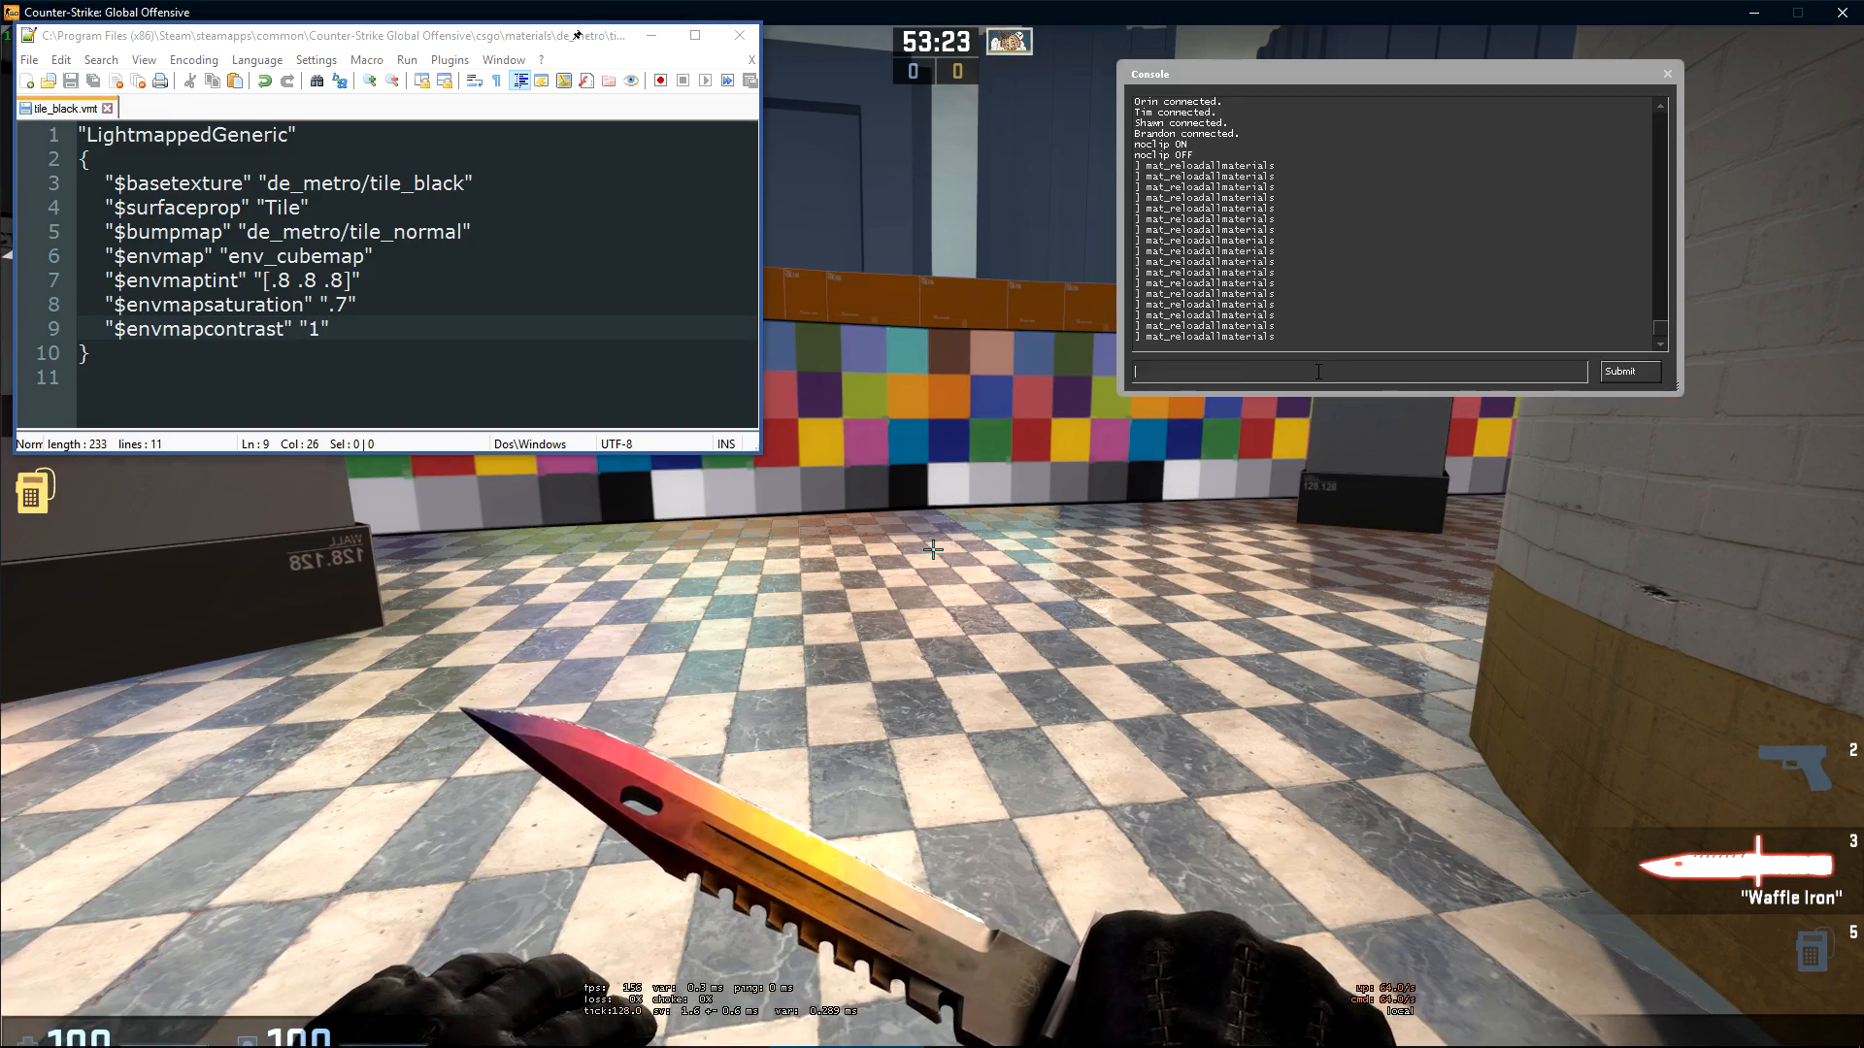
pyautogui.press('`')
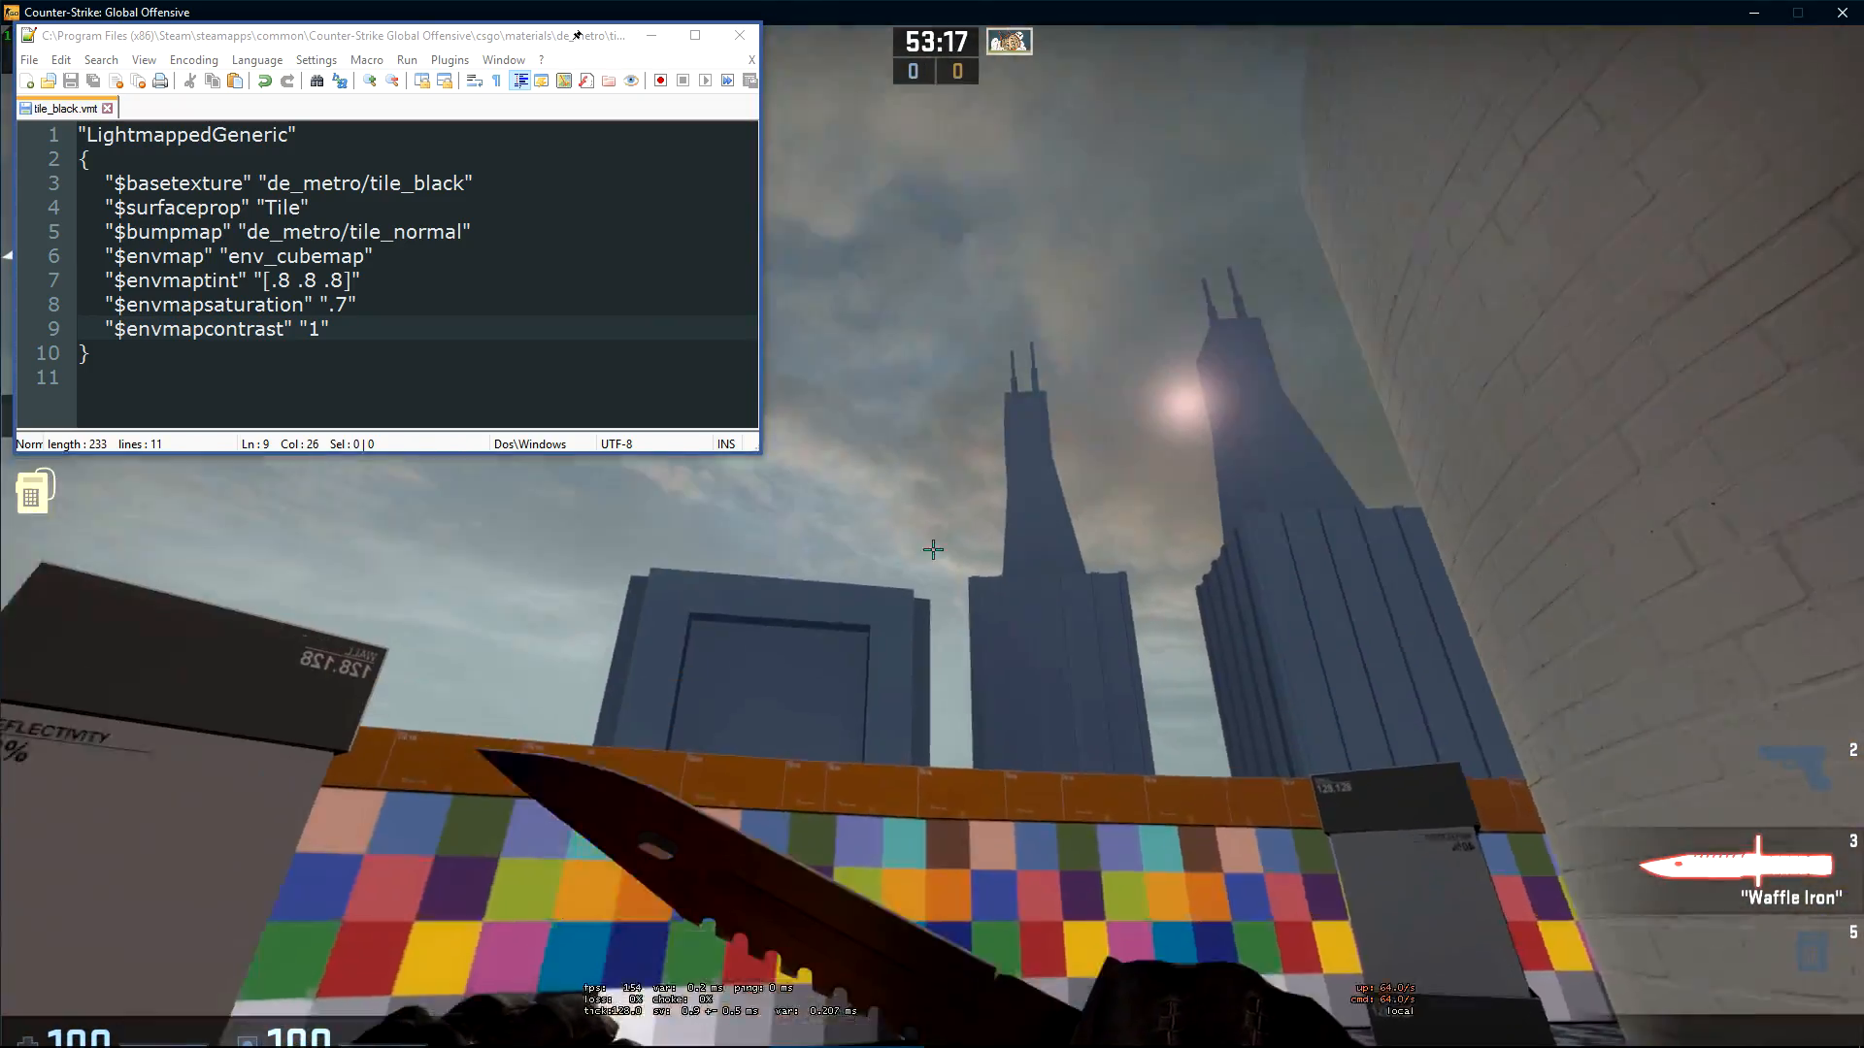
# - Set $envmapcontrast to .5, save tile_black.vmt and run mat_reloadallmaterials in the game console
pyautogui.press('`')
pyautogui.click(308, 329)
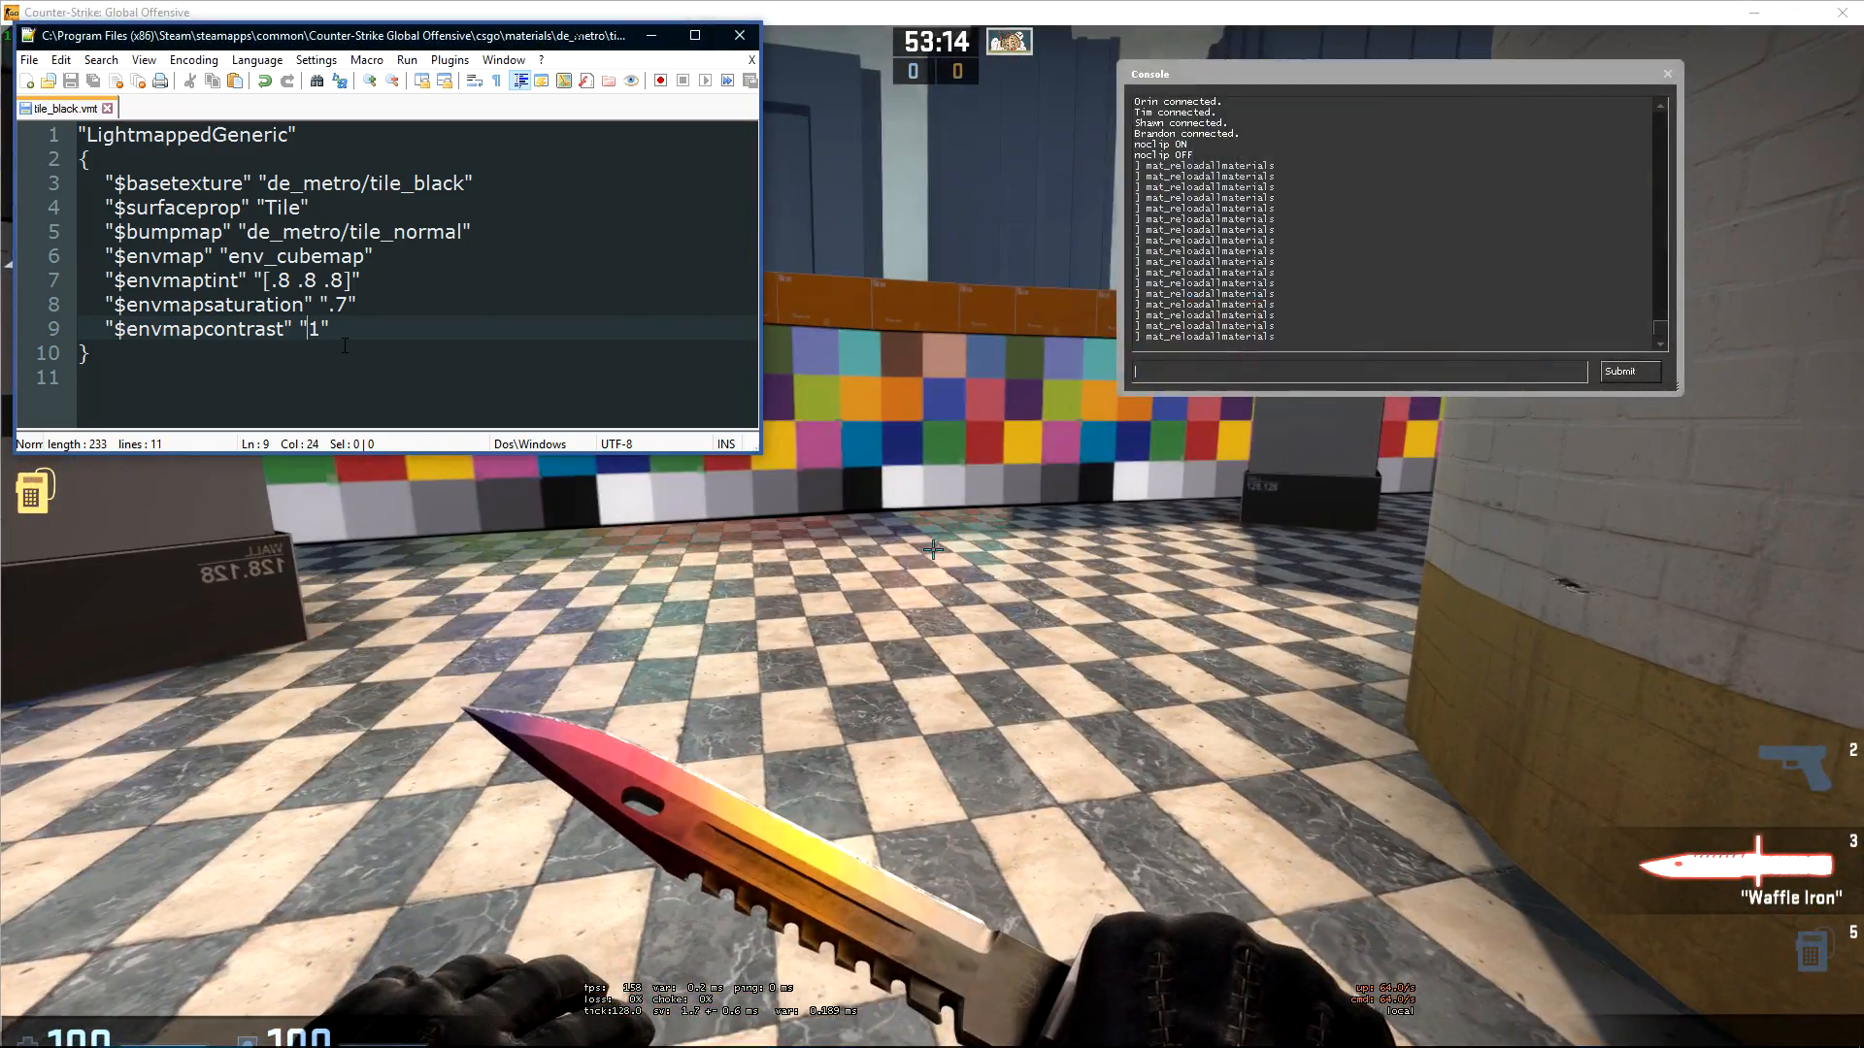
pyautogui.press('Delete')
pyautogui.write('.5')
pyautogui.hotkey('ctrl', 's')
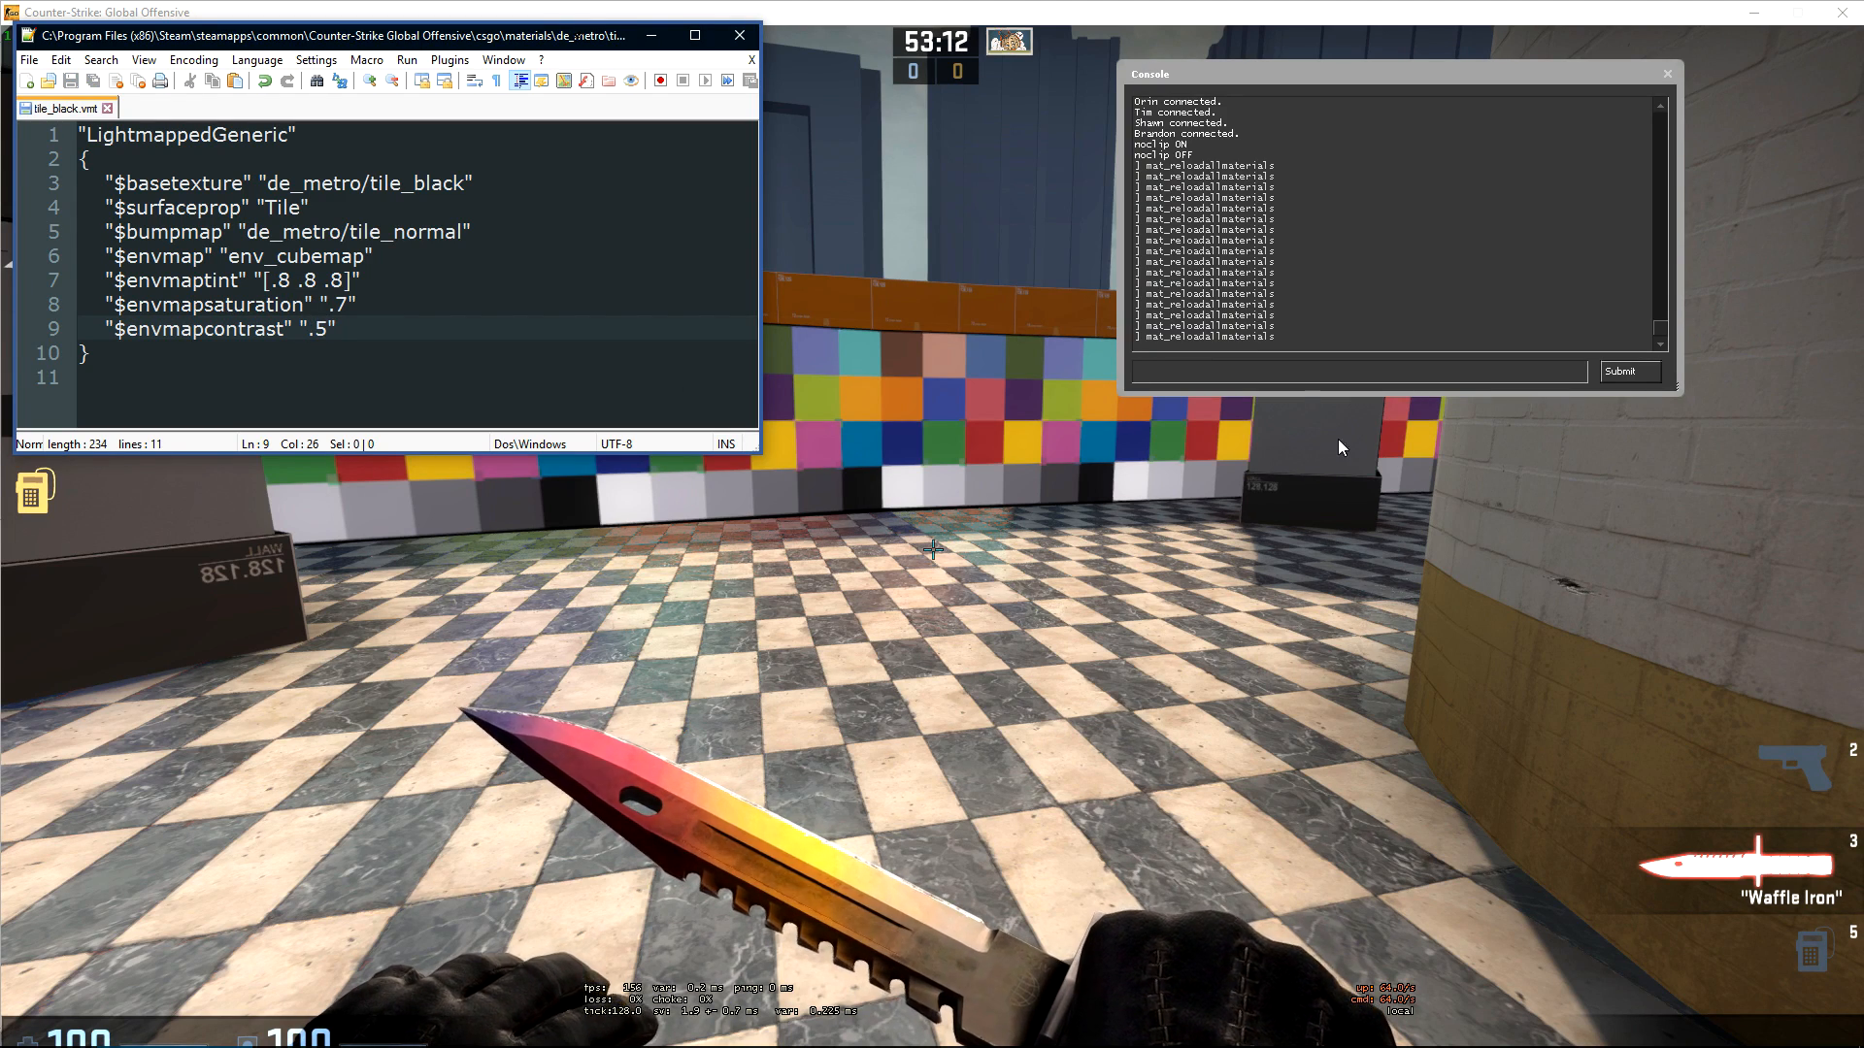
pyautogui.click(1293, 370)
pyautogui.press('Up')
pyautogui.press('Return')
# - Set $envmapcontrast to .6 and save tile_black.vmt
pyautogui.click(312, 330)
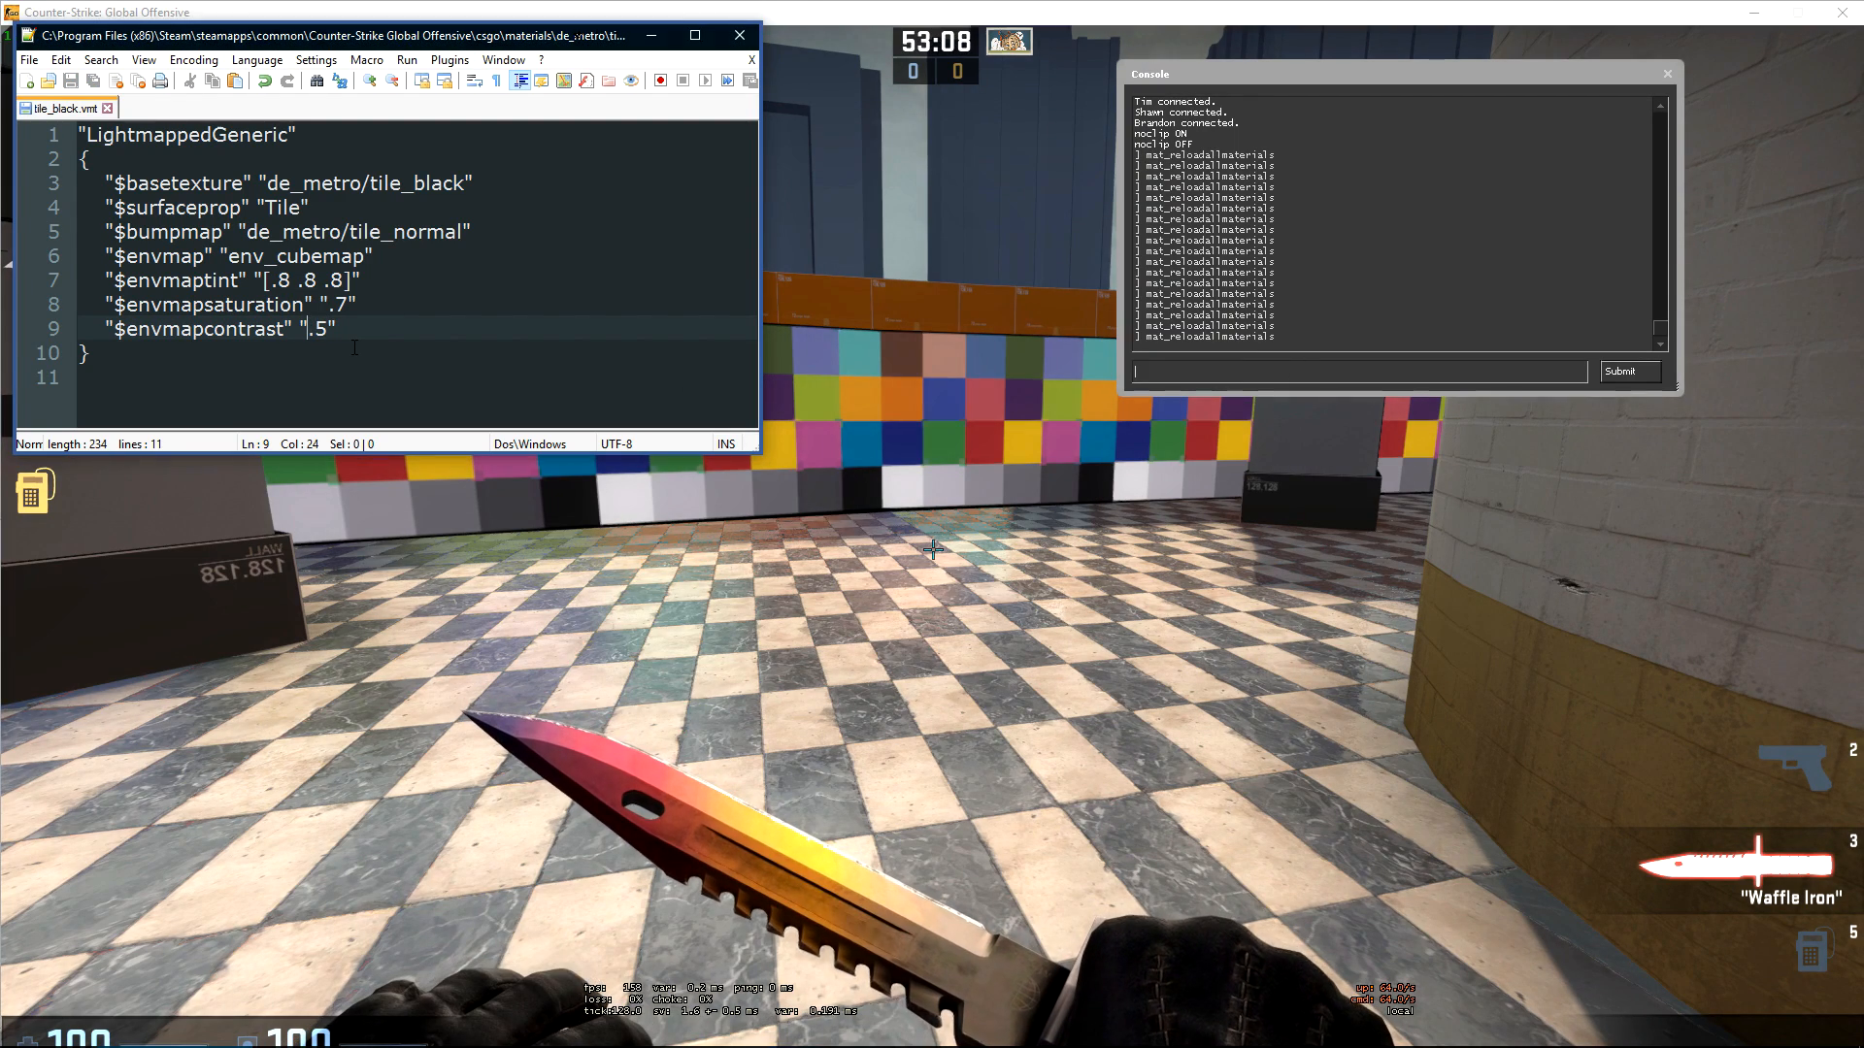
pyautogui.press('Delete')
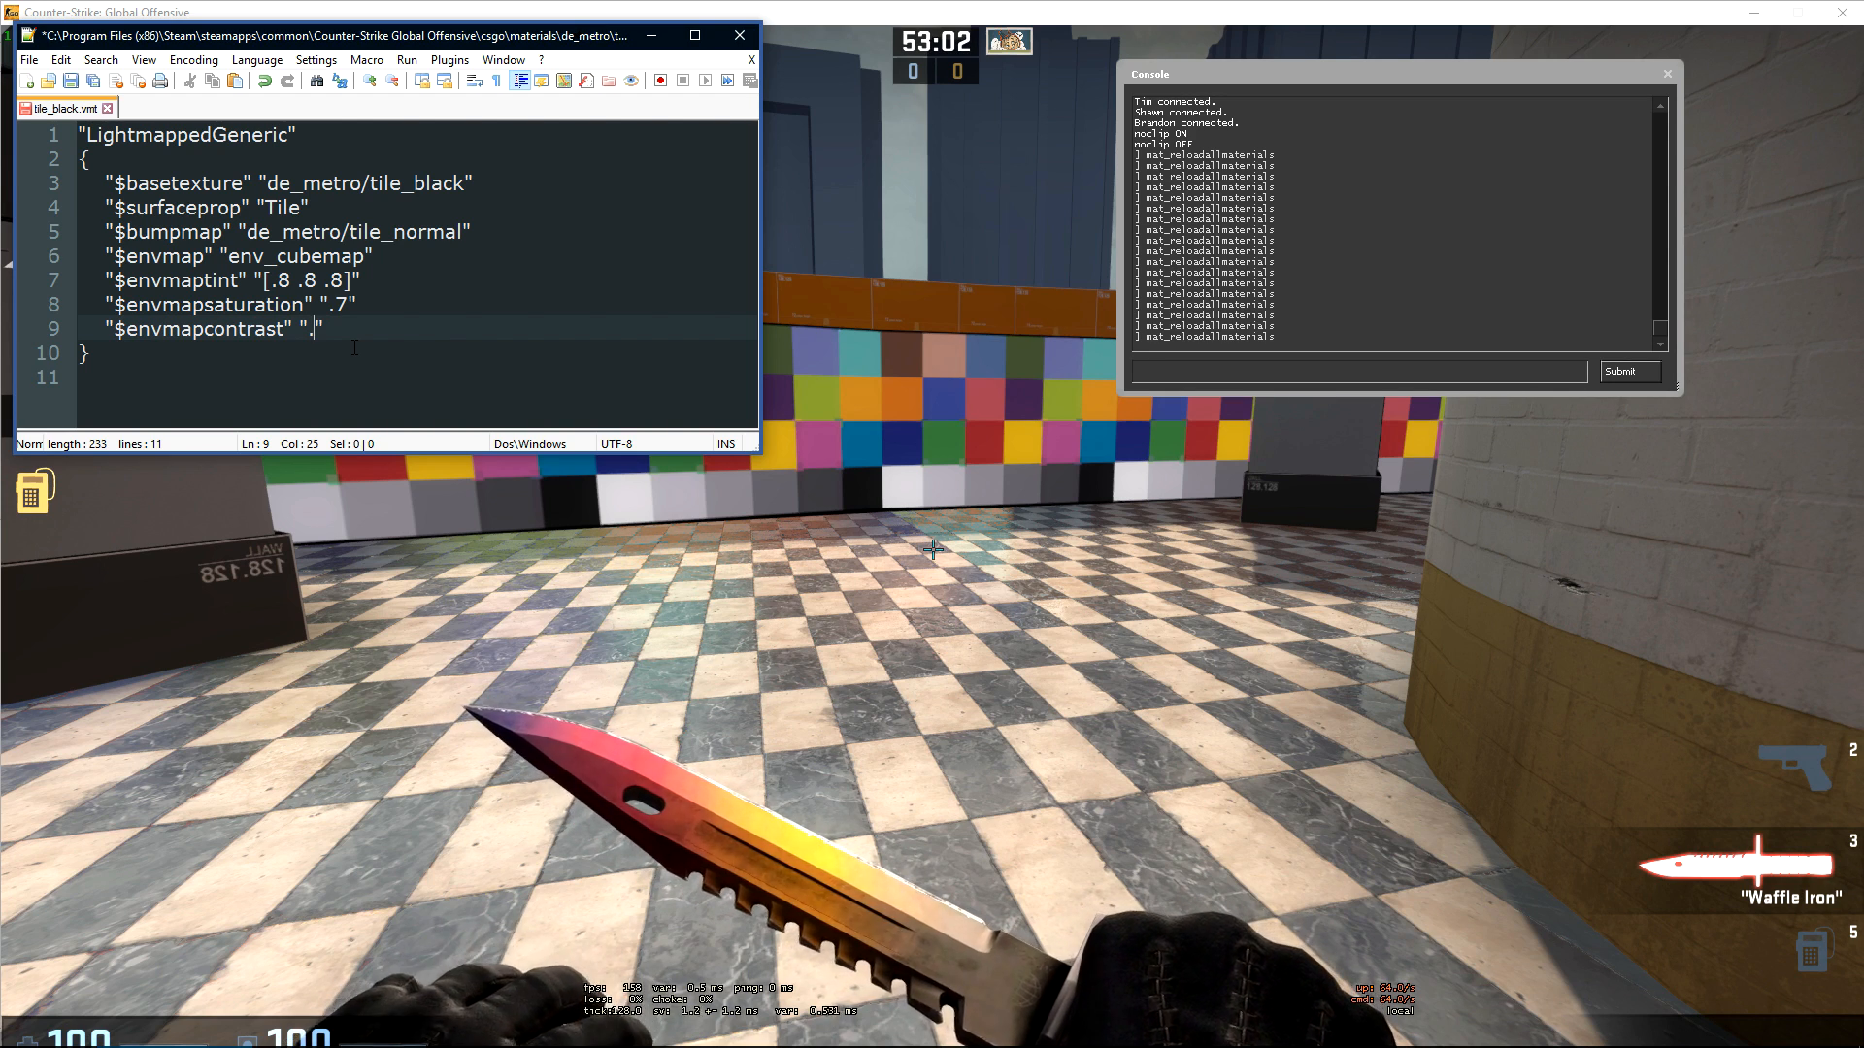
pyautogui.press('BackSpace')
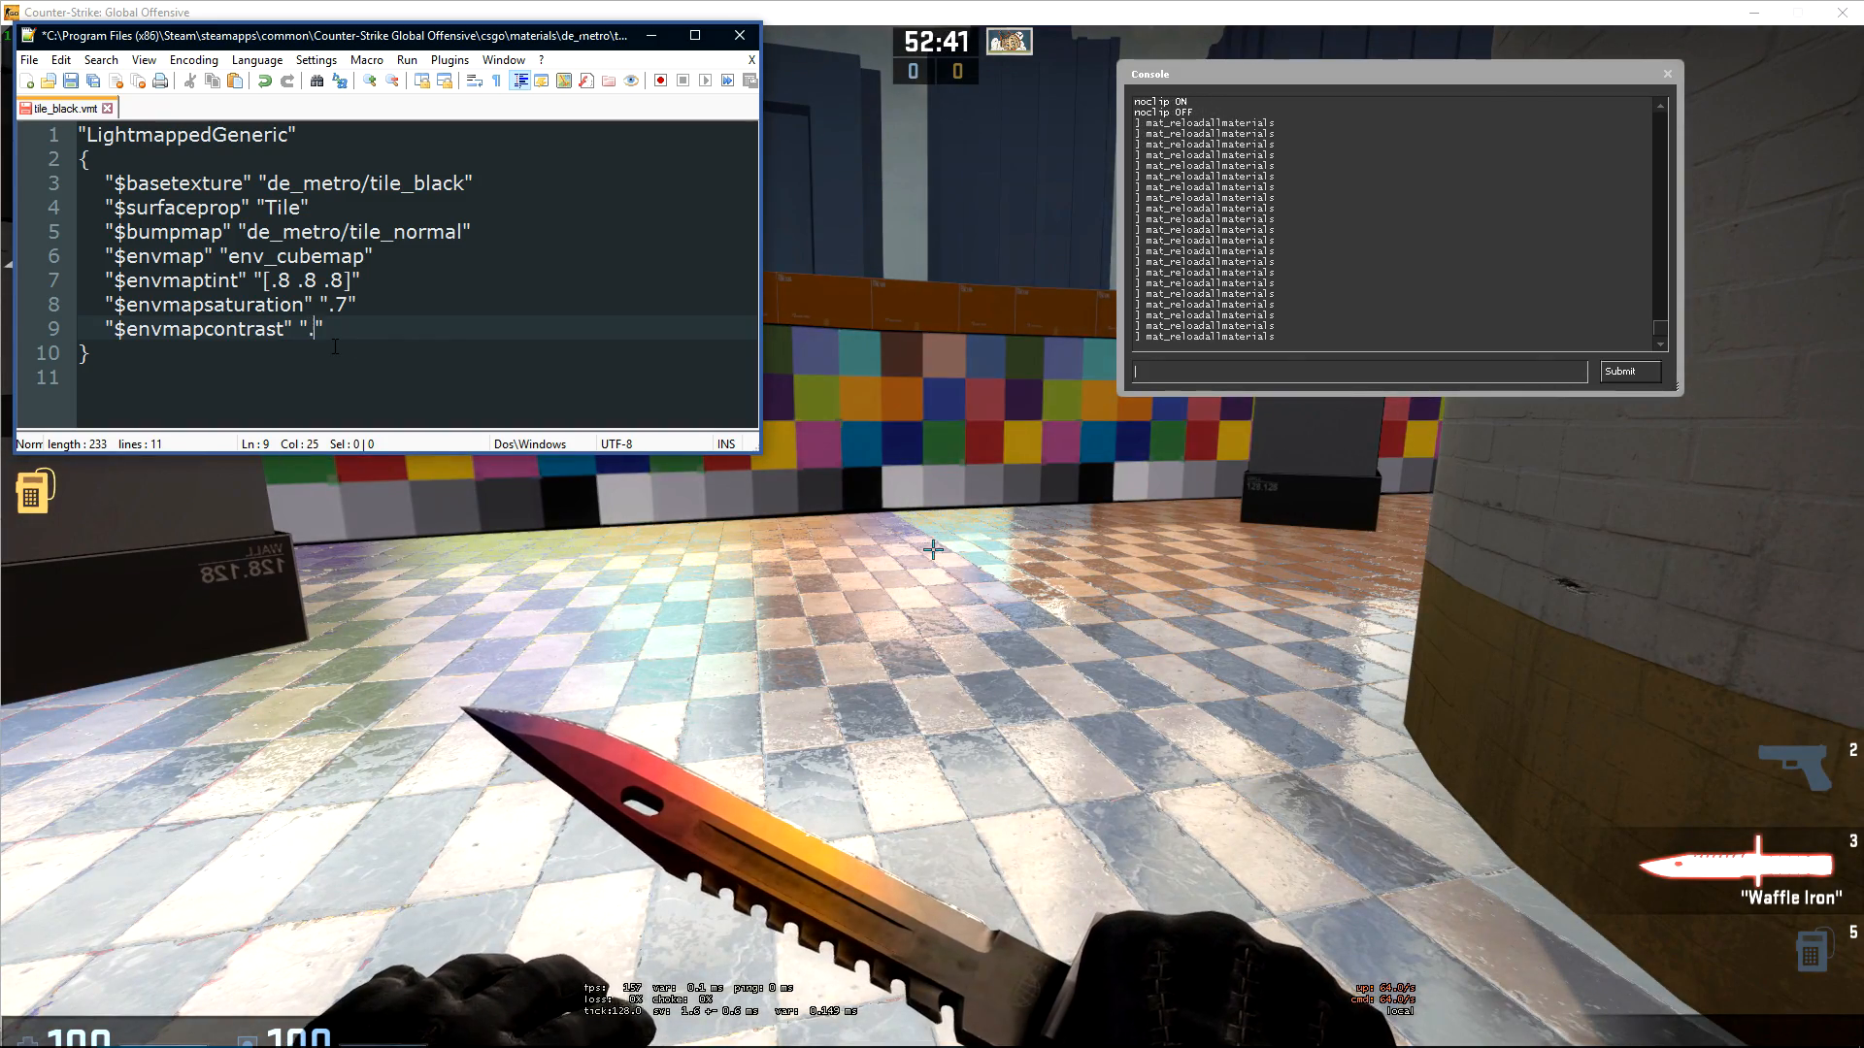
pyautogui.write('6')
pyautogui.hotkey('ctrl', 's')
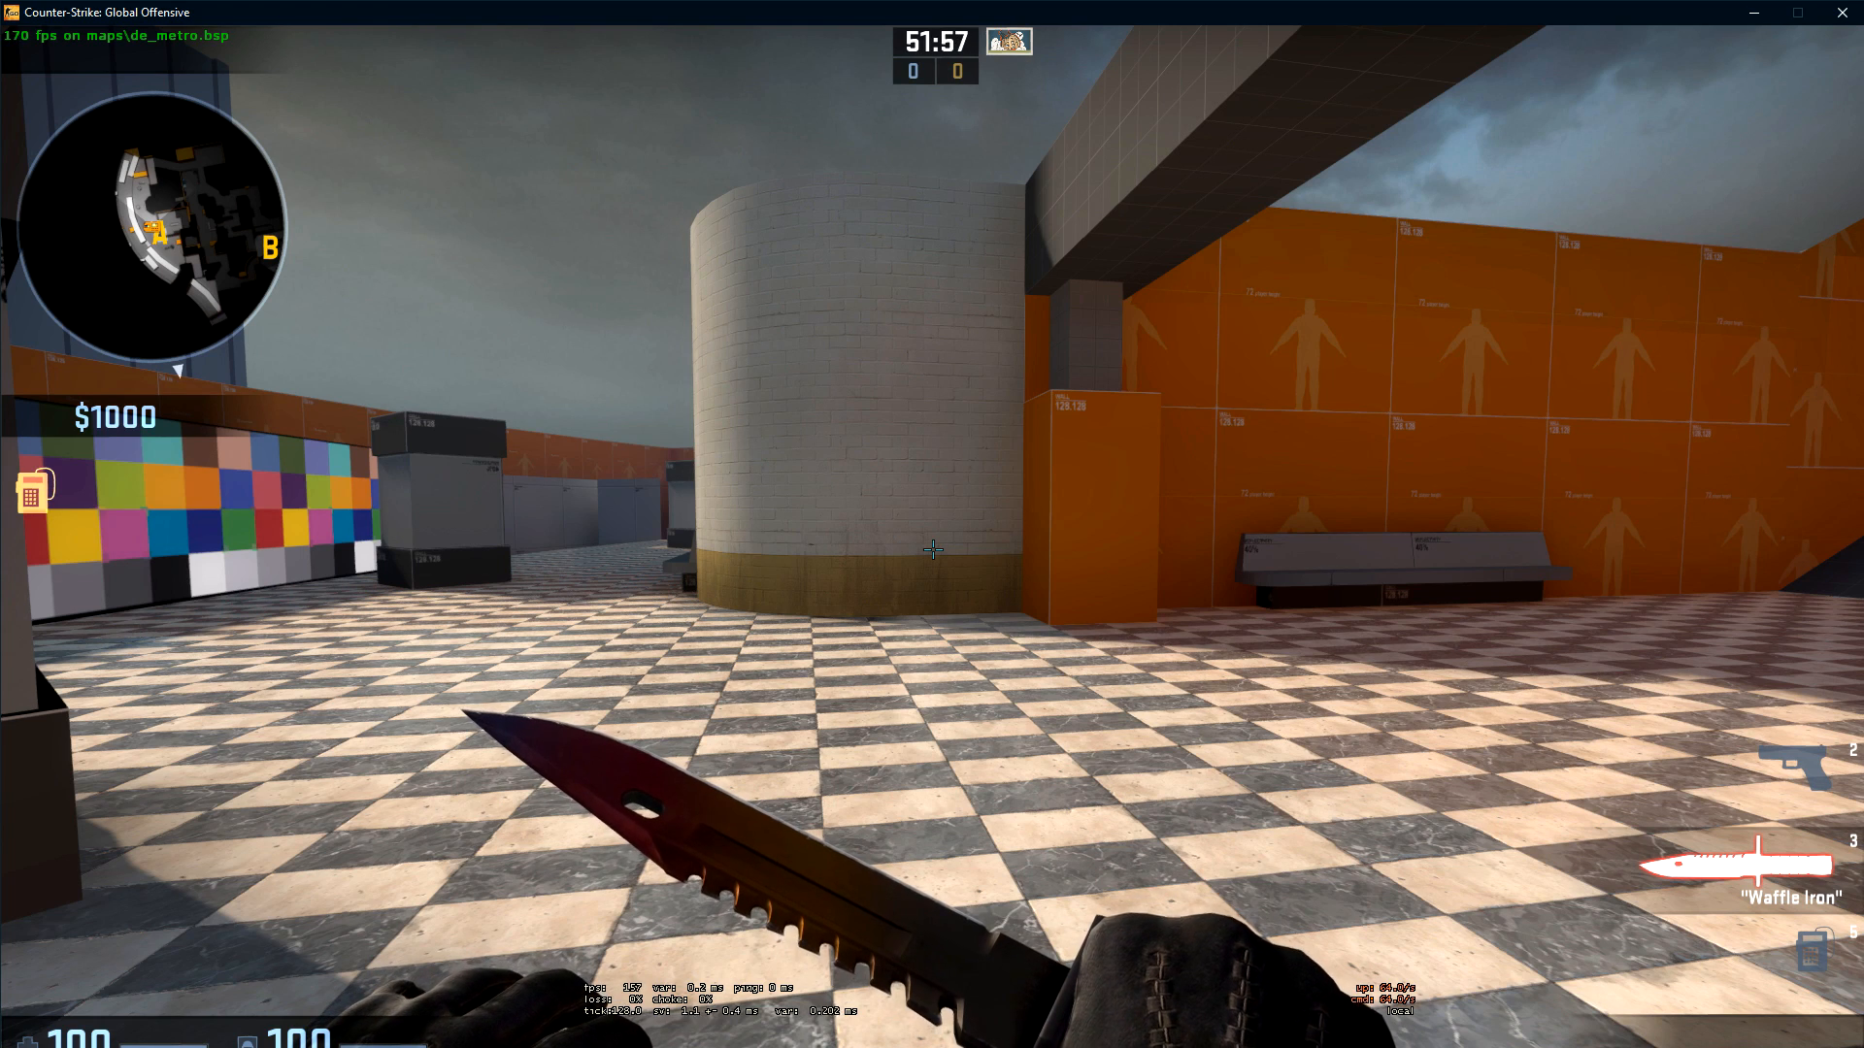
# - Run r_showenvcubemap 1 in the game console to show the cubemap reflections on the weapon
pyautogui.press('`')
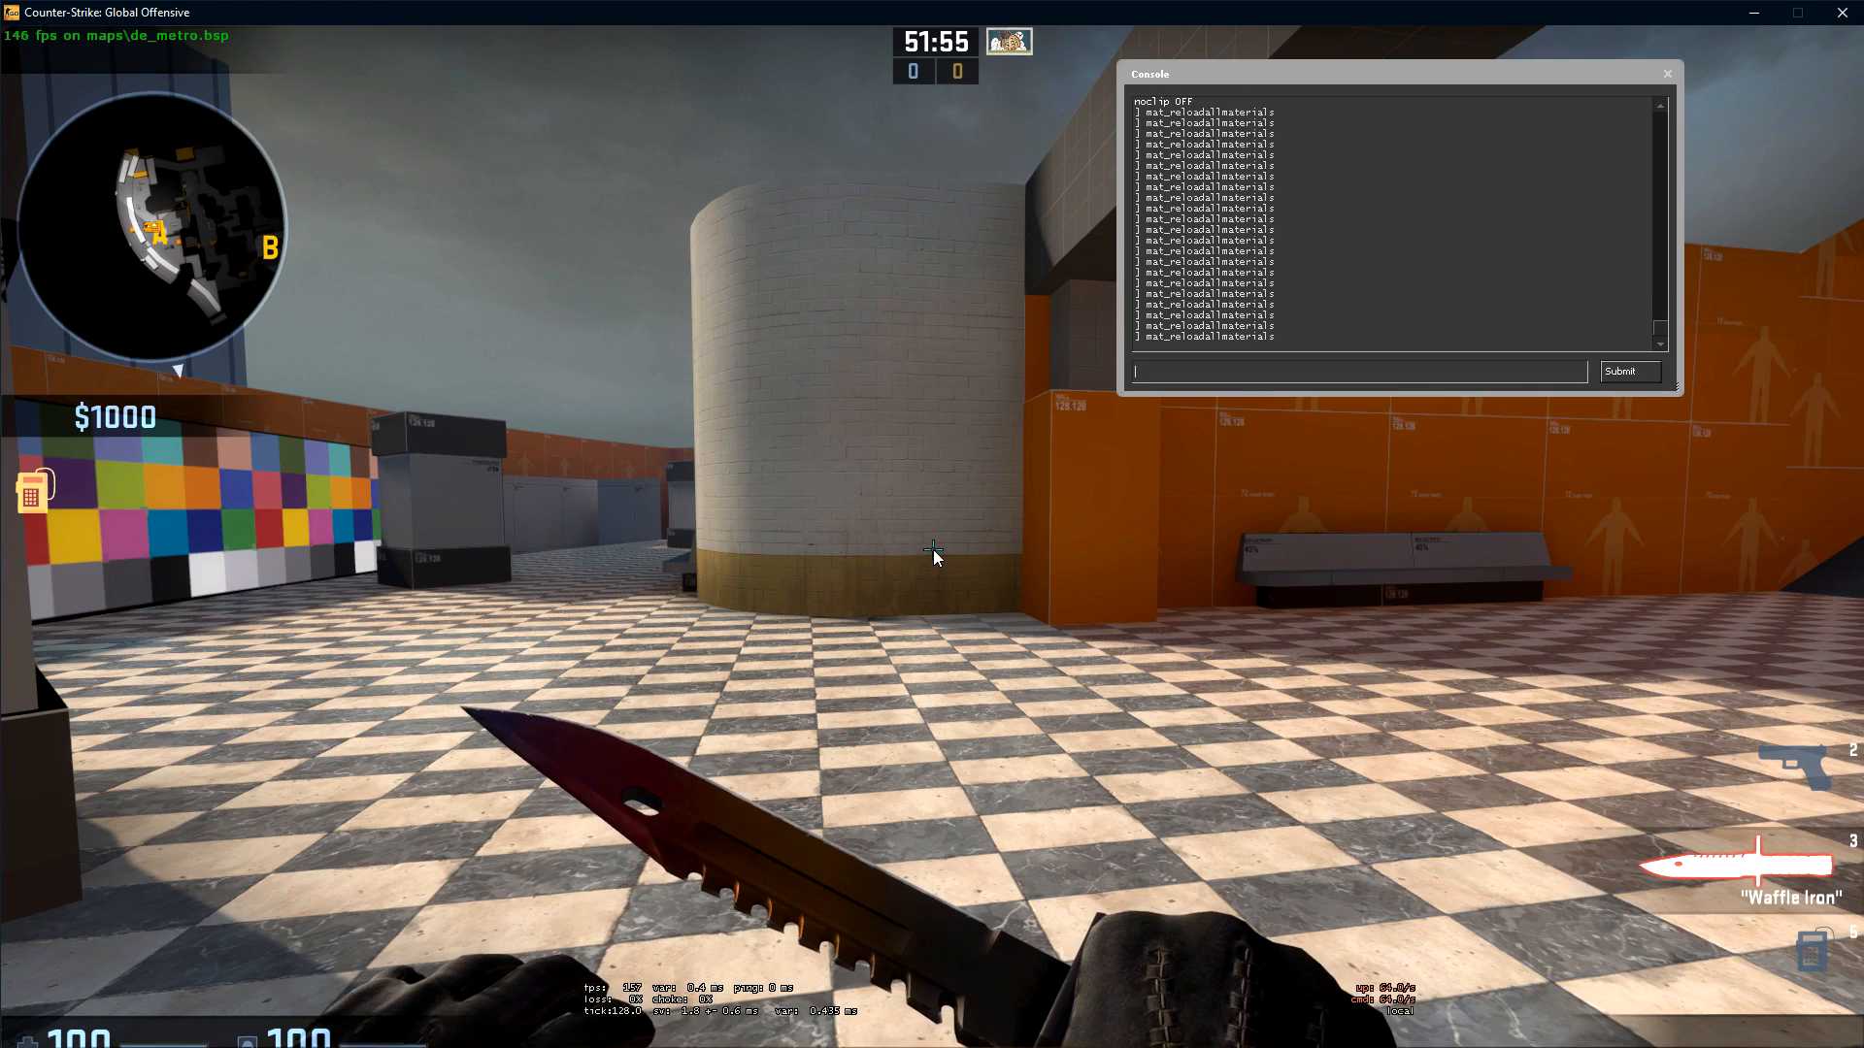
pyautogui.write('r_sho')
pyautogui.write('envcubemap 1')
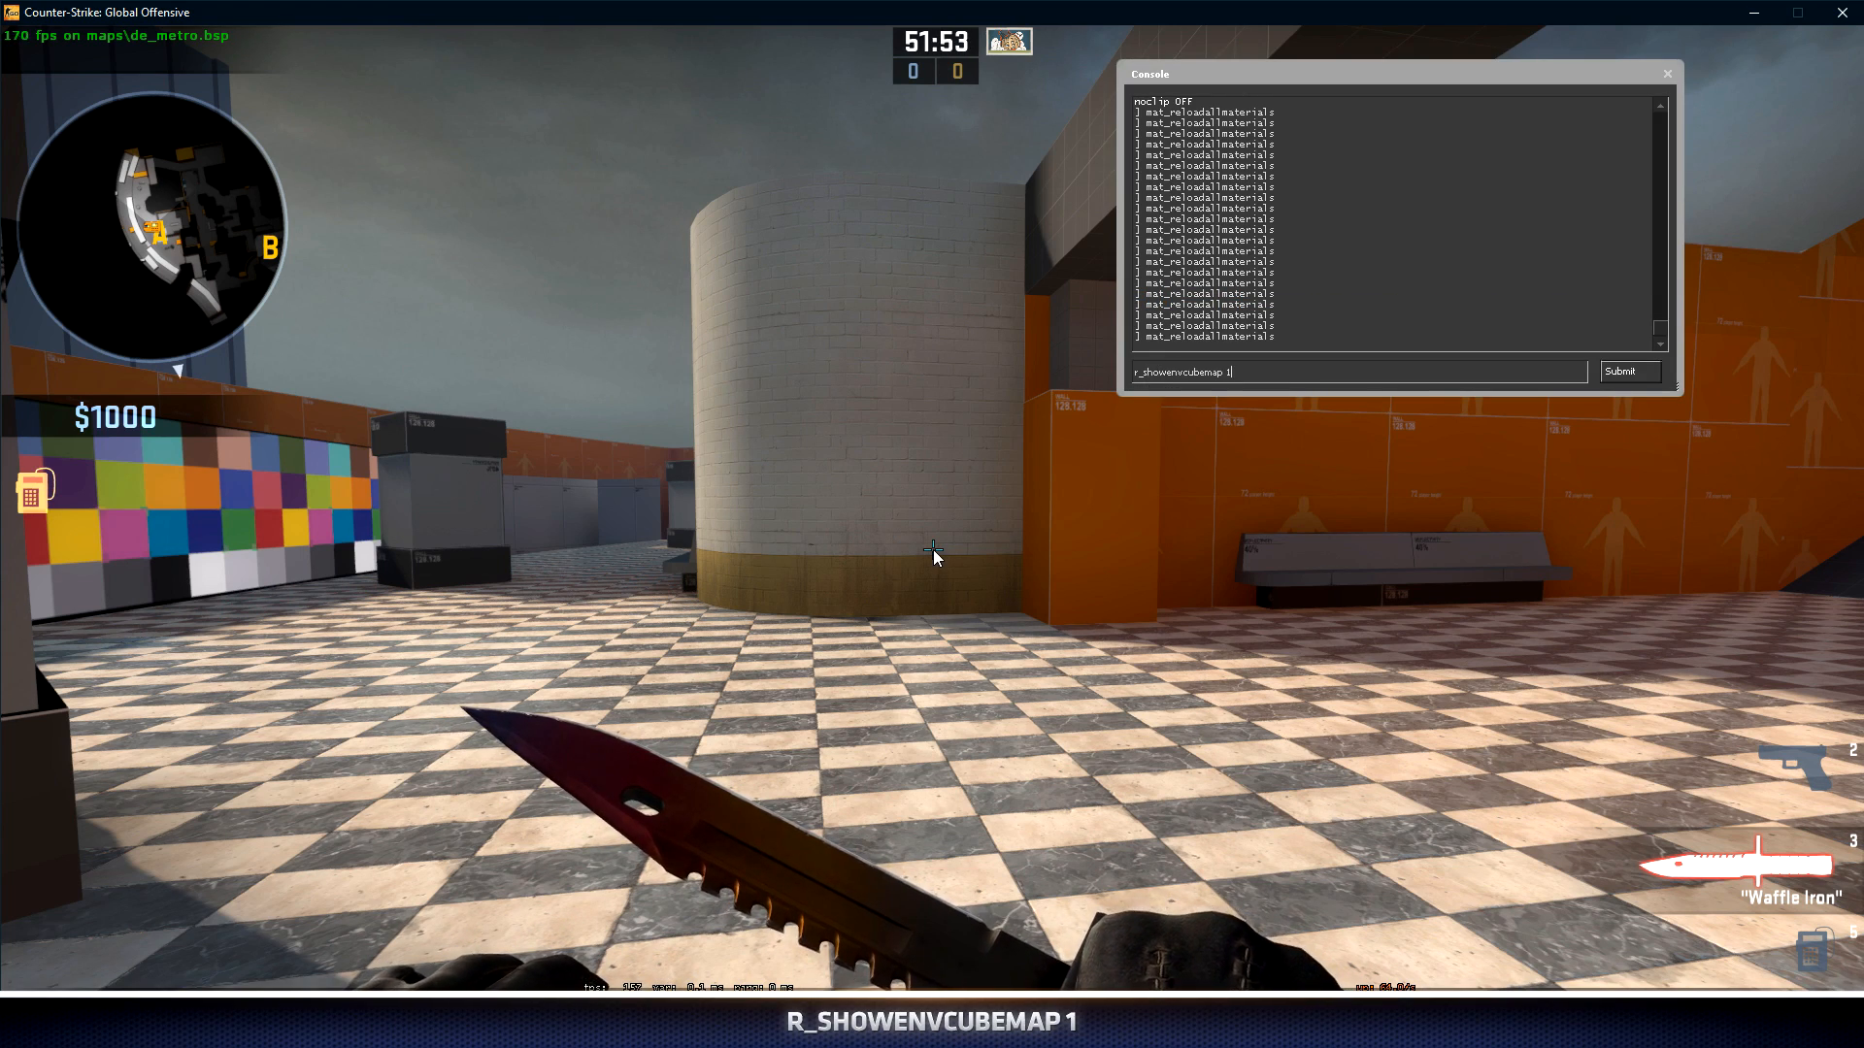
pyautogui.press('Return')
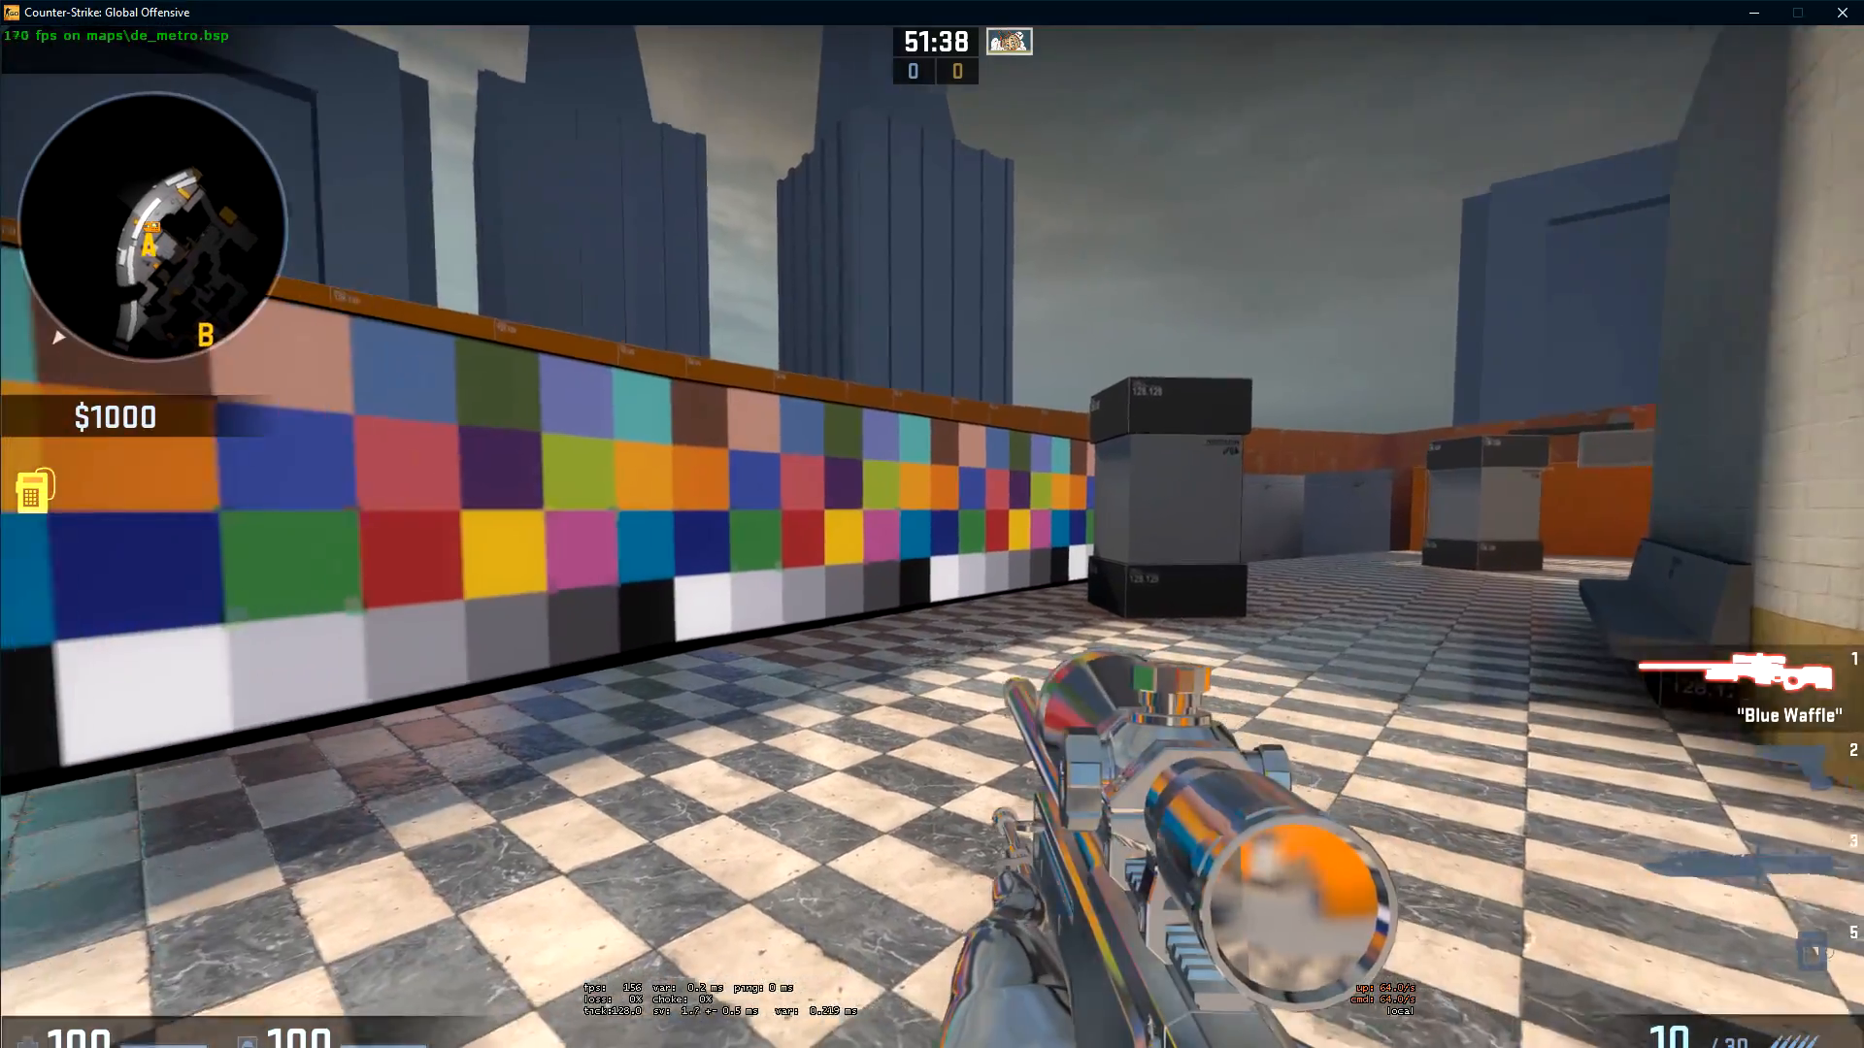
# - Walk past the color-chart wall and the brick column, examining how the cubemap reflections change on the weapon and floor
pyautogui.press('w')
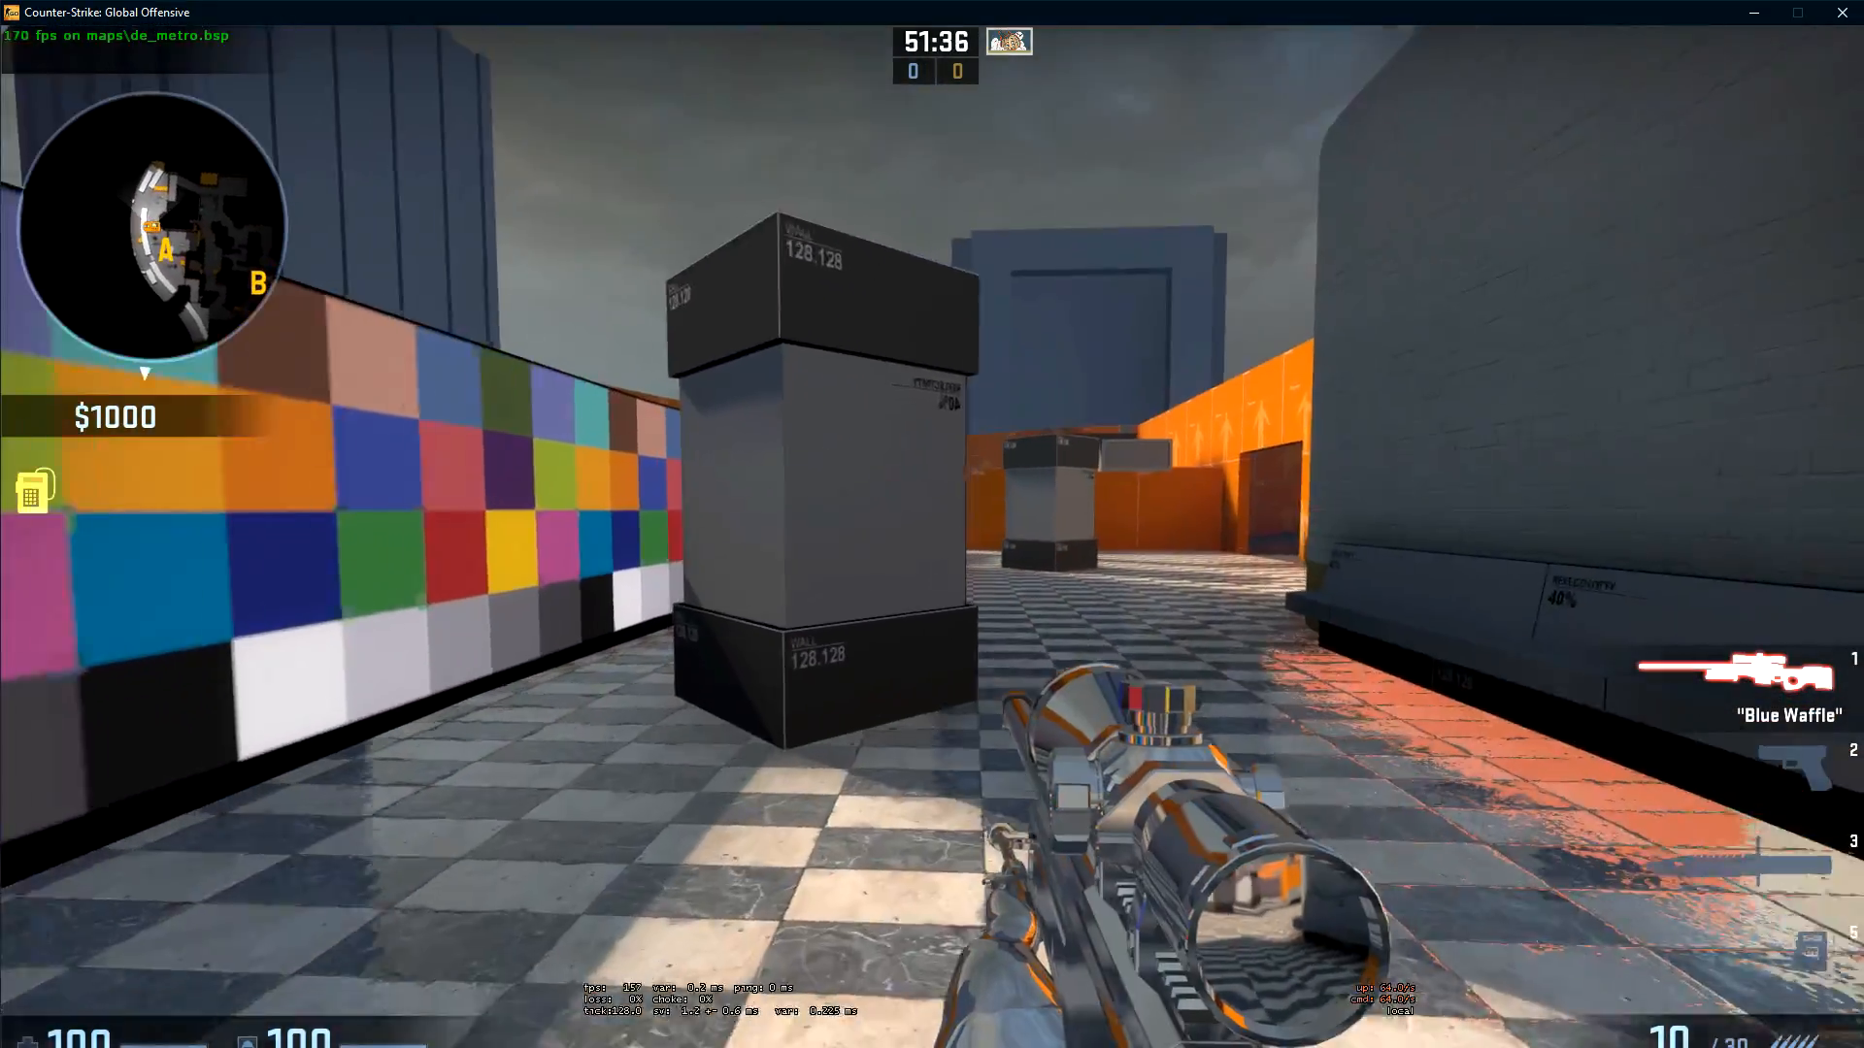
pyautogui.press('w')
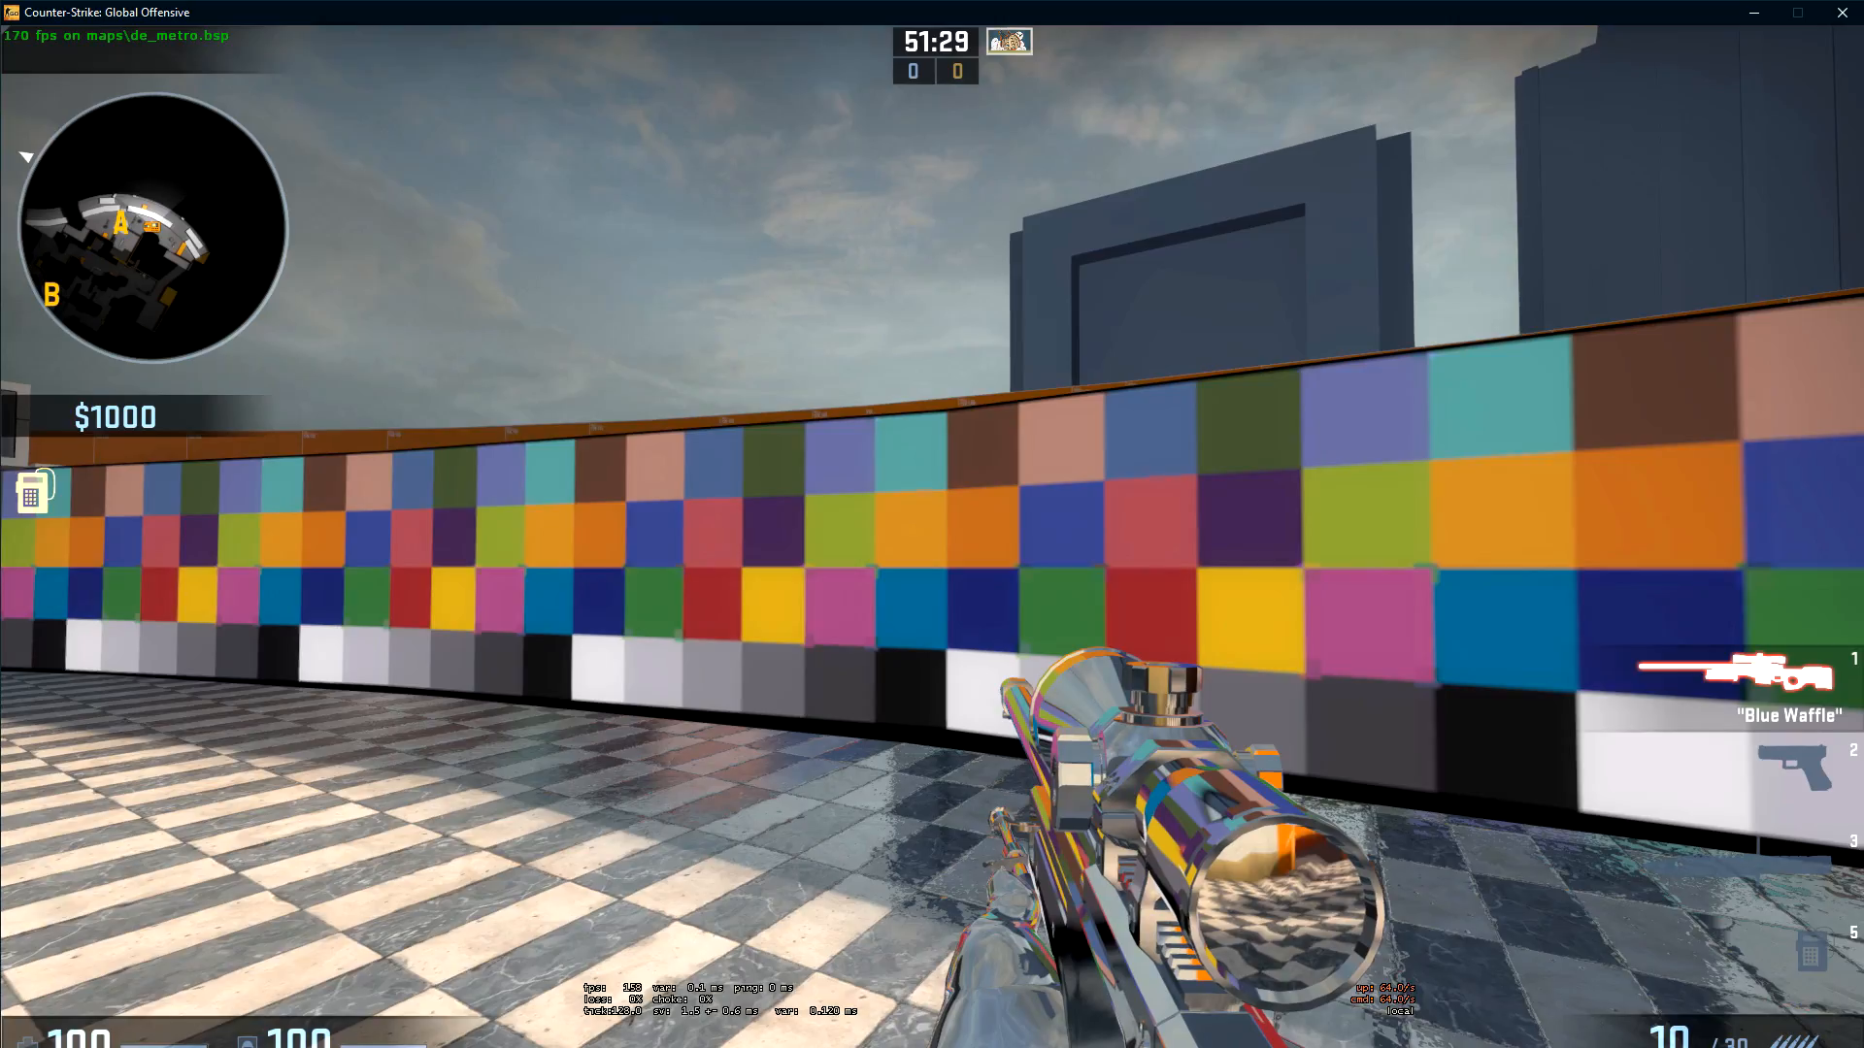
pyautogui.press('w')
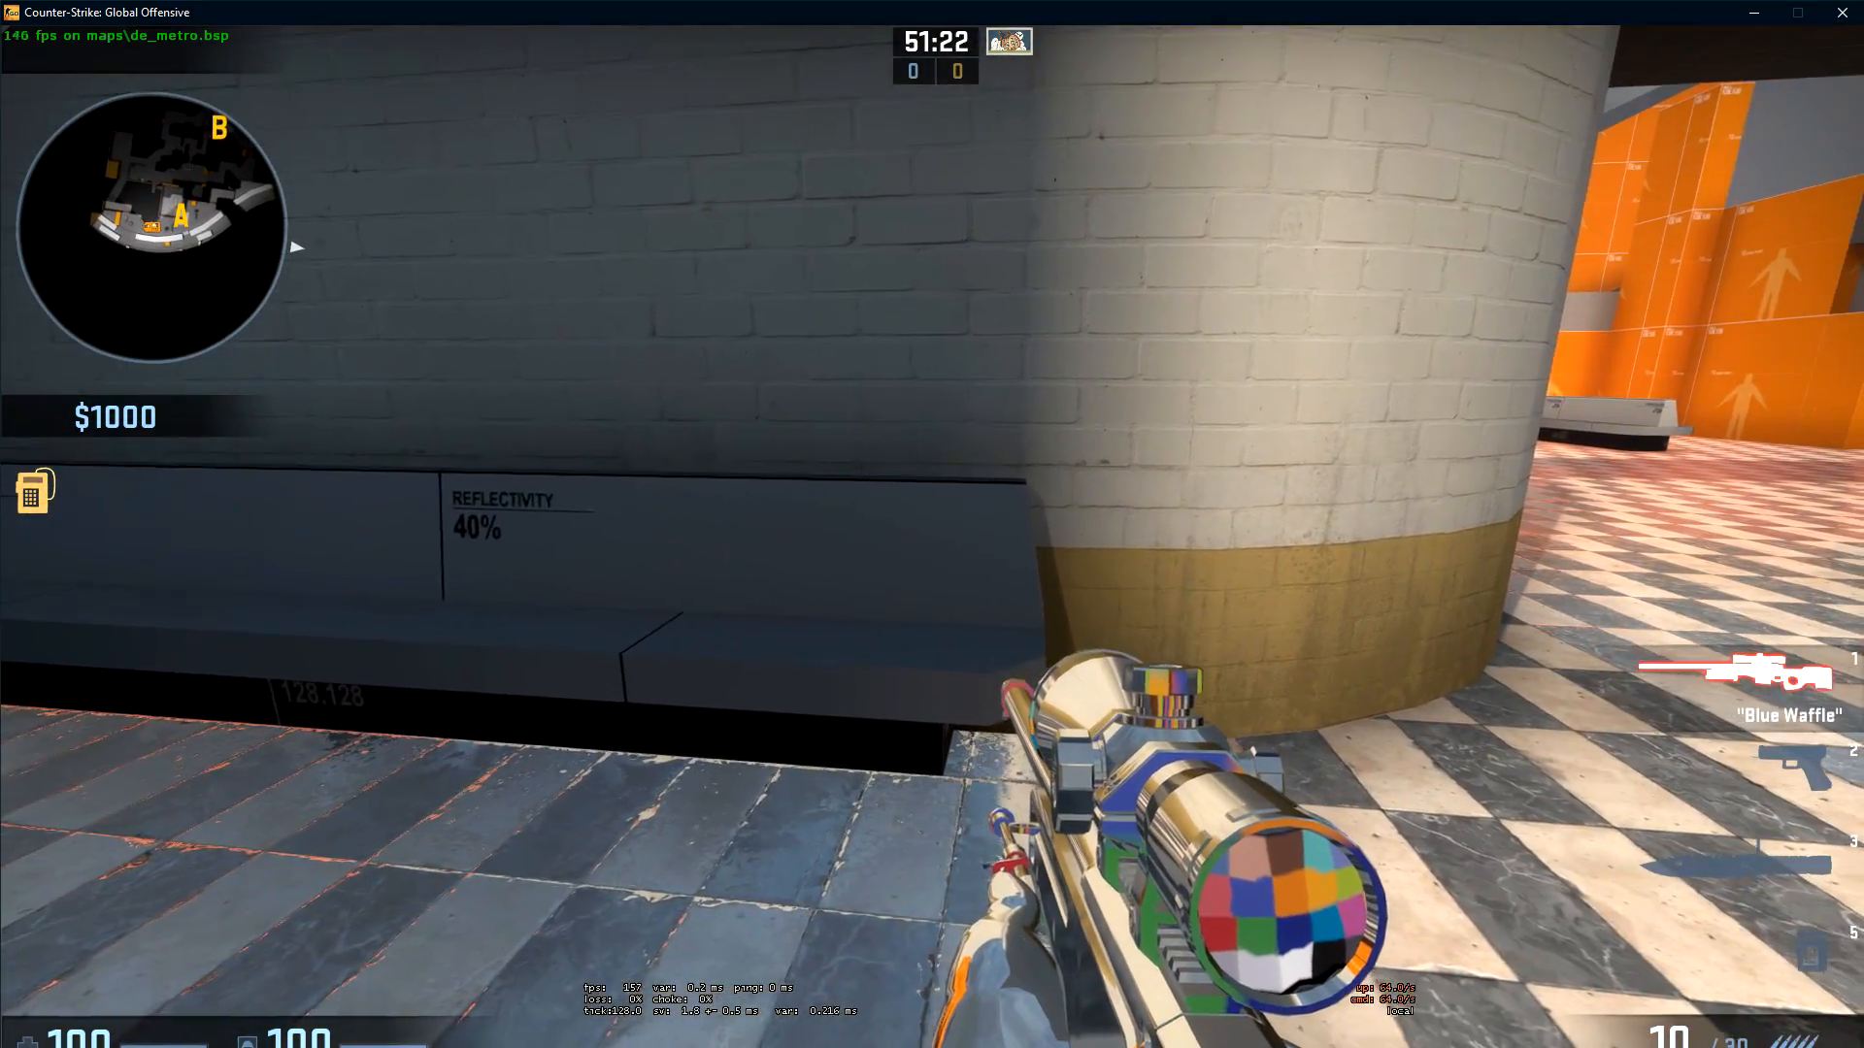
pyautogui.press('d')
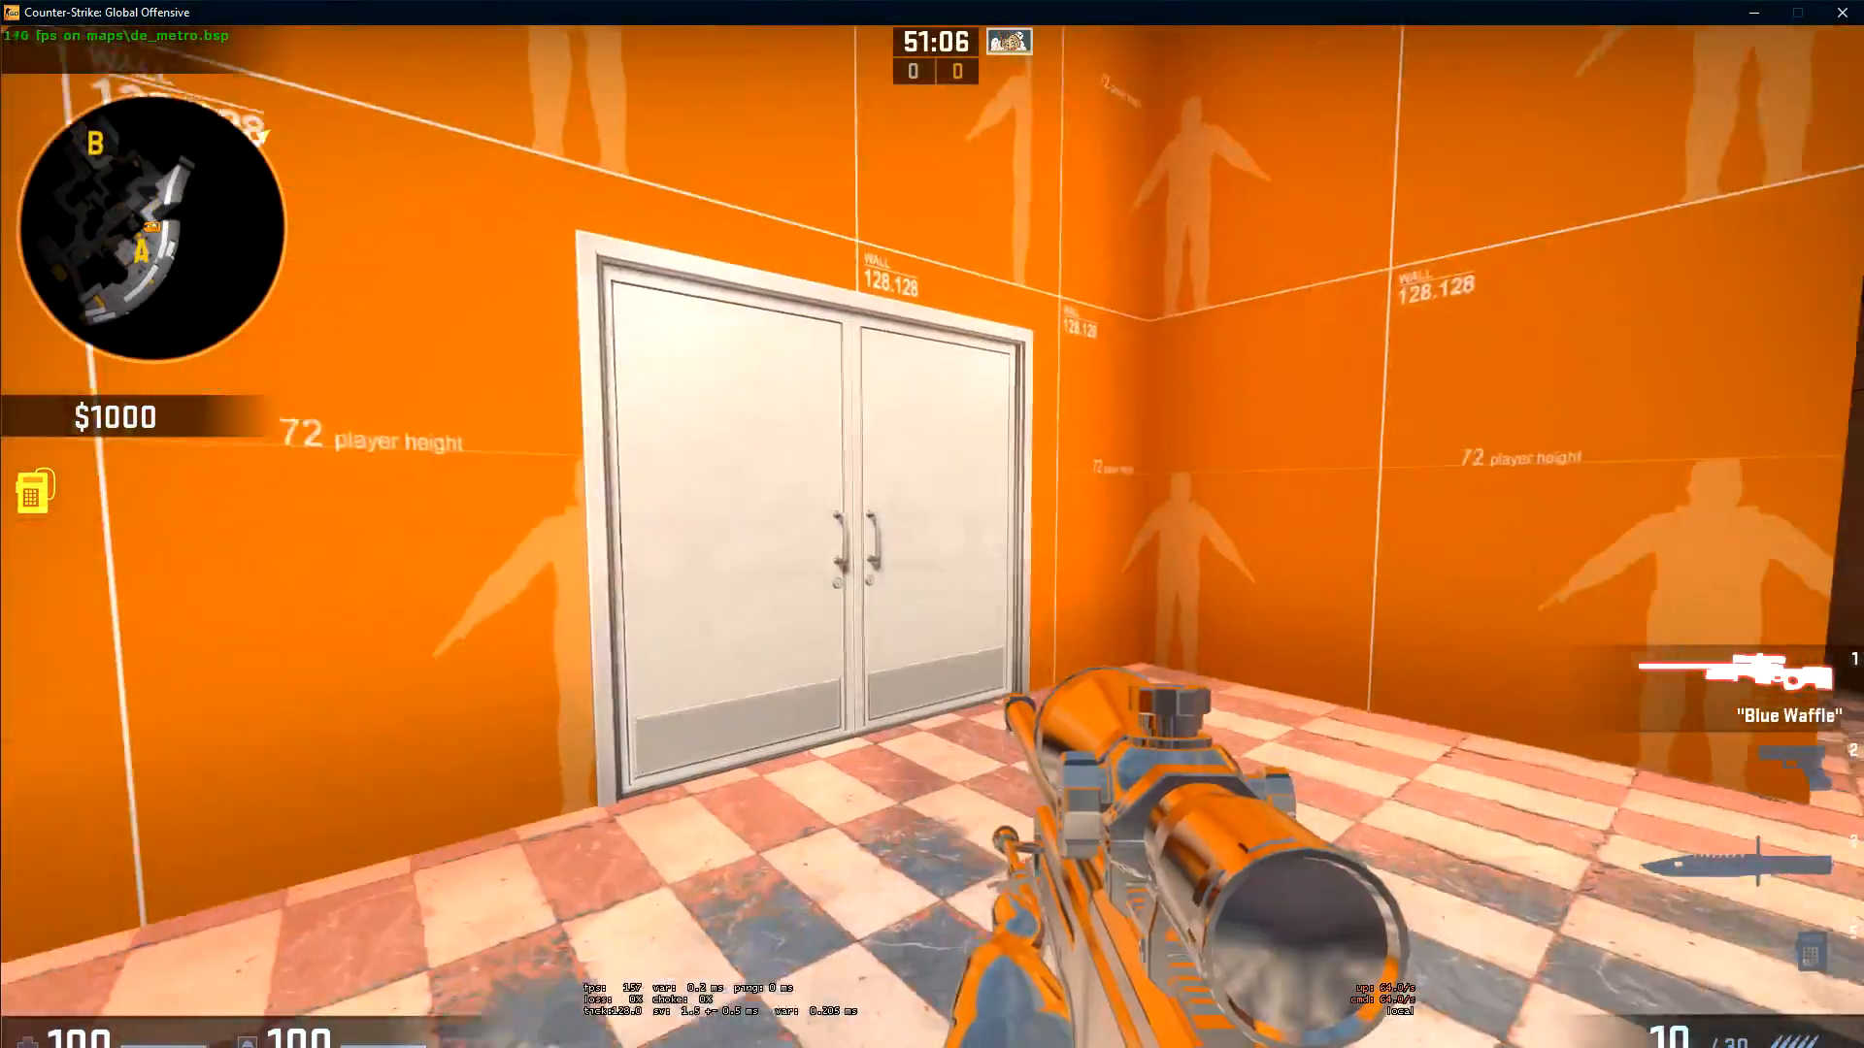
# - Open the double doors and move through the doorway both ways, comparing the weapon's cubemap reflections on each side
pyautogui.press('w')
pyautogui.press('e')
pyautogui.press('w')
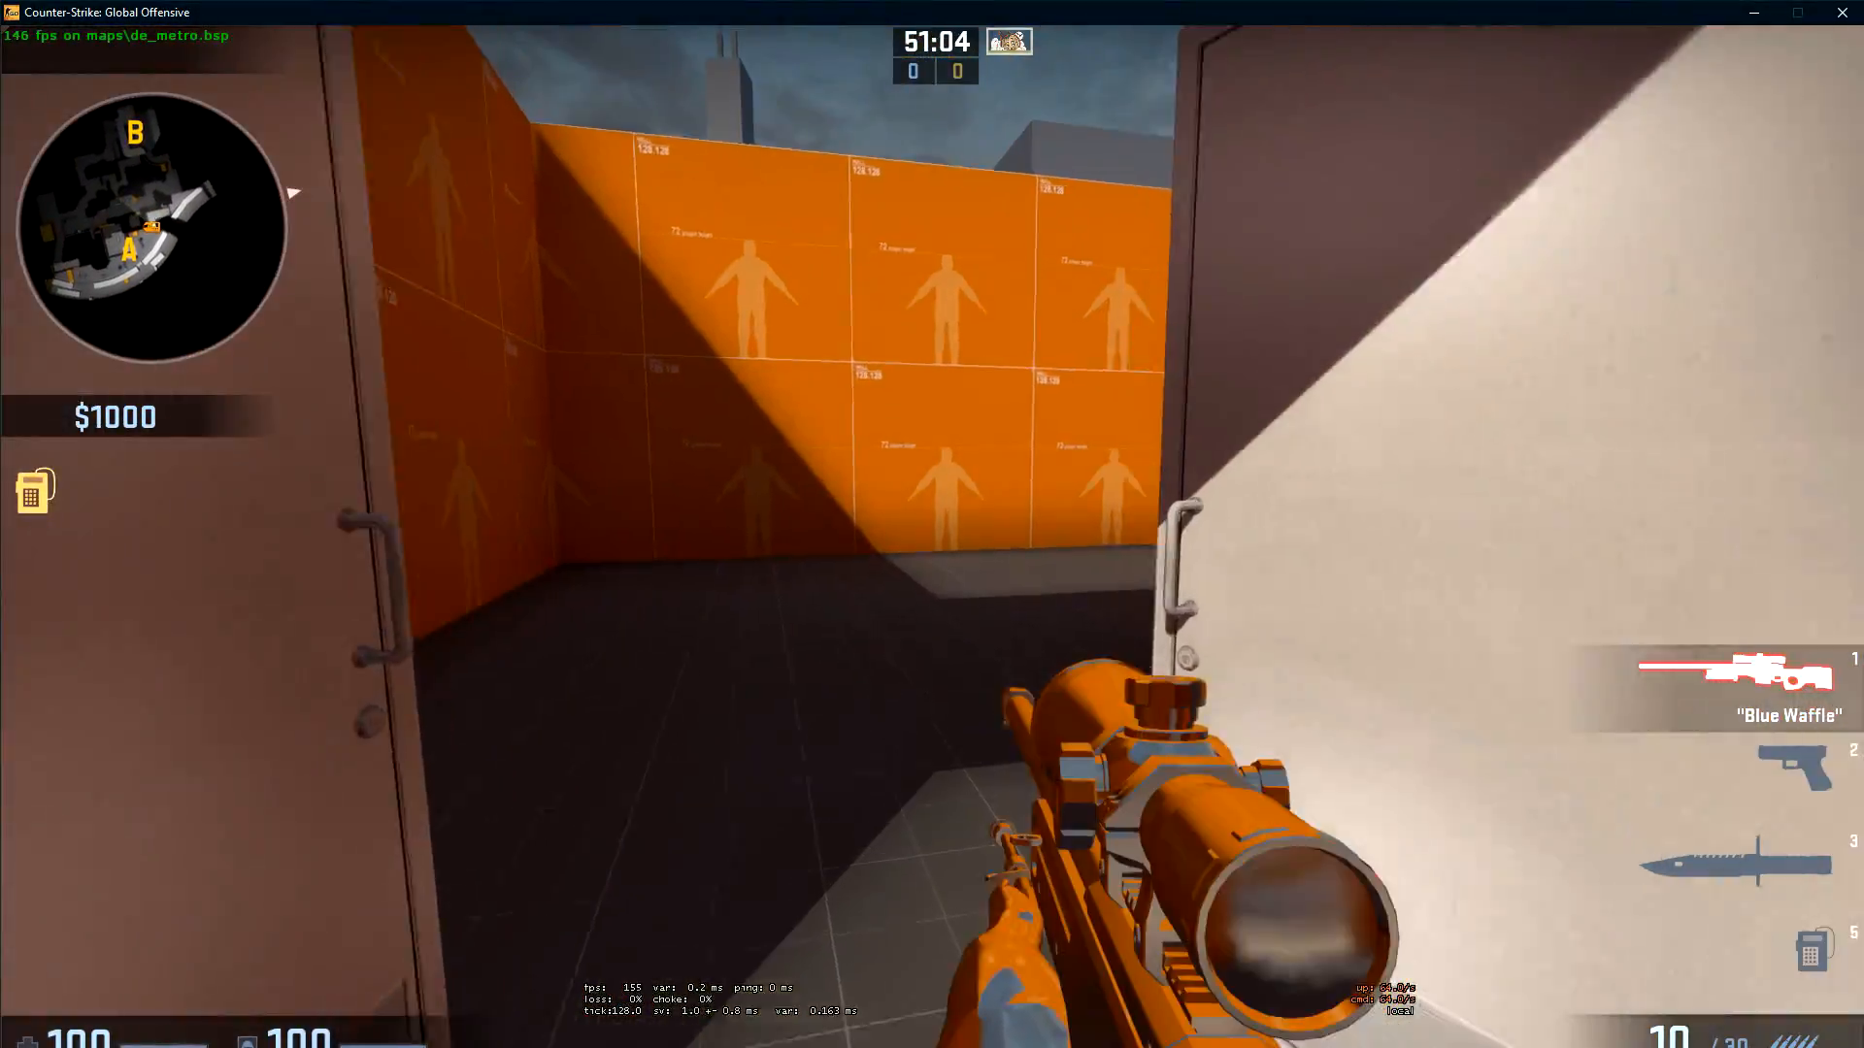
pyautogui.press('s')
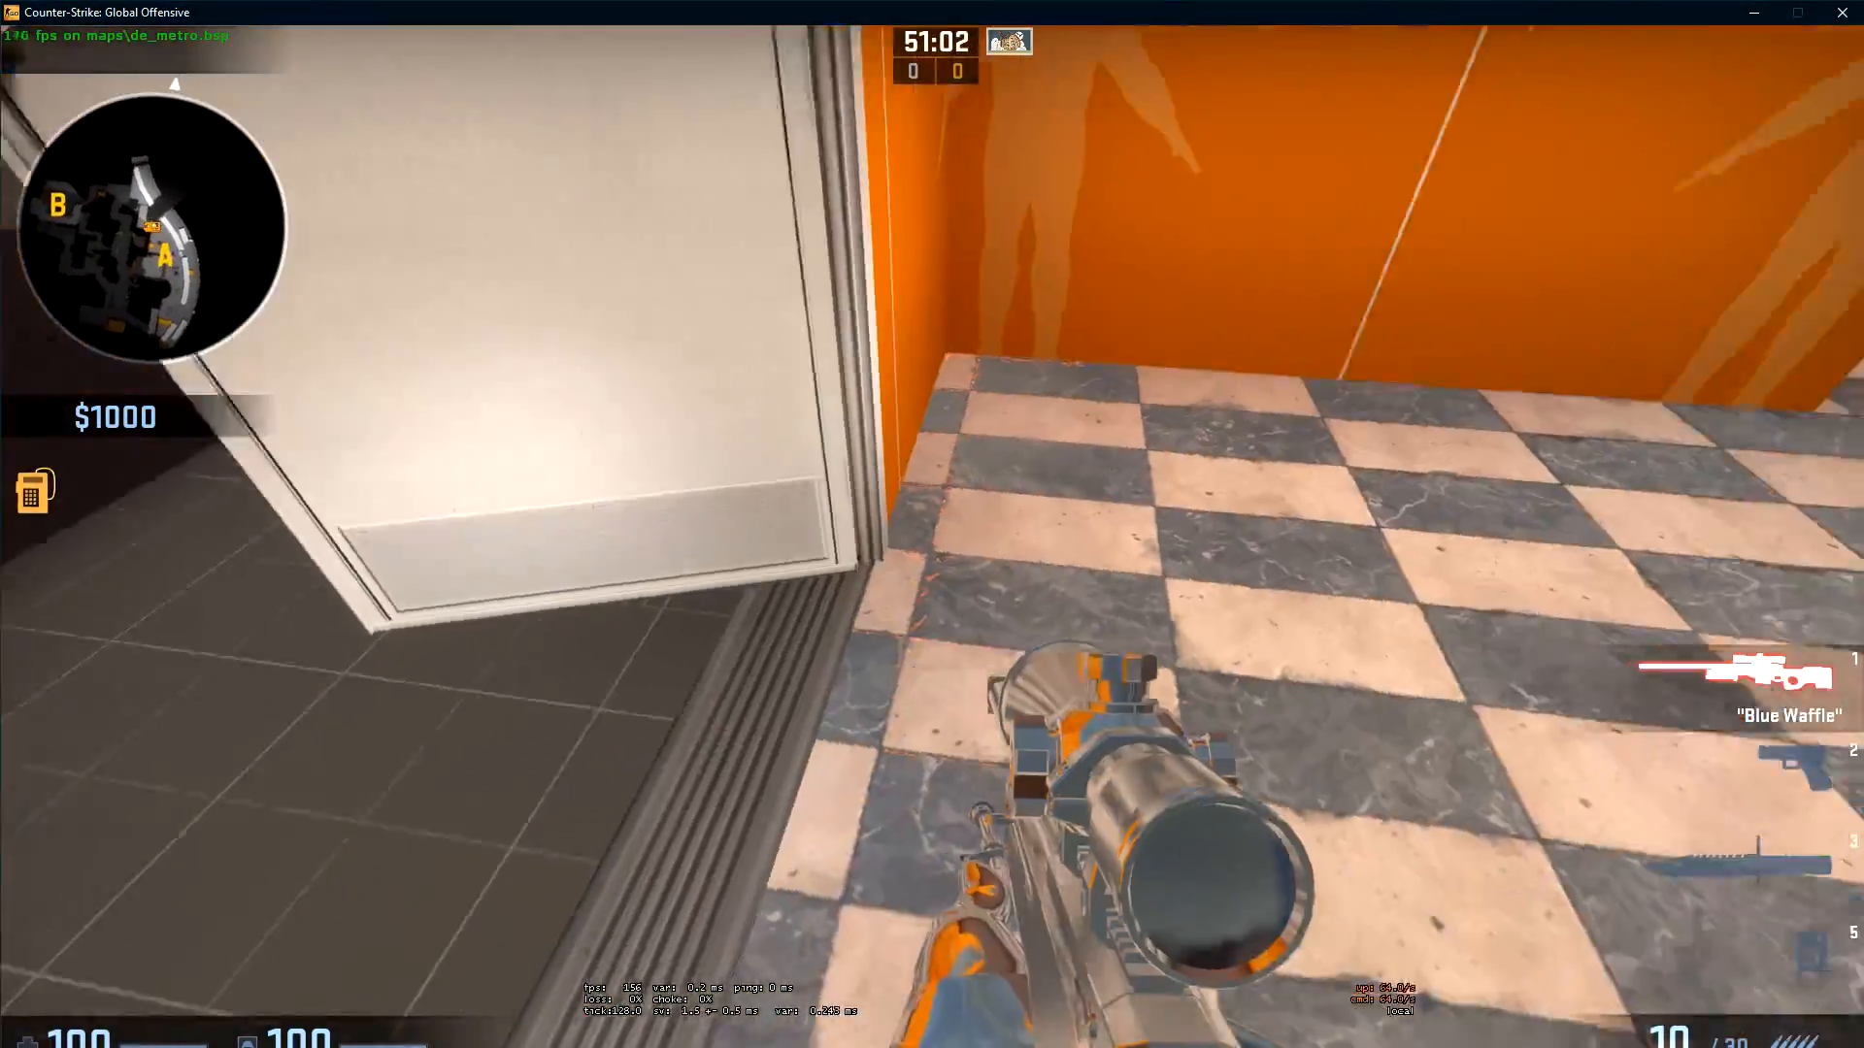
pyautogui.press('a')
pyautogui.press('d')
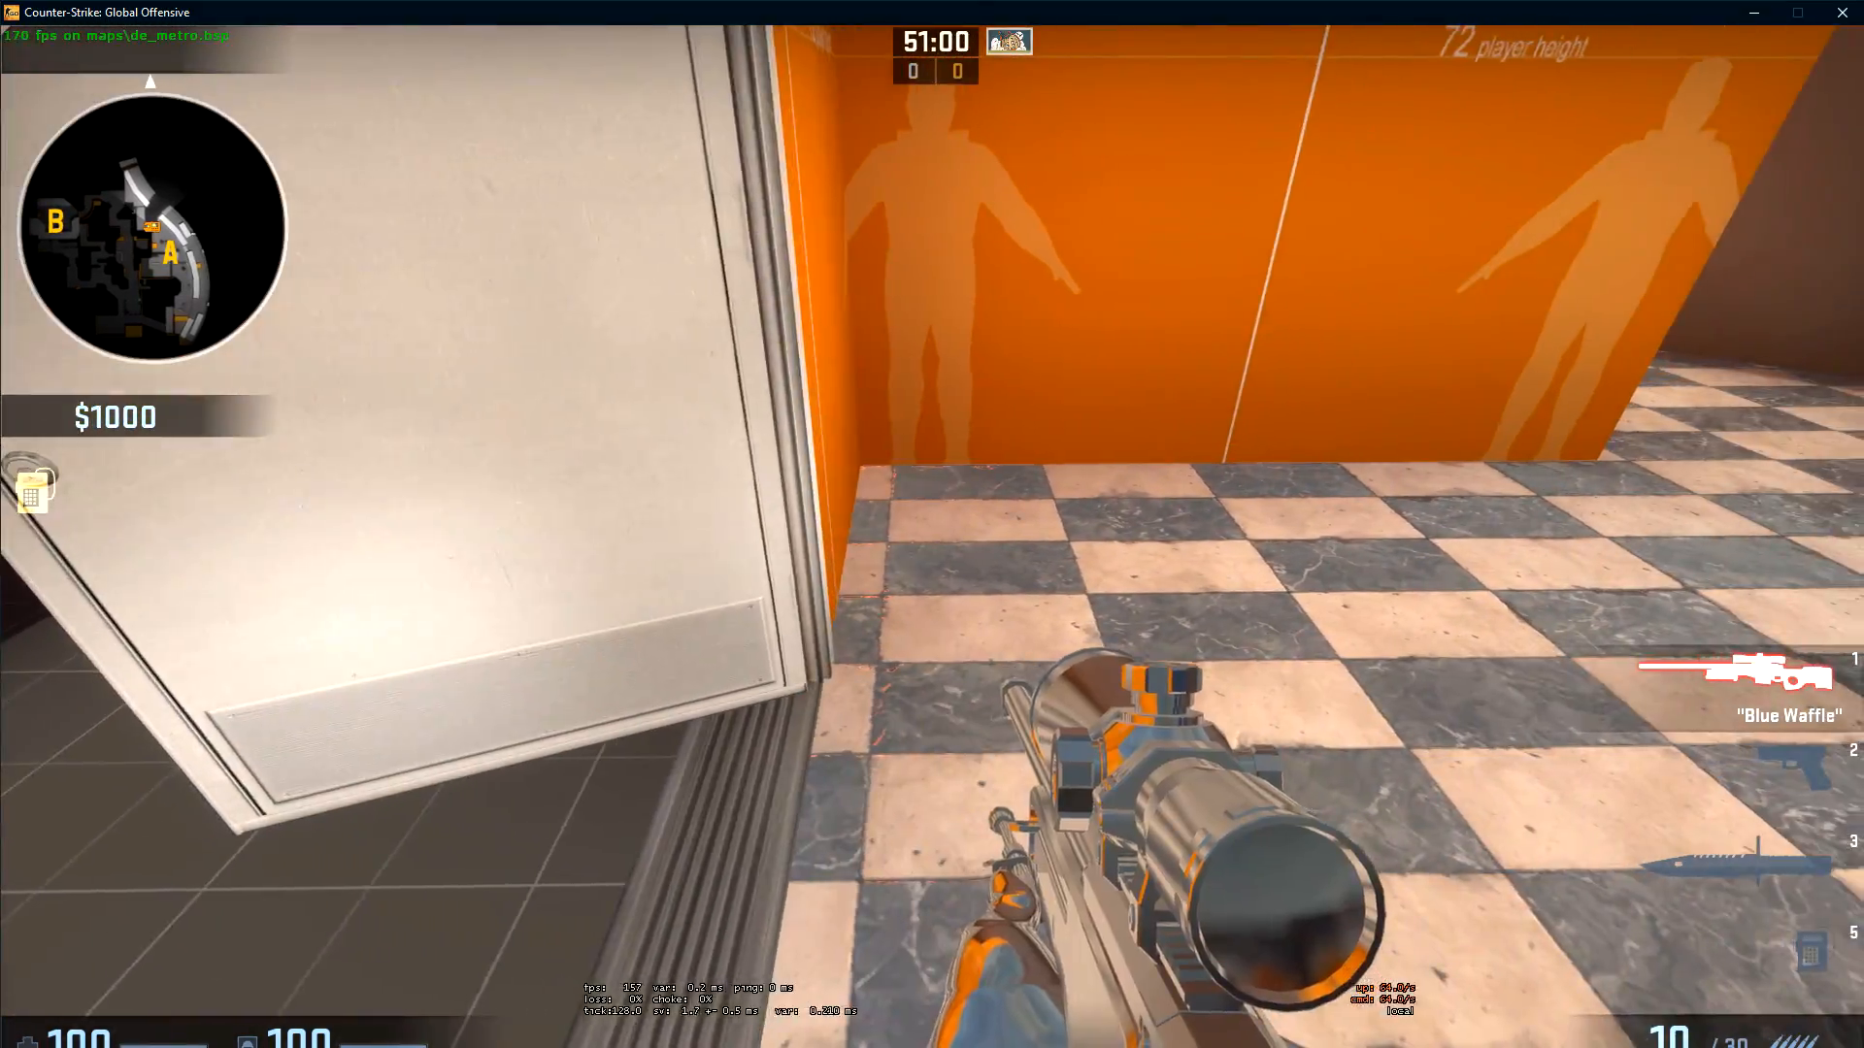
pyautogui.press('a')
pyautogui.press('a')
pyautogui.press('e')
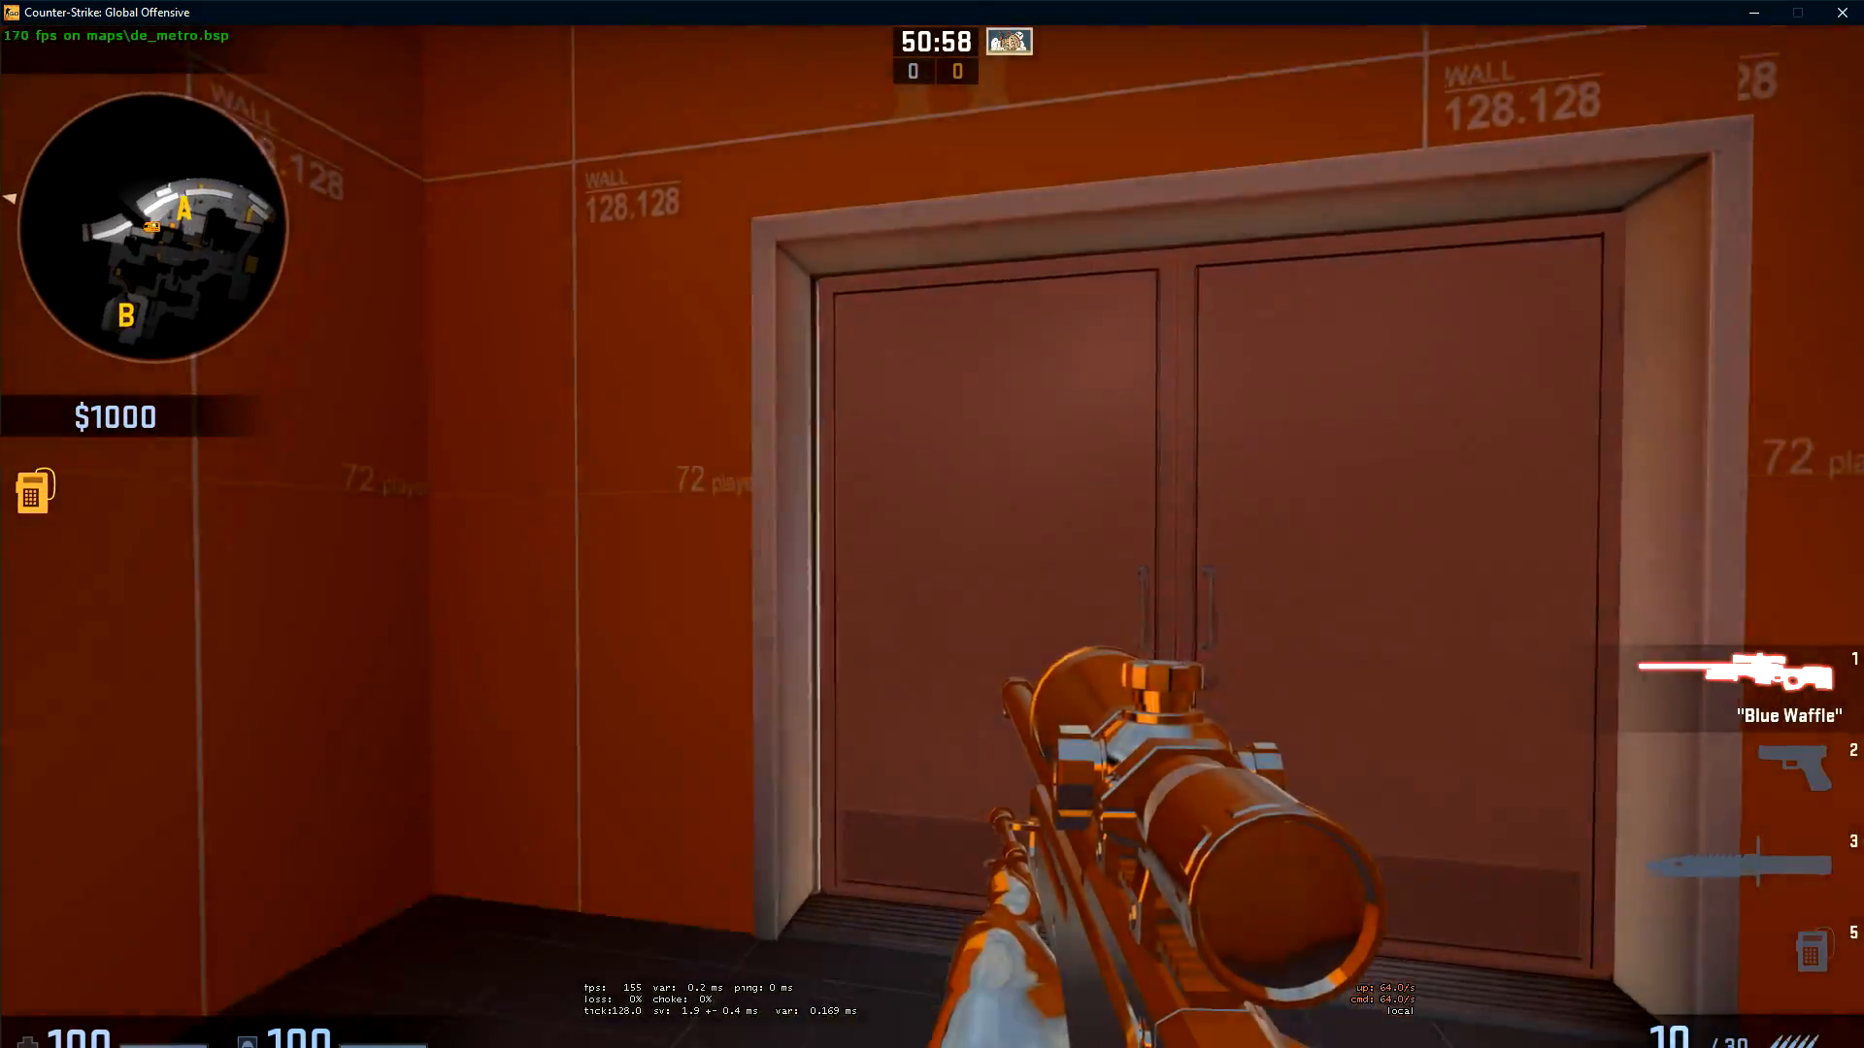
pyautogui.press('e')
pyautogui.press('w')
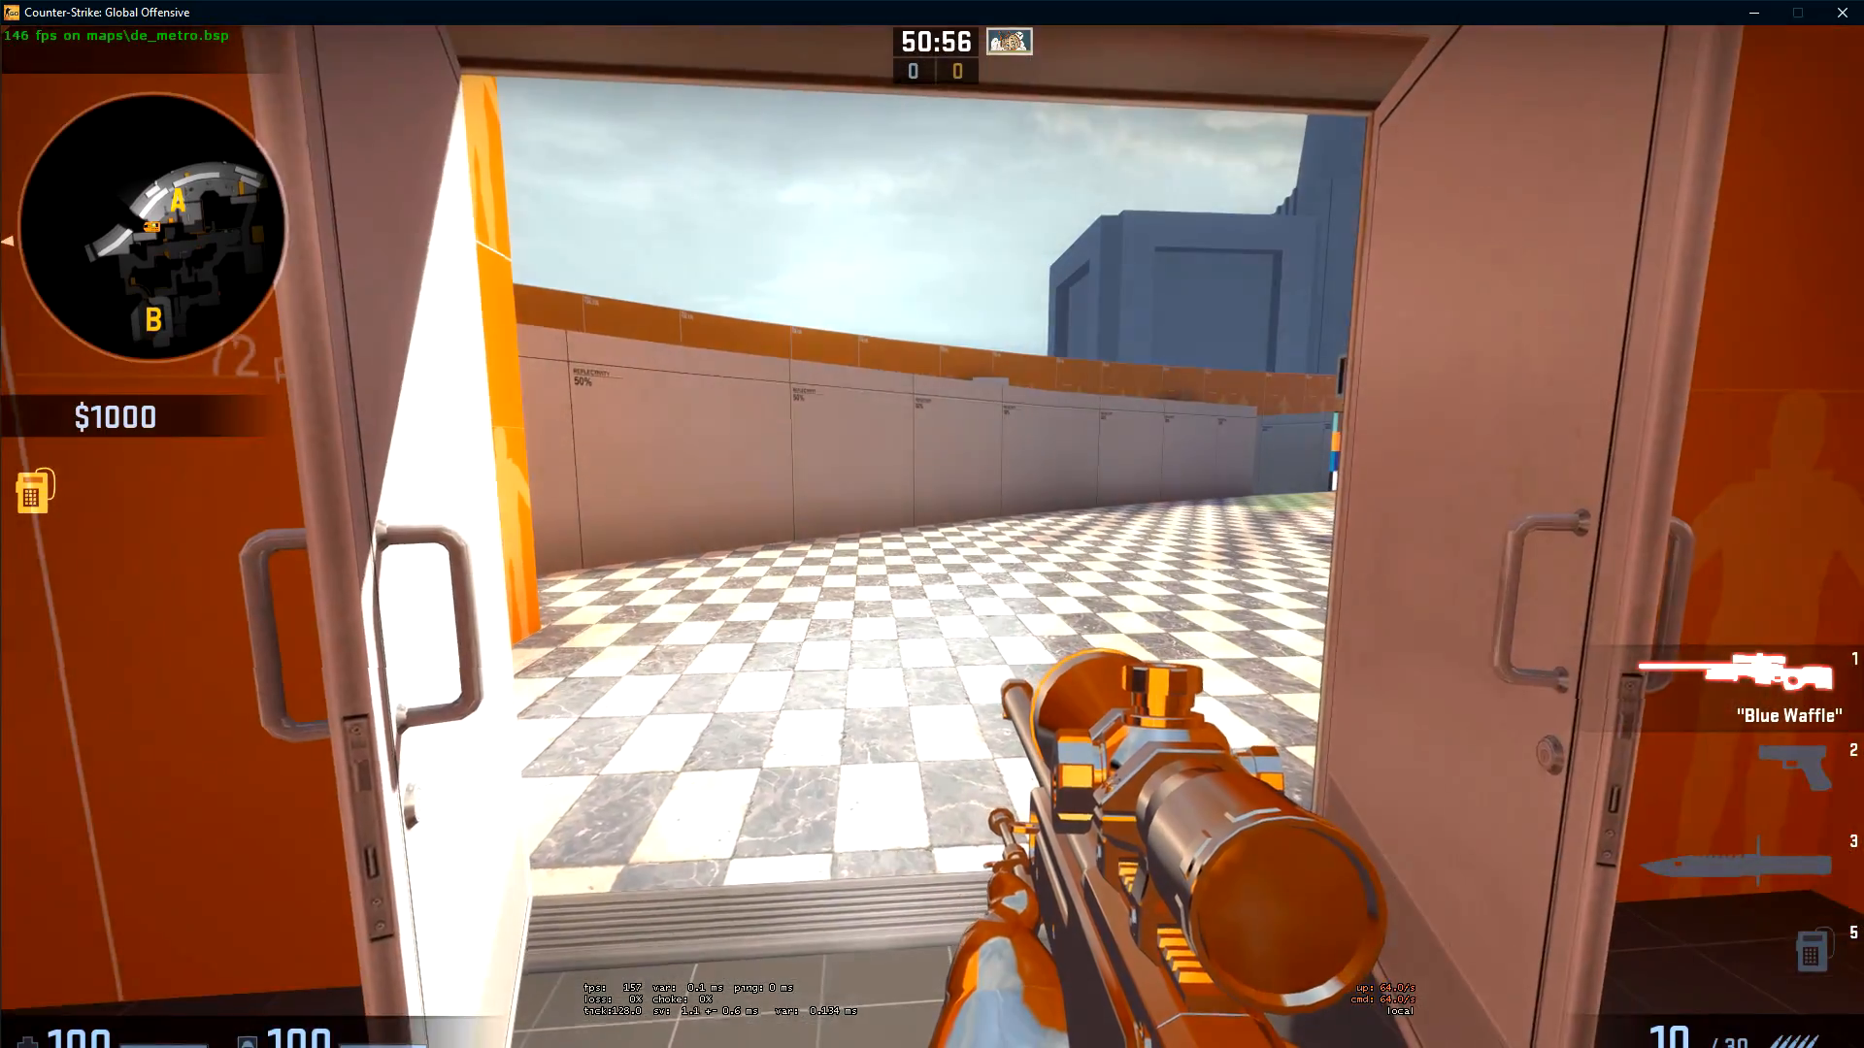